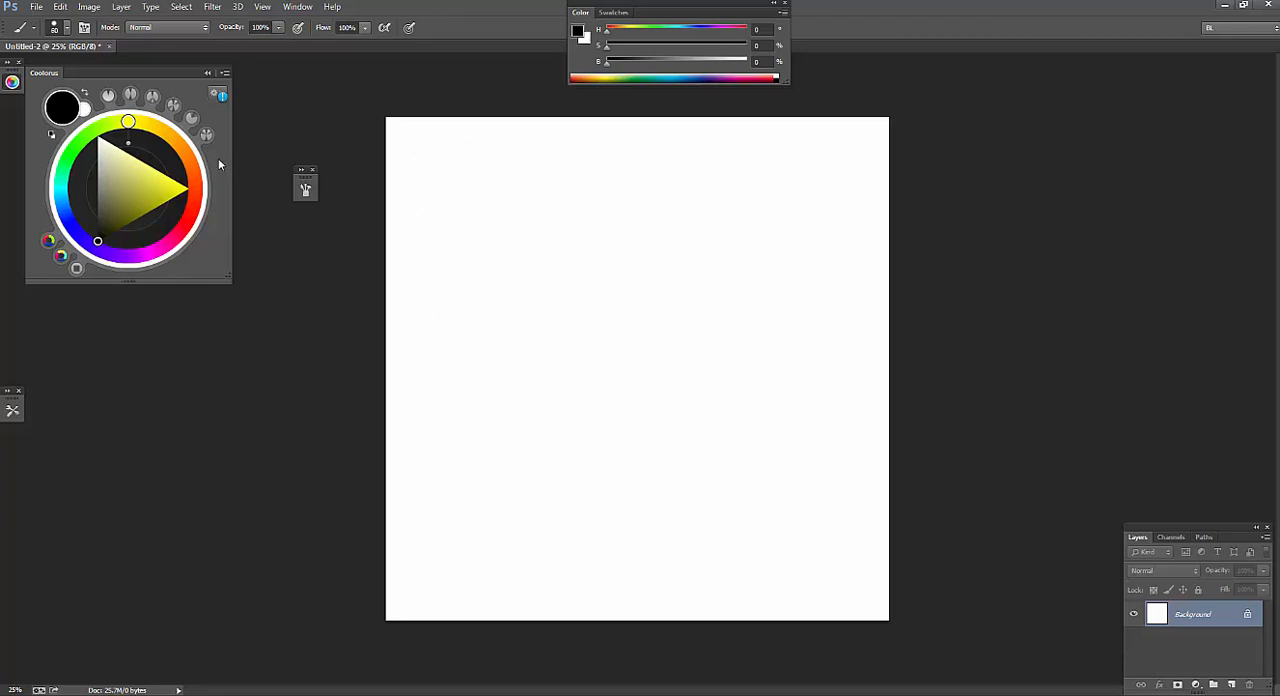
Switch to the Essentials (Default) workspace and reset it to its original layout.
left_click(297, 7)
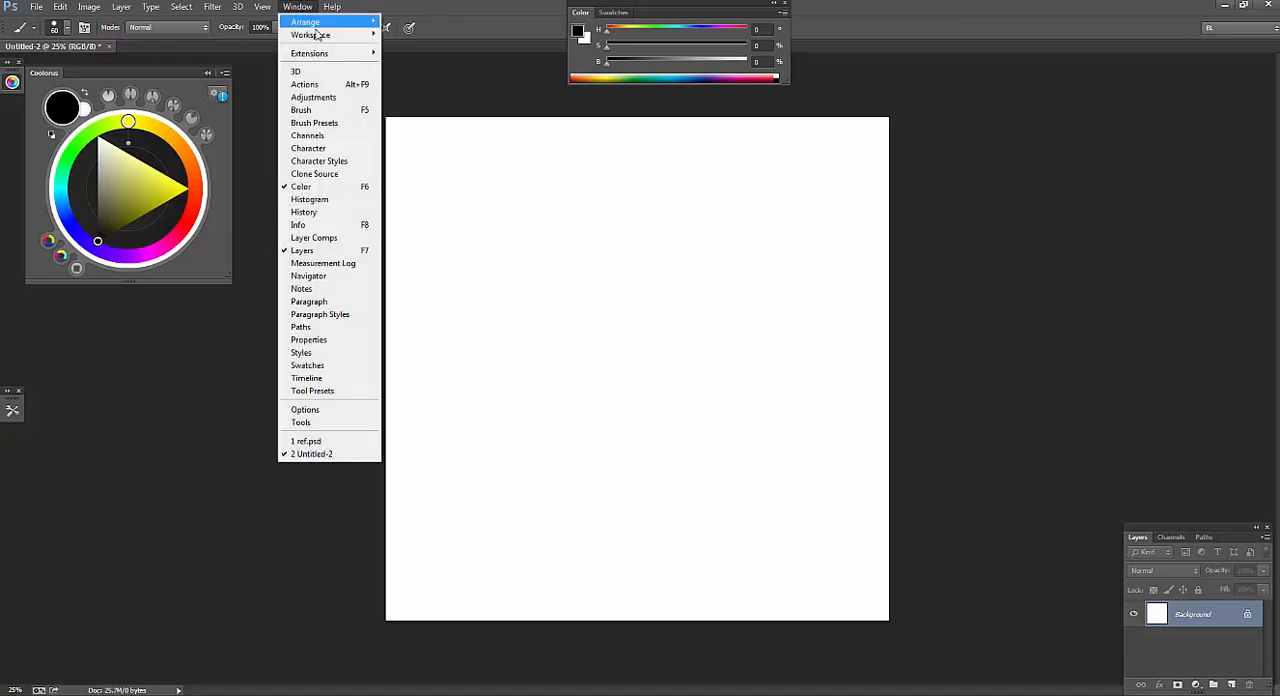
mouse_move(345, 37)
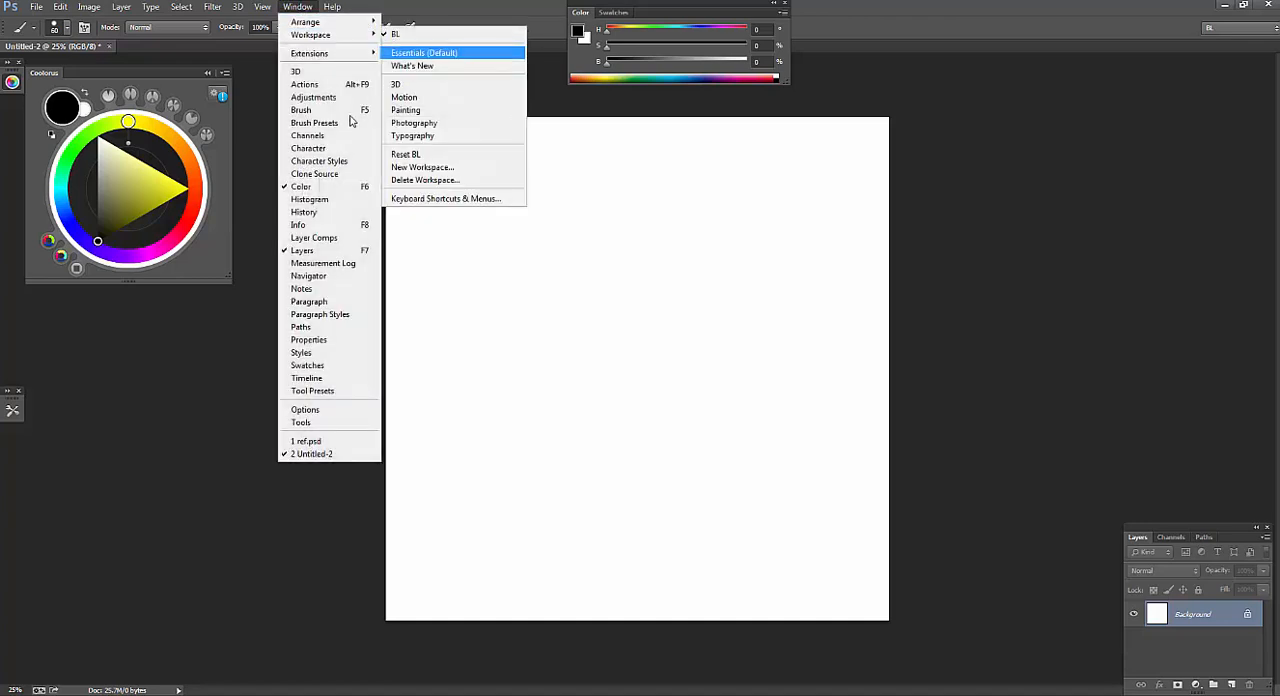
left_click(405, 47)
left_click(297, 7)
mouse_move(355, 37)
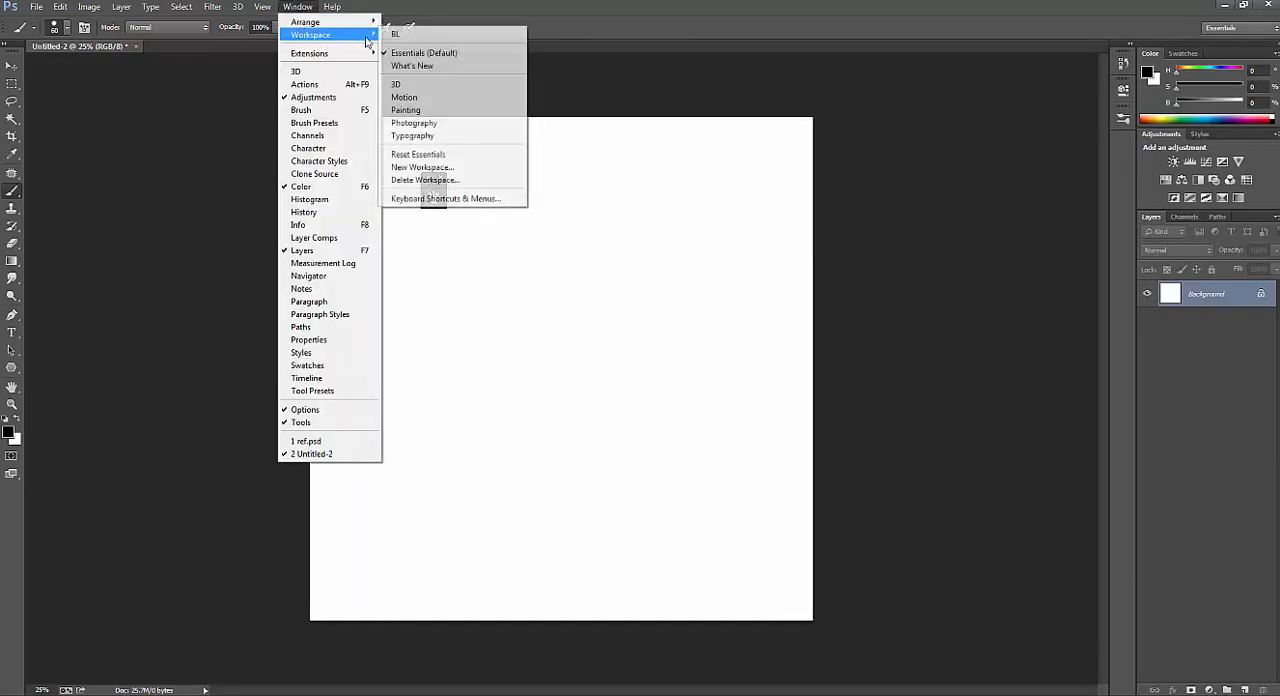
left_click(441, 157)
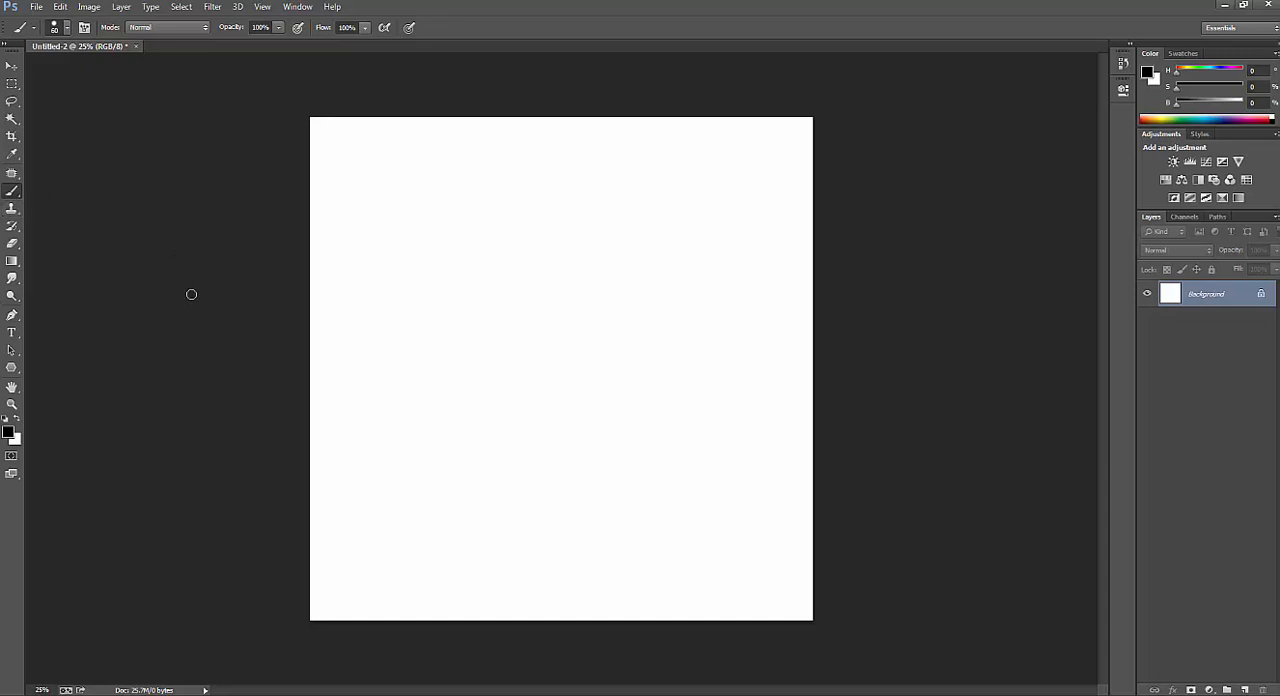
Display the Brush panel, collapse it to its icon and float it over the canvas's upper-left area.
left_click(290, 9)
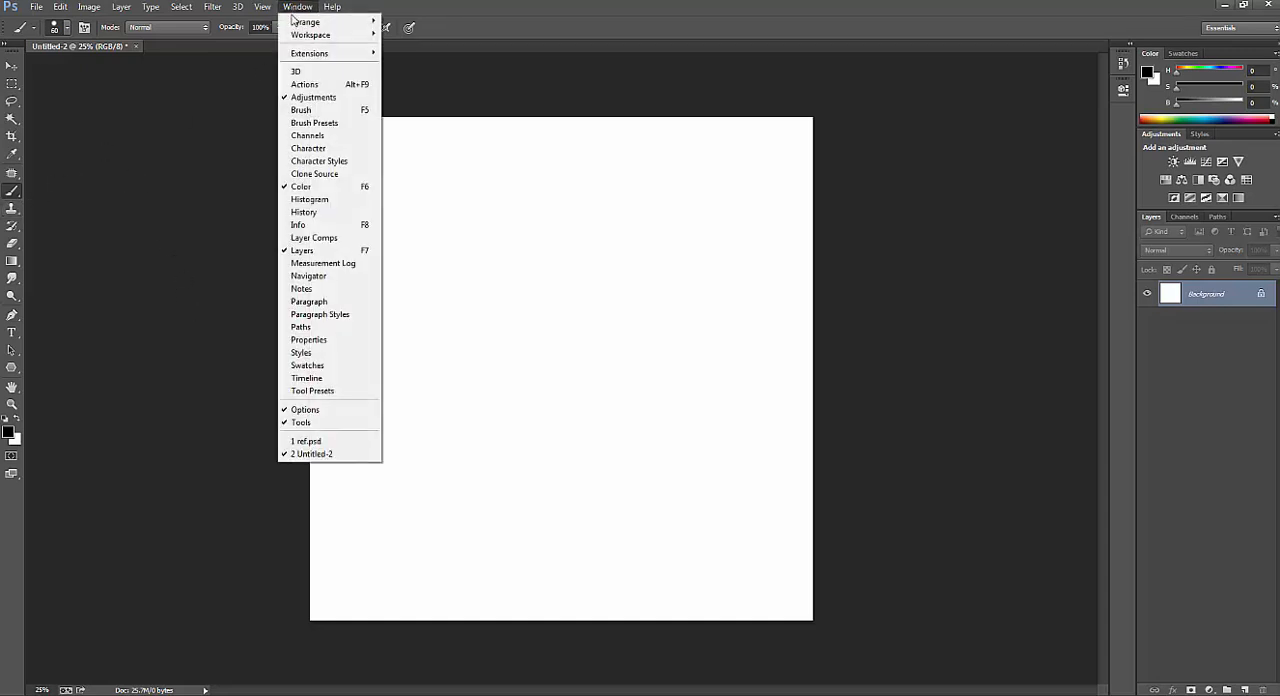
left_click(326, 114)
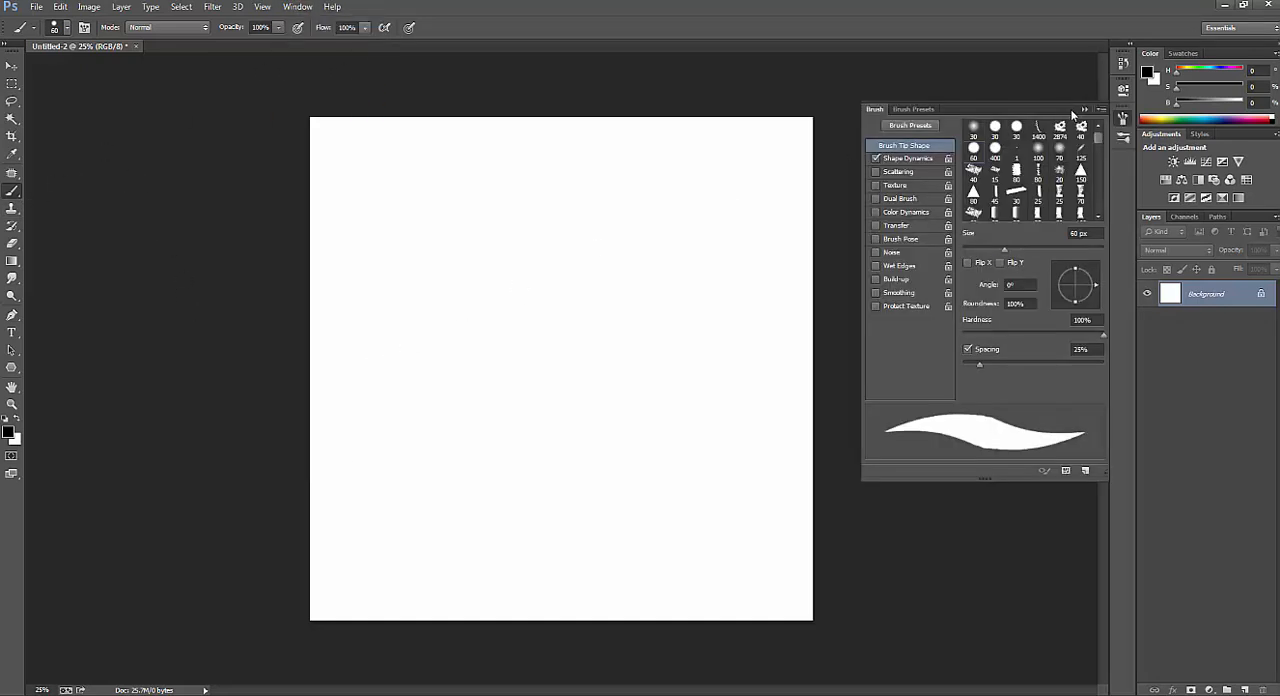
left_click(1125, 121)
left_click(1125, 121)
left_click_drag(1123, 118, 368, 212)
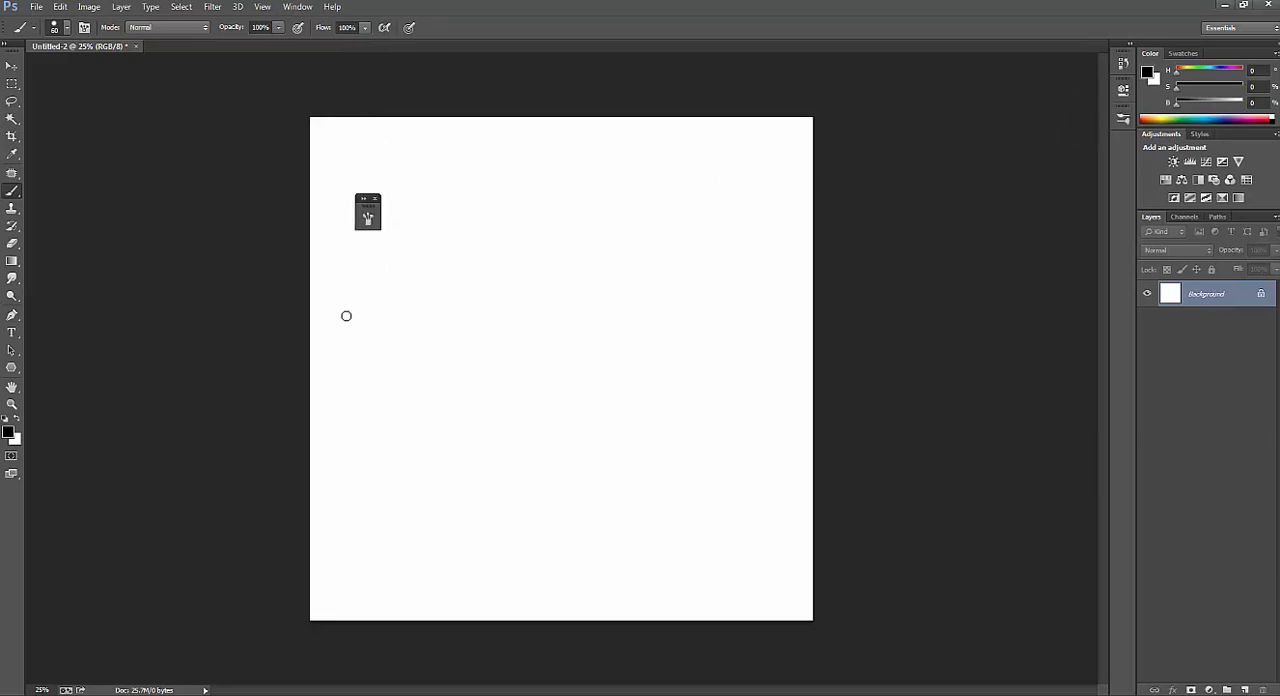
Show and hide the floating Brush panel several times.
left_click(368, 217)
left_click(368, 217)
key("F5")
key("F5")
key("F5")
key("F5")
key("F5")
key("F5")
key("F5")
key("F5")
left_click(306, 8)
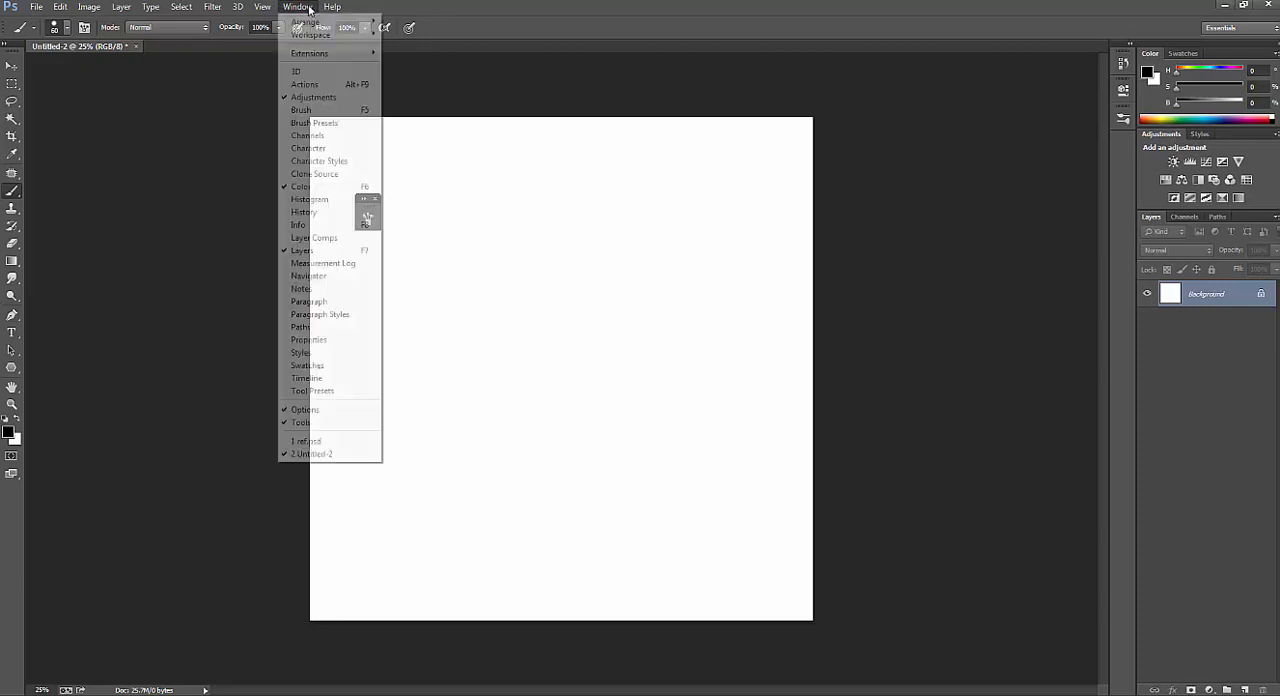
left_click(301, 110)
left_click(297, 7)
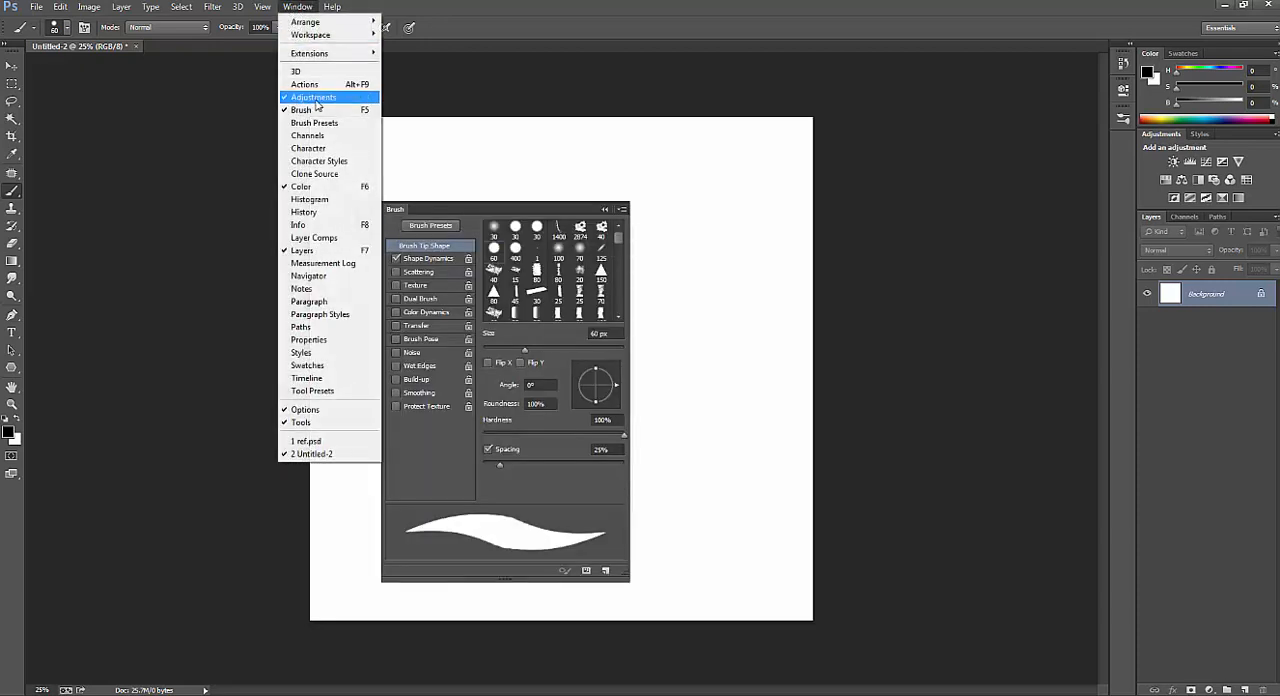
left_click(314, 110)
Expand the brush settings, view Shape Dynamics, and enable Scattering, Texture, Dual Brush, Color Dynamics, Transfer and Brush Pose.
left_click(369, 219)
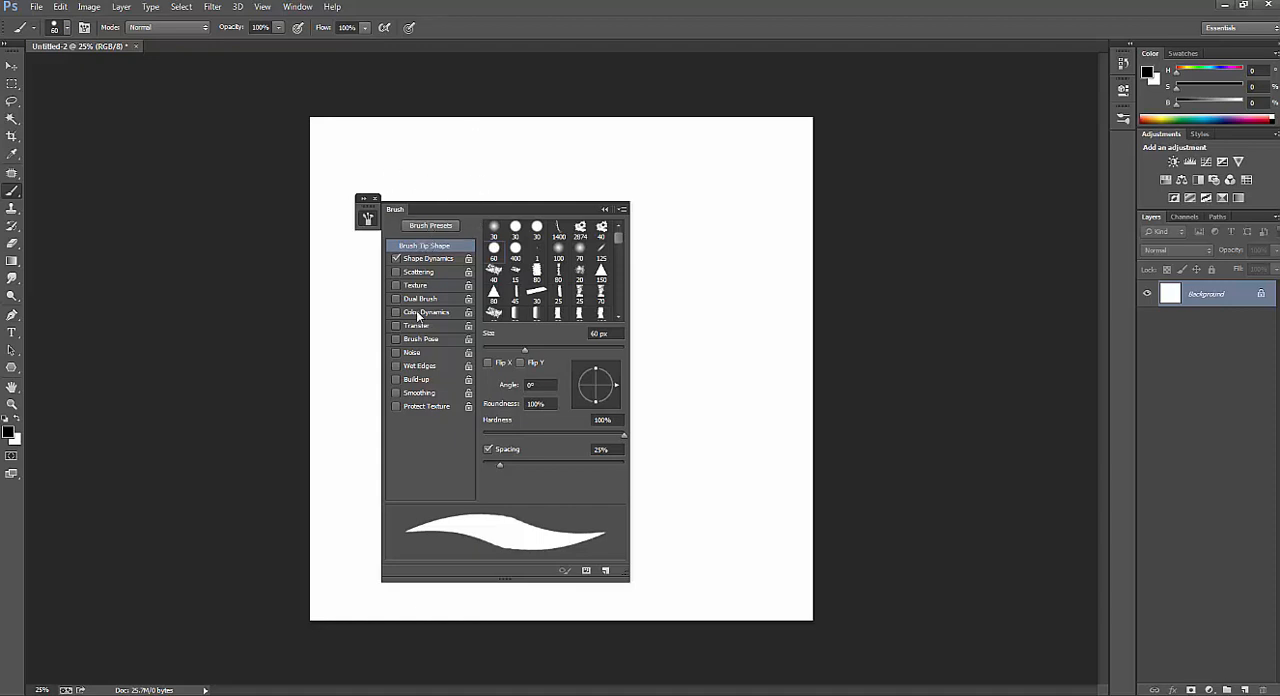
left_click(440, 260)
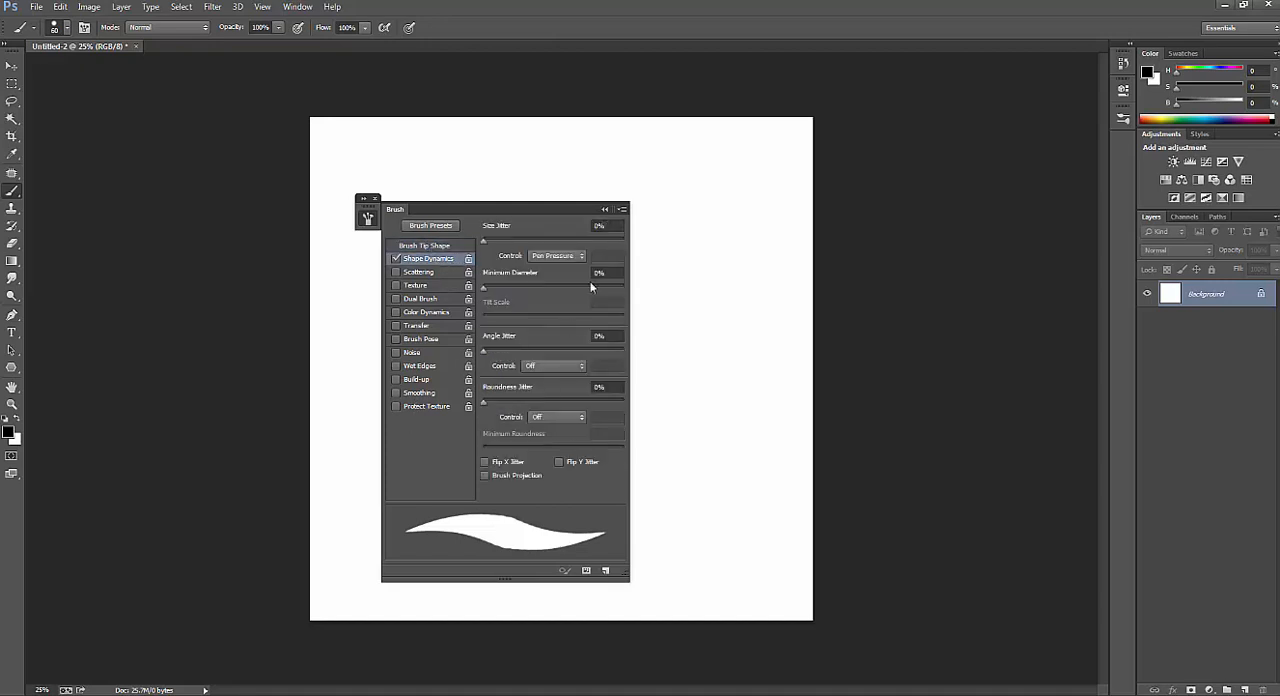
left_click(439, 273)
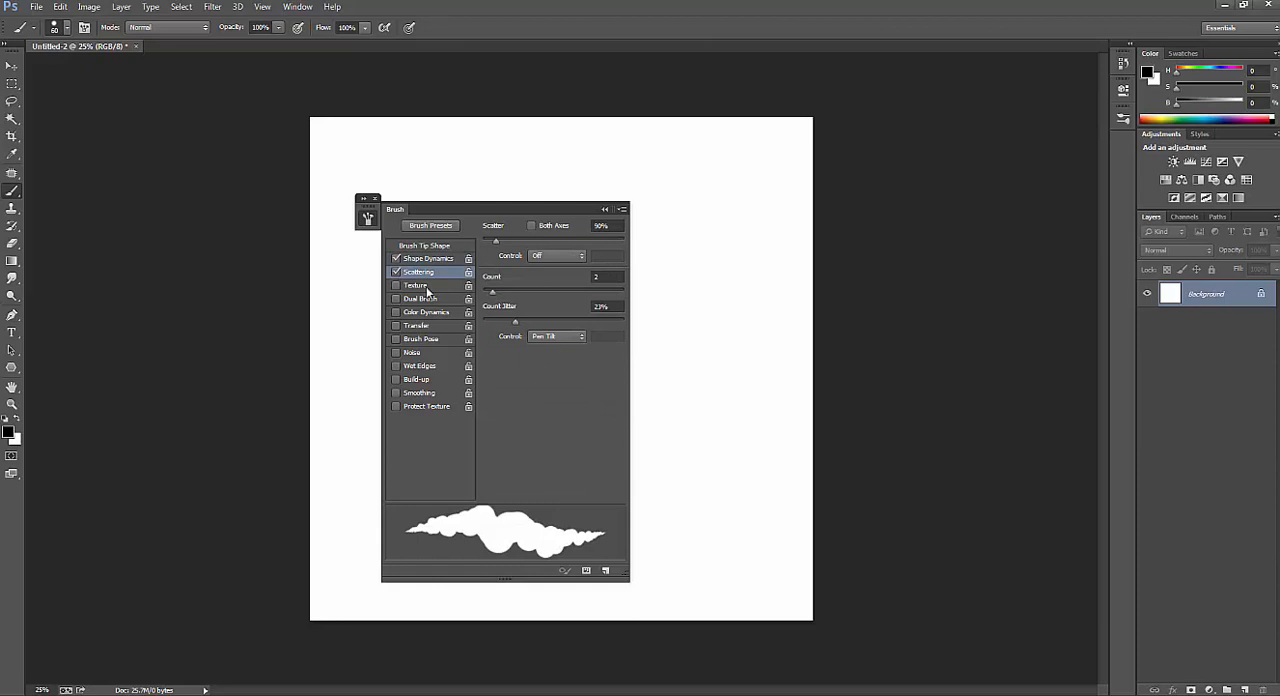
left_click(427, 288)
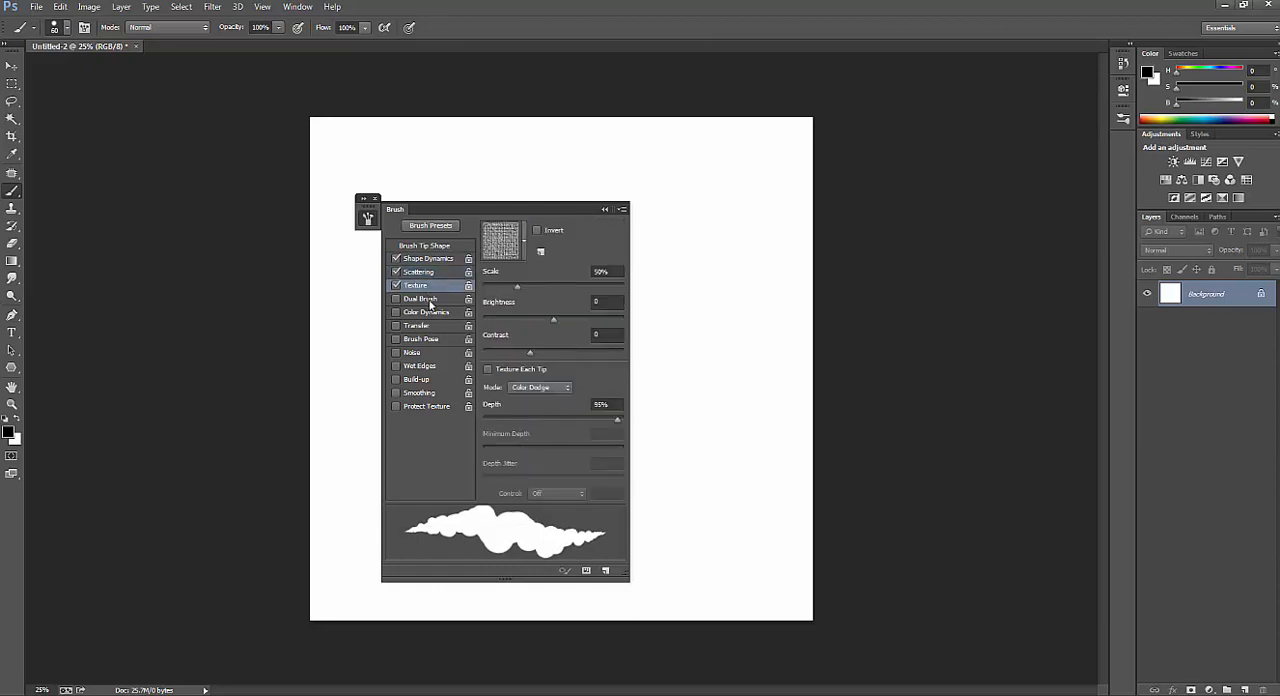
left_click(430, 302)
left_click(432, 313)
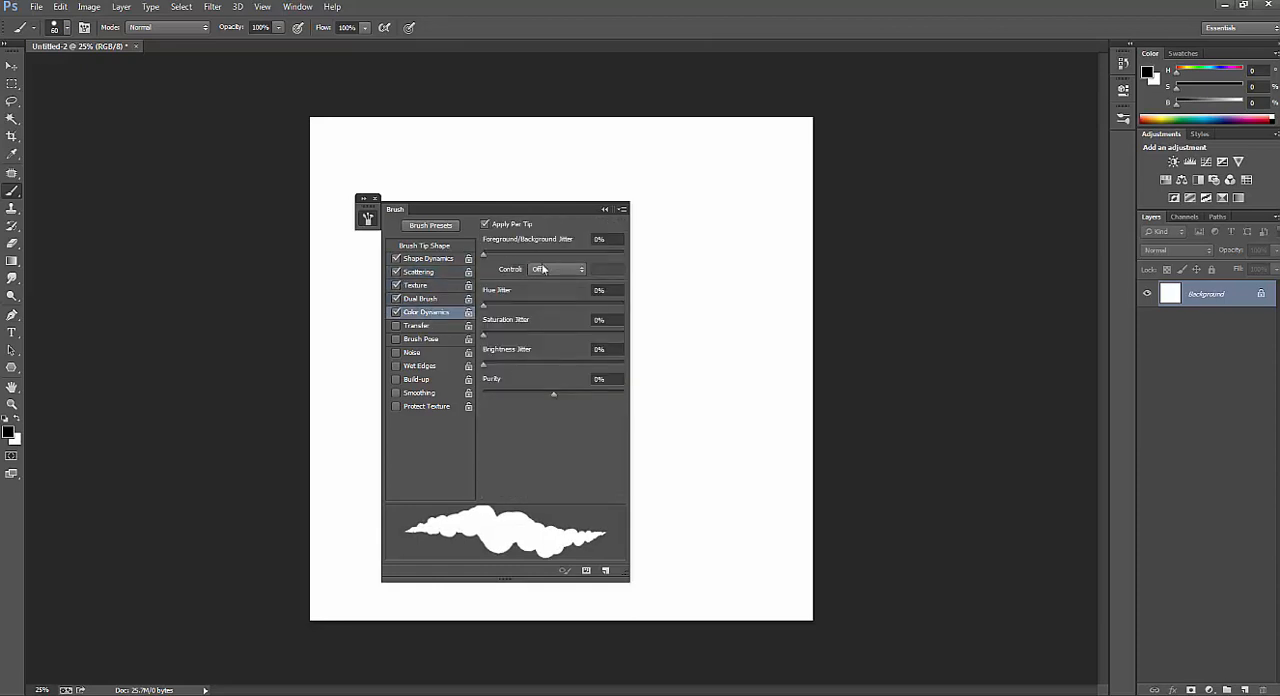
left_click(417, 327)
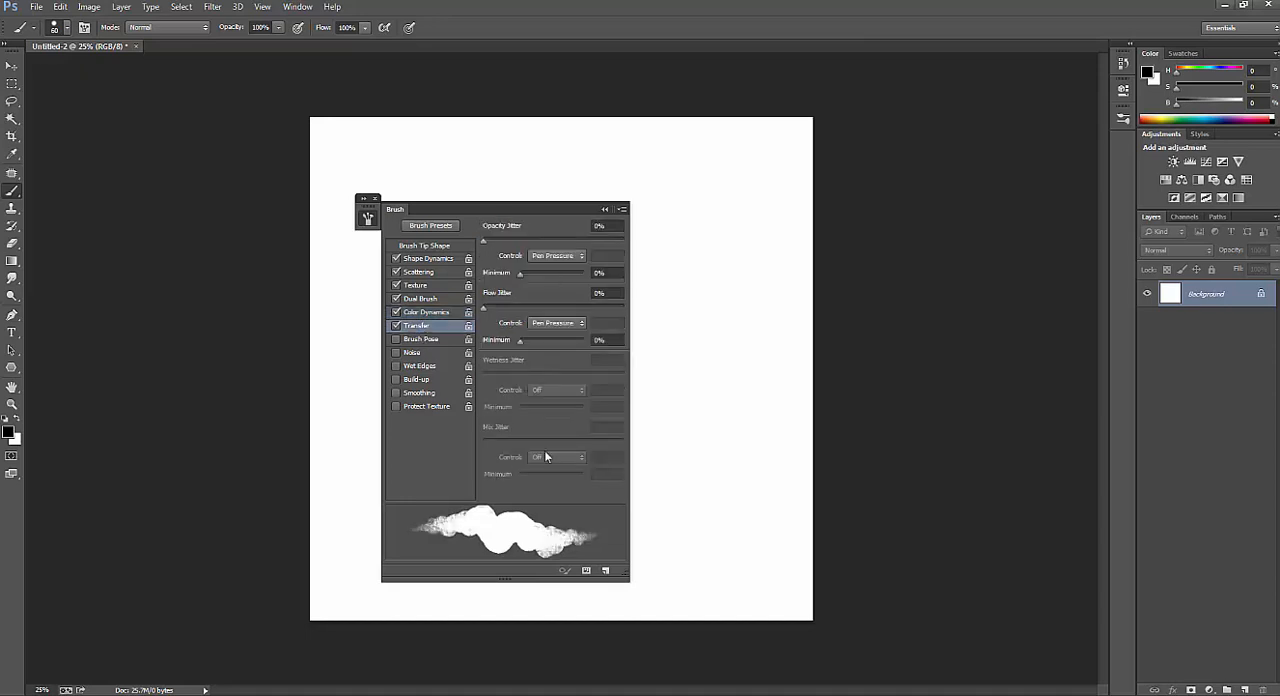
left_click(420, 339)
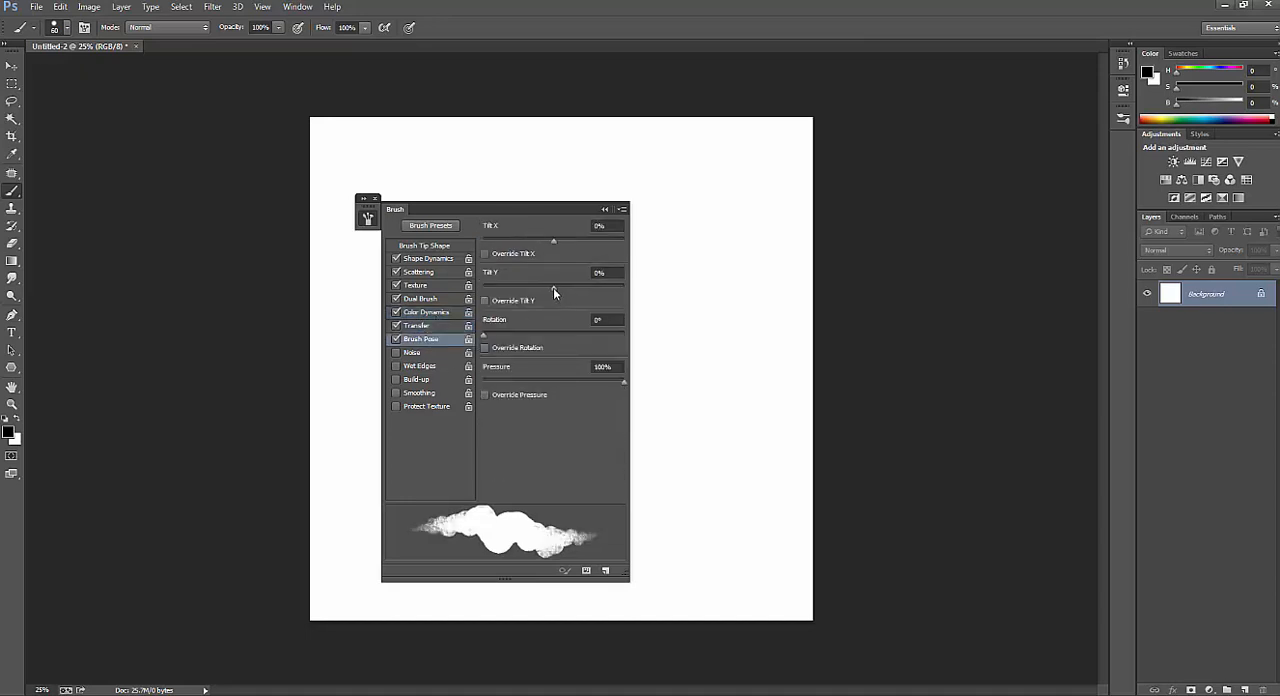
Toggle the brush's Noise, Wet Edges, Build-up and Smoothing options on and off.
left_click(397, 355)
left_click(397, 368)
left_click(397, 368)
left_click(397, 381)
left_click(397, 381)
left_click(397, 395)
Turn off every brush option from Brush Pose up to Shape Dynamics and return to the Brush Tip Shape settings.
left_click(397, 340)
left_click(397, 326)
left_click(397, 312)
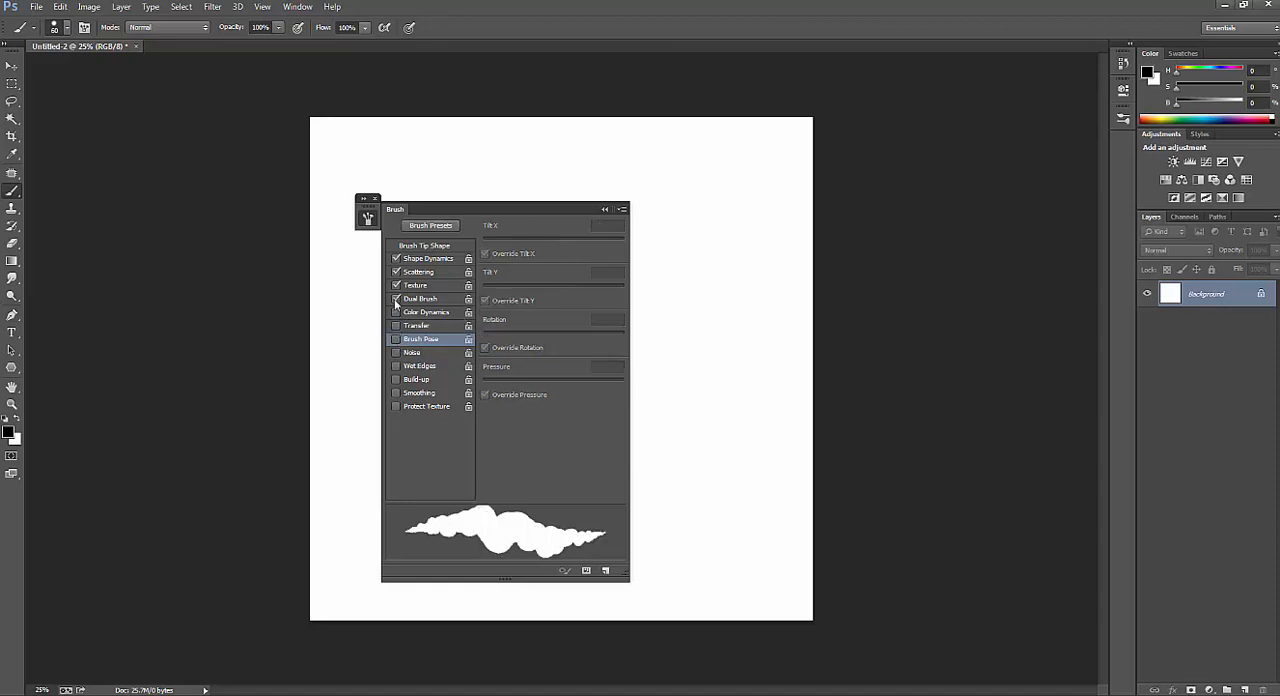
left_click(397, 299)
left_click(397, 285)
left_click(397, 272)
left_click(397, 258)
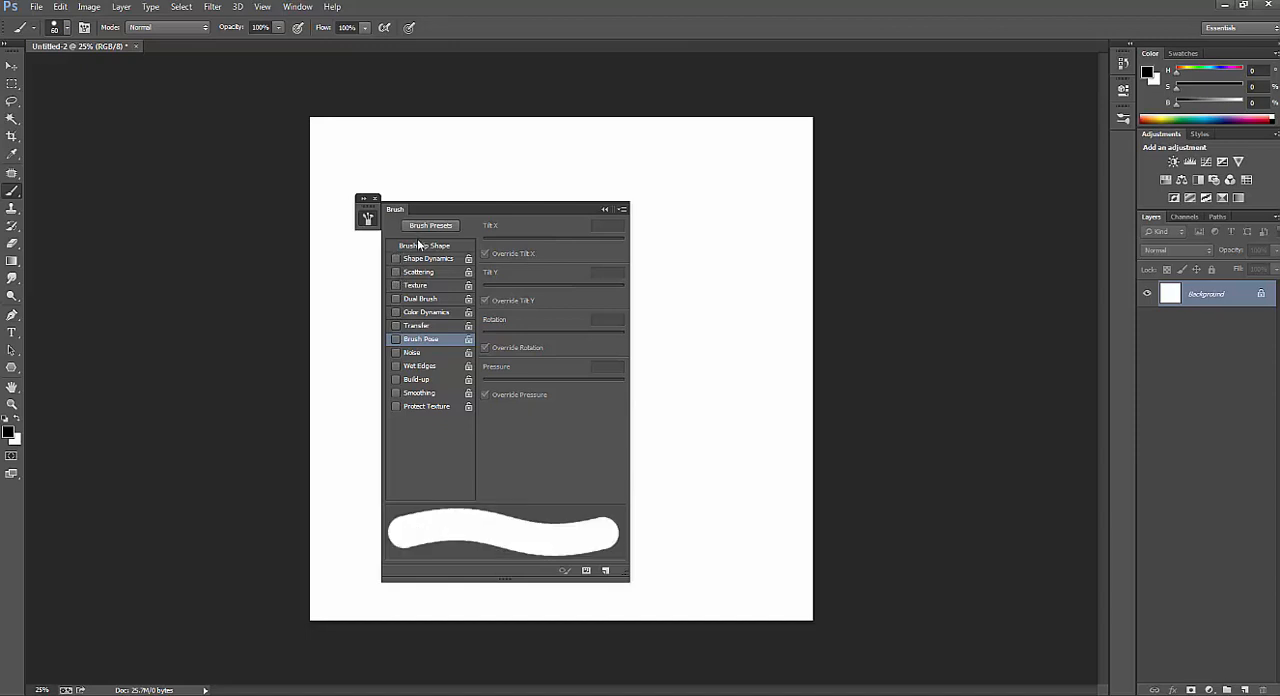
left_click(420, 245)
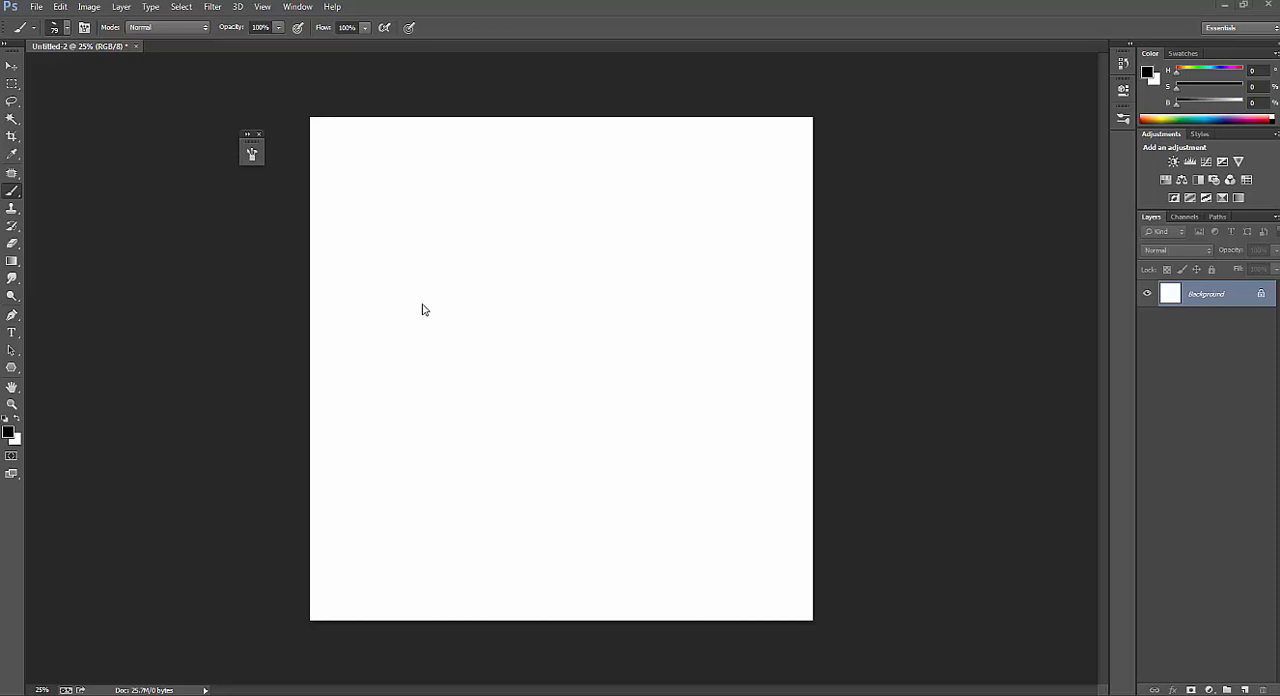
Choose a hard round brush with 100% hardness from the brush presets on the canvas.
right_click(414, 369)
double_click(505, 466)
right_click(471, 333)
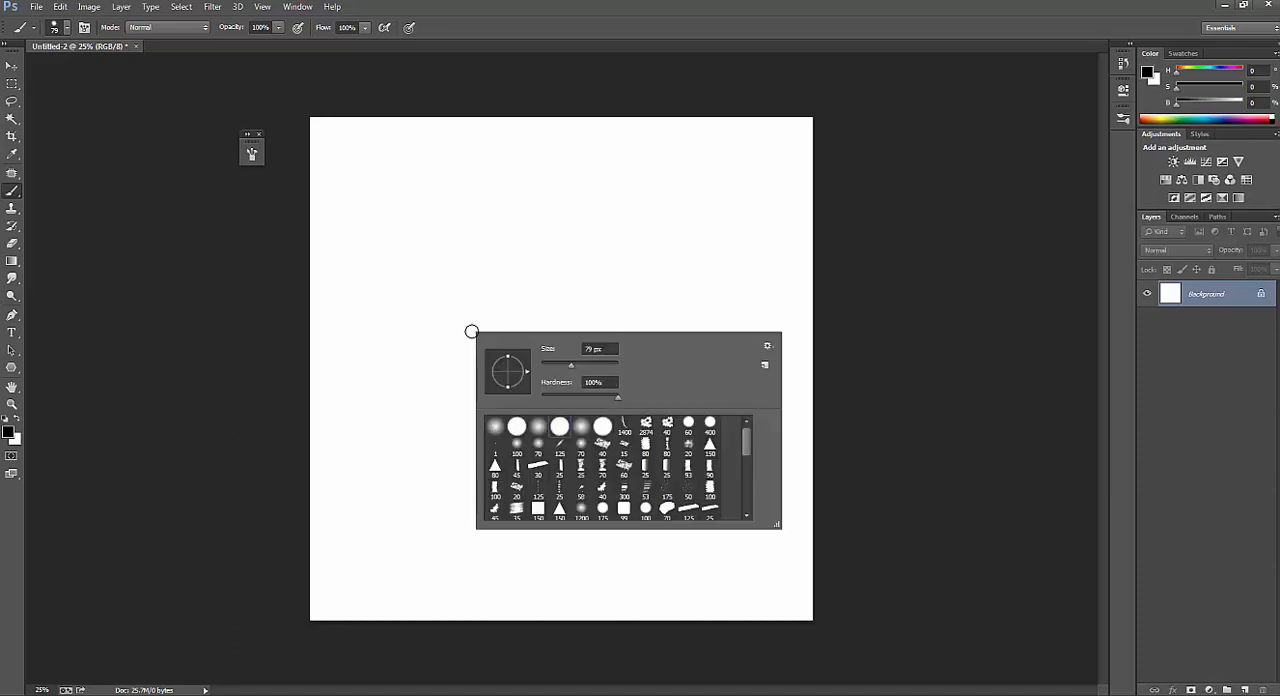
double_click(565, 428)
Paint a loose scribble and several long horizontal test strokes across the middle of the canvas.
mouse_move(386, 358)
left_mouse_down()
mouse_move(453, 289)
mouse_move(437, 330)
mouse_move(488, 308)
mouse_move(547, 349)
mouse_move(568, 331)
mouse_move(752, 350)
left_mouse_up()
left_click_drag(395, 352, 729, 352)
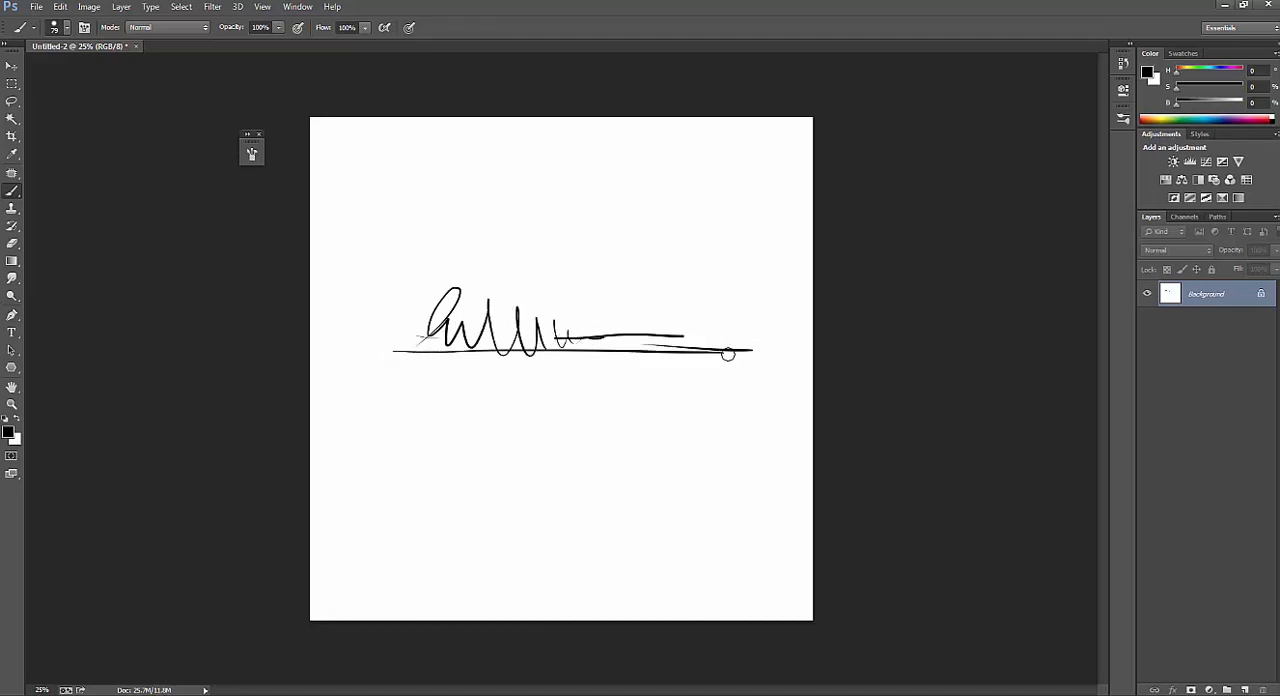
left_click_drag(365, 365, 730, 390)
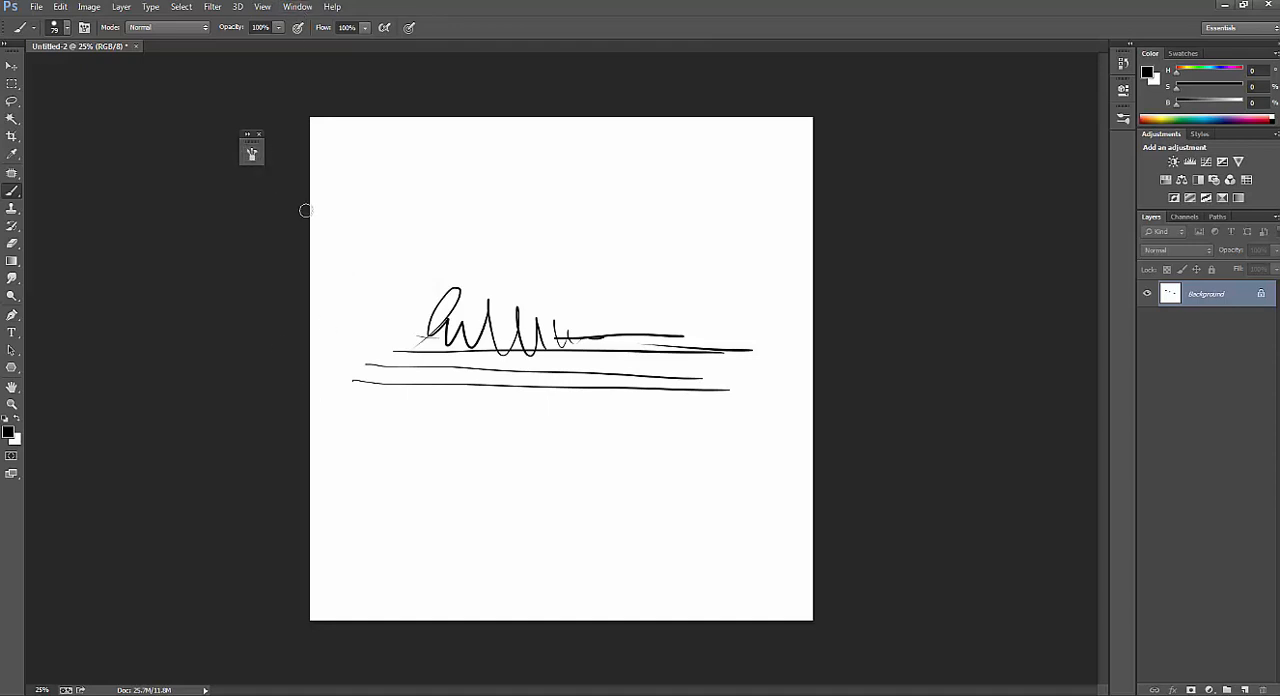
Set the brush tip's angle to -25°, its roundness to 40% and its spacing to 1%.
key("F5")
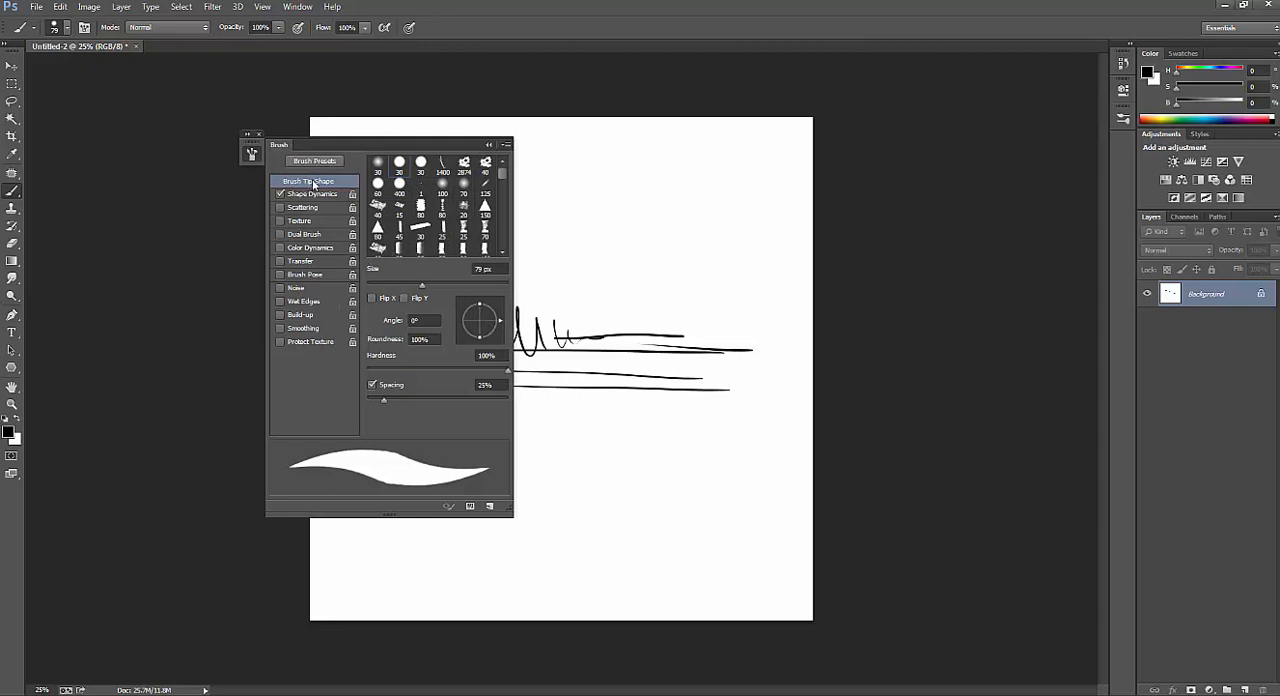
left_click(427, 321)
type("-25")
key("Tab")
type("40")
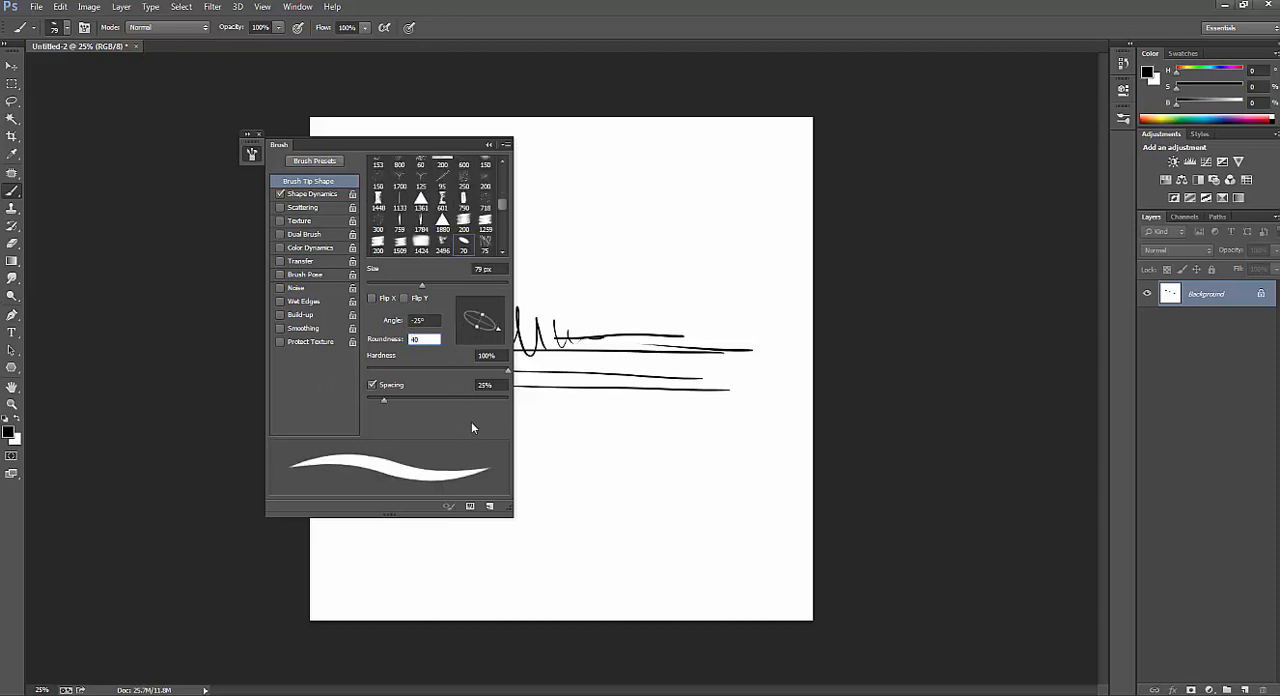
key("Return")
mouse_move(383, 400)
left_mouse_down()
mouse_move(457, 401)
mouse_move(388, 414)
mouse_move(466, 410)
left_mouse_up()
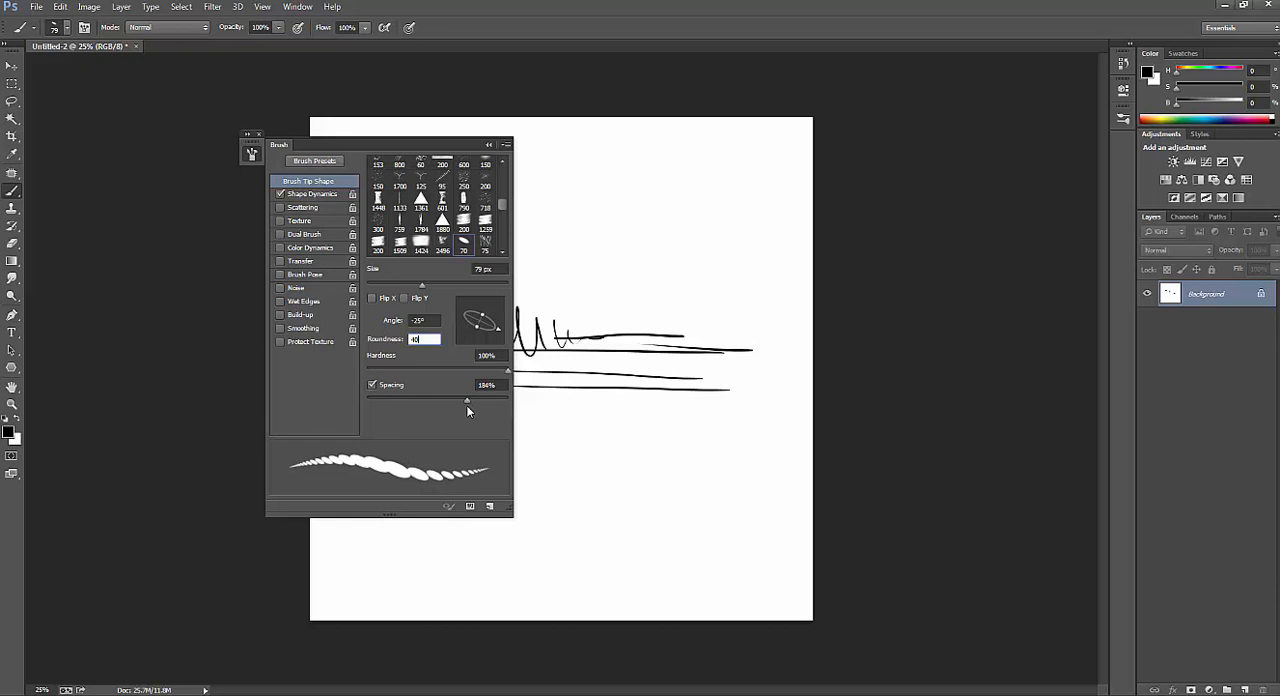
left_click_drag(466, 405, 343, 393)
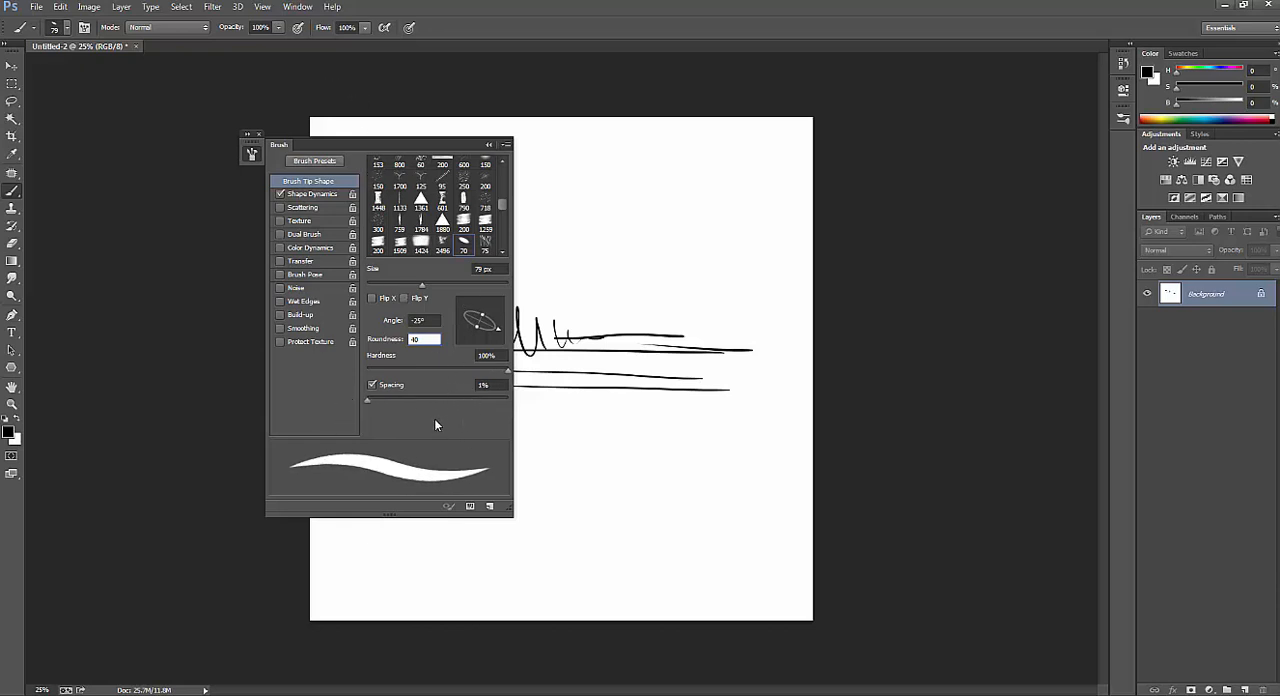
Set the Size Jitter control in Shape Dynamics to Off and paint a thick looping test stroke in the canvas's upper area.
left_click(305, 196)
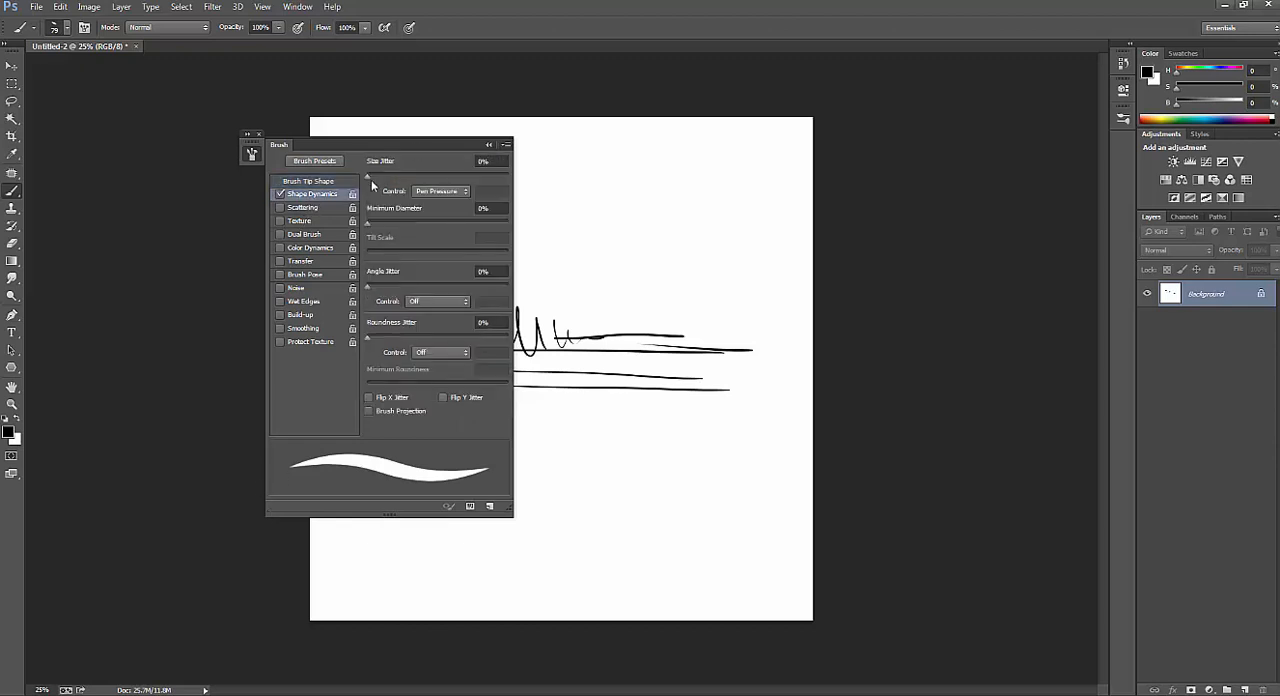
left_click(436, 191)
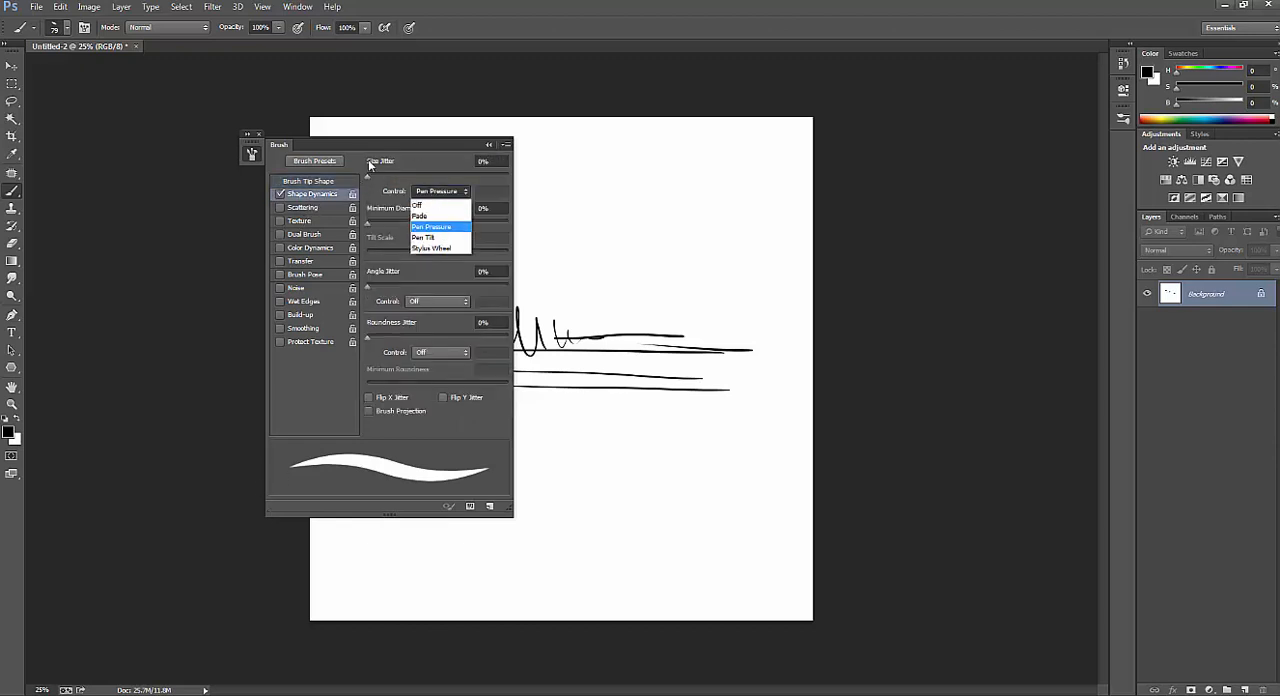
left_click(393, 206)
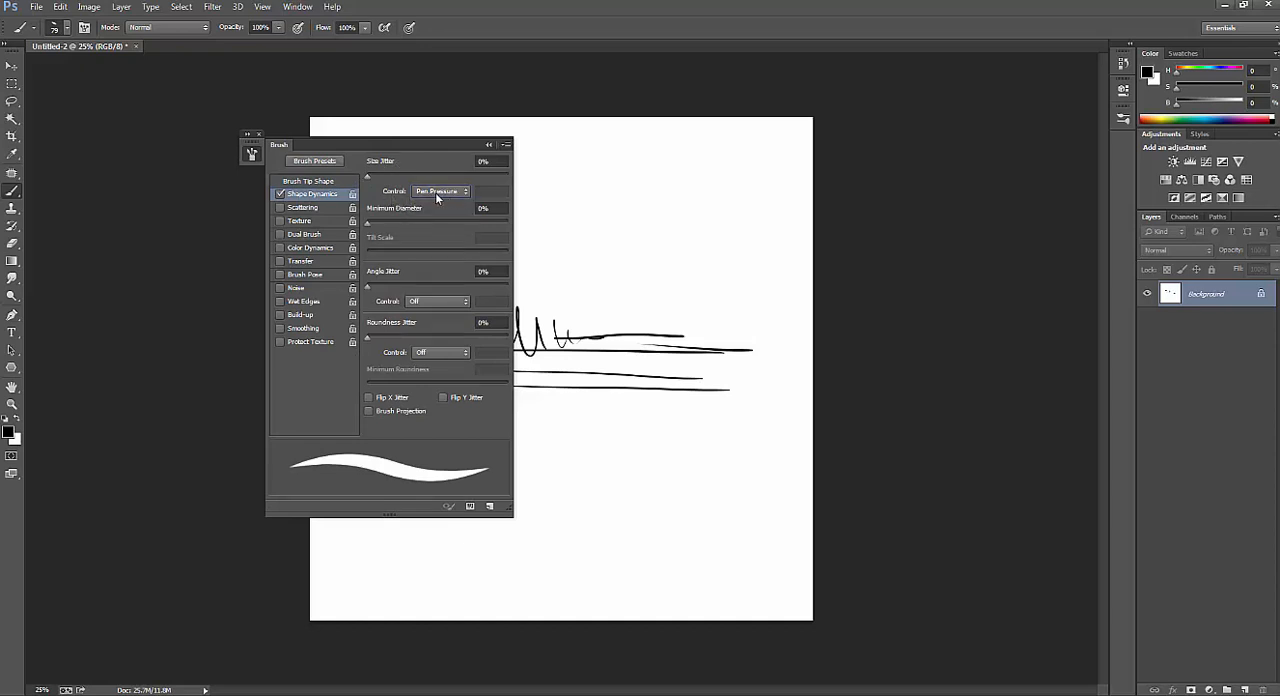
left_click(427, 193)
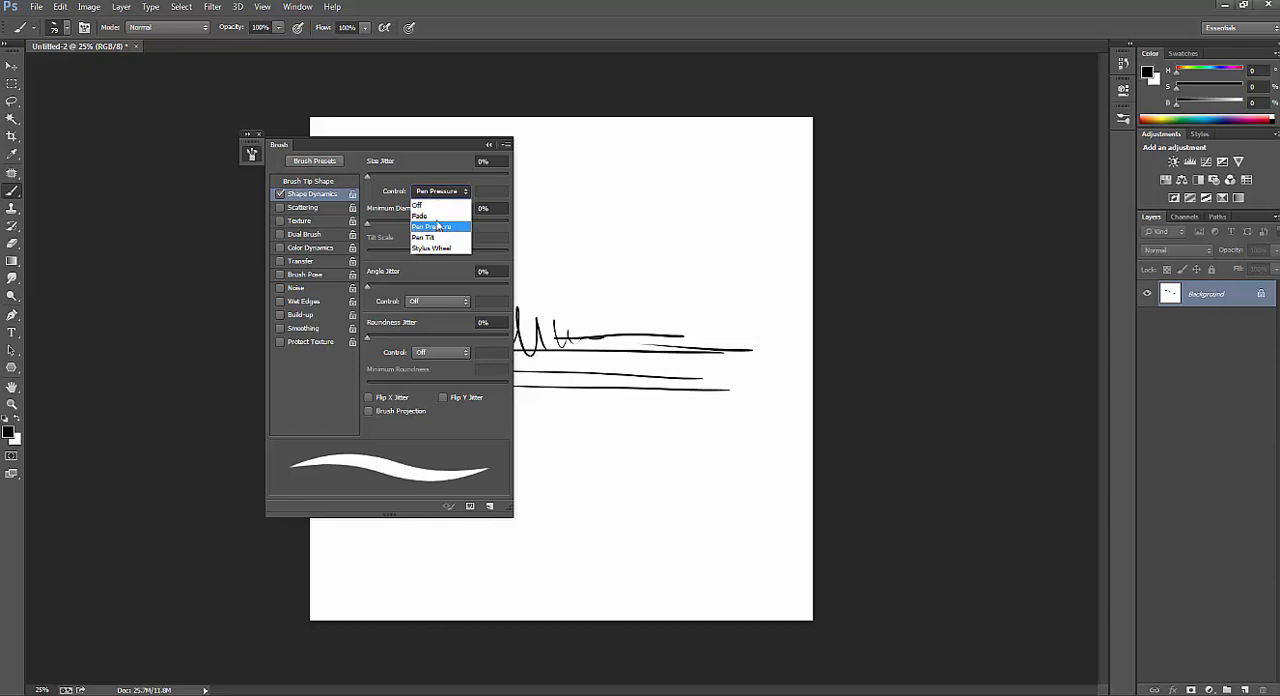
left_click(417, 205)
mouse_move(572, 253)
left_mouse_down()
mouse_move(662, 154)
mouse_move(653, 215)
mouse_move(671, 259)
left_mouse_up()
Set the Size Jitter control to Pen Pressure, paint tapered test strokes beside the thick one, and return to the Brush Tip Shape settings.
left_click(431, 193)
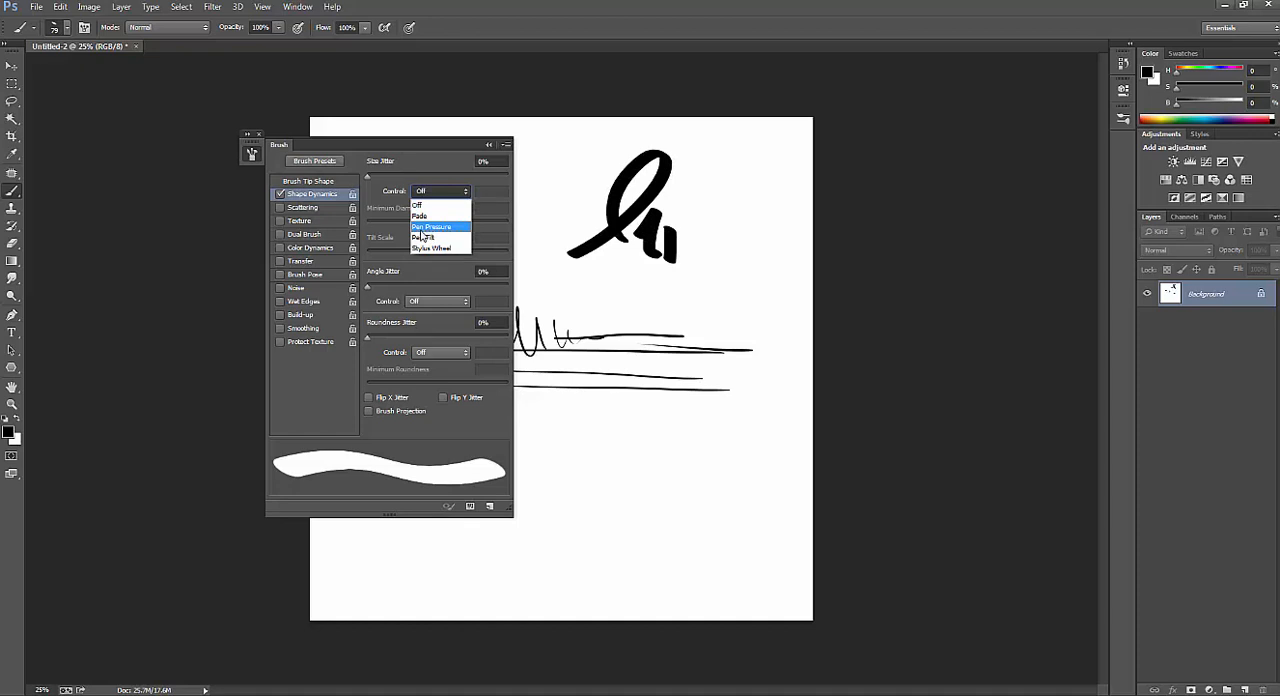
left_click(418, 229)
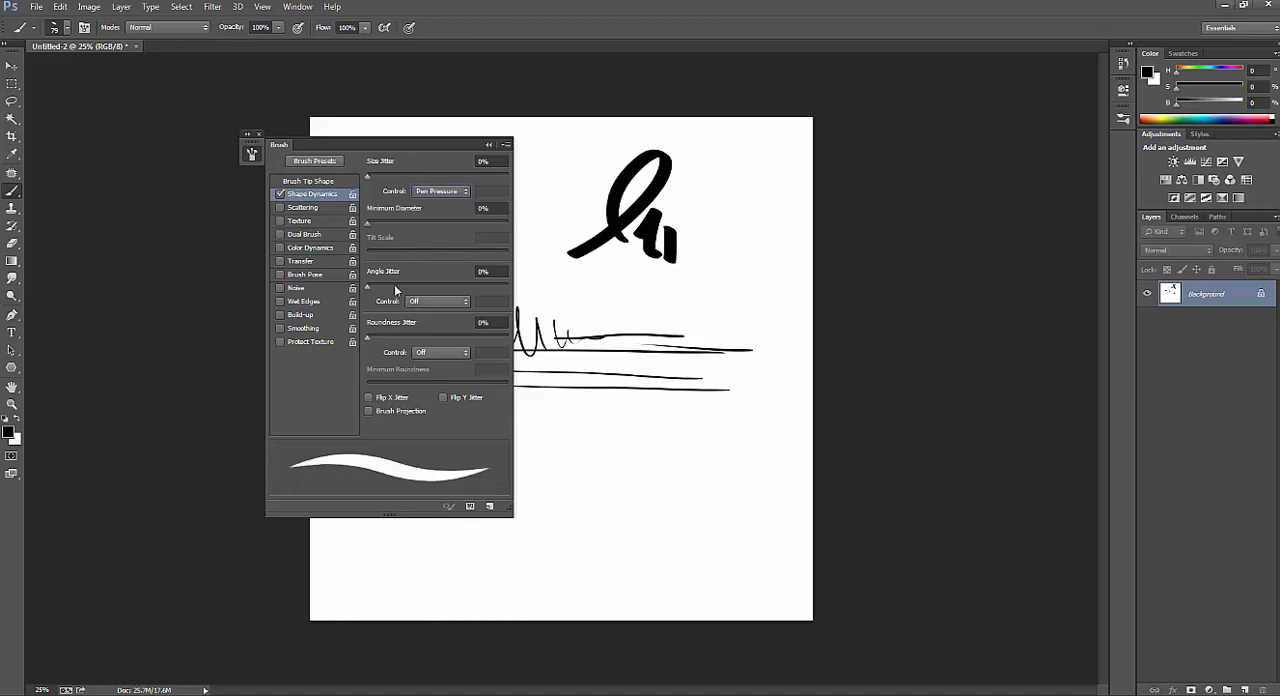
mouse_move(560, 318)
left_mouse_down()
mouse_move(610, 260)
mouse_move(618, 302)
mouse_move(655, 300)
mouse_move(682, 320)
mouse_move(756, 184)
mouse_move(665, 400)
left_mouse_up()
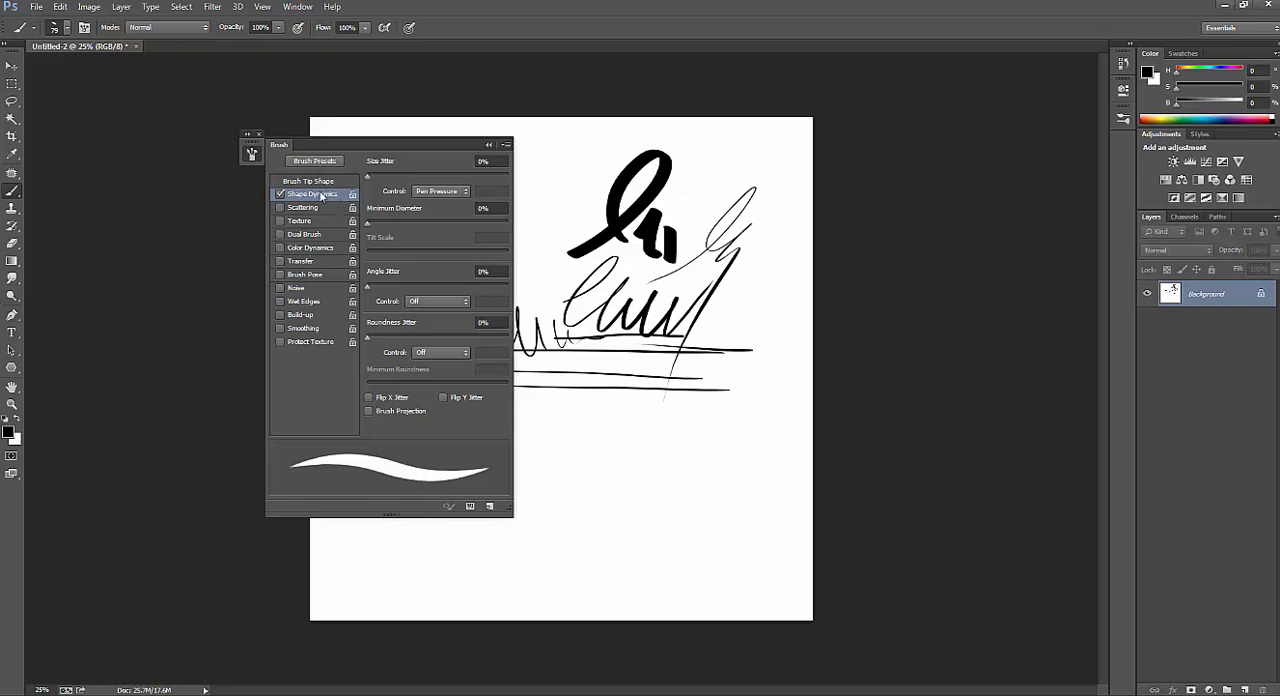
left_click(312, 181)
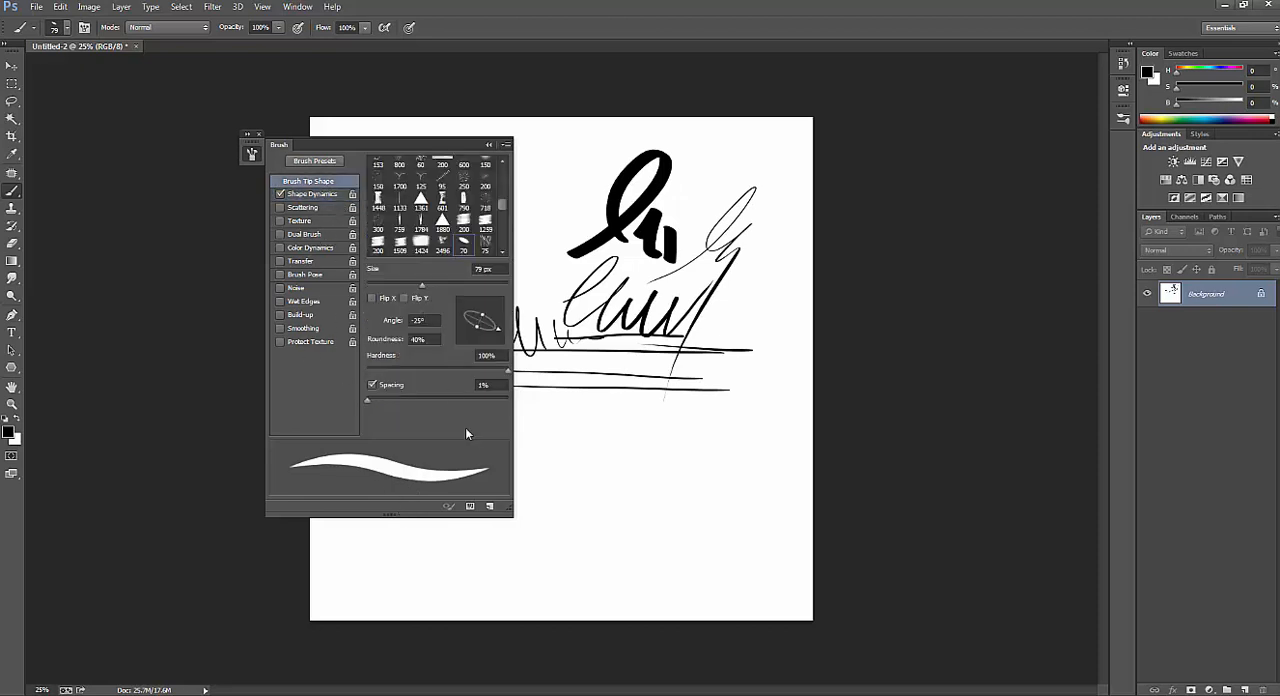
Save the current angled brush as a new brush preset named "sk" and collapse the Brush panel.
left_click(488, 507)
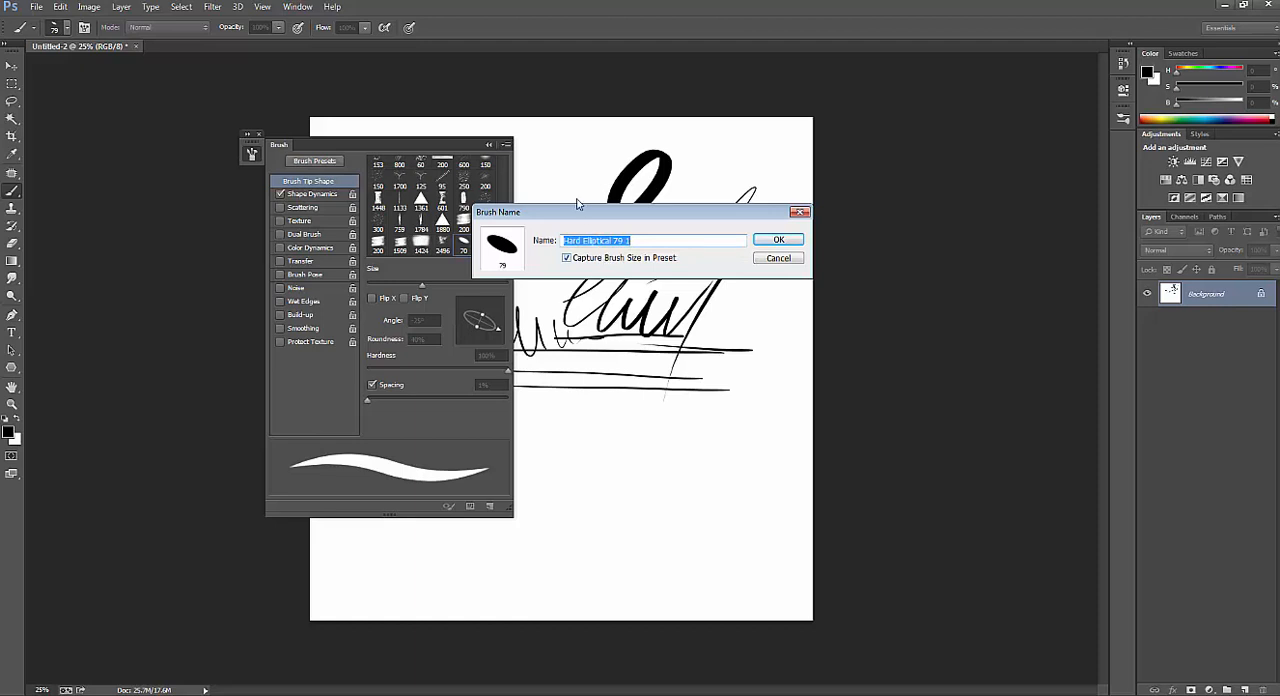
type("sketch brush 01")
left_click(758, 241)
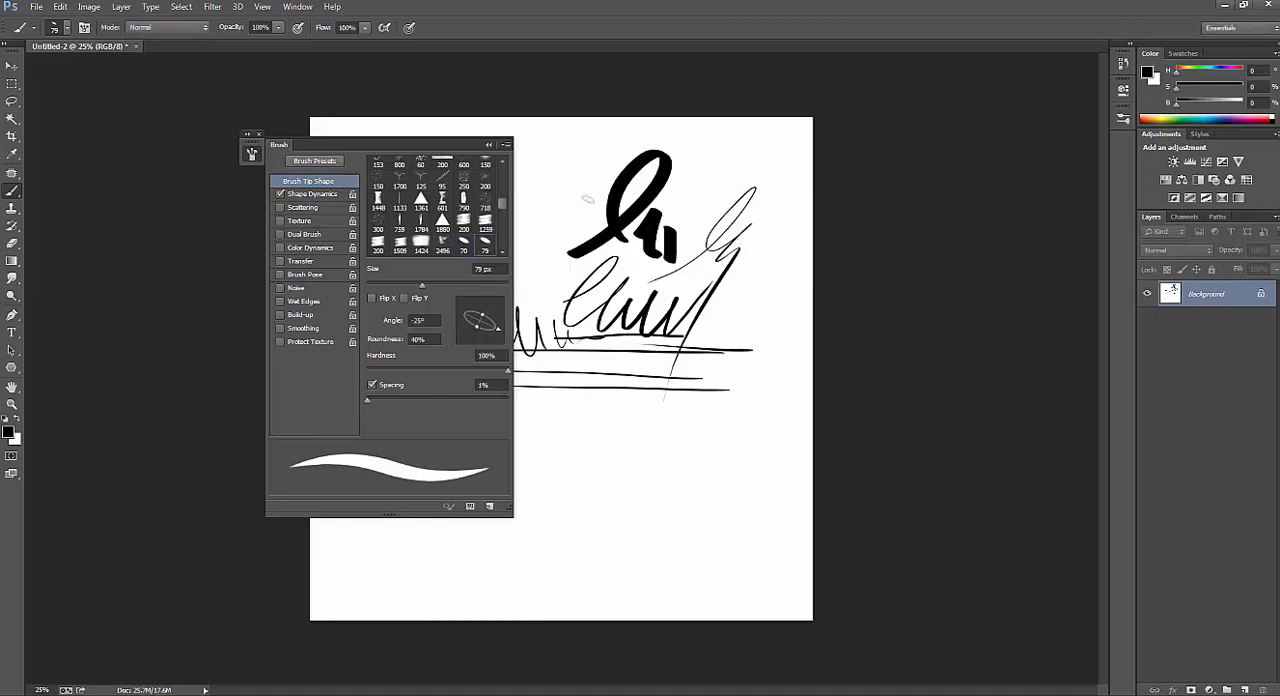
left_click(252, 153)
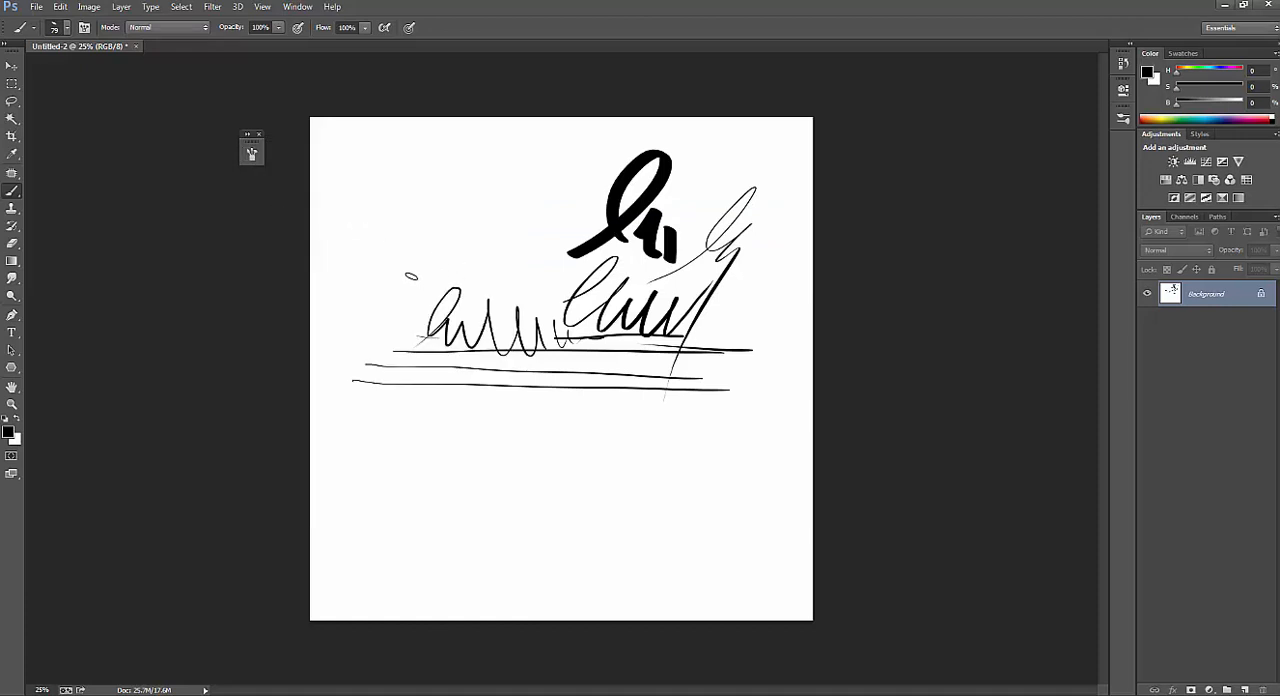
Choose a soft round brush preset and paint thick wavy and looping test strokes over the canvas's upper area.
right_click(410, 276)
left_click_drag(688, 442, 688, 378)
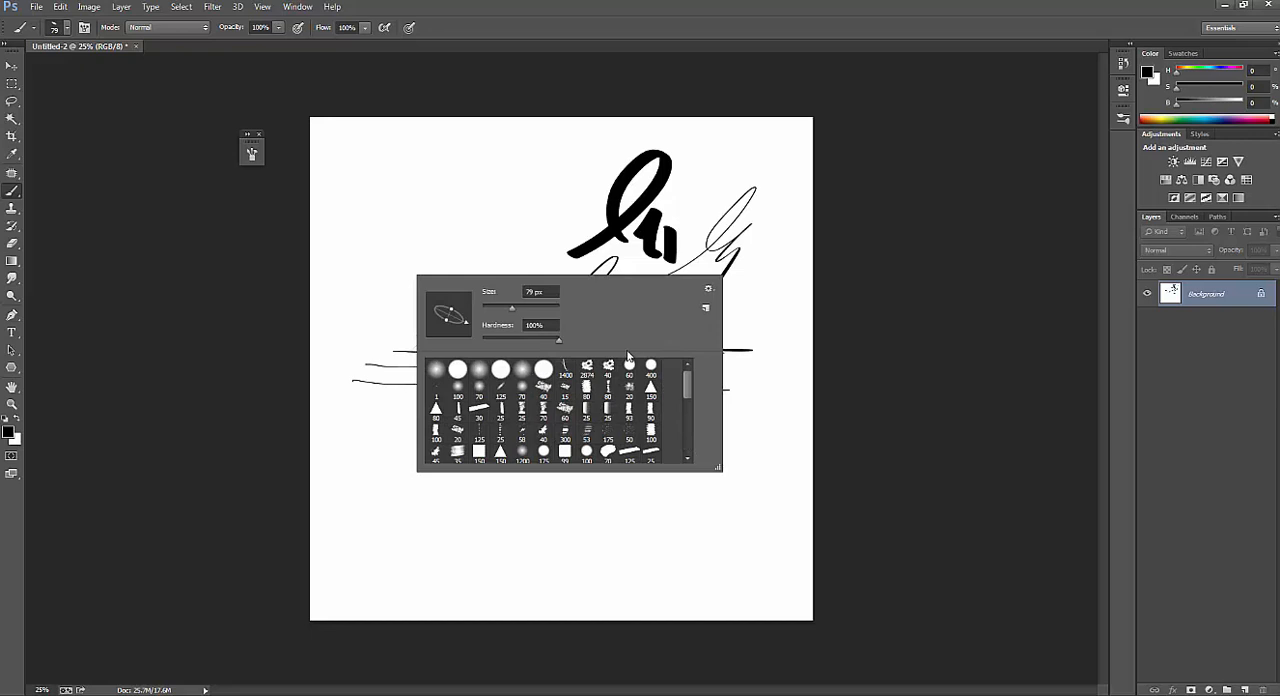
double_click(522, 371)
left_click_drag(434, 255, 632, 270)
mouse_move(389, 271)
left_mouse_down()
mouse_move(510, 360)
mouse_move(516, 467)
left_mouse_up()
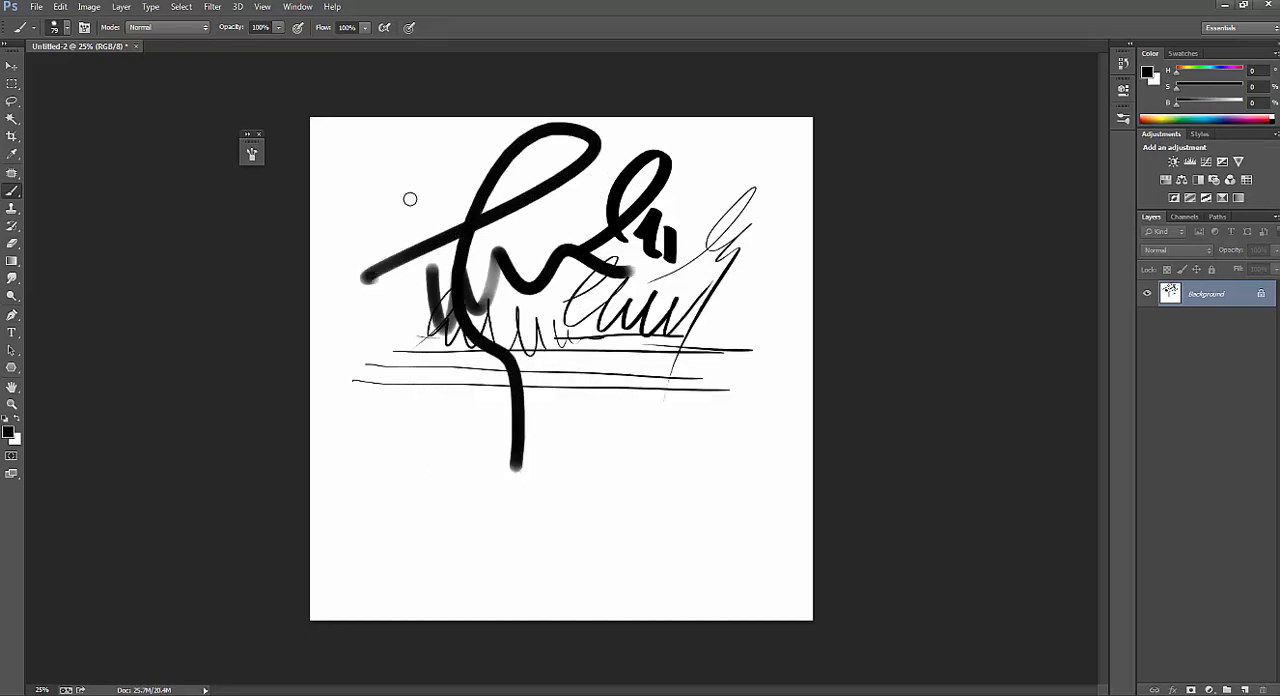
Switch back to the saved 79 px elliptical brush at the end of the brush presets.
right_click(358, 228)
left_click_drag(636, 334, 647, 389)
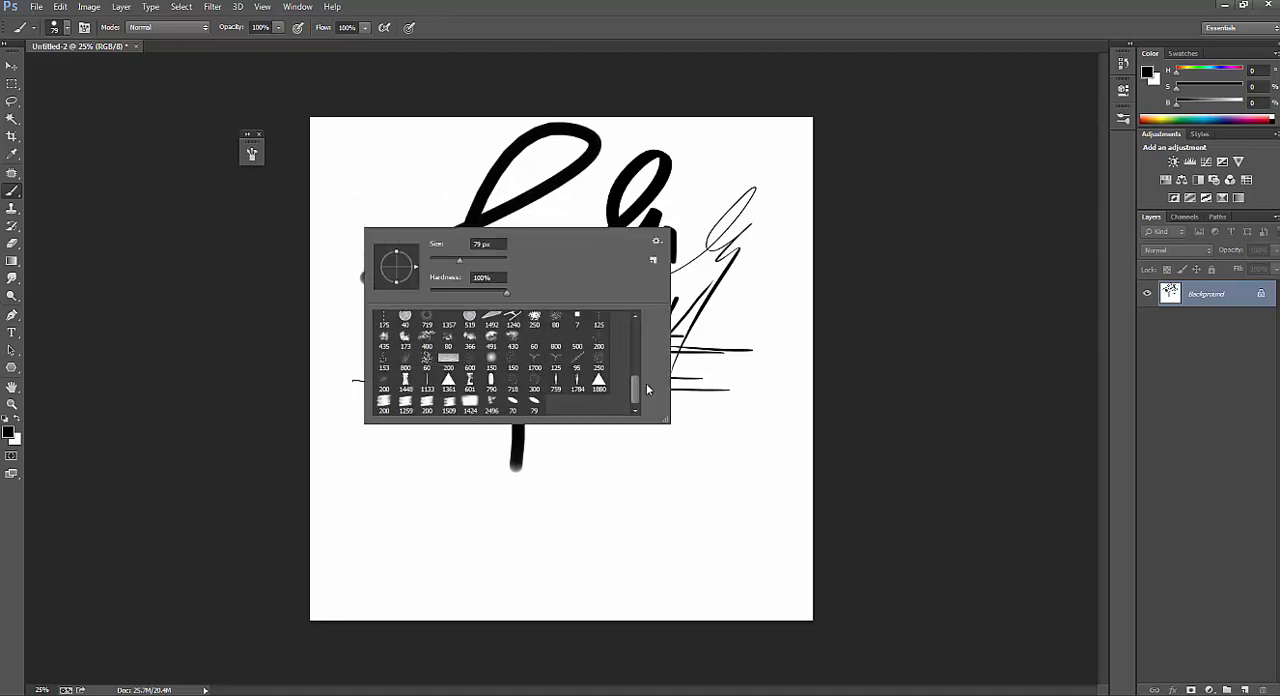
double_click(533, 405)
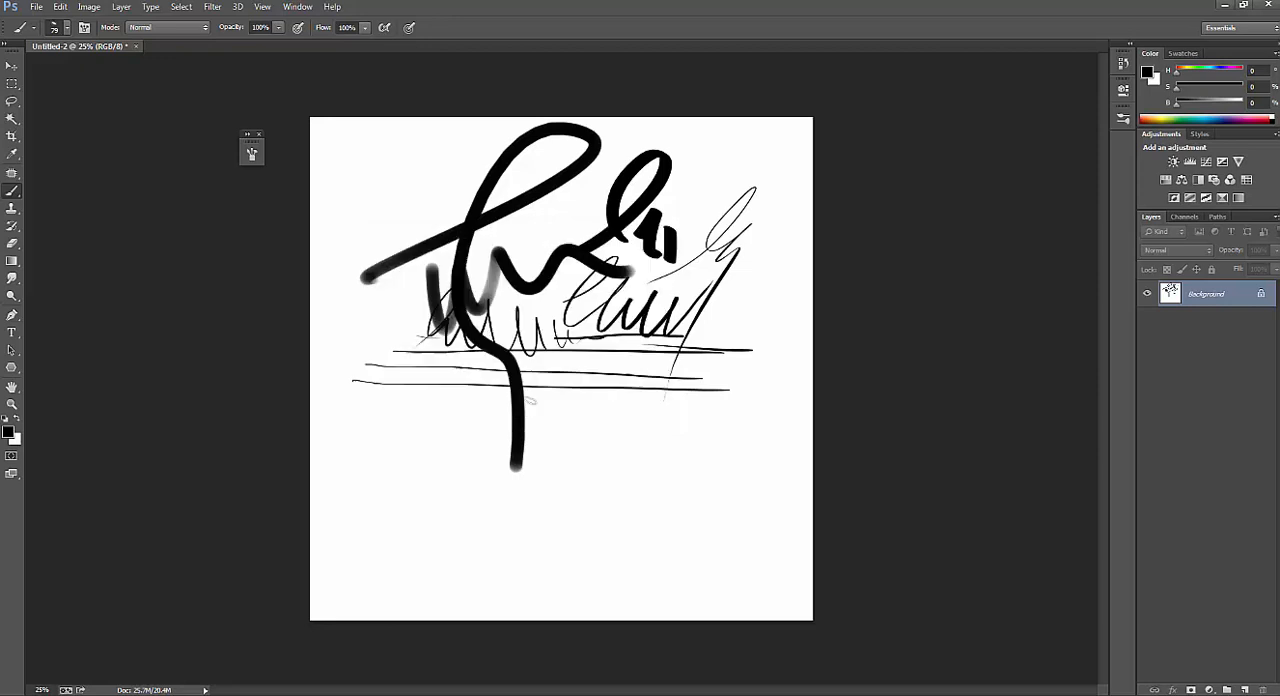
Check where the saved 79 px elliptical brush appears in the preset picker and among the Brush Tip Shape thumbnails.
left_click(68, 28)
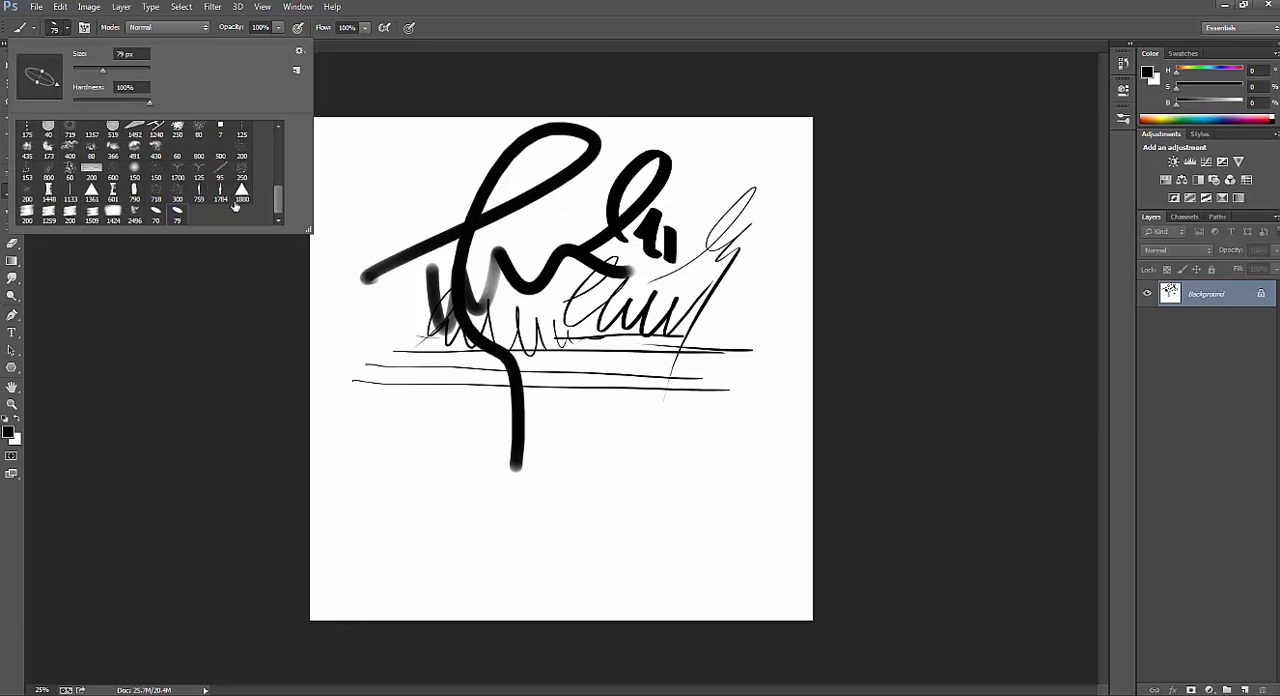
mouse_move(280, 200)
left_mouse_down()
mouse_move(278, 176)
mouse_move(279, 206)
left_mouse_up()
left_click(373, 202)
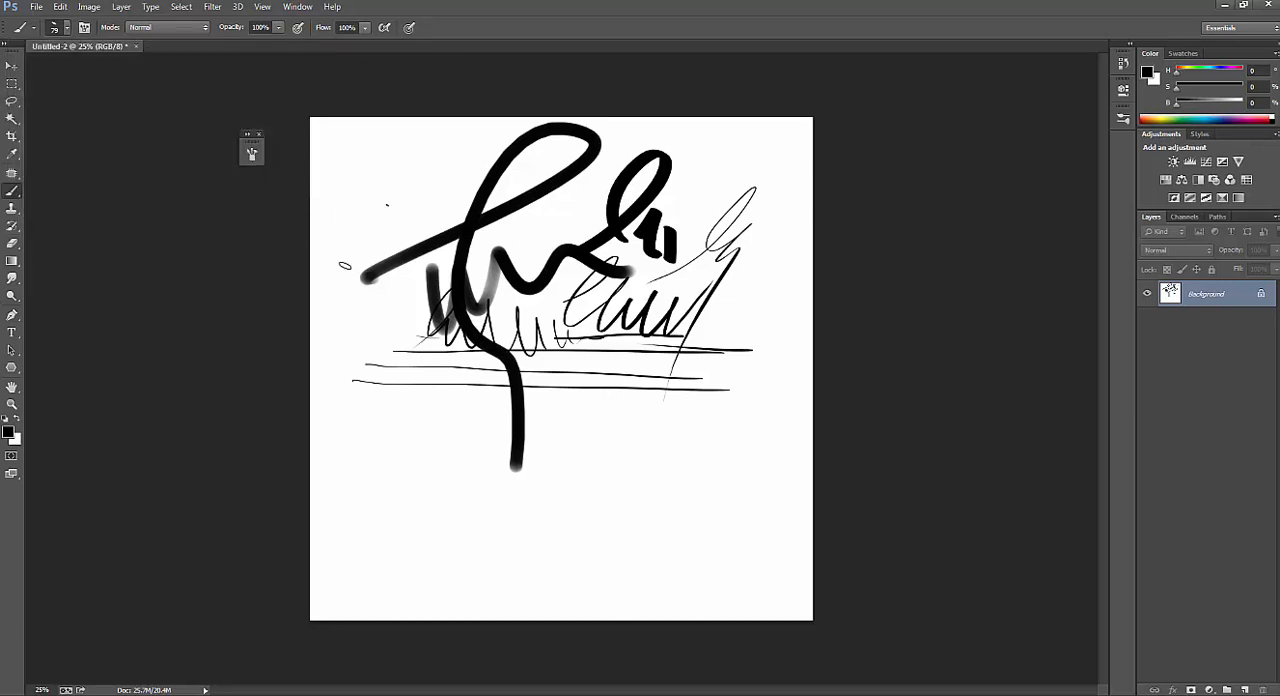
left_click(251, 155)
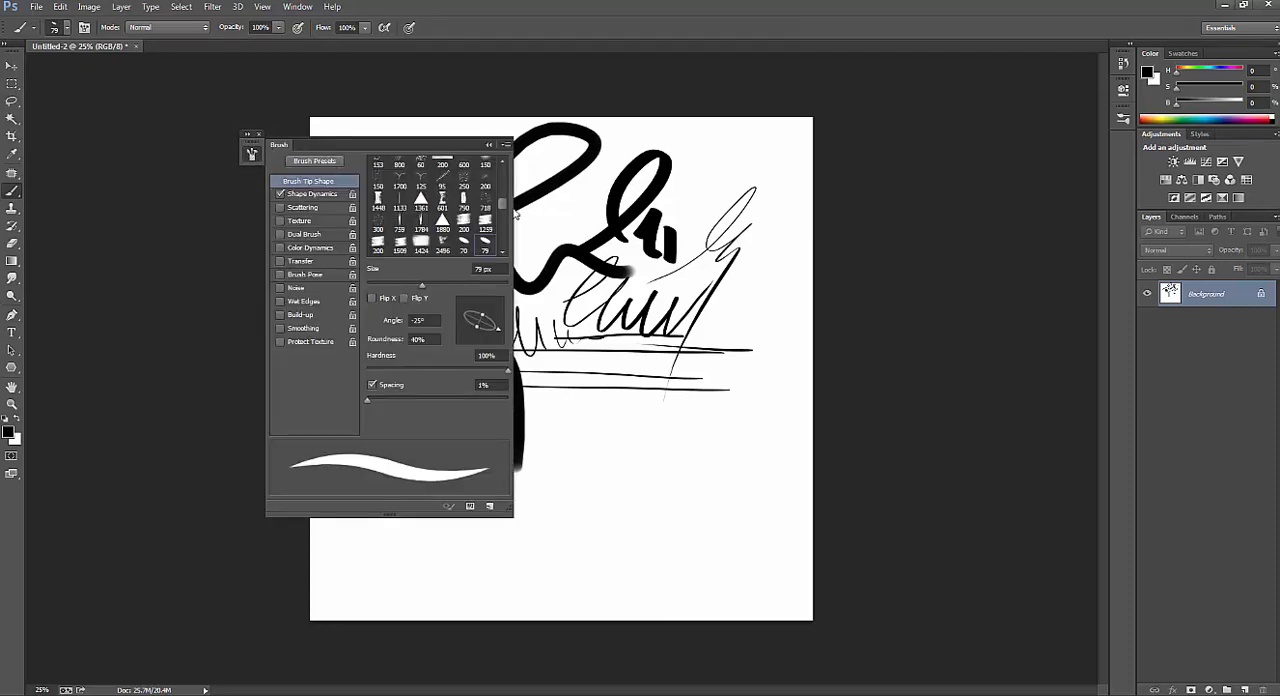
scroll(506, 212, "down", 5)
scroll(505, 211, "up", 5)
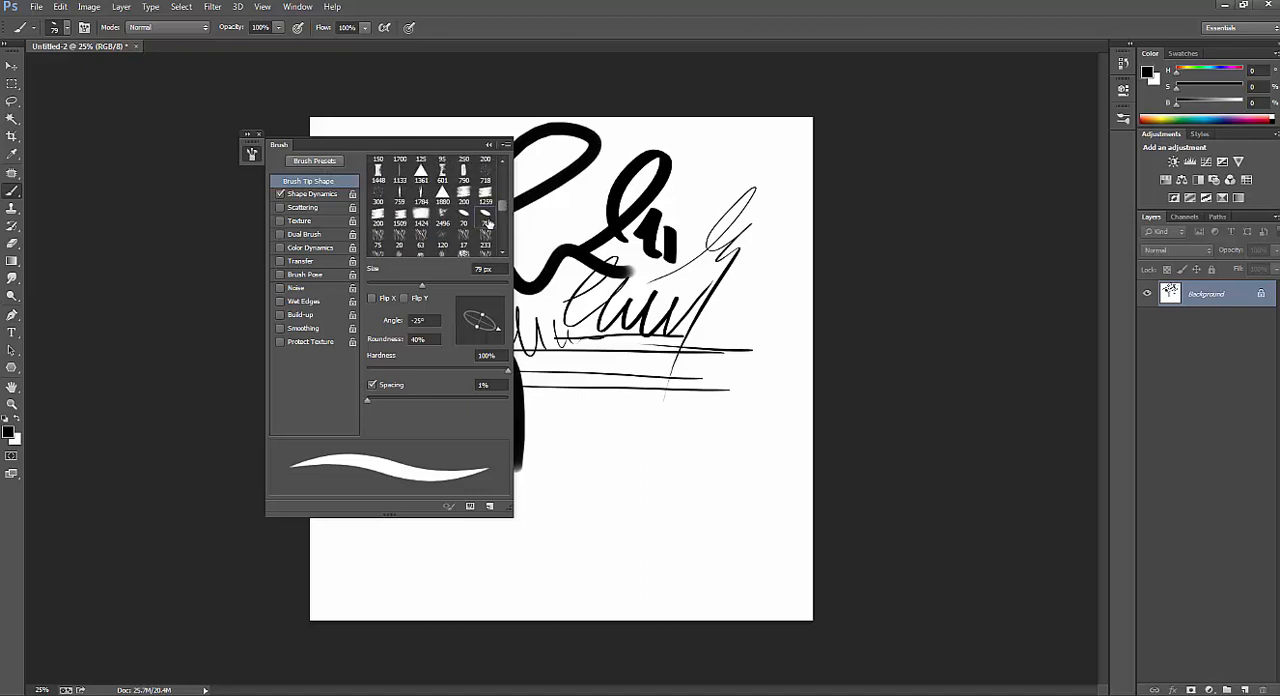
mouse_move(540, 206)
left_mouse_down()
mouse_move(586, 210)
mouse_move(590, 244)
left_mouse_up()
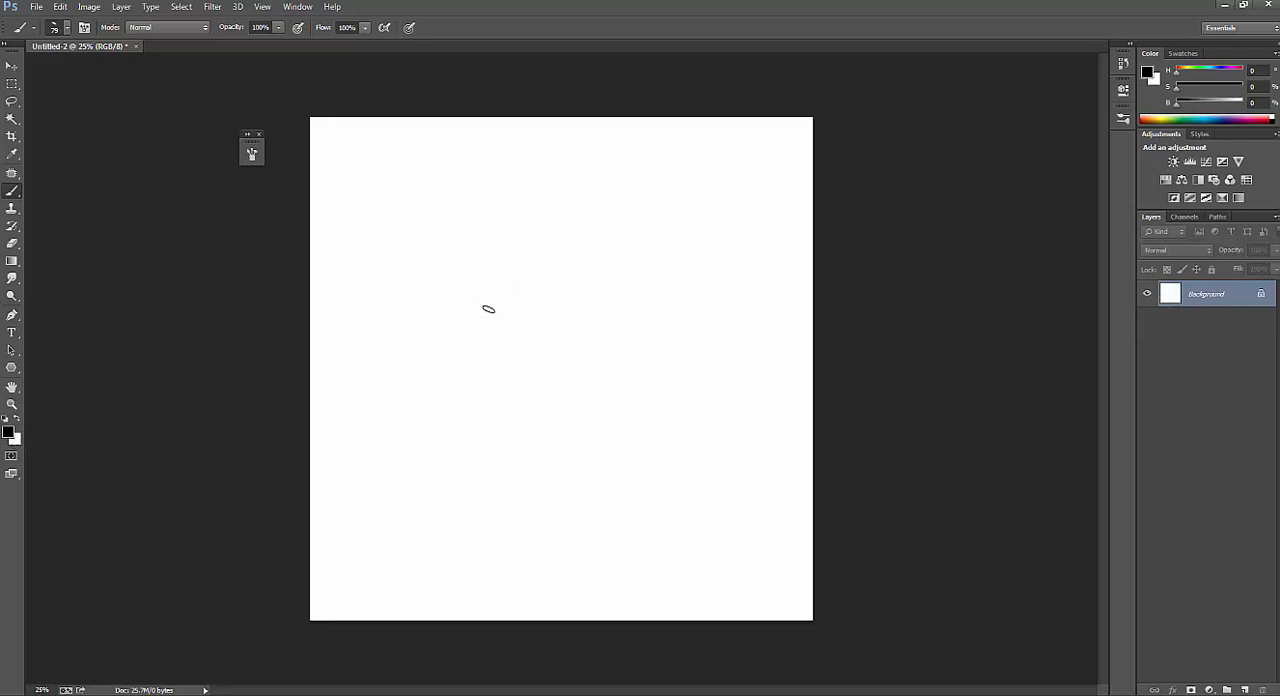
Select the 79 px elliptical brush and build up a tall, rough-edged vertical black bar in the canvas's centre with overlapping strokes.
right_click(488, 307)
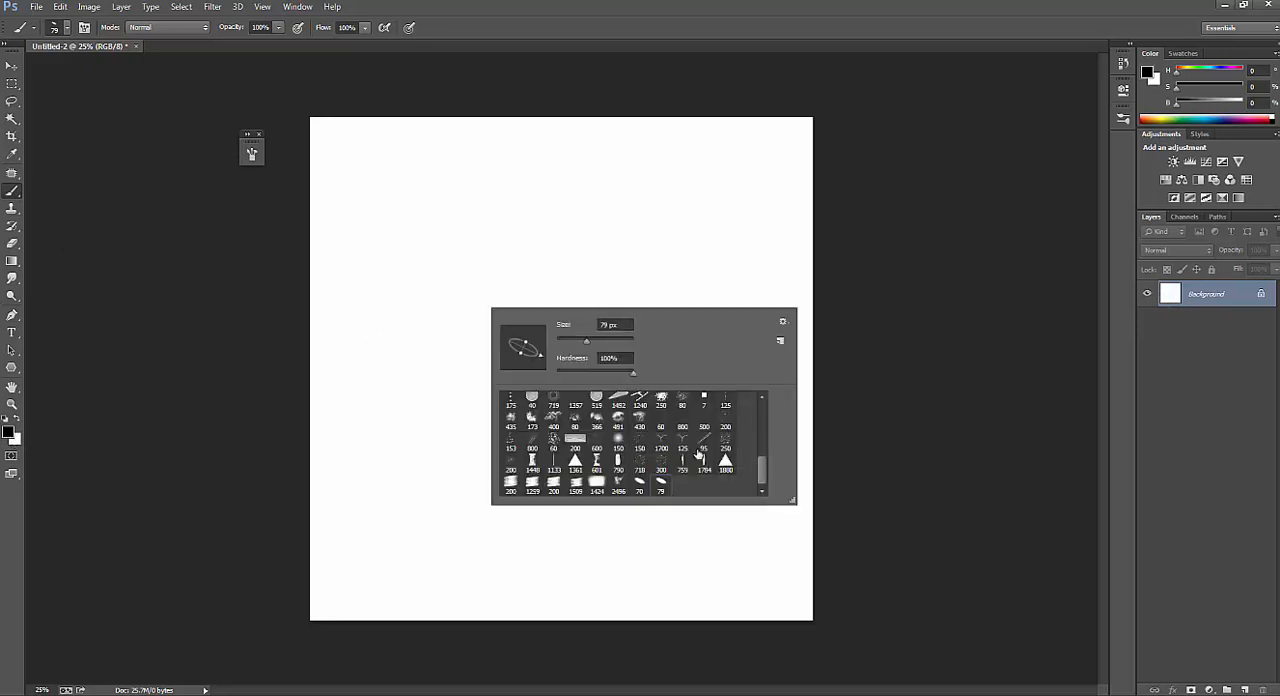
left_click(661, 485)
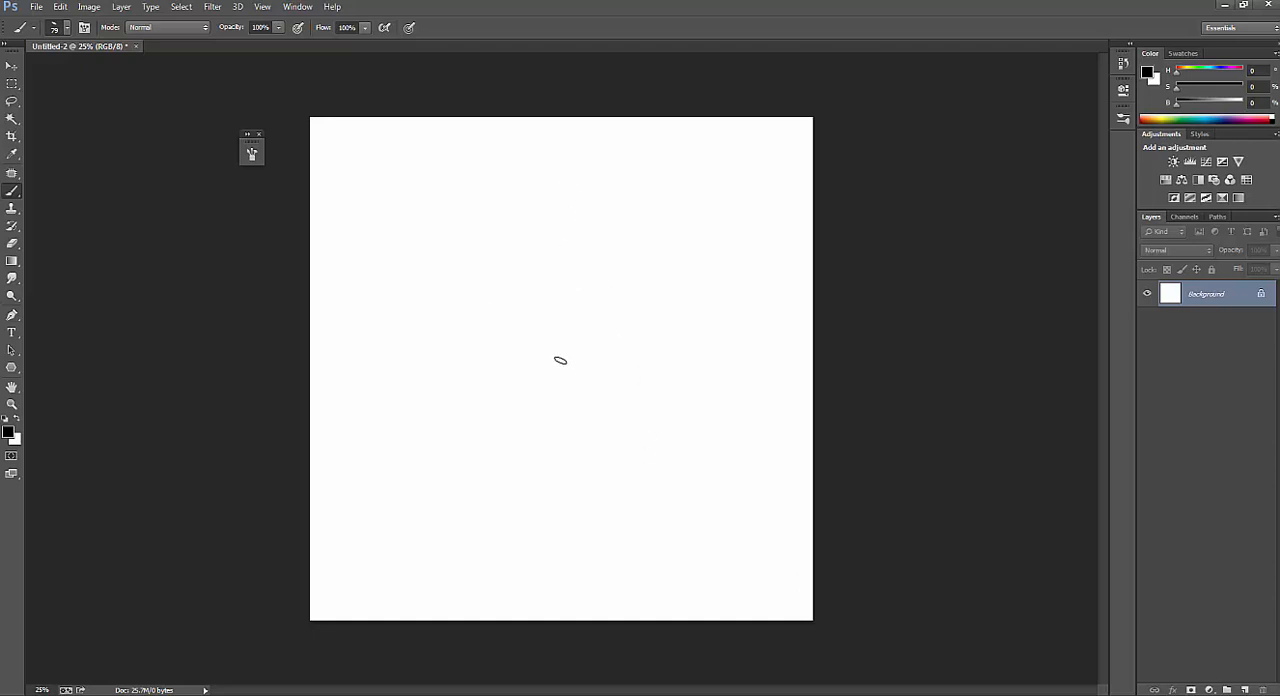
mouse_move(547, 240)
left_mouse_down()
mouse_move(547, 428)
mouse_move(533, 472)
left_mouse_up()
left_click_drag(544, 273, 544, 445)
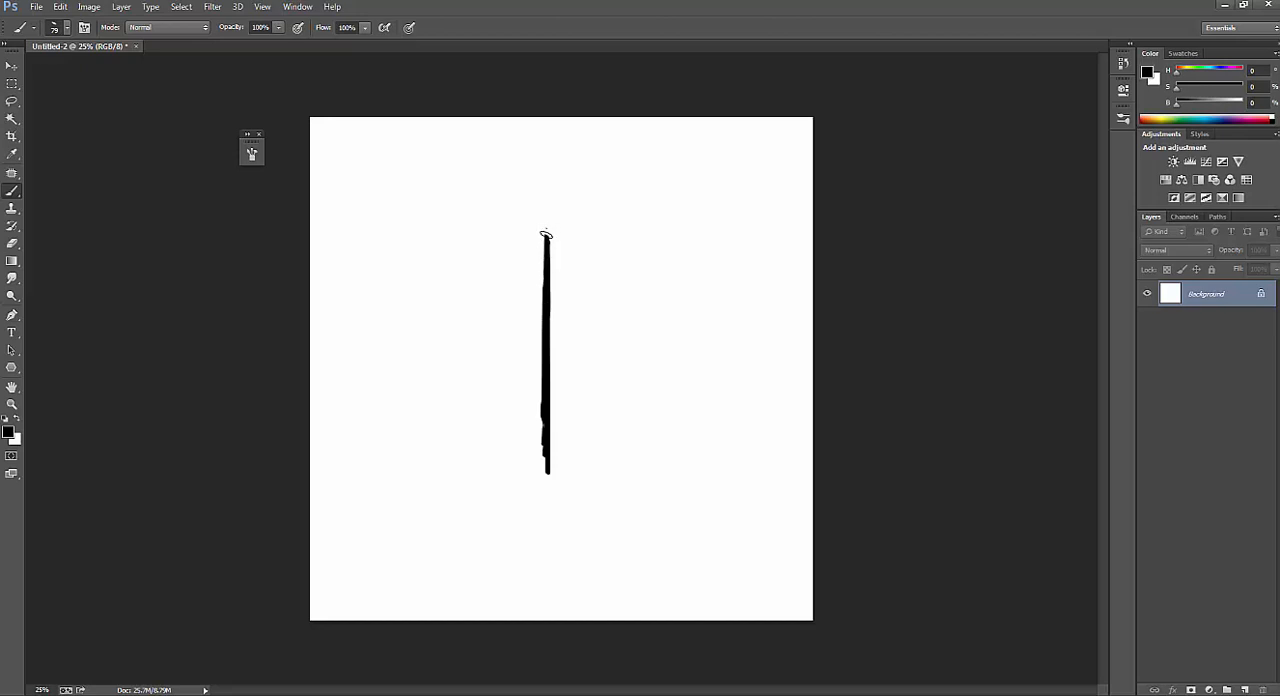
left_click_drag(546, 234, 547, 410)
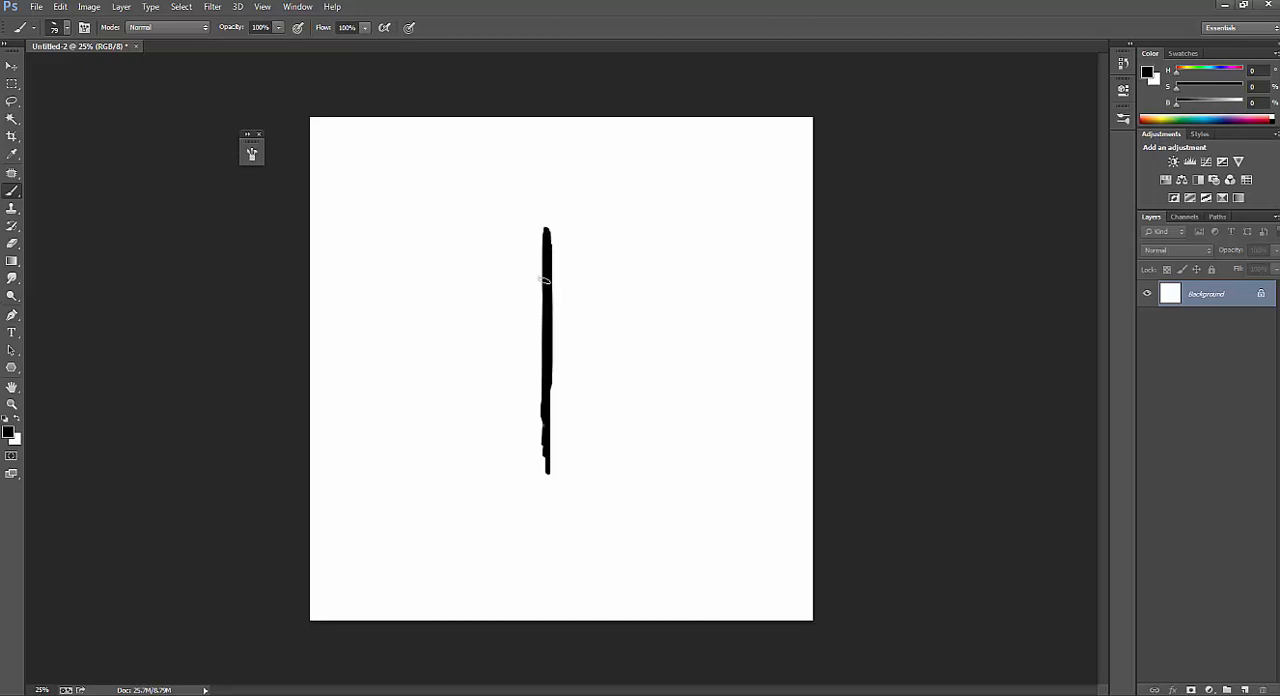
left_click_drag(542, 274, 537, 388)
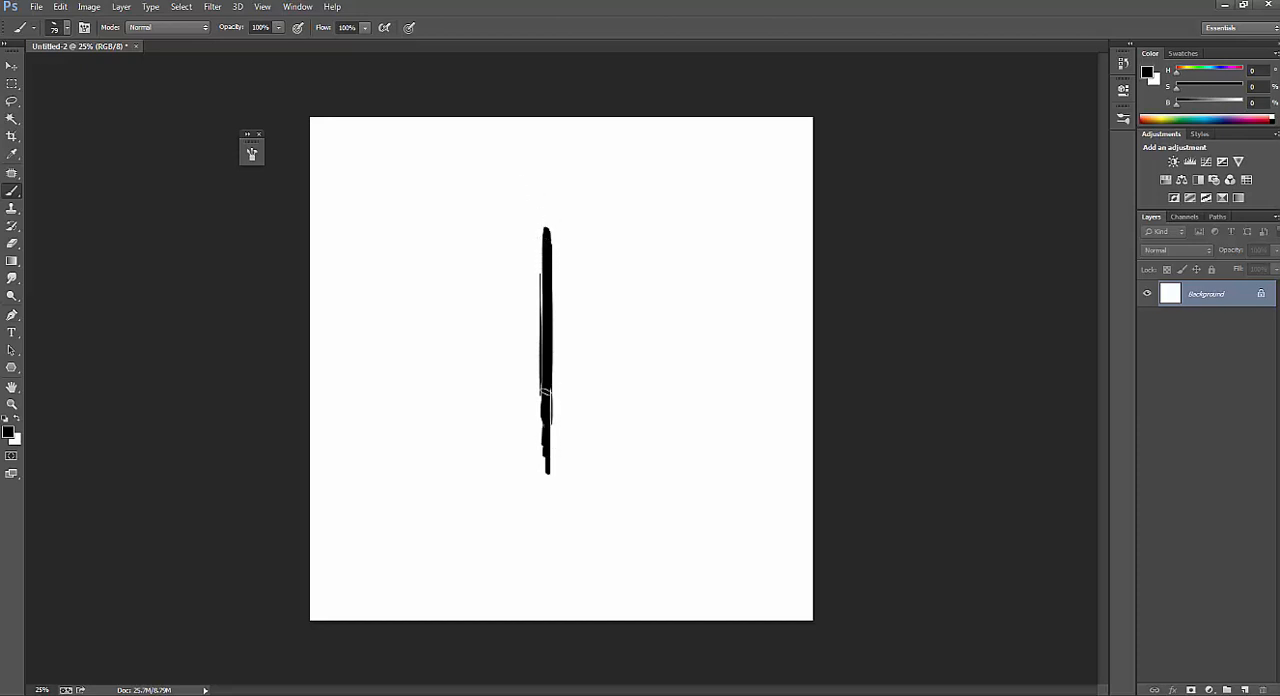
left_click_drag(545, 420, 548, 484)
left_click_drag(546, 245, 546, 361)
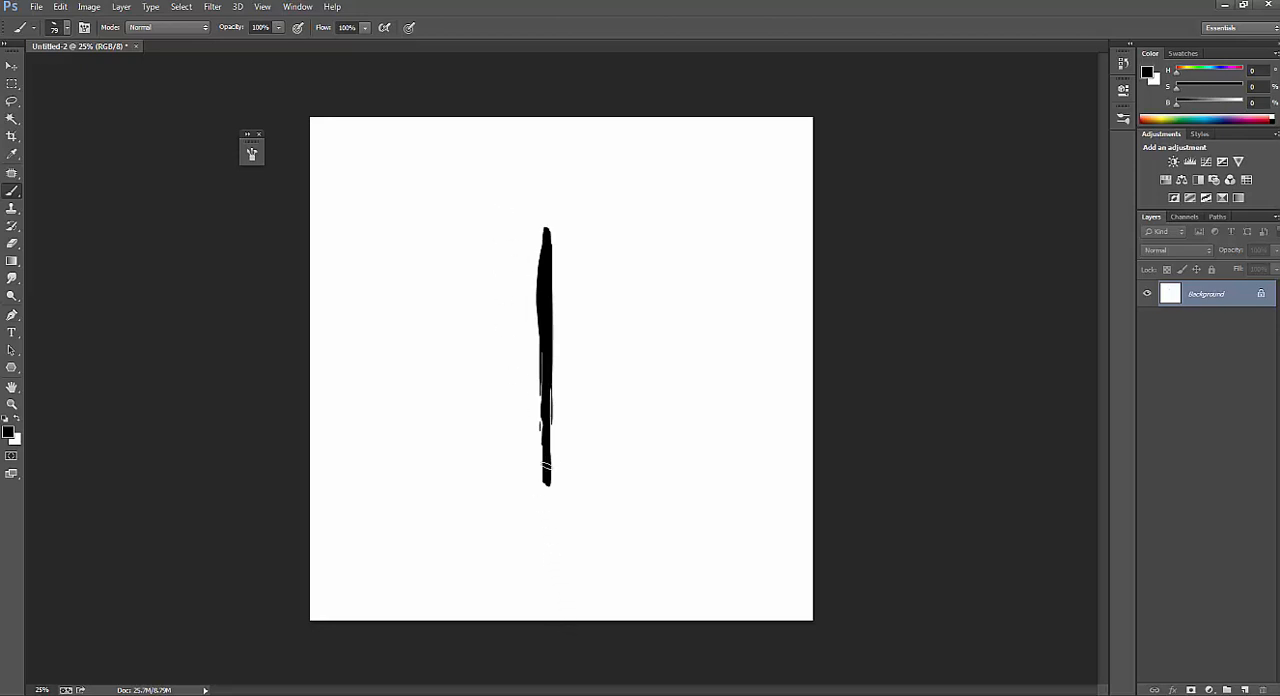
left_click_drag(547, 463, 549, 428)
Define the painted vertical bar as a new brush preset named "Ske".
left_click(60, 8)
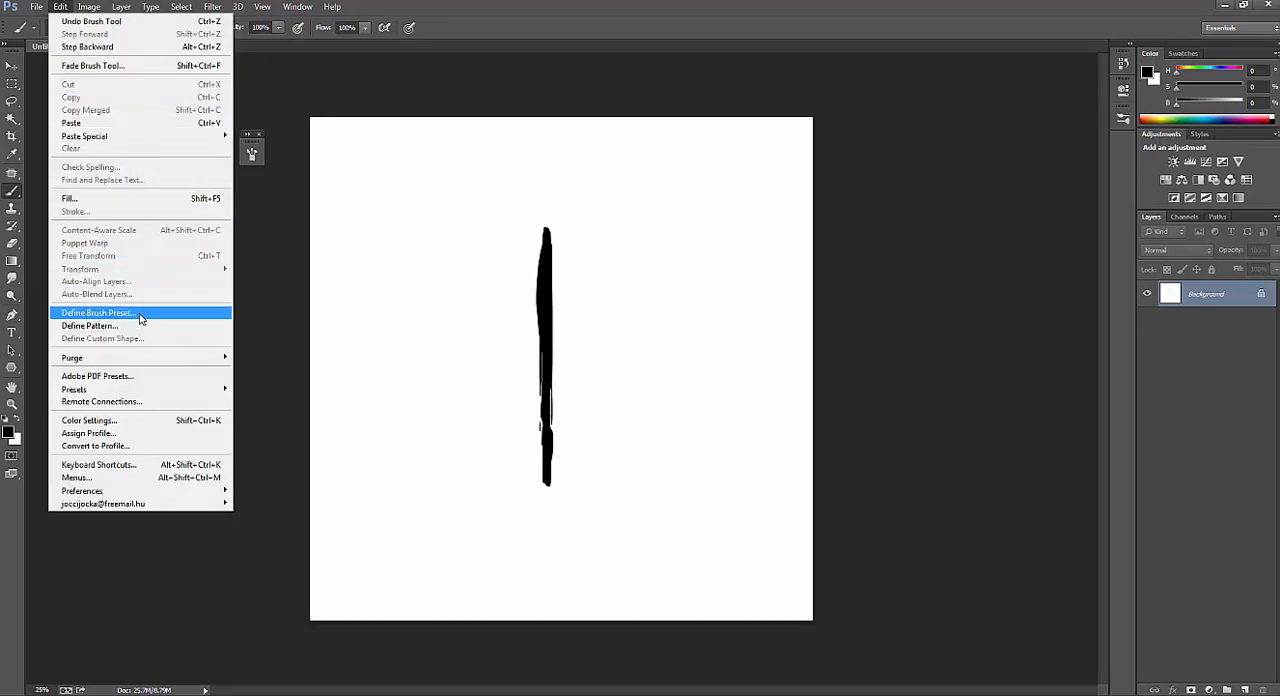
left_click(98, 312)
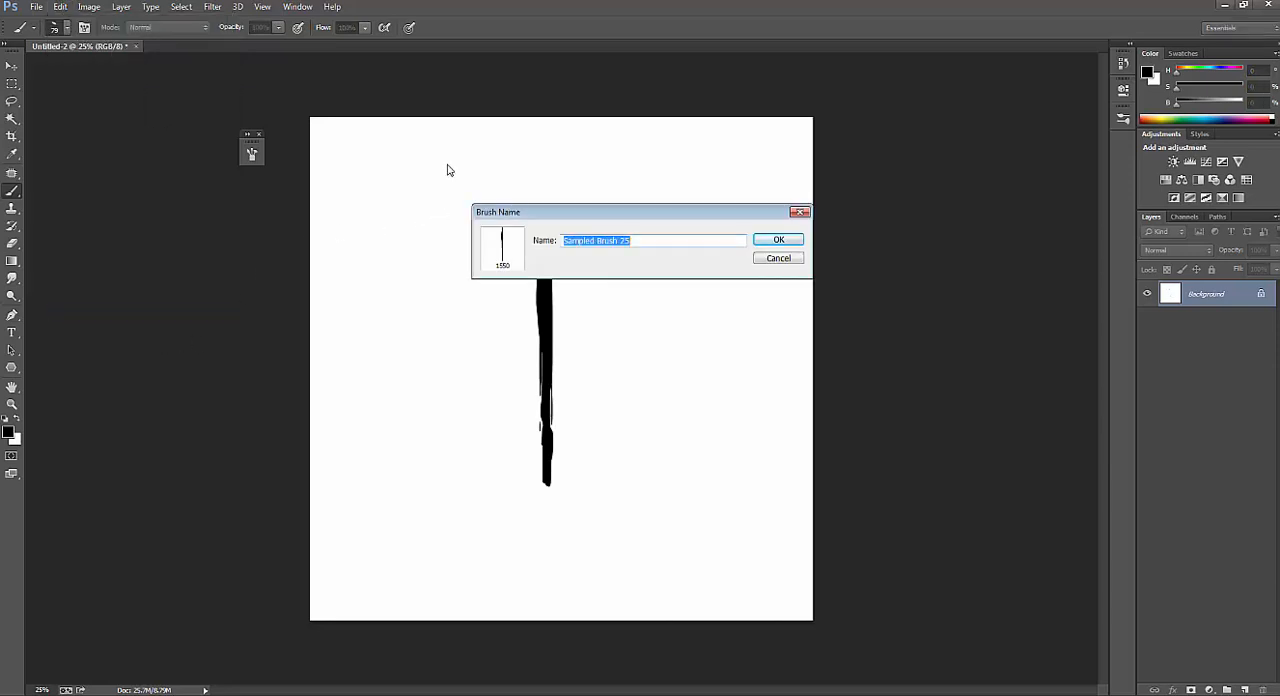
type("Sketch")
key("Return")
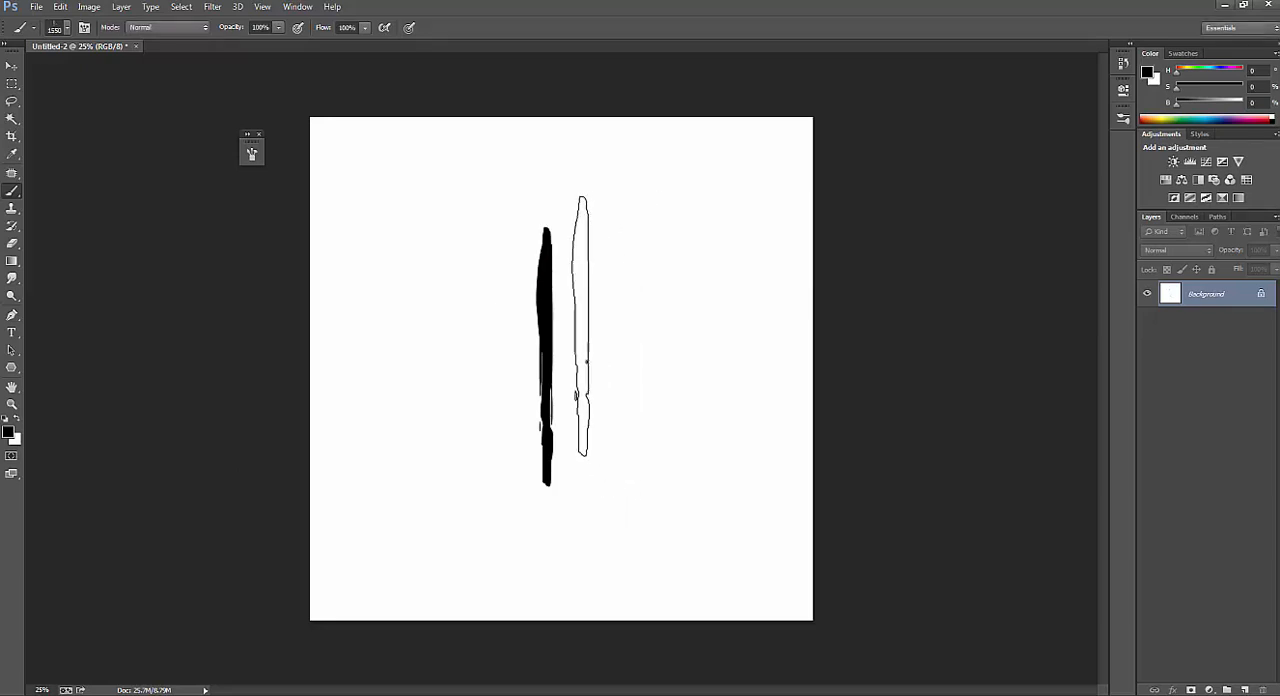
Reduce the new brush to 900 px and paint broad black test strokes across most of the canvas.
key("bracketleft")
key("bracketleft")
key("bracketleft")
key("bracketleft")
key("bracketleft")
key("bracketleft")
key("bracketleft")
mouse_move(496, 360)
left_mouse_down()
mouse_move(514, 290)
mouse_move(499, 380)
mouse_move(411, 415)
mouse_move(649, 308)
mouse_move(635, 403)
mouse_move(485, 440)
mouse_move(399, 297)
mouse_move(466, 285)
mouse_move(413, 277)
mouse_move(478, 365)
mouse_move(635, 345)
mouse_move(698, 423)
mouse_move(491, 409)
mouse_move(685, 343)
mouse_move(694, 371)
mouse_move(582, 382)
mouse_move(597, 331)
mouse_move(679, 254)
mouse_move(380, 395)
mouse_move(414, 390)
mouse_move(434, 203)
mouse_move(420, 550)
mouse_move(747, 320)
mouse_move(527, 490)
mouse_move(460, 400)
mouse_move(549, 365)
mouse_move(504, 245)
mouse_move(435, 285)
left_mouse_up()
Paint the canvas white again, reduce the brush to 400 px and restore black as the foreground colour.
key("x")
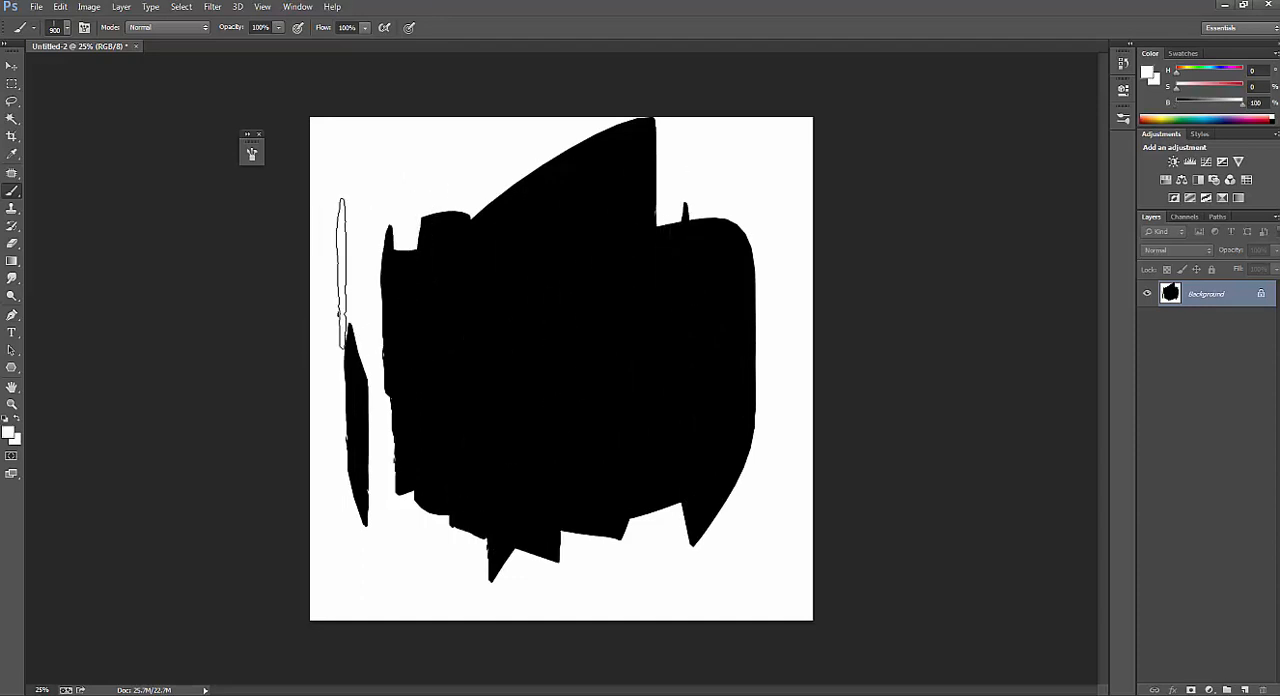
mouse_move(340, 285)
left_mouse_down()
mouse_move(533, 189)
mouse_move(680, 155)
mouse_move(357, 338)
mouse_move(746, 277)
mouse_move(281, 418)
mouse_move(881, 415)
mouse_move(273, 541)
mouse_move(594, 509)
mouse_move(863, 519)
mouse_move(408, 410)
left_mouse_up()
key("[")
key("[")
key("[")
key("[")
key("[")
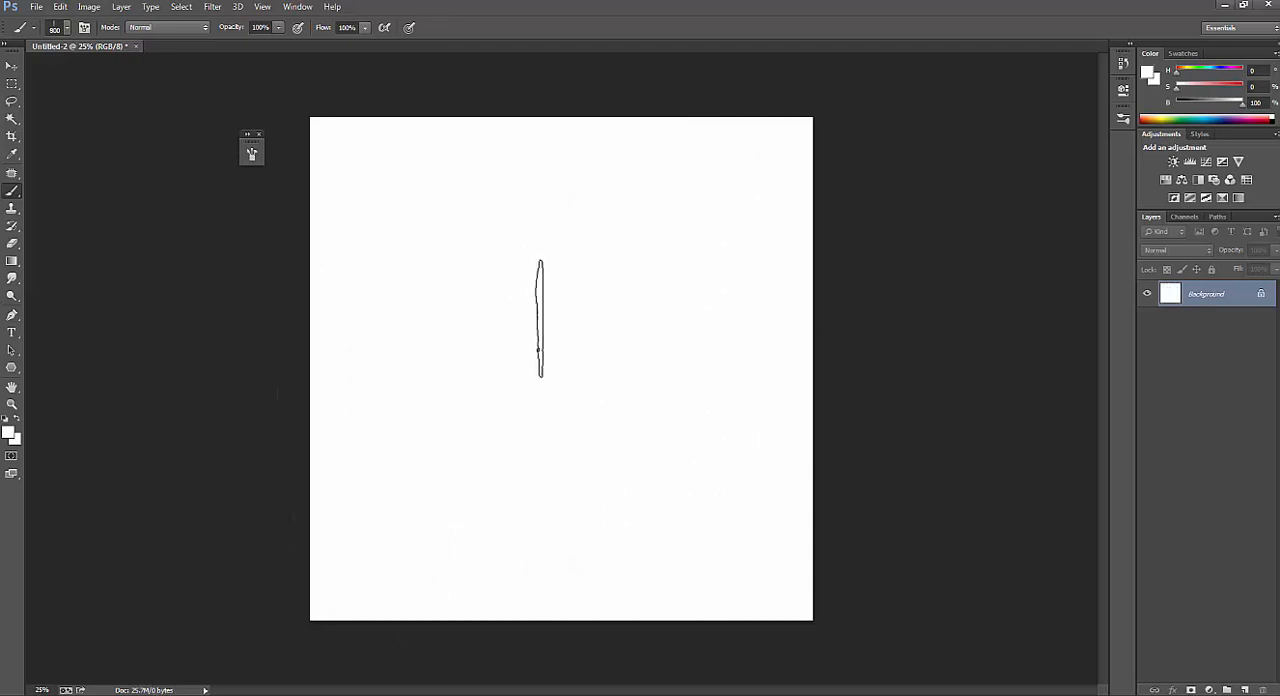
key("x")
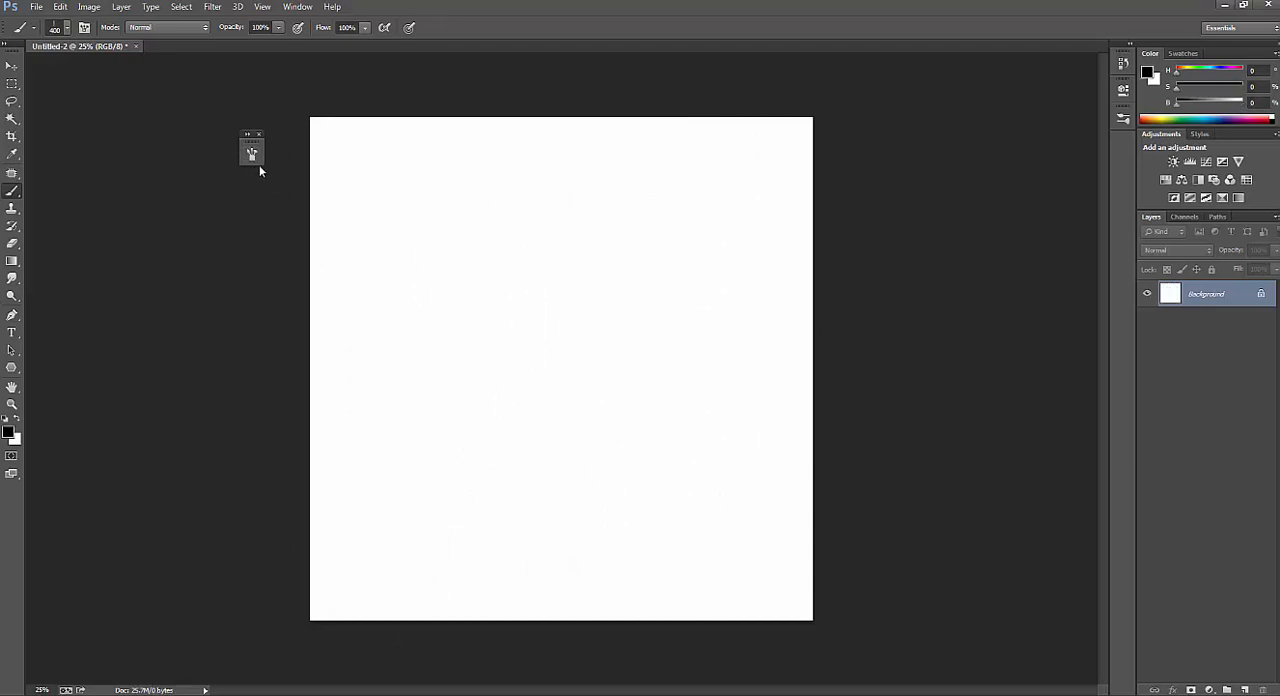
Enable Shape Dynamics with the Size Jitter control on Pen Pressure and the Angle Jitter control on Direction.
left_click(257, 163)
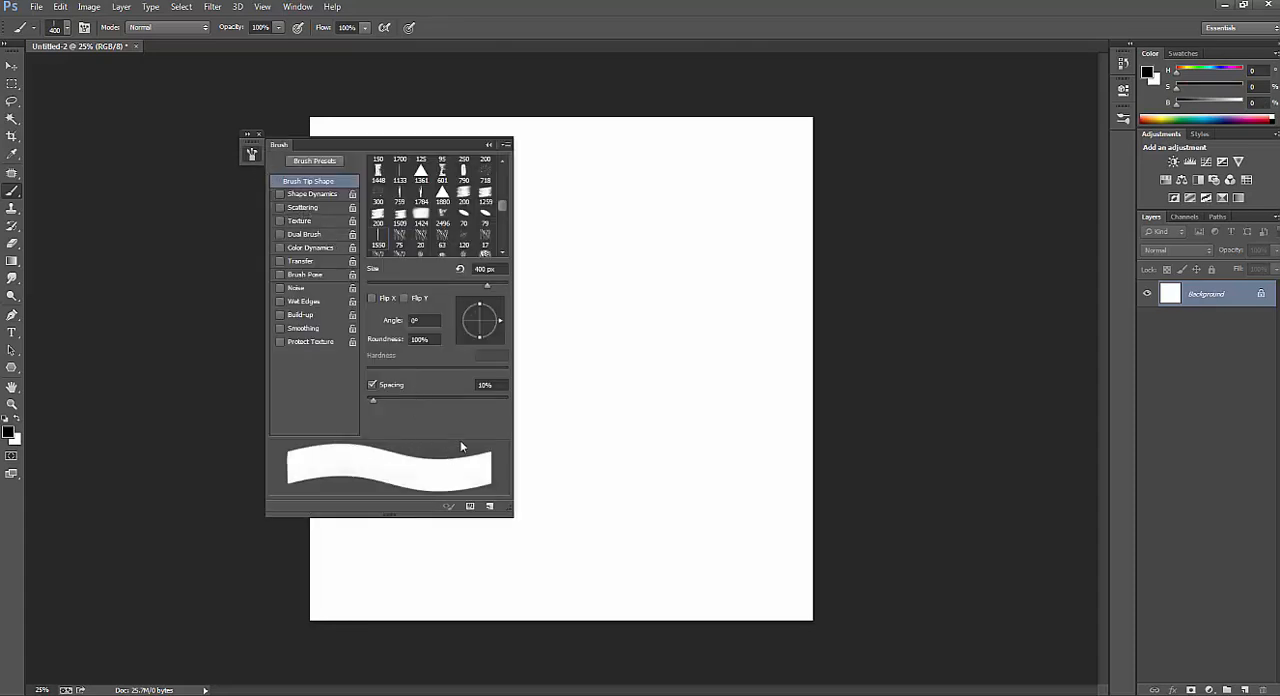
left_click(296, 194)
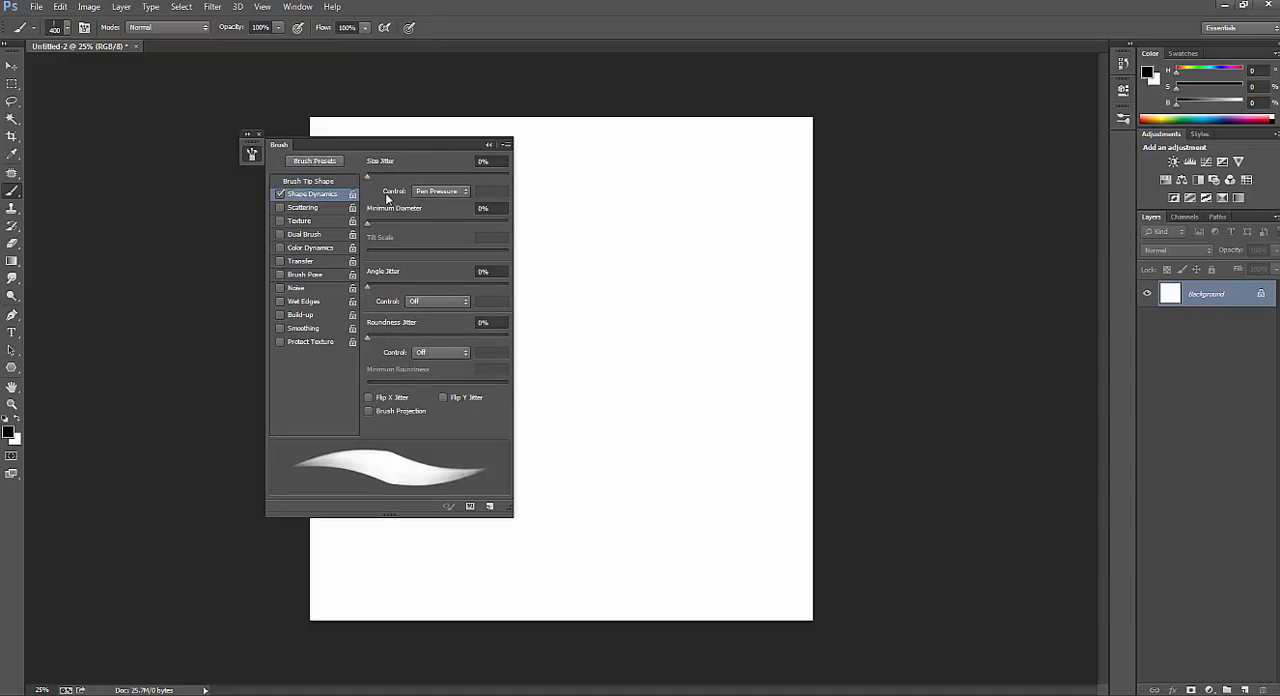
left_click(435, 192)
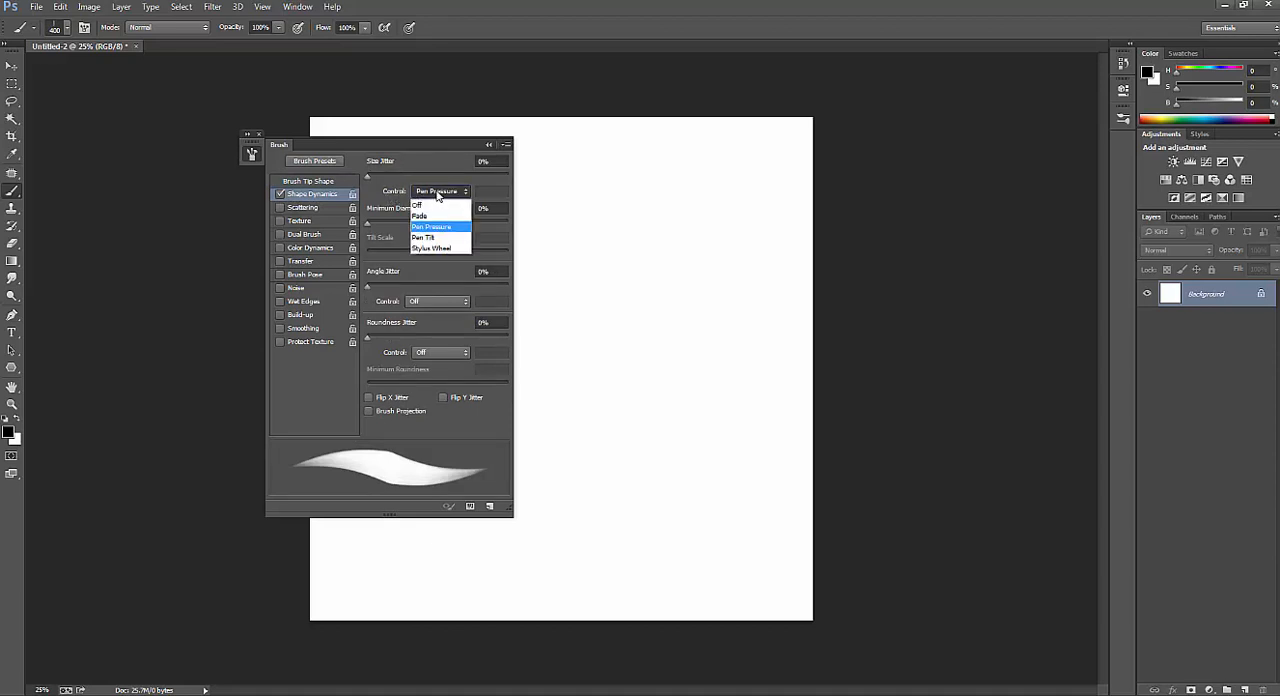
left_click(381, 208)
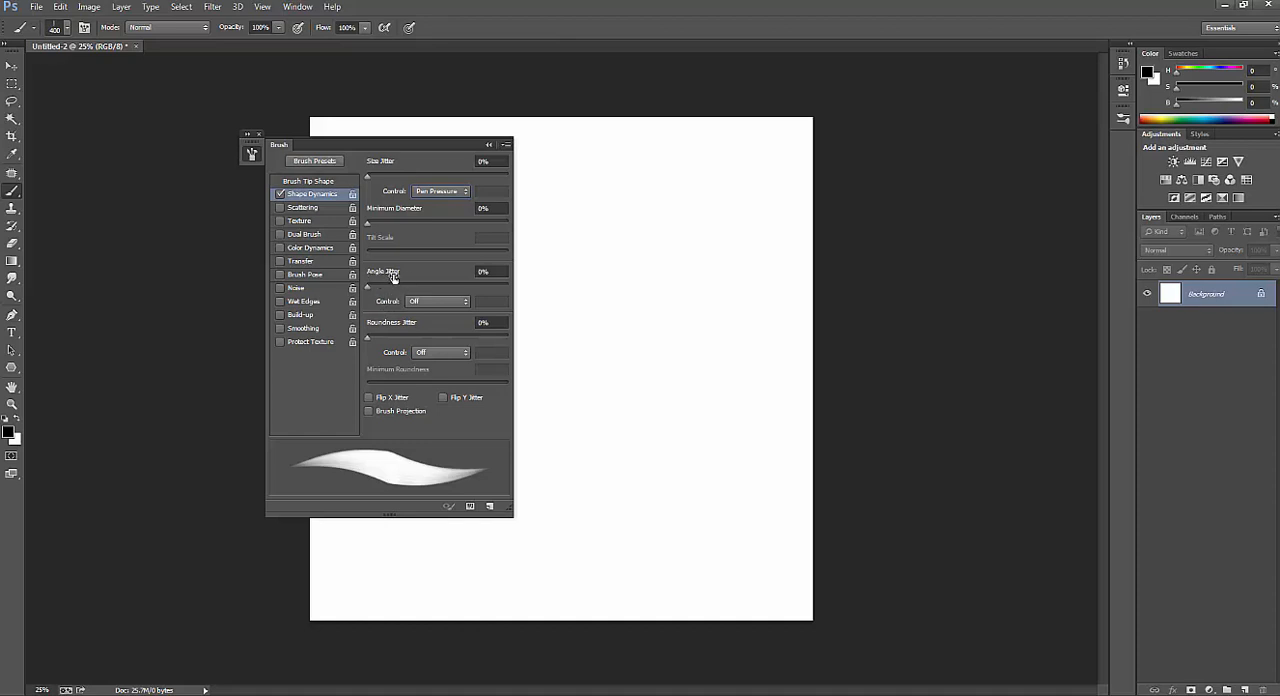
left_click(425, 302)
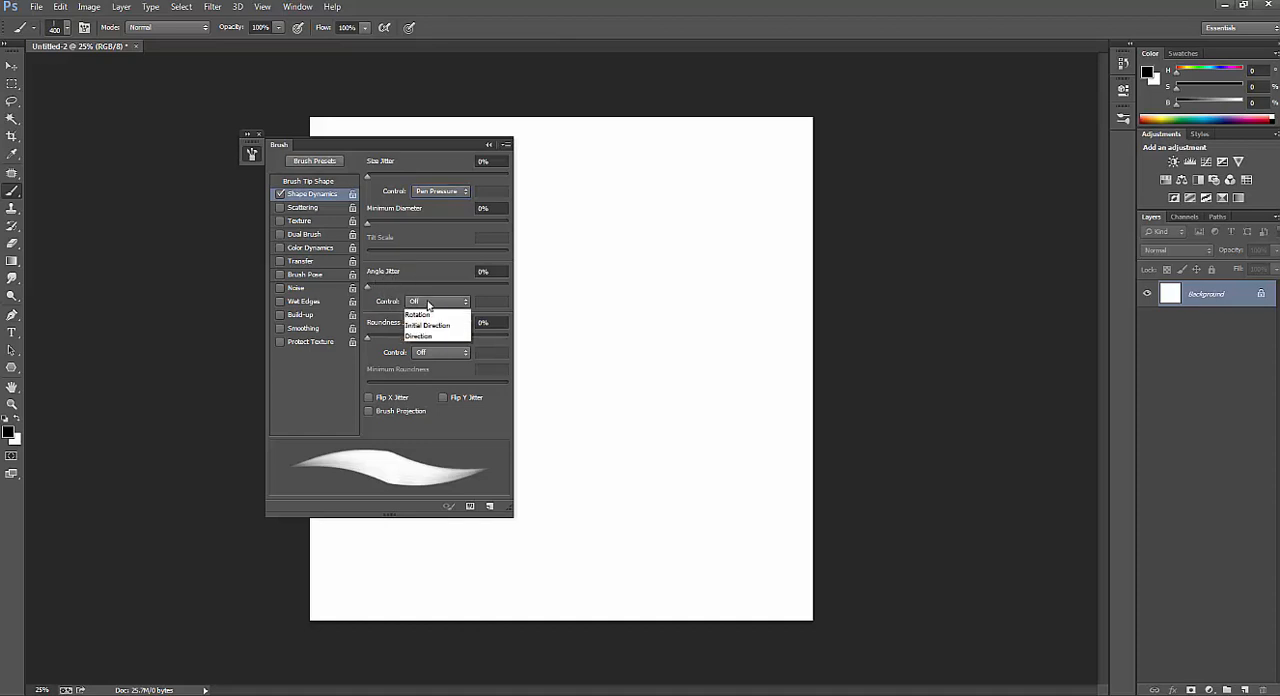
left_click(428, 390)
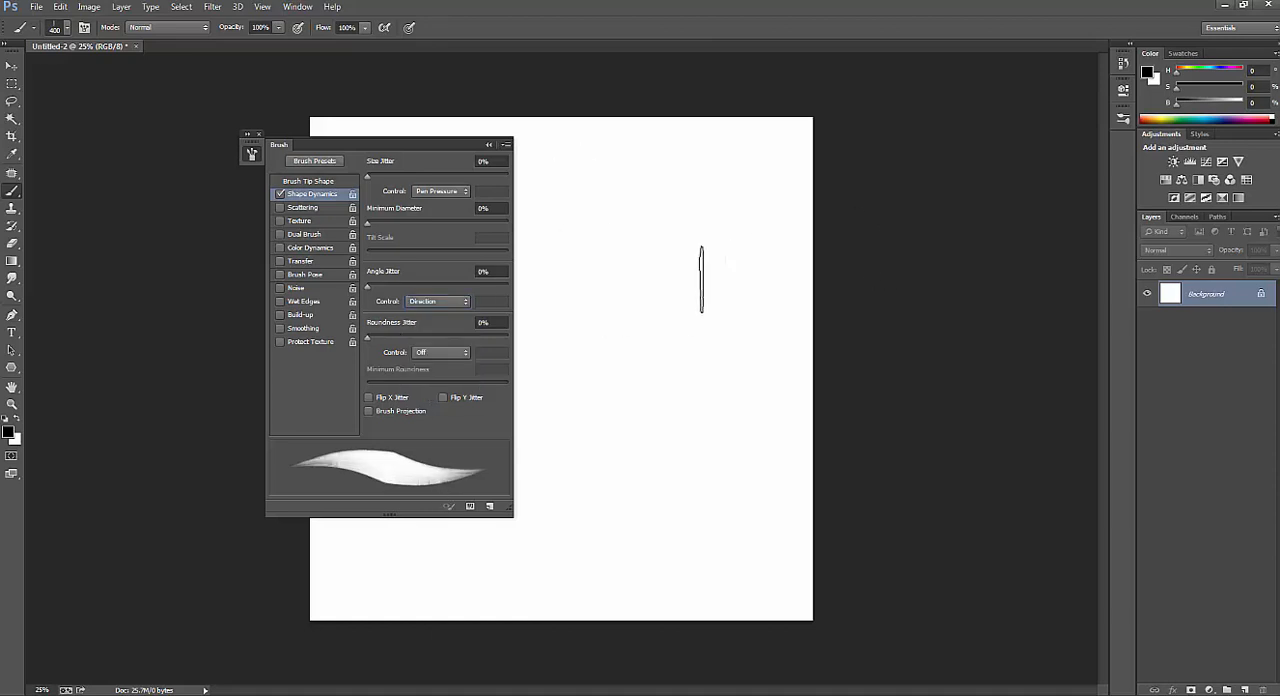
Reduce the brush to 100 px and paint a small loop and several diagonal test strokes beside the Brush panel.
key("bracketleft")
key("bracketleft")
key("bracketleft")
mouse_move(582, 299)
left_mouse_down()
mouse_move(633, 262)
mouse_move(592, 329)
left_mouse_up()
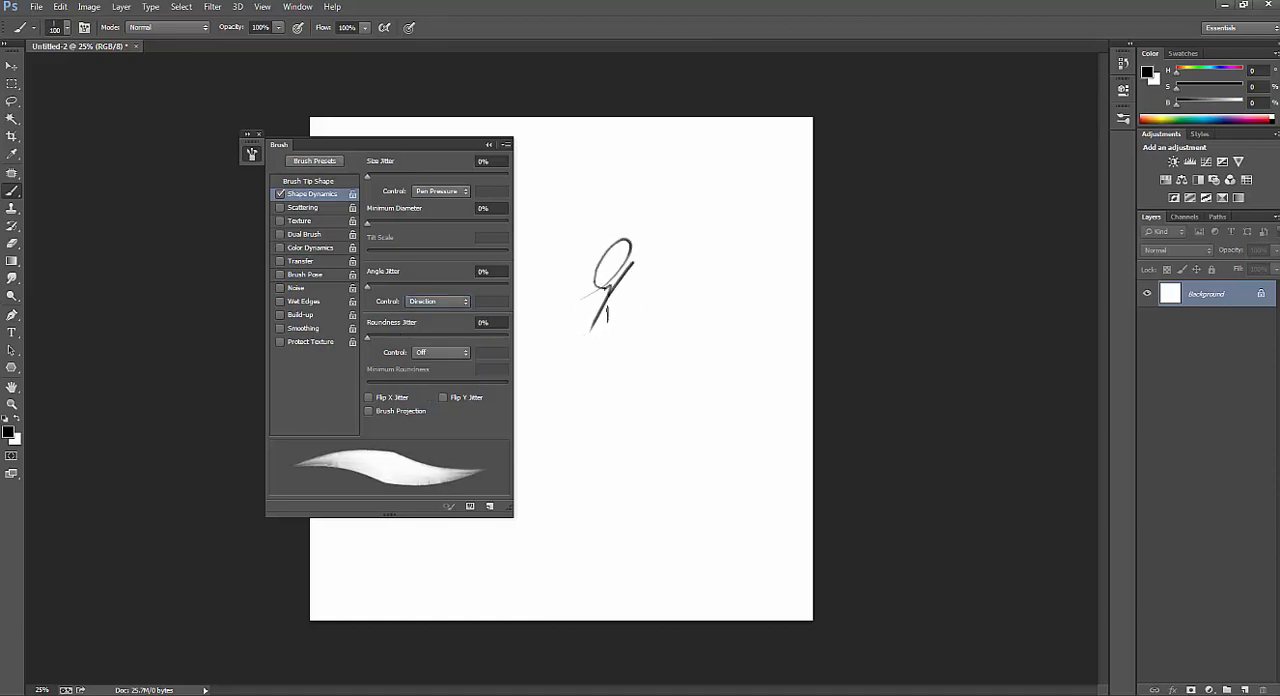
left_click_drag(656, 251, 562, 380)
left_click_drag(670, 270, 572, 378)
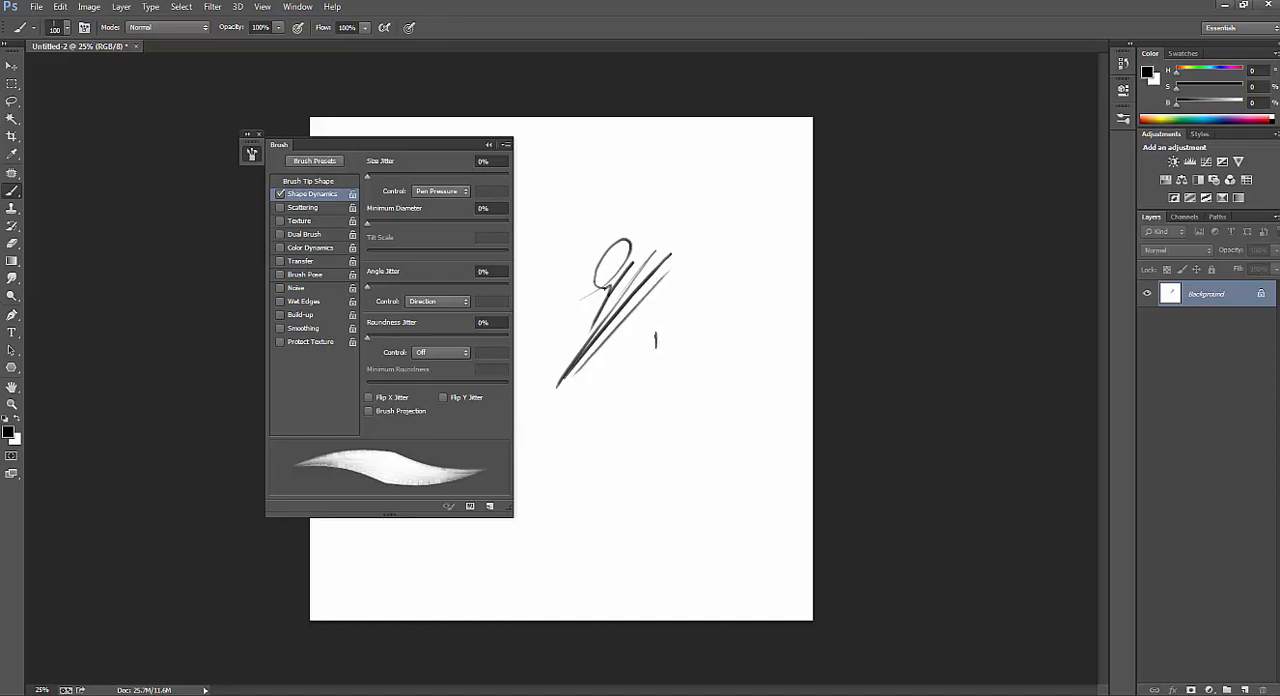
Paint light circular curves over the diagonal strokes and several steep slanted strokes above them.
mouse_move(655, 318)
left_mouse_down()
mouse_move(605, 310)
mouse_move(662, 298)
mouse_move(638, 312)
left_mouse_up()
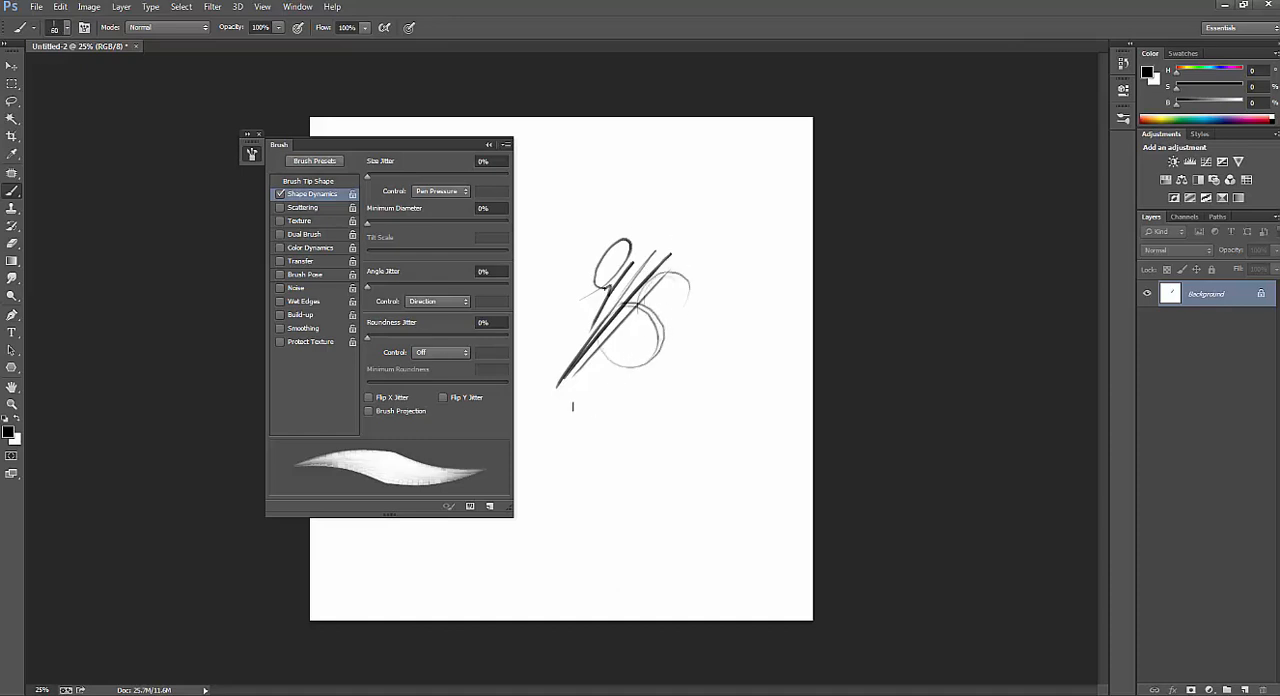
left_click_drag(642, 178, 624, 290)
left_click_drag(690, 188, 655, 265)
left_click_drag(680, 214, 647, 293)
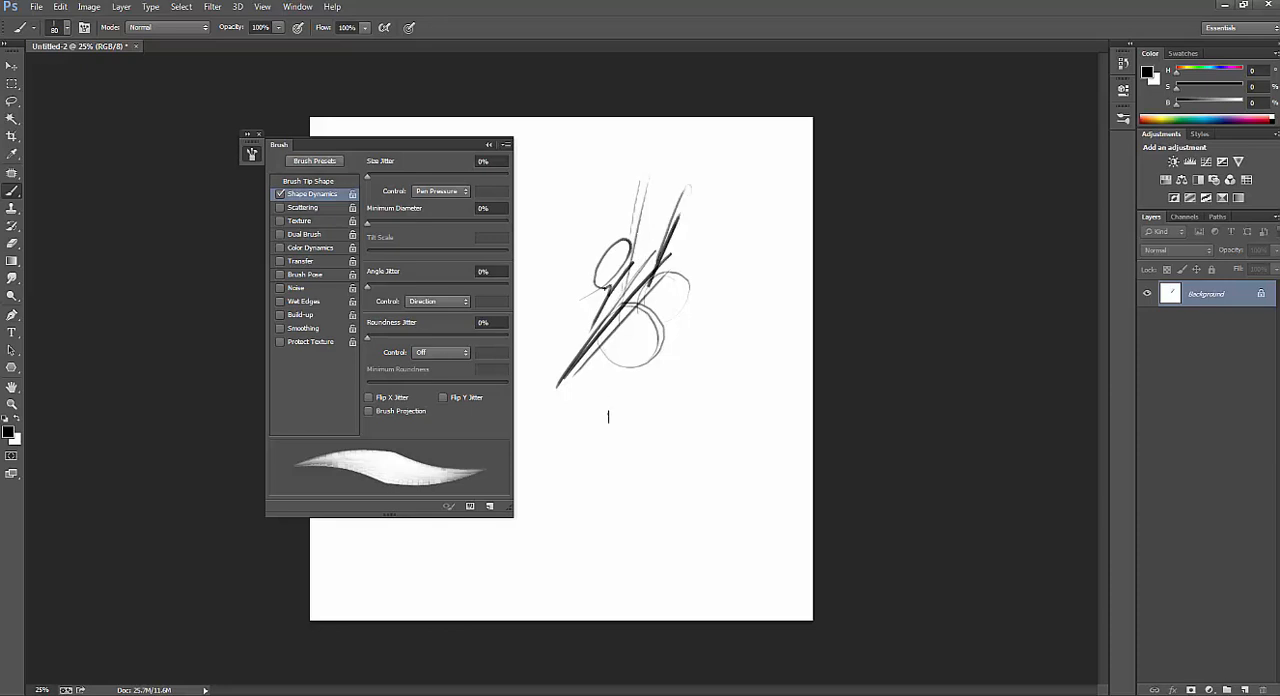
Paint a heavy dark spiral below the earlier strokes with the 80 px brush and cross it with thick diagonals.
mouse_move(675, 338)
left_mouse_down()
mouse_move(686, 340)
mouse_move(668, 412)
left_mouse_up()
left_click_drag(590, 425, 684, 312)
left_click_drag(580, 398, 670, 320)
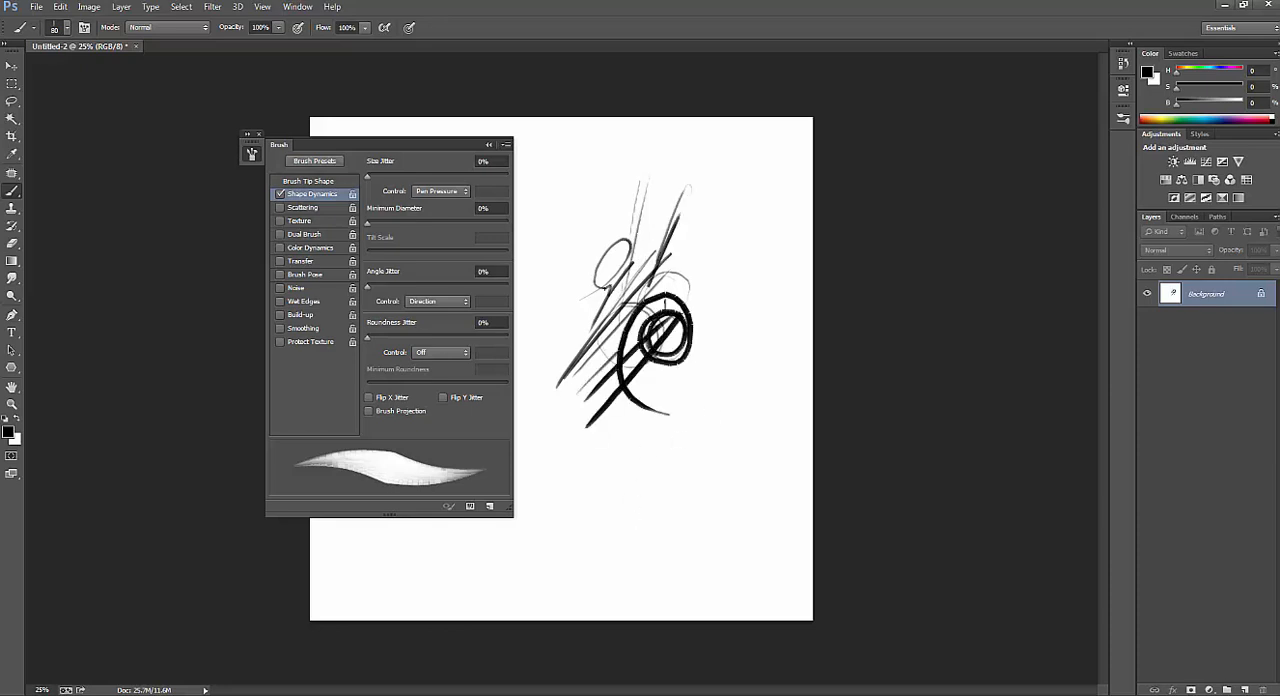
Paint more slanted and near-vertical test strokes over the spiral and along the right side of the existing strokes.
left_click_drag(582, 370, 664, 298)
left_click_drag(598, 330, 698, 250)
mouse_move(708, 200)
left_mouse_down()
mouse_move(660, 268)
mouse_move(700, 352)
left_mouse_up()
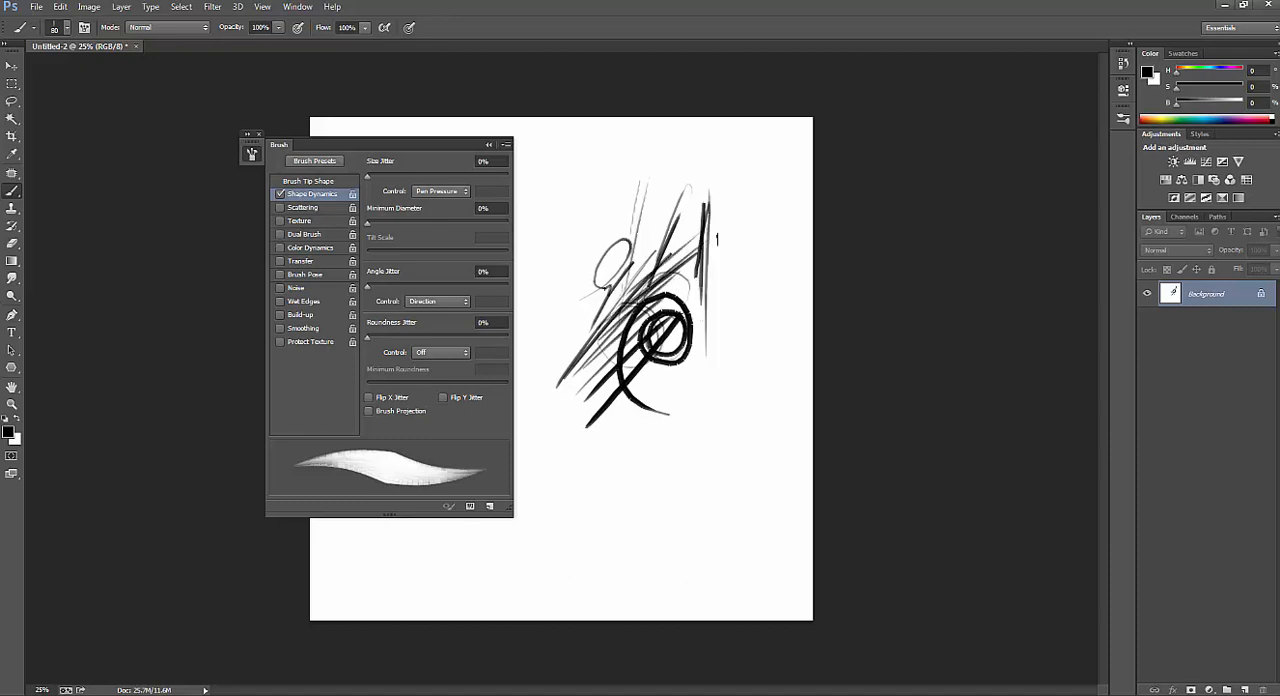
left_click_drag(735, 215, 715, 345)
left_click_drag(755, 240, 678, 358)
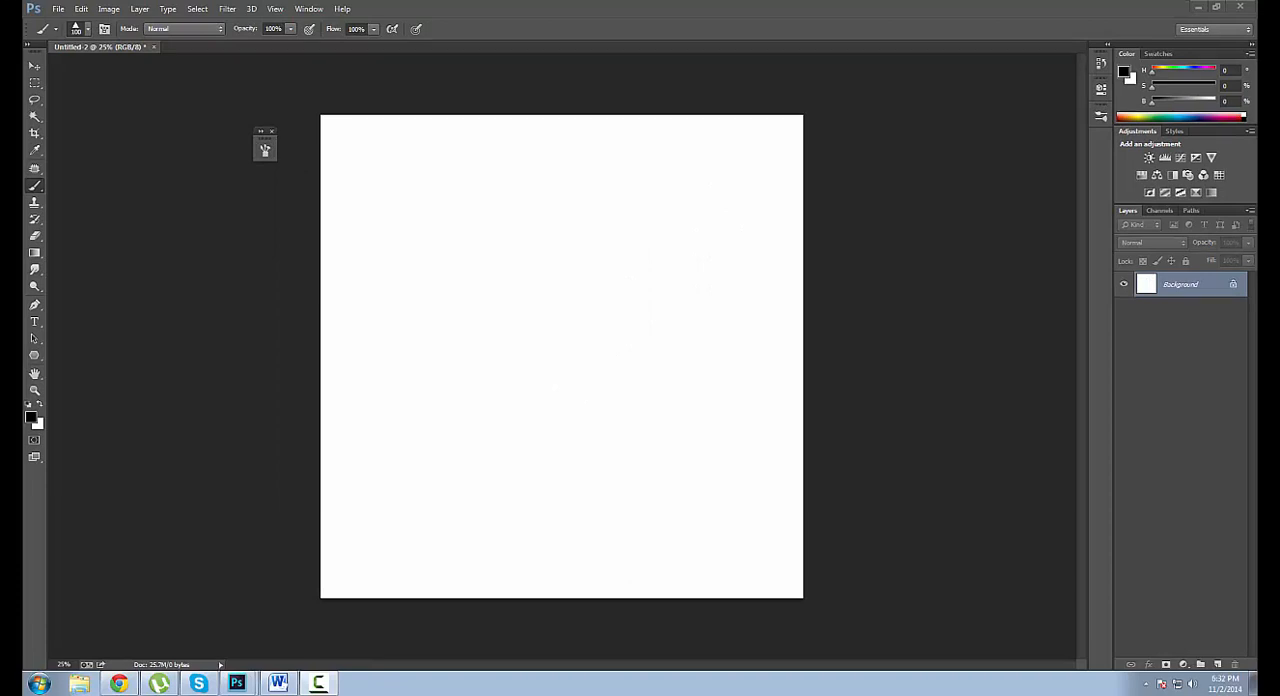
Draw a black three-sided polygon about 1711 px wide as a shape and move it to the middle of the canvas.
left_click(34, 357)
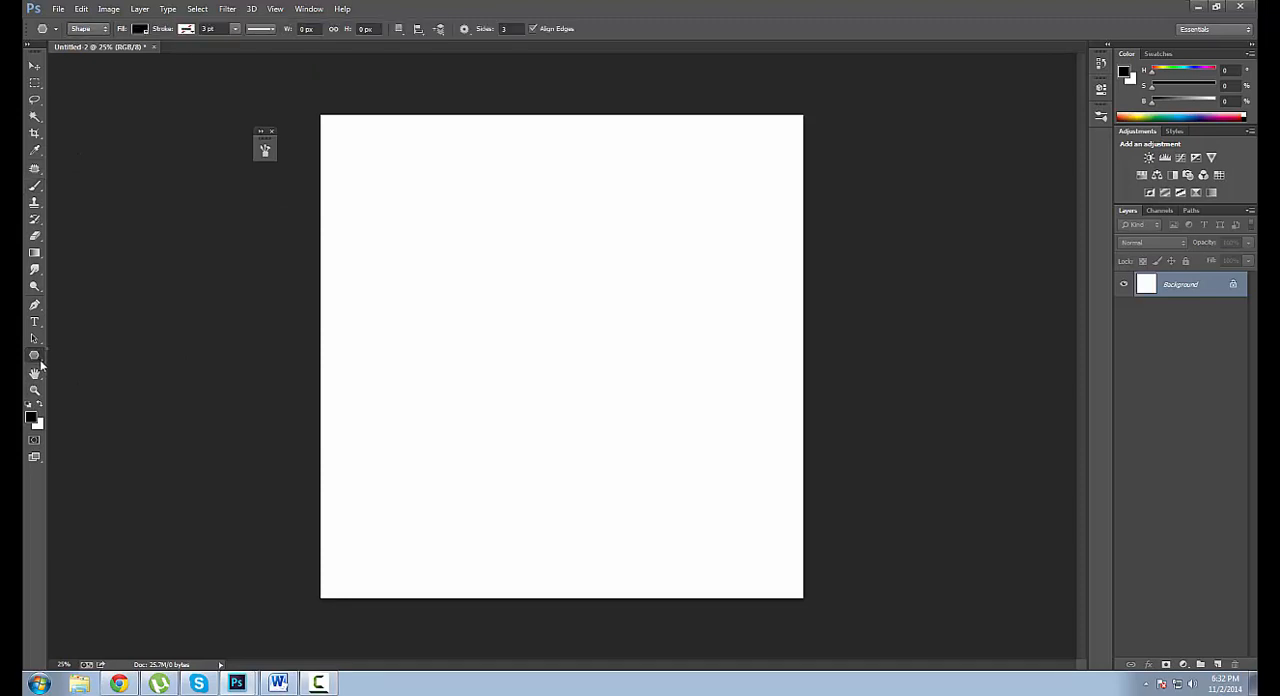
right_click(38, 360)
left_click(86, 391)
left_click(511, 28)
left_click_drag(490, 285, 627, 364)
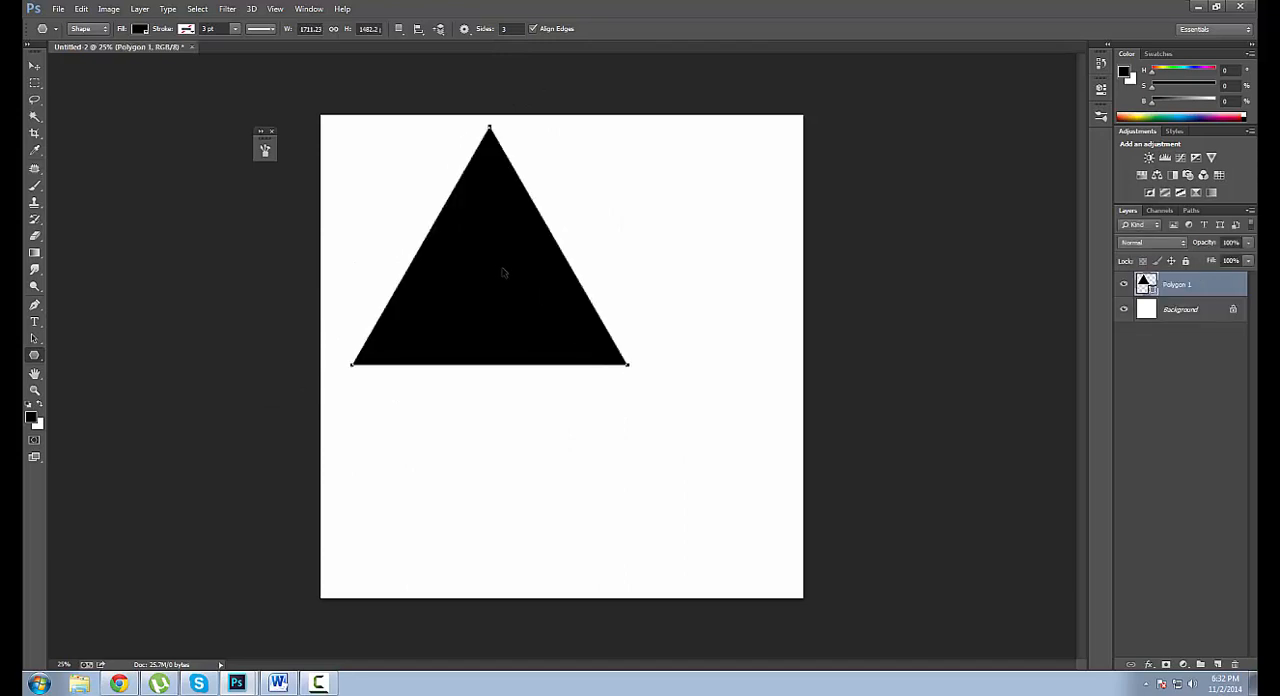
left_click_drag(503, 272, 571, 334)
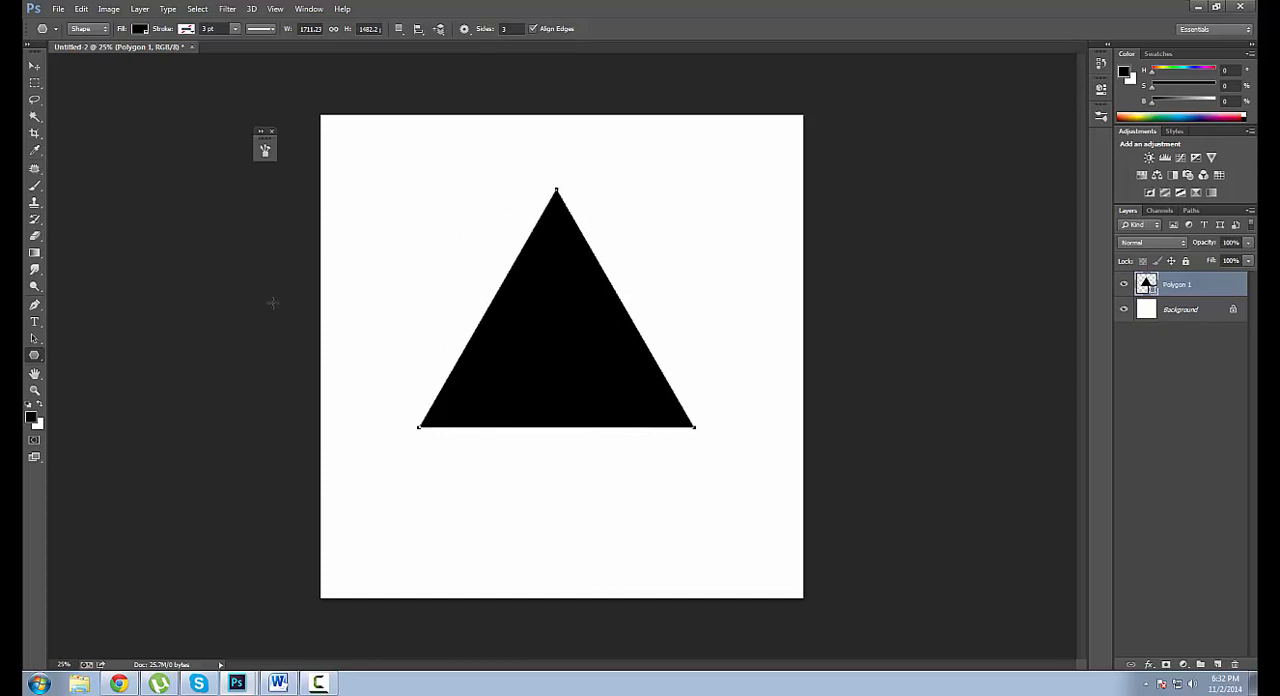
Define the triangle as a brush preset named Tr and delete its shape layer.
key("b")
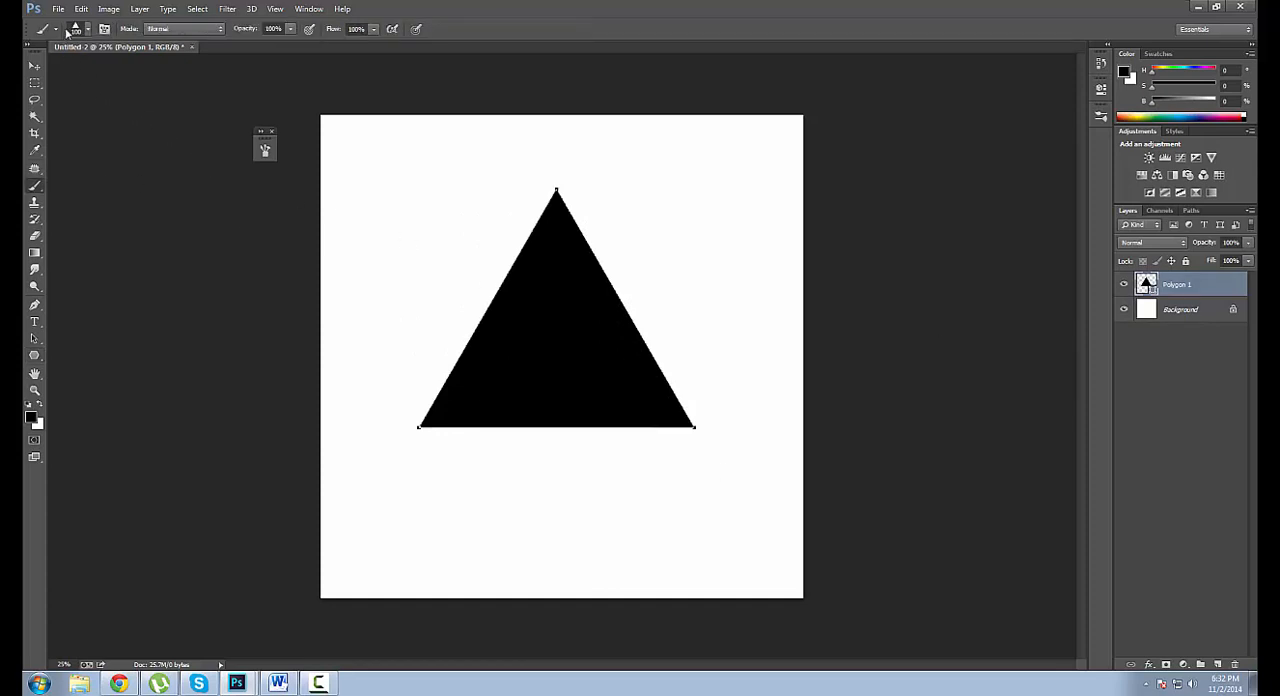
left_click(81, 9)
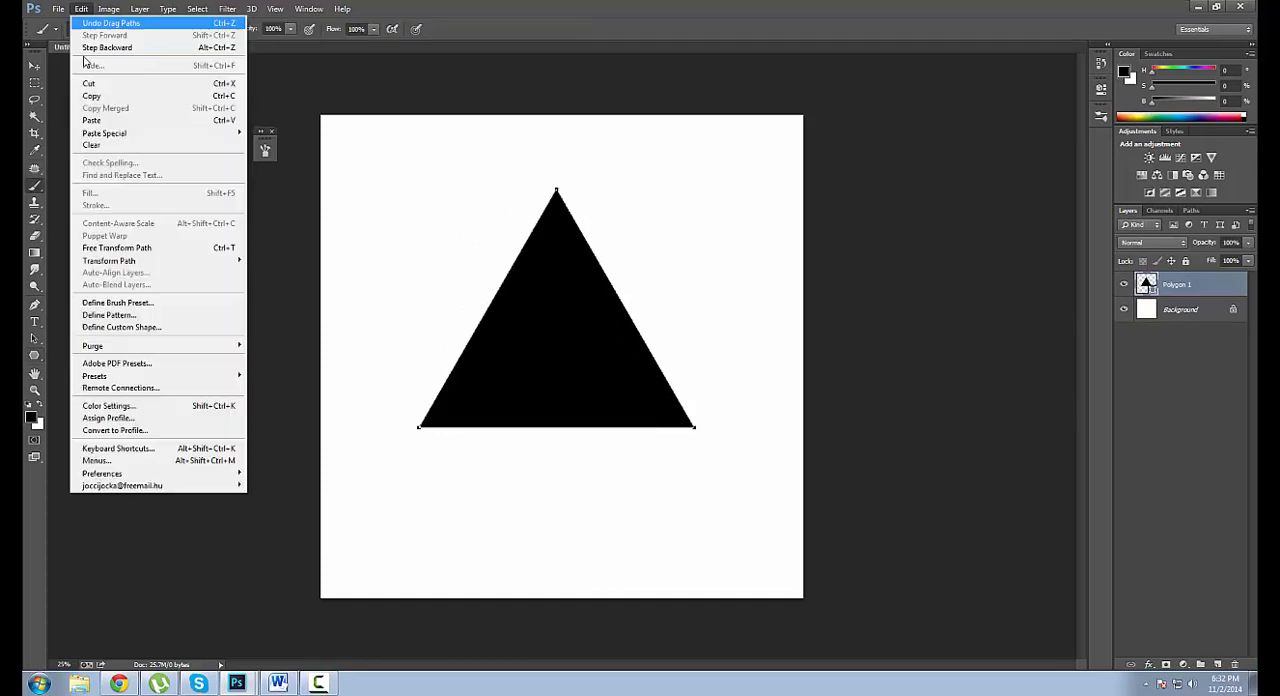
left_click(117, 302)
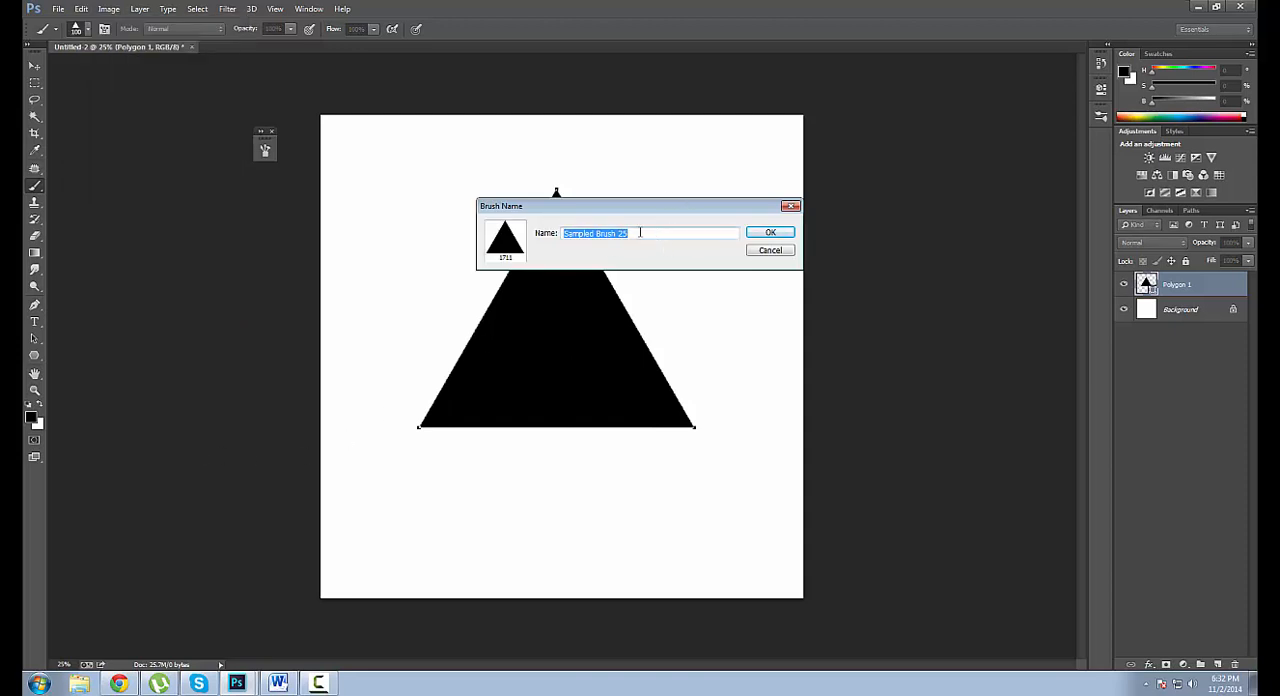
type("Triang")
left_click(771, 235)
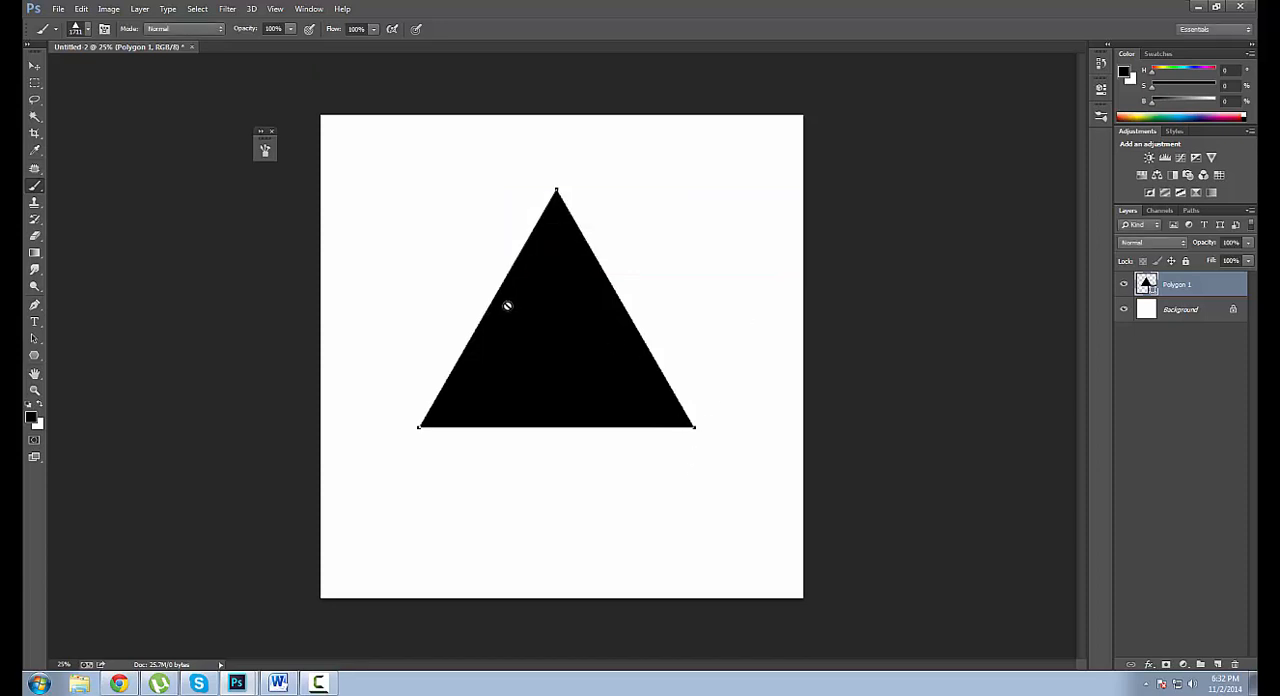
left_click(1236, 665)
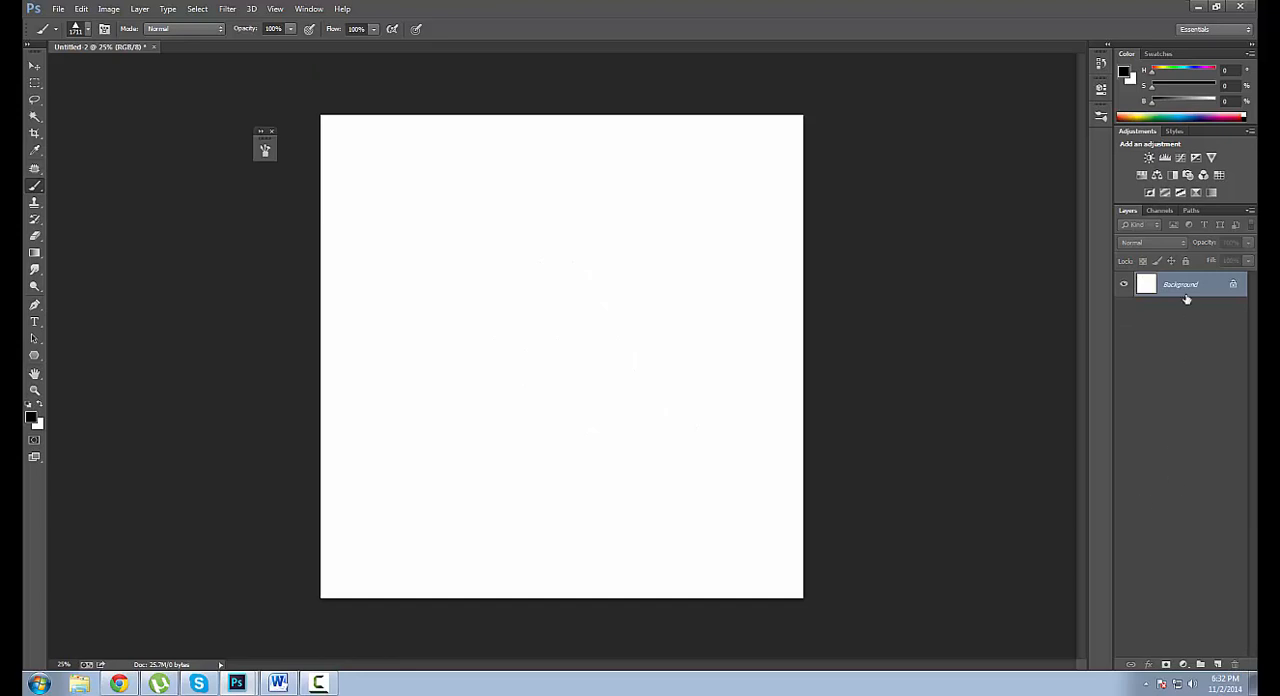
Choose the new 1711 px triangle brush preset and reduce its size to 200 px.
right_click(468, 268)
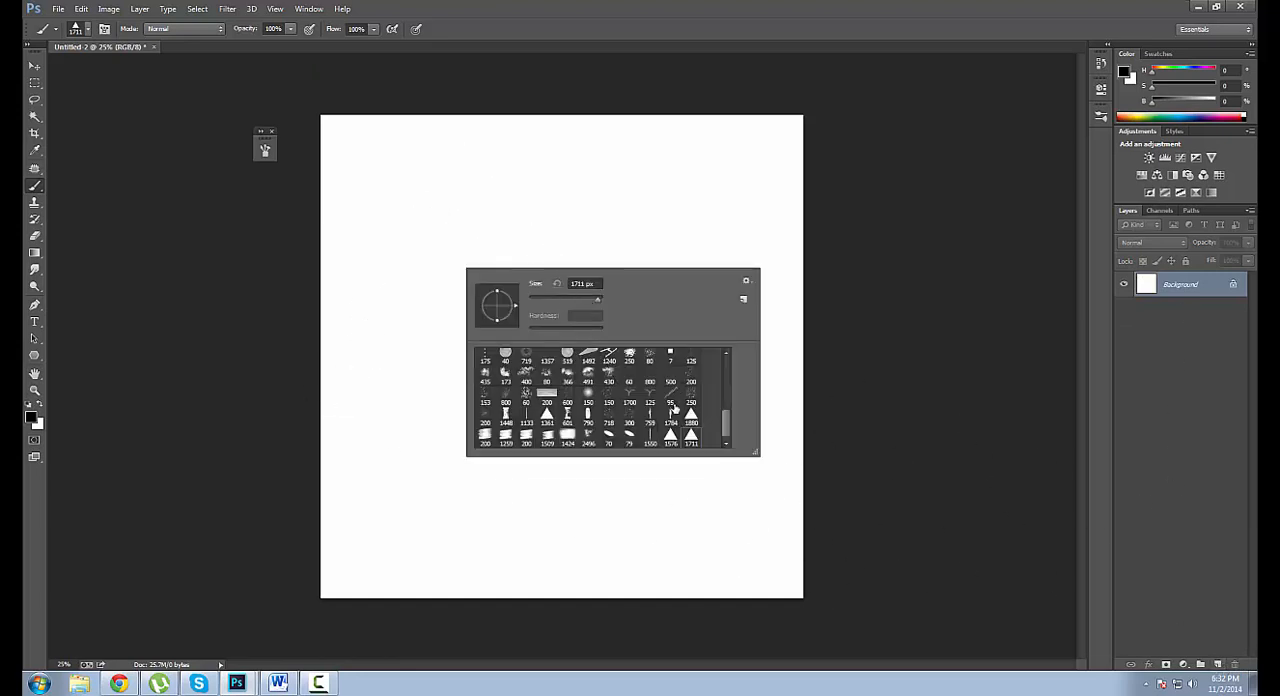
double_click(691, 440)
key("bracketleft")
key("bracketleft")
key("bracketleft")
key("bracketleft")
key("bracketleft")
key("bracketleft")
key("bracketleft")
key("bracketleft")
key("bracketleft")
key("bracketleft")
key("bracketleft")
key("bracketleft")
key("bracketleft")
key("bracketleft")
key("bracketleft")
key("bracketleft")
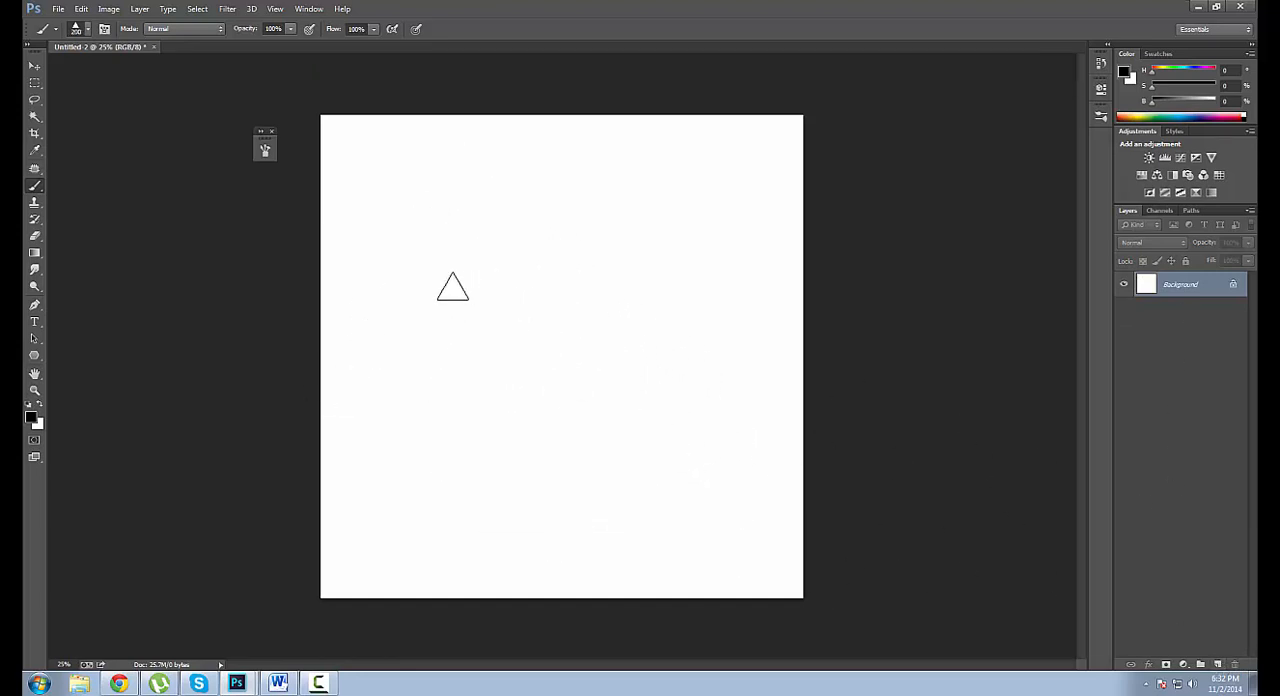
Paint thick overlapping black strokes in the canvas's upper middle with the triangle brush, reducing it to 175 px.
mouse_move(450, 286)
left_mouse_down()
mouse_move(541, 291)
mouse_move(473, 271)
left_mouse_up()
key("bracketleft")
mouse_move(453, 366)
left_mouse_down()
mouse_move(419, 245)
mouse_move(529, 364)
mouse_move(611, 265)
mouse_move(446, 236)
mouse_move(597, 181)
mouse_move(555, 227)
mouse_move(599, 299)
mouse_move(627, 293)
mouse_move(537, 217)
left_mouse_up()
Trim the black shape's edges with white triangle-brush strokes into an angular block, enlarging the brush to 200 px.
key("x")
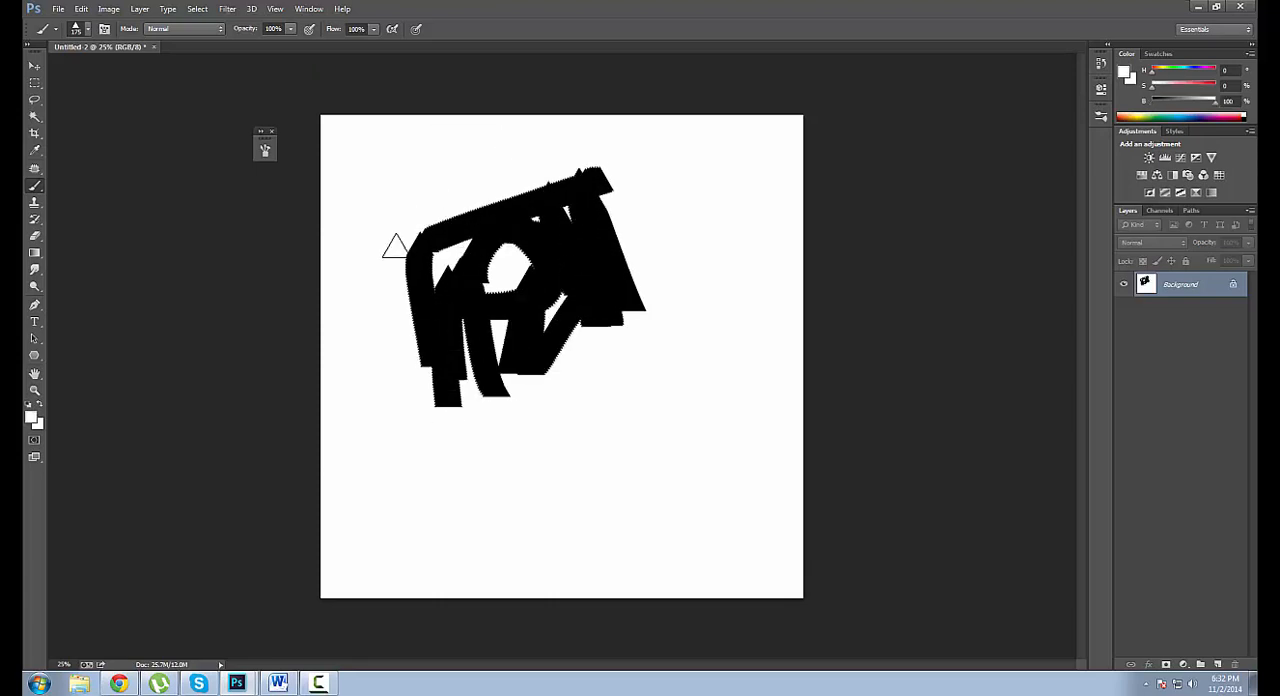
mouse_move(394, 245)
left_mouse_down()
mouse_move(599, 153)
mouse_move(612, 169)
mouse_move(608, 147)
mouse_move(616, 234)
mouse_move(649, 320)
left_mouse_up()
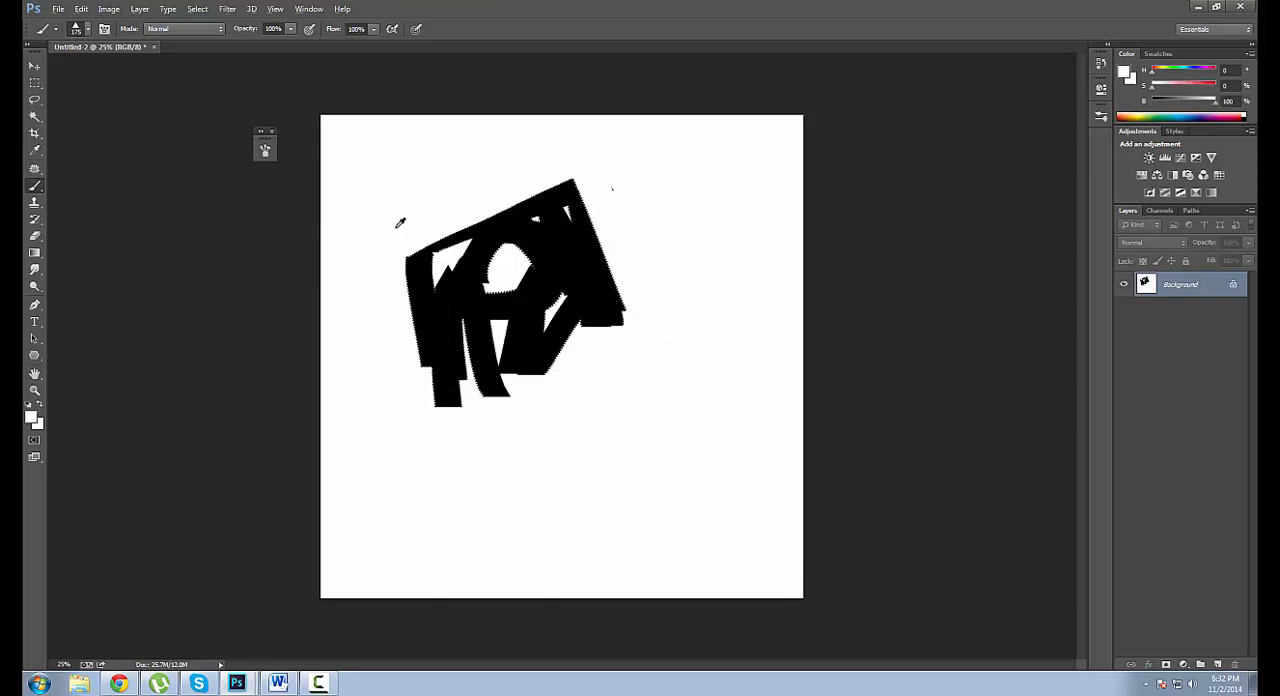
mouse_move(400, 222)
left_mouse_down()
mouse_move(440, 428)
mouse_move(817, 160)
left_mouse_up()
key("bracketright")
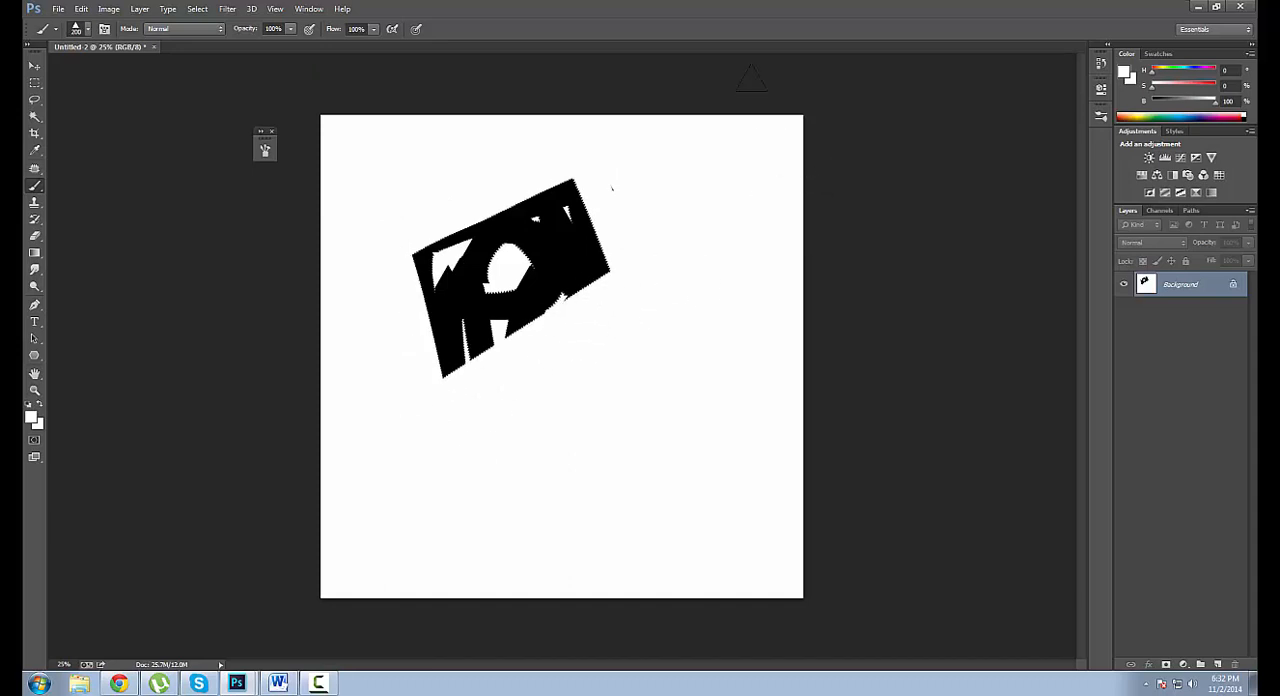
Restore black as the foreground colour, fill the canvas with white and reduce the triangle brush to 125 px.
key("x")
key("ctrl+BackSpace")
key("bracketleft")
key("bracketleft")
key("bracketleft")
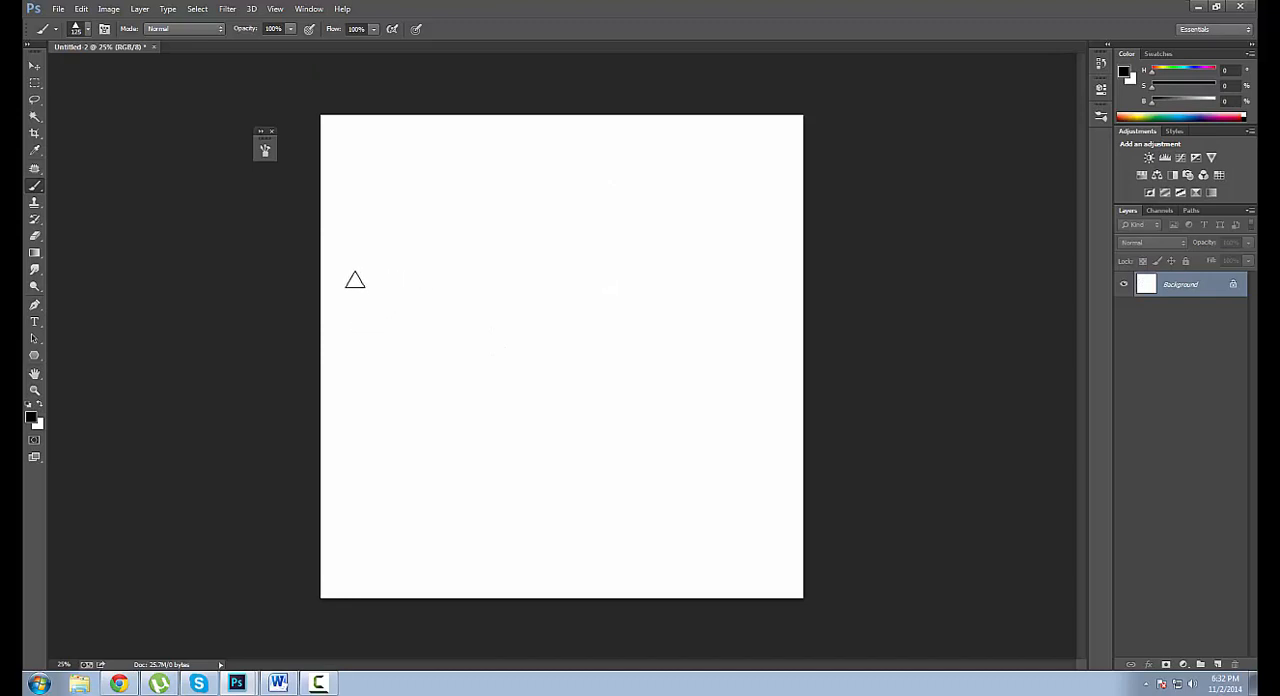
Set the triangle tip's spacing to 1% and enable Transfer with the Flow Jitter control on Pen Pressure.
left_click(266, 150)
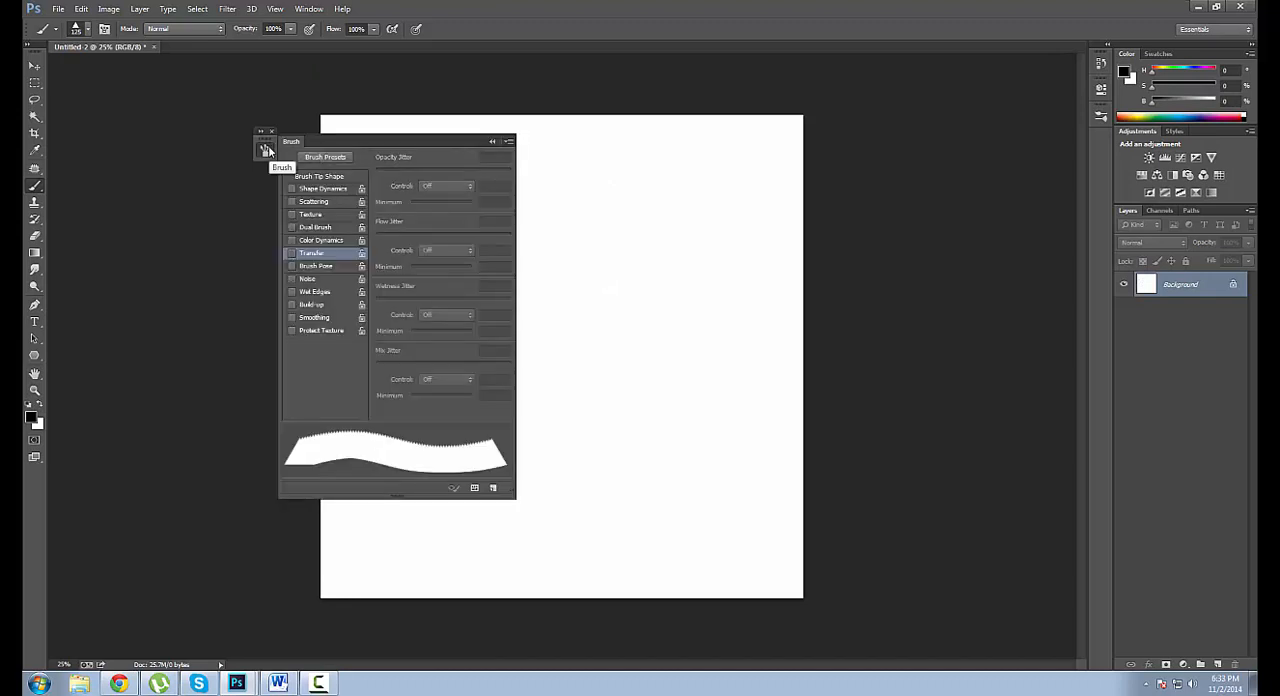
left_click(310, 177)
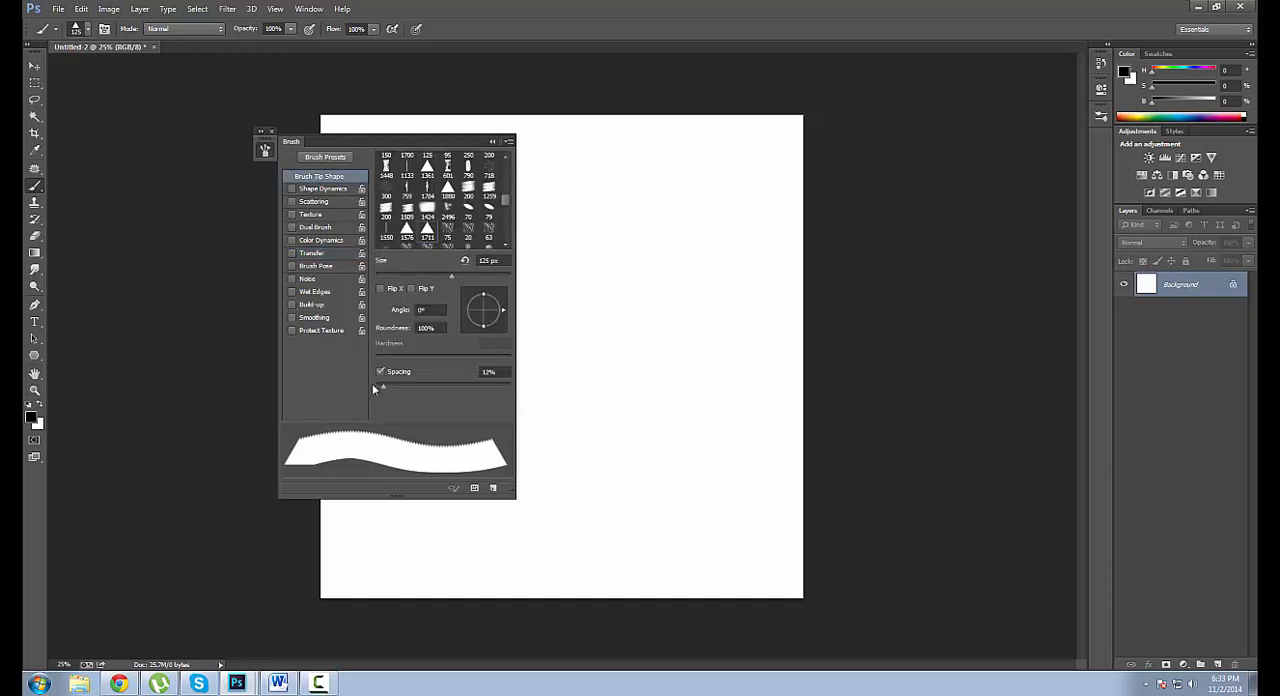
left_click_drag(373, 389, 322, 431)
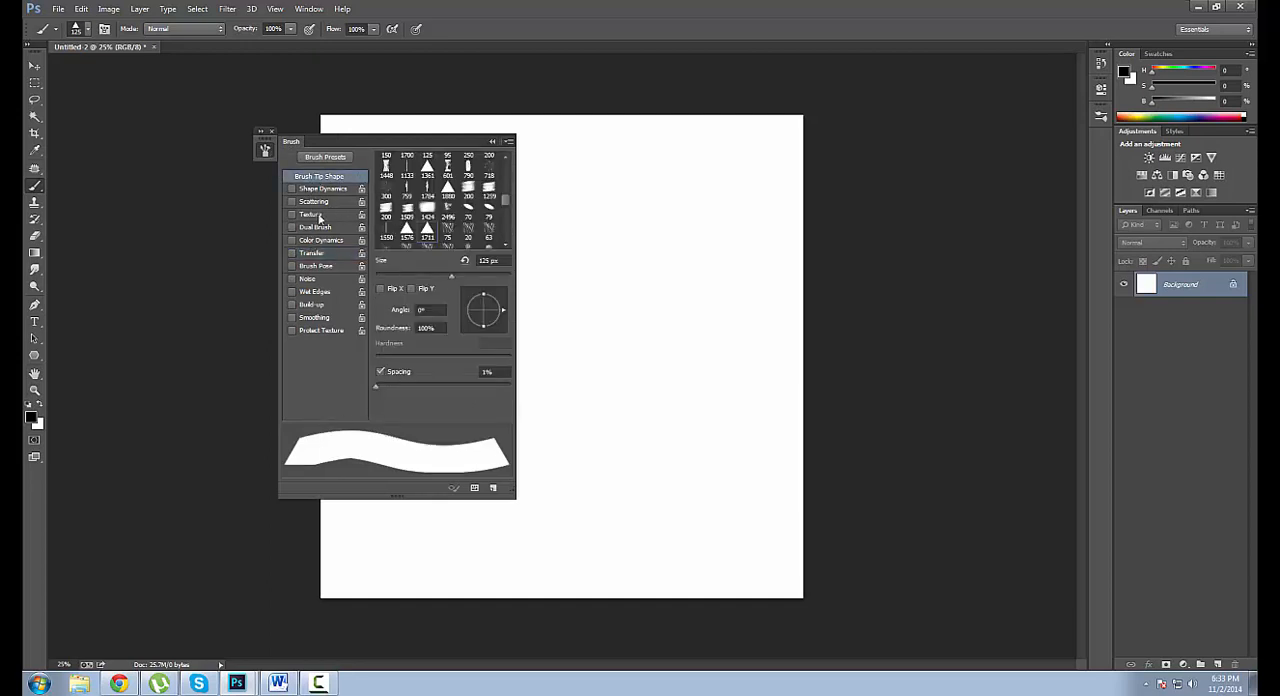
left_click(325, 253)
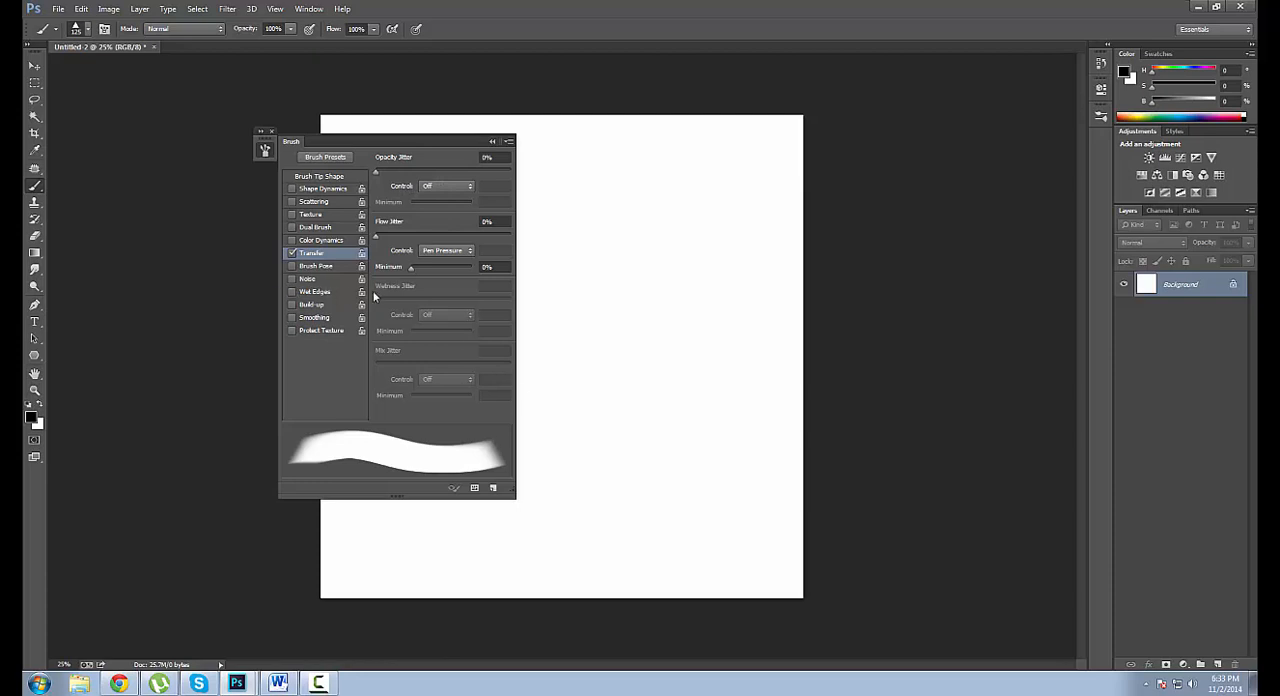
left_click(266, 150)
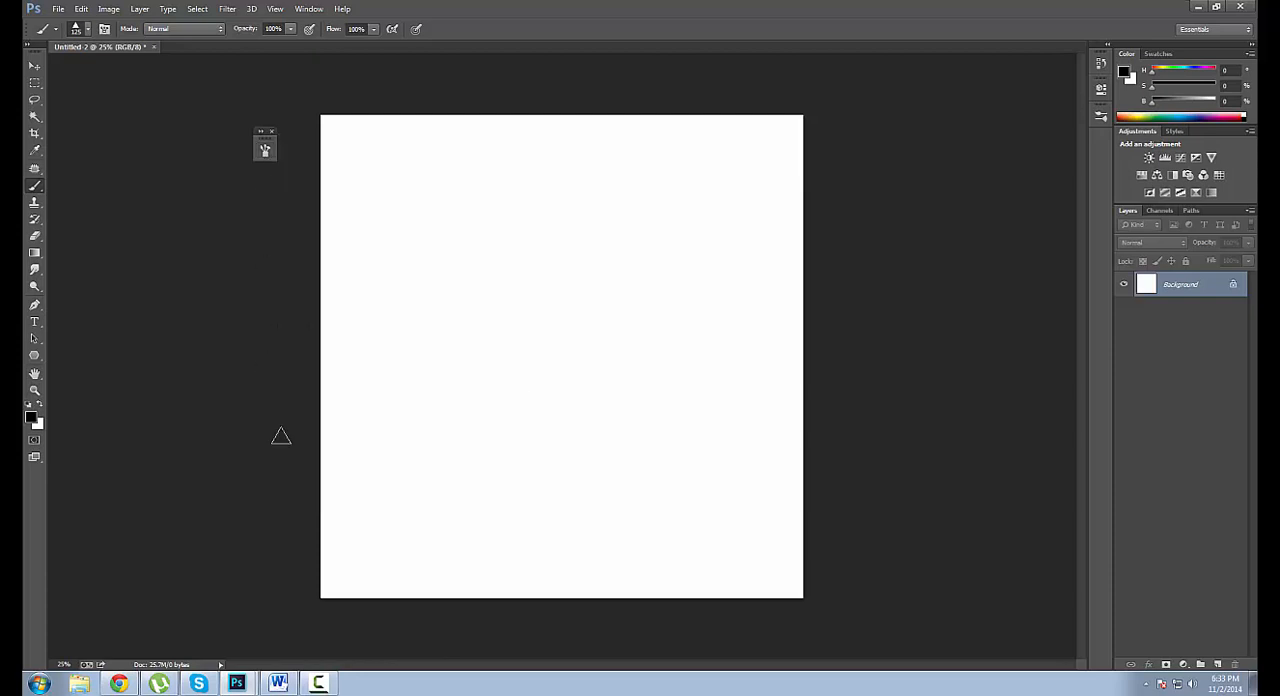
Set the foreground to a grey of 36% brightness and paint a slanted top face in the middle of the canvas.
left_click(1174, 103)
left_click_drag(491, 290, 540, 333)
mouse_move(493, 289)
left_mouse_down()
mouse_move(594, 259)
mouse_move(517, 292)
mouse_move(538, 293)
mouse_move(529, 313)
mouse_move(530, 301)
mouse_move(542, 331)
mouse_move(600, 306)
left_mouse_up()
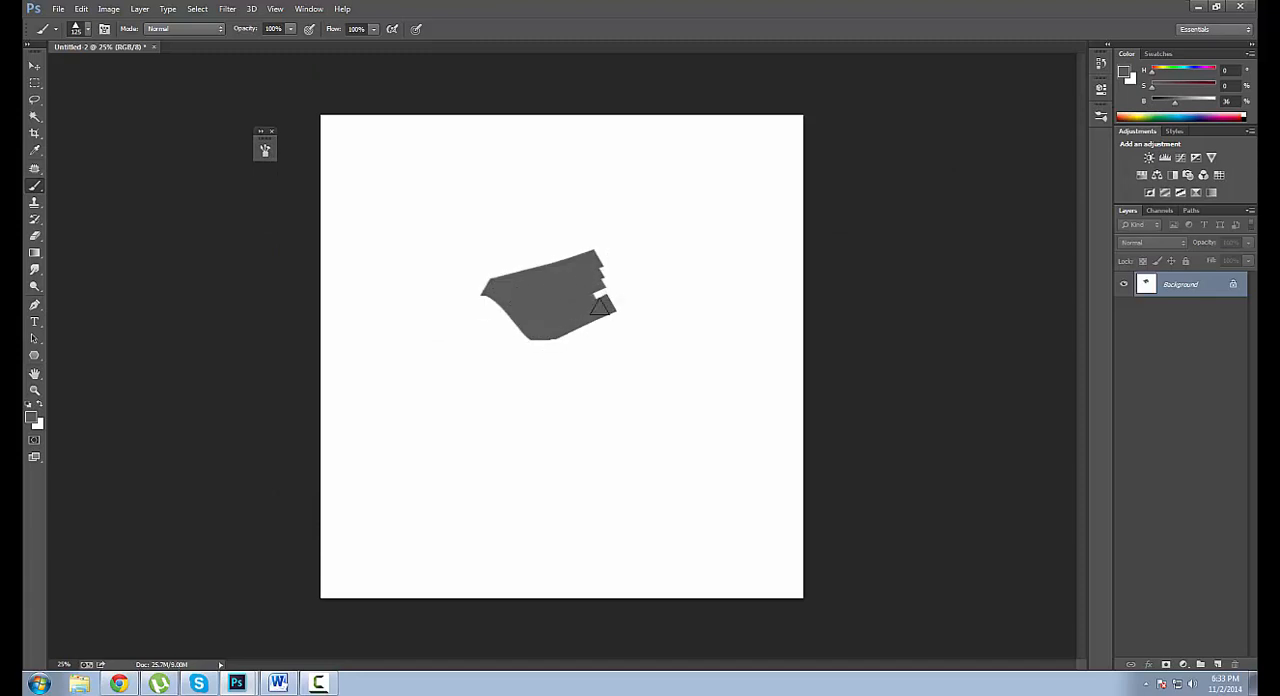
Darken the foreground grey and paint an adjoining side face beneath the grey top face.
left_click(1165, 103)
mouse_move(544, 350)
left_mouse_down()
mouse_move(546, 404)
mouse_move(568, 338)
mouse_move(545, 350)
mouse_move(608, 316)
mouse_move(603, 339)
mouse_move(549, 372)
mouse_move(550, 411)
left_mouse_up()
left_click(557, 317, "alt")
mouse_move(538, 342)
left_mouse_down()
mouse_move(591, 324)
mouse_move(541, 356)
mouse_move(535, 432)
left_mouse_up()
Lighten the foreground grey to 65% brightness and paint the left face of the block.
left_click(1183, 103)
left_click_drag(1184, 103, 1193, 103)
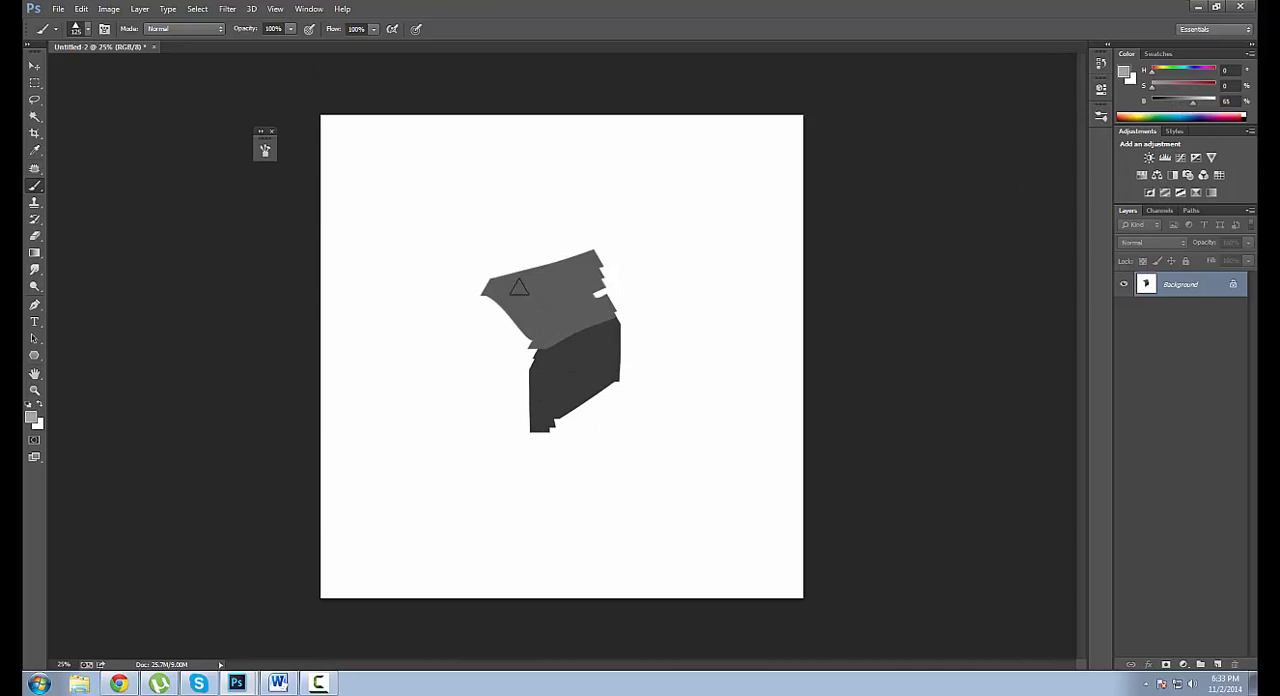
mouse_move(503, 312)
left_mouse_down()
mouse_move(523, 350)
mouse_move(525, 450)
left_mouse_up()
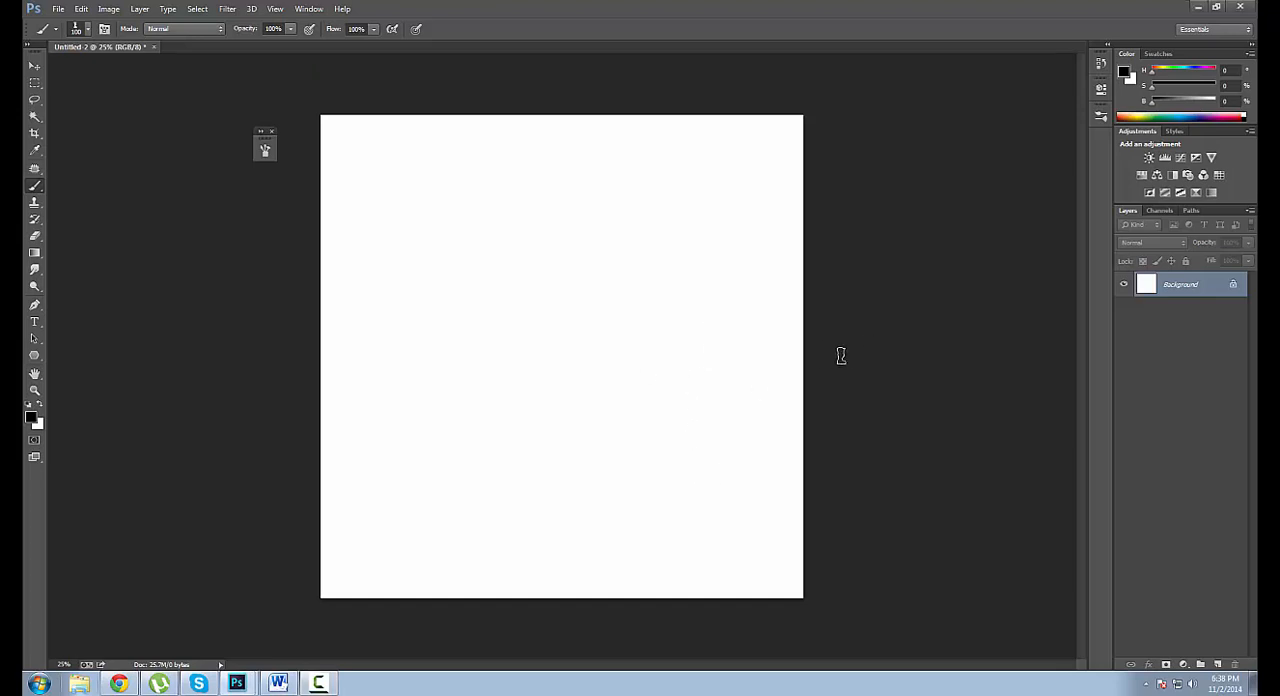
Choose the round brush preset with 100% hardness and enlarge it to 200 px.
right_click(893, 313)
right_click(717, 339)
left_click(839, 431)
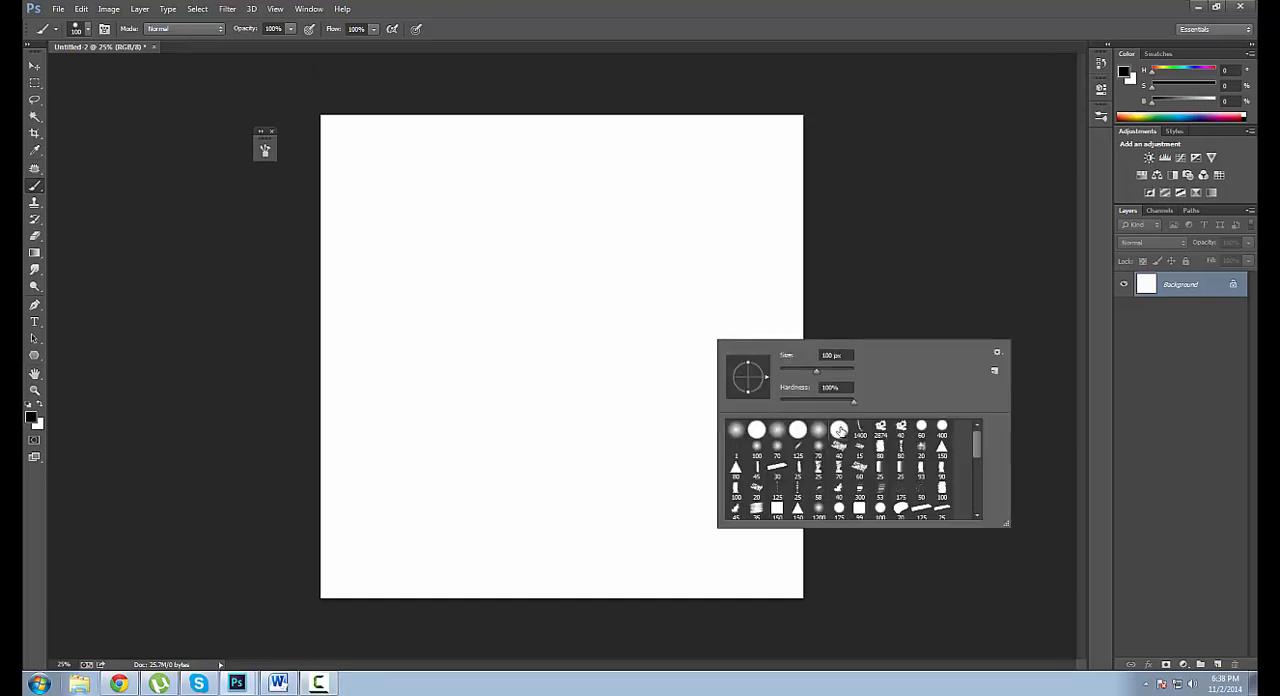
key("Return")
key("bracketright")
Paint overlapping black strokes across the upper canvas, enlarging the round brush to 300 px, and clear the canvas to white.
left_click_drag(470, 312, 660, 194)
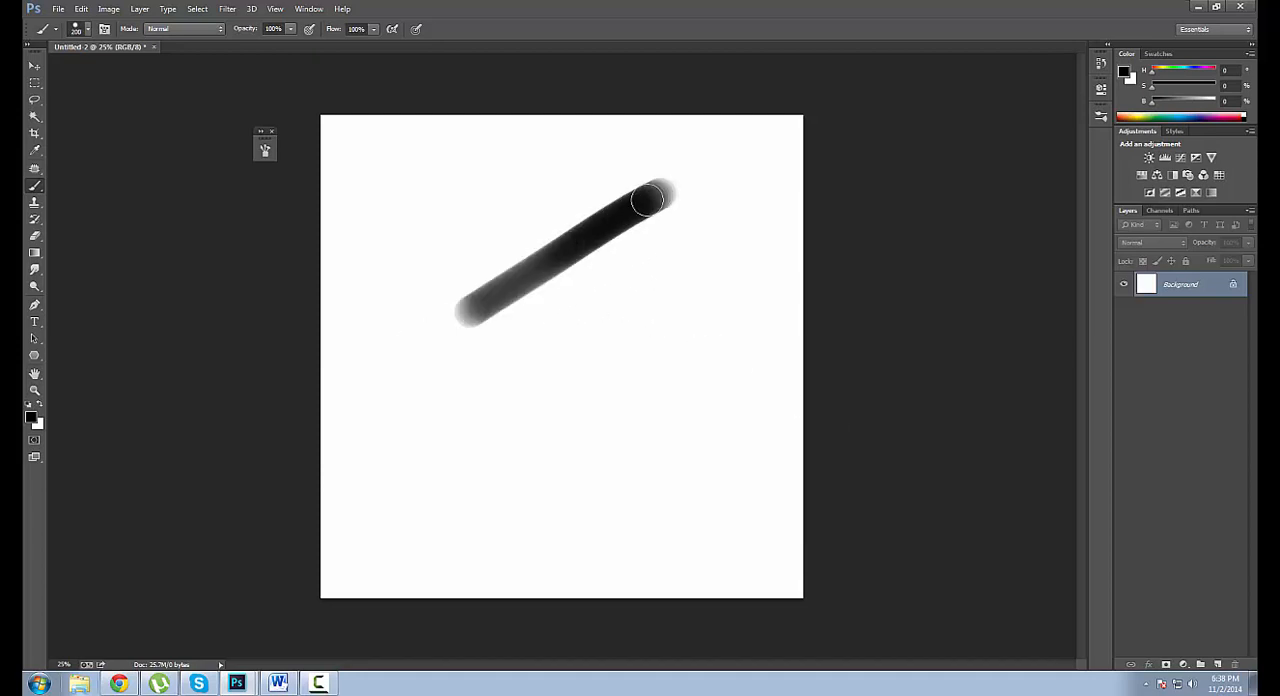
mouse_move(478, 339)
left_mouse_down()
mouse_move(654, 226)
mouse_move(619, 300)
left_mouse_up()
key("bracketright")
key("bracketright")
left_click_drag(552, 240, 562, 299)
left_click_drag(519, 250, 531, 312)
left_click_drag(478, 258, 492, 331)
mouse_move(405, 284)
left_mouse_down()
mouse_move(583, 206)
mouse_move(651, 257)
mouse_move(740, 229)
left_mouse_up()
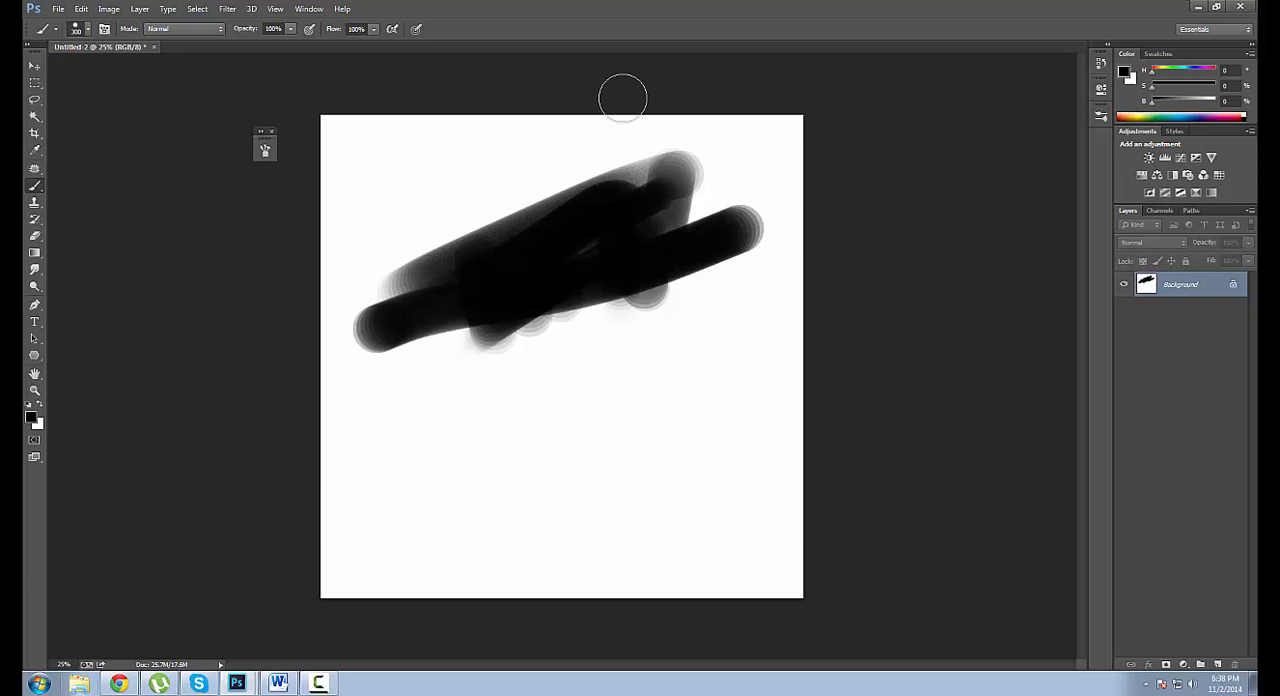
key("ctrl+BackSpace")
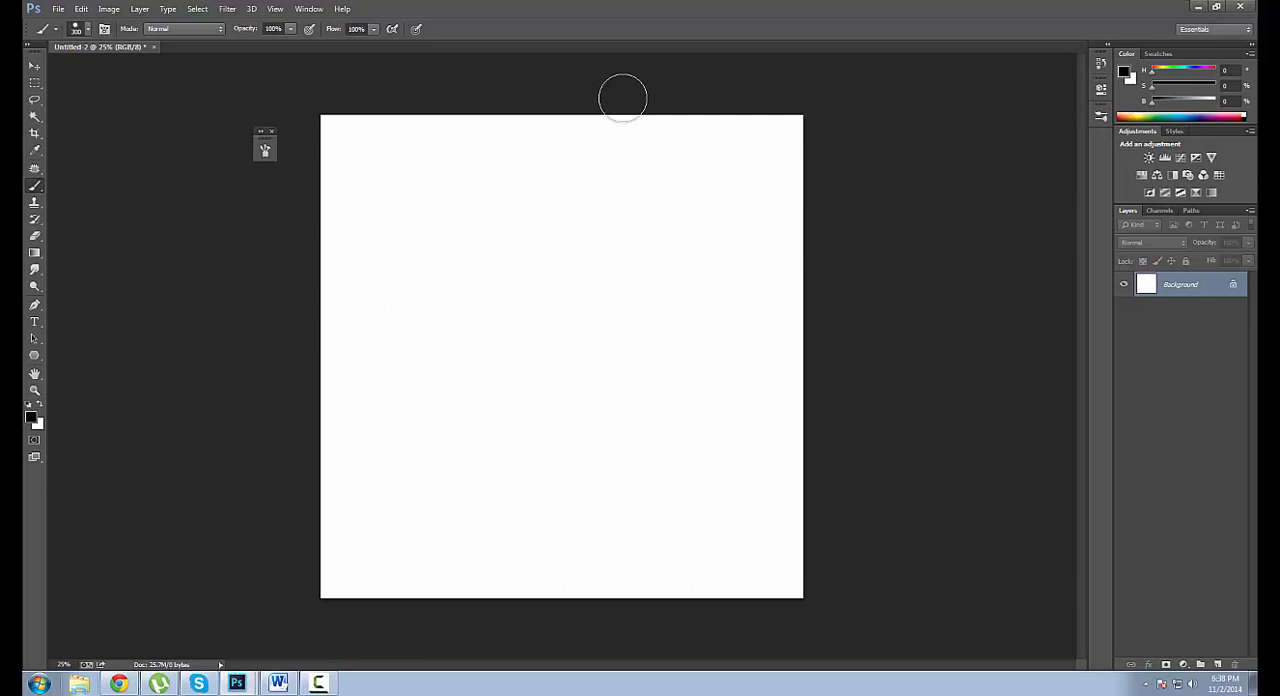
Draw a black upright rectangle shape about 862 by 1500 px in the middle of the canvas.
left_click(35, 357)
right_click(38, 359)
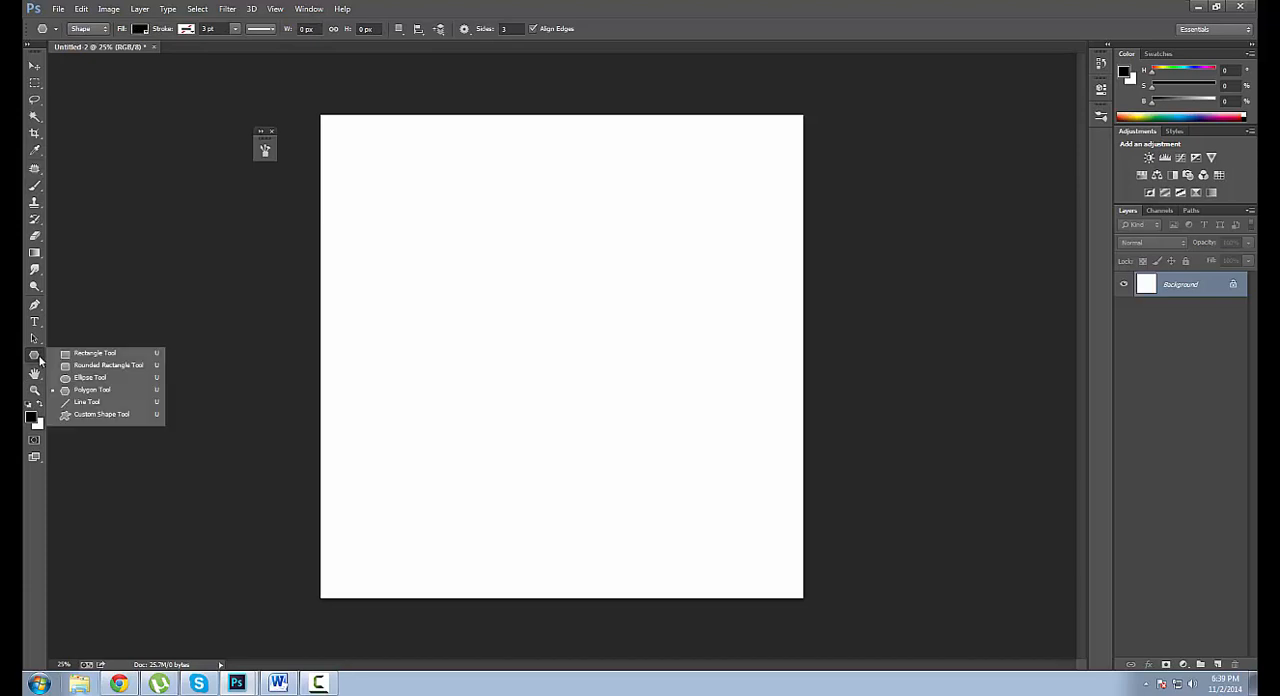
left_click(98, 354)
left_click_drag(488, 251, 624, 472)
key("space")
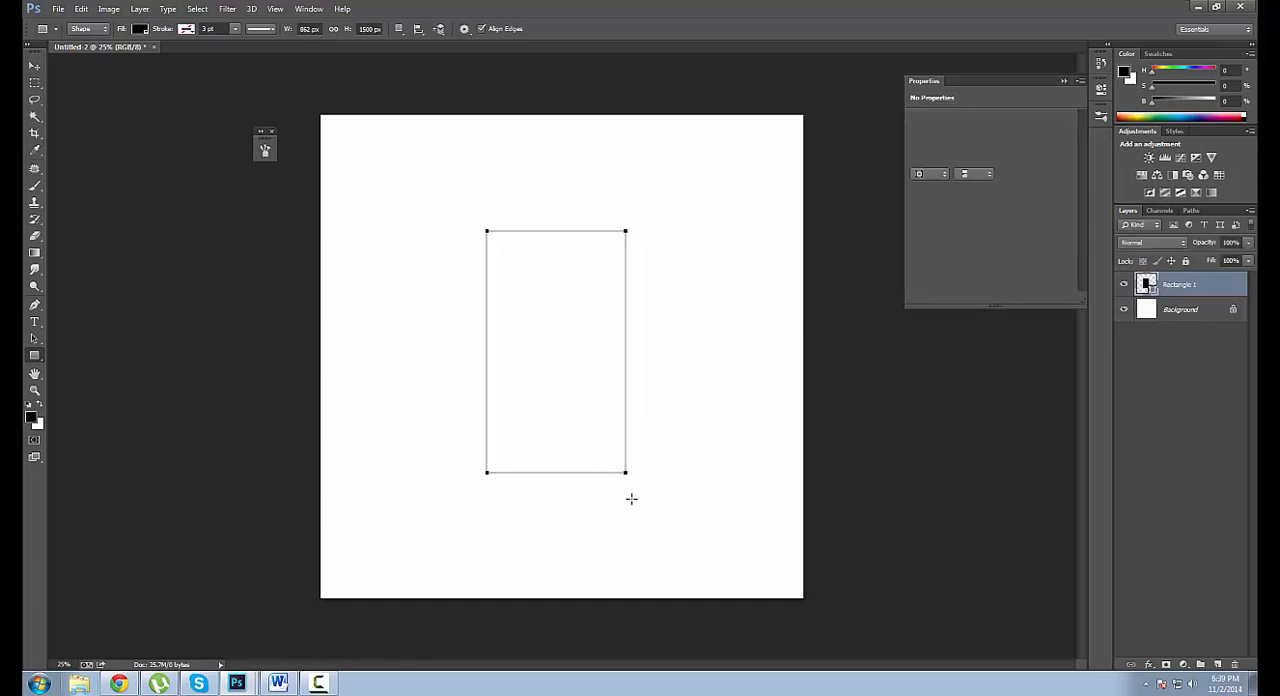
left_click(1065, 79)
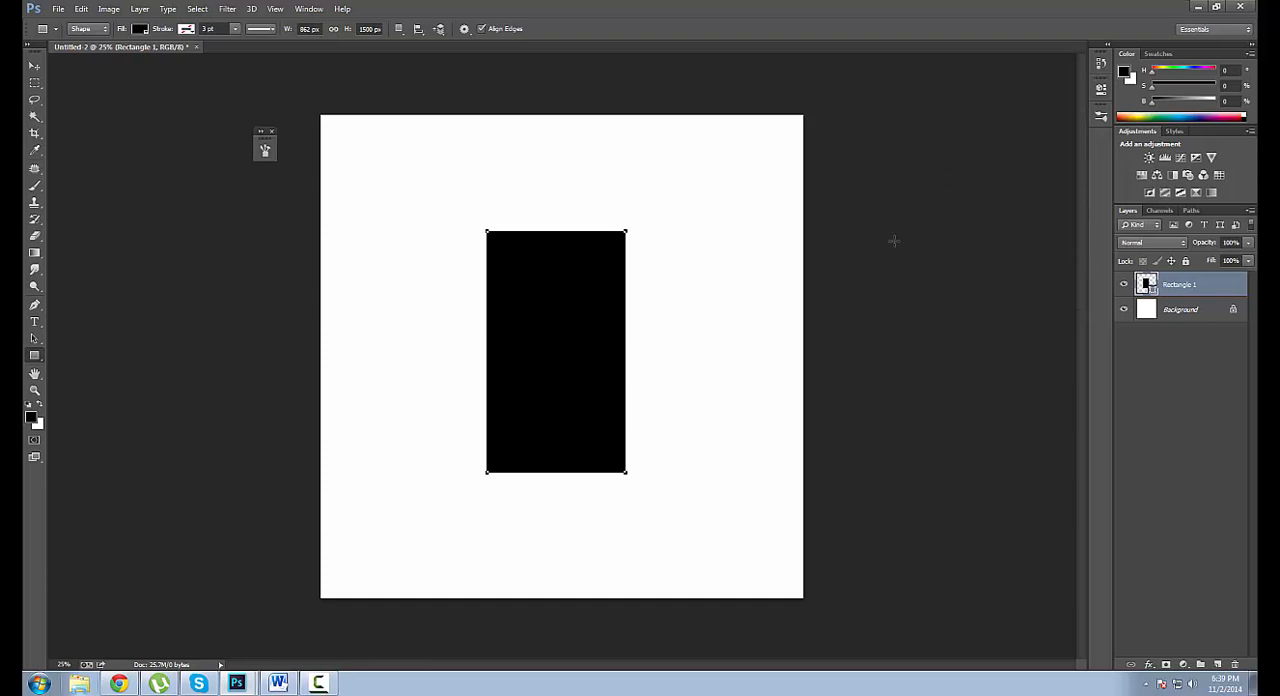
Add an empty layer above the rectangle and choose the jagged 60 px brush preset, enlarged to 175 px.
left_click(1218, 665)
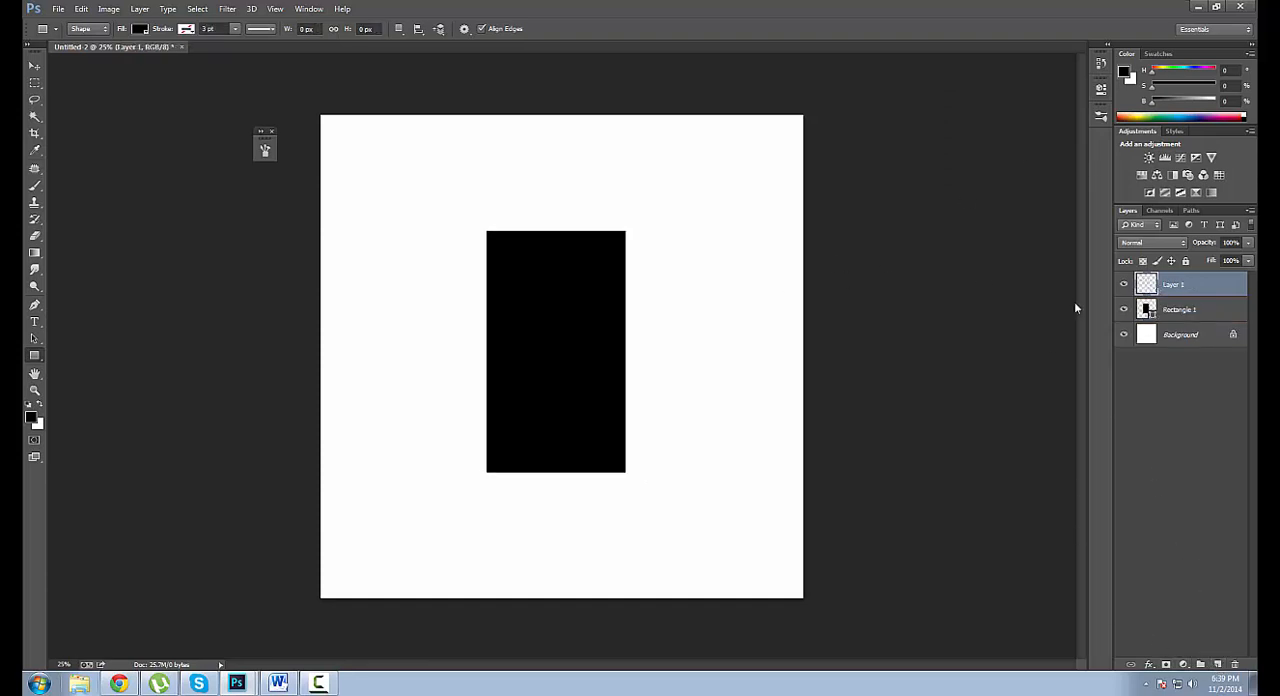
key("b")
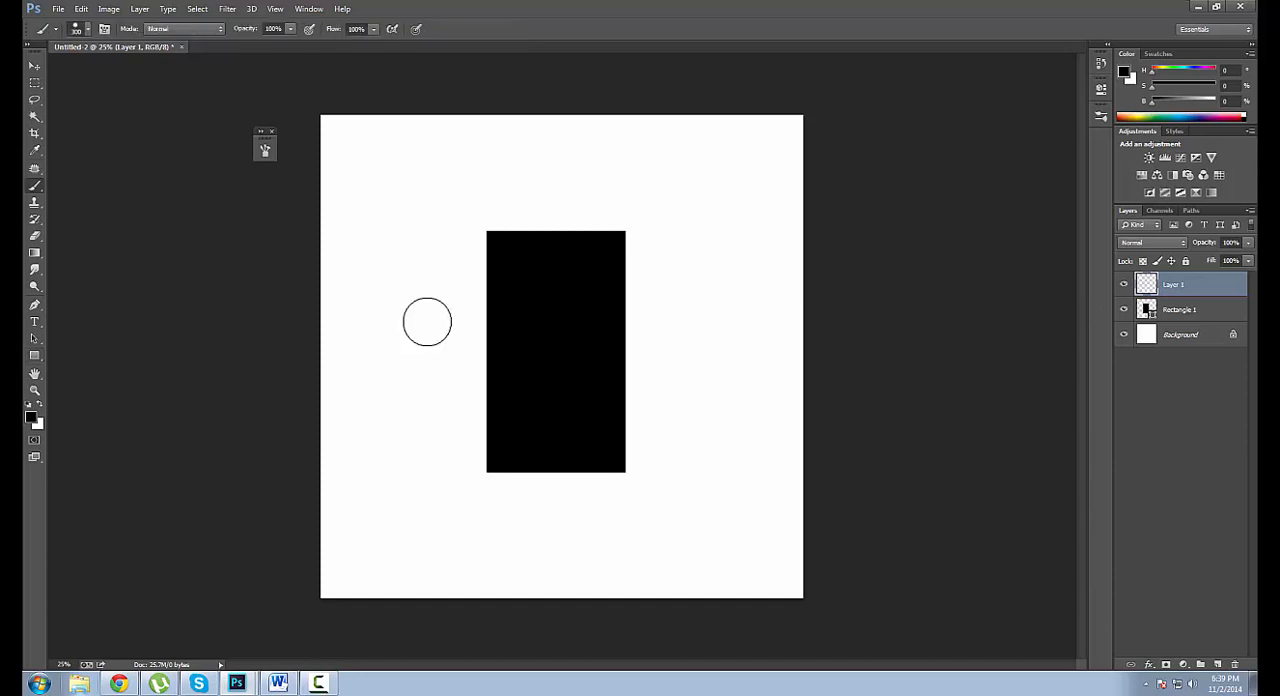
right_click(412, 398)
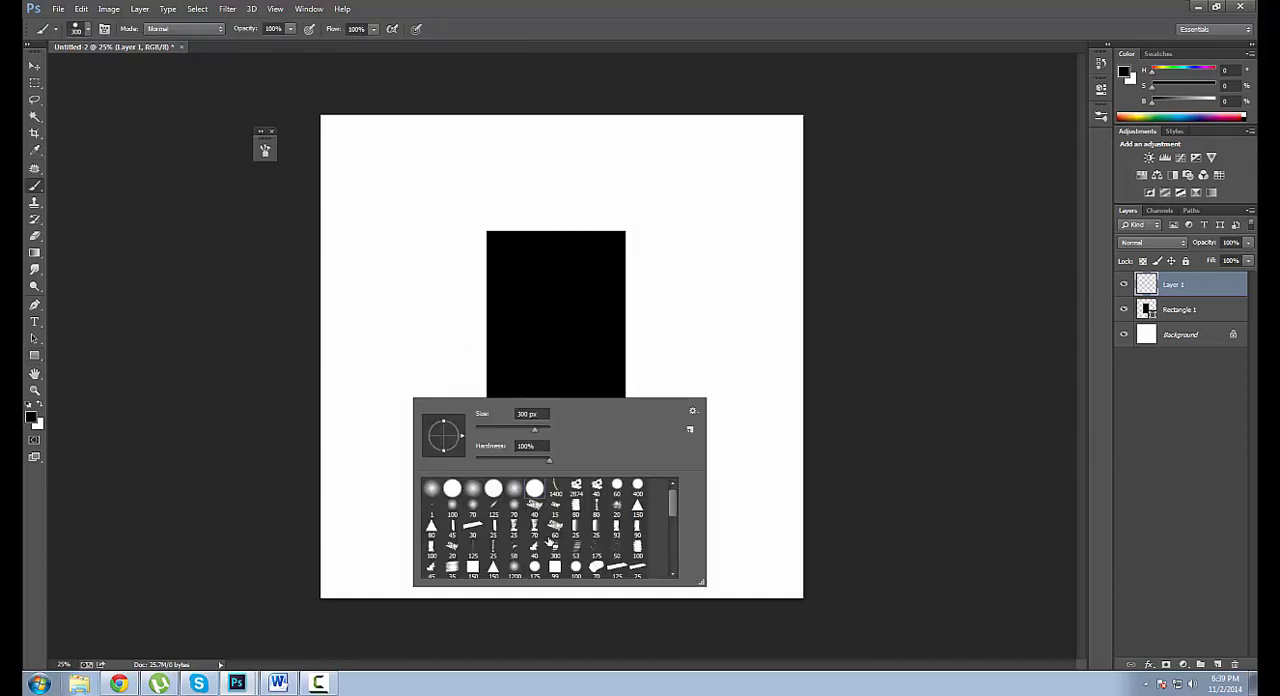
double_click(553, 524)
key("bracketright")
key("bracketright")
key("bracketright")
key("bracketright")
key("bracketright")
key("bracketright")
key("bracketright")
key("bracketright")
key("bracketright")
key("bracketright")
key("bracketright")
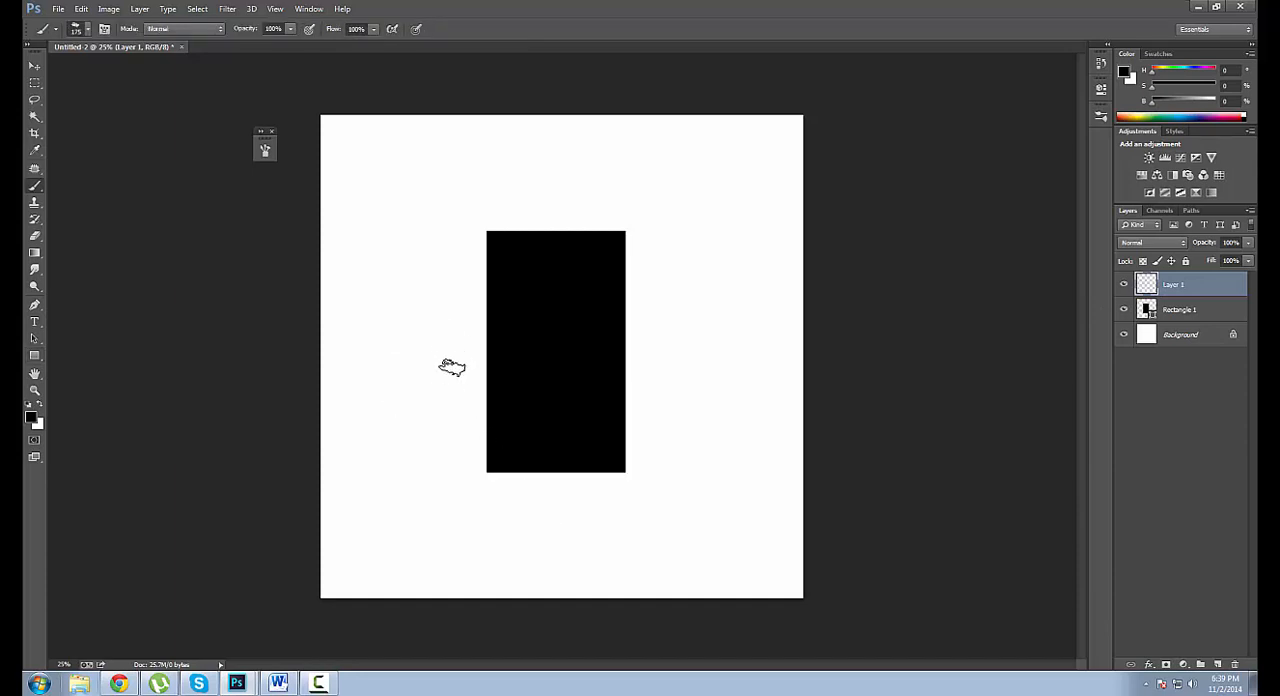
Try a black textured stroke beside the rectangle at 500 px, undo it, and set the brush to 30% opacity with white paint.
mouse_move(460, 316)
left_mouse_down()
mouse_move(470, 361)
mouse_move(468, 334)
left_mouse_up()
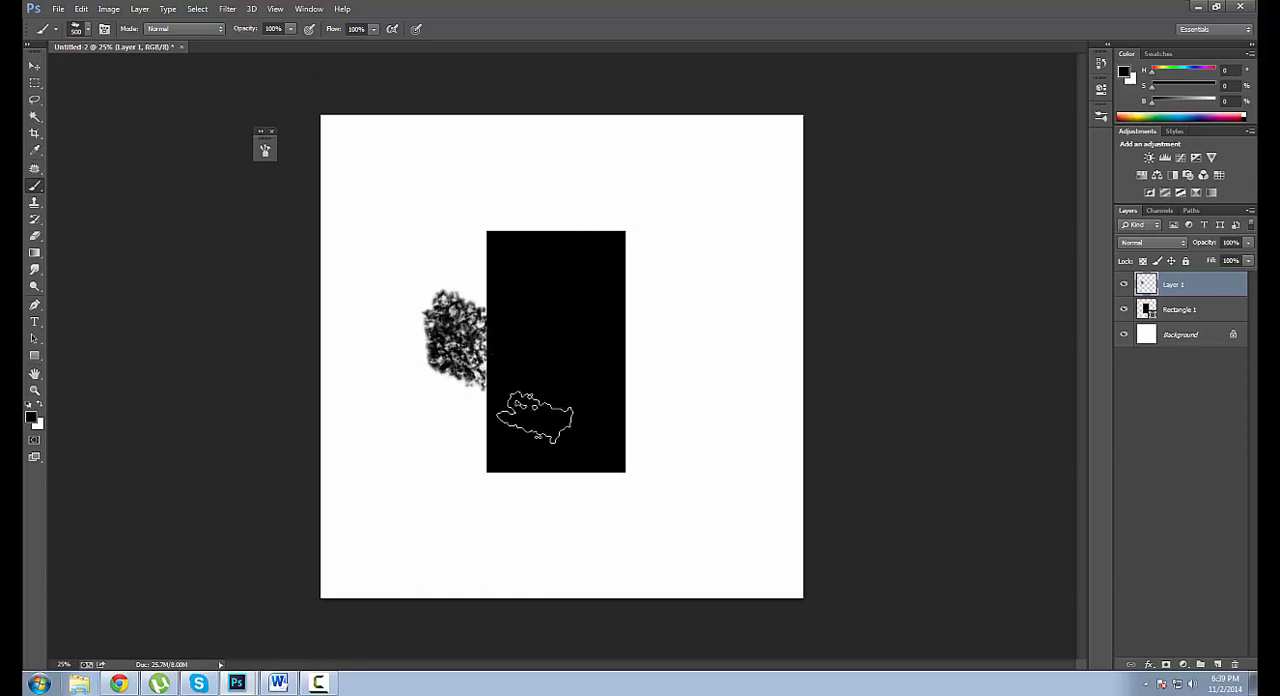
key("ctrl+z")
key("3")
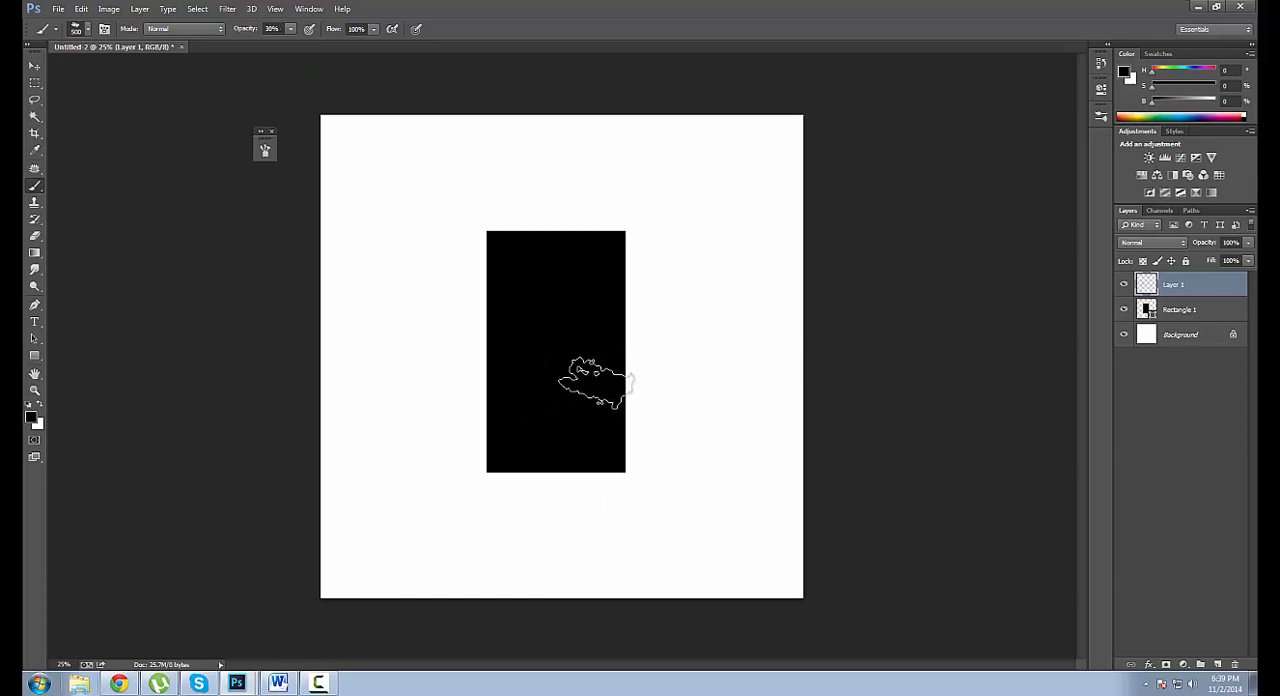
left_click(423, 349, "alt")
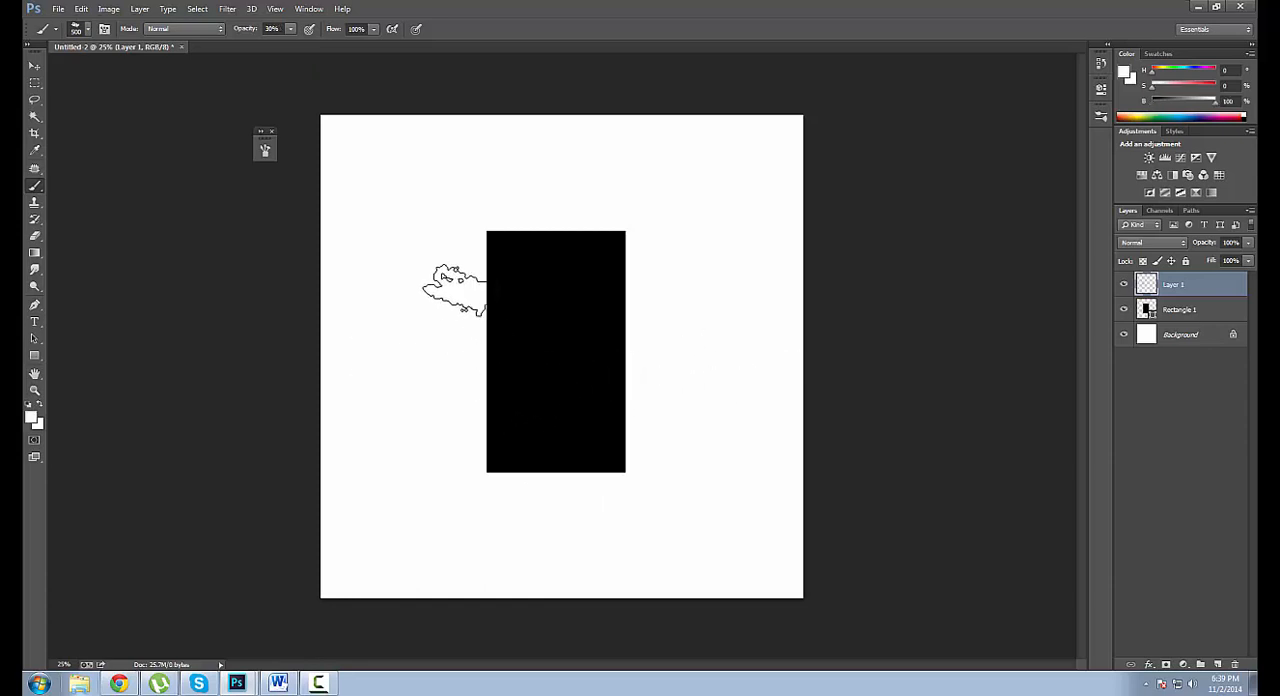
Paint translucent white texture down the rectangle's left edge, reducing the brush to 300 px and further to 200 px.
left_click(464, 306)
key("bracketleft")
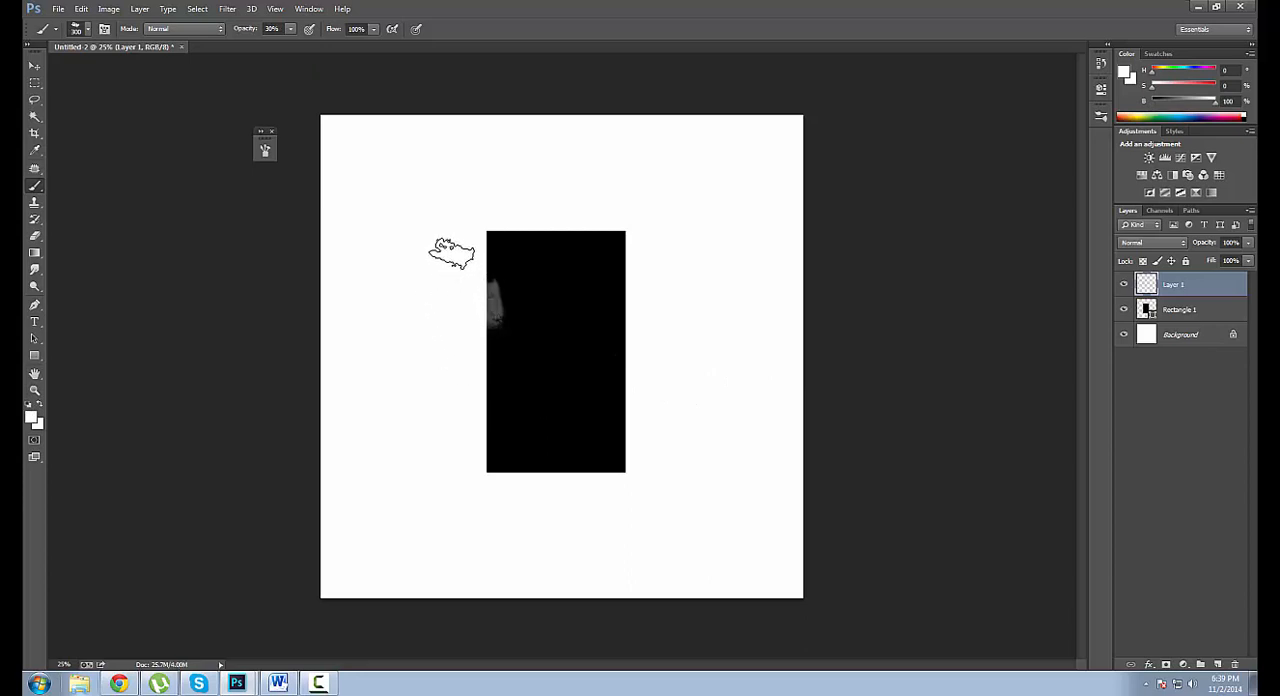
mouse_move(449, 251)
left_mouse_down()
mouse_move(490, 317)
mouse_move(492, 273)
mouse_move(501, 407)
mouse_move(501, 341)
mouse_move(445, 473)
left_mouse_up()
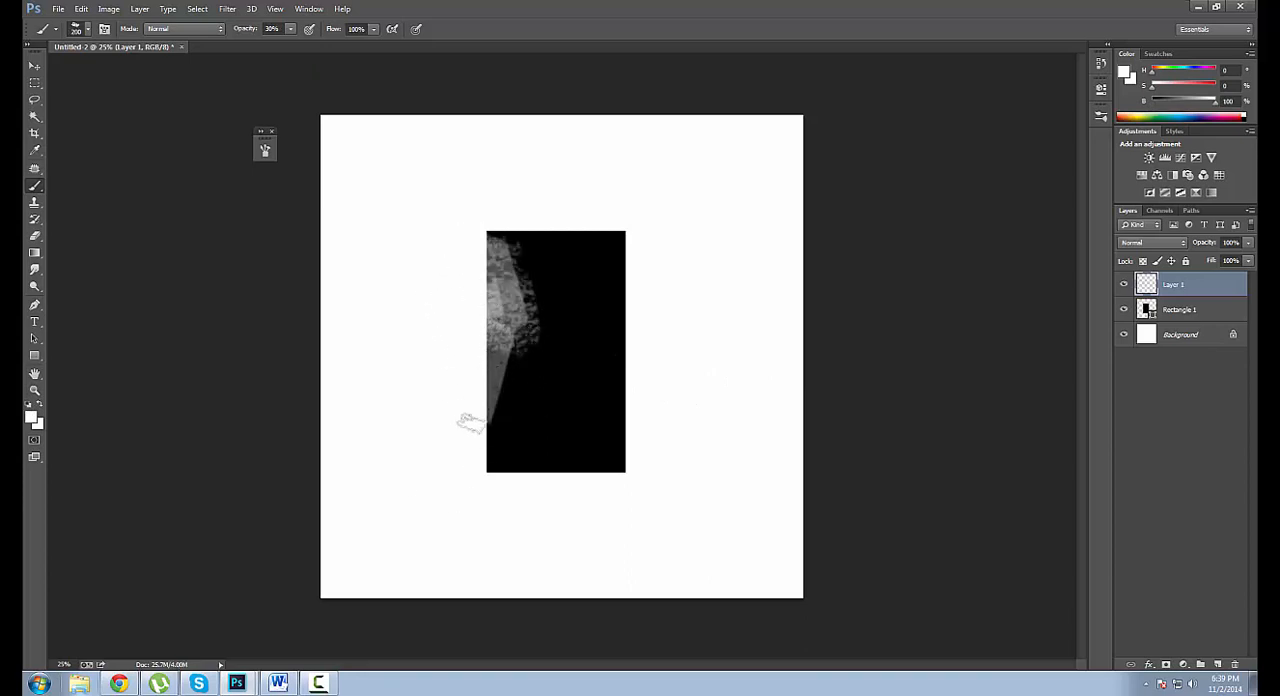
Paint translucent white texture along the rectangle's right side from the upper corner to the lower corner, varying the brush size.
key("bracketright")
key("bracketright")
left_click(598, 272)
key("bracketleft")
key("bracketleft")
mouse_move(621, 400)
left_mouse_down()
mouse_move(623, 452)
mouse_move(581, 315)
mouse_move(598, 432)
mouse_move(642, 470)
mouse_move(622, 348)
mouse_move(645, 470)
mouse_move(588, 418)
left_mouse_up()
left_click(588, 418)
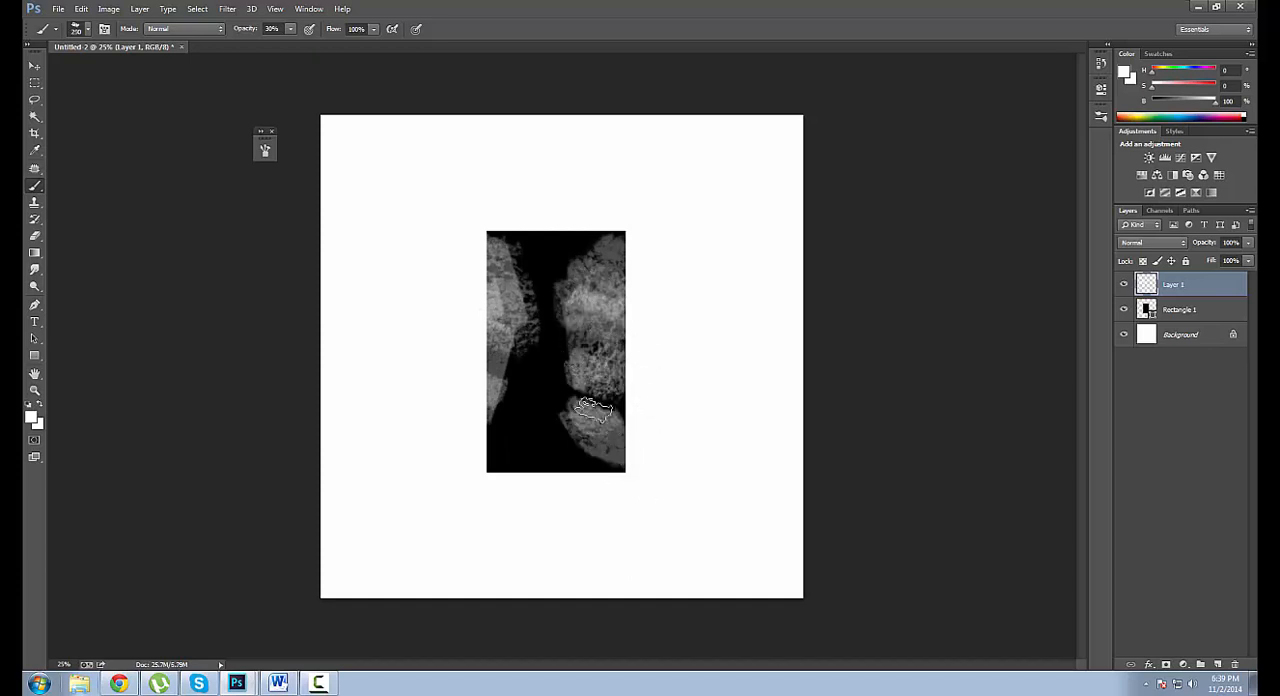
Extend the white texture down the lower left part of the rectangle to its bottom edge at 30% opacity.
key("bracketleft")
key("bracketleft")
key("bracketleft")
key("bracketleft")
key("bracketleft")
key("bracketright")
key("bracketright")
left_click_drag(510, 345, 505, 418)
mouse_move(496, 402)
left_mouse_down()
mouse_move(531, 403)
mouse_move(513, 398)
mouse_move(490, 478)
left_mouse_up()
key("bracketleft")
key("bracketleft")
key("bracketleft")
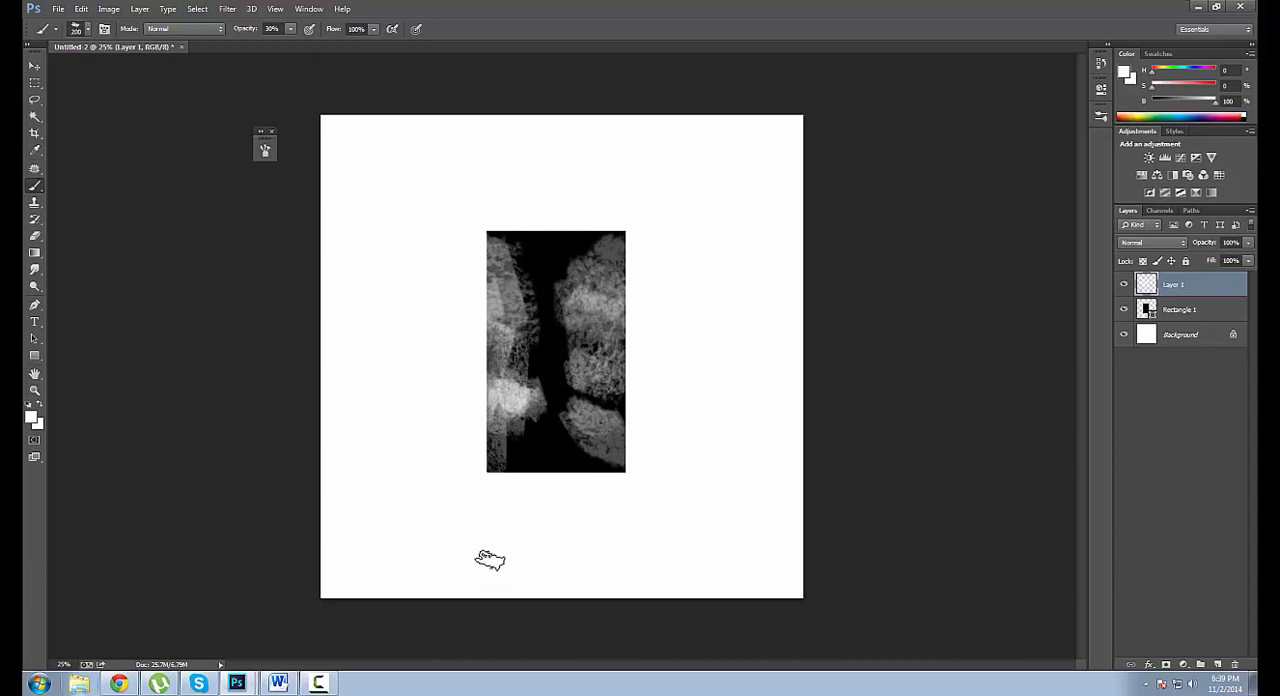
Paint another translucent white stroke over the lower middle of the rectangle's right edge and reduce the brush to 250 px.
key("bracketright")
key("bracketright")
key("bracketright")
key("bracketright")
key("bracketright")
left_click_drag(660, 380, 640, 380)
key("bracketleft")
key("bracketleft")
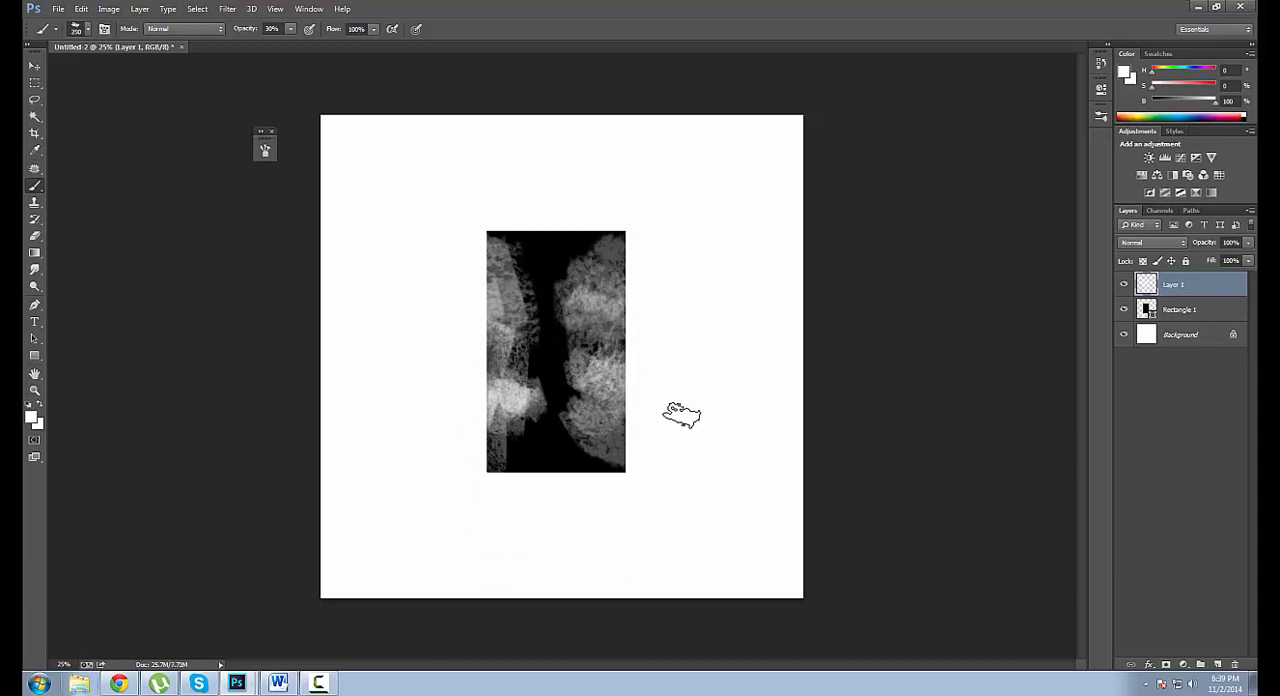
Build up a nearly white patch at the rectangle's lower right edge with repeated dabs, enlarging the brush to 400 px and beyond.
key("bracketright")
key("bracketright")
left_click(630, 396)
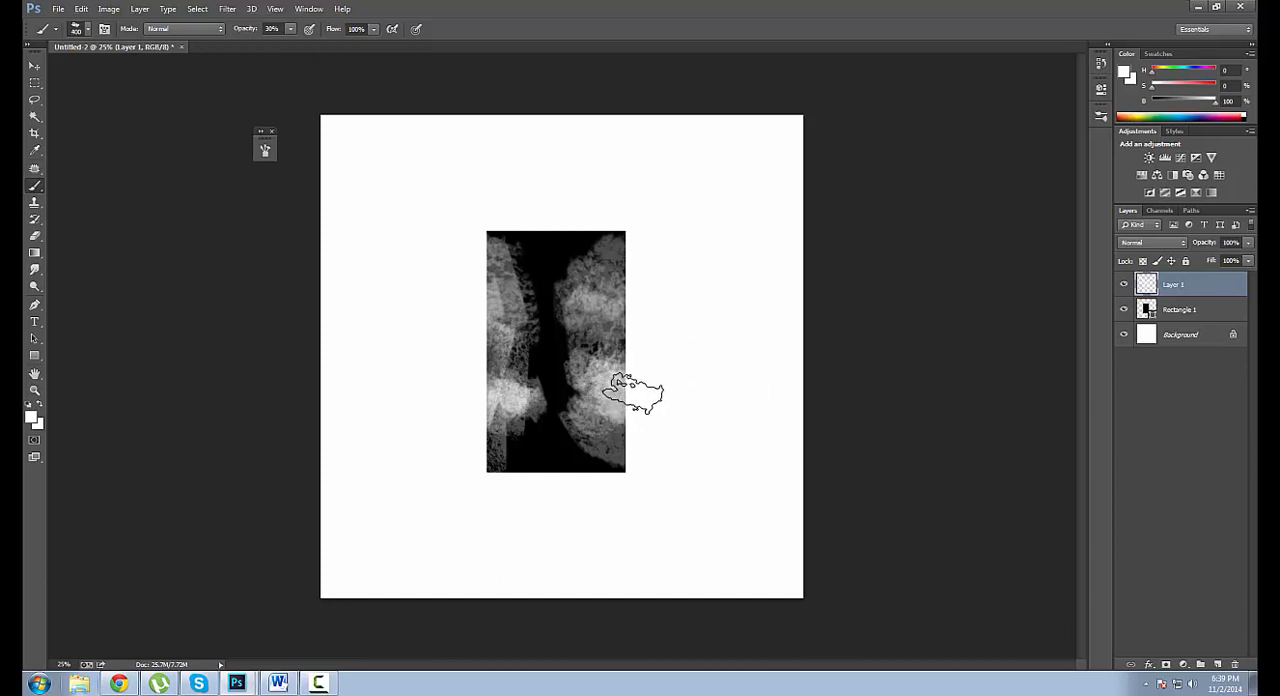
left_click(634, 394)
key("bracketright")
left_click(629, 402)
key("bracketright")
left_click(619, 386)
key("bracketleft")
key("bracketleft")
key("bracketleft")
key("bracketleft")
key("bracketleft")
key("bracketleft")
key("bracketleft")
key("bracketleft")
key("bracketleft")
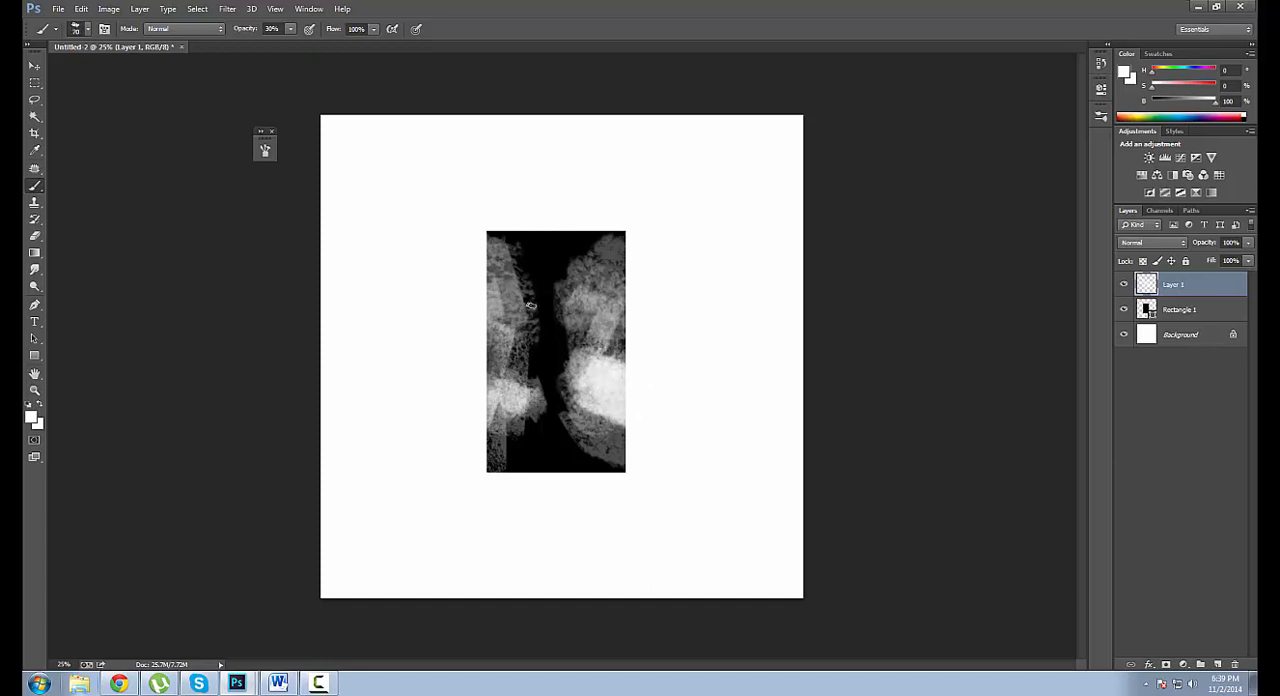
Brighten the middle of the rectangle's left edge with a vertical white stroke at 30% opacity.
key("bracketright")
key("bracketright")
key("bracketright")
key("bracketright")
key("bracketright")
mouse_move(486, 284)
left_mouse_down()
mouse_move(477, 363)
mouse_move(483, 353)
left_mouse_up()
key("bracketright")
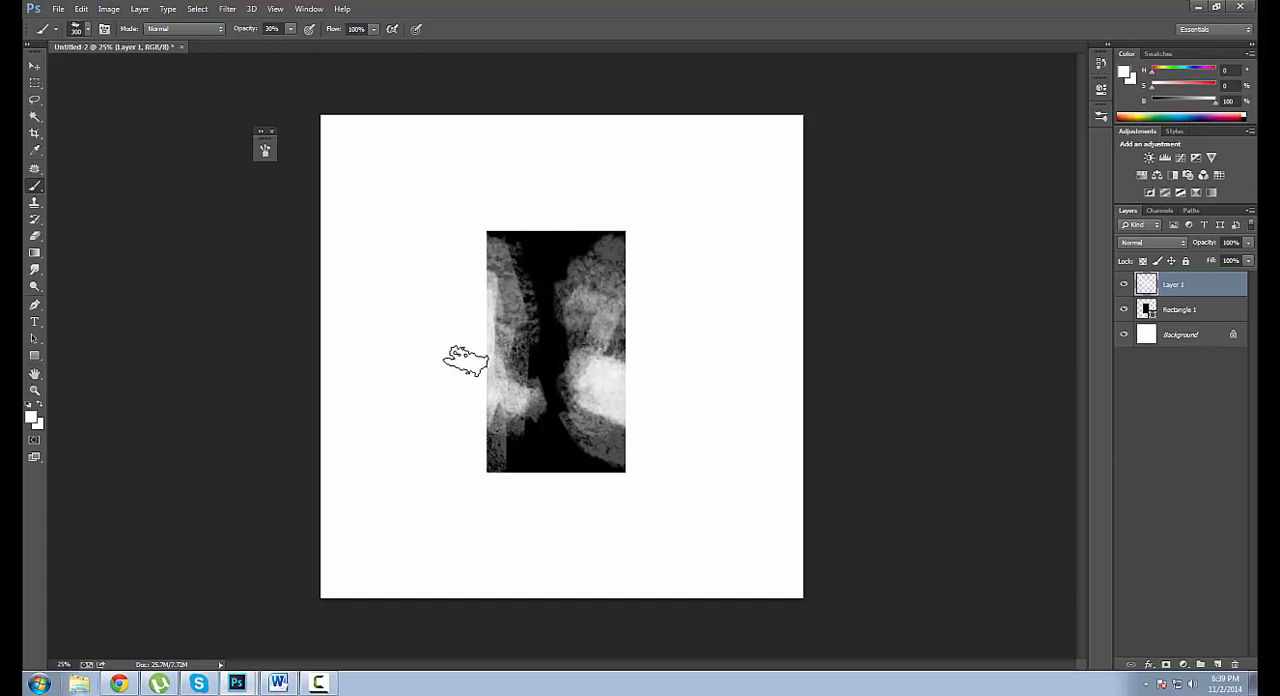
key("bracketright")
key("bracketright")
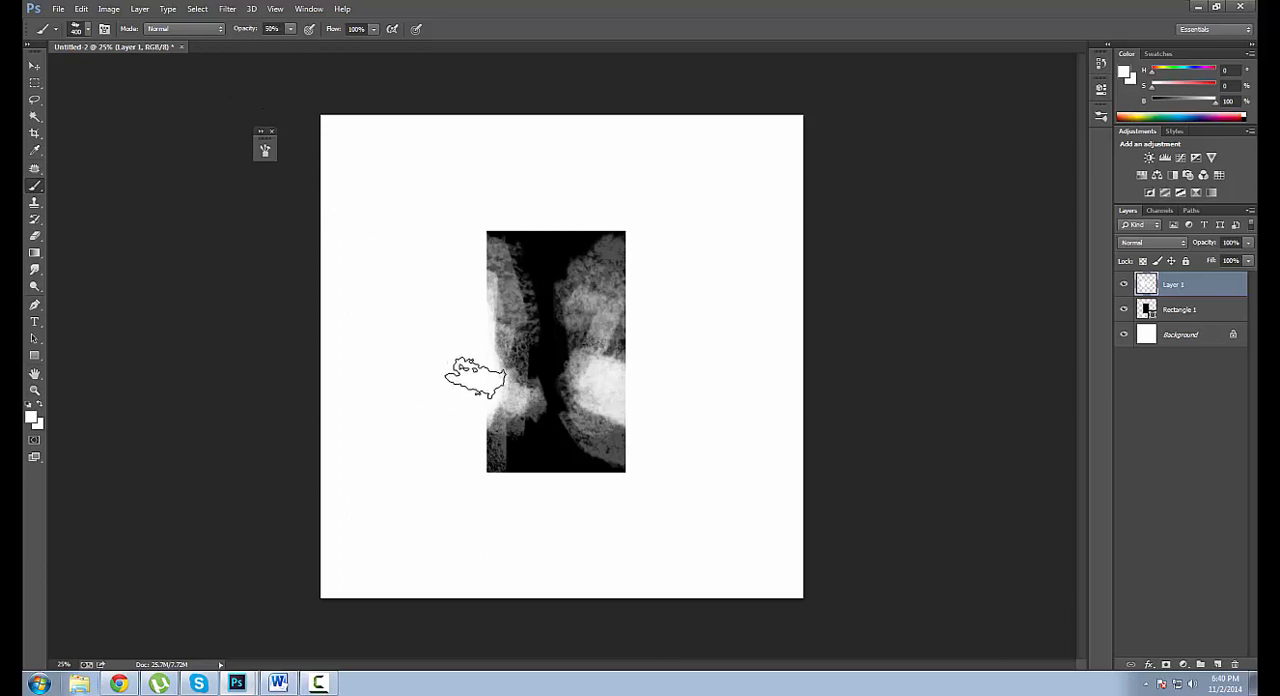
Raise the brush opacity to 50% and whiten the middle of the rectangle's right edge.
key("bracketleft")
key("bracketleft")
key("bracketleft")
key("bracketleft")
key("bracketleft")
key("5")
key("bracketright")
key("bracketright")
key("bracketright")
key("bracketright")
mouse_move(640, 305)
left_mouse_down()
mouse_move(645, 385)
mouse_move(640, 352)
mouse_move(638, 391)
mouse_move(625, 375)
mouse_move(640, 414)
left_mouse_up()
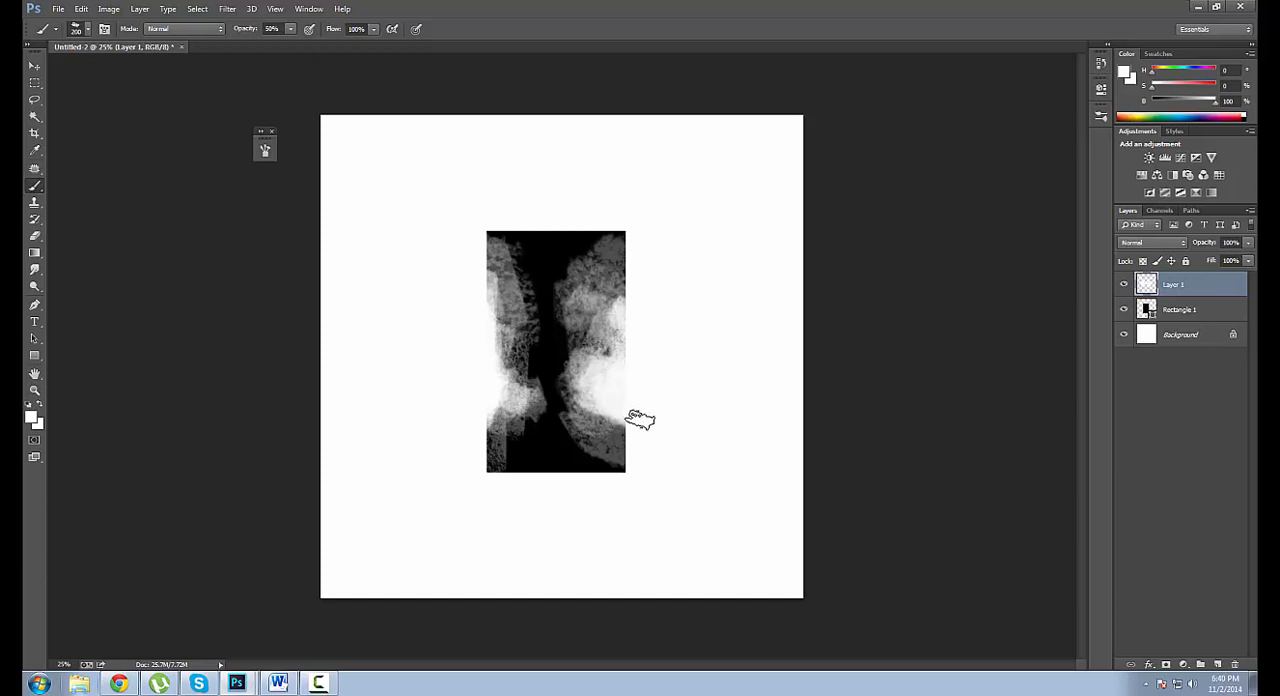
Lower the brush opacity to 20% and paint faint white texture down the upper right part of the rectangle.
key("bracketright")
key("bracketright")
key("bracketleft")
key("bracketleft")
key("bracketleft")
key("bracketleft")
key("bracketleft")
key("bracketleft")
key("bracketleft")
key("3")
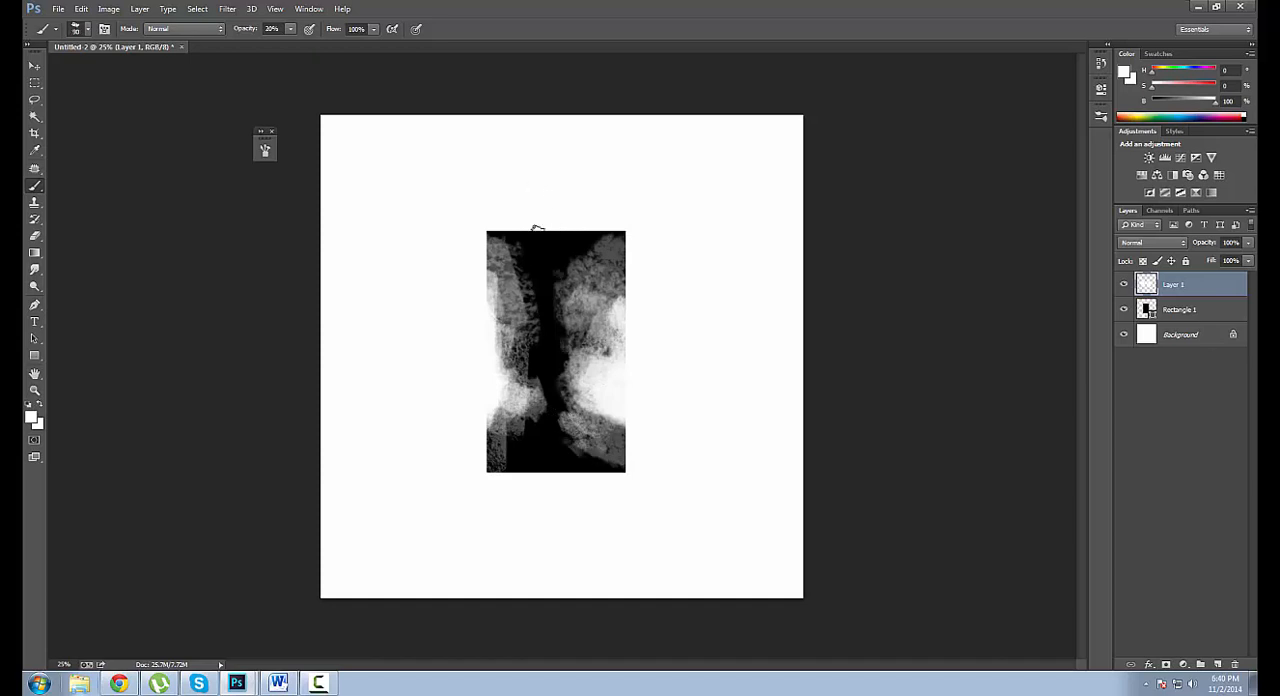
key("bracketright")
mouse_move(584, 246)
left_mouse_down()
mouse_move(640, 272)
mouse_move(582, 250)
mouse_move(567, 307)
left_mouse_up()
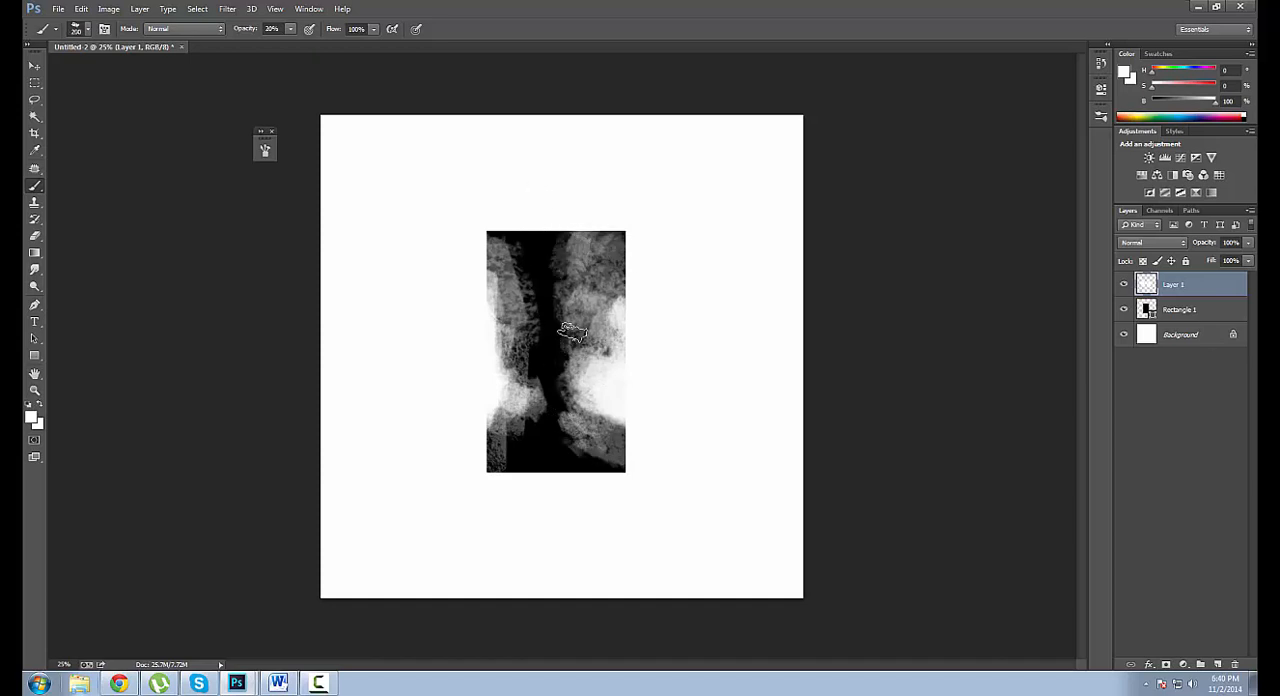
Spread faint white texture from the rectangle's upper left corner into its dark centre.
mouse_move(505, 240)
left_mouse_down()
mouse_move(517, 315)
mouse_move(517, 265)
mouse_move(524, 296)
mouse_move(553, 312)
mouse_move(566, 385)
mouse_move(551, 377)
mouse_move(564, 288)
mouse_move(551, 365)
left_mouse_up()
key("bracketright")
left_click(550, 386, "alt")
left_click(537, 355, "alt")
Paint black strokes down the rectangle's centre and toward the lower left, using a small brush at 90% opacity.
key("bracketleft")
key("bracketleft")
left_click_drag(527, 288, 541, 360)
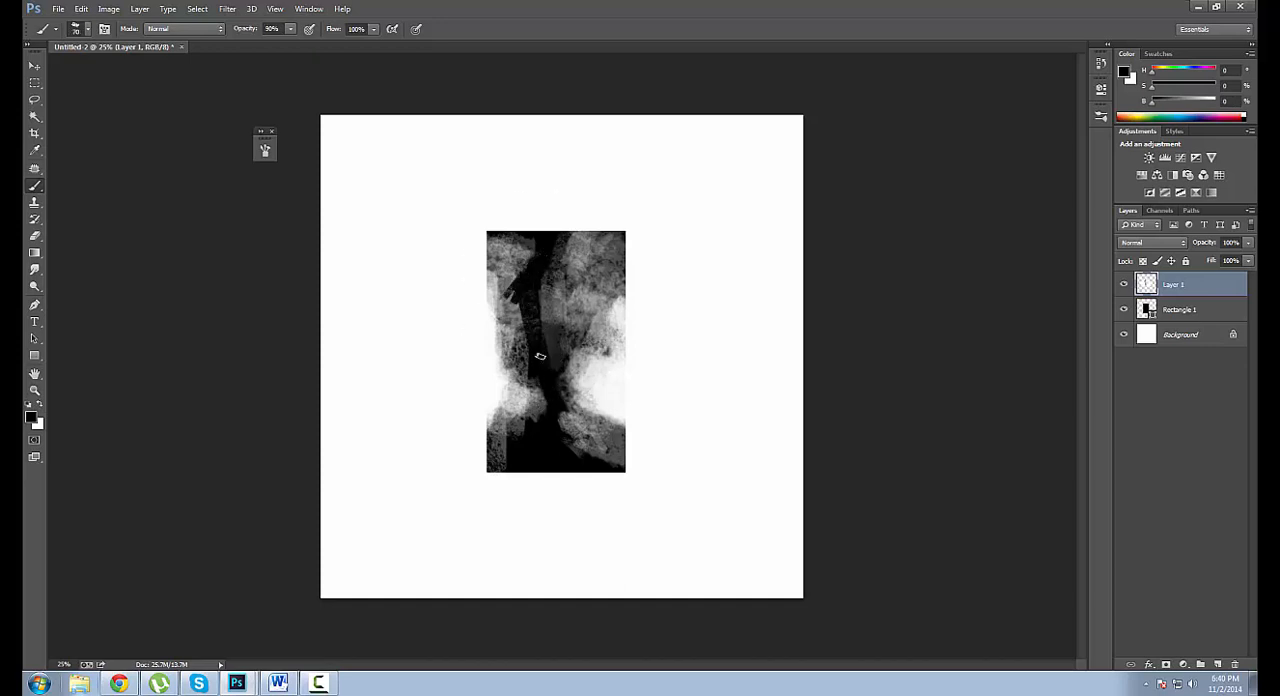
left_click_drag(545, 277, 545, 314)
key("bracketright")
left_click_drag(550, 390, 521, 428)
Rework the rectangle's lower right corner with black and grey tones sampled from the painting, using a brush of about 150 to 175 px.
left_click(502, 420, "alt")
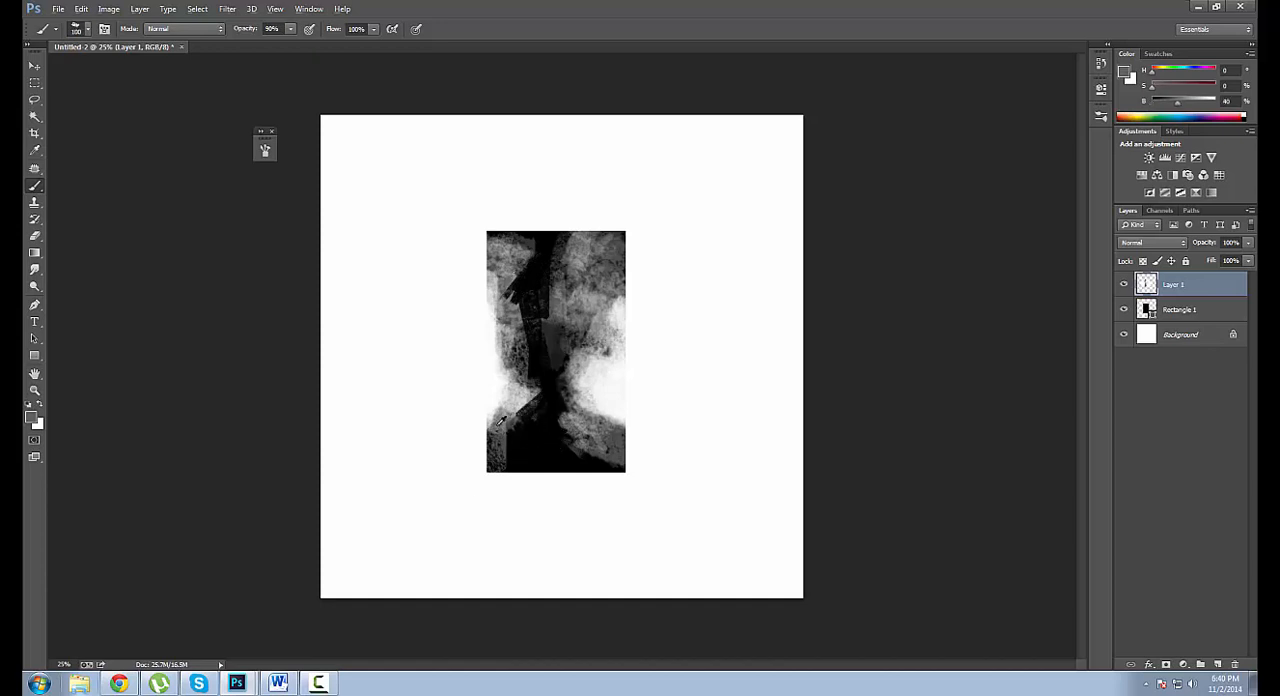
key("bracketright")
key("bracketright")
left_click(588, 462, "alt")
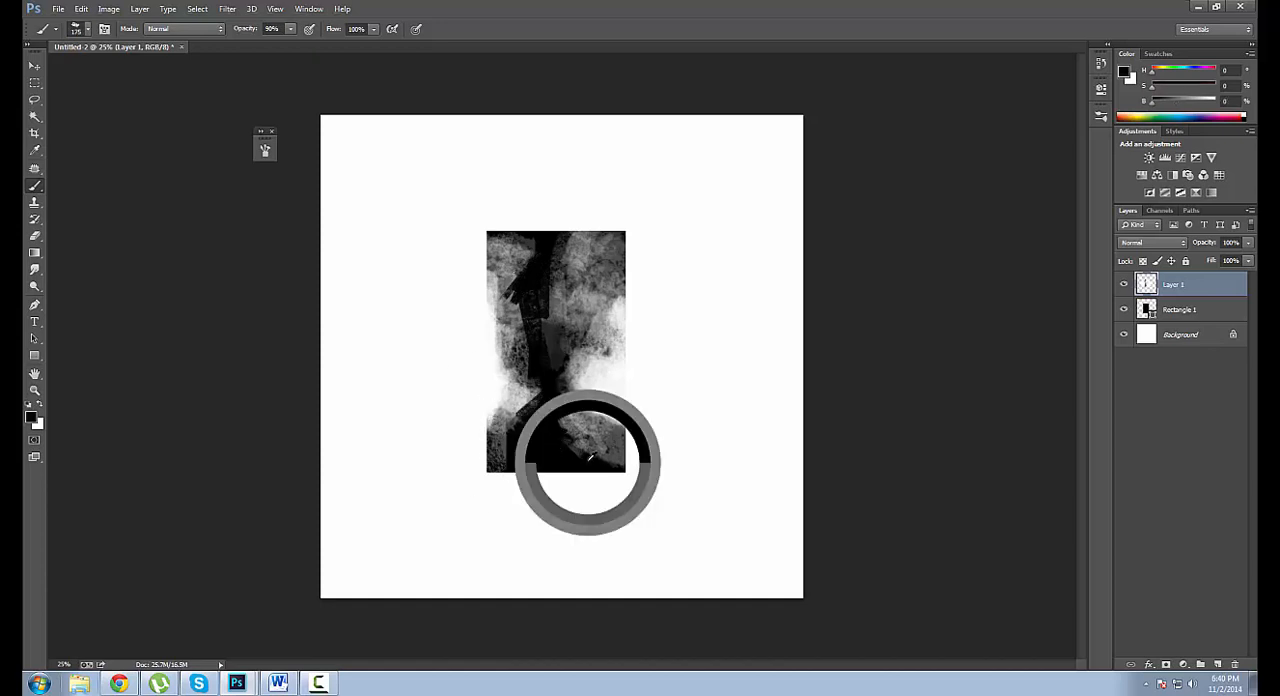
left_click_drag(592, 450, 608, 455)
key("bracketleft")
left_click(588, 422, "alt")
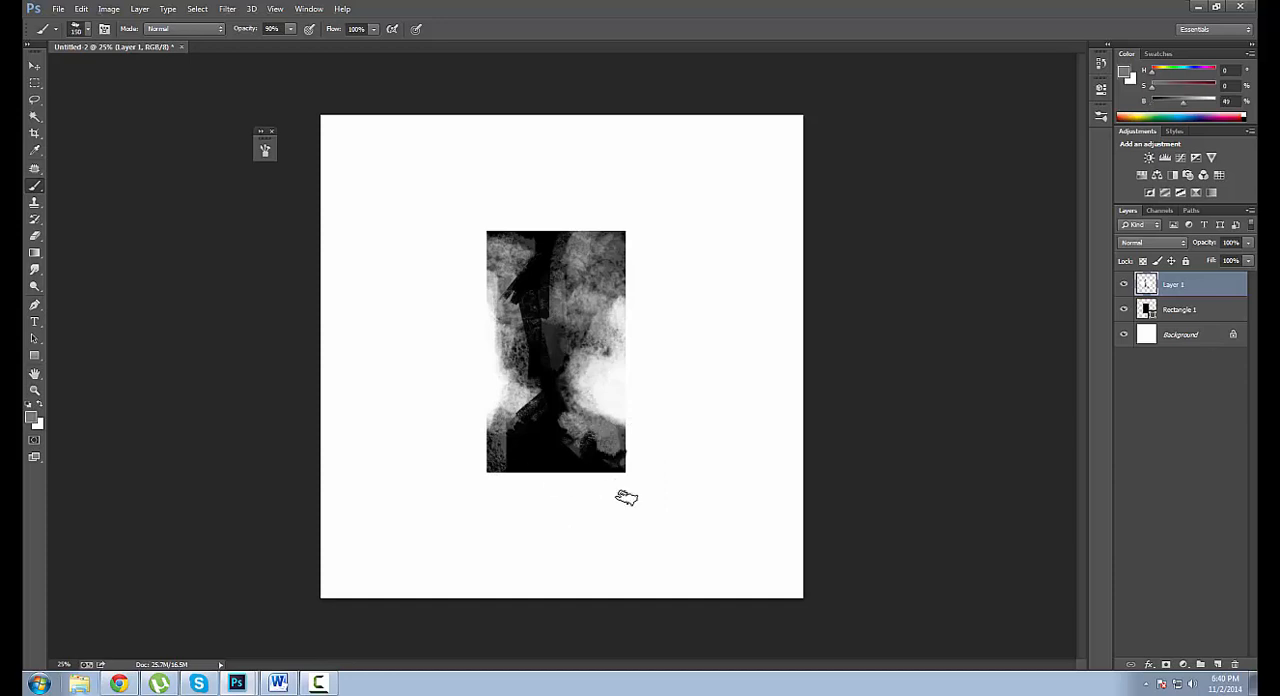
Retouch the rectangle's lower left corner with sampled tones and lighten the whole left edge with near-white at 40% opacity.
left_click(502, 451, "alt")
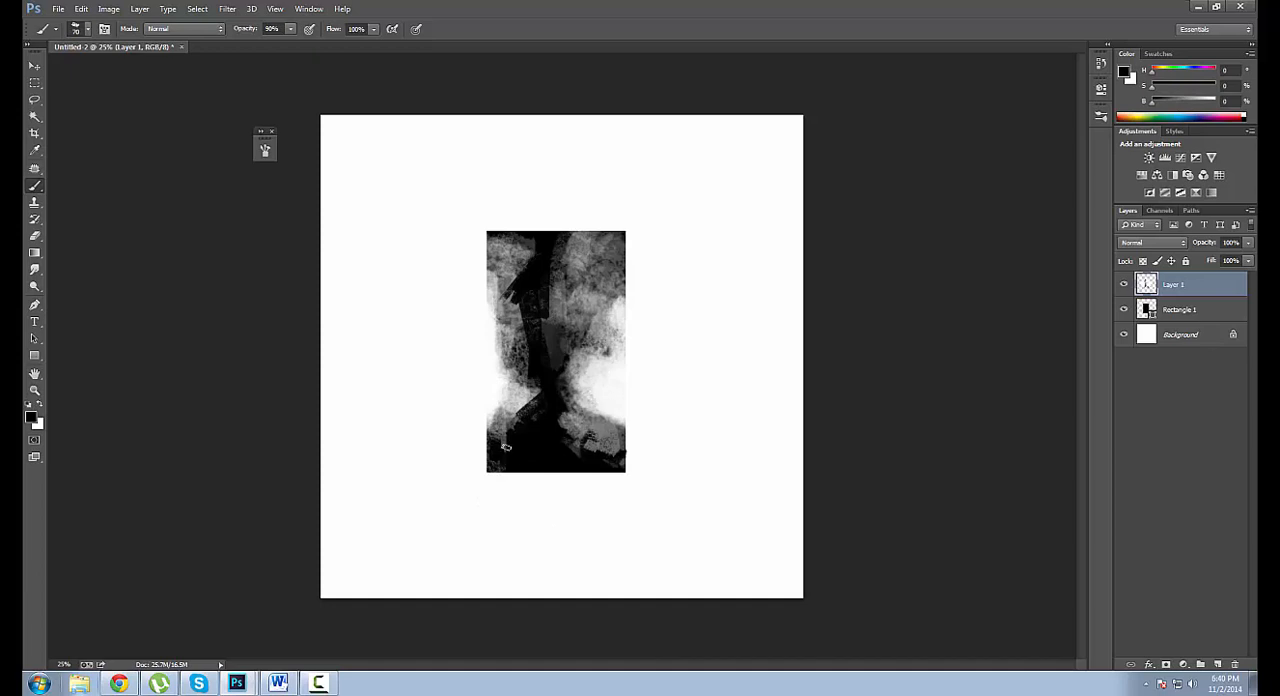
left_click(495, 453, "alt")
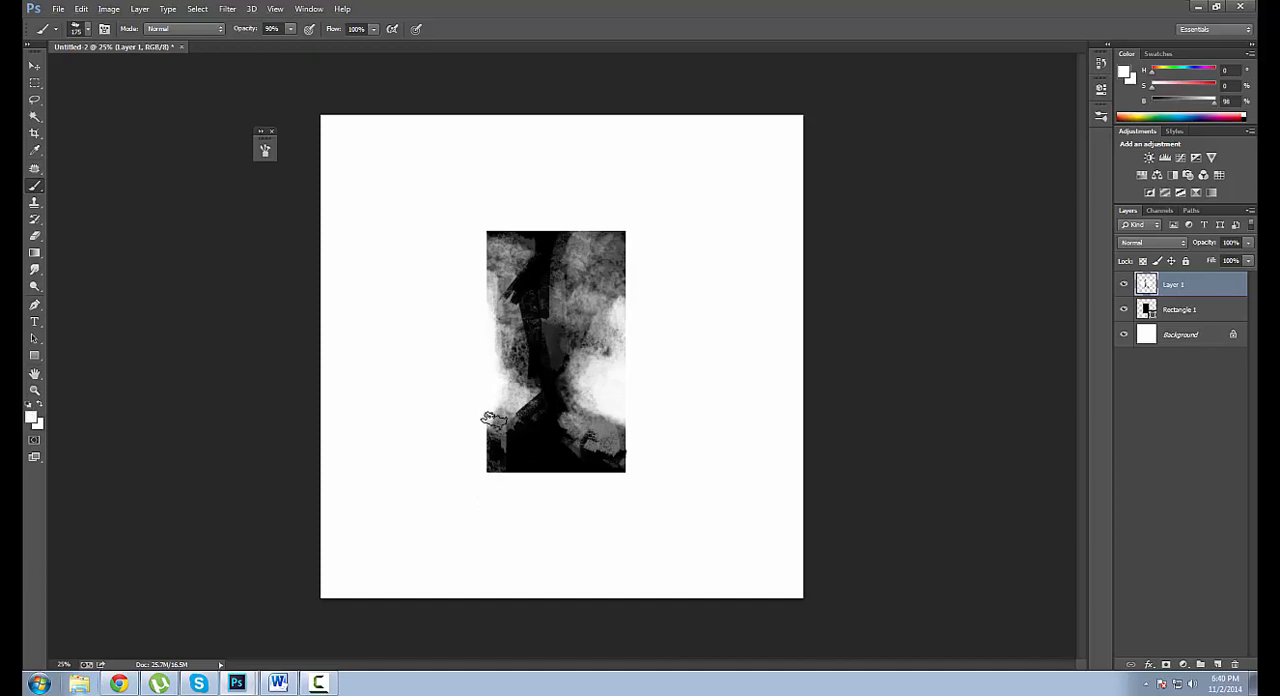
key("4")
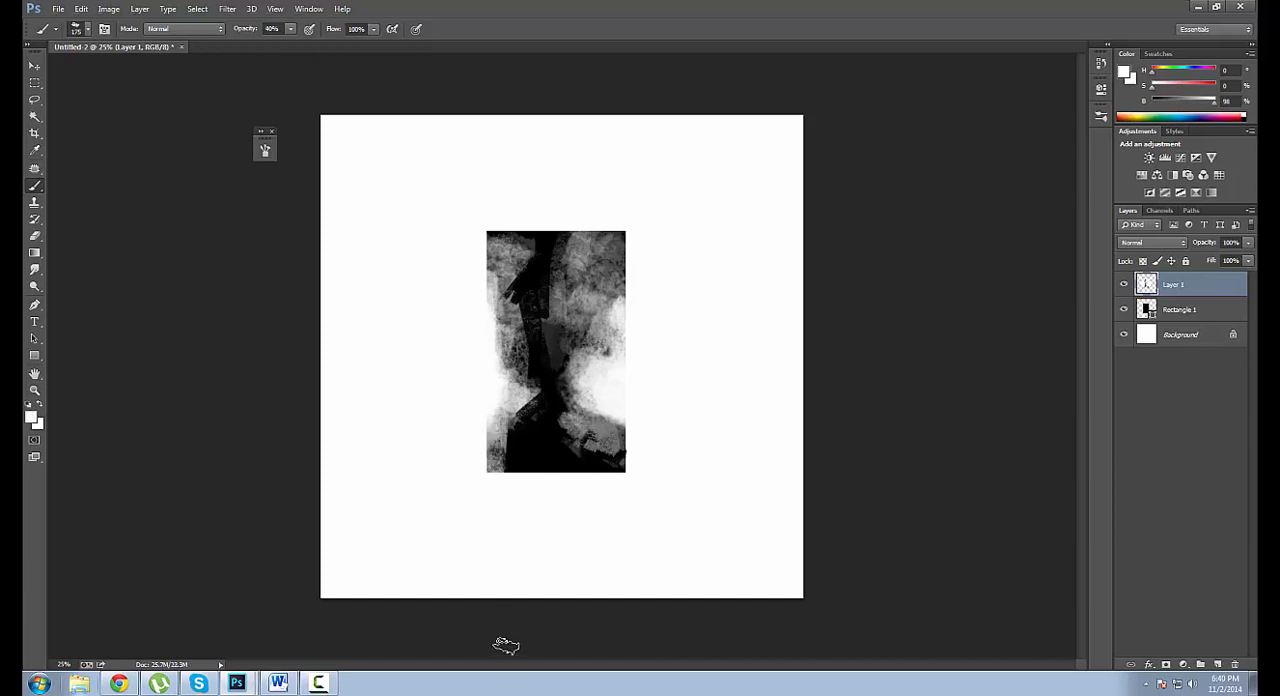
left_click_drag(484, 238, 480, 443)
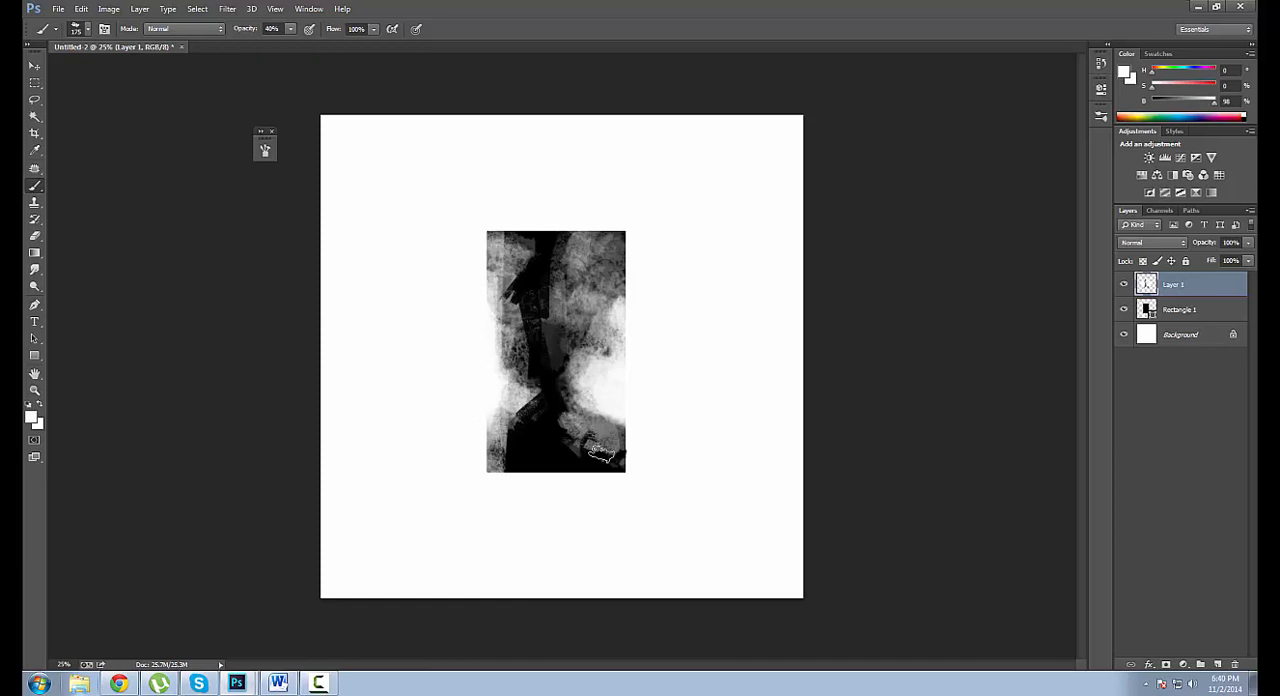
Add a new layer and paint thin, slanted white streaks across the rectangle with a 50 px brush at 40% opacity.
left_click(1218, 663)
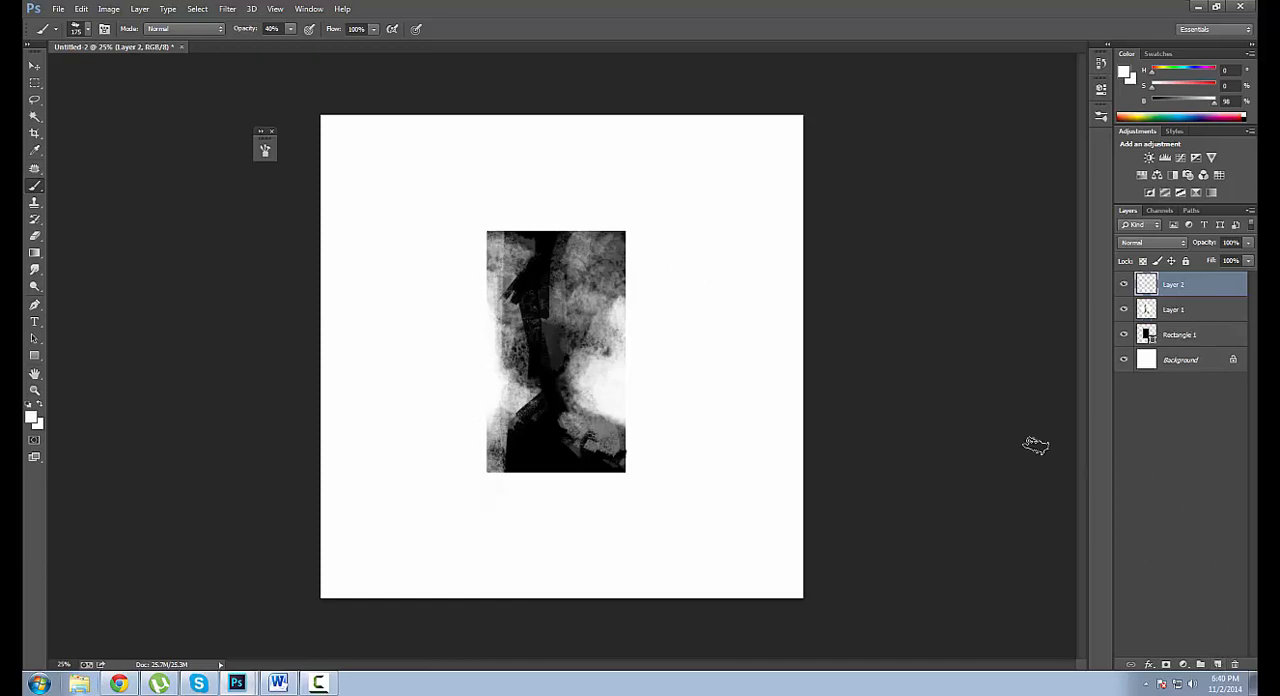
key("bracketleft")
key("bracketleft")
mouse_move(455, 256)
left_mouse_down()
mouse_move(650, 250)
mouse_move(480, 317)
mouse_move(682, 321)
mouse_move(397, 358)
mouse_move(641, 323)
mouse_move(448, 382)
mouse_move(673, 319)
mouse_move(430, 439)
mouse_move(412, 463)
mouse_move(603, 409)
mouse_move(389, 441)
left_mouse_up()
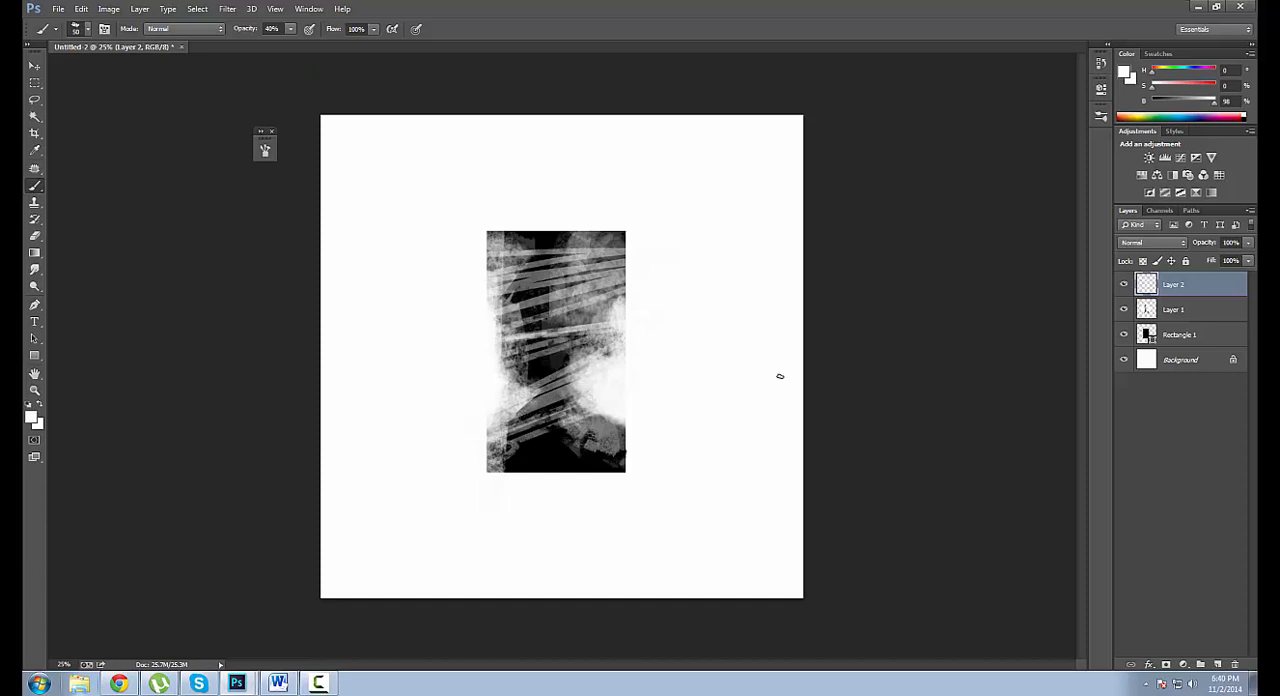
Add another slanted white streak across the middle of the rectangle, undoing and repainting it until it fits.
left_click_drag(394, 353, 715, 246)
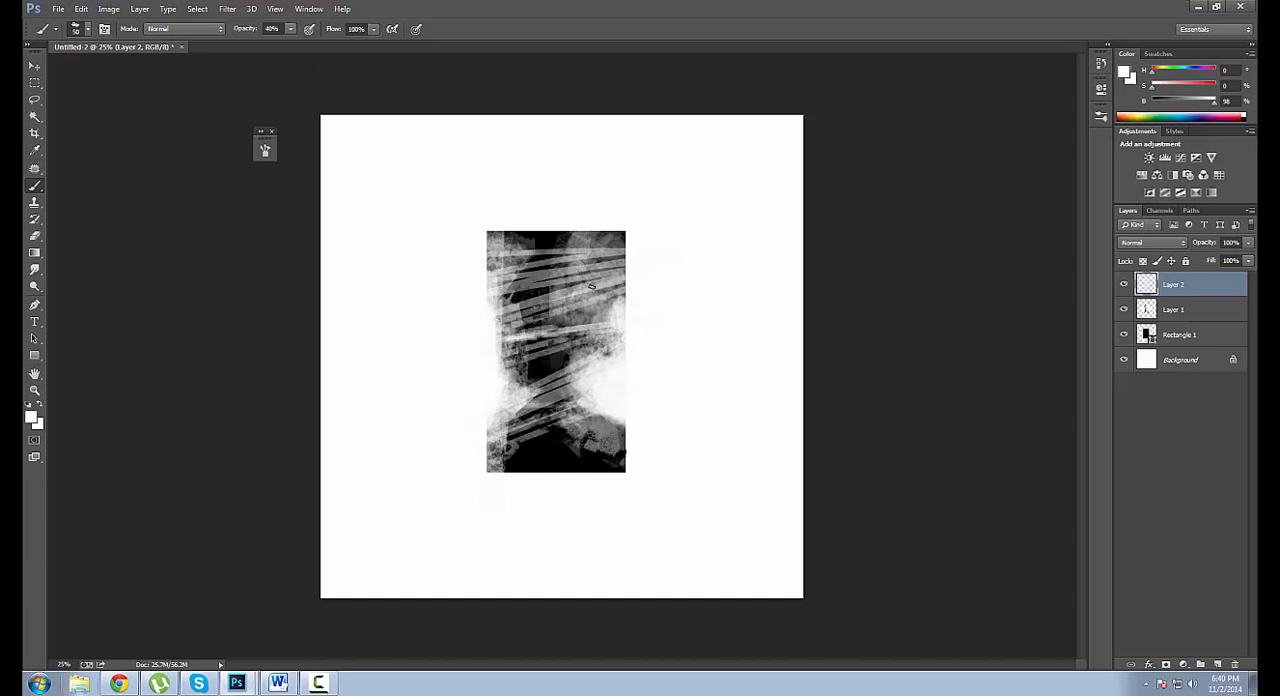
key("ctrl+z")
mouse_move(440, 359)
left_mouse_down()
mouse_move(614, 300)
mouse_move(351, 395)
left_mouse_up()
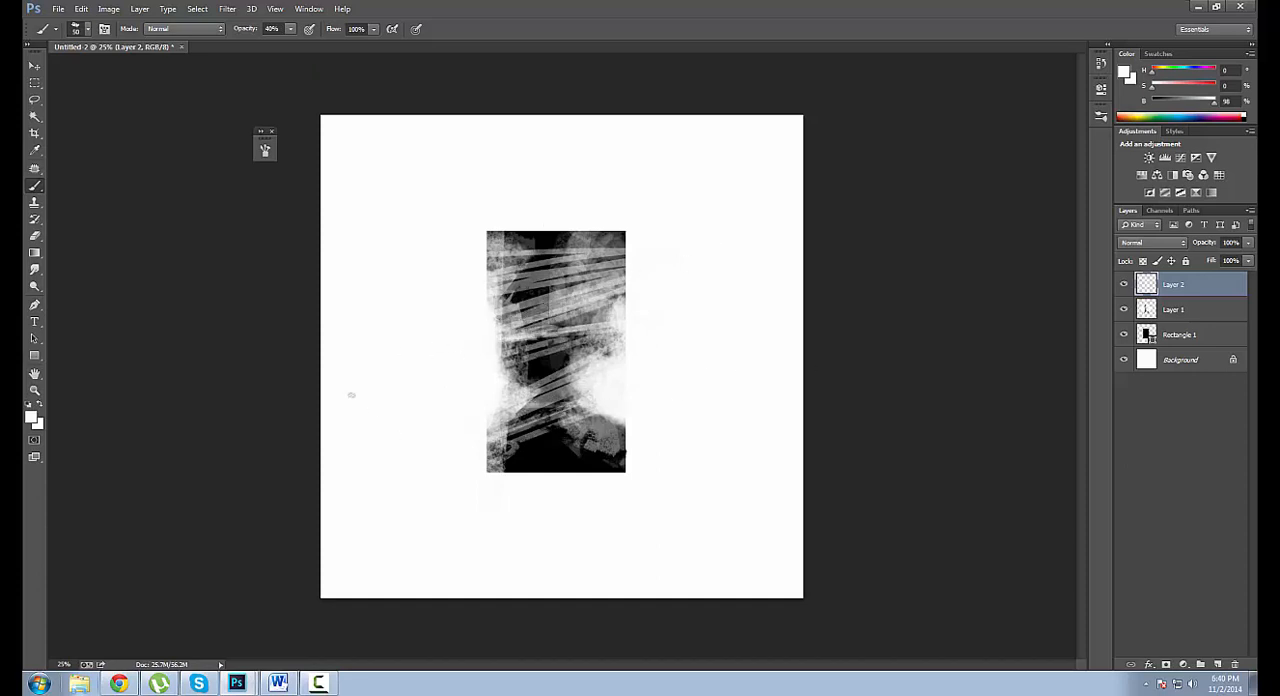
key("ctrl+z")
left_click_drag(475, 339, 854, 212)
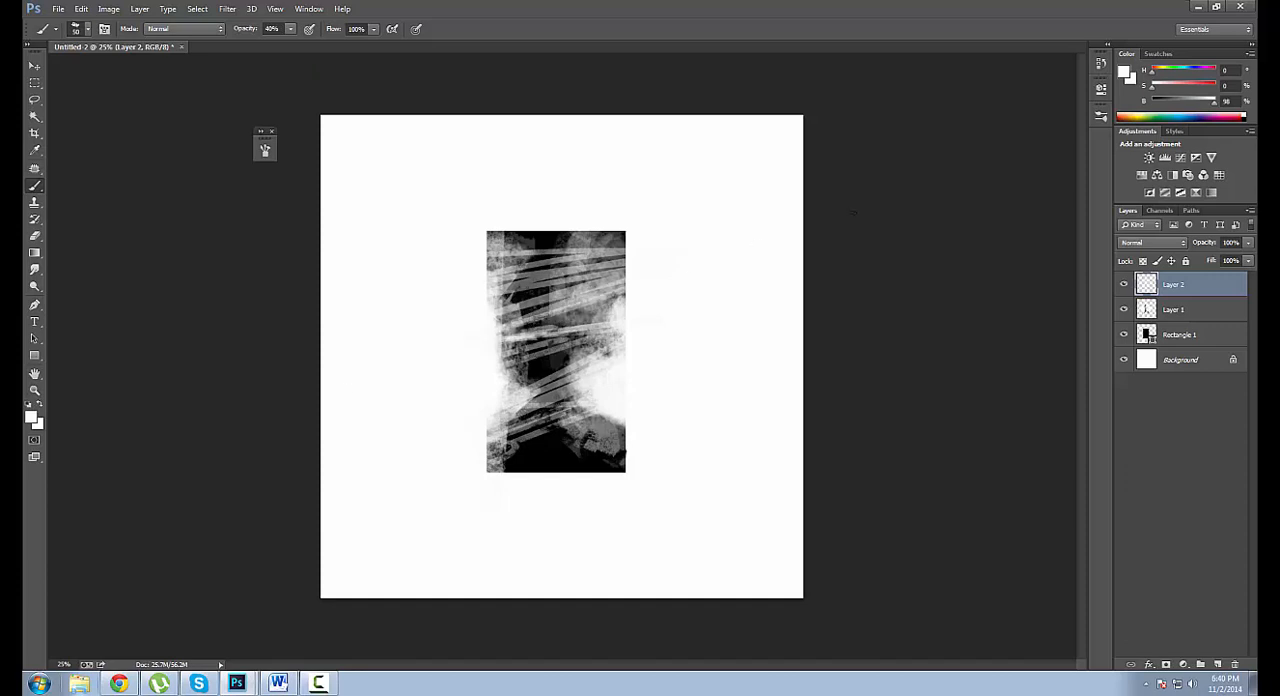
Darken the rectangle's upper right edge with black strokes, using a 90 px brush at 99% opacity.
scroll(590, 370, "up", 1)
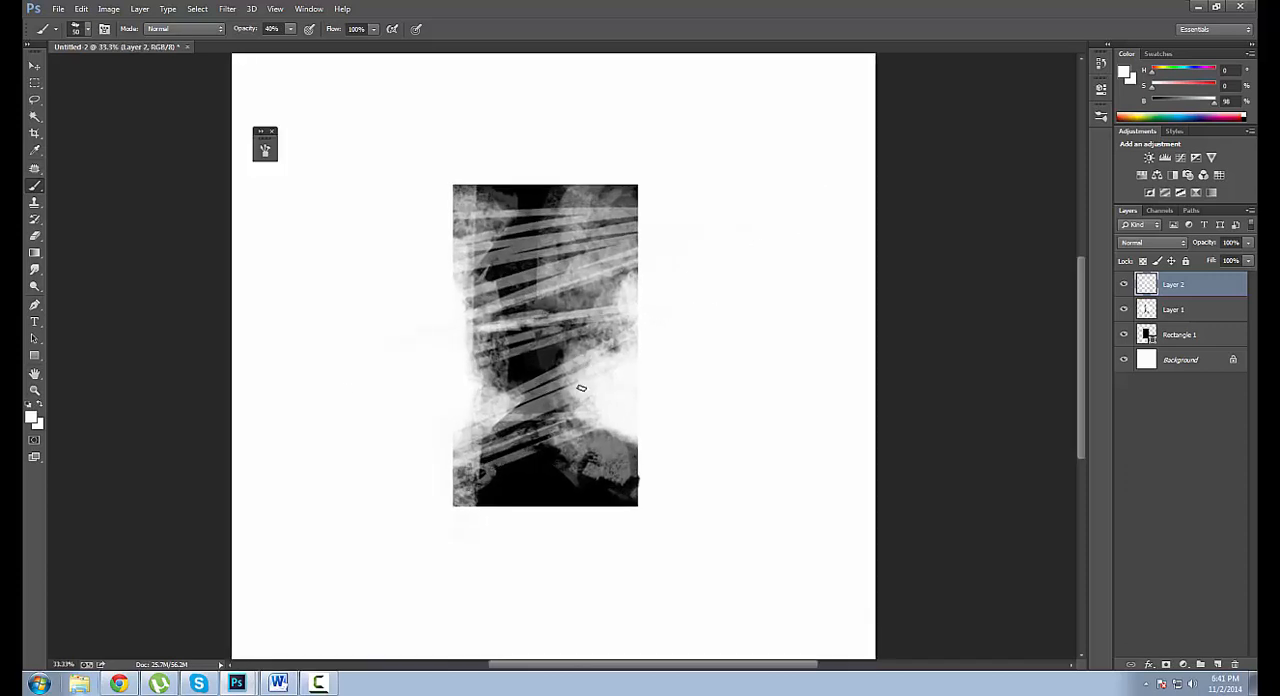
key("x")
key("bracketleft")
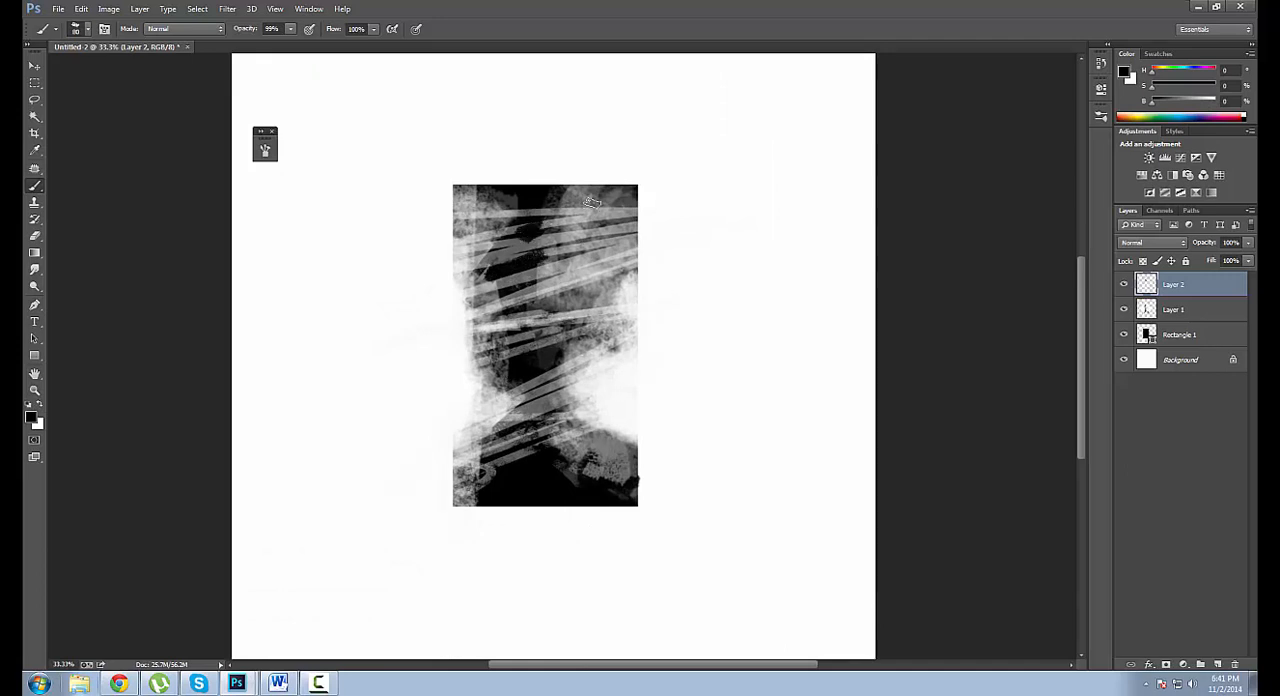
key("bracketright")
mouse_move(581, 197)
left_mouse_down()
mouse_move(537, 201)
mouse_move(608, 189)
mouse_move(628, 200)
left_mouse_up()
key("ctrl+z")
key("ctrl+minus")
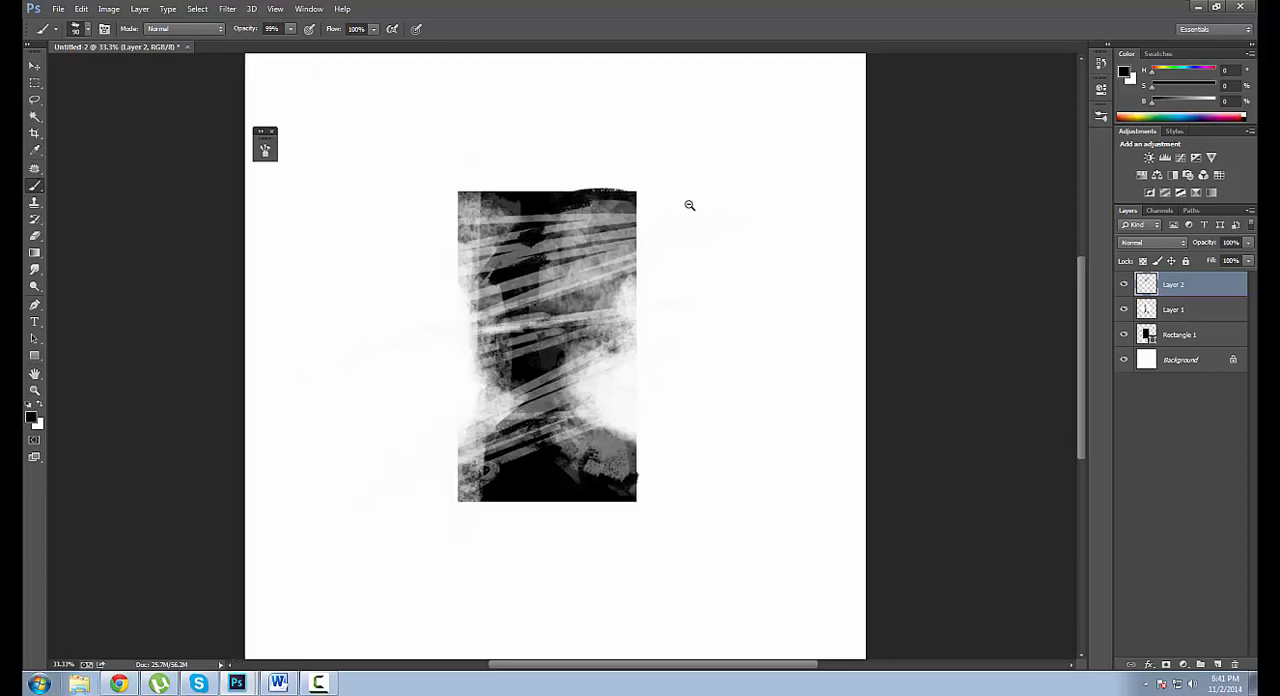
key("ctrl+minus")
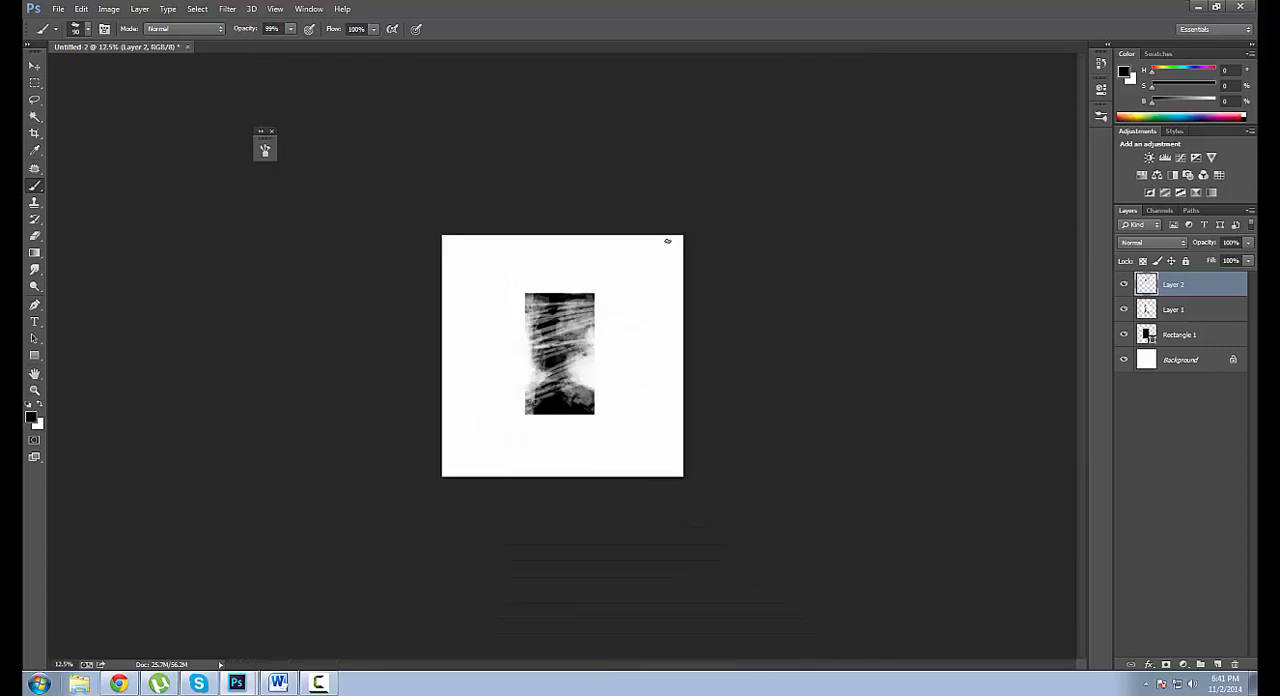
key("ctrl+plus")
Rework the rectangle's lower right with sampled near-white, undoing trial dabs and changing the brush to 175 px at 33% opacity.
left_click(590, 411, "alt")
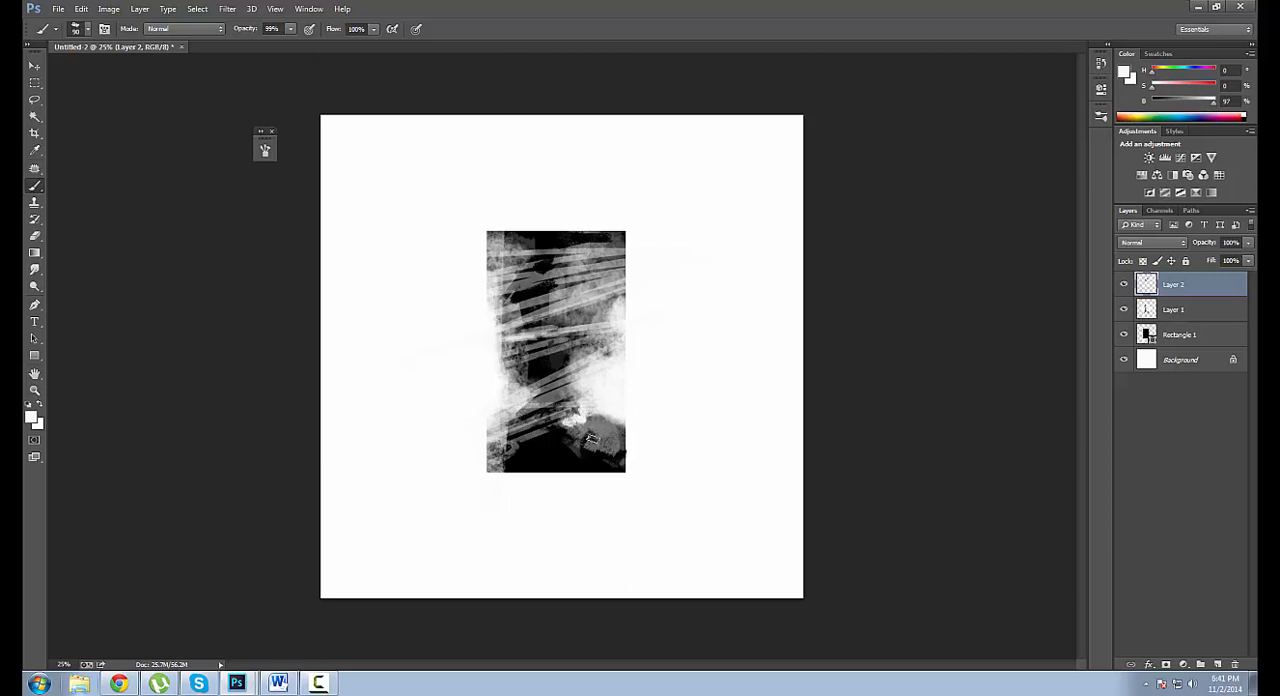
key("ctrl+alt+z")
key("ctrl+alt+z")
key("ctrl+alt+z")
key("bracketright")
key("bracketright")
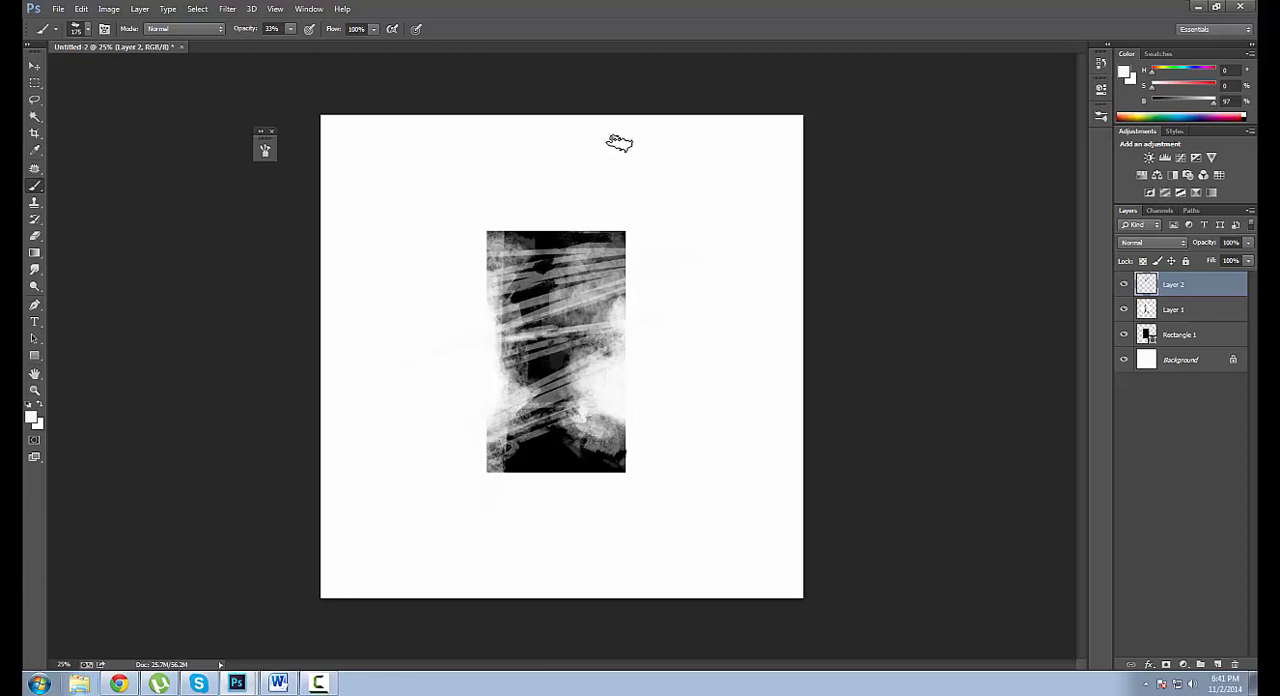
Define the roughened rectangle artwork as a brush preset named Gritty Rectangle Brush.
left_click(81, 9)
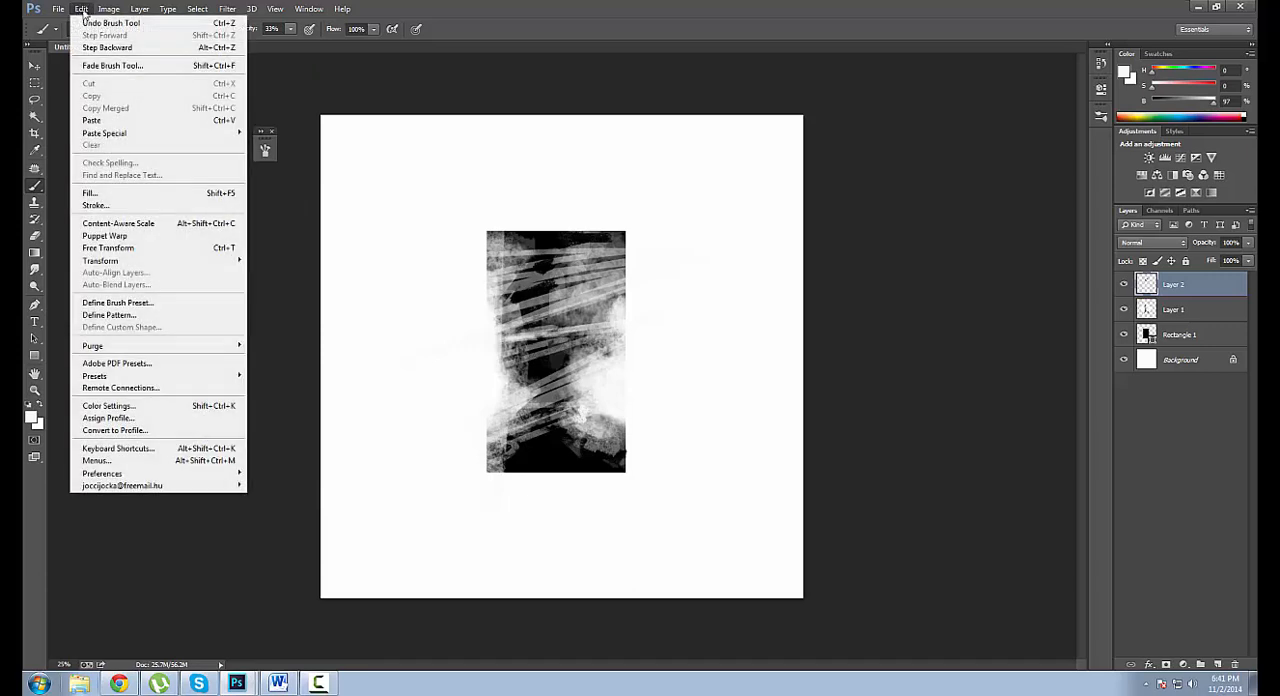
left_click(150, 303)
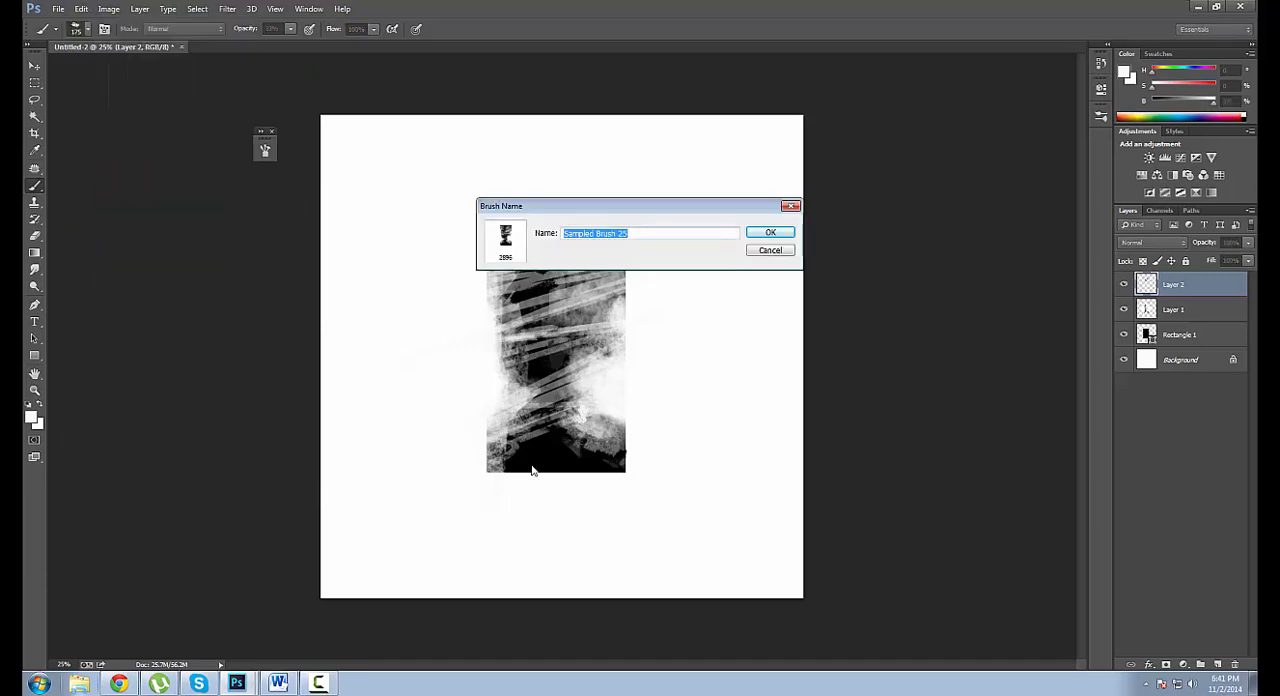
type("Gritty Rectang")
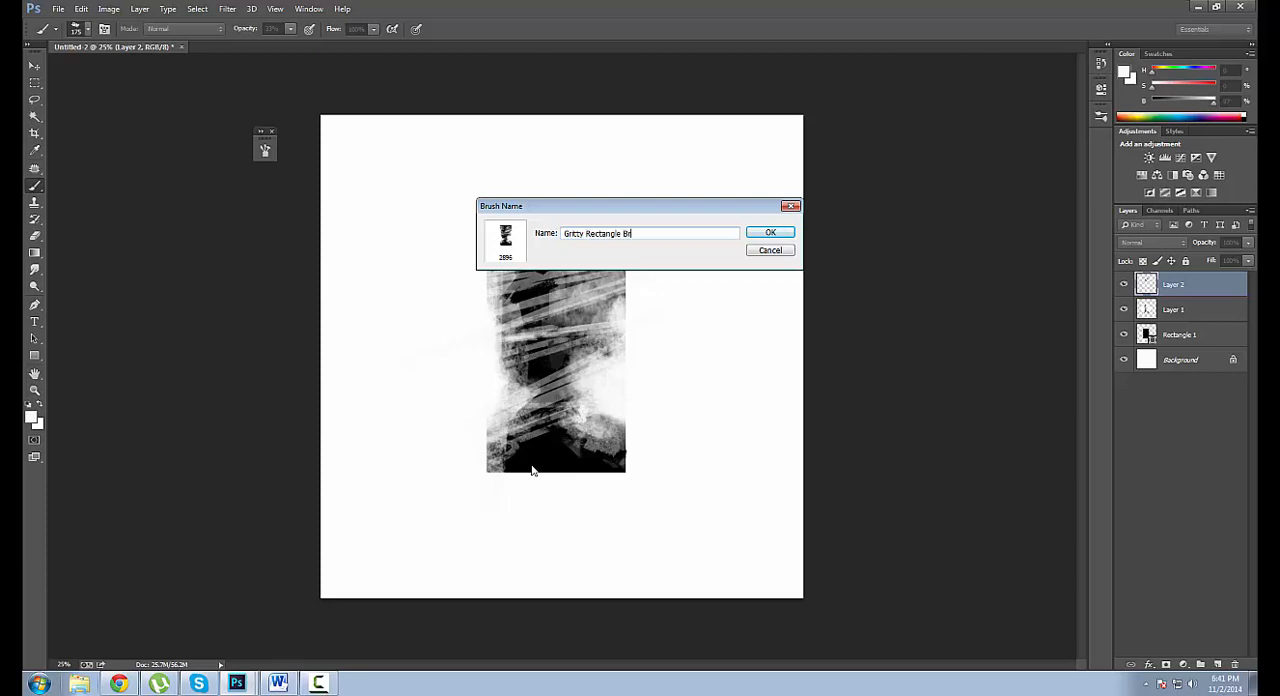
key("Return")
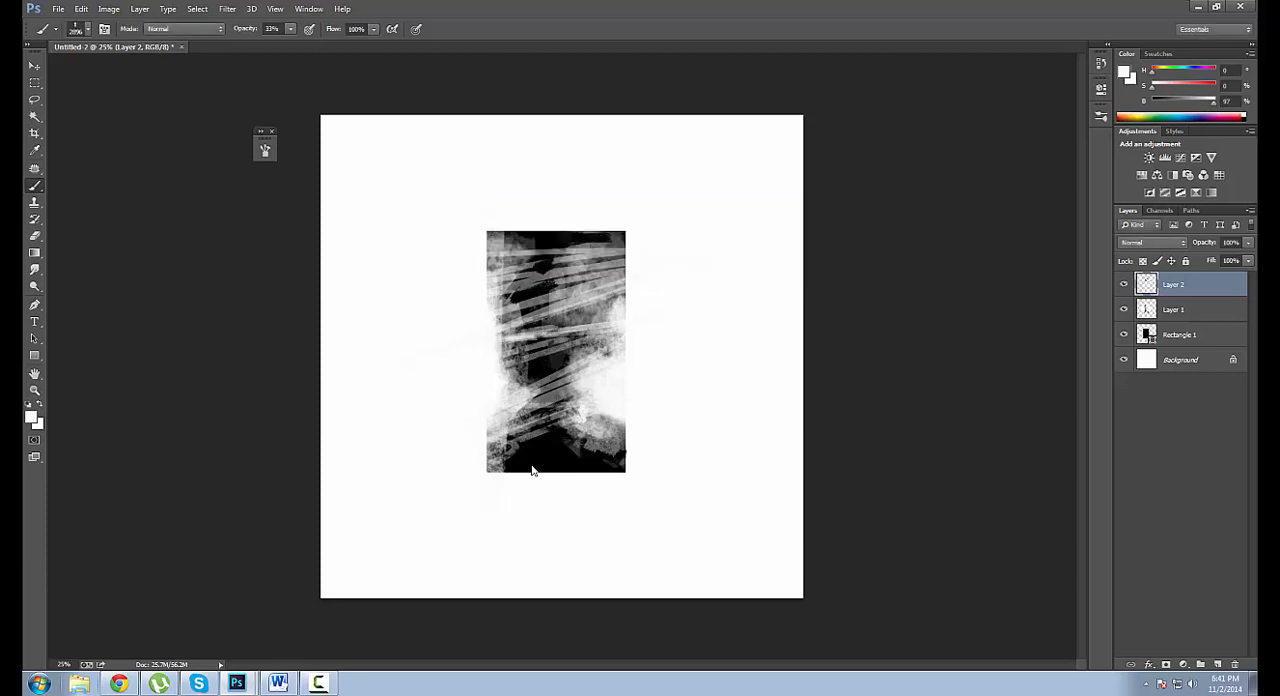
Reset the colours to black and white and test the new brush over the rectangle's left side at 33% and 100% opacity.
key("d")
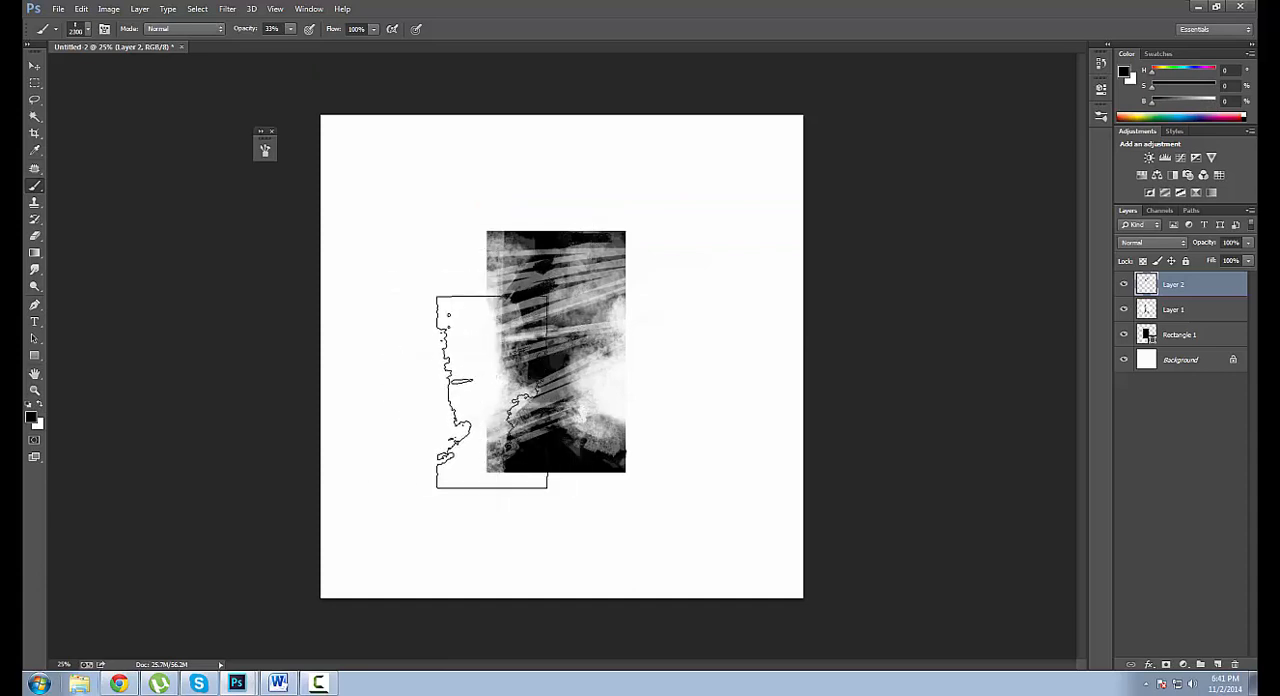
left_click_drag(491, 392, 486, 316)
key("9")
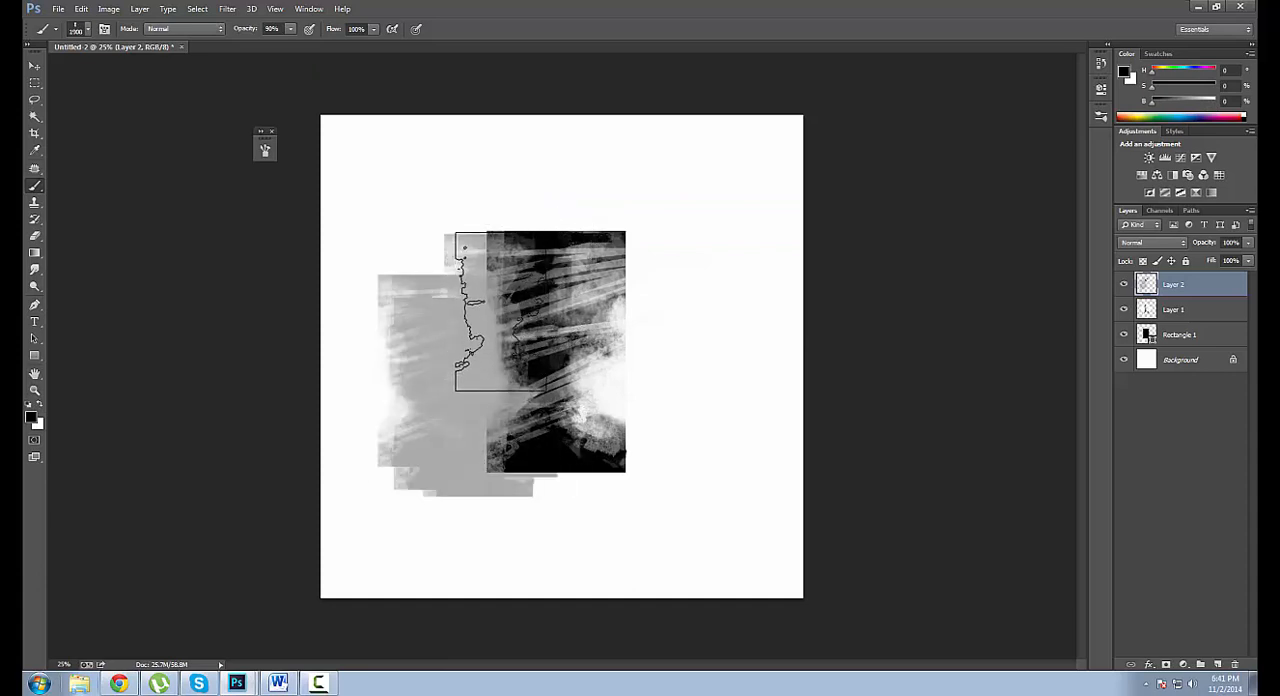
key("0")
left_click(515, 338)
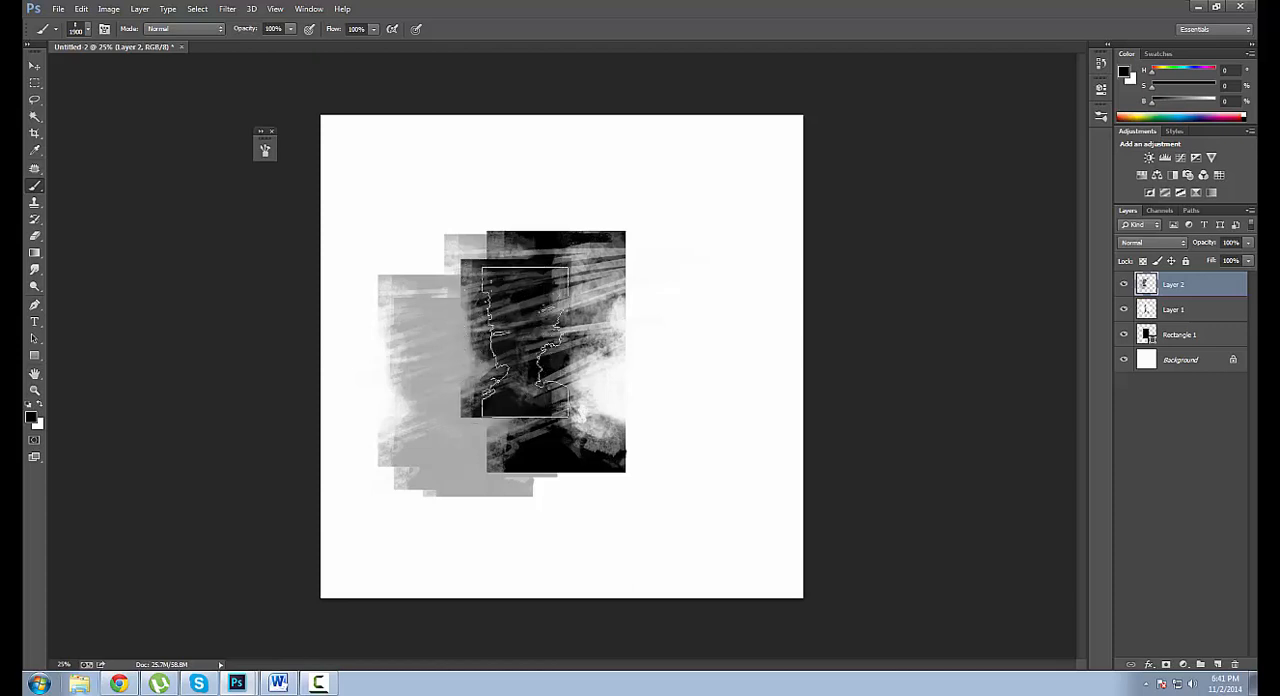
Cover the area around the rectangle with black test strokes, reducing the brush to 1200 px, and paint the whole canvas over in white.
key("[")
key("[")
key("[")
mouse_move(502, 283)
left_mouse_down()
mouse_move(599, 346)
mouse_move(482, 369)
left_mouse_up()
key("[")
key("[")
key("[")
key("[")
left_click(405, 312)
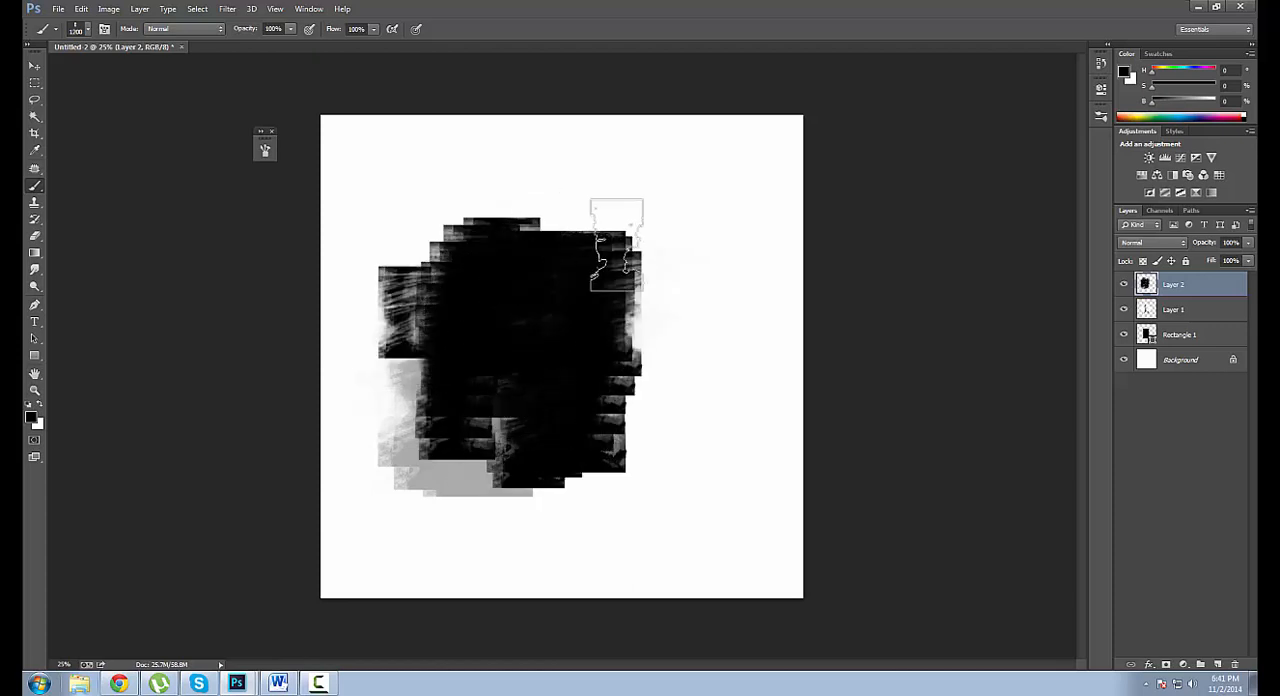
mouse_move(616, 245)
left_mouse_down()
mouse_move(652, 402)
mouse_move(446, 430)
mouse_move(362, 256)
mouse_move(486, 483)
mouse_move(650, 484)
left_mouse_up()
left_click(551, 160, "alt")
mouse_move(362, 228)
left_mouse_down()
mouse_move(773, 228)
mouse_move(450, 309)
mouse_move(690, 342)
mouse_move(510, 492)
mouse_move(777, 452)
mouse_move(297, 467)
mouse_move(420, 560)
left_mouse_up()
key("x")
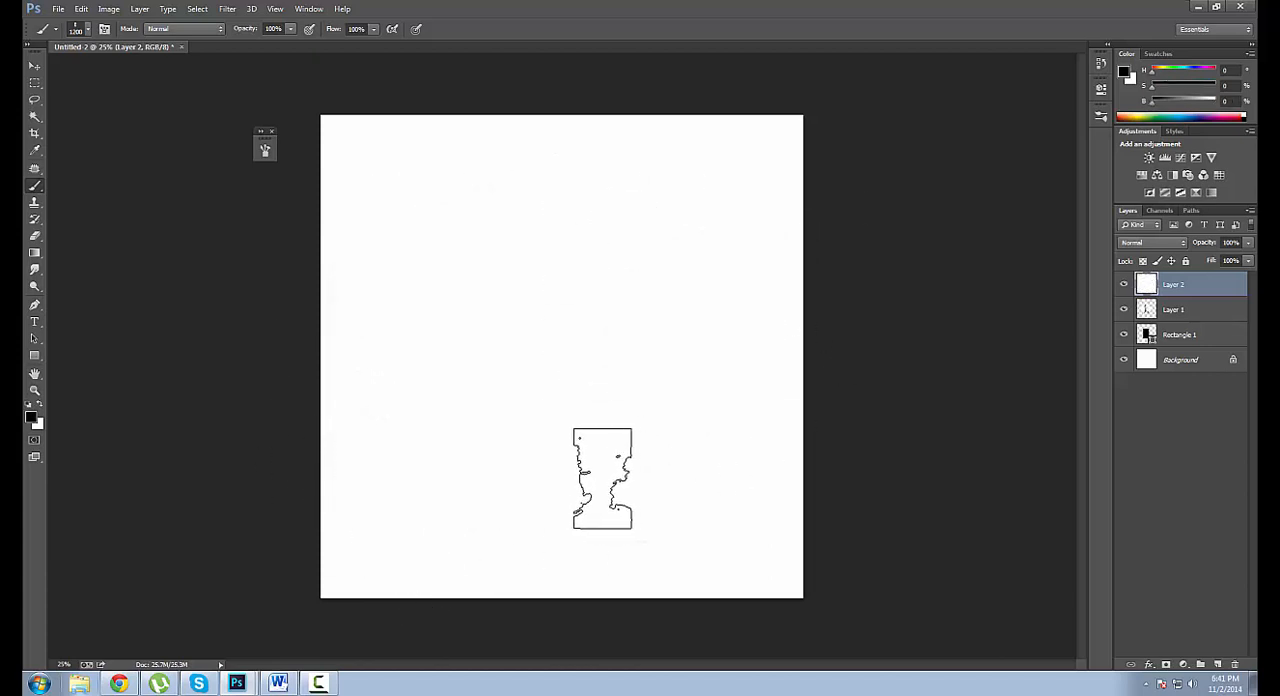
Enable Shape Dynamics for the gritty brush with size controlled by Pen Pressure and angle controlled by Direction.
key("F5")
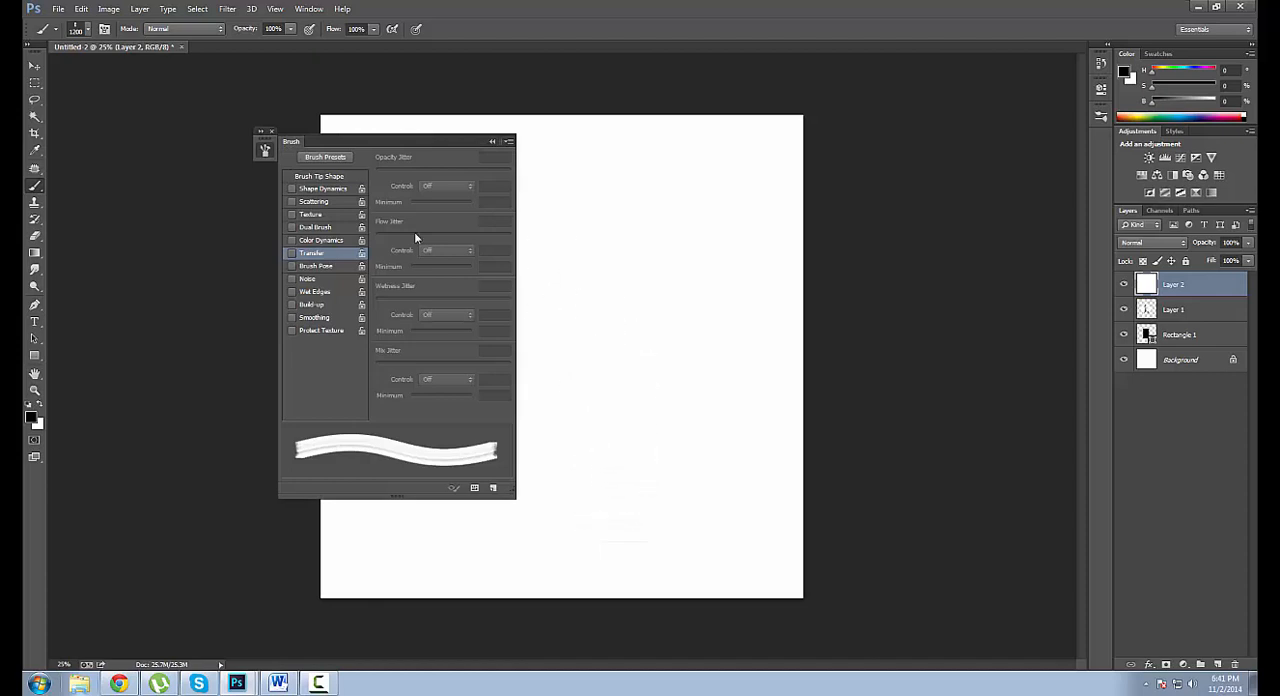
left_click(330, 189)
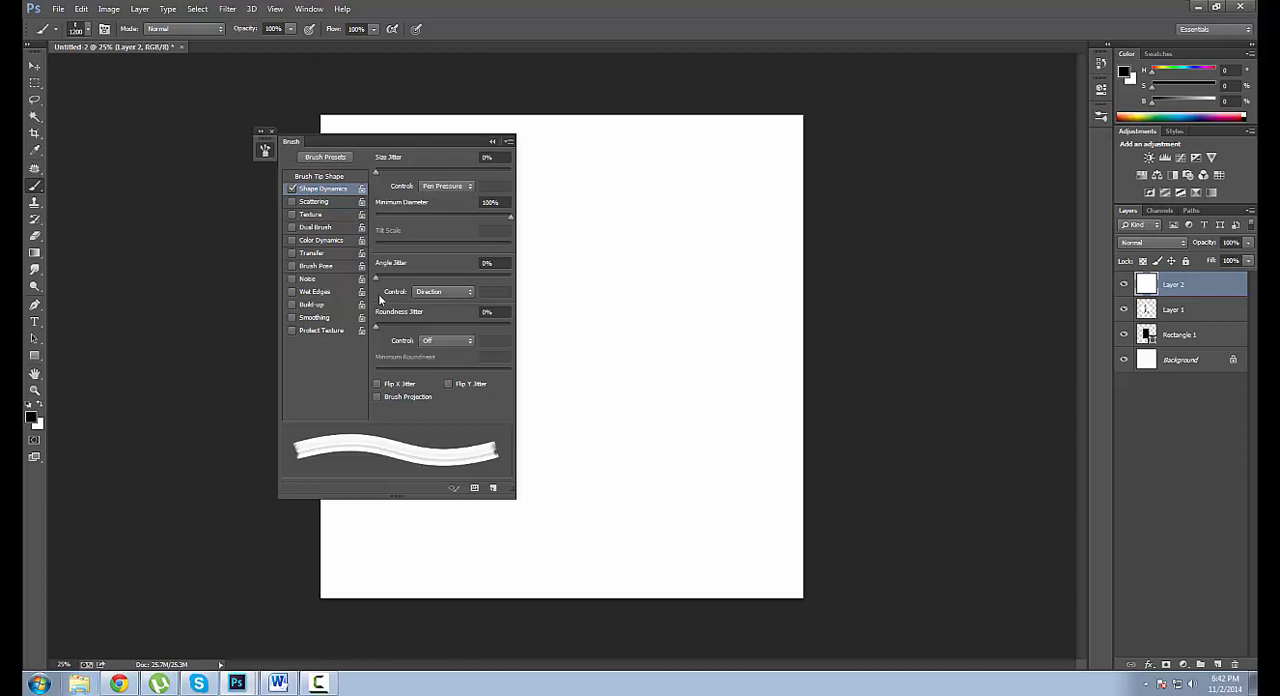
left_click(445, 186)
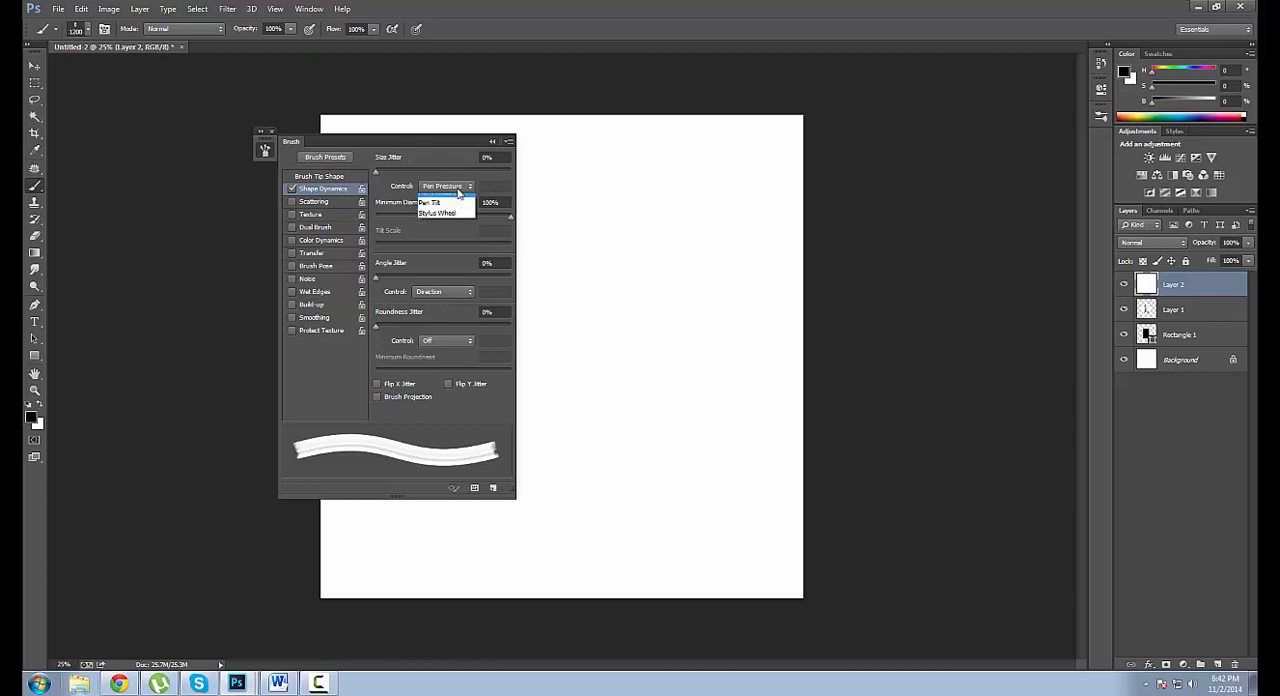
left_click(446, 199)
left_click(446, 188)
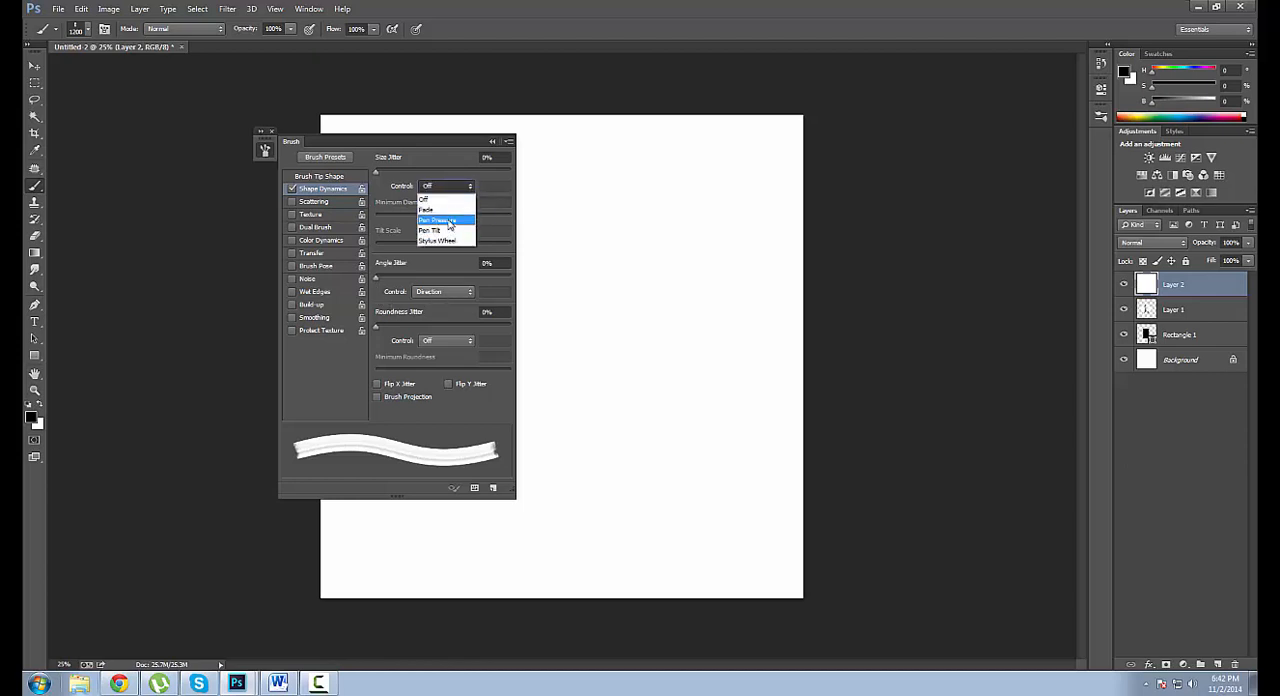
left_click(447, 220)
left_click(444, 292)
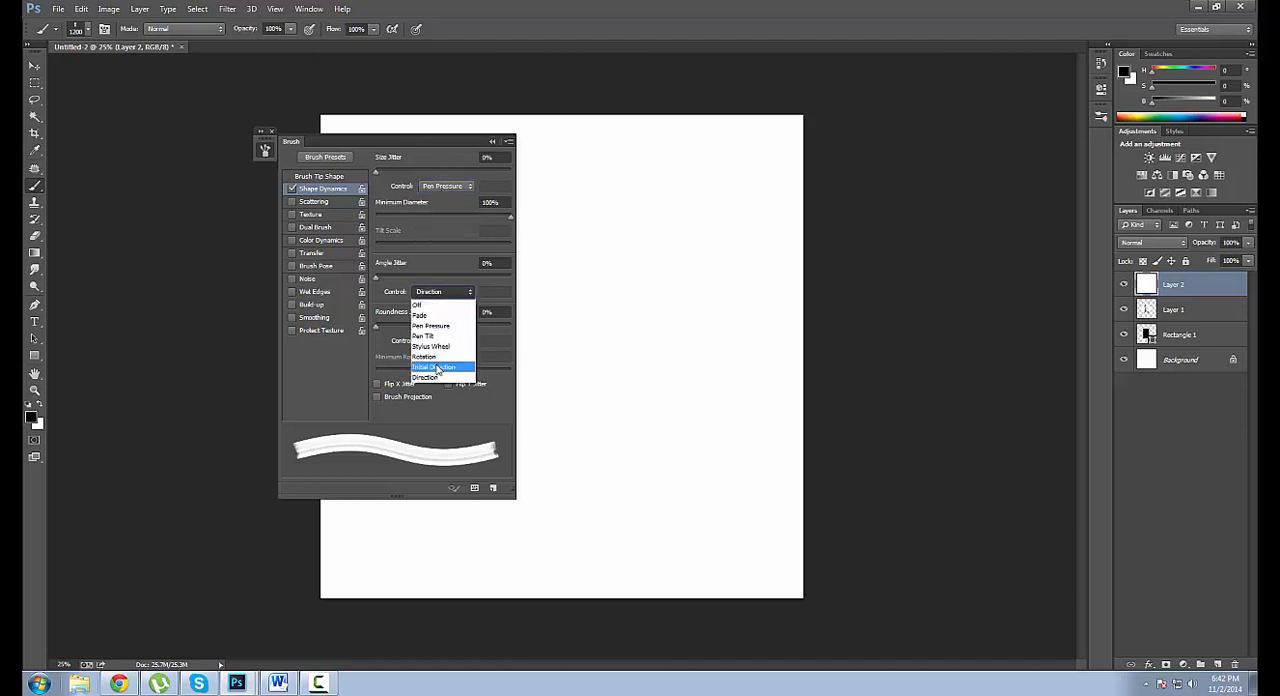
left_click(437, 374)
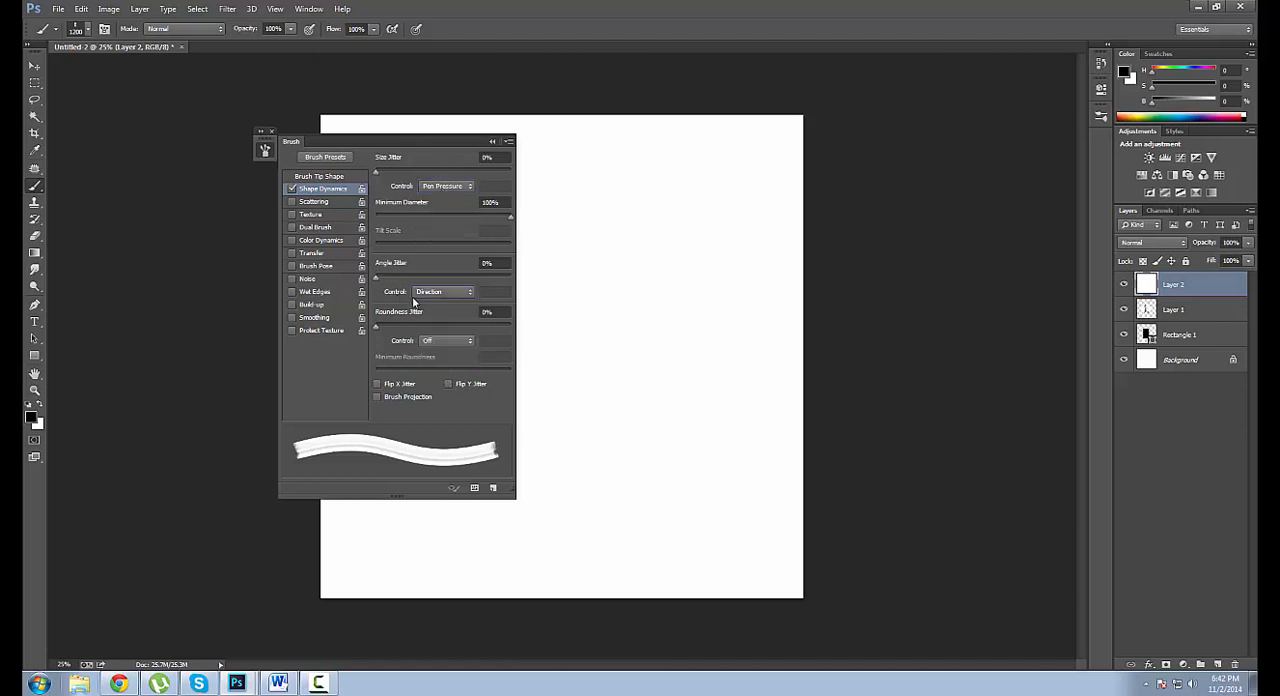
Enable Transfer for the gritty brush with its flow controlled by Pen Pressure, and collapse the brush settings.
left_click(315, 256)
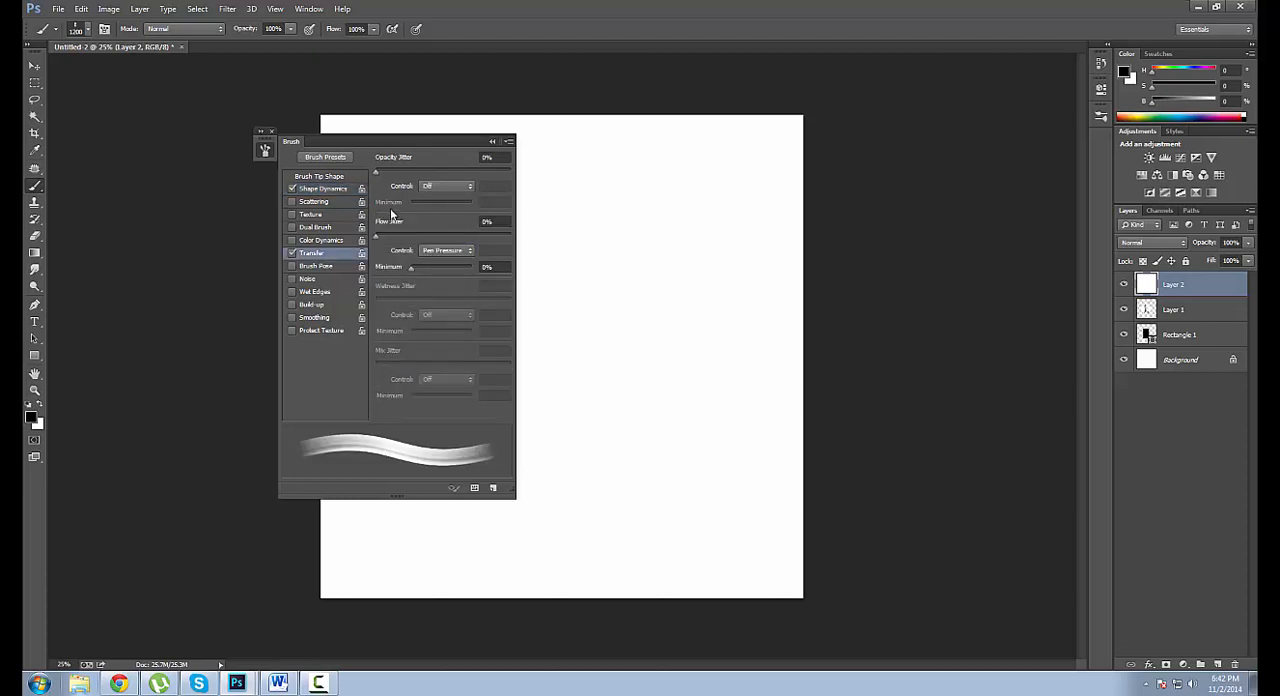
left_click(431, 252)
left_click(437, 279)
left_click(433, 187)
left_click(435, 189)
left_click(265, 149)
Reduce the gritty brush to 200 px and paint crossing diagonal test strokes on the canvas.
key("bracketleft")
key("bracketleft")
key("bracketleft")
key("bracketleft")
key("bracketleft")
key("bracketleft")
key("bracketleft")
key("bracketleft")
key("bracketleft")
key("bracketleft")
key("bracketleft")
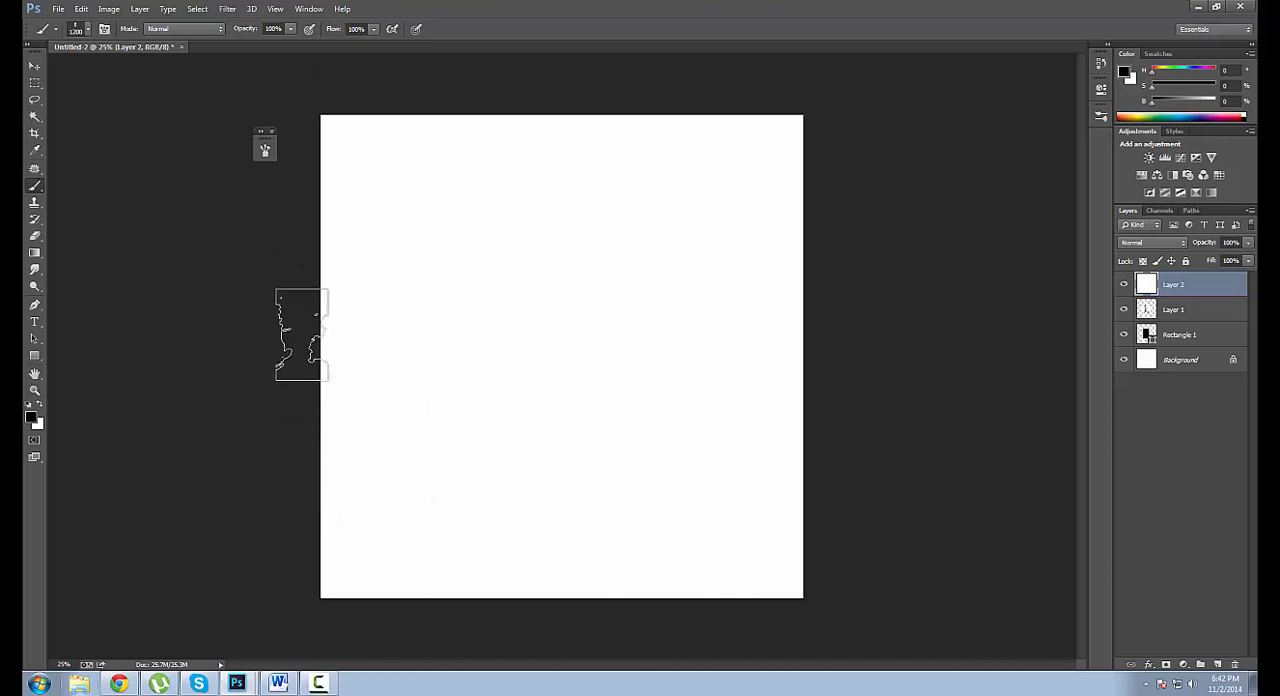
left_click_drag(440, 364, 575, 238)
left_click_drag(486, 376, 575, 240)
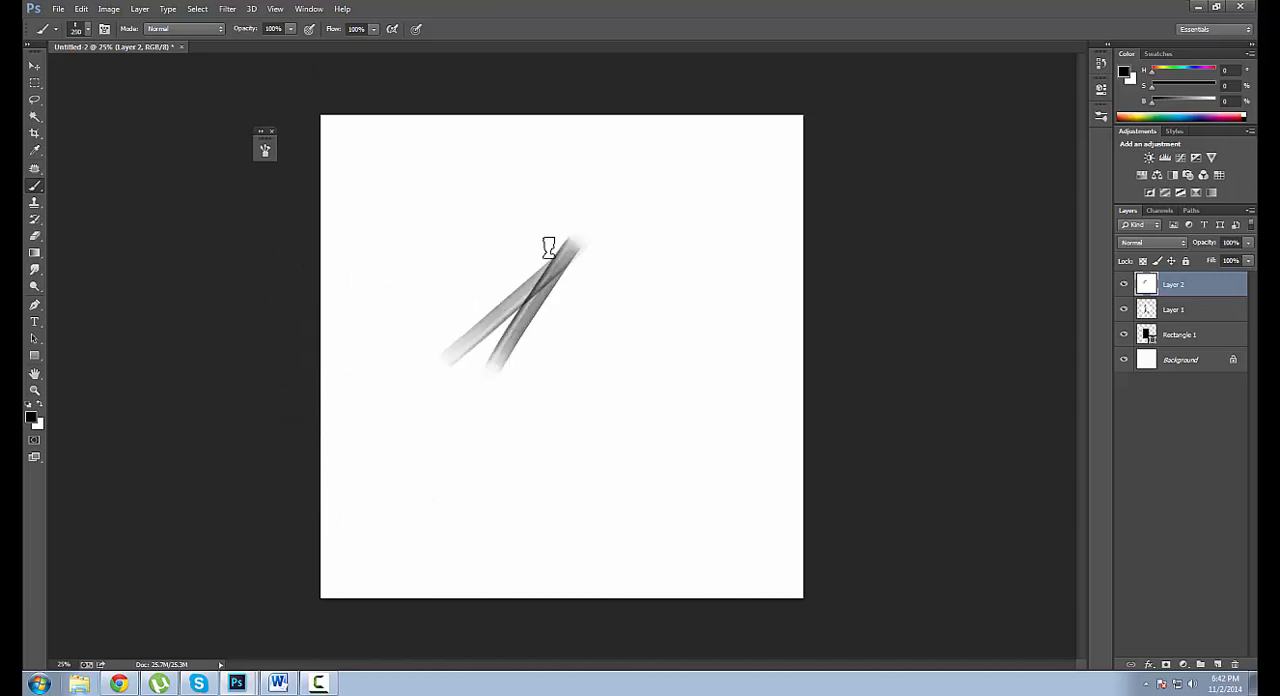
left_click_drag(490, 420, 540, 206)
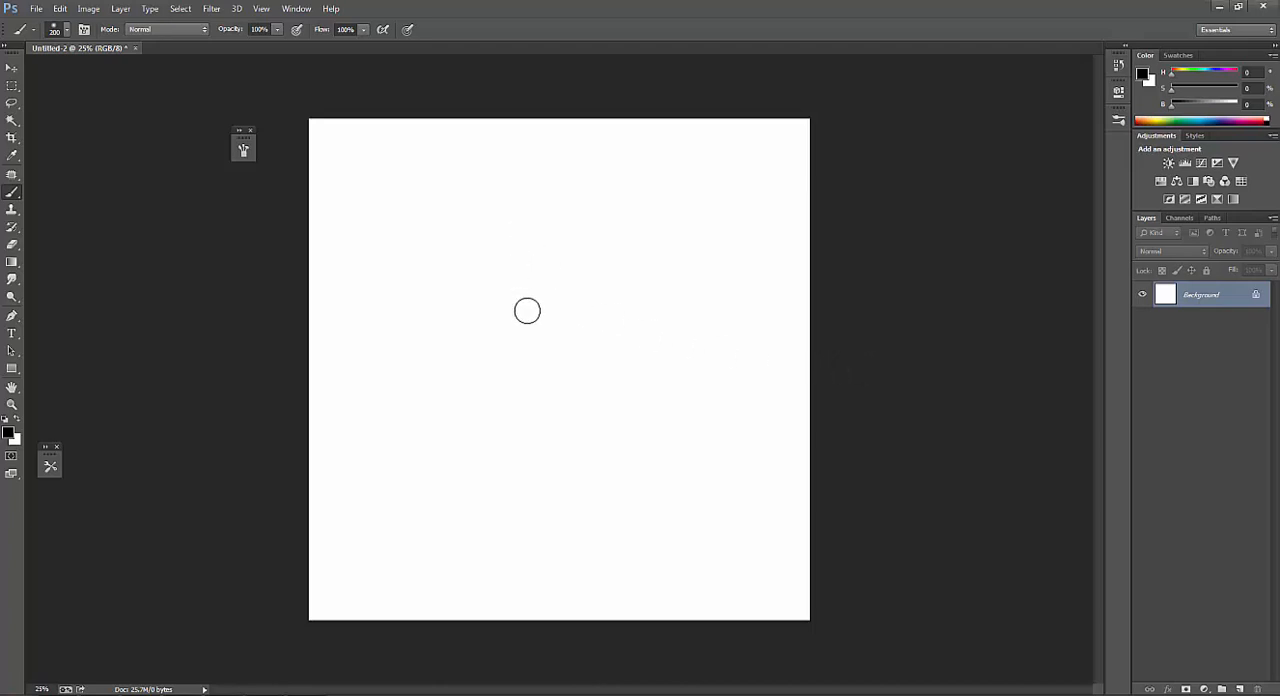
Enlarge the brush picker in the blank document, choose the textured 90 px tip and increase its size to 125 px.
key("bracketright")
right_click(514, 326)
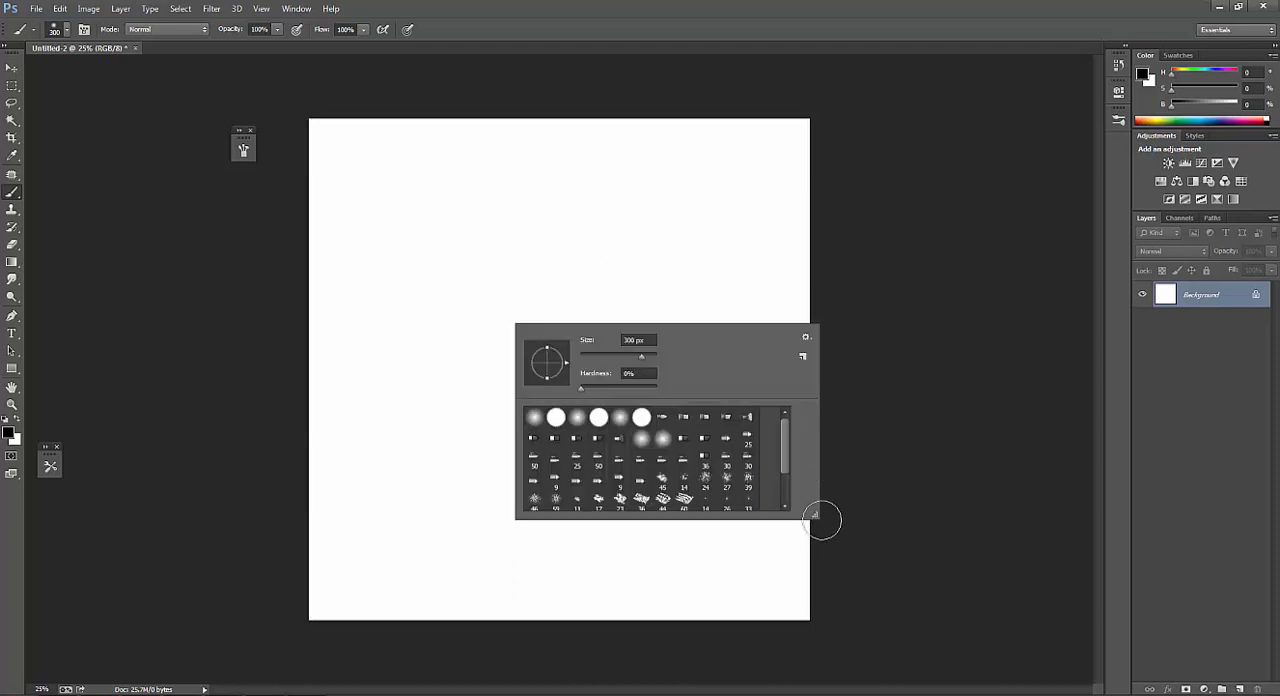
left_click_drag(815, 515, 817, 587)
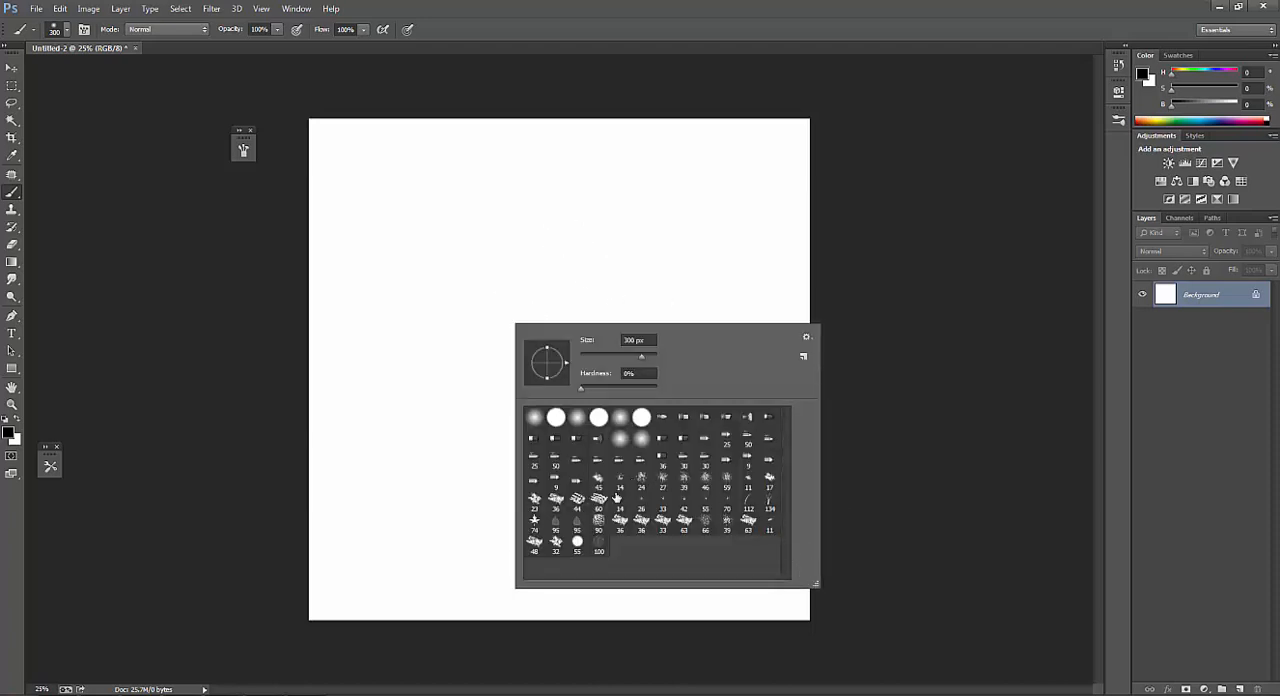
key("bracketright")
key("bracketright")
key("bracketright")
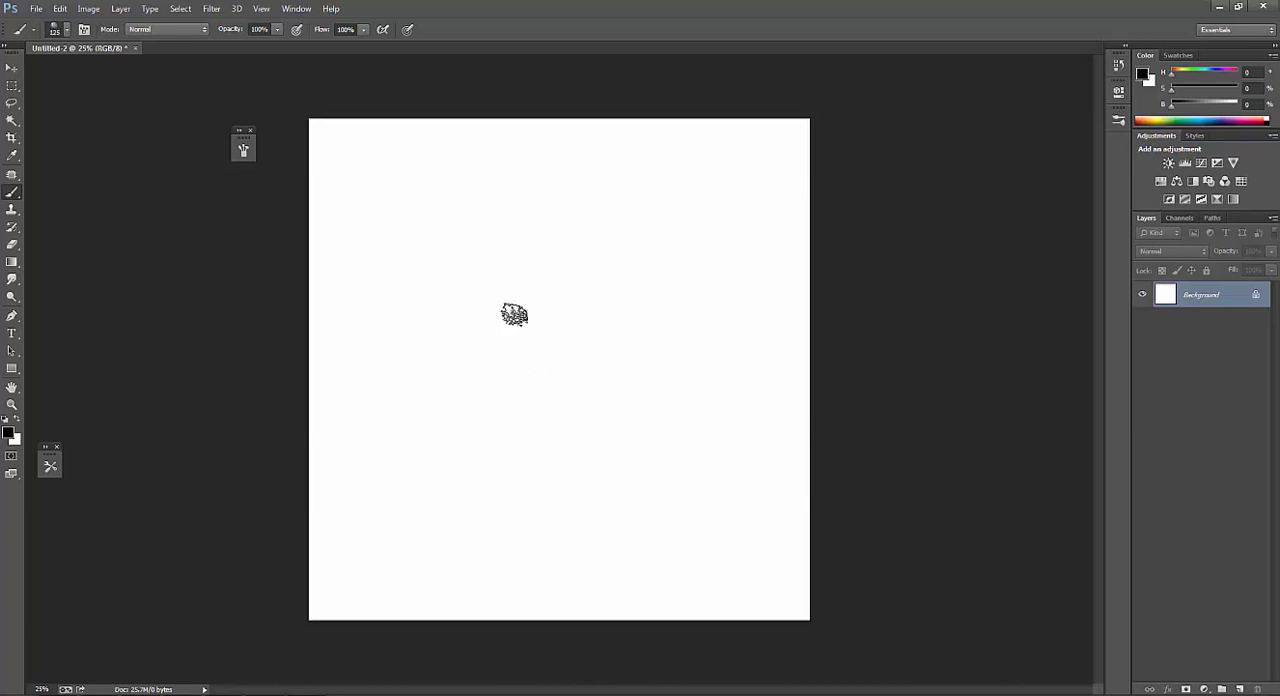
Paint a short vertical black stroke with the textured brush, trying it at 175 px and reducing it to 150 px.
left_click_drag(514, 286, 503, 364)
key("bracketright")
key("bracketright")
key("bracketright")
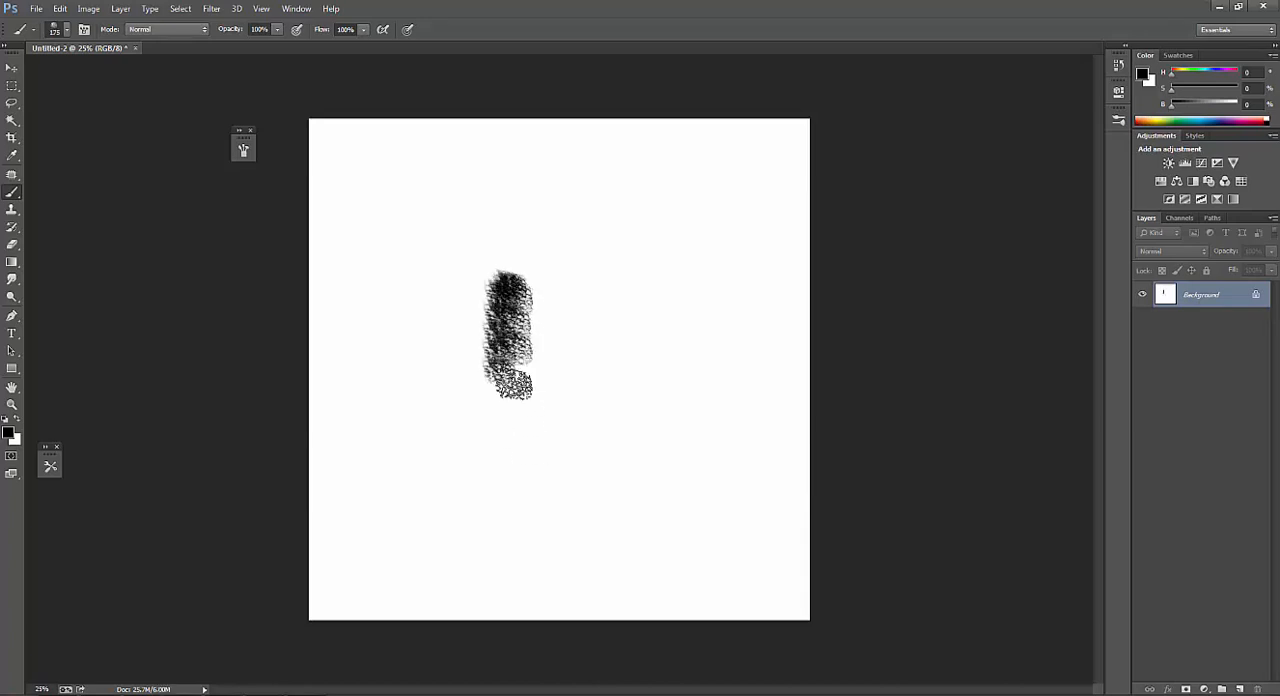
key("bracketleft")
key("bracketleft")
key("bracketleft")
Enable Scattering for the textured brush with 76% scatter and a count of 2, and turn on Transfer.
key("F5")
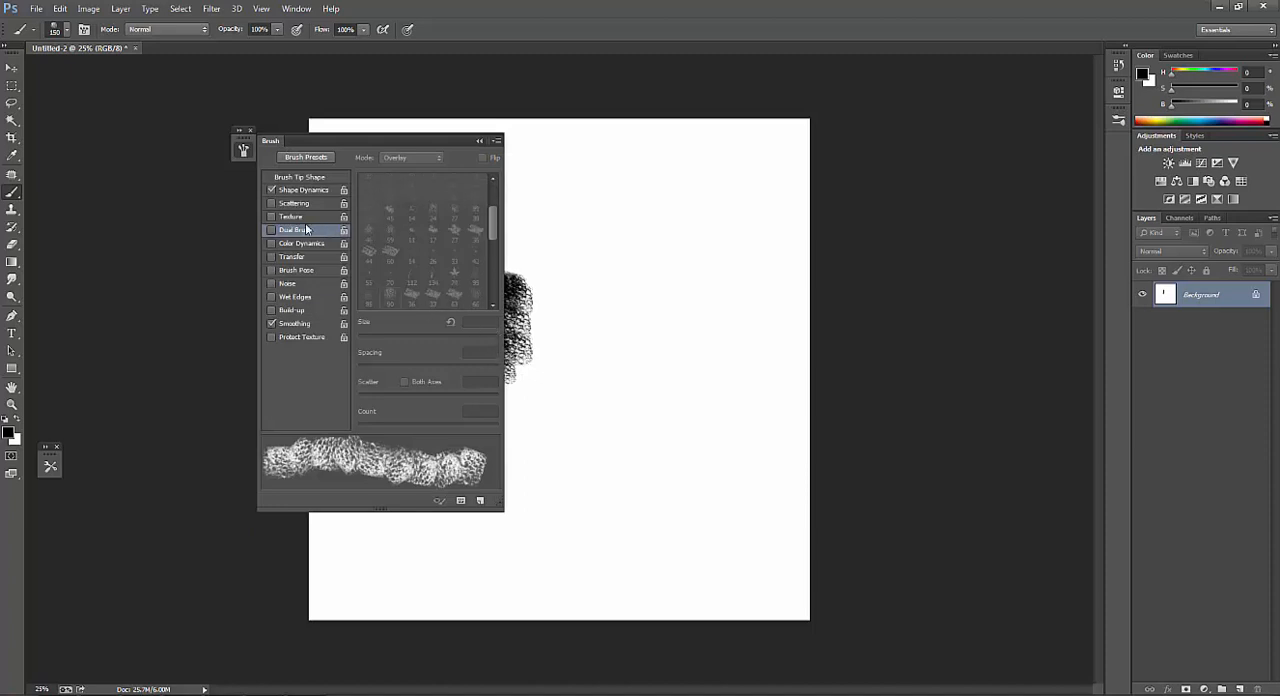
left_click(310, 190)
left_click(294, 203)
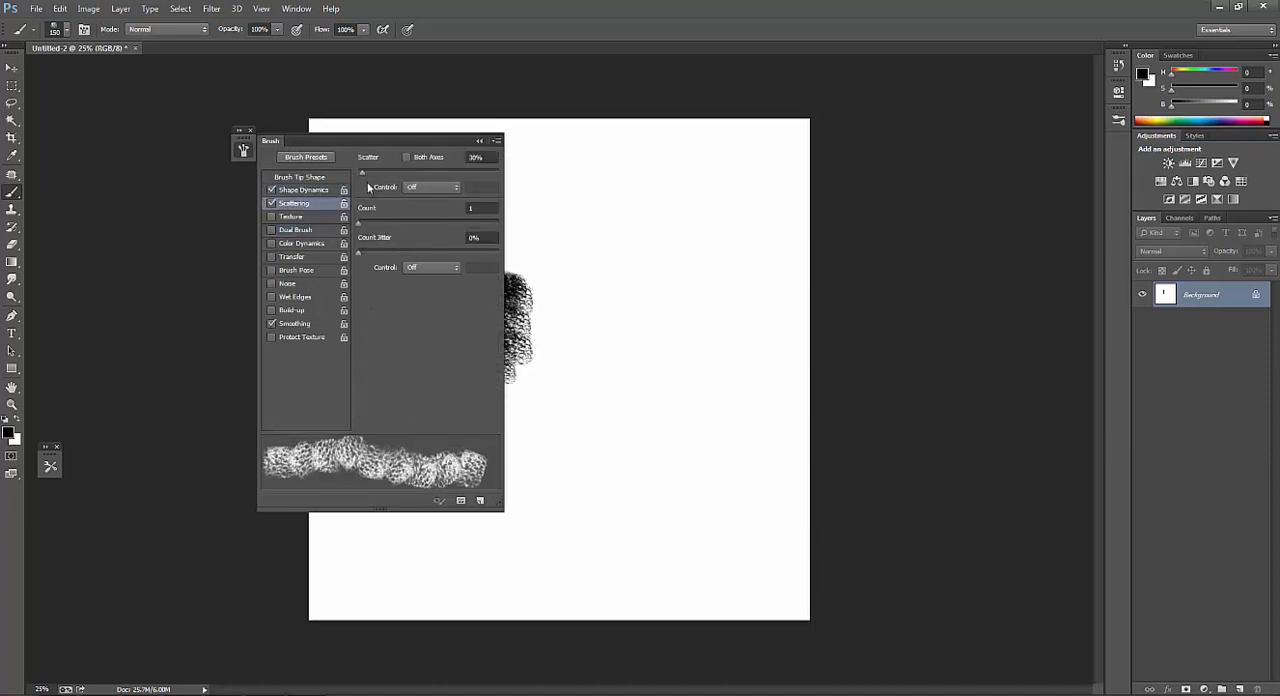
left_click_drag(362, 173, 368, 173)
left_click_drag(361, 221, 367, 224)
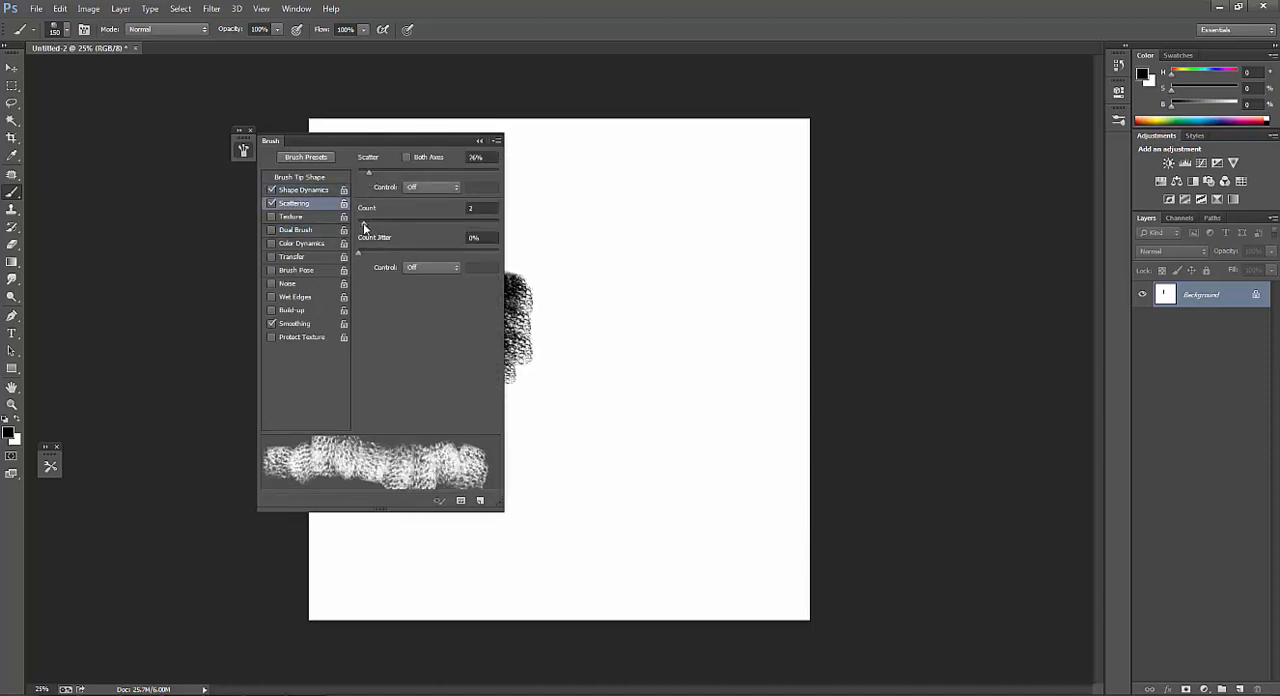
left_click(293, 257)
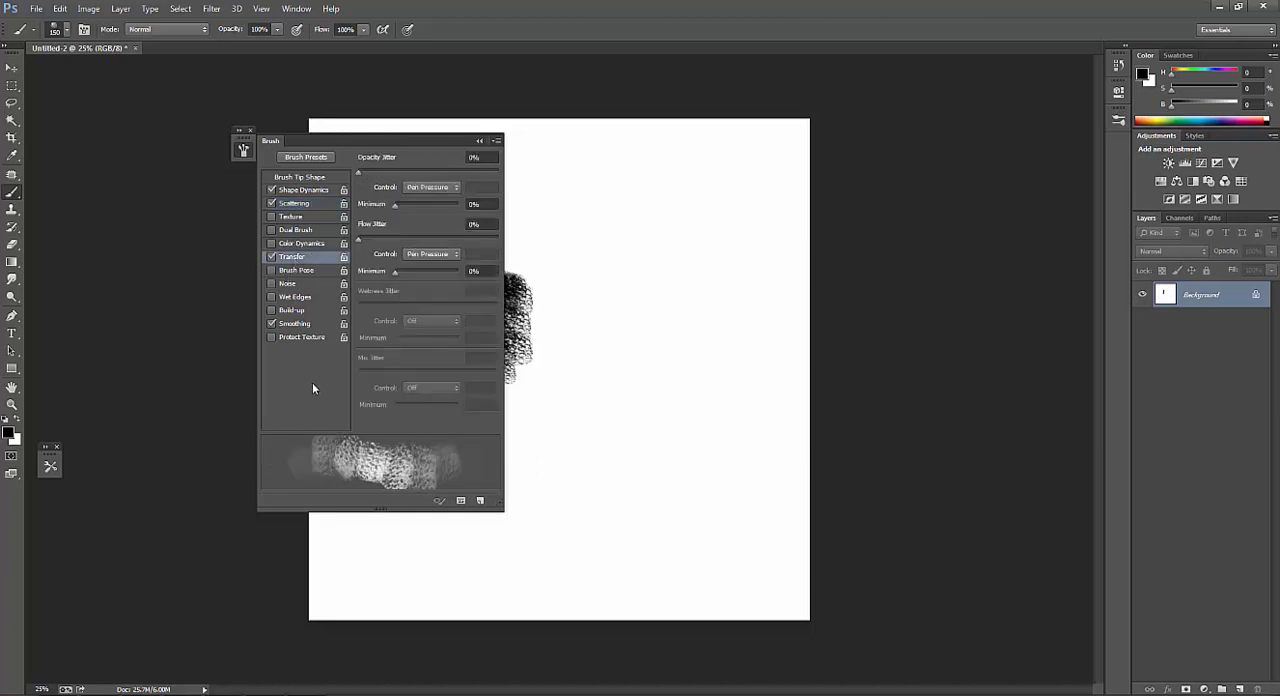
Paint soft, semi-transparent textured strokes below and beside the black stroke, and reduce the brush to 90 px.
mouse_move(507, 333)
left_mouse_down()
mouse_move(517, 418)
mouse_move(512, 346)
mouse_move(532, 419)
mouse_move(511, 368)
mouse_move(536, 412)
mouse_move(532, 359)
left_mouse_up()
key("bracketright")
key("bracketright")
key("bracketleft")
key("bracketleft")
key("bracketleft")
key("bracketleft")
key("bracketleft")
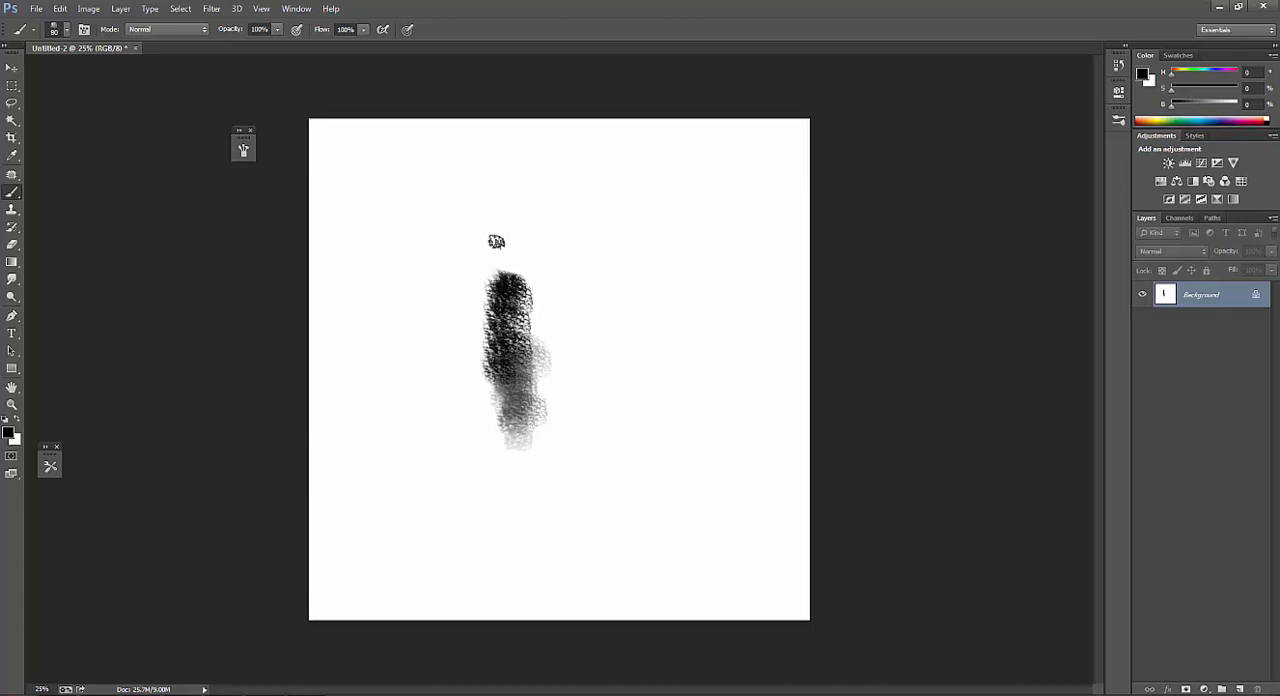
Build up soft gray texture above and along the right of the black stroke, varying the brush size up to 125 px.
mouse_move(490, 247)
left_mouse_down()
mouse_move(497, 263)
mouse_move(531, 248)
mouse_move(543, 269)
mouse_move(519, 335)
left_mouse_up()
key("bracketright")
key("bracketright")
mouse_move(502, 398)
left_mouse_down()
mouse_move(511, 440)
mouse_move(549, 407)
mouse_move(566, 446)
mouse_move(555, 438)
mouse_move(561, 318)
mouse_move(563, 462)
mouse_move(544, 317)
left_mouse_up()
key("bracketright")
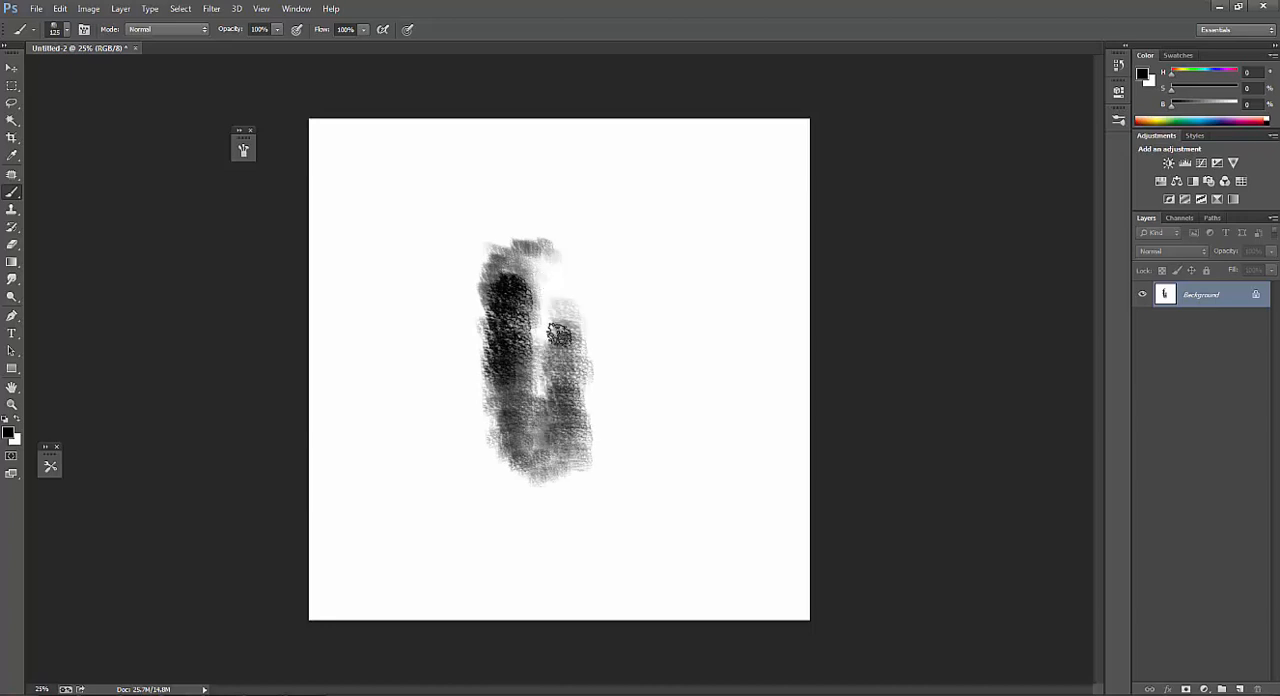
left_click_drag(547, 266, 561, 436)
key("bracketleft")
mouse_move(552, 326)
left_mouse_down()
mouse_move(545, 408)
mouse_move(509, 419)
left_mouse_up()
Turn off Transfer for the textured brush.
key("F5")
left_click(271, 258)
key("F5")
Darken the painted shape's left and lower edges using sampled dark tones, enlarging the textured brush to 175 px.
key("bracketleft")
mouse_move(493, 360)
left_mouse_down()
mouse_move(489, 397)
mouse_move(521, 407)
mouse_move(528, 380)
mouse_move(508, 387)
mouse_move(504, 414)
mouse_move(490, 339)
mouse_move(495, 439)
left_mouse_up()
left_click(528, 384, "alt")
left_click(490, 370, "alt")
mouse_move(485, 326)
left_mouse_down()
mouse_move(502, 456)
mouse_move(543, 457)
mouse_move(514, 432)
mouse_move(538, 450)
mouse_move(514, 437)
mouse_move(528, 476)
mouse_move(546, 466)
left_mouse_up()
key("bracketright")
key("bracketright")
key("bracketright")
left_click(540, 428, "alt")
key("bracketright")
left_click(496, 396, "alt")
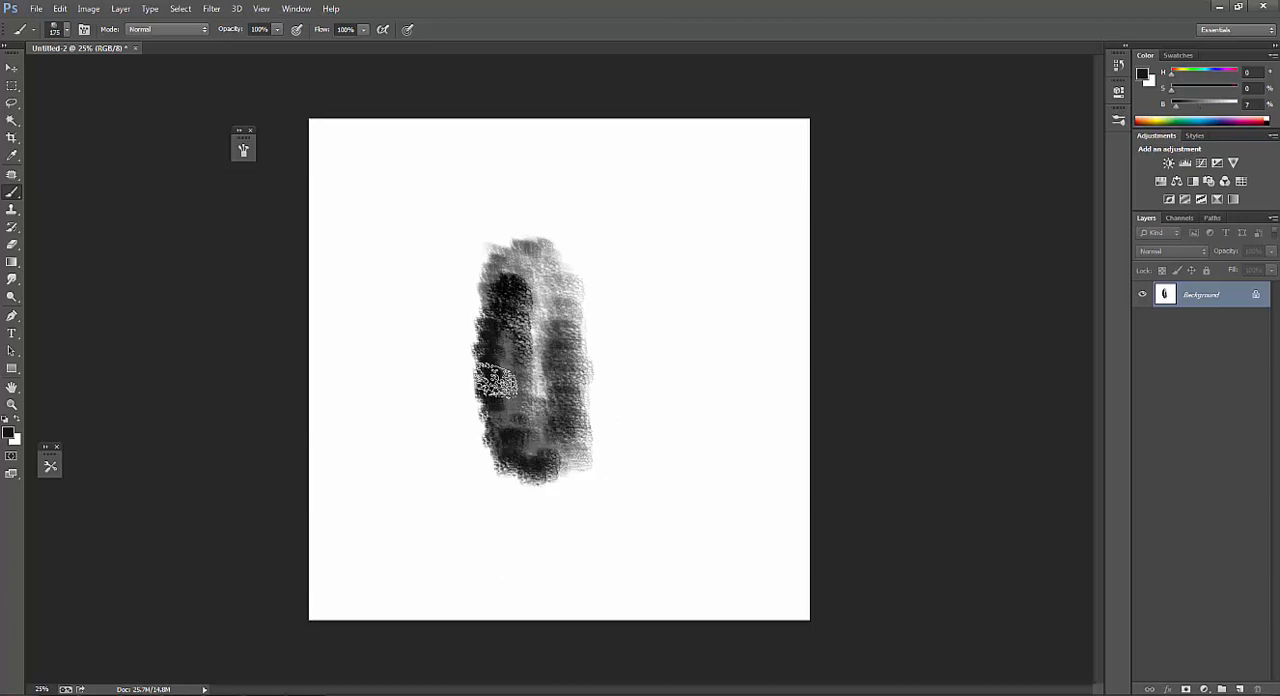
Reselect the textured 90 px tip, add gray dabs in the shape's centre and enlarge the brush to 150 px.
right_click(506, 395)
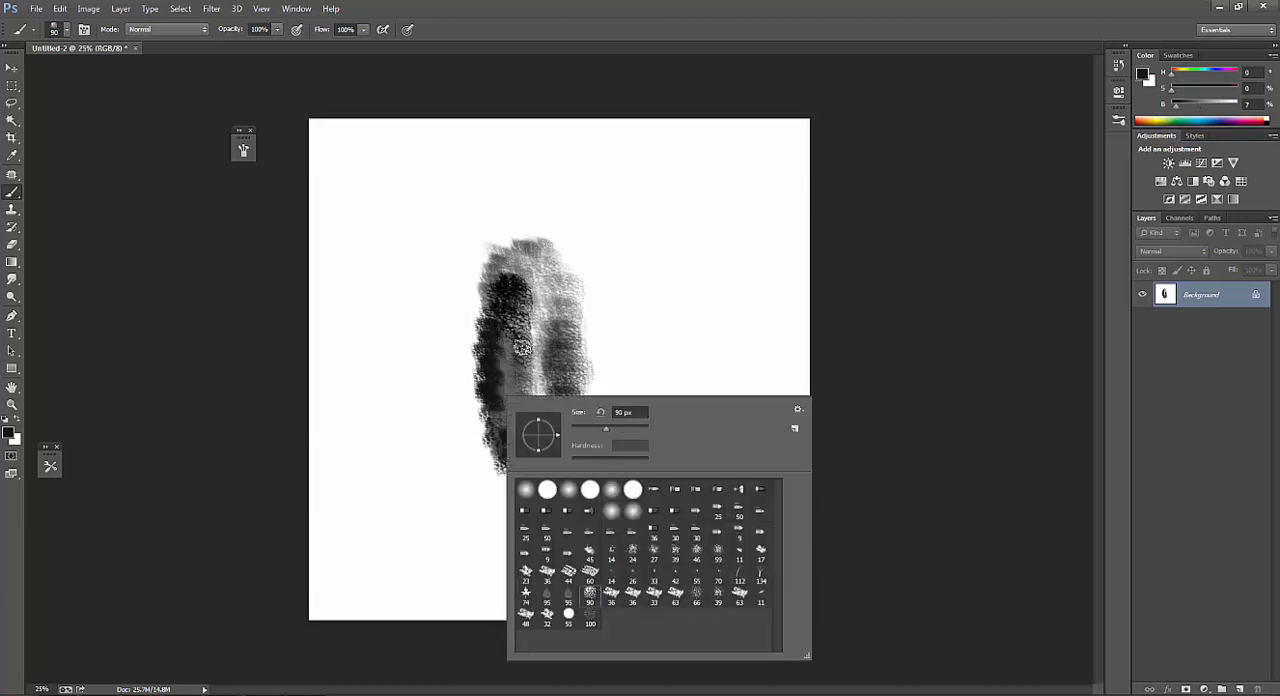
mouse_move(522, 347)
left_mouse_down()
mouse_move(519, 418)
mouse_move(542, 383)
mouse_move(517, 362)
left_mouse_up()
key("bracketright")
key("bracketright")
key("bracketright")
left_click(539, 387, "alt")
left_click(520, 307, "alt")
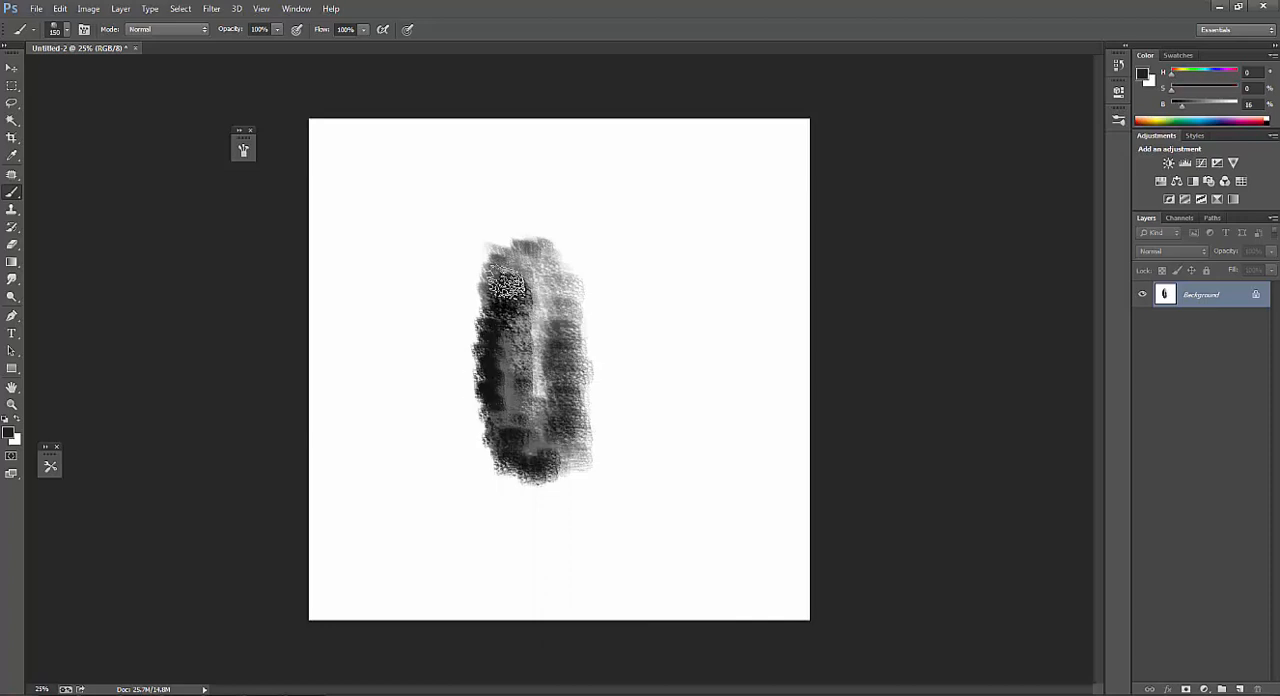
Darken the shape's upper left side and top with sampled near-black at 125 px, and reduce the brush to 80 px.
mouse_move(507, 285)
left_mouse_down()
mouse_move(494, 409)
mouse_move(494, 366)
left_mouse_up()
left_click(510, 290, "alt")
key("bracketleft")
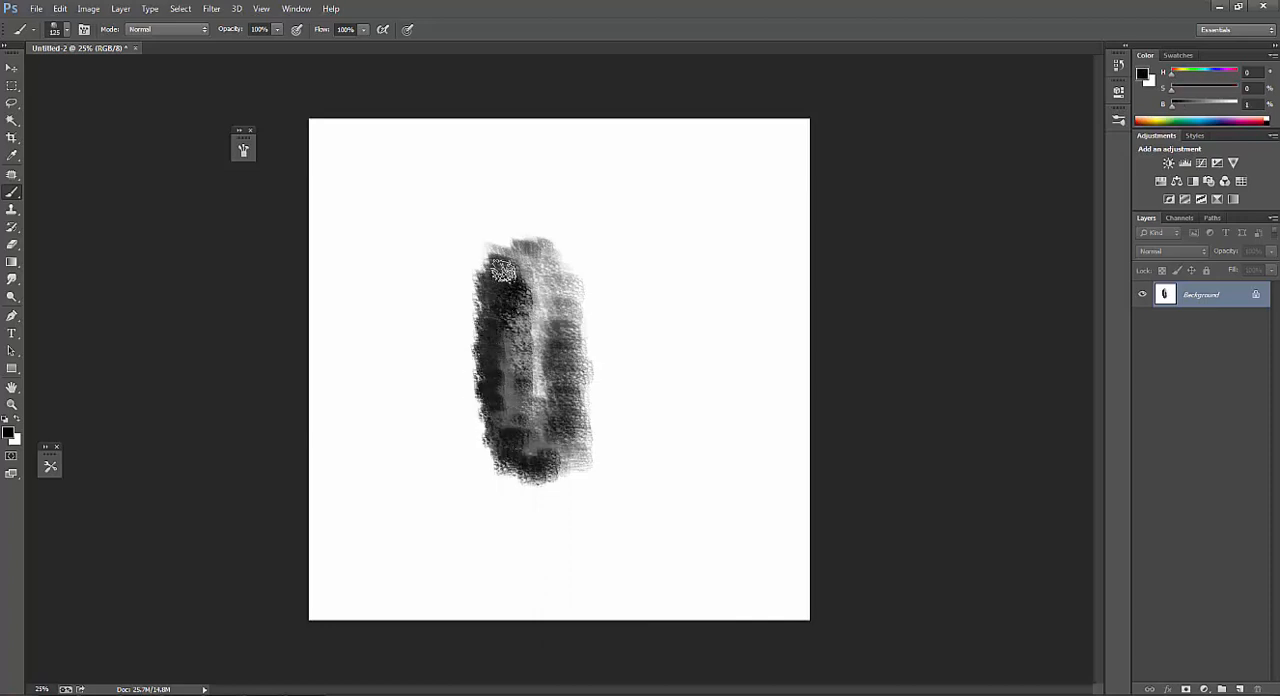
left_click_drag(502, 270, 551, 269)
key("bracketleft")
key("bracketleft")
key("bracketleft")
Choose the 63 px brush preset, enlarge it to 100 px and paint a short vertical black bar in the shape's centre.
right_click(536, 298)
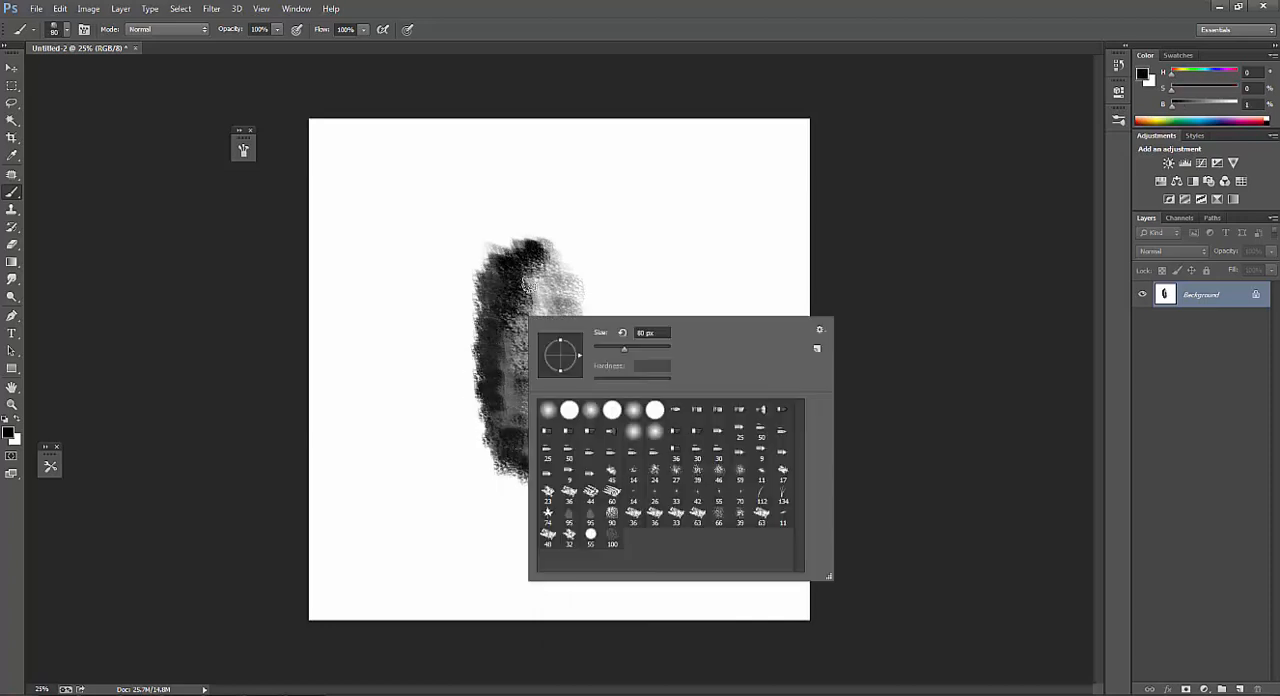
double_click(699, 515)
key("bracketright")
left_click_drag(530, 298, 528, 343)
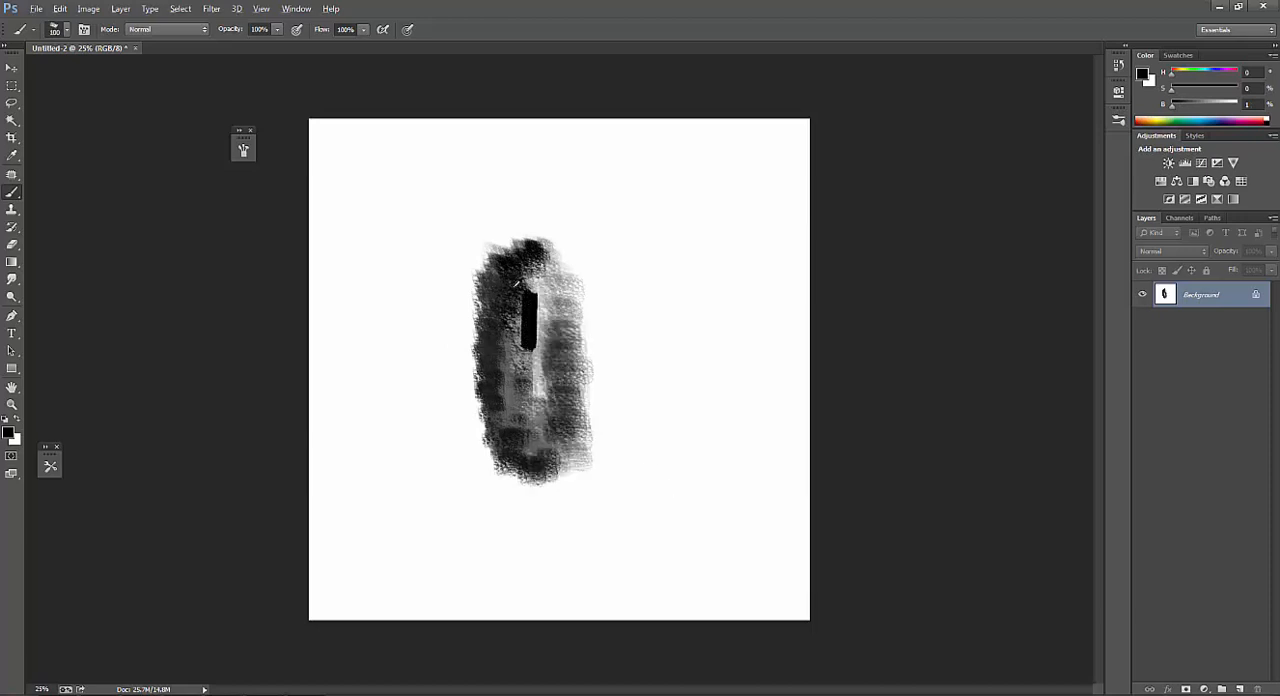
Undo the black bar, try the 66 px brush preset with a short stroke near the shape's top, and undo that stroke.
key("ctrl+z")
right_click(530, 302)
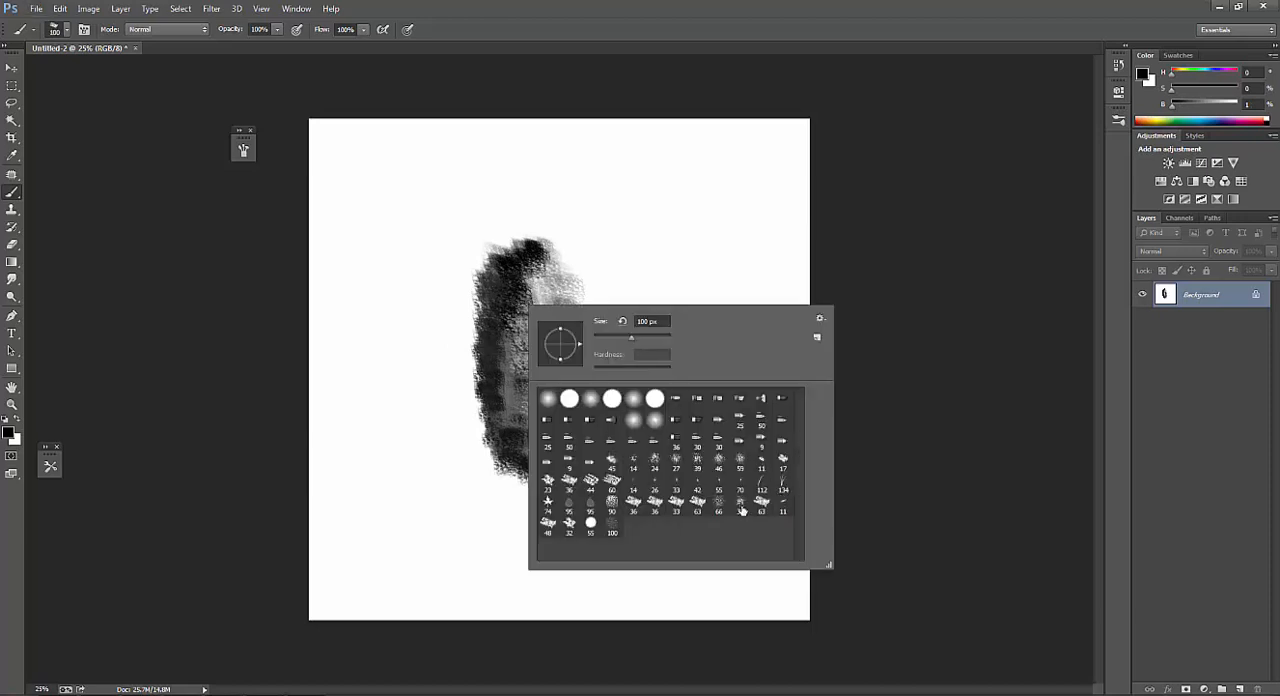
double_click(722, 512)
left_click_drag(537, 256, 552, 294)
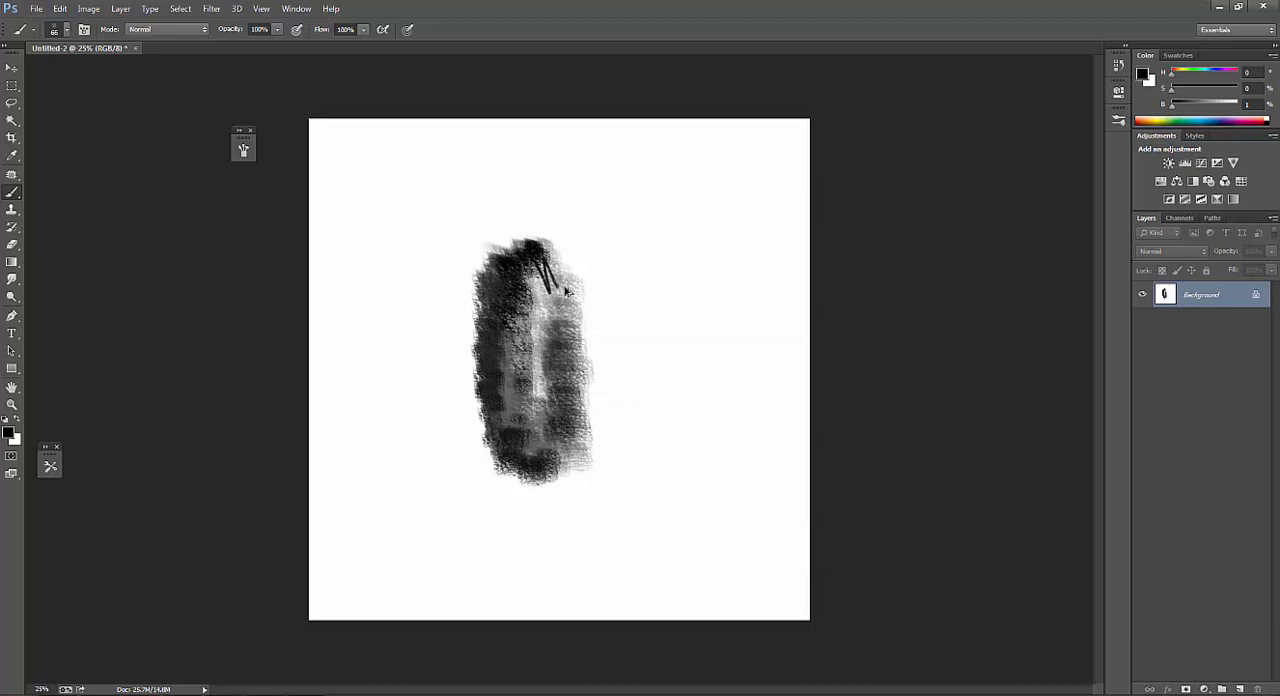
key("ctrl+z")
Choose a textured brush preset, enlarge it and paint a near-black stroke down the right half of the shape.
right_click(546, 312)
double_click(769, 478)
key("bracketright")
key("bracketright")
key("bracketright")
key("bracketright")
key("bracketright")
key("bracketright")
mouse_move(545, 256)
left_mouse_down()
mouse_move(559, 284)
mouse_move(532, 247)
mouse_move(512, 251)
mouse_move(572, 288)
mouse_move(583, 373)
mouse_move(556, 261)
mouse_move(555, 375)
mouse_move(532, 241)
mouse_move(527, 270)
mouse_move(551, 313)
mouse_move(534, 271)
mouse_move(295, 48)
mouse_move(578, 350)
mouse_move(529, 268)
mouse_move(541, 265)
mouse_move(561, 346)
left_mouse_up()
key("ctrl+z")
key("3")
key("bracketleft")
left_click_drag(552, 285, 558, 390)
Enlarge the brush to 150 px and paint a sampled gray over the light central strip at 62% opacity.
key("bracketright")
key("bracketright")
key("bracketright")
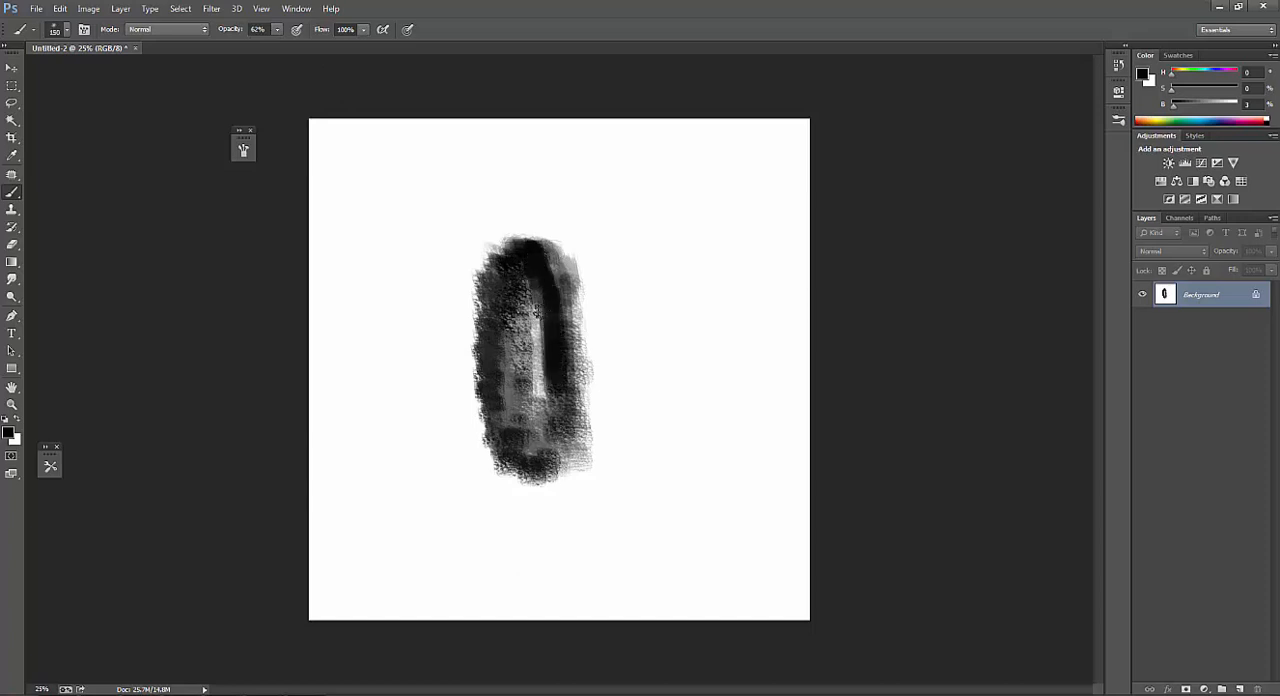
left_click(533, 295, "alt")
left_click_drag(537, 302, 553, 459)
left_click(541, 285, "alt")
key("bracketright")
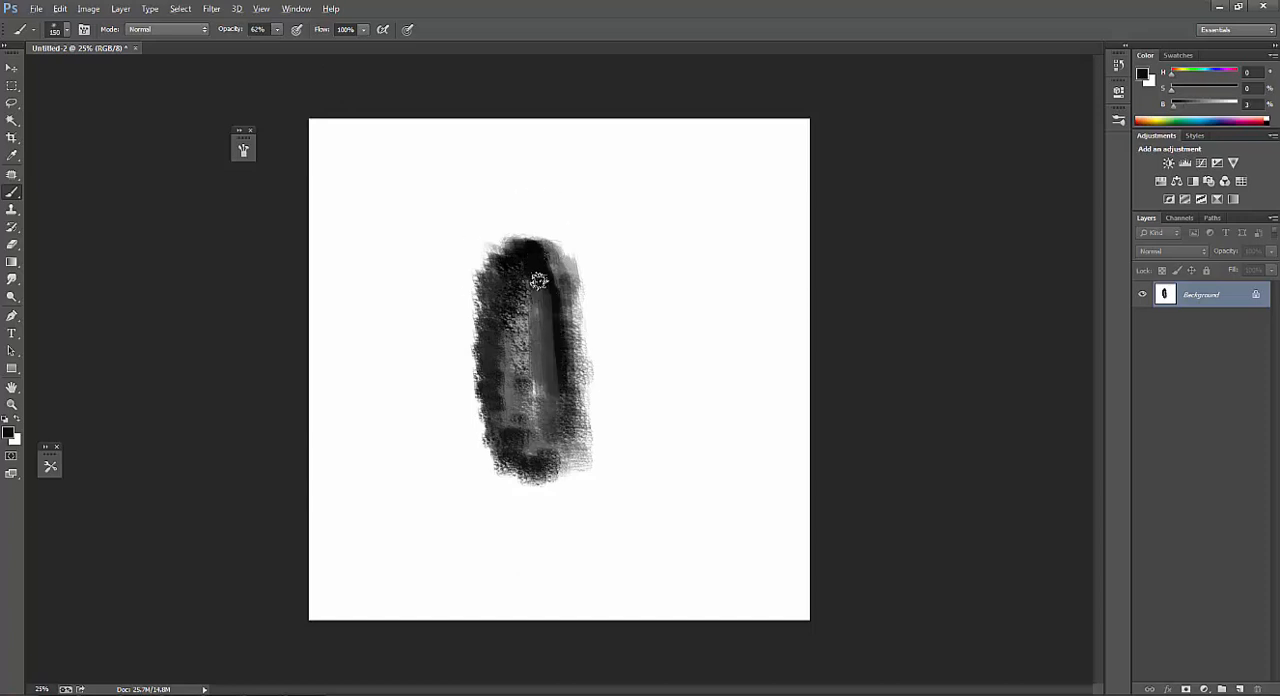
Darken the upper part of the central strip with sampled near-black and reduce the brush to 125 px.
mouse_move(537, 281)
left_mouse_down()
mouse_move(542, 377)
mouse_move(561, 324)
mouse_move(544, 300)
mouse_move(560, 404)
left_mouse_up()
key("bracketleft")
key("bracketleft")
key("bracketleft")
key("bracketright")
left_click_drag(561, 333, 557, 390)
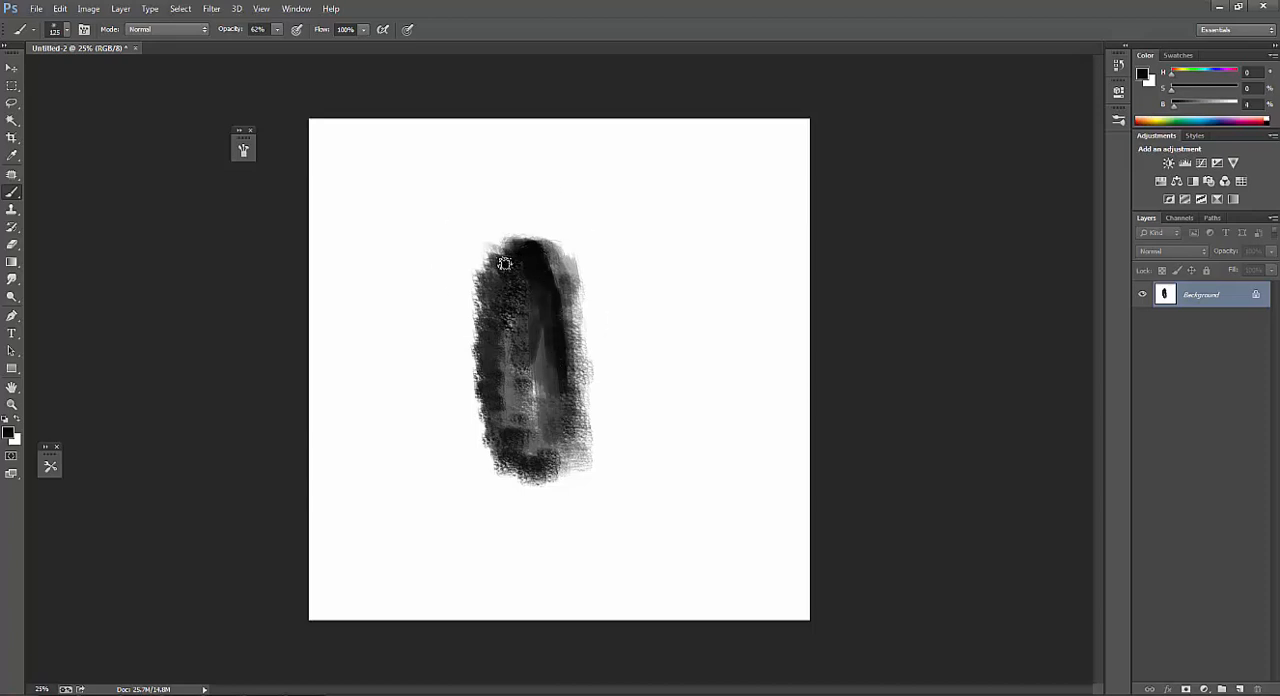
Paint sampled near-black over the shape's left side, bottom and lower right edge, enlarging the brush to 175 px.
mouse_move(497, 263)
left_mouse_down()
mouse_move(496, 432)
mouse_move(489, 316)
mouse_move(491, 344)
mouse_move(512, 253)
mouse_move(501, 271)
mouse_move(494, 263)
mouse_move(533, 260)
mouse_move(504, 314)
mouse_move(490, 441)
mouse_move(527, 469)
mouse_move(517, 422)
mouse_move(519, 441)
mouse_move(523, 414)
mouse_move(535, 428)
mouse_move(534, 401)
mouse_move(523, 387)
mouse_move(550, 370)
mouse_move(520, 436)
mouse_move(534, 256)
mouse_move(515, 395)
mouse_move(535, 419)
mouse_move(504, 447)
mouse_move(522, 470)
mouse_move(535, 470)
mouse_move(561, 407)
mouse_move(552, 462)
mouse_move(568, 361)
mouse_move(571, 397)
left_mouse_up()
left_click(496, 264, "alt")
key("bracketright")
left_click(522, 433, "alt")
left_click(532, 260, "alt")
key("bracketright")
key("bracketleft")
key("bracketleft")
key("bracketleft")
key("bracketright")
key("bracketright")
key("bracketright")
key("bracketright")
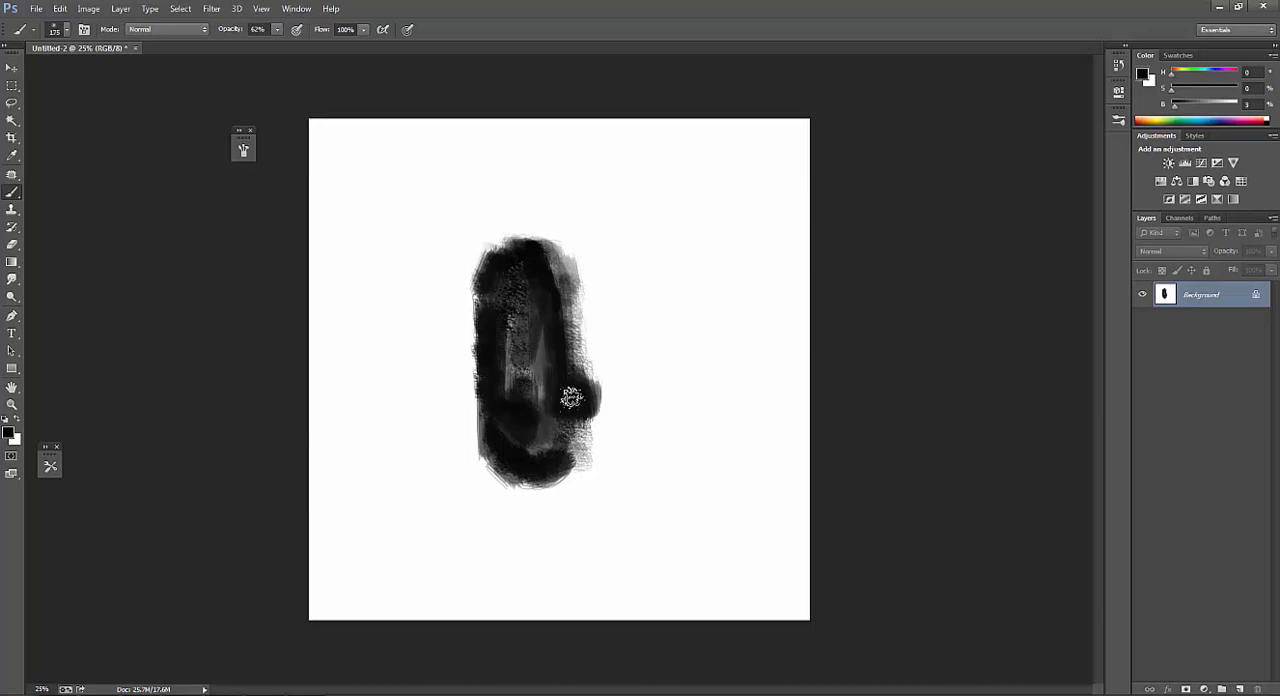
Extend the near-black paint along the shape's lower right side and reduce the brush to 150 px.
left_click_drag(559, 350, 579, 412)
key("bracketleft")
key("bracketleft")
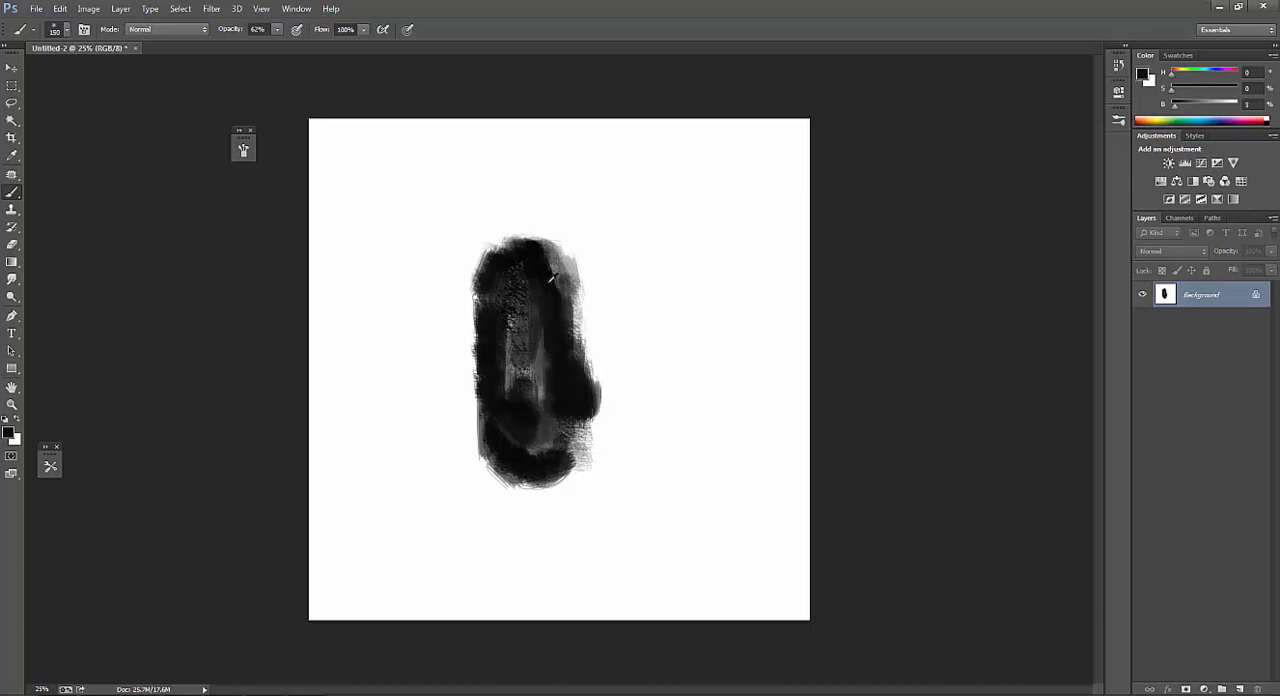
Paint sampled gray down the upper right side, then set the brush to 80 px at 40% opacity.
left_click(560, 275, "alt")
left_click_drag(565, 281, 570, 342)
left_click(563, 369, "alt")
key("bracketleft")
key("bracketleft")
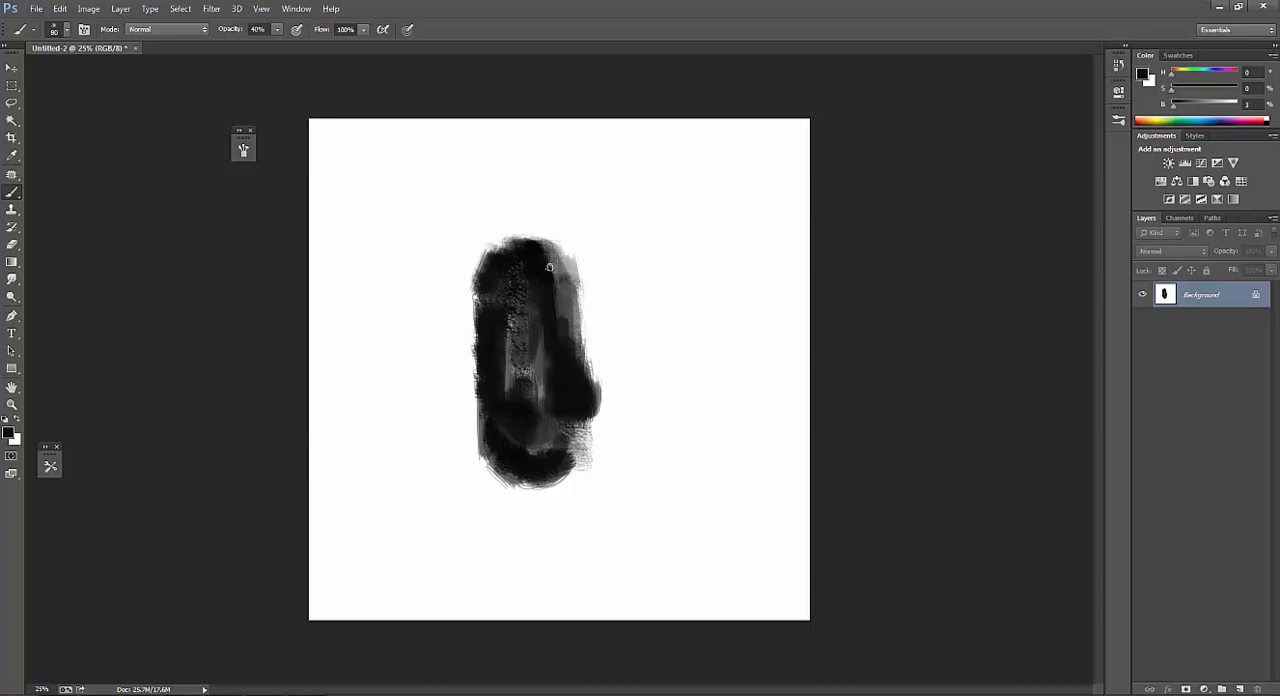
Dab white at 40% opacity near the shape's top to make gray spots, and enlarge the brush to 100 px.
key("x")
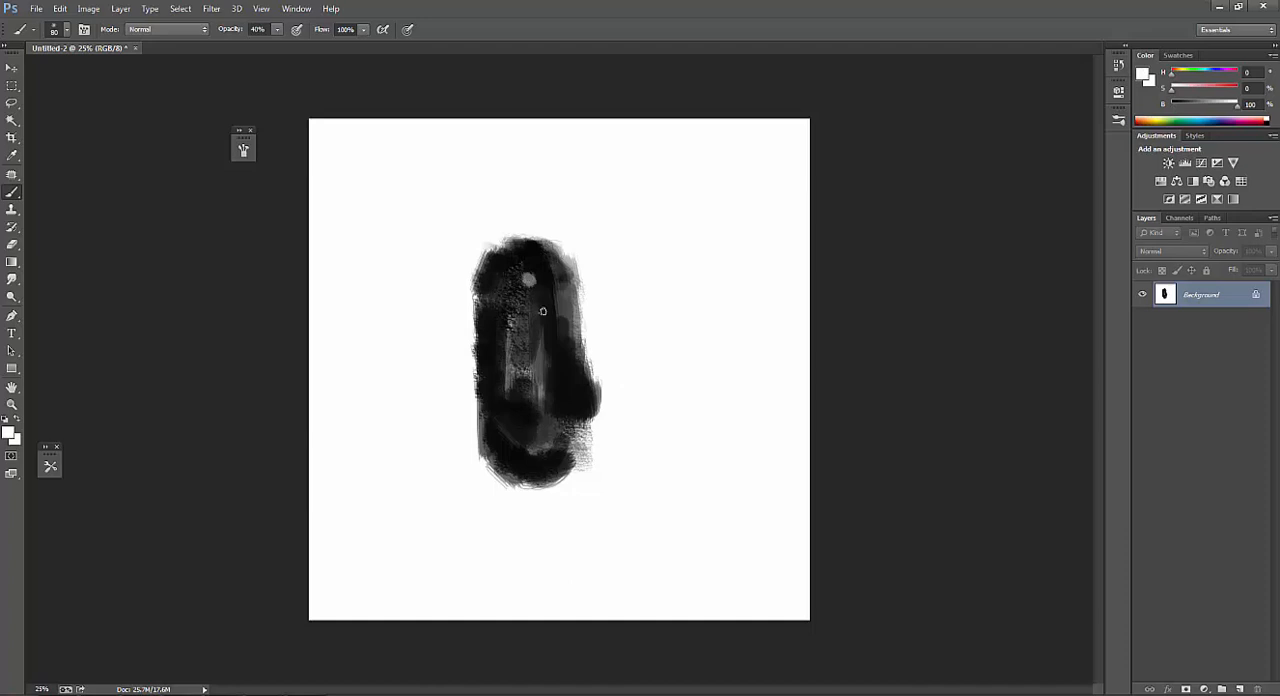
left_click(530, 252, "alt")
key("bracketright")
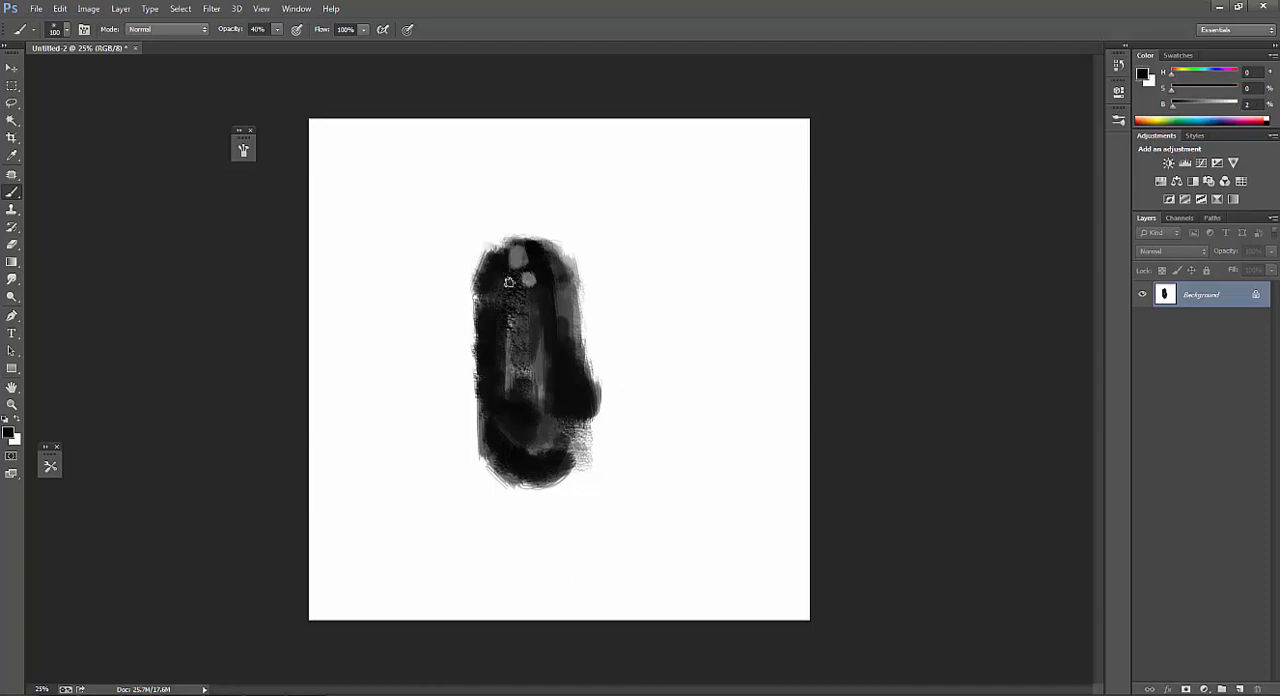
Choose the 44 px brush preset and stamp sampled white and dark marks near the shape's top, enlarging the brush to 150 px.
right_click(523, 313)
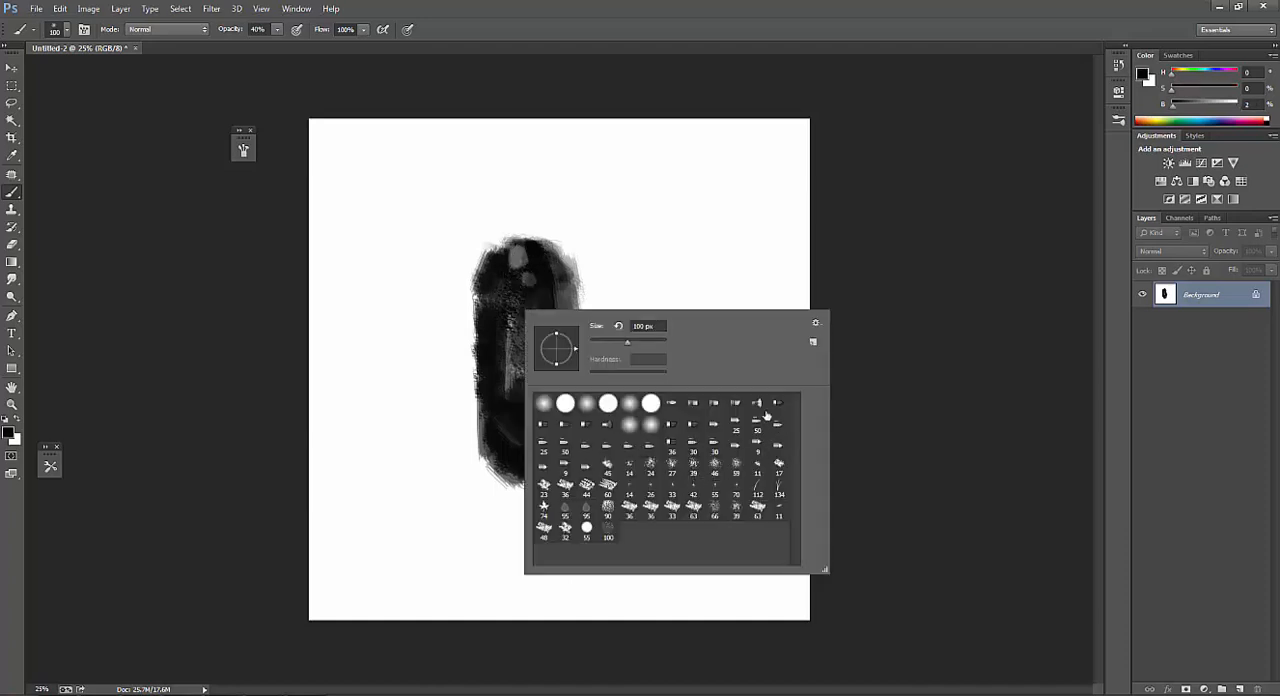
double_click(587, 489)
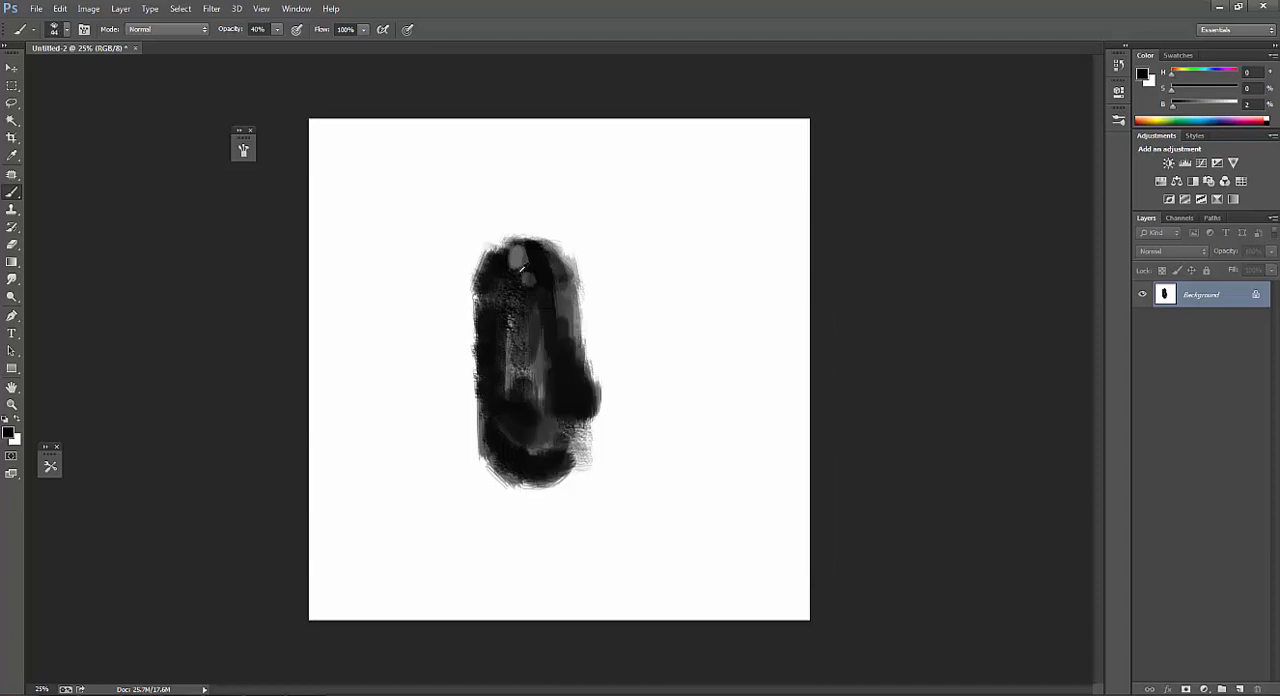
left_click(584, 244, "alt")
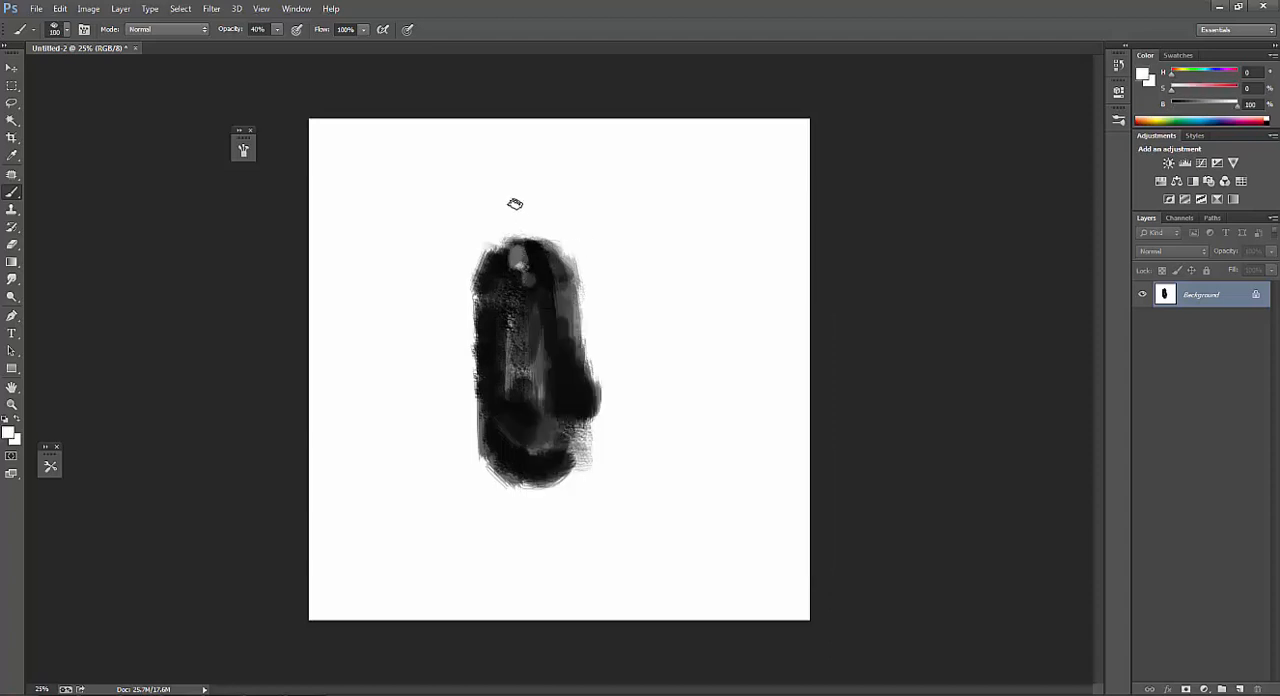
mouse_move(518, 272)
left_mouse_down()
mouse_move(505, 267)
mouse_move(514, 288)
left_mouse_up()
left_click(539, 255, "alt")
key("bracketright")
key("bracketright")
left_click(527, 271, "alt")
left_click(505, 270, "alt")
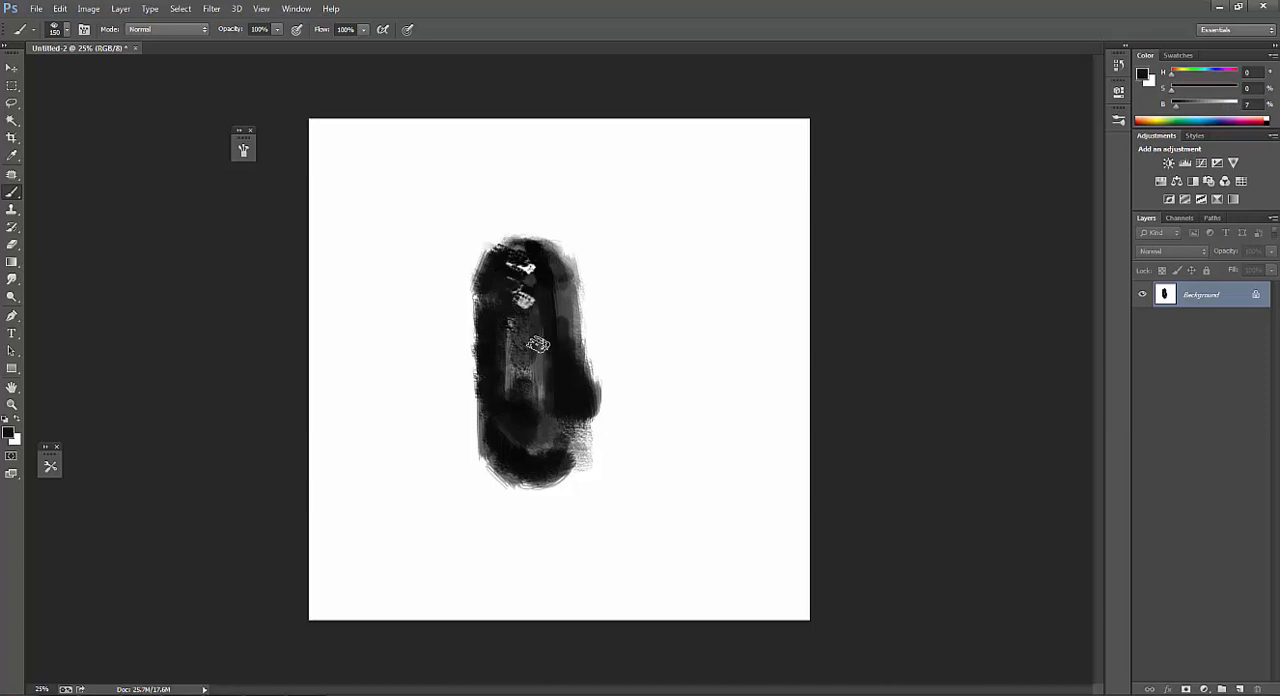
Rotate the brush tip shape a quarter turn clockwise in the brush settings.
key("F5")
left_click(302, 177)
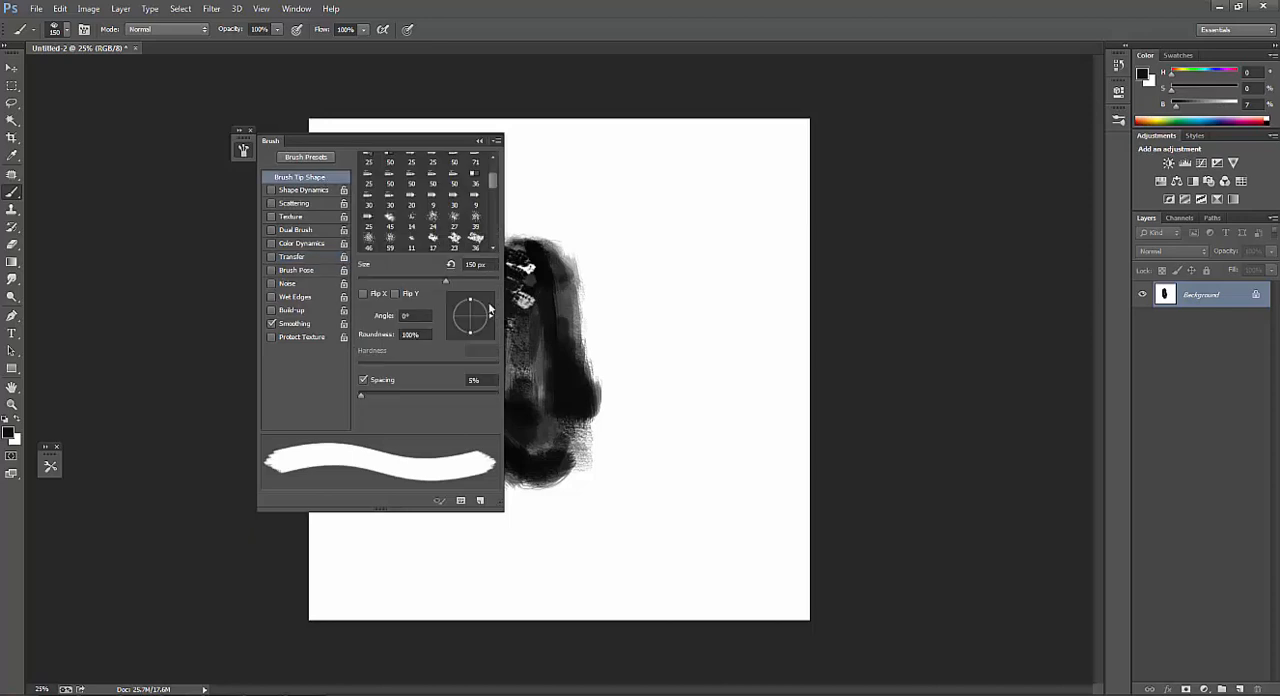
left_click_drag(491, 317, 470, 341)
key("F5")
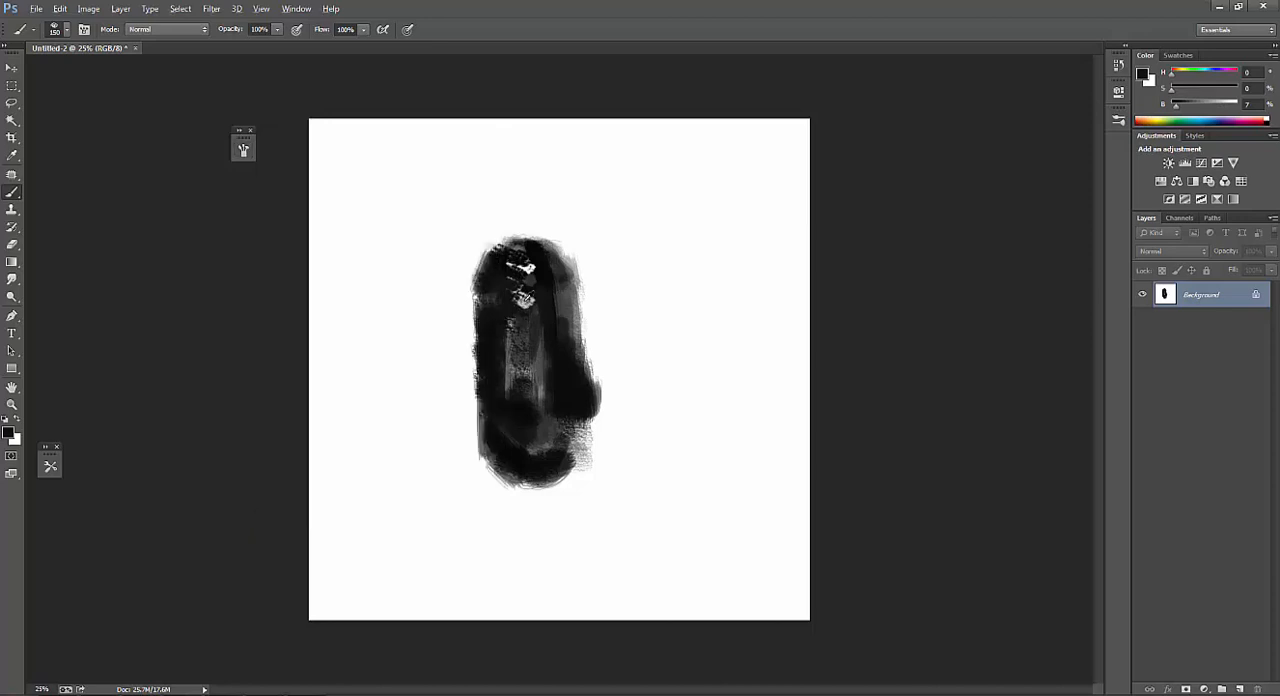
Stamp sampled gray diamond marks near the shape's top and on its lower right side with the rotated tip.
left_click(526, 299, "alt")
left_click_drag(525, 296, 521, 279)
left_click(522, 287, "alt")
left_click(555, 354)
left_click(569, 390)
left_click(546, 347, "alt")
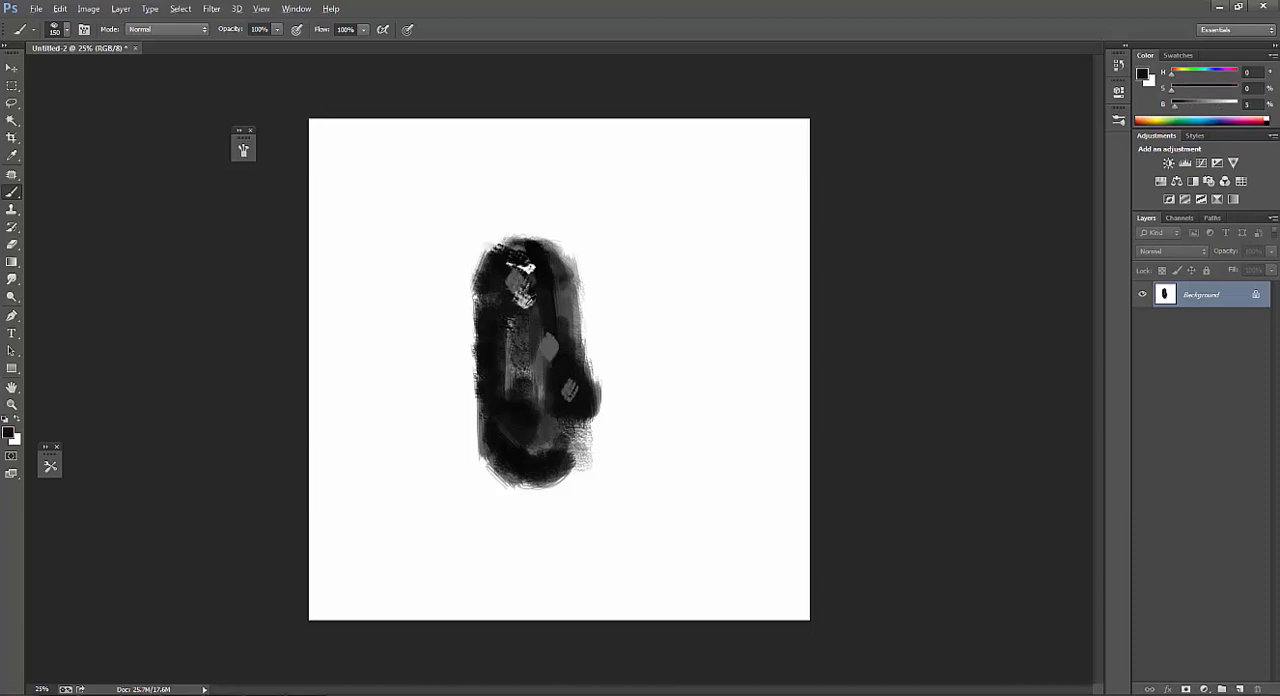
Enlarge the brush to 200 px and add light hatching and dark stamps on the shape's lower right side.
left_click(525, 299, "alt")
key("]")
mouse_move(571, 368)
left_mouse_down()
mouse_move(563, 356)
mouse_move(567, 383)
left_mouse_up()
left_click(552, 337, "alt")
mouse_move(552, 337)
left_mouse_down()
mouse_move(562, 356)
mouse_move(548, 345)
mouse_move(547, 372)
mouse_move(563, 396)
mouse_move(547, 363)
mouse_move(542, 378)
left_mouse_up()
left_click(551, 366, "alt")
left_click(547, 351, "alt")
key("]")
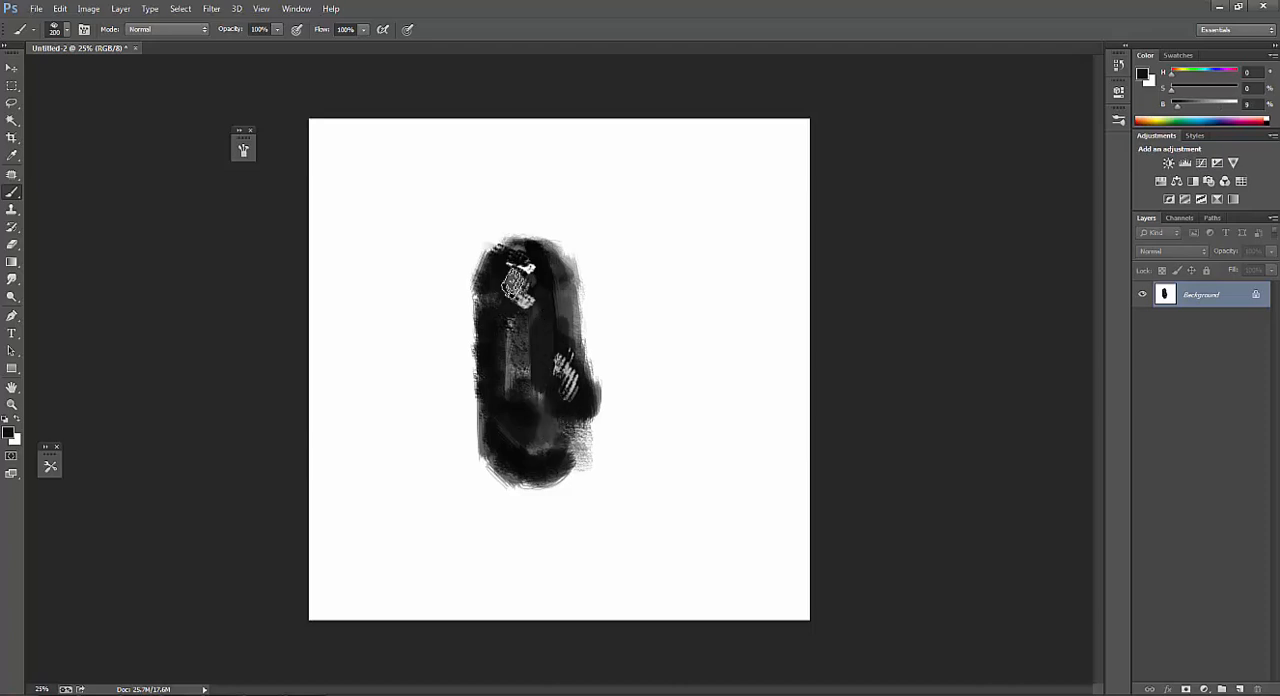
right_click(514, 315)
left_click(551, 294)
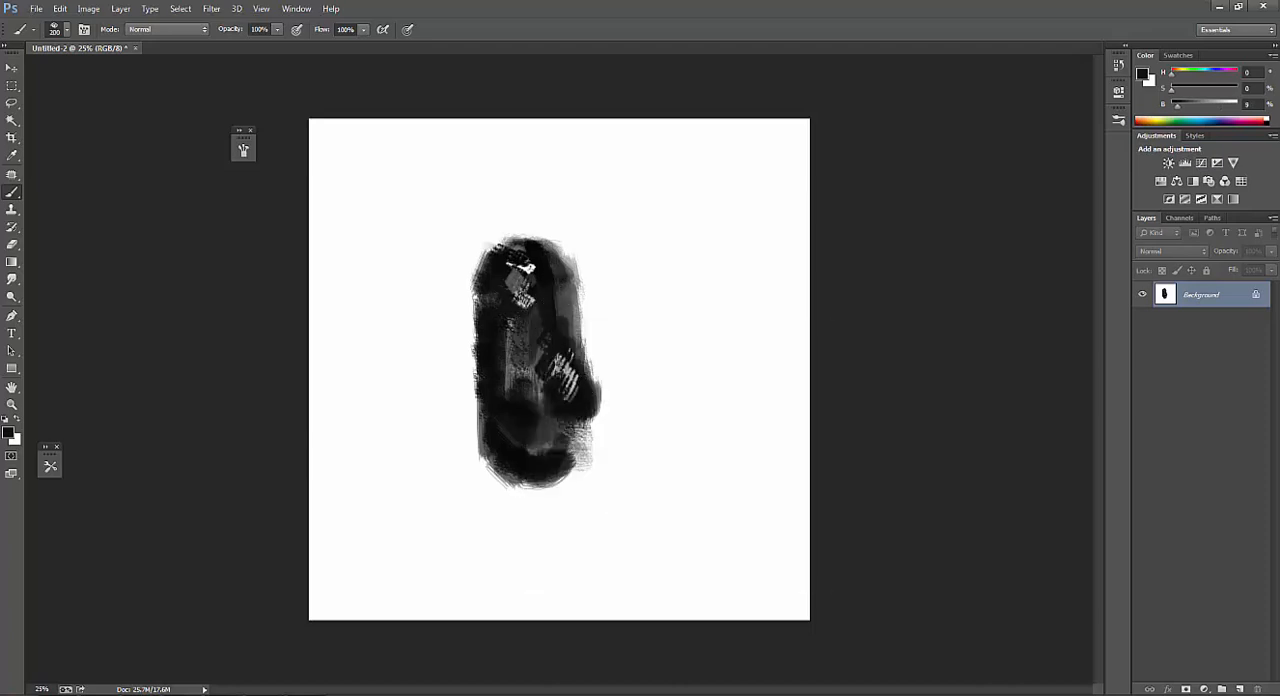
Choose the 39 px brush preset, enlarge it to 250 px and paint speckled gray texture in the shape's lower centre.
right_click(548, 323)
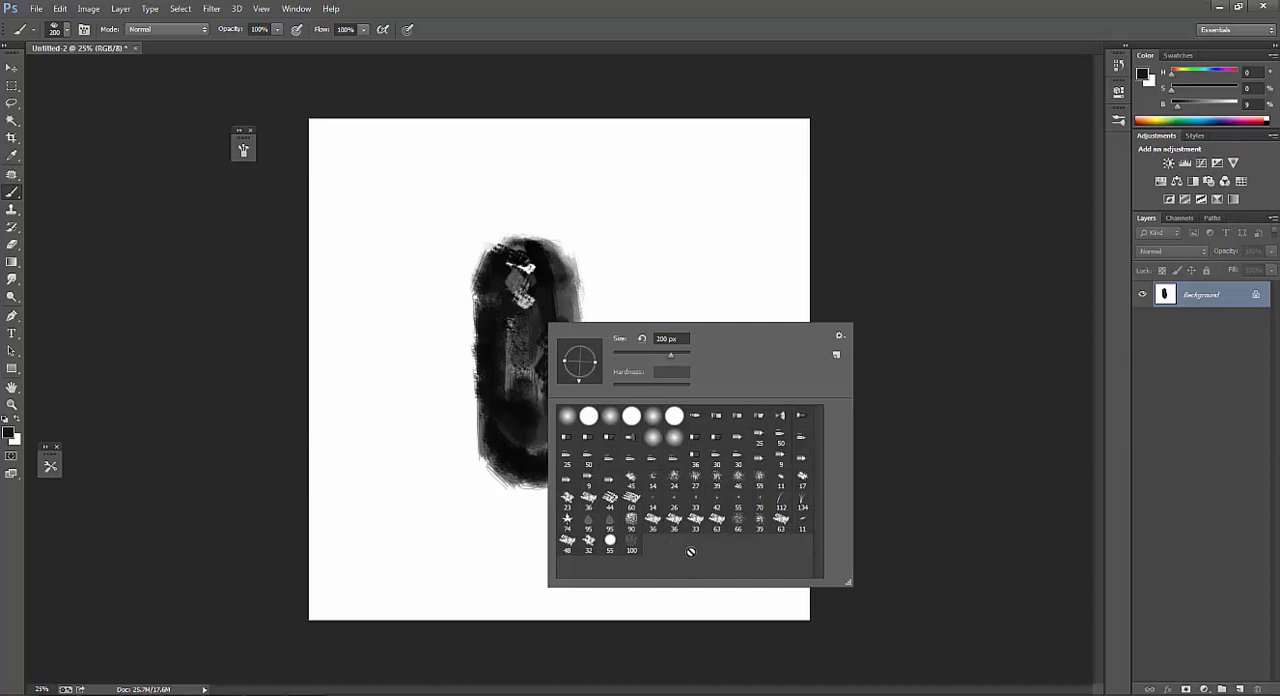
left_click(760, 519)
key("Return")
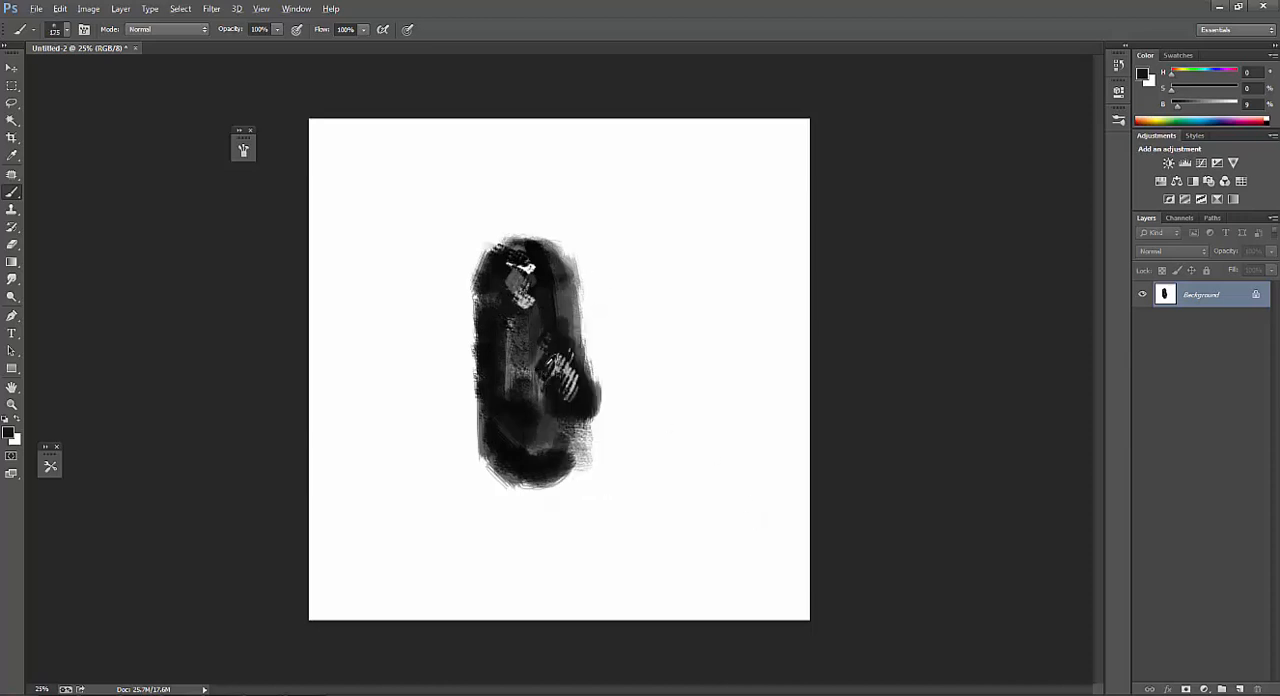
key("]")
key("]")
left_click_drag(522, 384, 520, 450)
left_click(515, 423, "alt")
left_click_drag(520, 396, 512, 422)
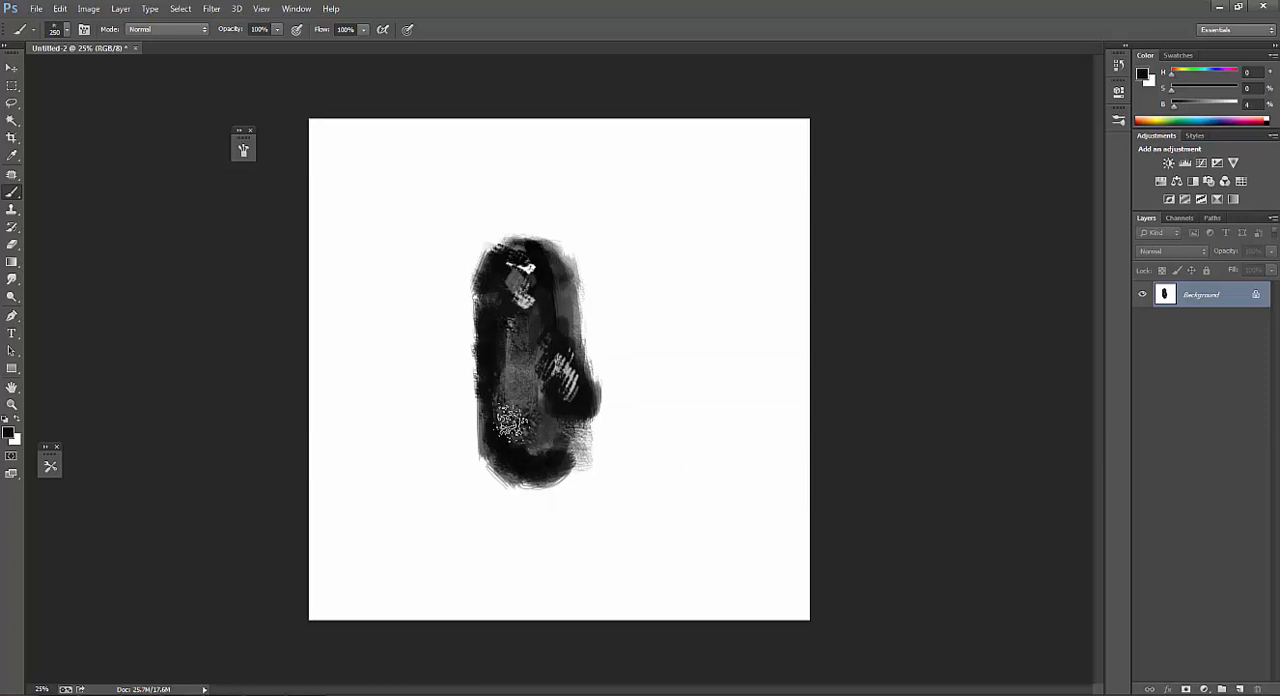
Paint speckled texture in sampled dark tones over the shape's left side and lower right edge at 250 px.
left_click(489, 366, "alt")
mouse_move(493, 362)
left_mouse_down()
mouse_move(523, 450)
mouse_move(529, 386)
mouse_move(508, 306)
mouse_move(489, 338)
left_mouse_up()
left_click(487, 339, "alt")
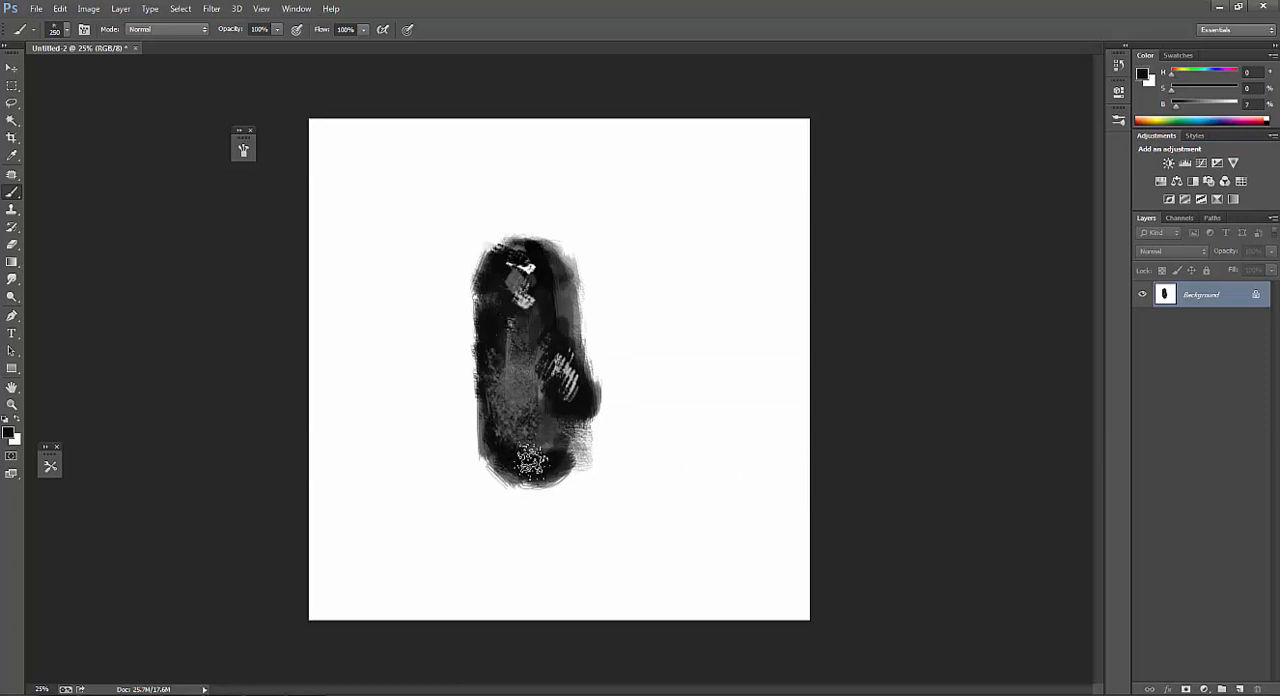
key("F5")
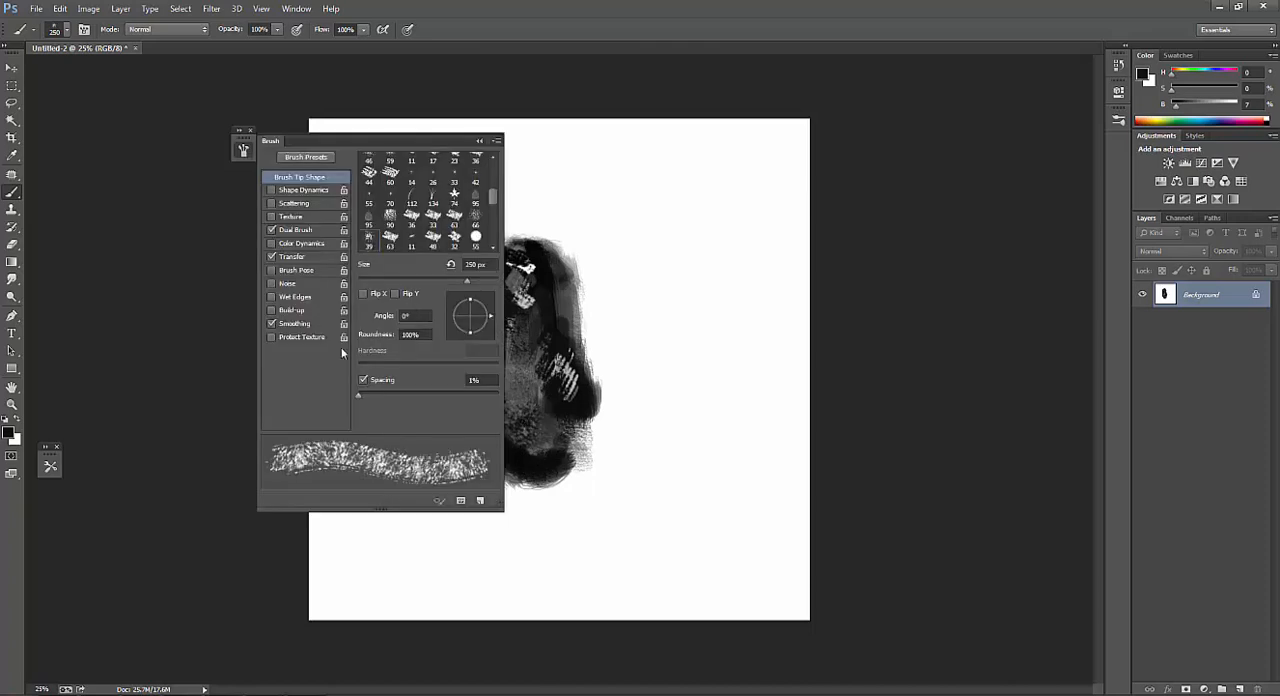
key("F5")
mouse_move(509, 420)
left_mouse_down()
mouse_move(506, 378)
mouse_move(521, 430)
mouse_move(524, 397)
mouse_move(576, 405)
mouse_move(590, 430)
left_mouse_up()
left_click(495, 360, "alt")
left_click(580, 401, "alt")
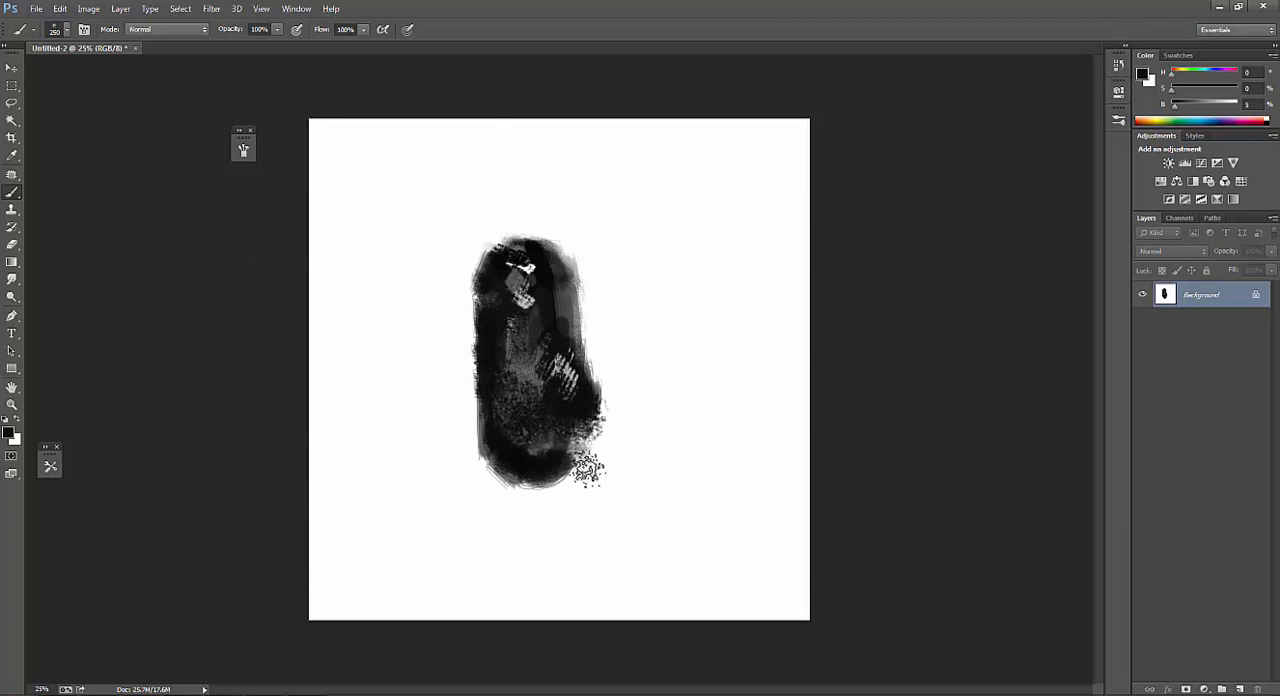
Roughen the shape's right, top, left and bottom edges with dark speckles, using a 125 px brush at 30% opacity.
mouse_move(574, 388)
left_mouse_down()
mouse_move(565, 326)
mouse_move(590, 345)
mouse_move(583, 282)
mouse_move(587, 372)
left_mouse_up()
key("3")
key("bracketleft")
key("bracketleft")
key("bracketleft")
key("bracketleft")
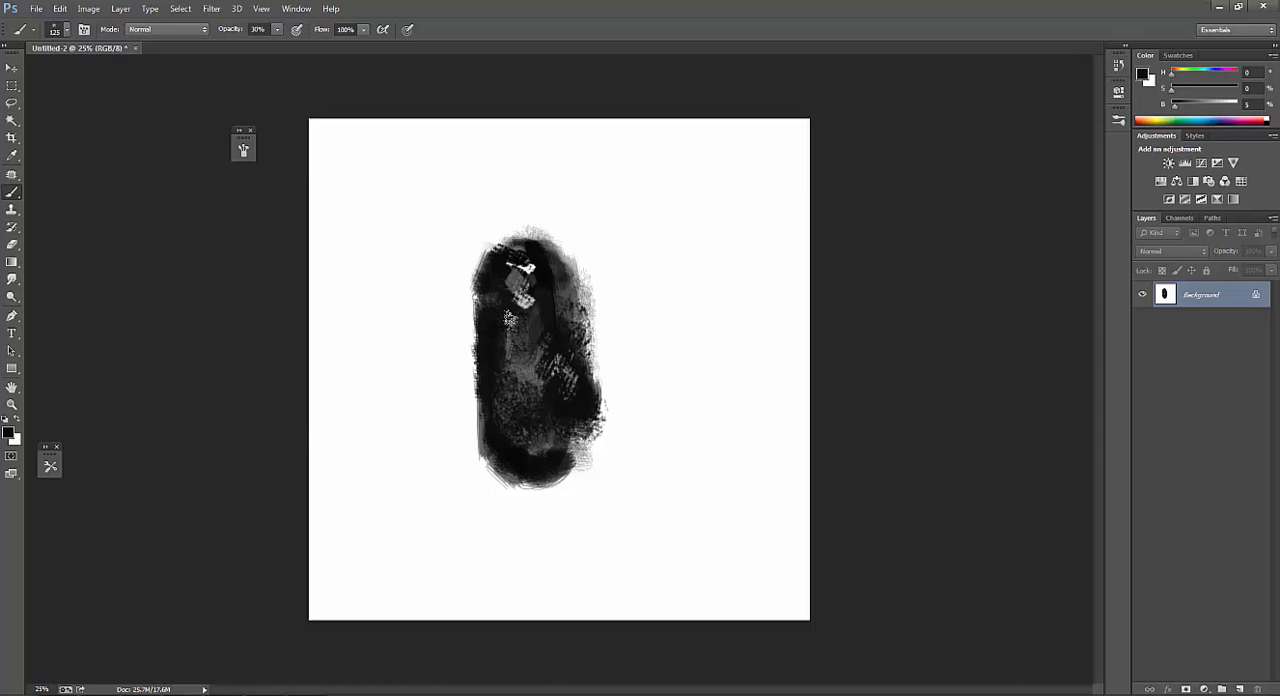
mouse_move(482, 298)
left_mouse_down()
mouse_move(473, 456)
mouse_move(469, 420)
mouse_move(489, 438)
mouse_move(487, 317)
mouse_move(528, 471)
mouse_move(498, 481)
mouse_move(526, 470)
left_mouse_up()
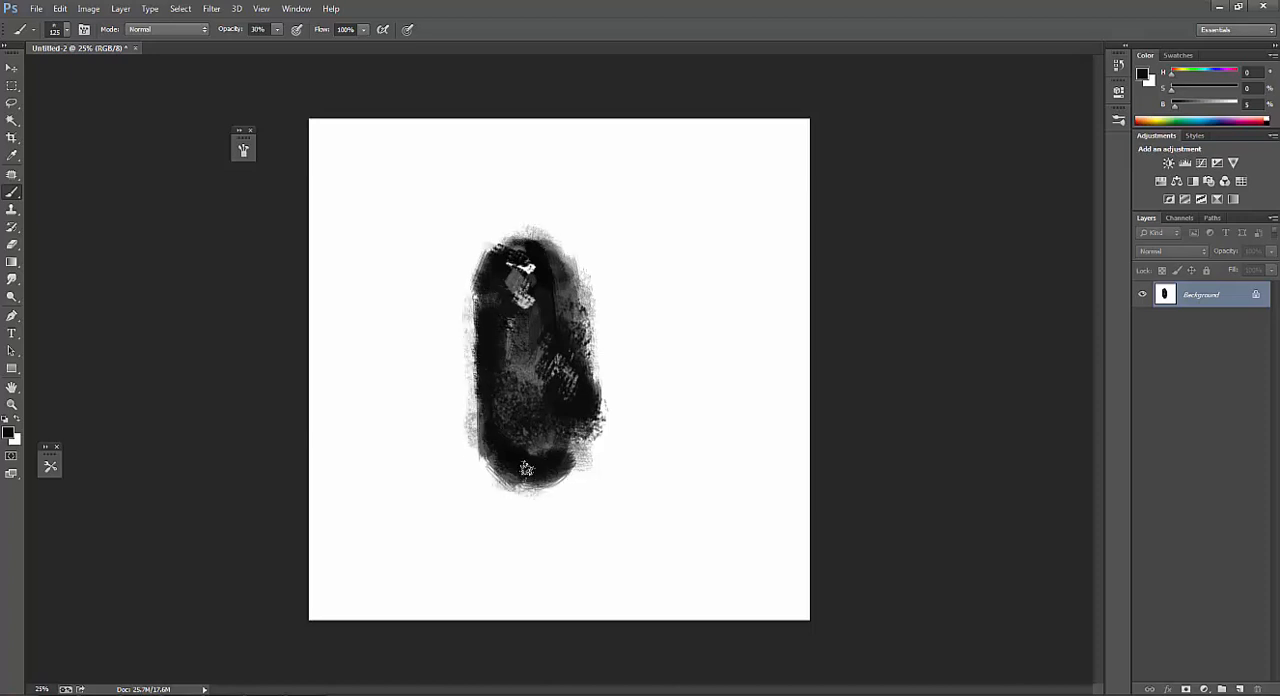
Sample tones from the shape's centre and paint speckles over its bottom at 46% opacity, enlarging the brush to 200 px.
left_click(1189, 106)
key("]")
left_click(525, 373, "alt")
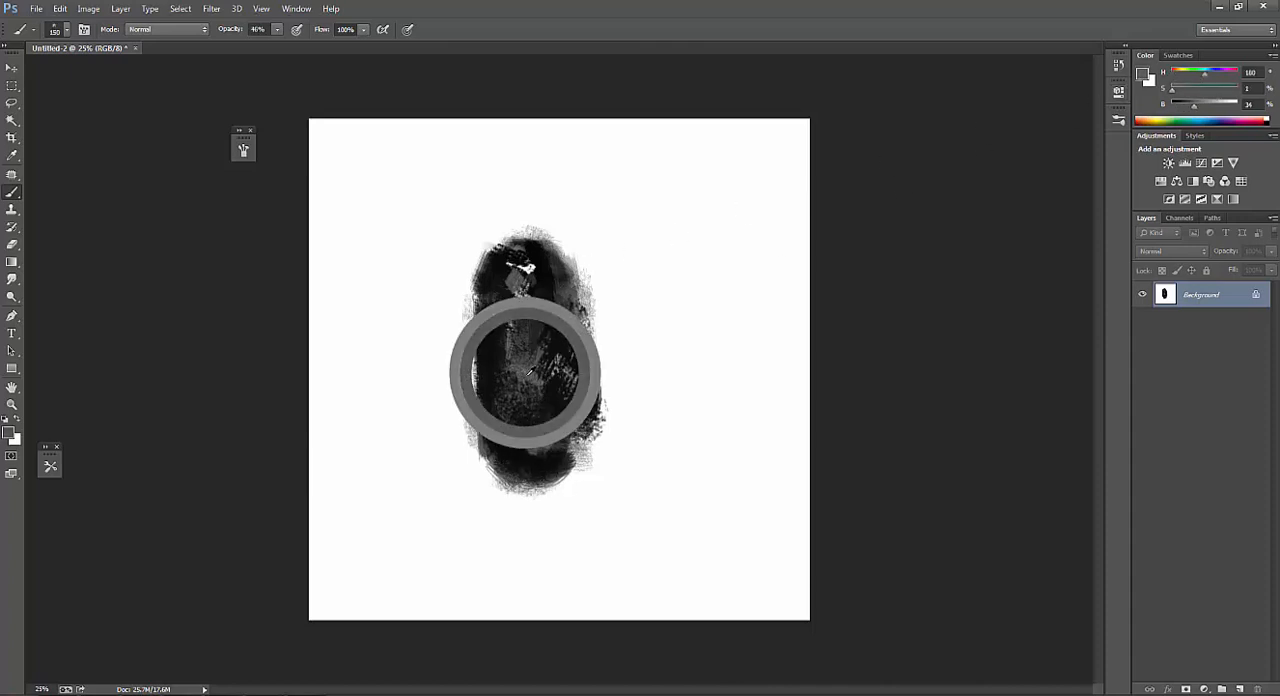
key("]")
key("]")
mouse_move(546, 442)
left_mouse_down()
mouse_move(527, 474)
mouse_move(560, 474)
left_mouse_up()
left_click(508, 461, "alt")
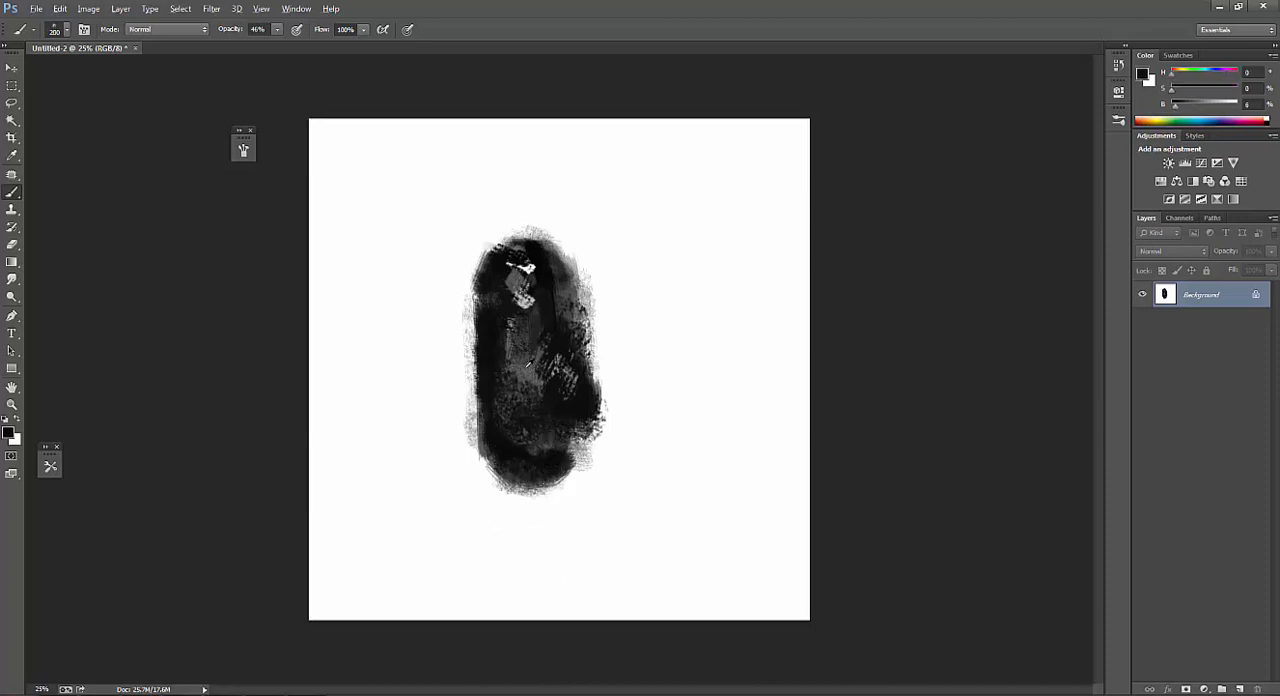
Darken the shape's centre down to the bottom edge with sampled near-black, and reduce the brush to 80 px.
left_click(540, 324, "alt")
left_click(532, 338)
left_click(490, 362, "alt")
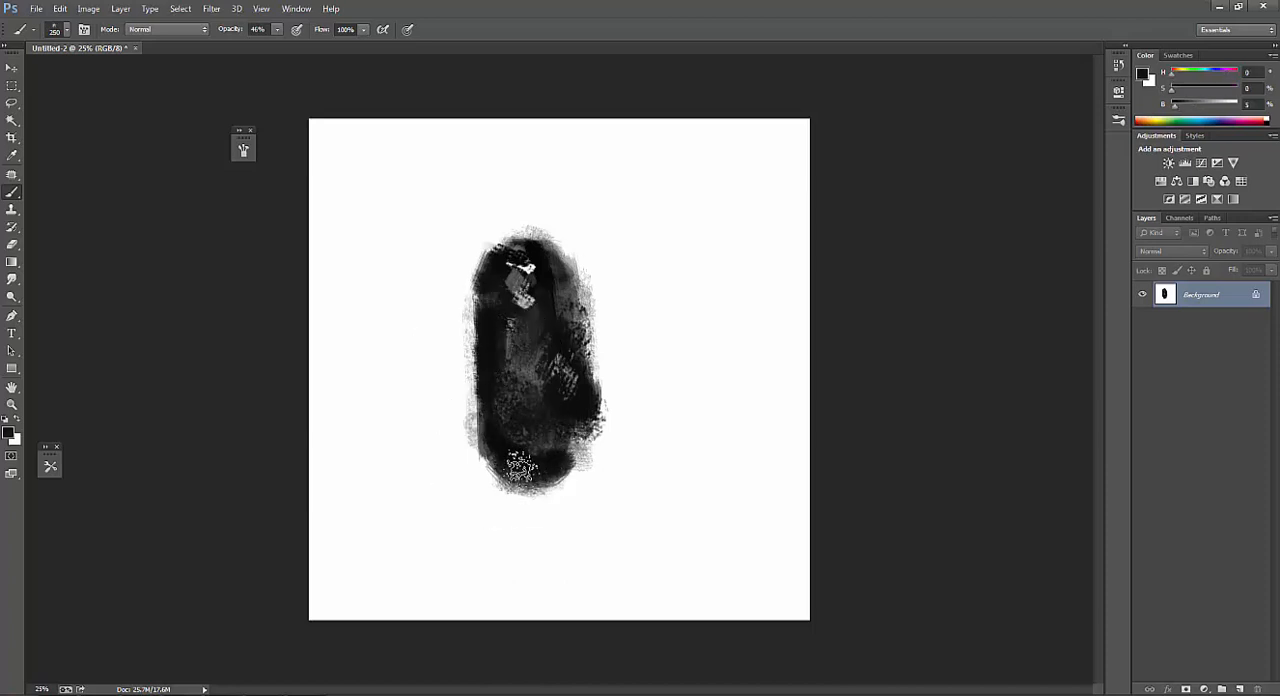
key("6")
left_click(491, 341, "alt")
key("[")
key("[")
key("[")
mouse_move(510, 337)
left_mouse_down()
mouse_move(518, 458)
mouse_move(560, 470)
mouse_move(532, 483)
left_mouse_up()
key("[")
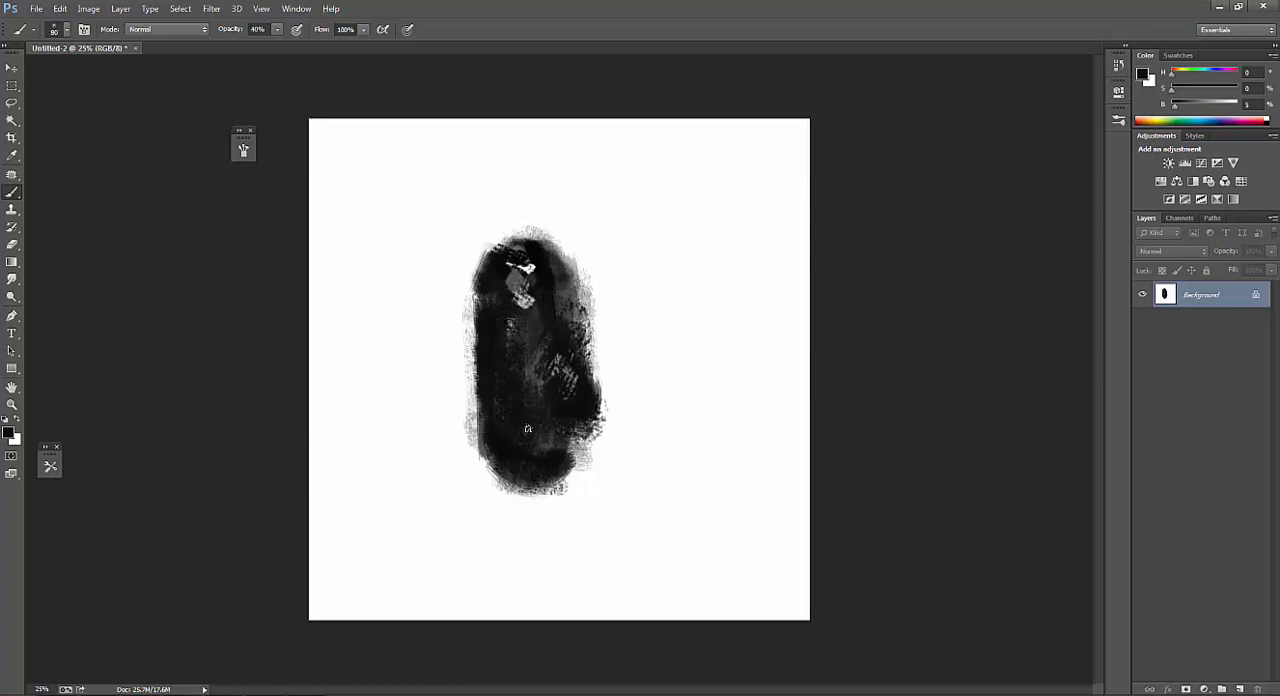
Sample light gray from the upper right edge and soften the lower left corner, enlarging the brush to 125 px.
left_click(573, 264, "alt")
key("]")
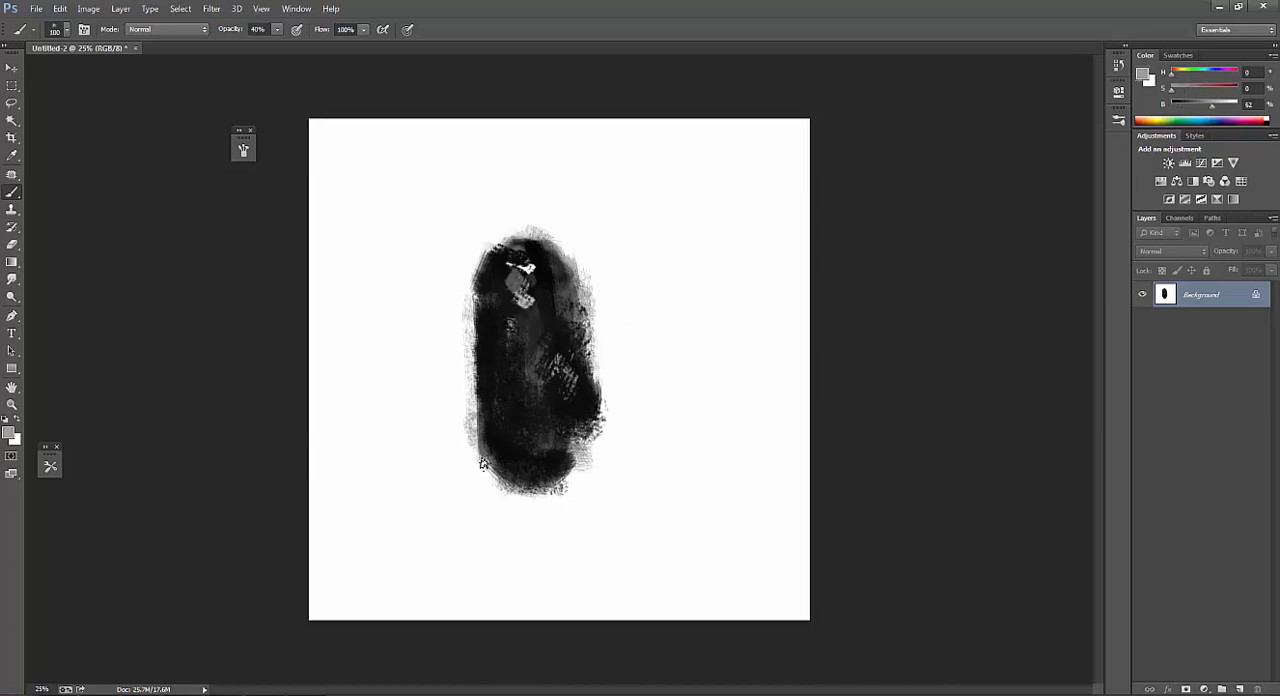
left_click(494, 460, "alt")
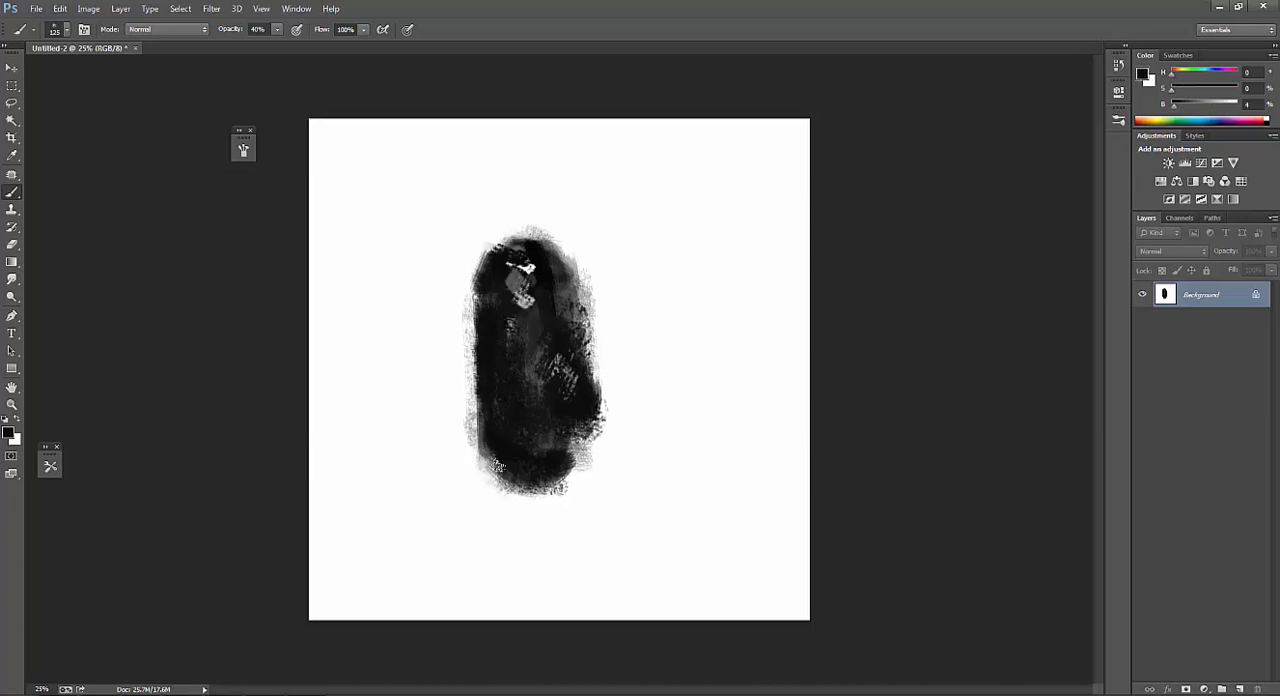
Paint gray and dark speckles on the lower left corner at 100% opacity, then lower the opacity to 40%.
key("0")
mouse_move(488, 480)
left_mouse_down()
mouse_move(483, 465)
mouse_move(500, 495)
left_mouse_up()
key("ctrl+z")
left_click(483, 453, "alt")
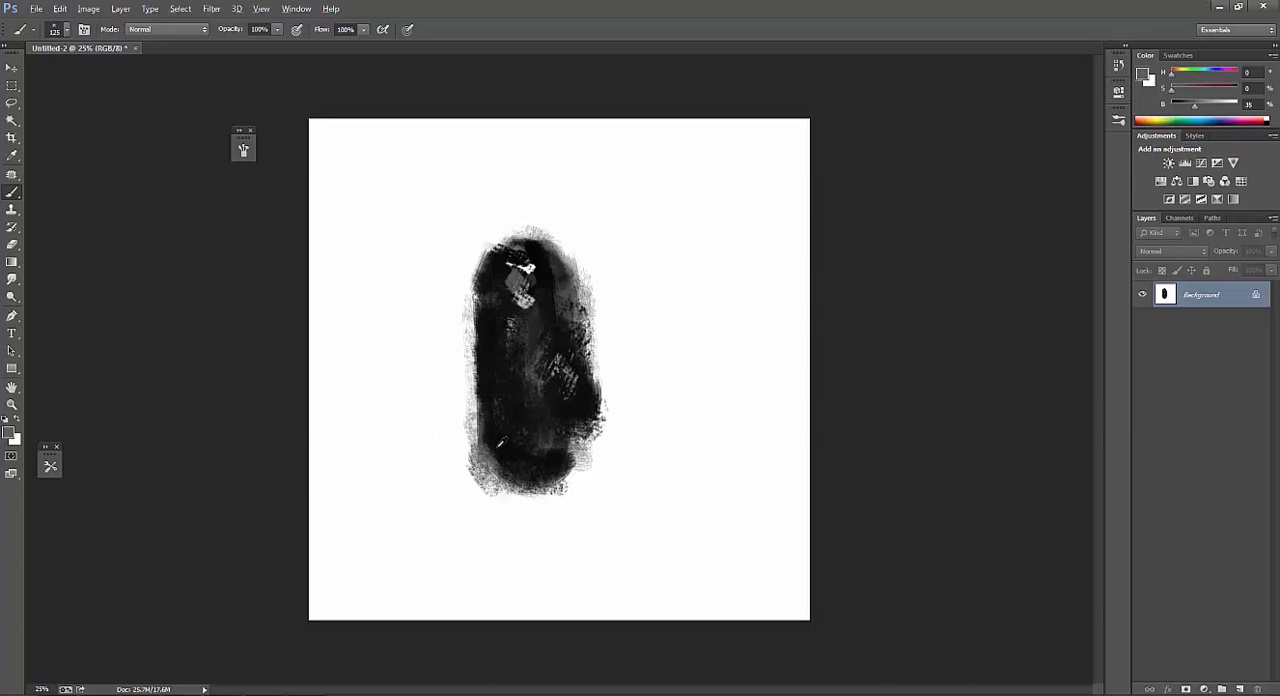
left_click(497, 447, "alt")
left_click_drag(482, 454, 500, 491)
key("4")
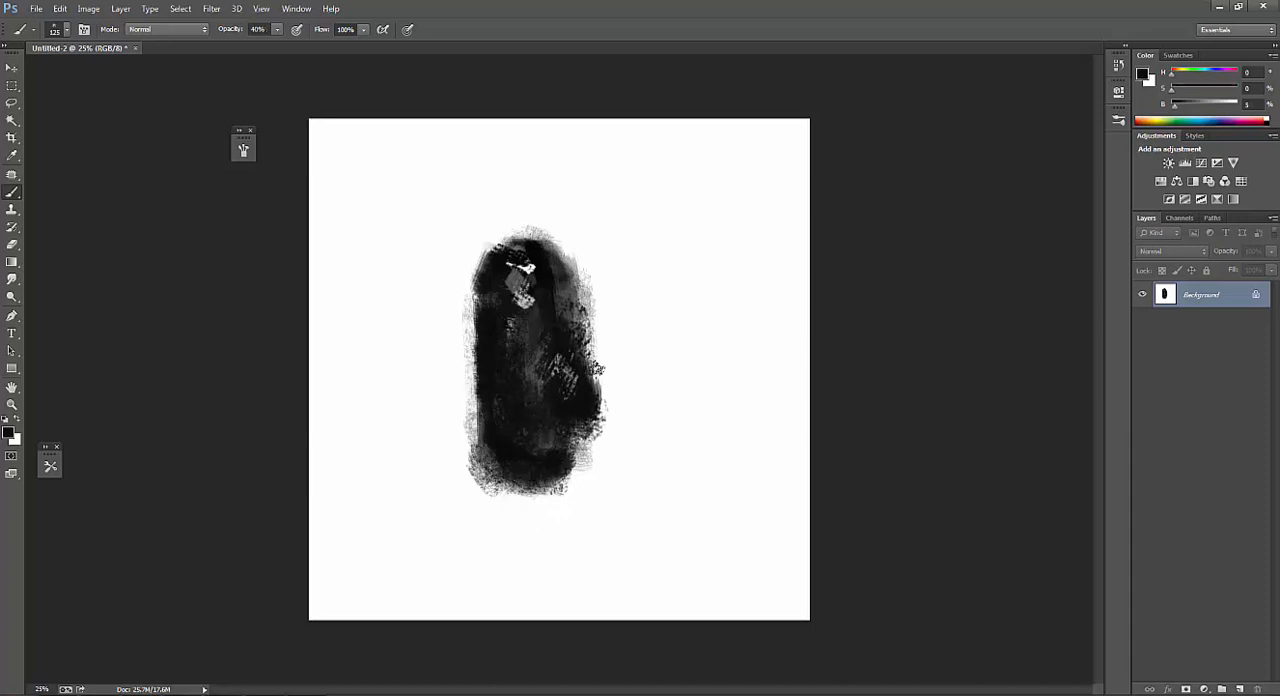
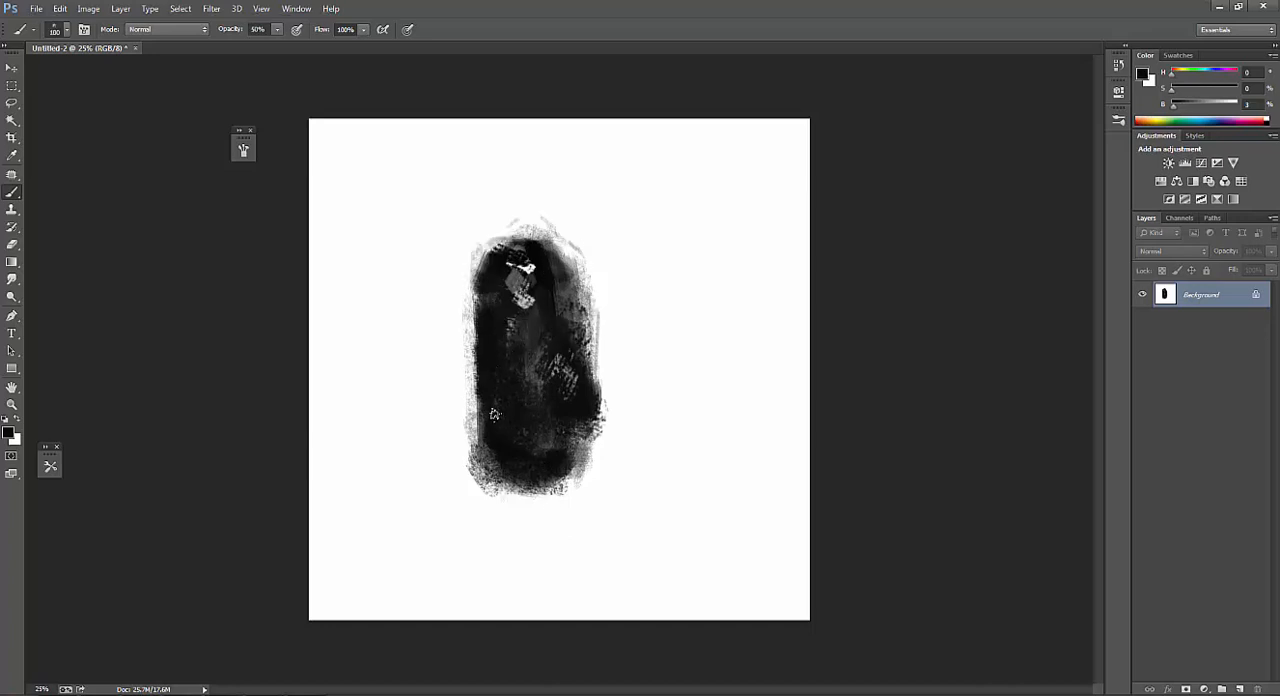
Darken the shape's lower part with near-black at 100% opacity, reducing the brush to 80 px.
key("bracketright")
key("bracketleft")
key("bracketleft")
key("bracketleft")
key("bracketleft")
key("bracketleft")
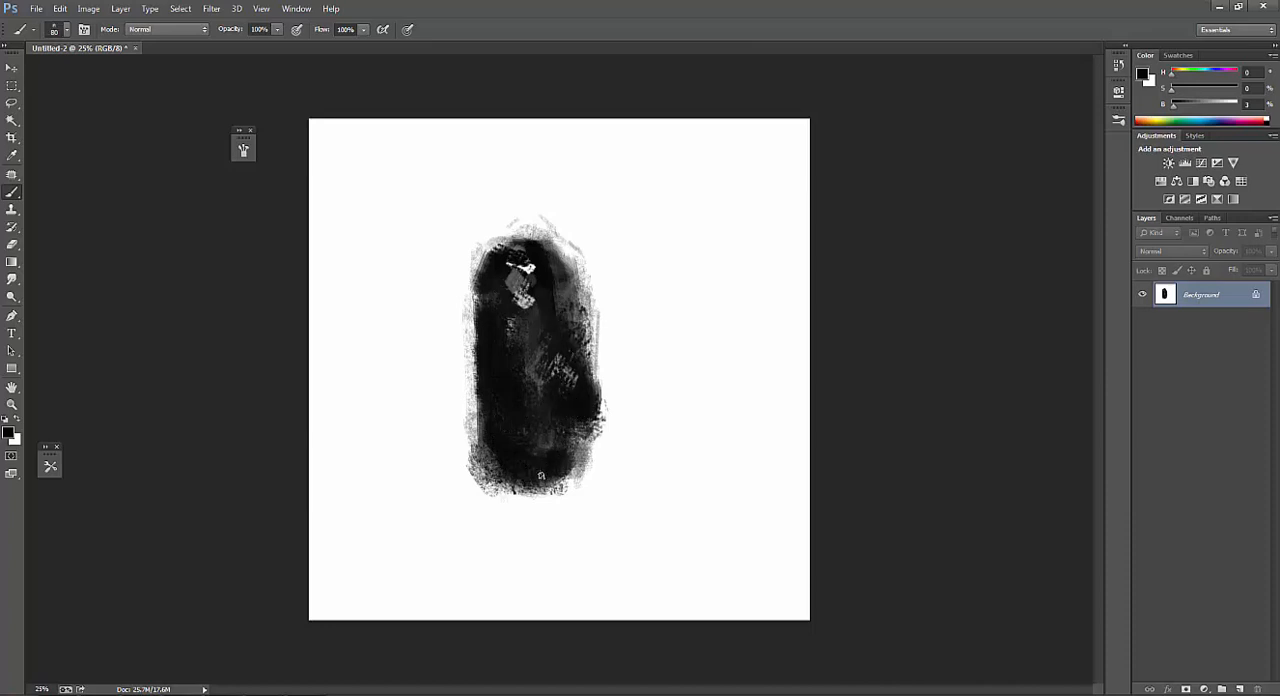
Switch from the speckle brush to a hard round brush at 80 px with 50% opacity.
key("bracketright")
key("bracketright")
key("bracketright")
key("bracketright")
key("bracketright")
key("bracketright")
key("bracketright")
right_click(507, 328)
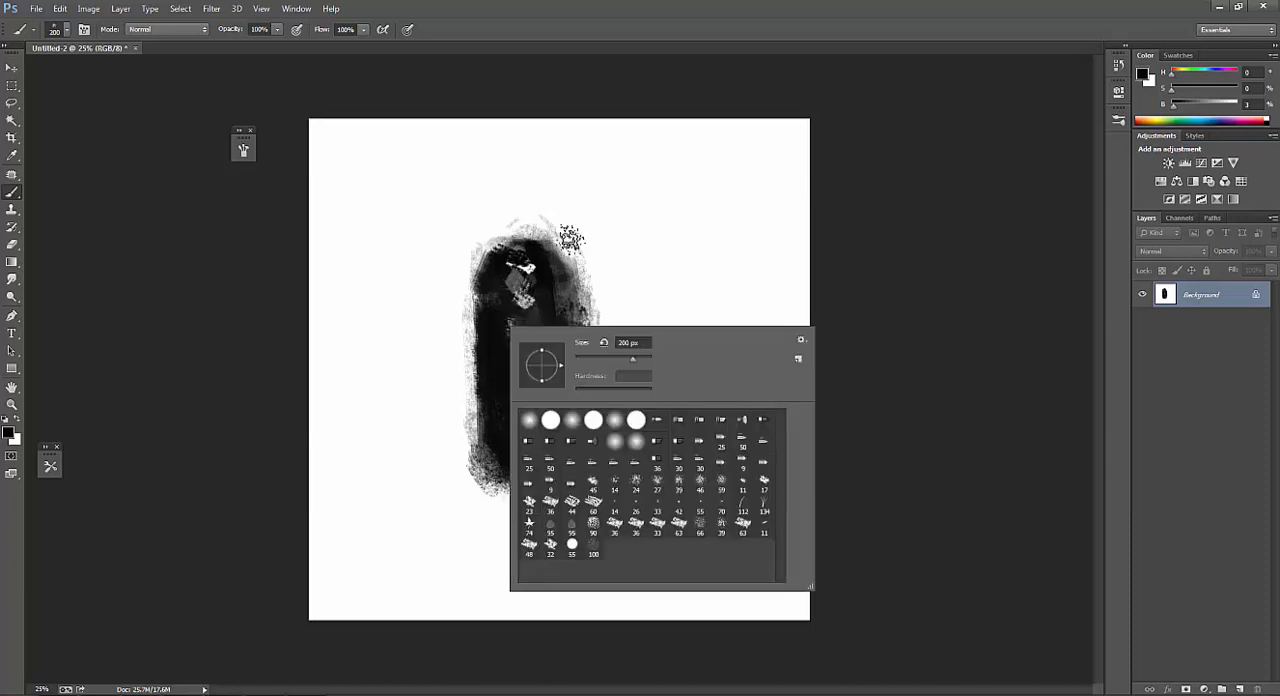
double_click(641, 420)
key("bracketleft")
key("bracketleft")
key("bracketleft")
key("bracketleft")
key("bracketleft")
key("5")
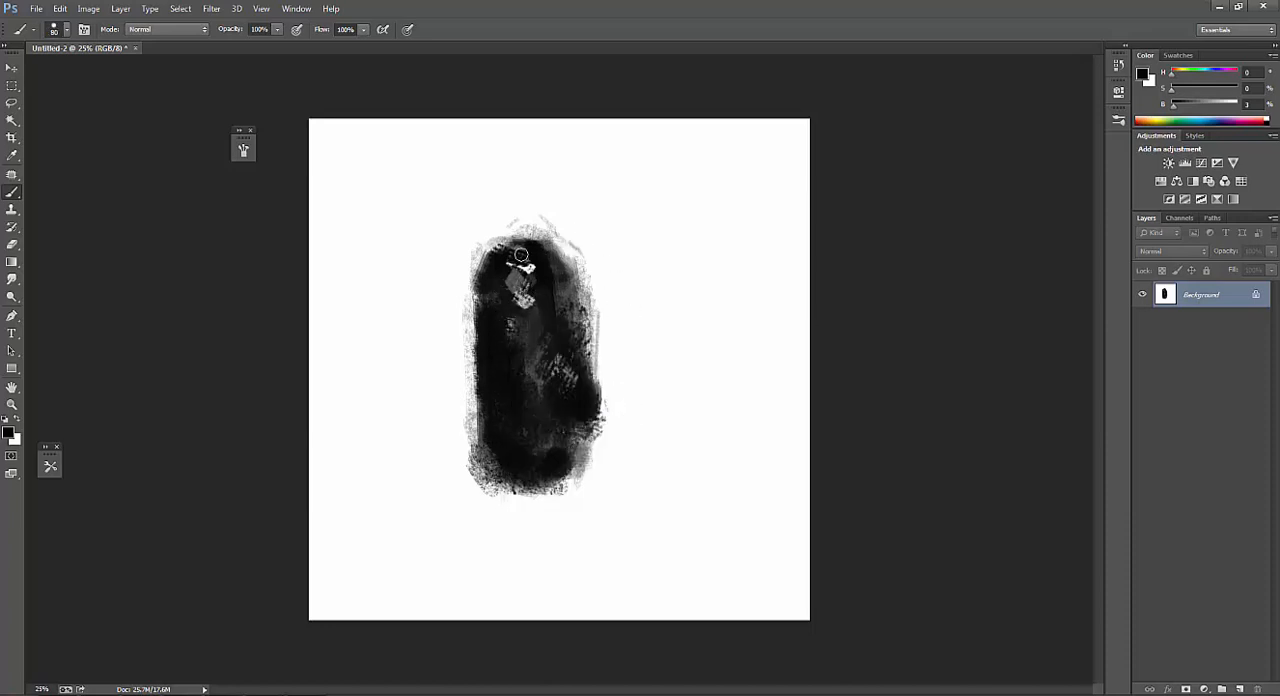
Sample dark gray from the shape's upper middle and blend its centre at 30% opacity with a 70 px brush.
key("bracketleft")
key("bracketleft")
key("bracketleft")
left_click(529, 309, "alt")
key("bracketleft")
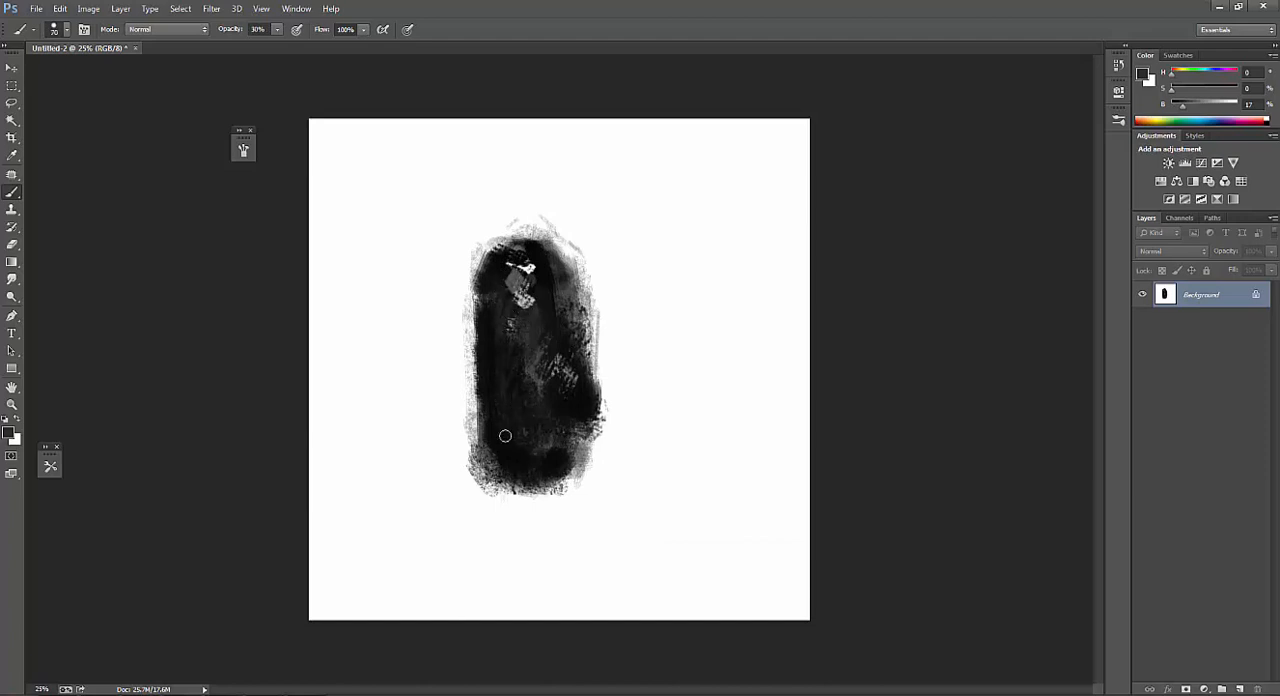
Blend fine dark gray strokes through the shape with a 45 px brush, then sample near-black and restore 100% opacity.
key("bracketright")
key("bracketright")
key("bracketleft")
key("bracketleft")
key("bracketleft")
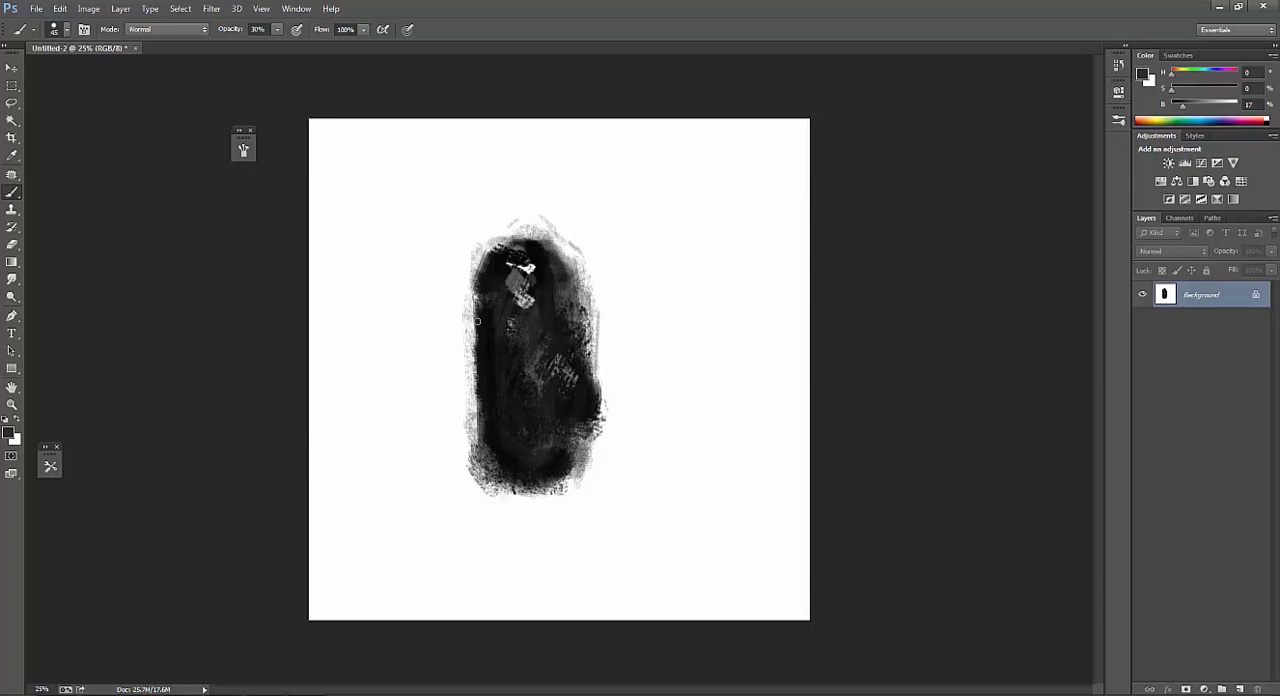
left_click(523, 264, "alt")
key("0")
key("m")
left_click_drag(423, 204, 642, 591)
key("ctrl+d")
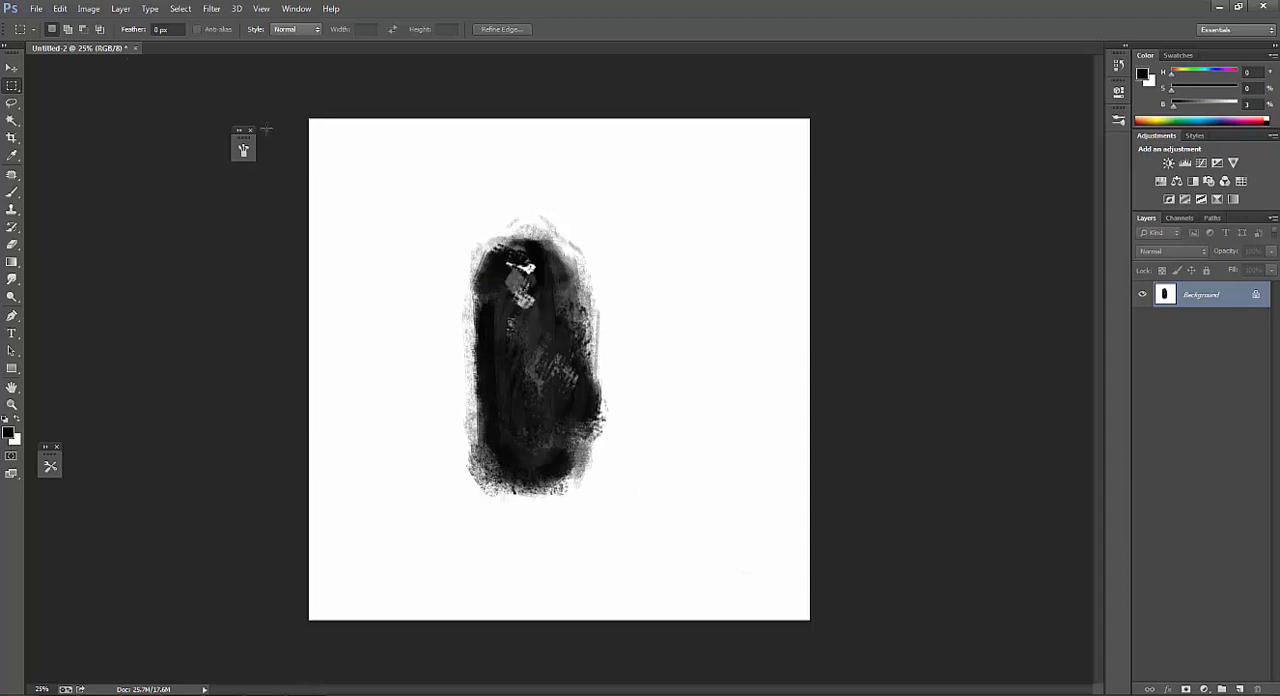
Define the painted shape as a new brush preset, keeping the name Sampled Brush 1.
left_click(58, 9)
left_click(120, 316)
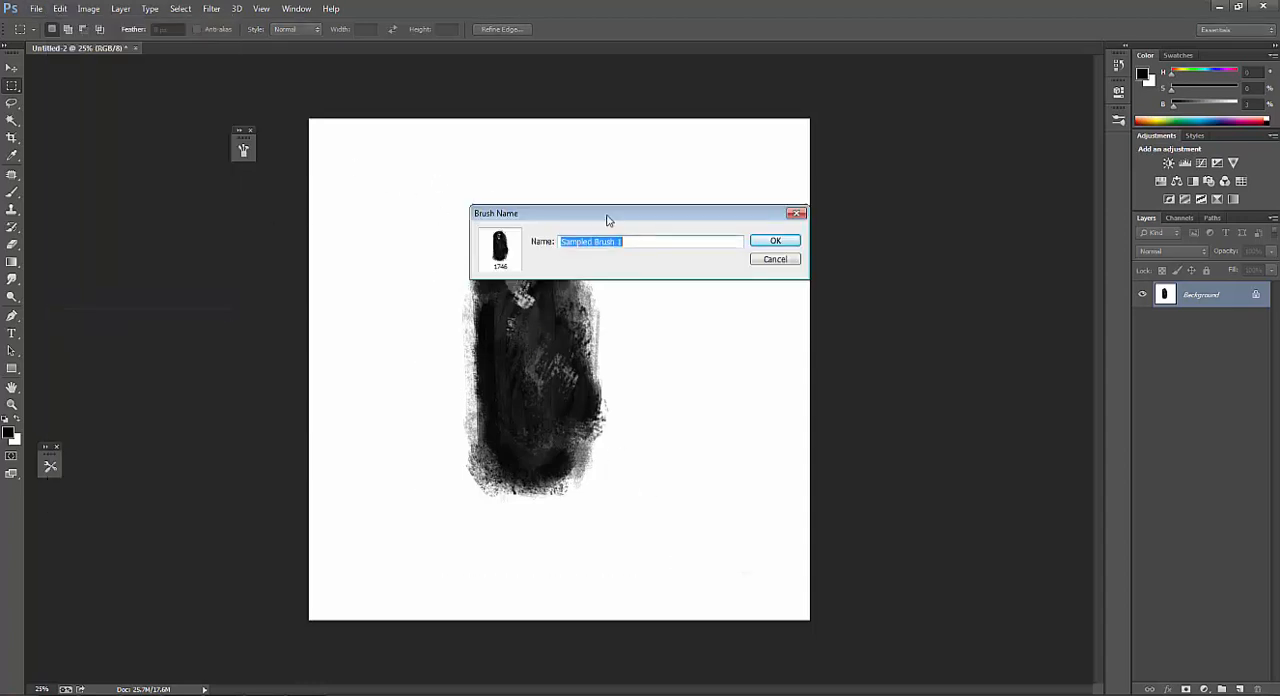
left_click(771, 244)
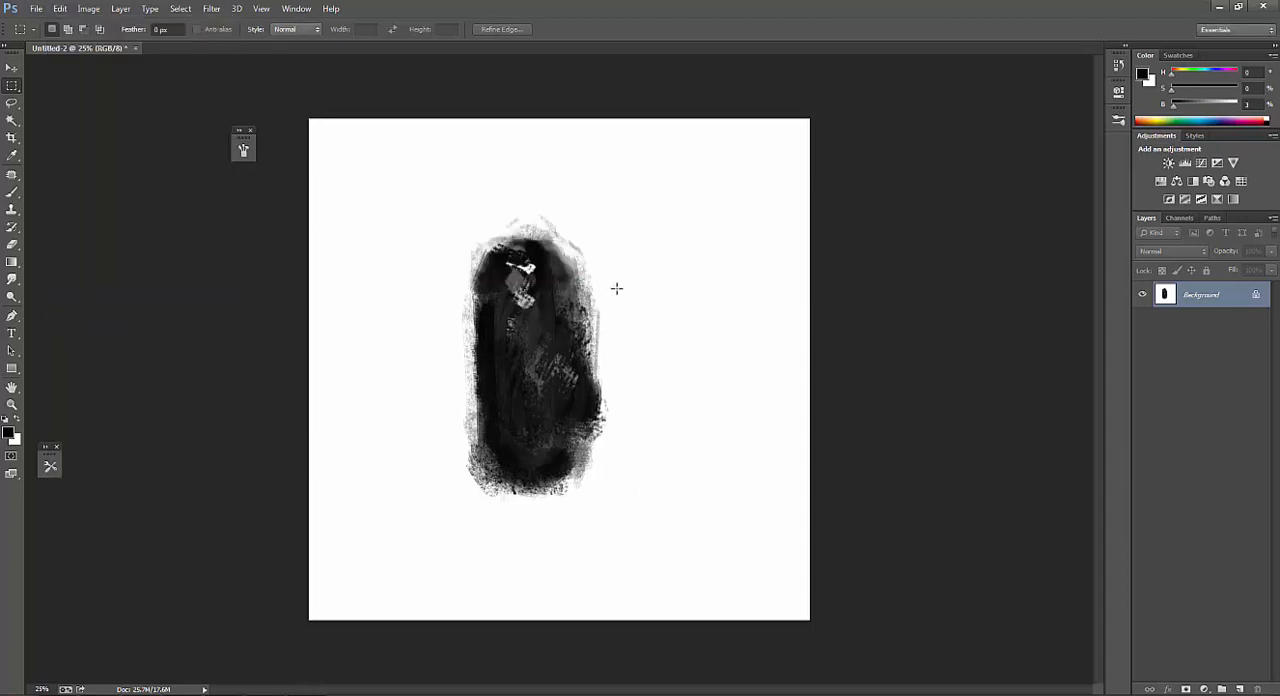
Select the new 1746 px brush, reduce it to 1300 px and paint black test strokes over the canvas centre.
key("b")
right_click(572, 270)
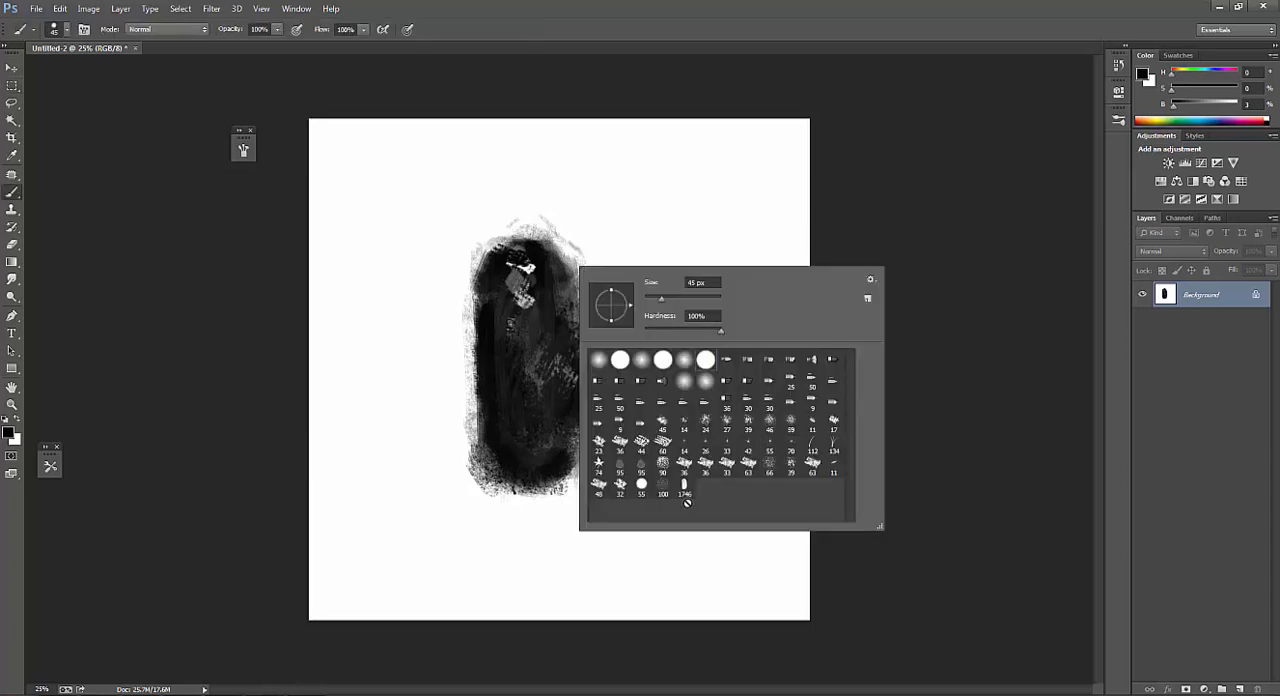
double_click(689, 493)
key("bracketleft")
key("bracketleft")
key("bracketleft")
key("bracketleft")
key("bracketleft")
mouse_move(606, 324)
left_mouse_down()
mouse_move(524, 414)
mouse_move(537, 310)
mouse_move(457, 366)
mouse_move(557, 364)
mouse_move(686, 286)
left_mouse_up()
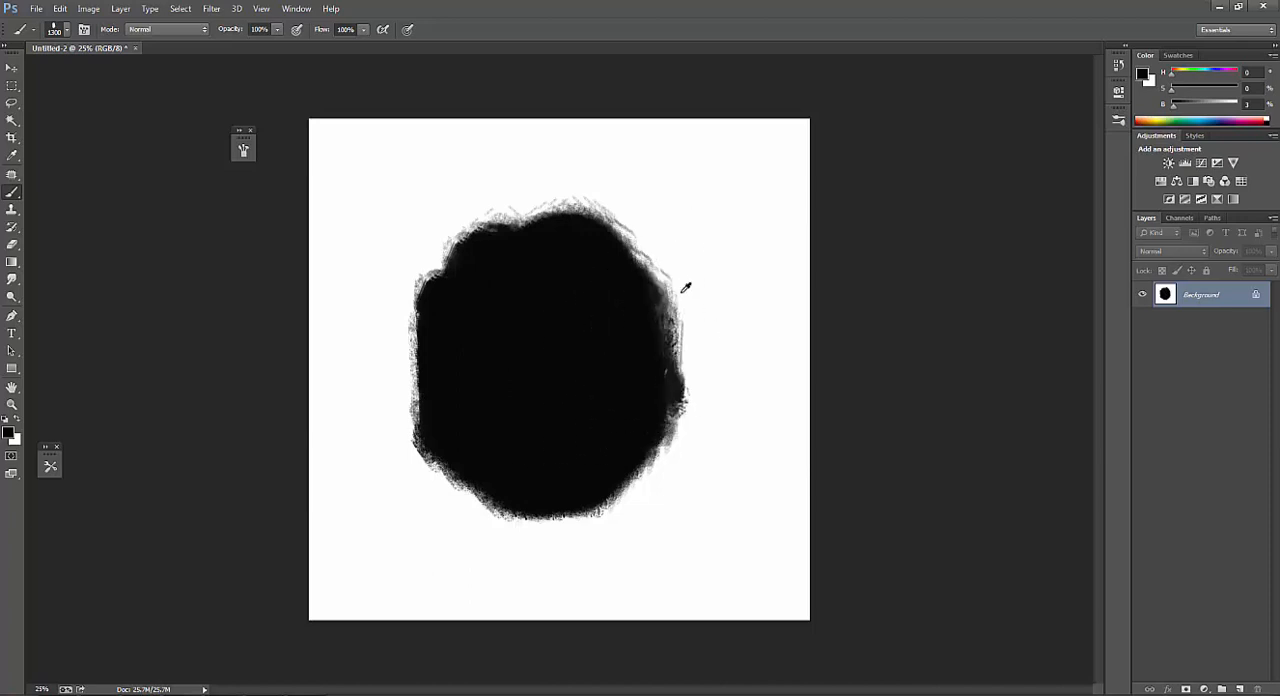
Cover the whole canvas with white and reduce the brush to 400 px.
key("x")
mouse_move(585, 250)
left_mouse_down()
mouse_move(462, 345)
mouse_move(689, 444)
mouse_move(460, 364)
left_mouse_up()
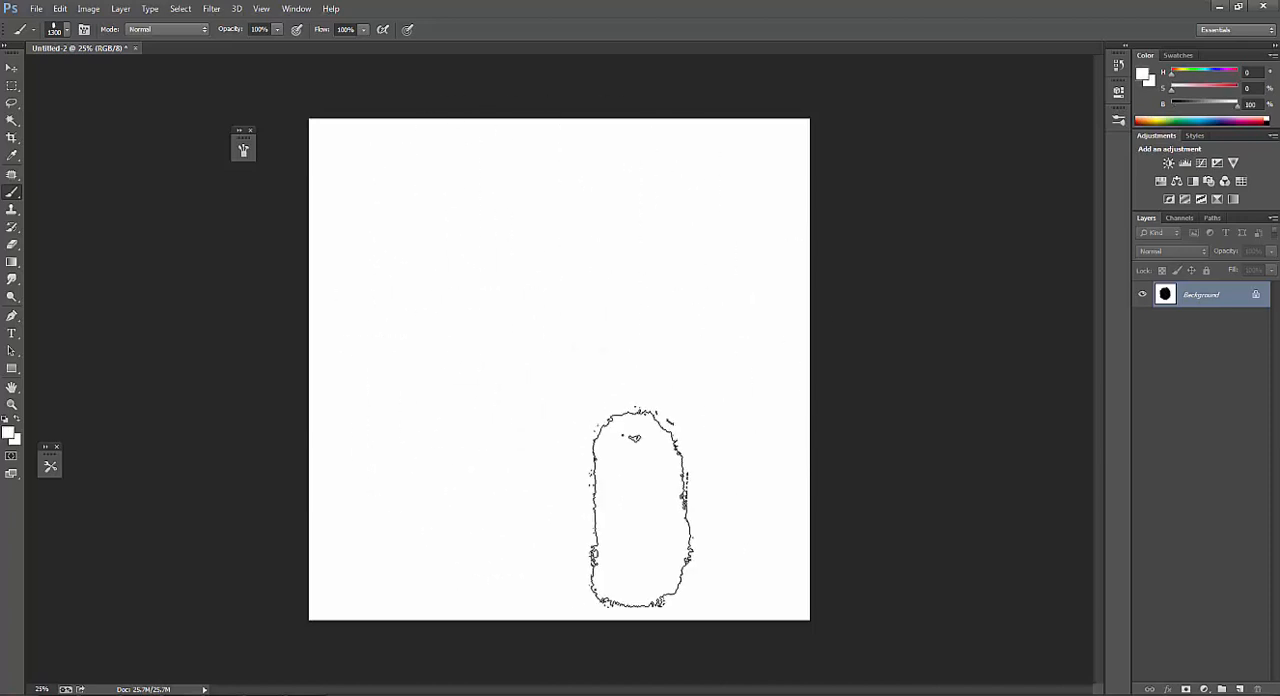
key("bracketleft")
key("bracketleft")
key("bracketleft")
key("bracketleft")
key("bracketleft")
key("bracketleft")
key("bracketleft")
key("bracketleft")
key("bracketleft")
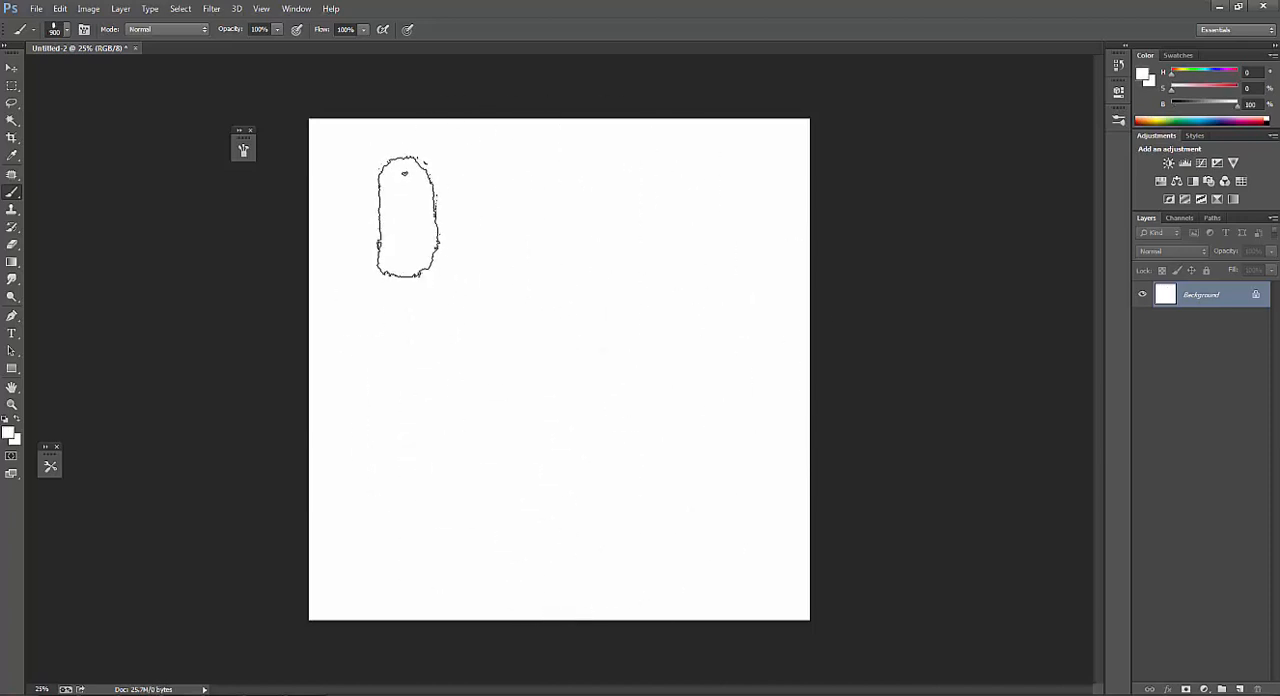
Enable Dual Brush for the new brush and choose the 100 px textured tip as its second tip.
left_click(243, 151)
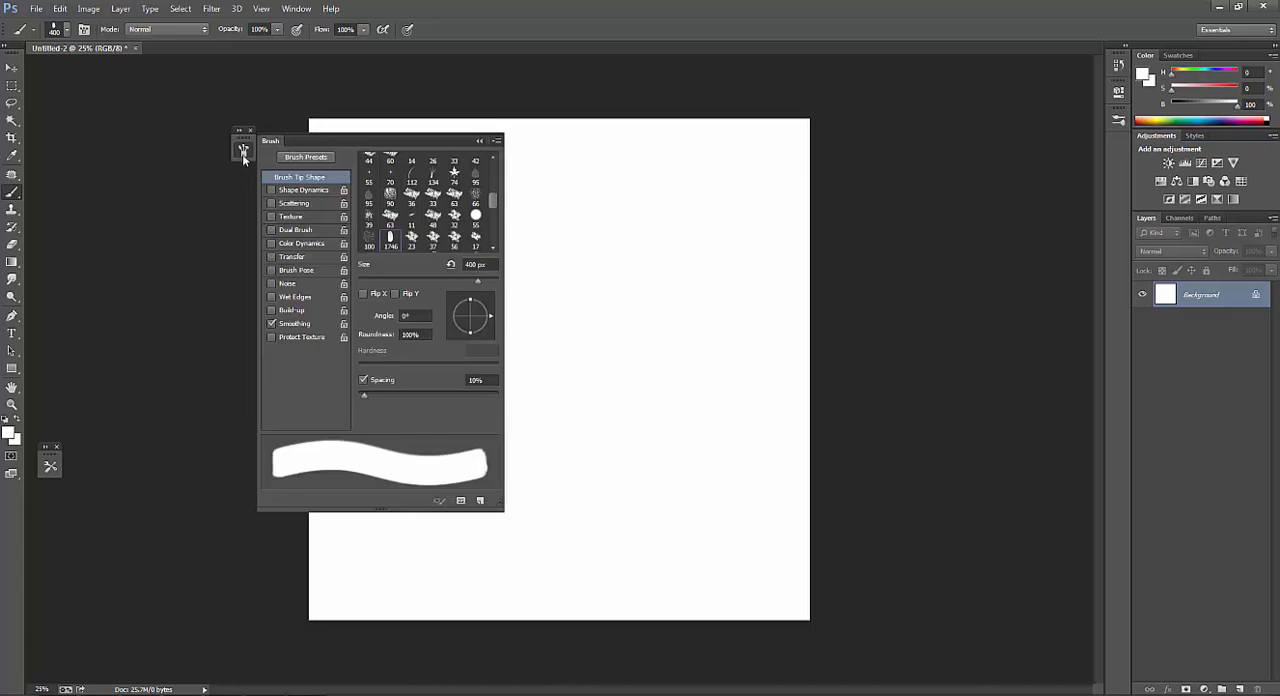
left_click(311, 230)
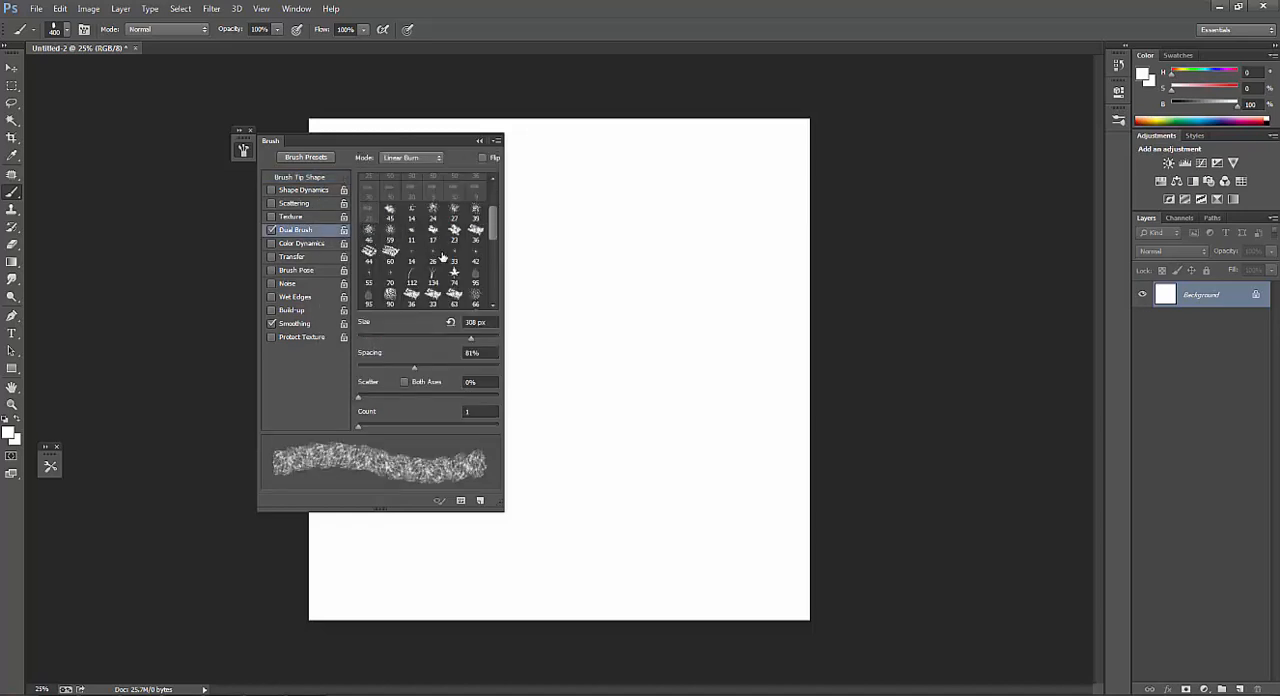
mouse_move(494, 228)
left_mouse_down()
mouse_move(495, 287)
mouse_move(496, 201)
mouse_move(497, 291)
left_mouse_up()
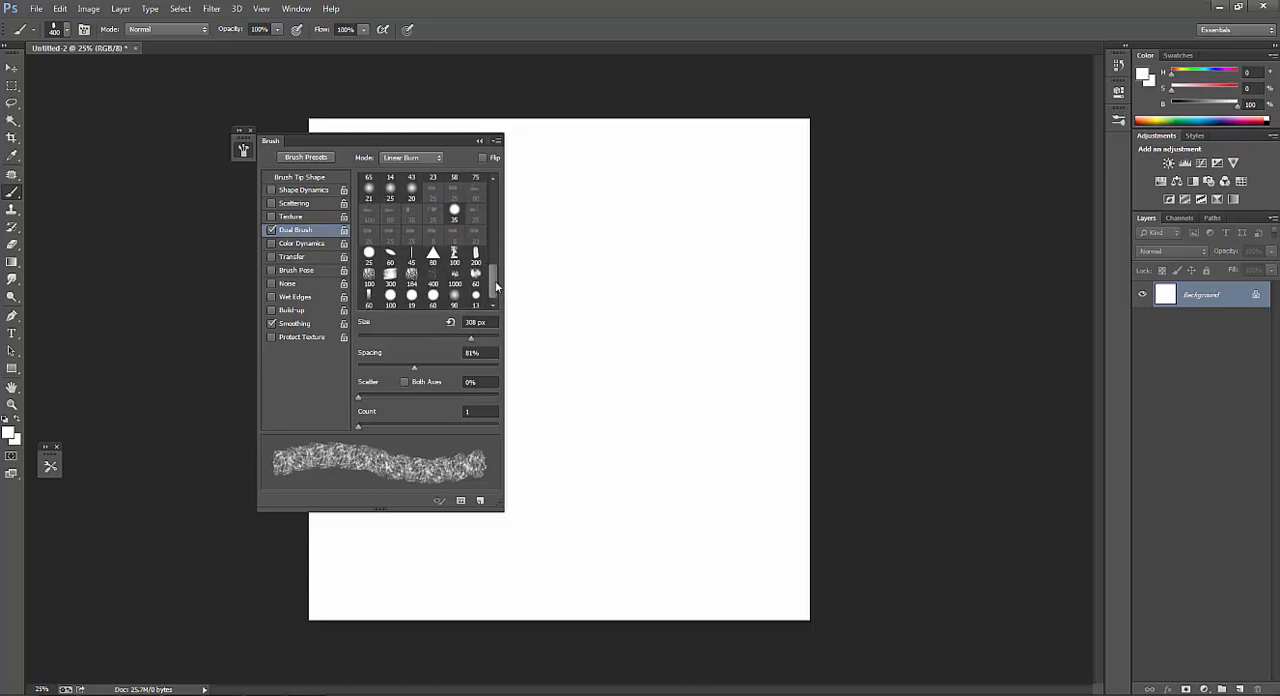
left_click(368, 276)
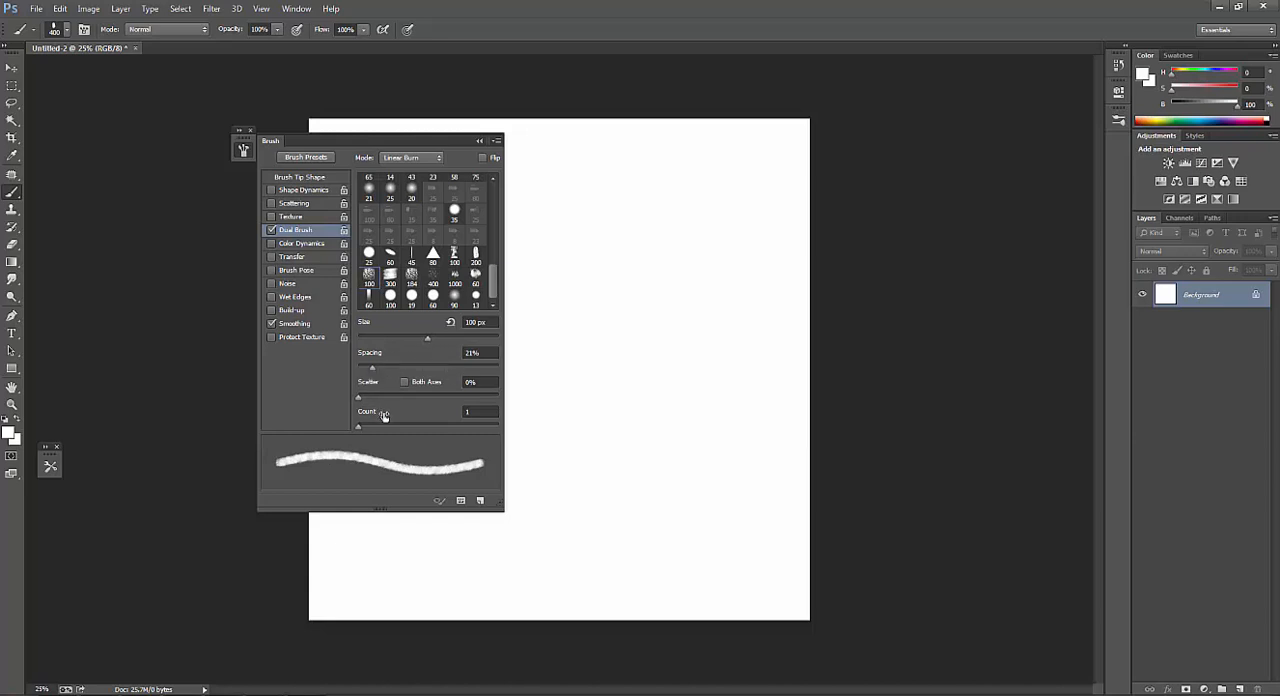
Set the dual brush scatter to 152%, count to 4 and spacing to 24%.
mouse_move(359, 397)
left_mouse_down()
mouse_move(388, 403)
mouse_move(371, 429)
left_mouse_up()
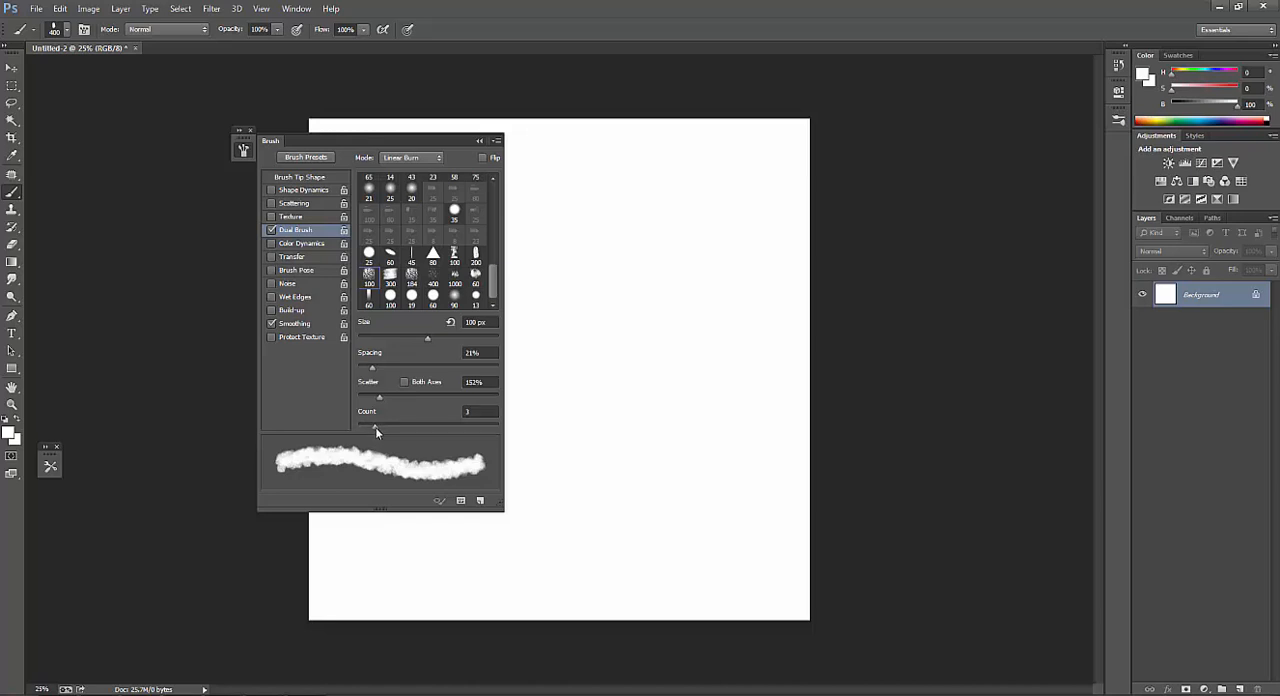
mouse_move(377, 425)
left_mouse_down()
mouse_move(407, 425)
mouse_move(386, 423)
left_mouse_up()
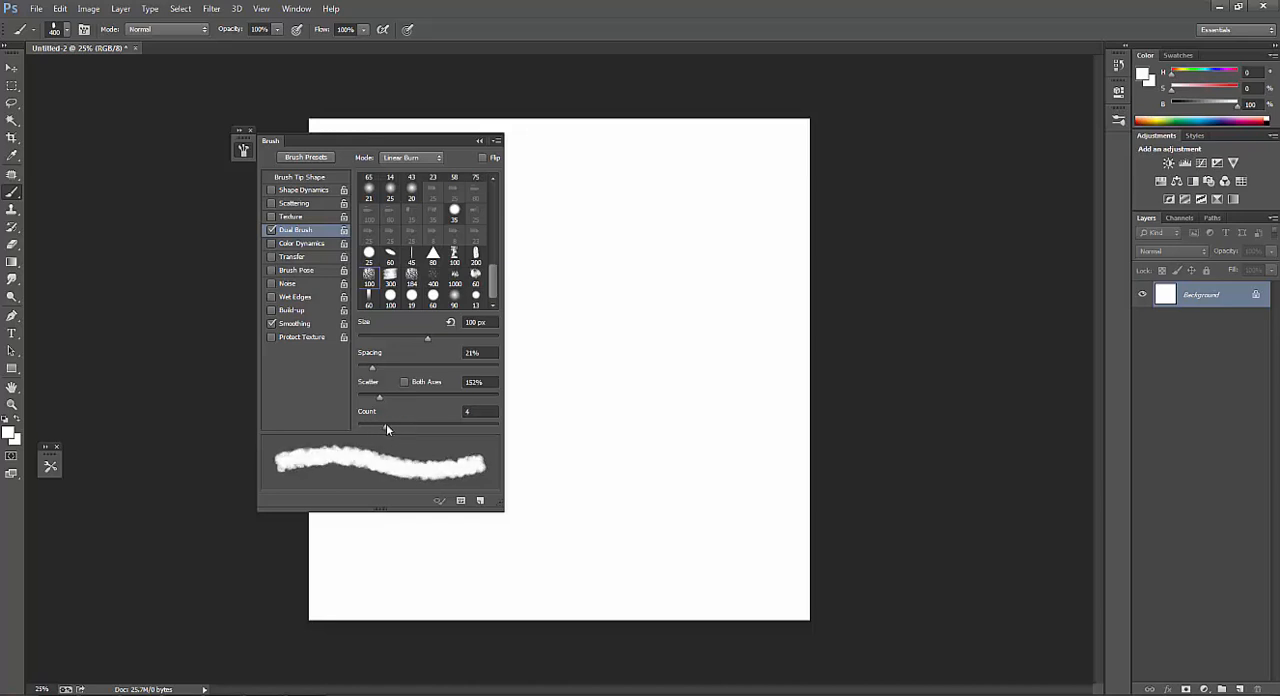
left_click_drag(370, 366, 373, 368)
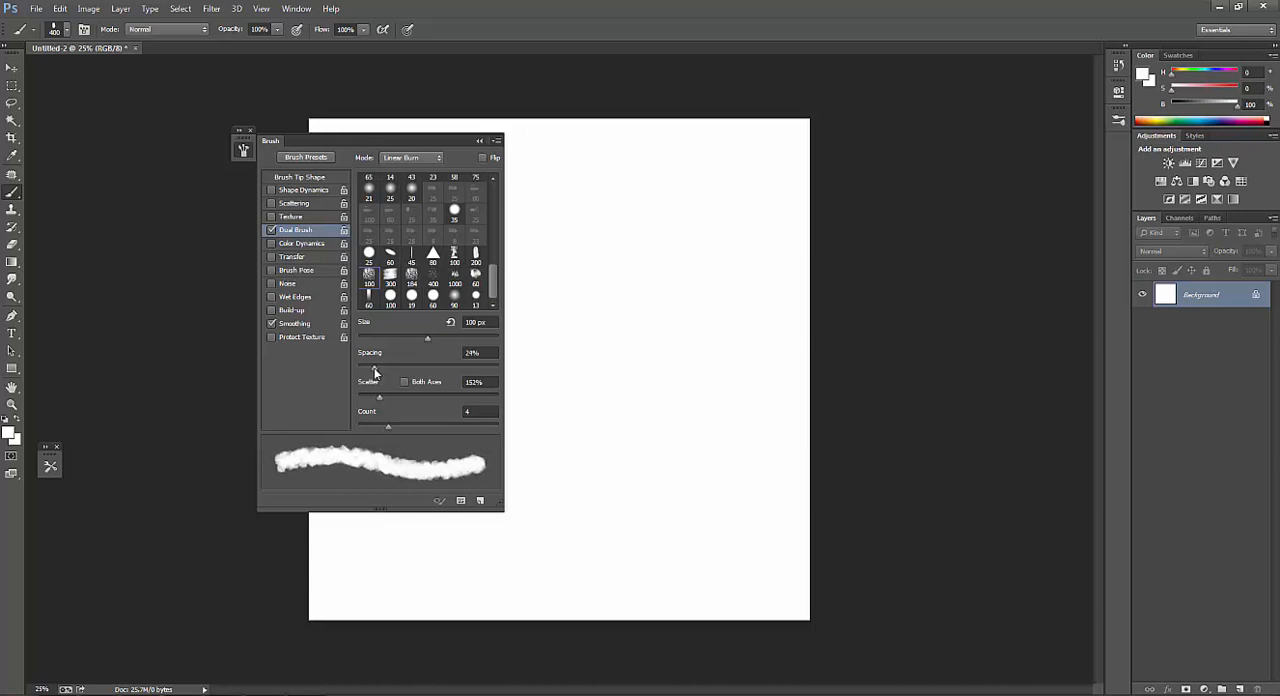
Change the dual brush mode to Overlay, with scatter at 181% and count at 3.
left_click(410, 158)
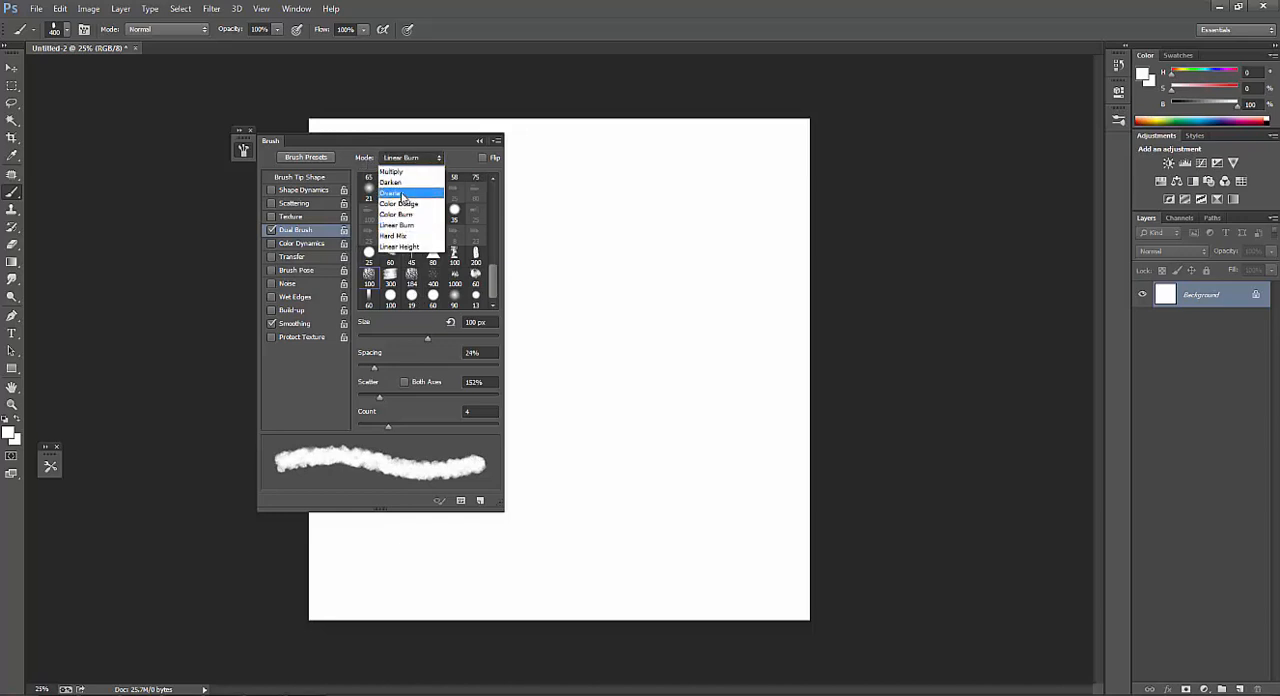
left_click(406, 194)
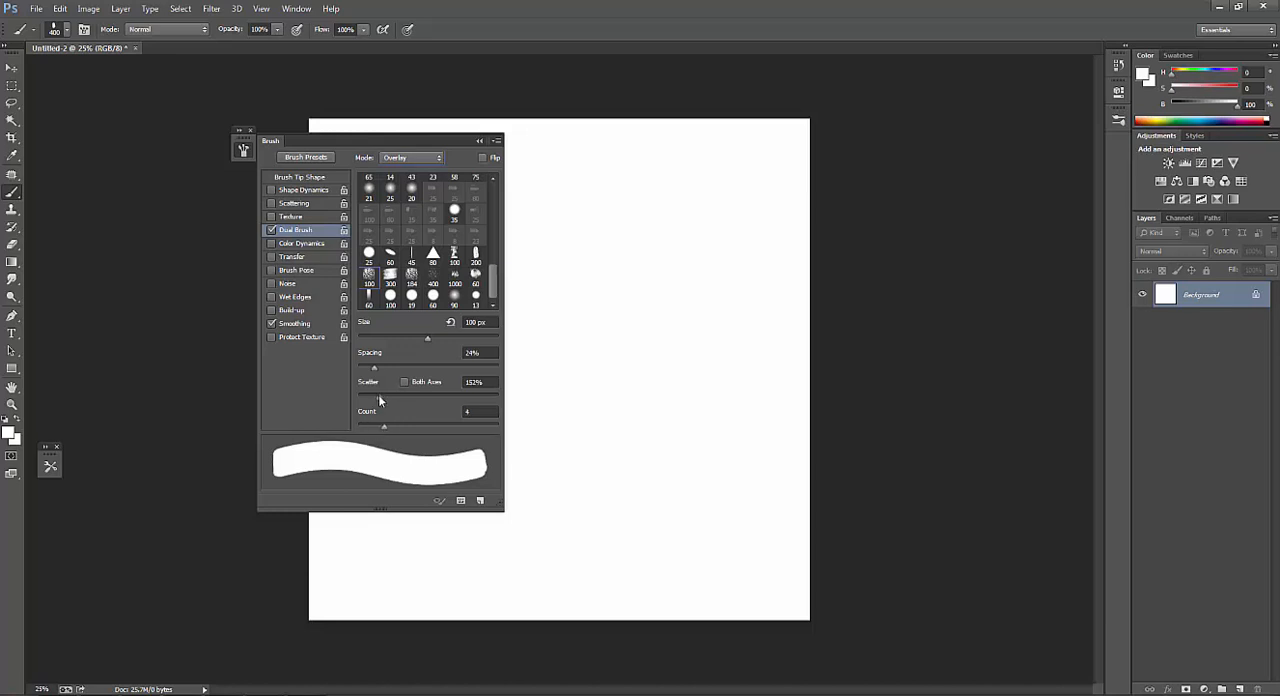
left_click_drag(379, 399, 377, 427)
left_click_drag(390, 403, 384, 400)
Enable Transfer and set the opacity jitter control to Pen Pressure.
left_click(314, 258)
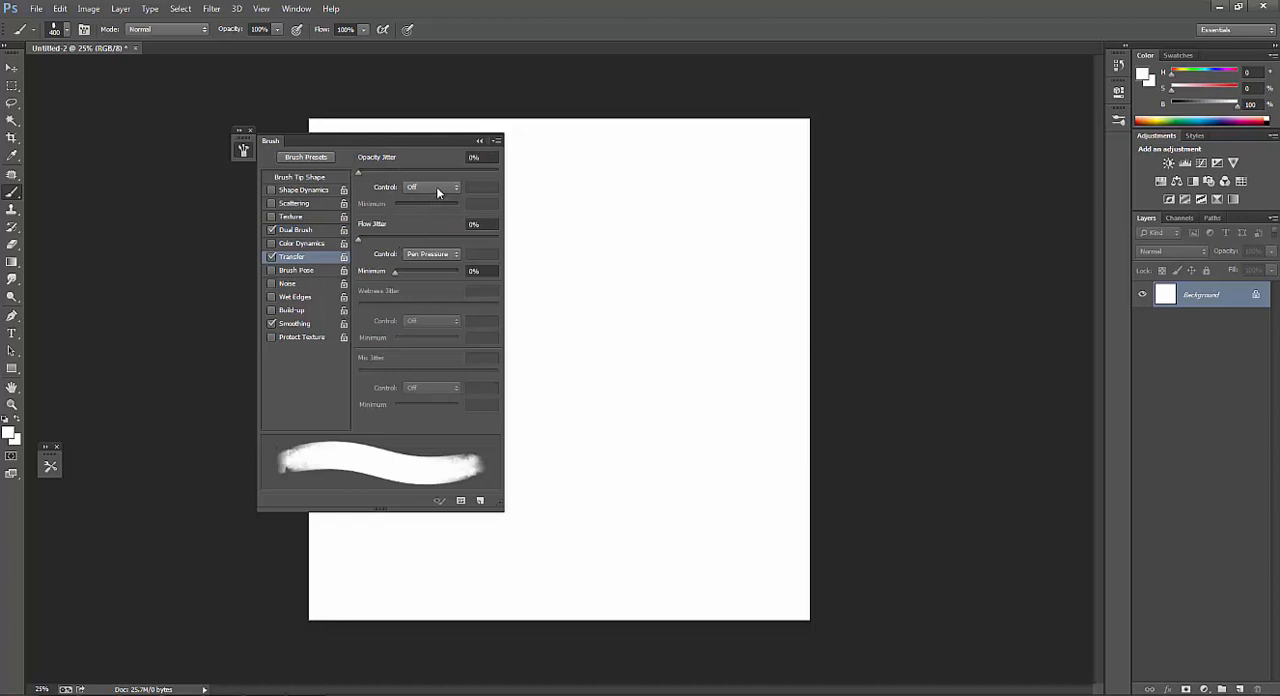
left_click(440, 186)
left_click(428, 215)
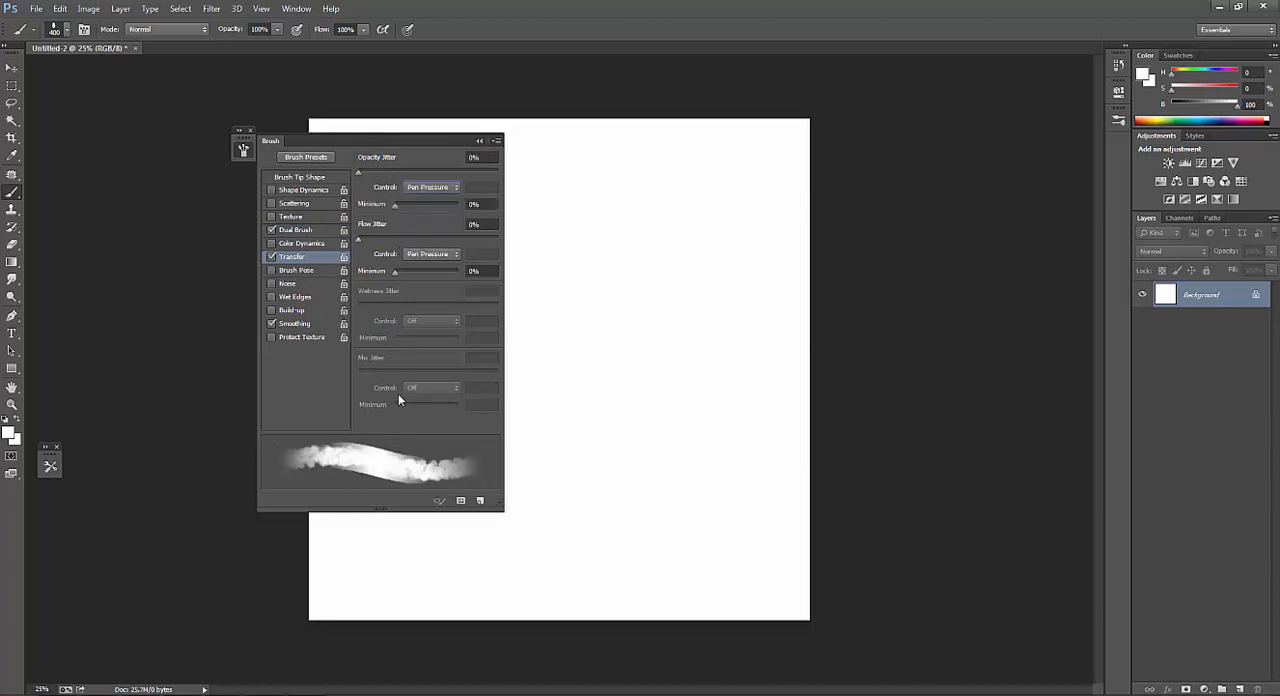
Set the dual brush size to 159 px, spacing to 18% and scatter to 143%.
left_click(310, 229)
left_click_drag(376, 364, 379, 370)
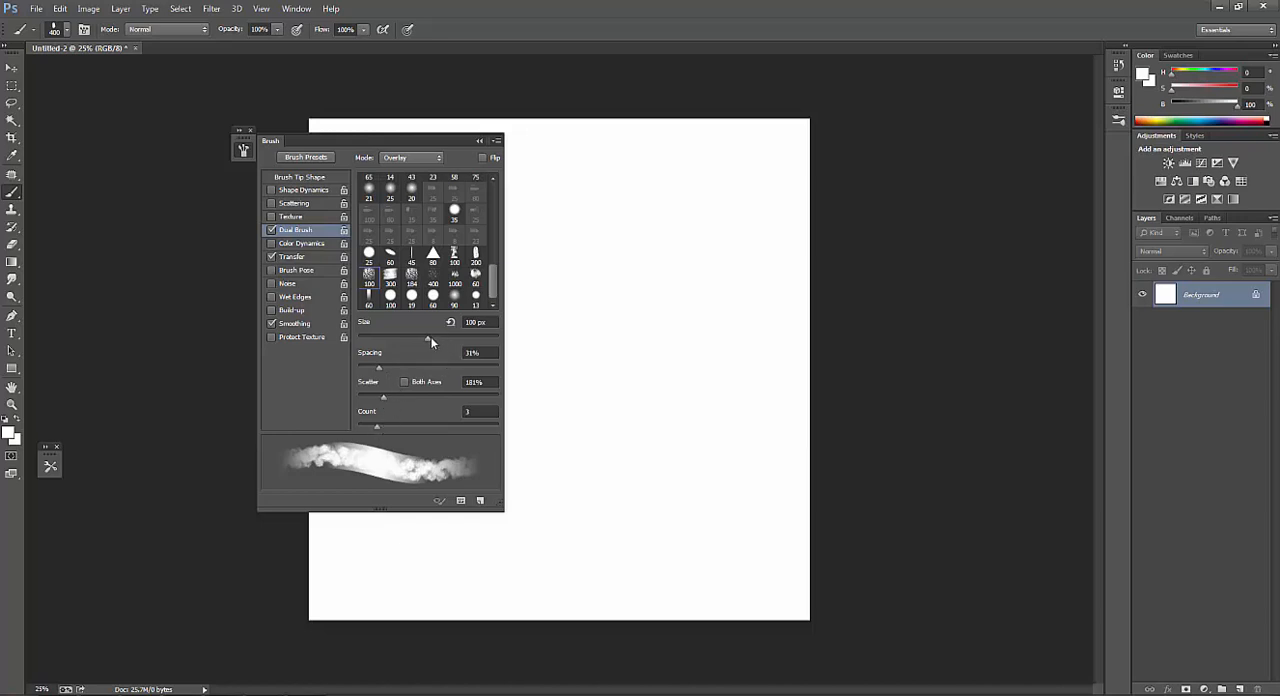
left_click_drag(430, 336, 449, 338)
left_click_drag(380, 371, 379, 400)
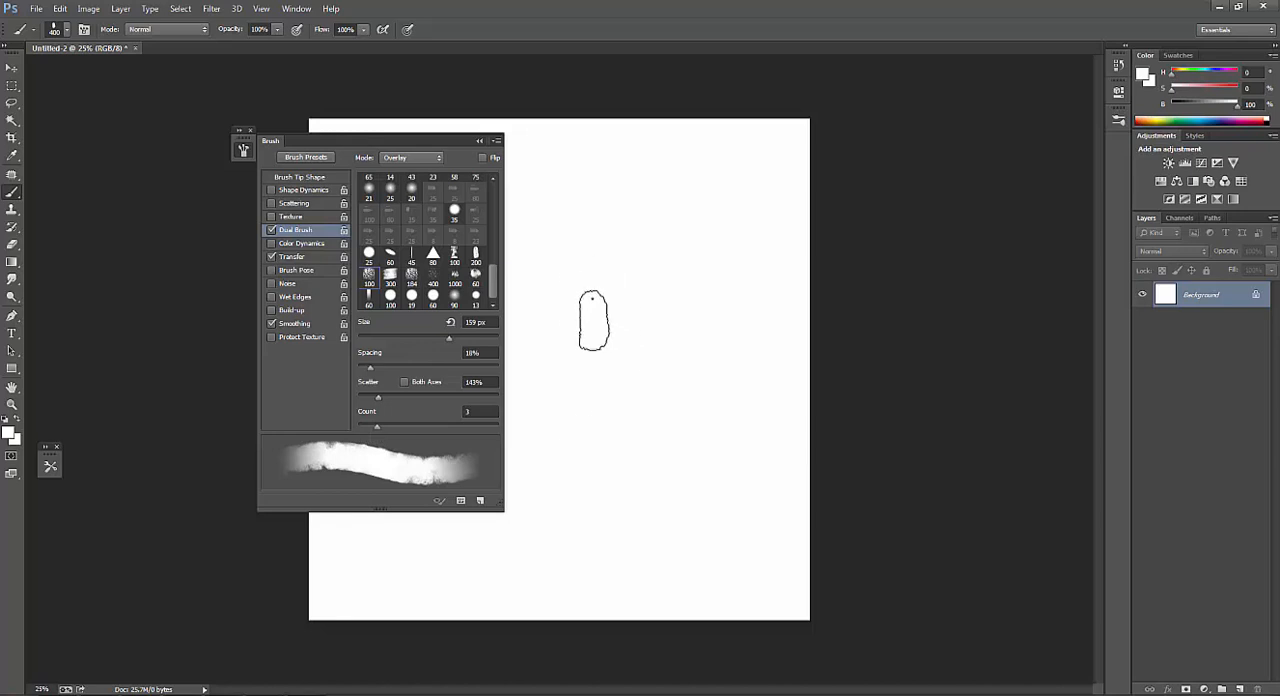
Reset the colours and test the brush with black and sampled gray strokes right of the canvas centre, reducing it to 200 px.
key("d")
left_click_drag(644, 271, 617, 320)
key("bracketleft")
key("bracketleft")
mouse_move(592, 383)
left_mouse_down()
mouse_move(593, 298)
mouse_move(608, 371)
mouse_move(588, 404)
left_mouse_up()
key("bracketleft")
left_click(638, 263, "alt")
left_click_drag(647, 243, 600, 280)
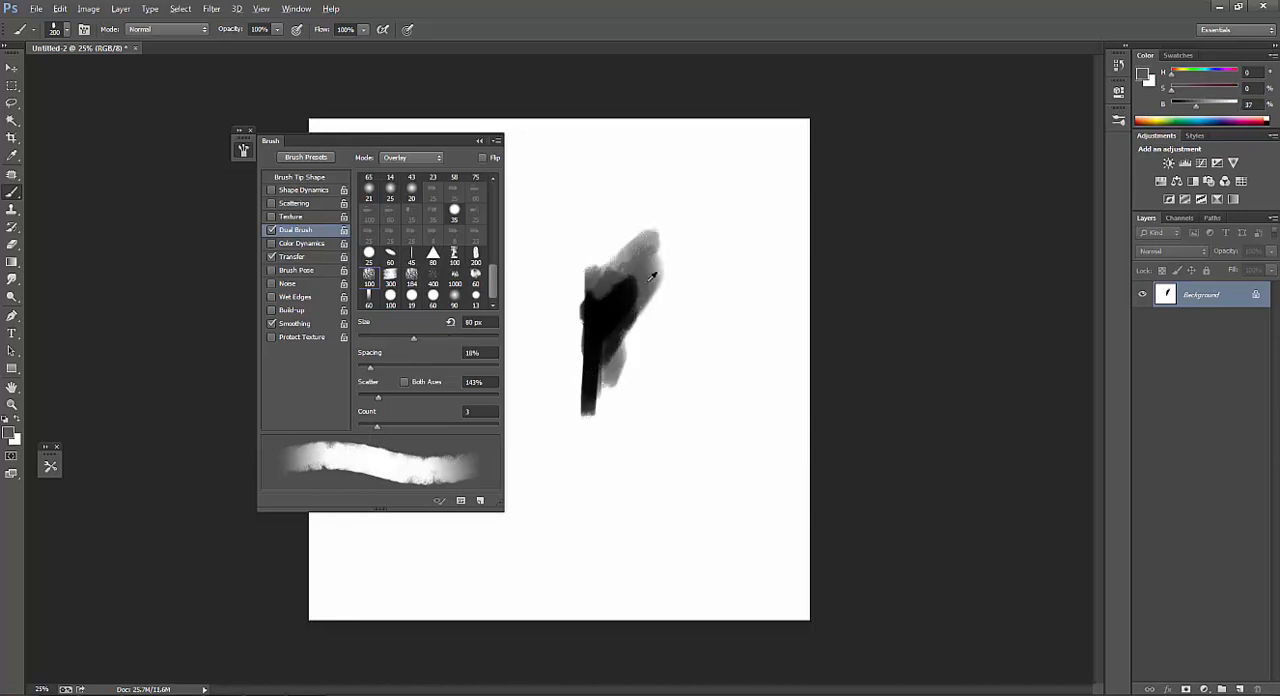
Sample a tone from the test shape's right edge and darken its right side with a larger brush.
left_click(645, 277, "alt")
key("bracketright")
key("bracketright")
left_click_drag(660, 253, 618, 366)
Sample dark gray and black from the test shape, painting a gray upper plane and a dark left edge.
left_click(602, 288, "alt")
key("bracketleft")
key("bracketleft")
key("bracketleft")
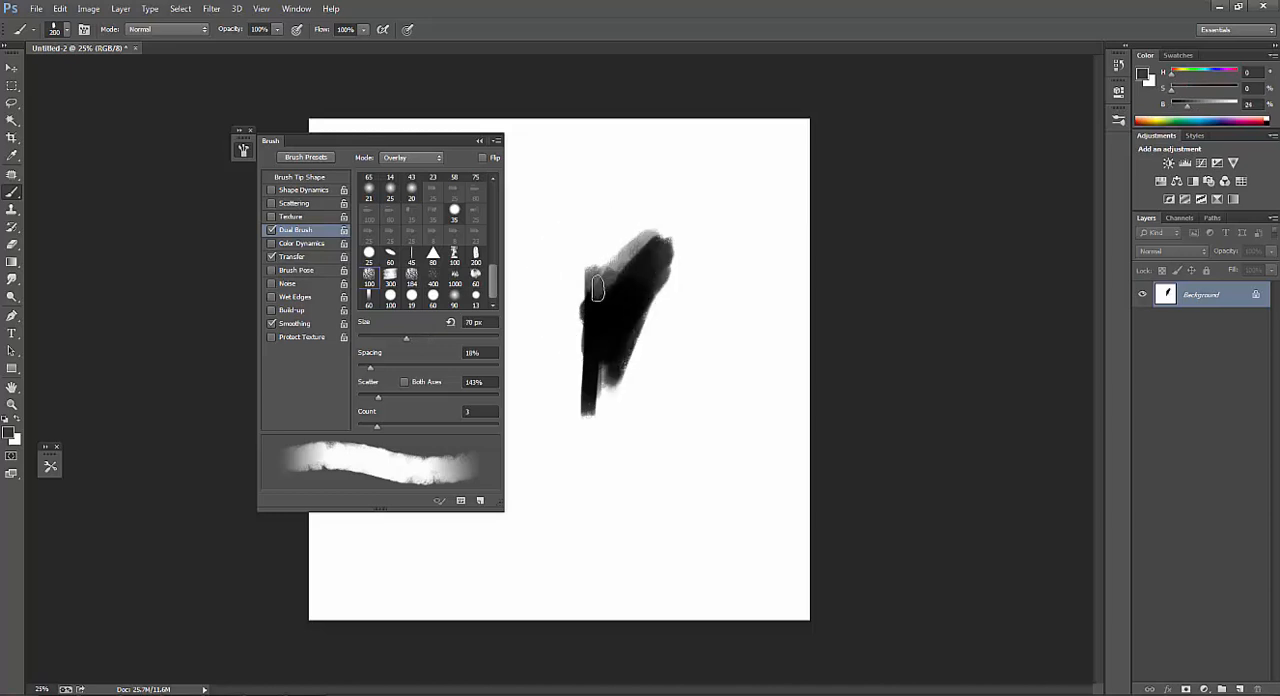
mouse_move(598, 289)
left_mouse_down()
mouse_move(615, 262)
mouse_move(570, 301)
mouse_move(562, 402)
left_mouse_up()
left_click(585, 307, "alt")
key("bracketright")
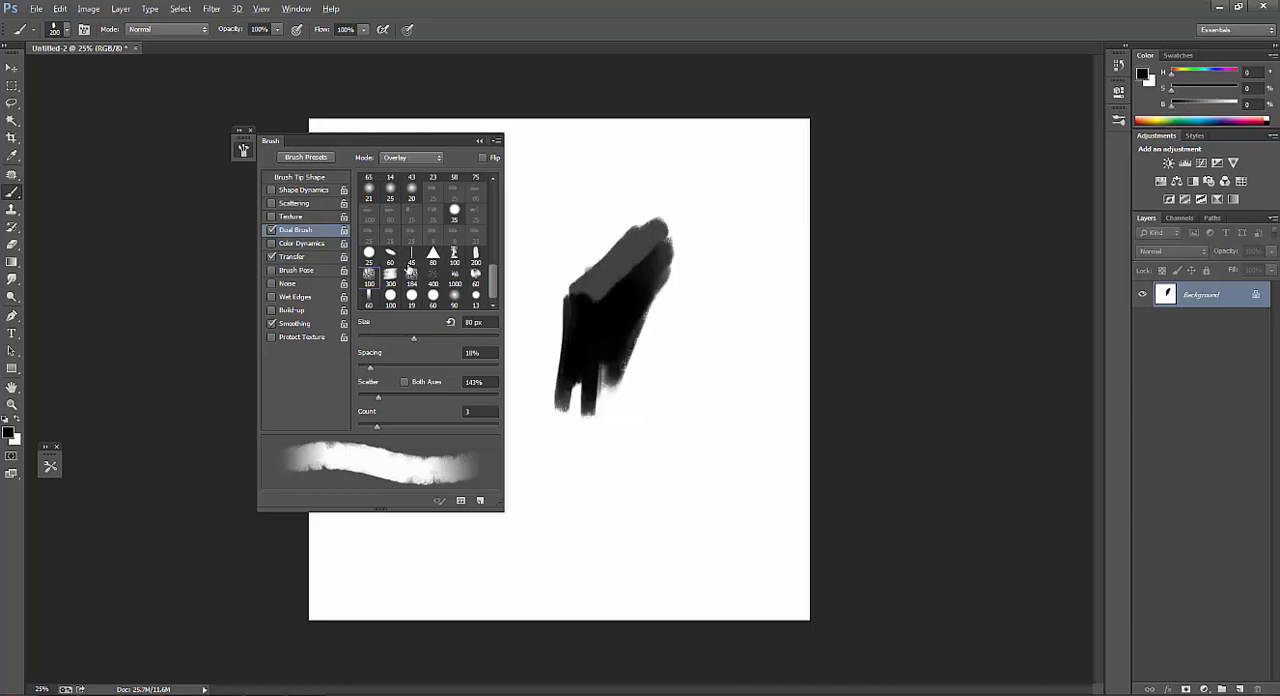
Set the dual brush scatter to 171% and its size to 89 px.
key("alt")
left_click_drag(370, 372, 381, 397)
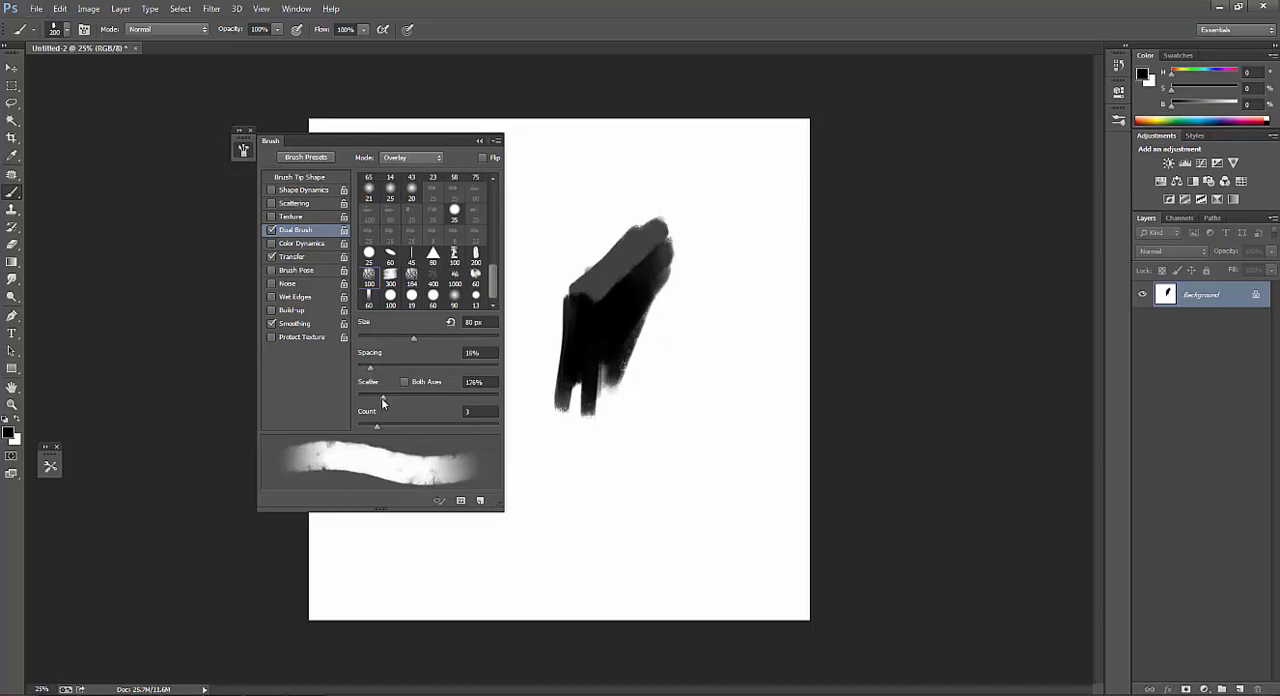
left_click_drag(409, 338, 420, 339)
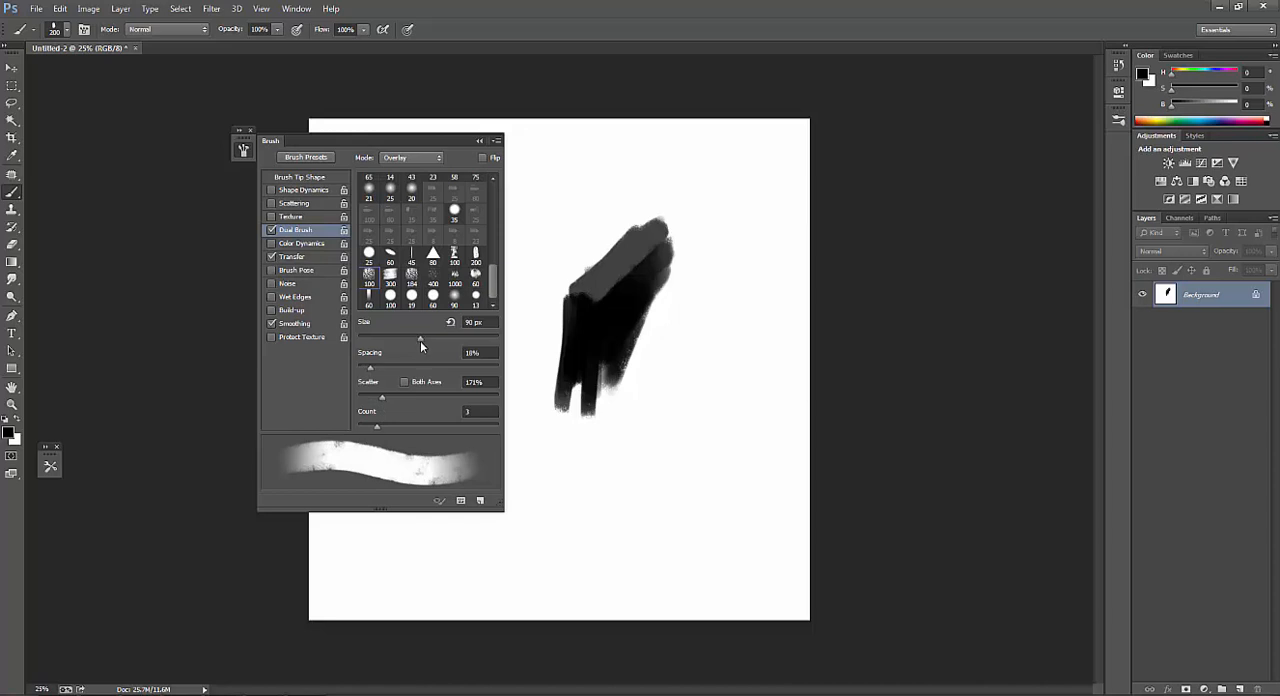
Extend the test block's left side downward, then sample gray from the right edge and paint its right face.
mouse_move(592, 274)
left_mouse_down()
mouse_move(586, 285)
mouse_move(636, 240)
mouse_move(565, 300)
mouse_move(551, 289)
mouse_move(564, 345)
mouse_move(557, 412)
left_mouse_up()
left_click(669, 252, "alt")
mouse_move(662, 258)
left_mouse_down()
mouse_move(628, 291)
mouse_move(610, 390)
mouse_move(643, 300)
left_mouse_up()
left_click_drag(643, 300, 621, 390)
Fill the block's left face with sampled black and trim its lower left edge with white.
left_click(570, 337, "alt")
mouse_move(590, 302)
left_mouse_down()
mouse_move(581, 468)
mouse_move(569, 436)
mouse_move(604, 466)
left_mouse_up()
left_click(574, 446, "alt")
left_click_drag(548, 360, 596, 434)
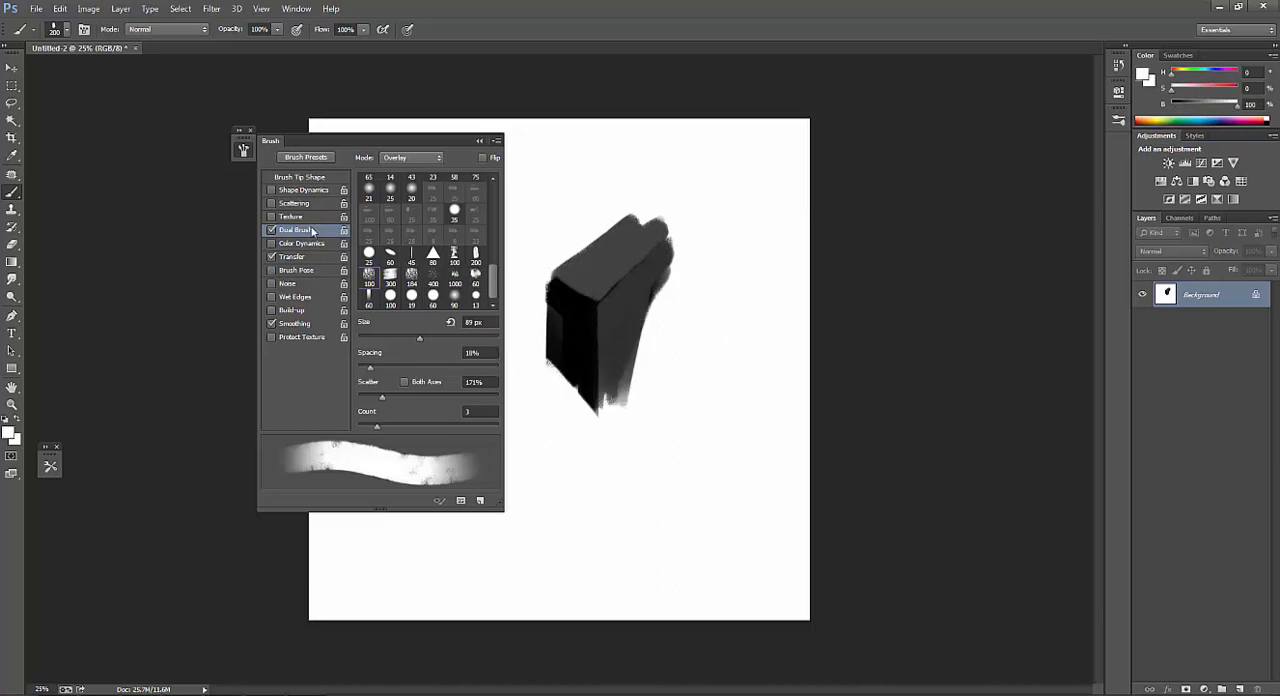
Save the brush as a new preset named Smooth Painting brush, capturing its size, and collapse the brush settings.
left_click(480, 500)
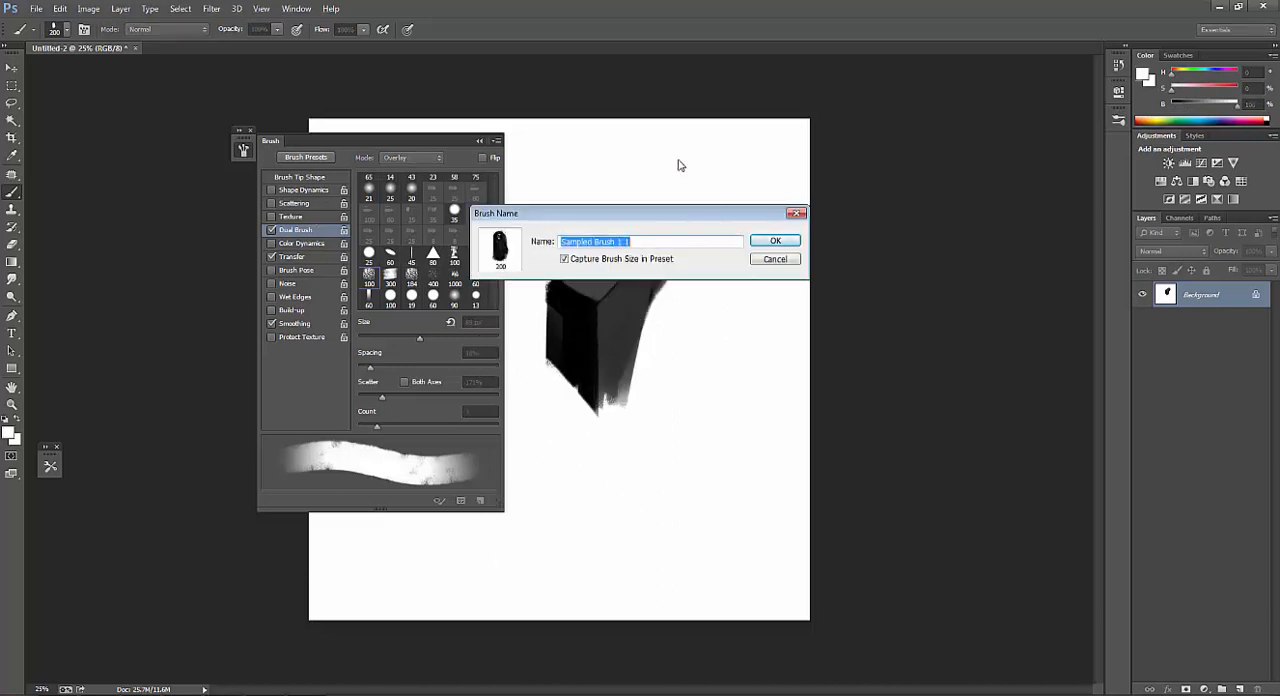
type("Smooth Painting brush")
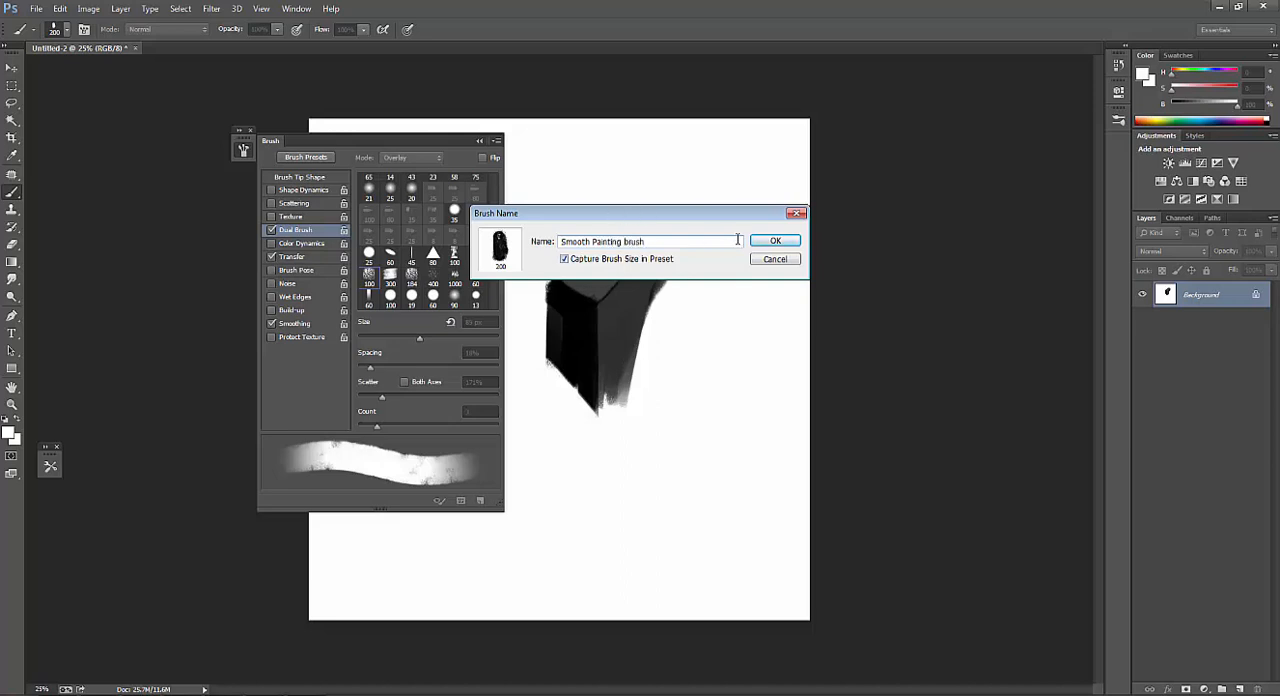
left_click(775, 241)
left_click(246, 154)
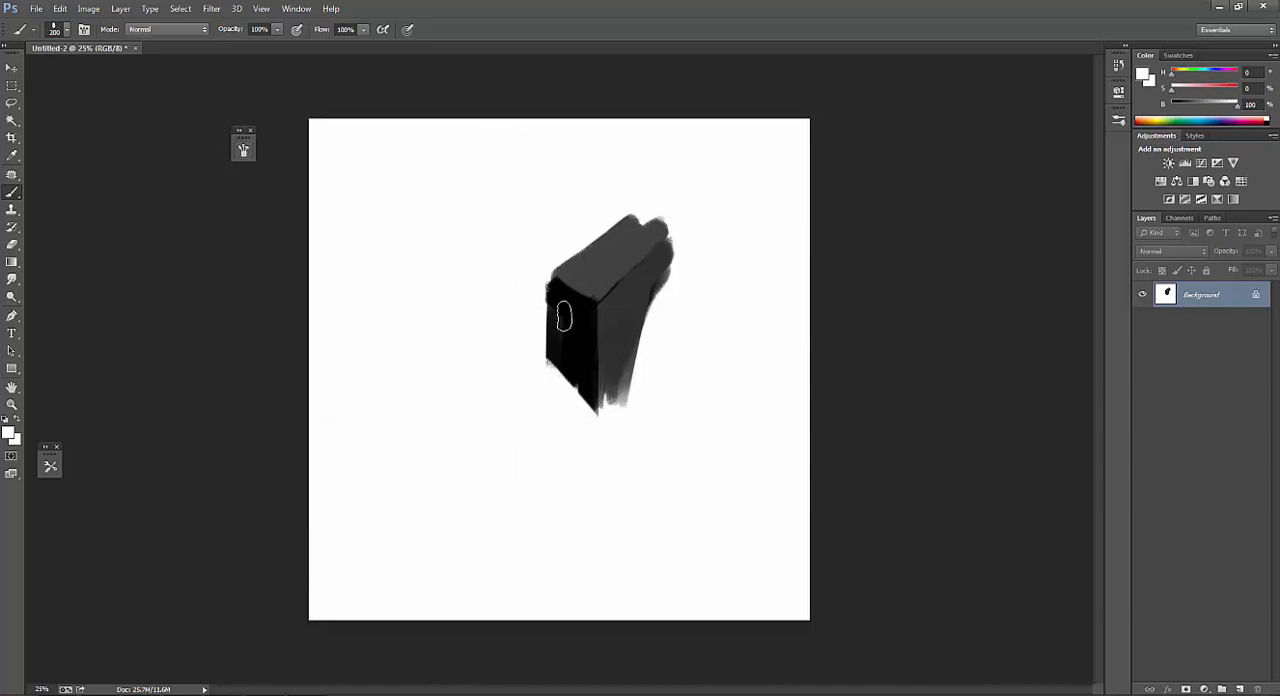
Paint further test strokes along the block's left and upper edges with the saved brush.
left_click(629, 318, "alt")
mouse_move(541, 290)
left_mouse_down()
mouse_move(538, 388)
mouse_move(607, 452)
left_mouse_up()
mouse_move(535, 250)
left_mouse_down()
mouse_move(525, 287)
mouse_move(623, 196)
left_mouse_up()
left_click_drag(623, 196, 522, 284)
left_click(628, 164, "alt")
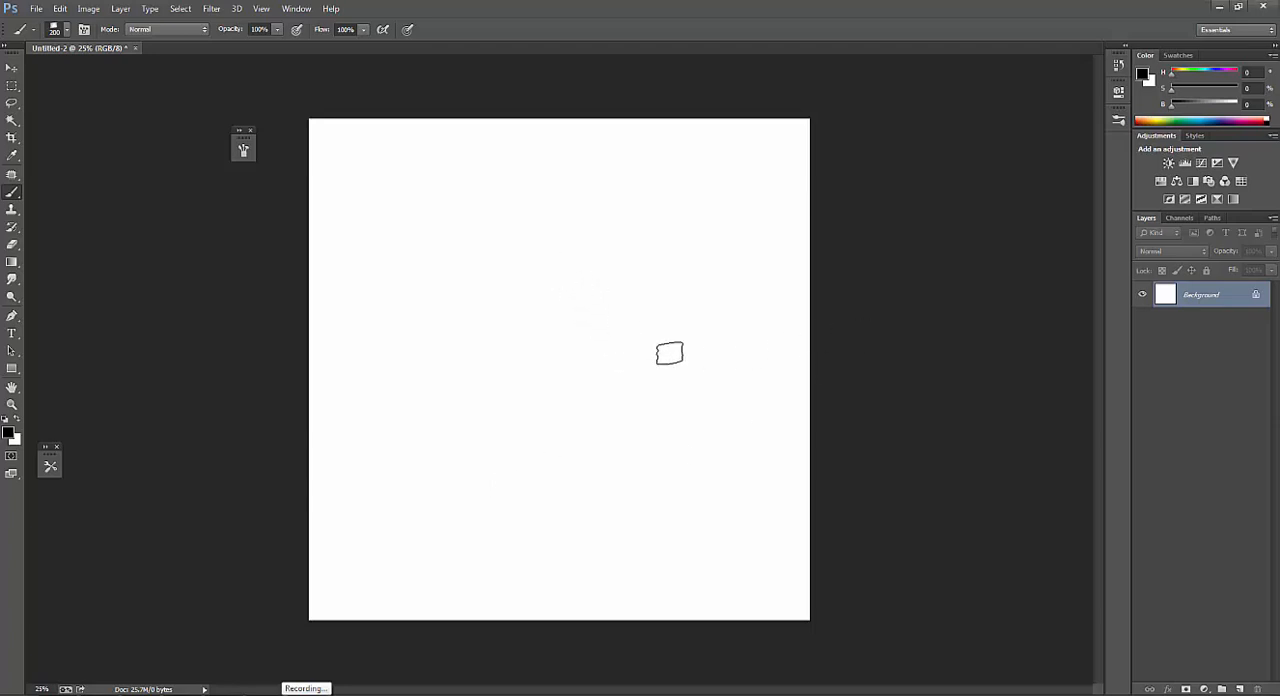
Make a rectangular selection in the middle of the blank canvas and add a new layer for the shape.
right_click(536, 304)
double_click(645, 430)
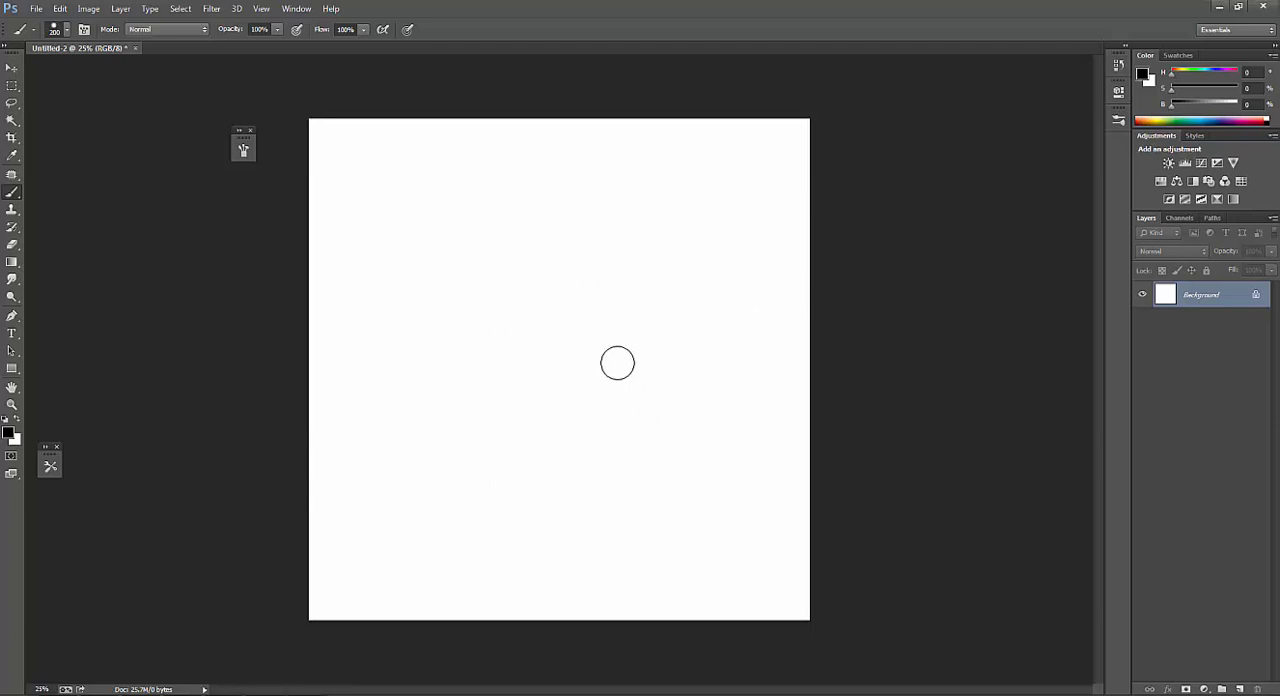
key("m")
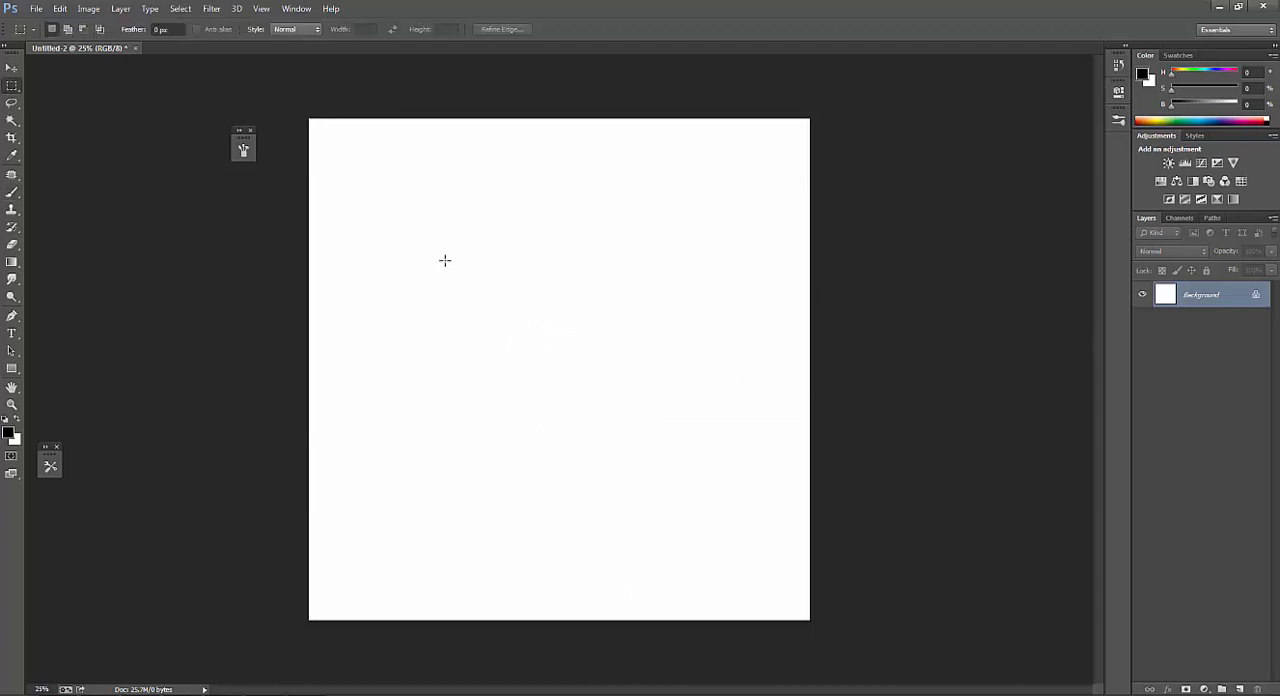
left_click_drag(431, 249, 678, 451)
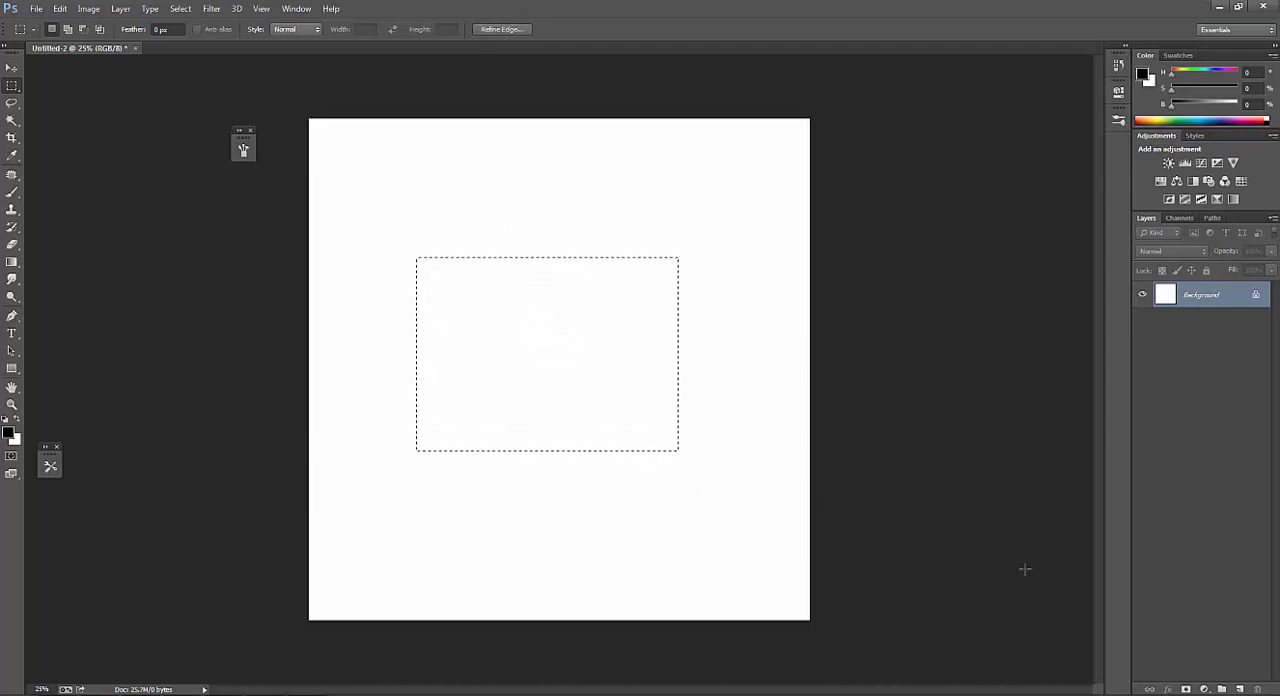
left_click(1240, 689)
Choose a soft round brush with 0% hardness and enlarge it to 250 px.
key("b")
right_click(555, 340)
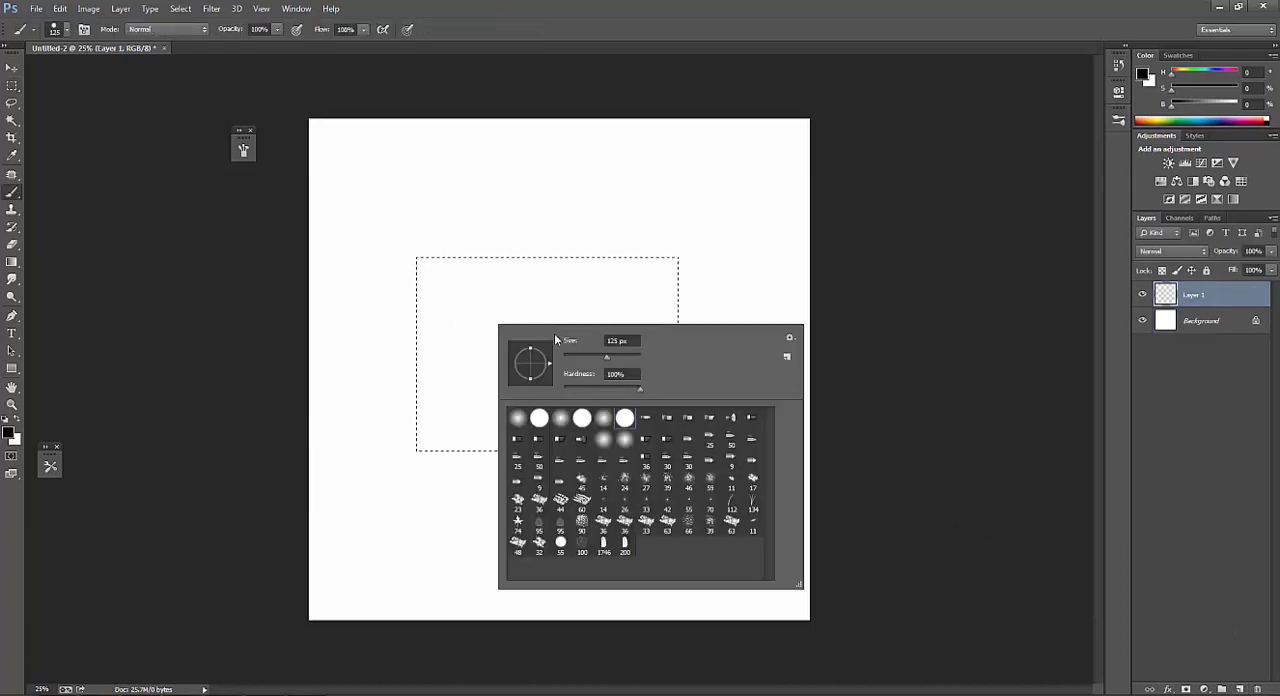
double_click(625, 543)
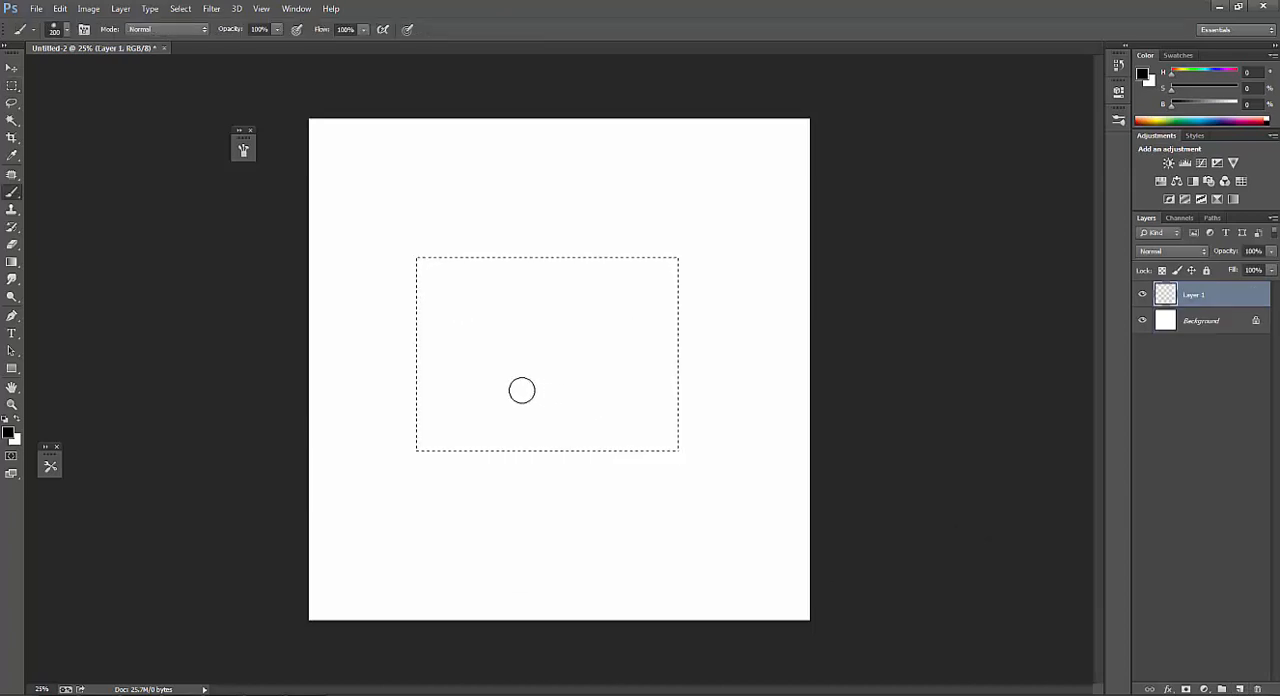
right_click(512, 345)
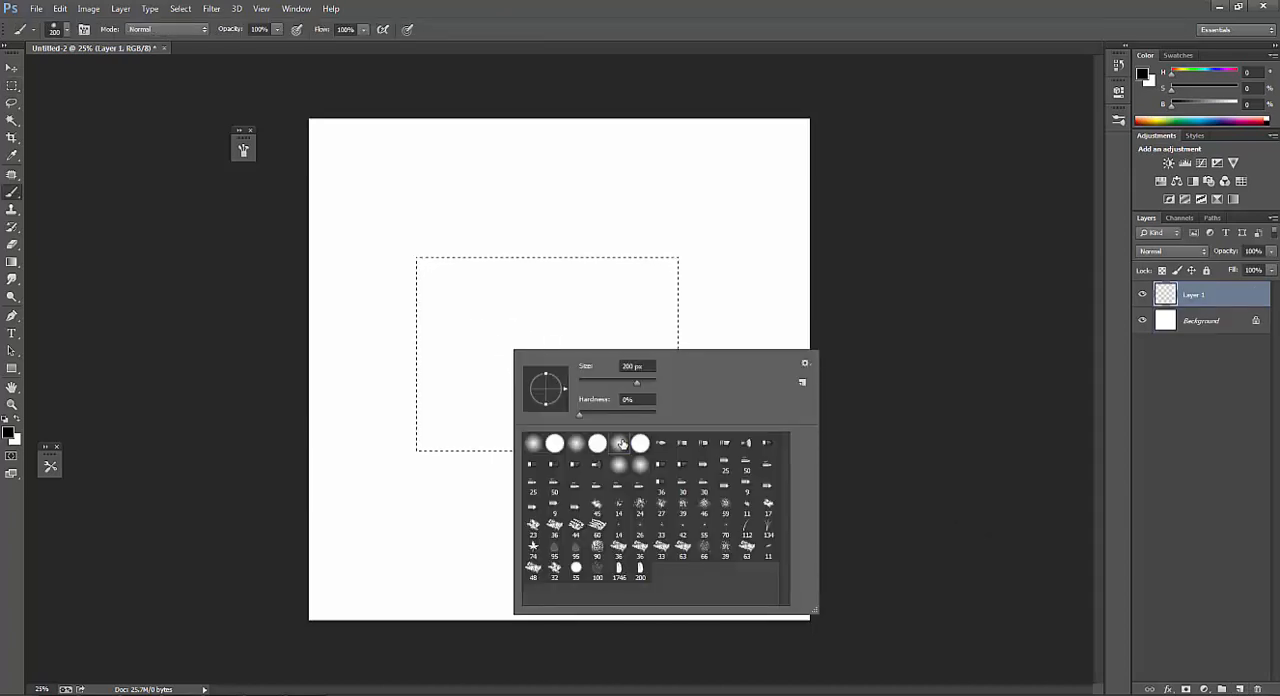
left_click(893, 262)
key("bracketright")
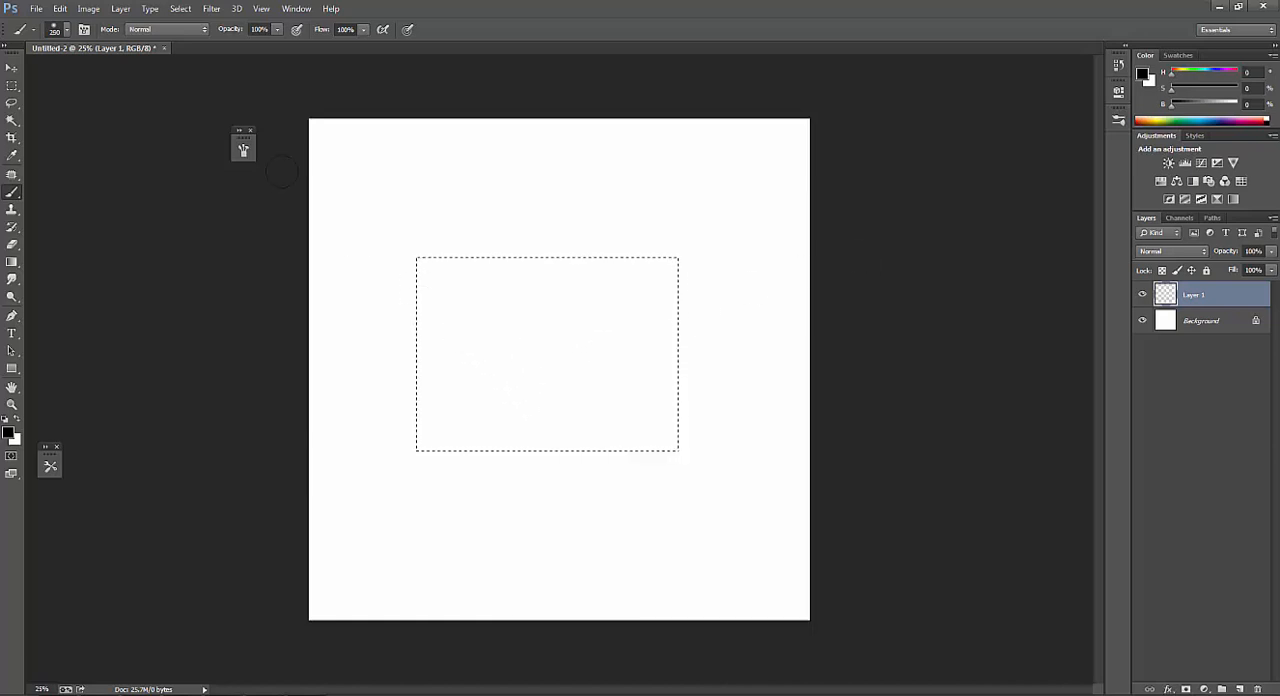
Enable Noise for the soft round brush and set its tip spacing to 42%.
left_click(245, 151)
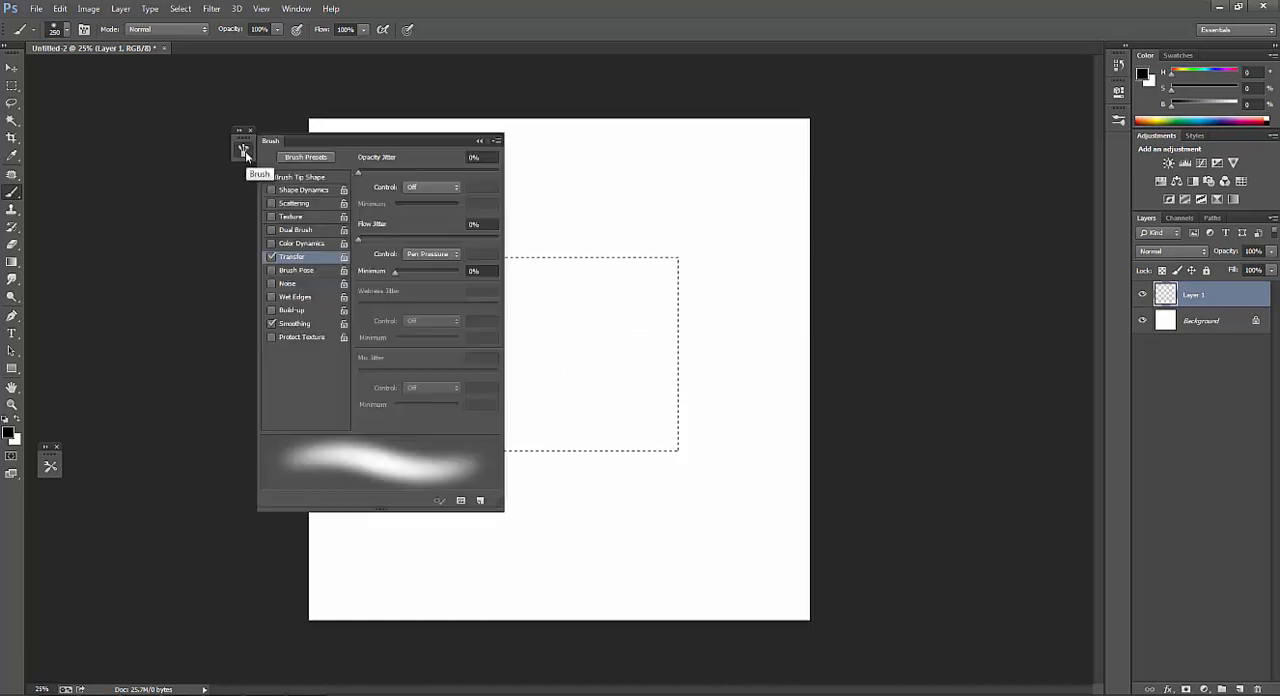
left_click(271, 283)
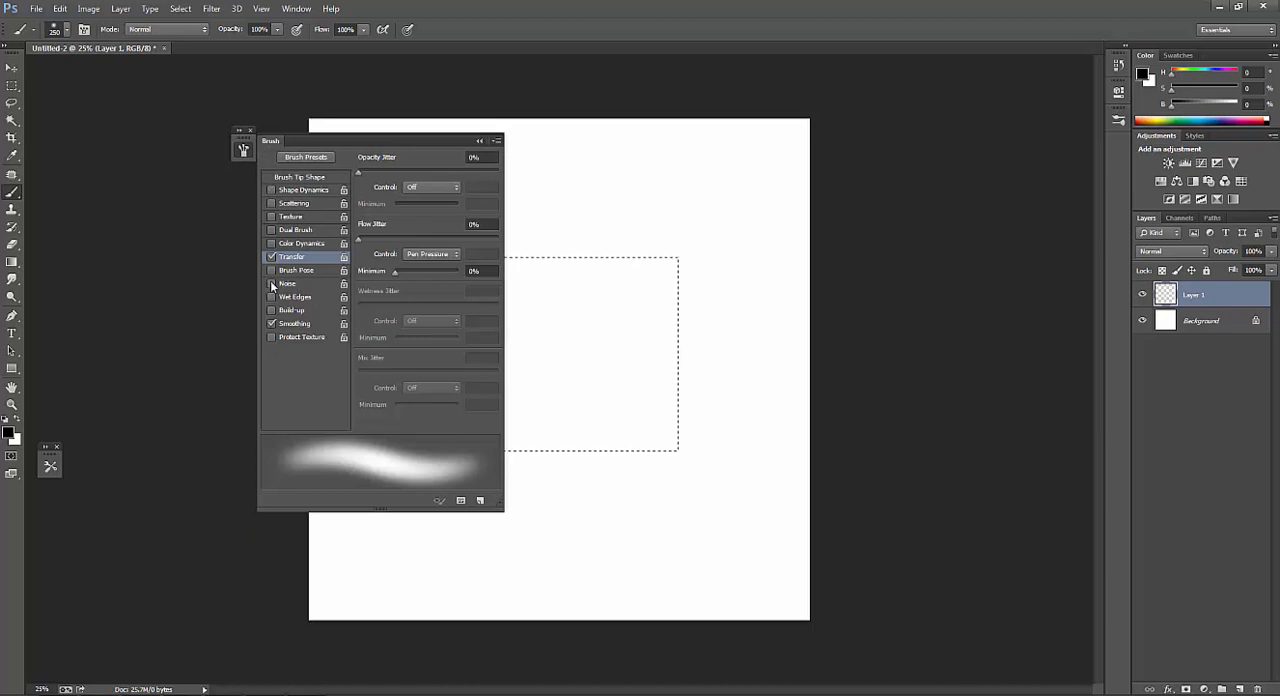
left_click(306, 177)
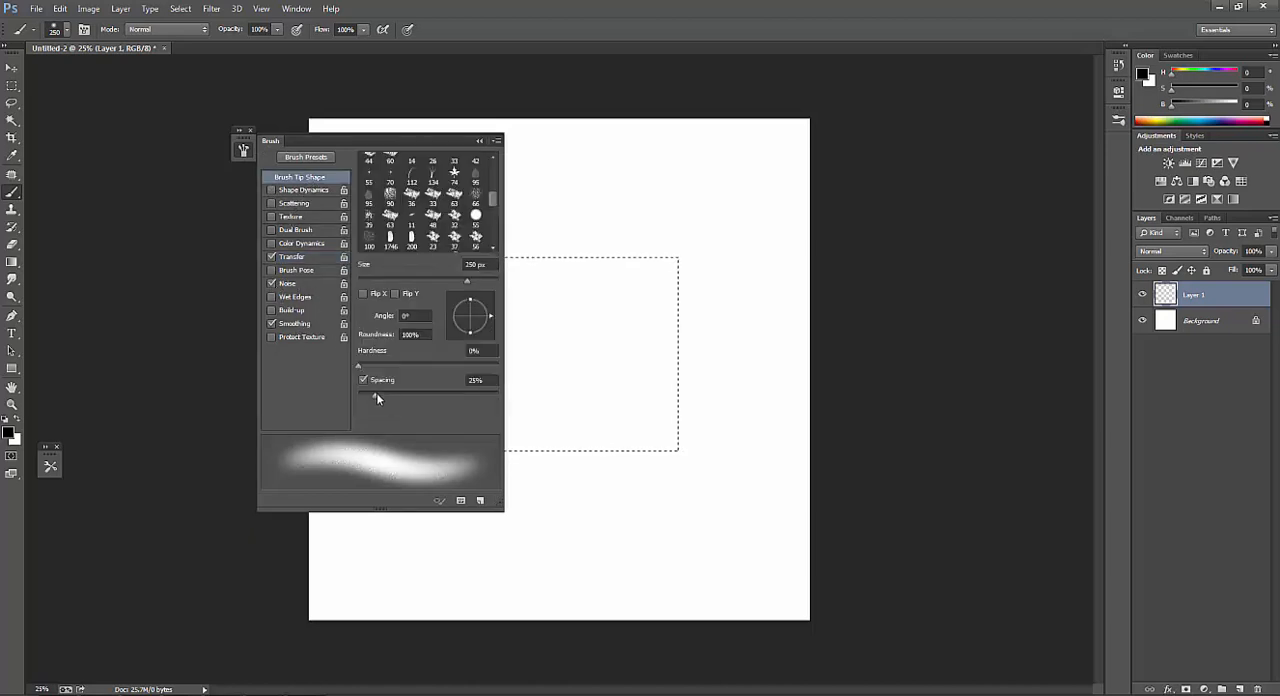
left_click_drag(376, 393, 387, 397)
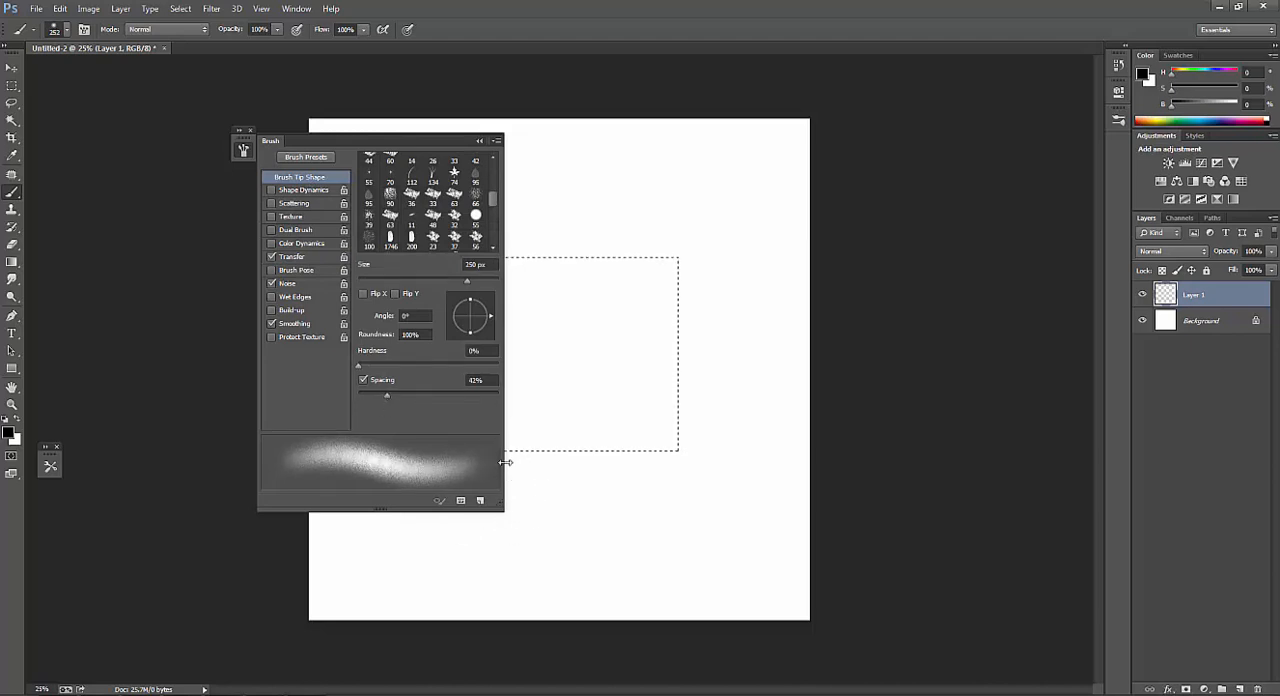
key("F5")
Paint soft strokes across the upper part of the selection with the brush at 300 px and 500 px.
key("bracketright")
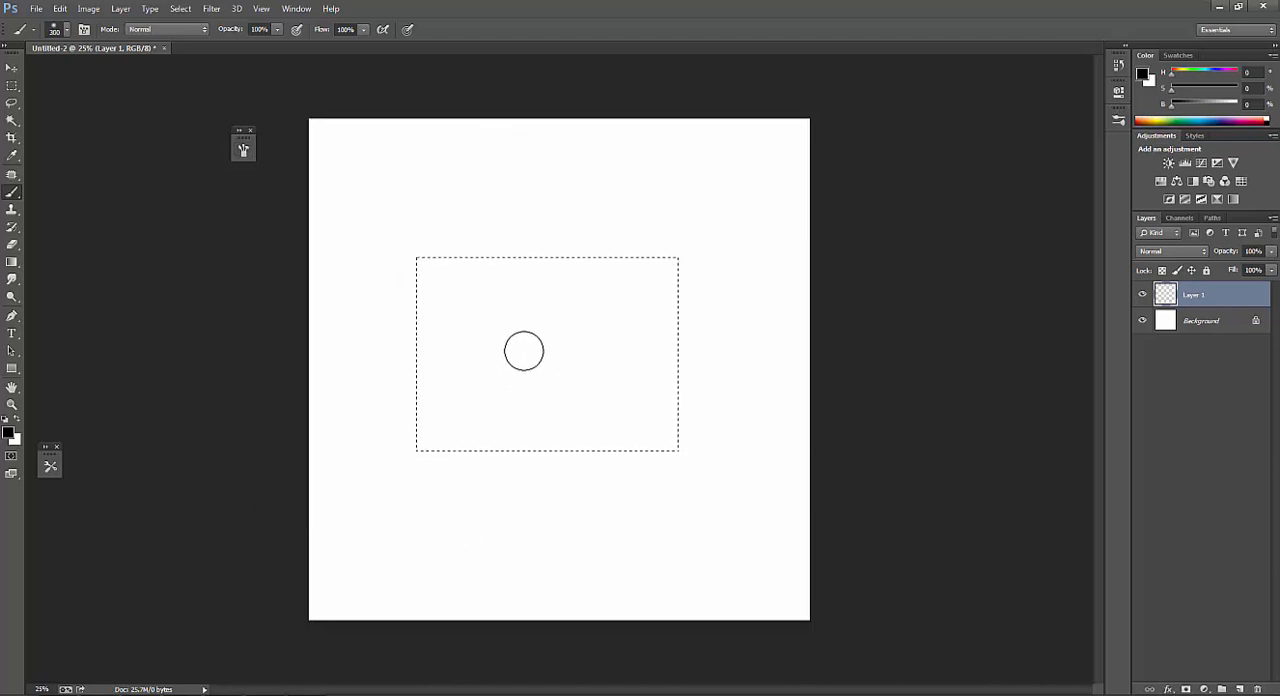
left_click_drag(489, 337, 578, 304)
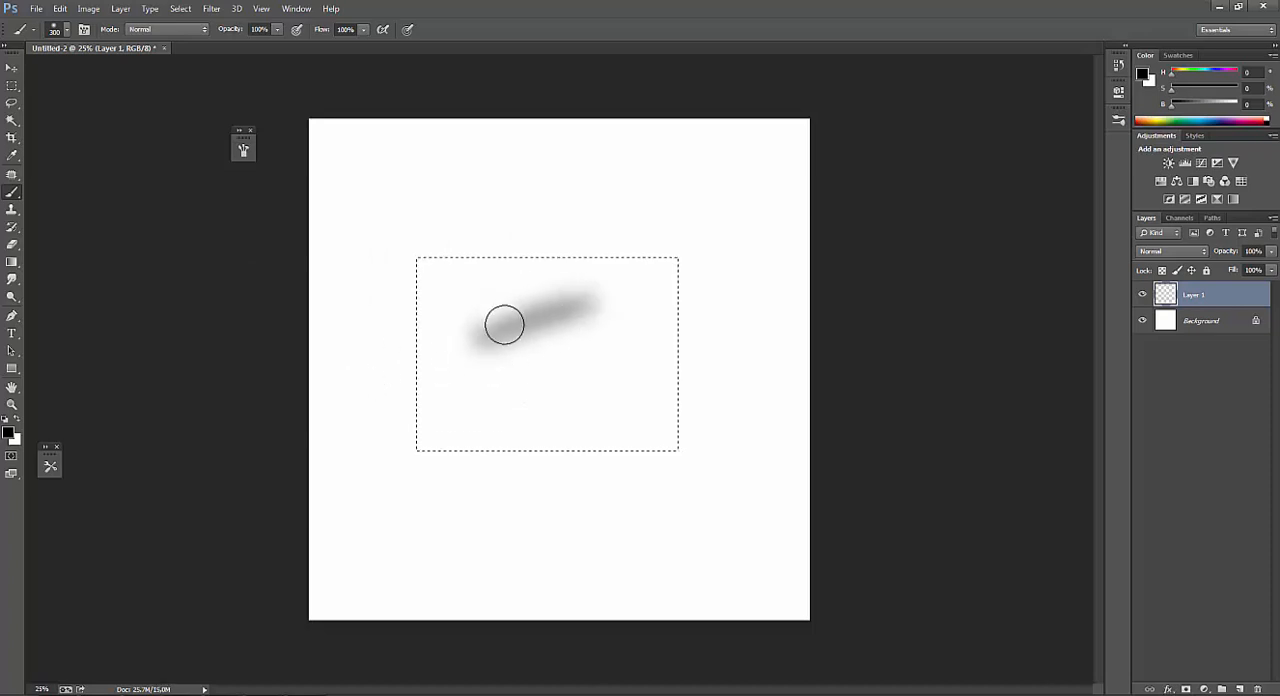
key("bracketleft")
key("bracketleft")
key("bracketright")
key("bracketright")
key("bracketright")
key("bracketright")
left_click(640, 284)
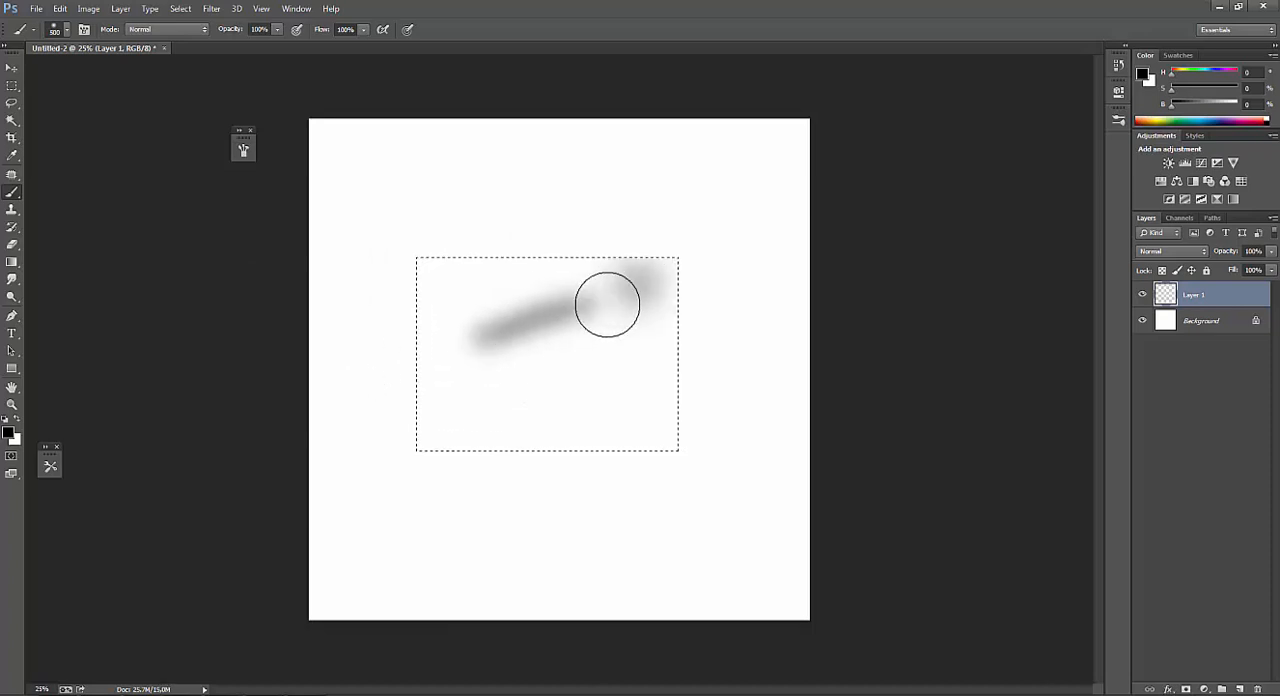
mouse_move(607, 305)
left_mouse_down()
mouse_move(451, 314)
mouse_move(519, 315)
mouse_move(445, 326)
mouse_move(563, 303)
left_mouse_up()
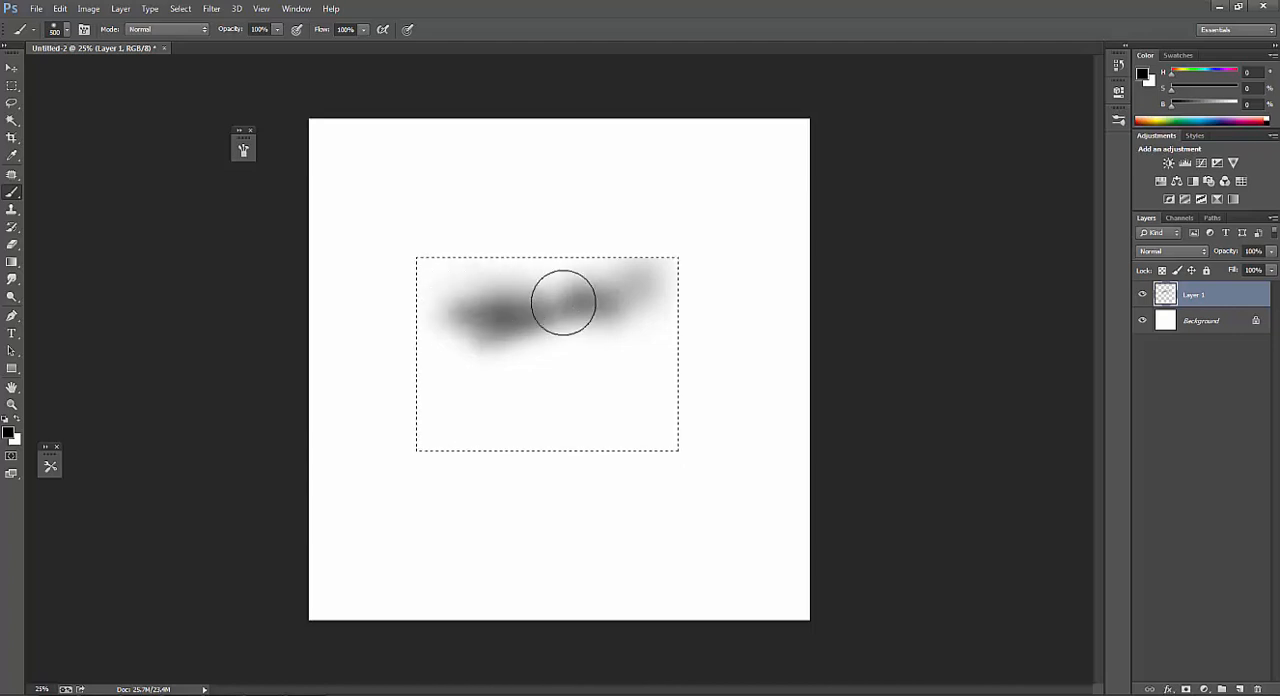
Paint darker strokes at the shape's upper left and a diagonal gray stroke beneath them.
key("bracketleft")
key("bracketleft")
key("bracketleft")
key("bracketleft")
key("bracketleft")
mouse_move(466, 300)
left_mouse_down()
mouse_move(591, 294)
mouse_move(546, 313)
mouse_move(545, 351)
mouse_move(560, 334)
mouse_move(551, 357)
mouse_move(536, 330)
mouse_move(482, 375)
mouse_move(492, 382)
mouse_move(478, 365)
mouse_move(539, 394)
mouse_move(457, 352)
left_mouse_up()
key("bracketright")
key("bracketright")
key("bracketright")
key("bracketright")
key("bracketright")
key("bracketright")
Extend the shape with soft strokes down its right side using the brush at 300 px.
key("bracketleft")
key("bracketleft")
key("bracketleft")
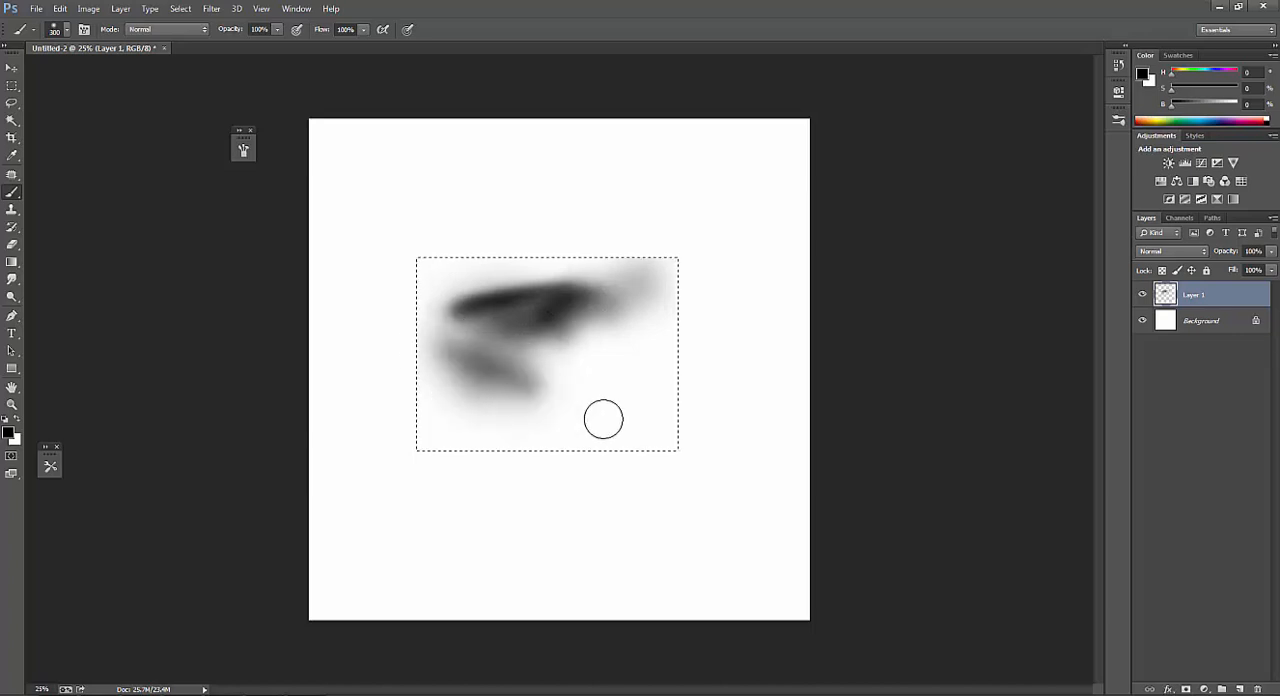
mouse_move(603, 419)
left_mouse_down()
mouse_move(554, 371)
mouse_move(600, 349)
mouse_move(579, 351)
left_mouse_up()
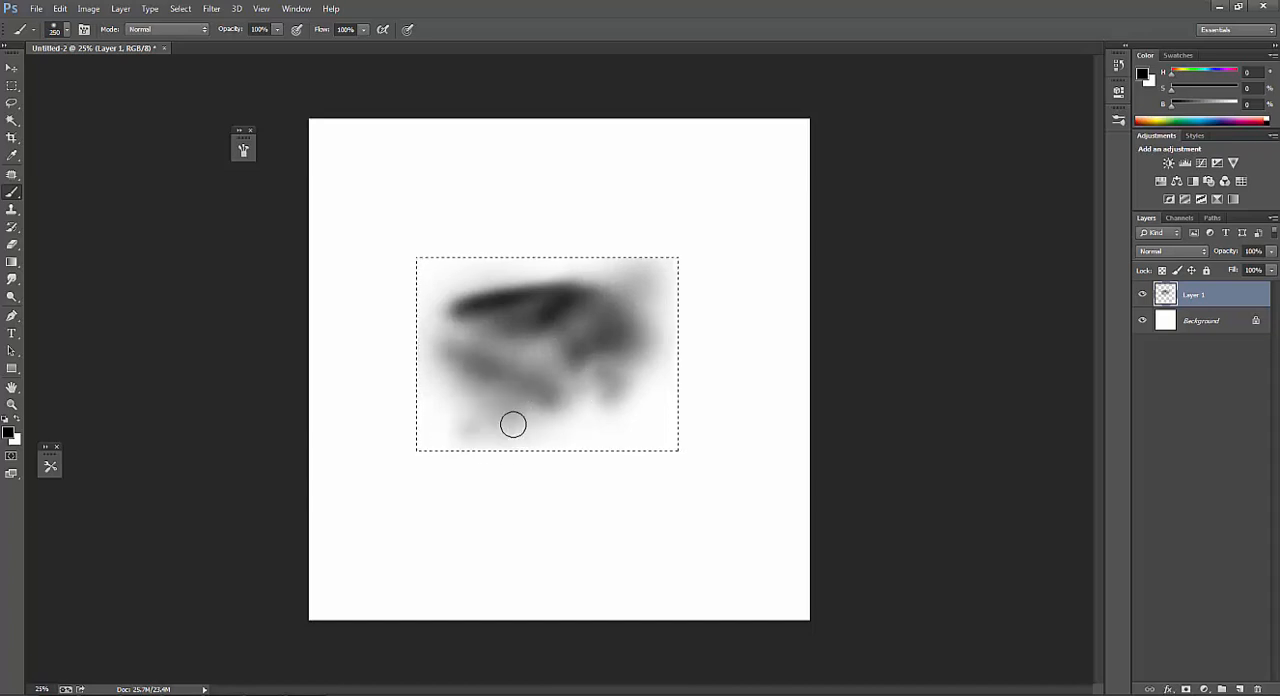
Paint a dark band along the selection's lower edge at 200 px and a large black blob above it at 400 px.
key("bracketleft")
key("bracketleft")
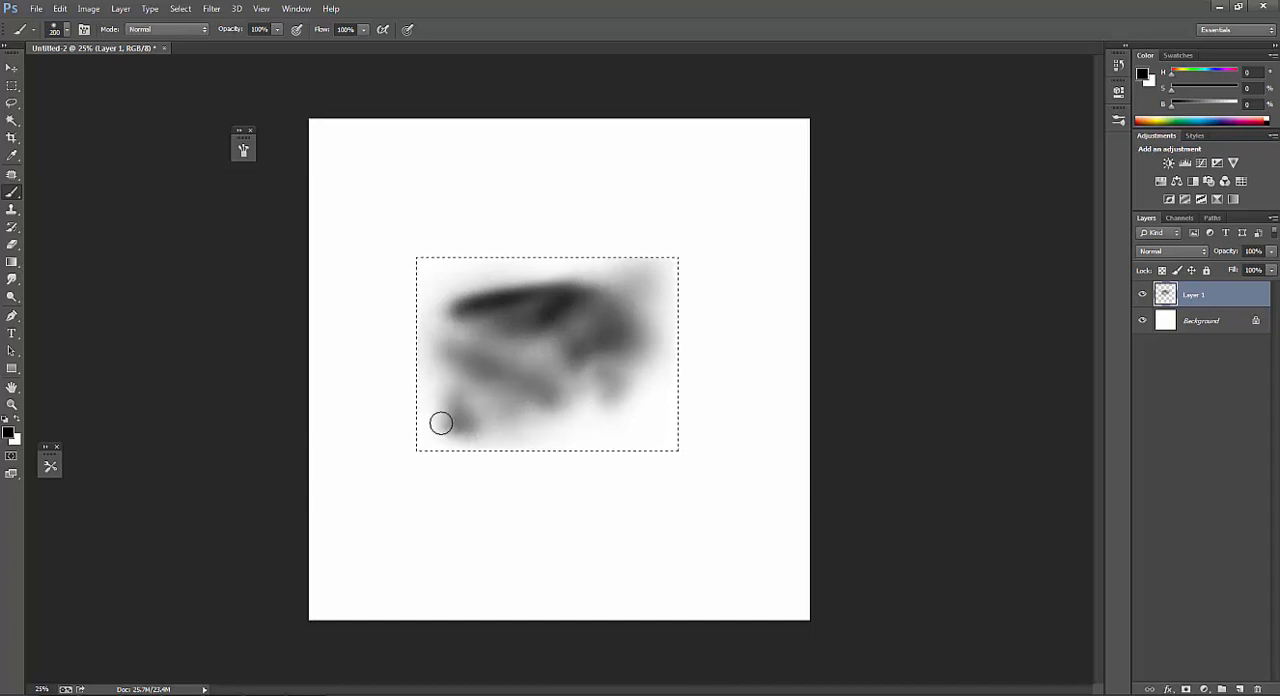
mouse_move(449, 421)
left_mouse_down()
mouse_move(568, 420)
mouse_move(490, 427)
mouse_move(524, 431)
mouse_move(481, 430)
mouse_move(657, 403)
mouse_move(543, 431)
left_mouse_up()
key("bracketright")
key("bracketright")
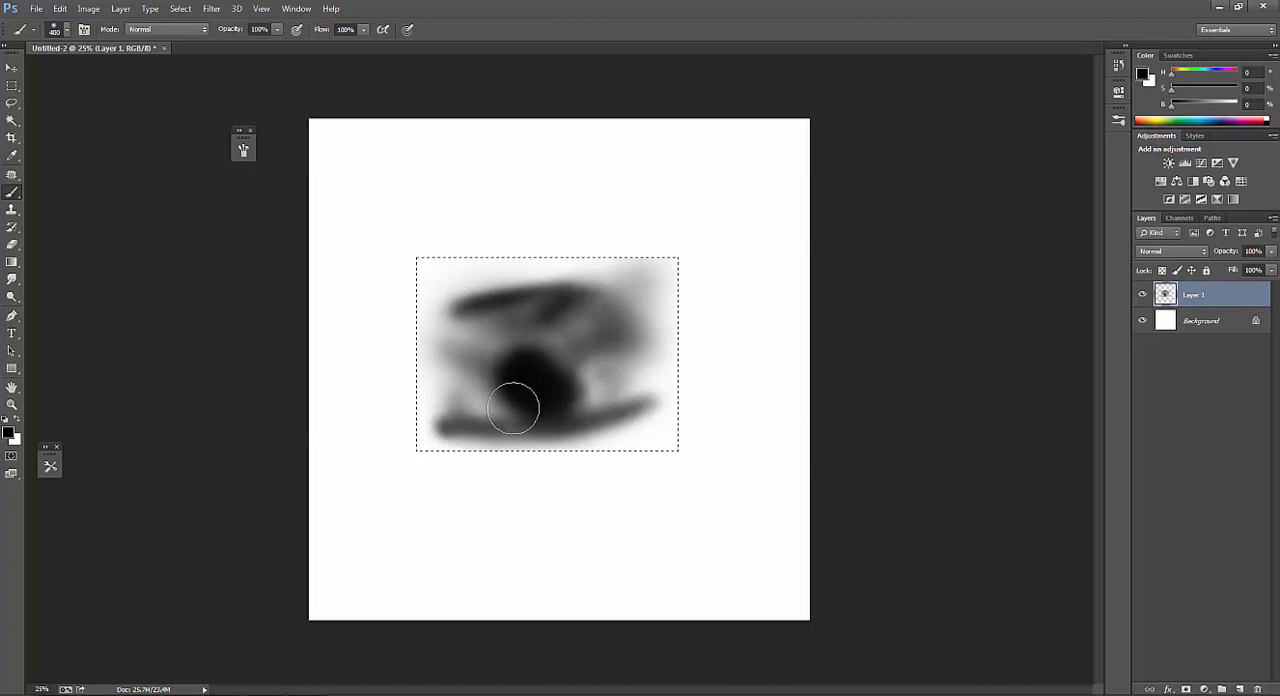
key("bracketleft")
key("bracketleft")
key("bracketleft")
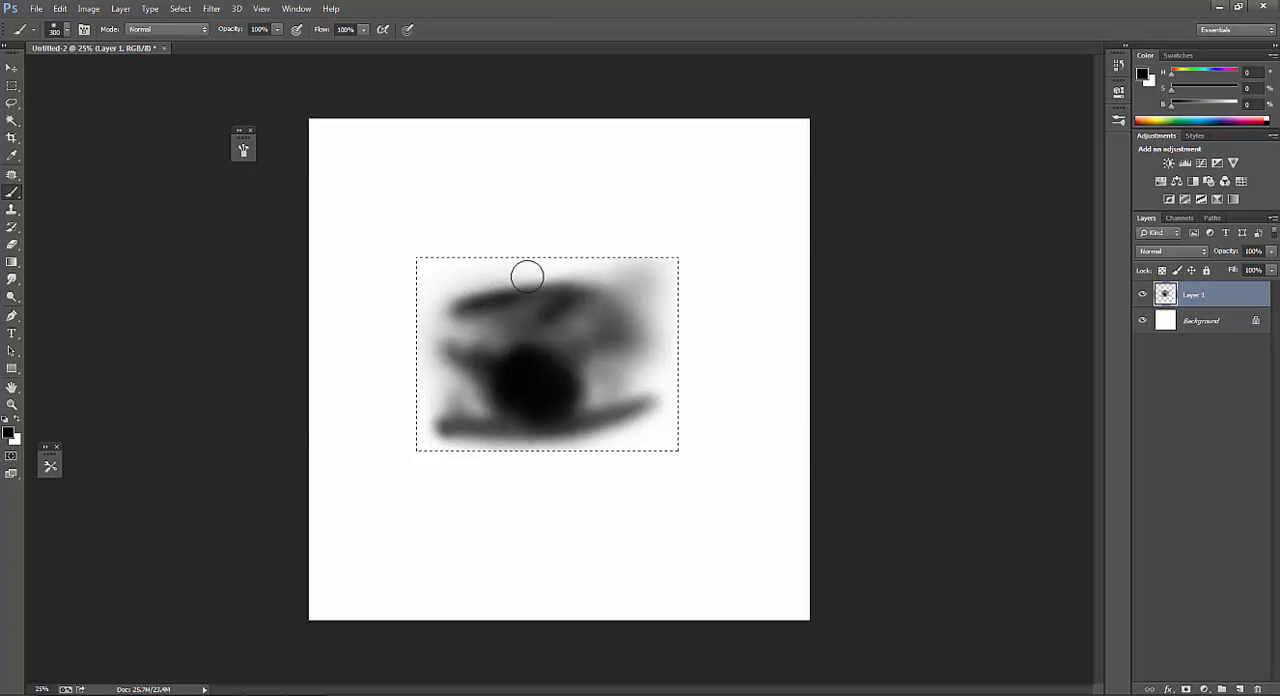
Add thin dark streaks along the shape's upper edge at 175 px and 200 px, darkening the area beneath.
key("bracketleft")
key("bracketleft")
key("bracketleft")
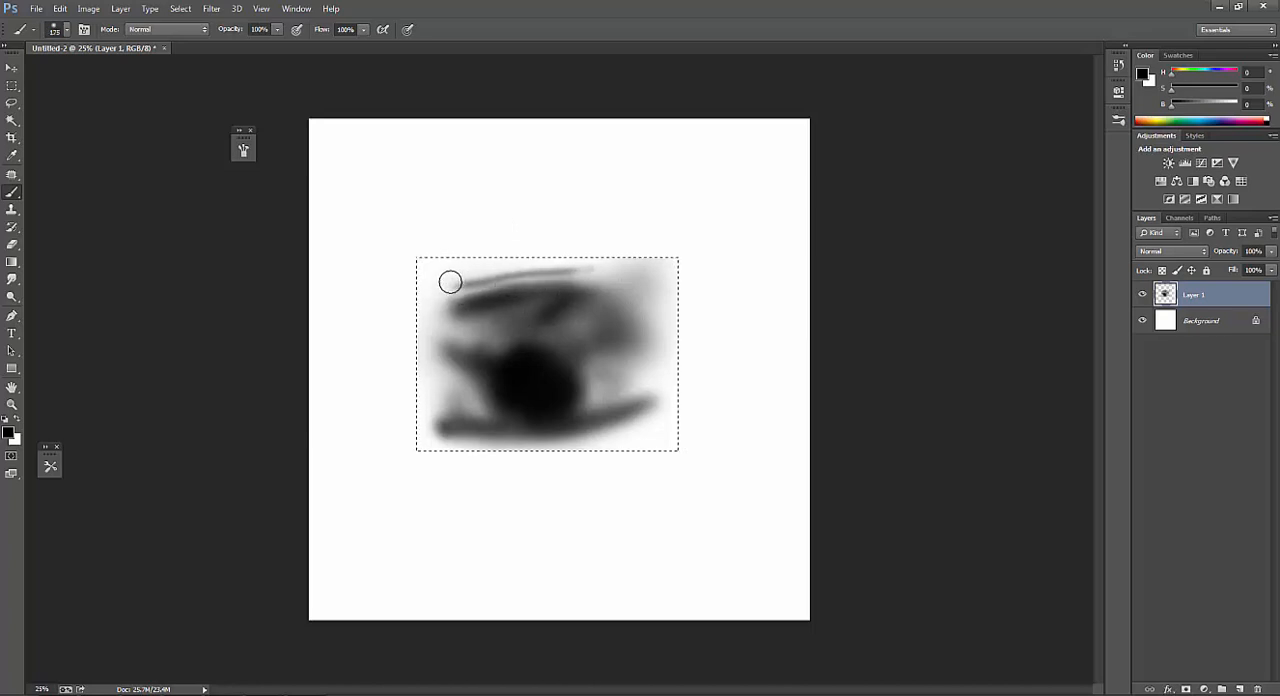
key("bracketright")
left_click_drag(590, 278, 523, 287)
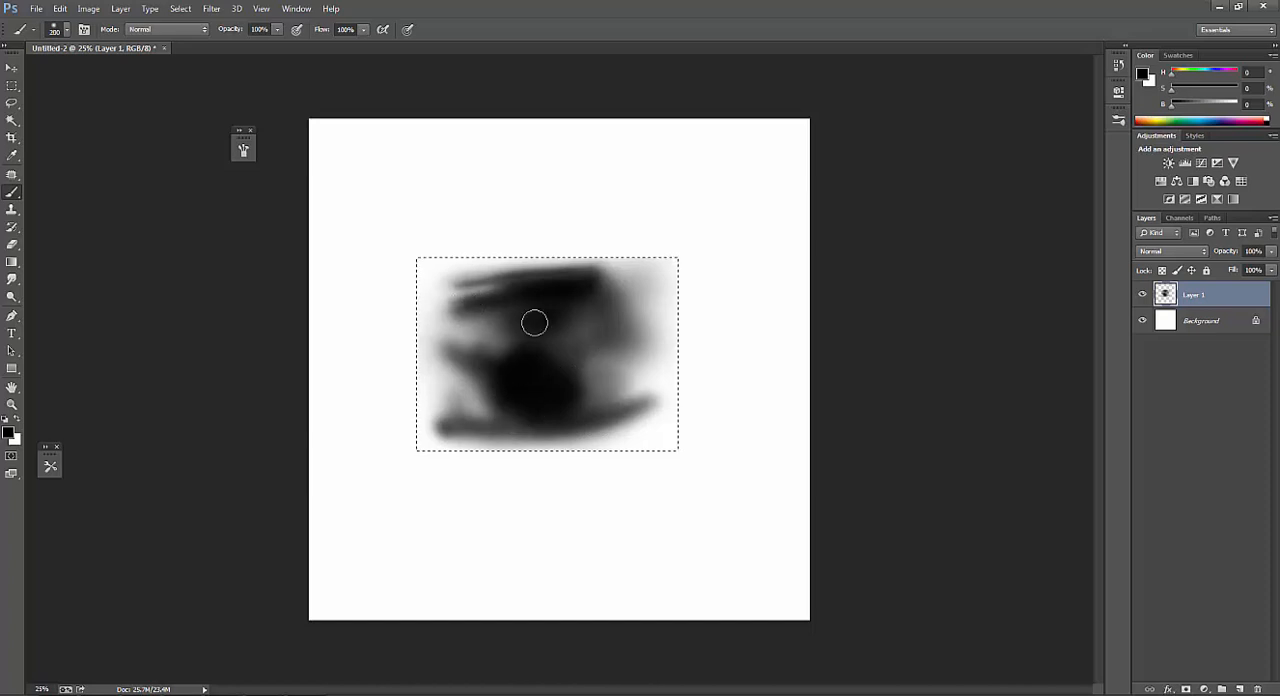
key("bracketright")
key("bracketright")
key("bracketright")
key("bracketright")
key("bracketright")
key("bracketright")
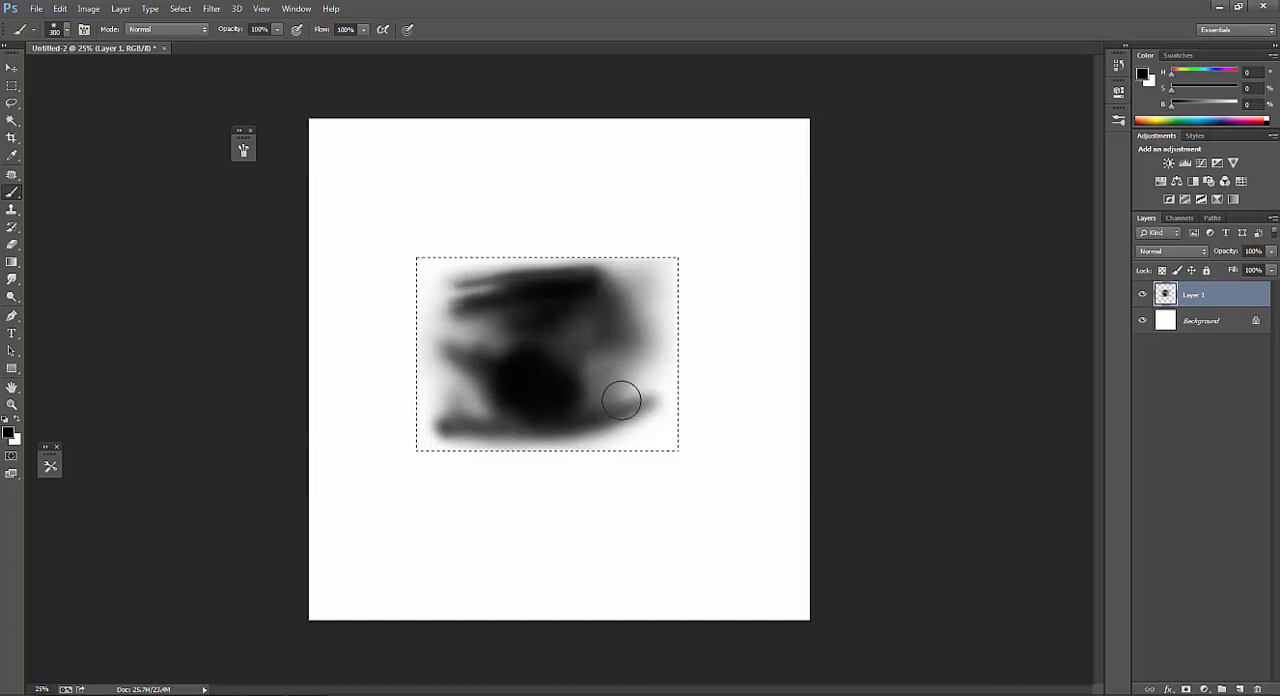
Paint a thin black streak over the shape's lower band with the brush at 90 px.
key("bracketleft")
key("bracketleft")
key("bracketleft")
left_click_drag(450, 440, 498, 432)
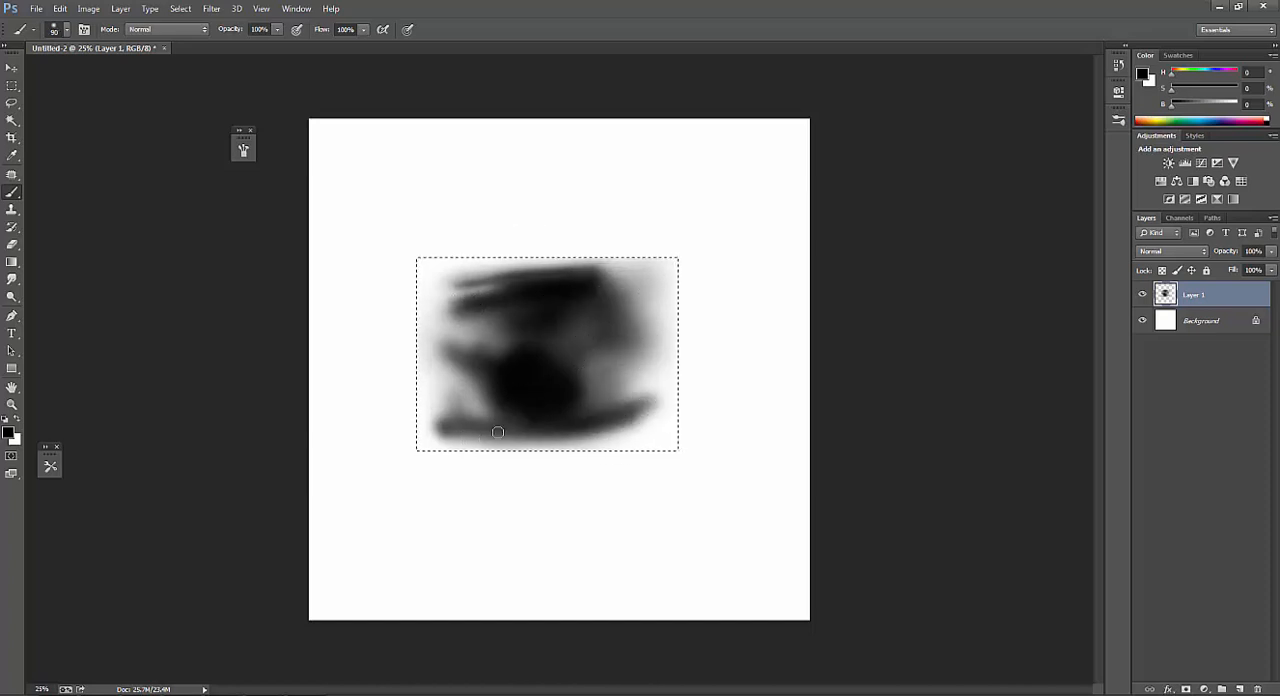
key("bracketright")
key("bracketright")
key("bracketright")
key("bracketright")
key("bracketright")
key("bracketright")
key("bracketright")
key("bracketright")
key("bracketright")
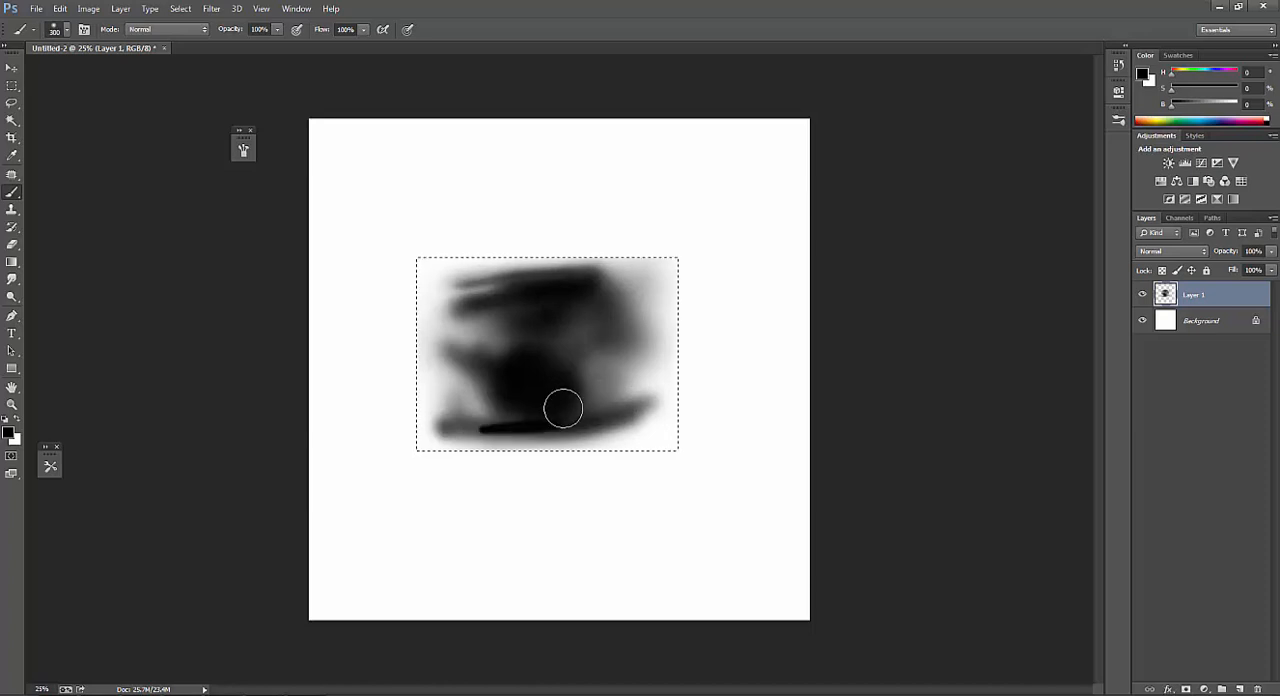
Sample near-black from the shape and darken the left end of its lower band using a small brush.
key("bracketleft")
key("bracketleft")
key("bracketleft")
key("bracketleft")
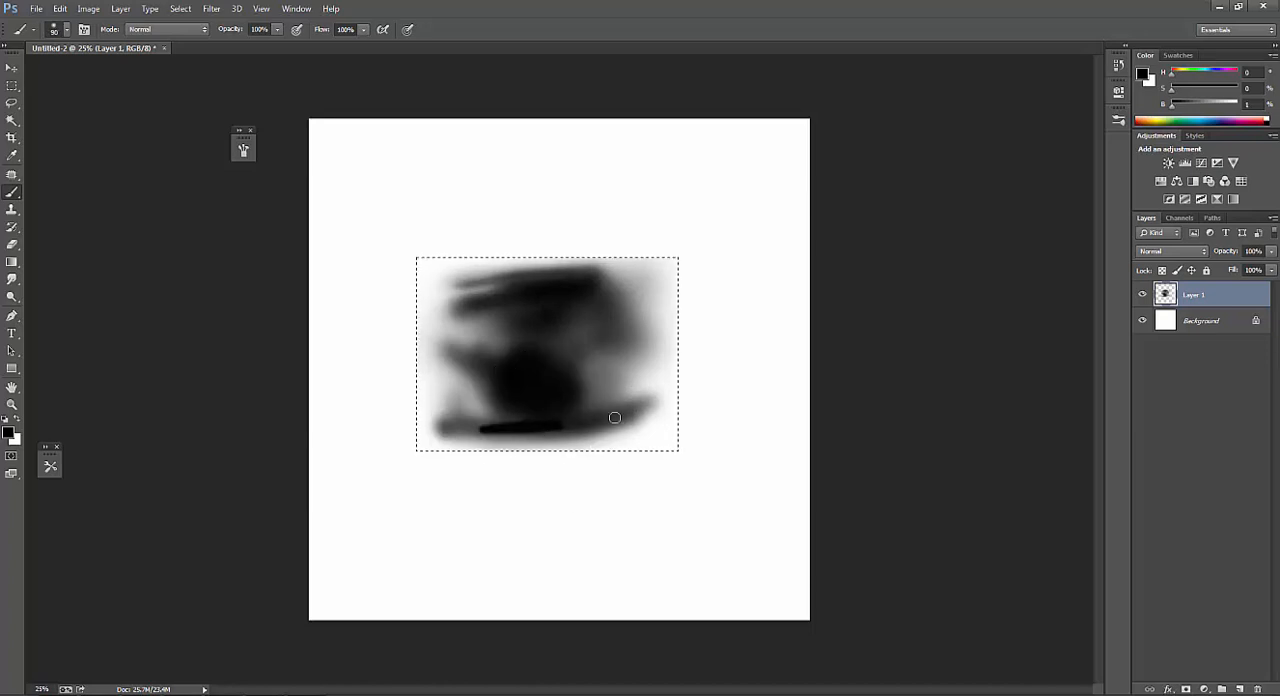
left_click(485, 420, "alt")
key("bracketright")
left_click(546, 424, "alt")
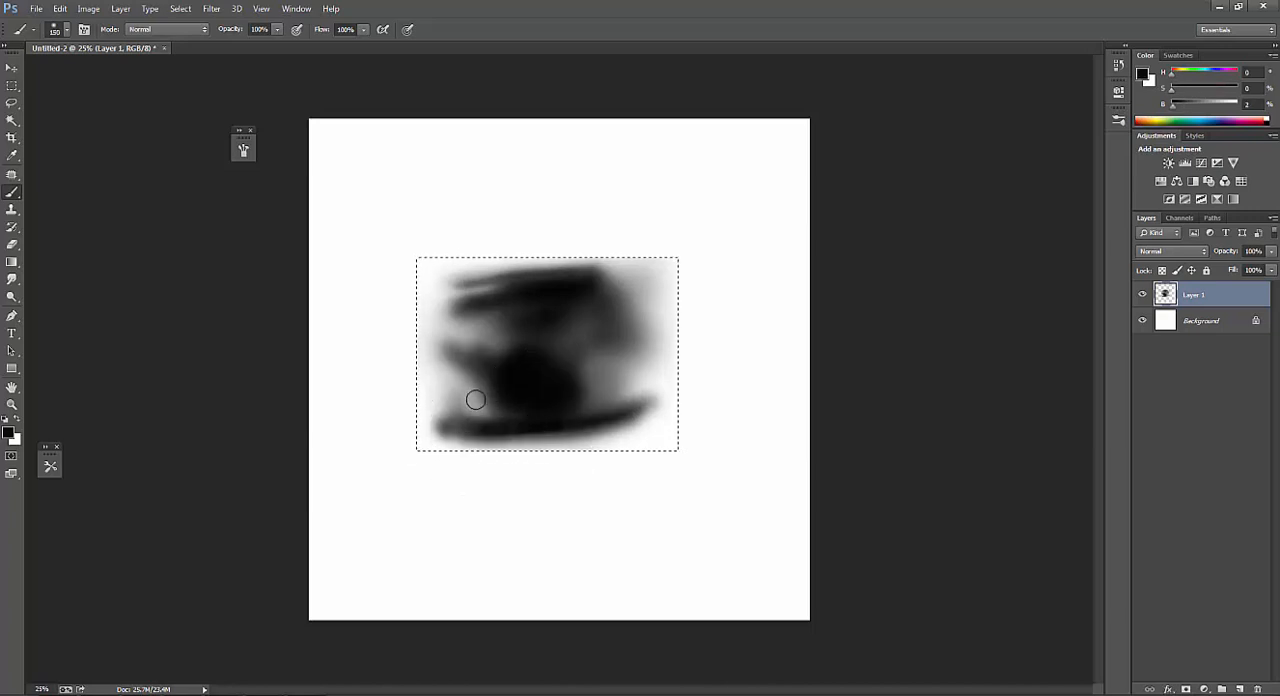
Darken the shape's left side and upper-left edge with the brush at 250 px and 300 px.
key("bracketright")
key("bracketright")
key("bracketright")
key("bracketright")
key("bracketright")
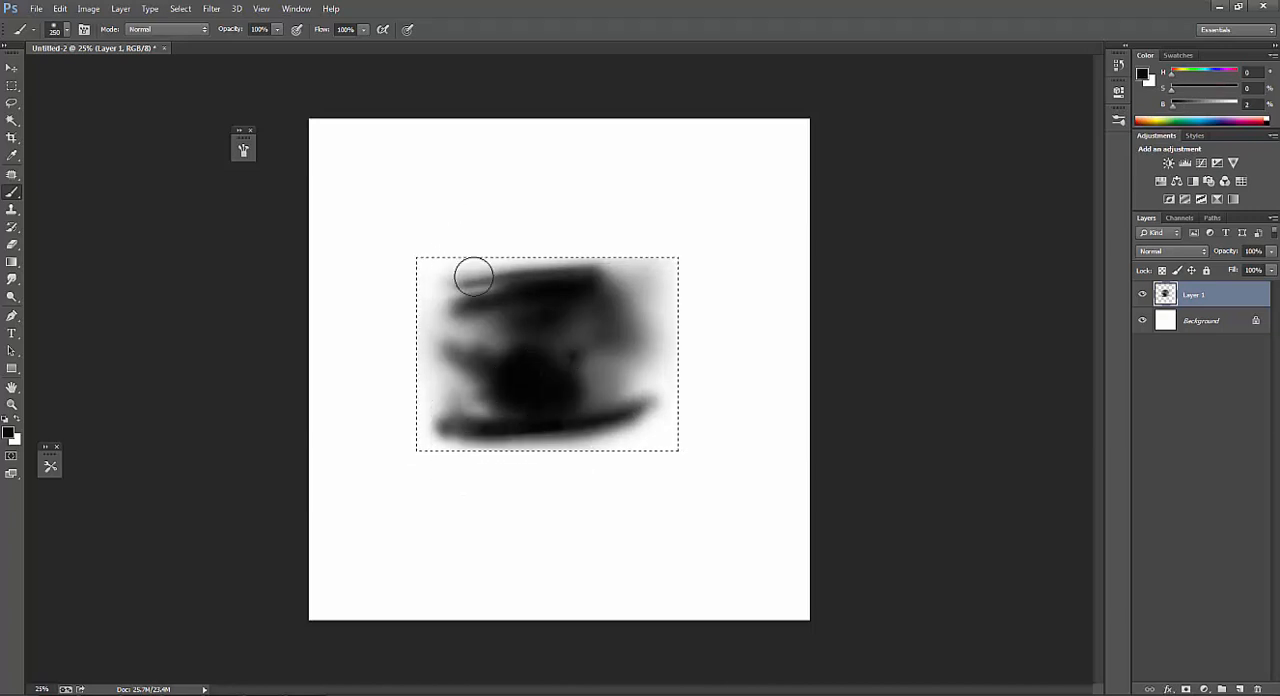
key("bracketright")
mouse_move(445, 351)
left_mouse_down()
mouse_move(491, 376)
mouse_move(448, 350)
mouse_move(545, 376)
mouse_move(436, 339)
mouse_move(448, 373)
mouse_move(453, 353)
mouse_move(449, 373)
mouse_move(517, 397)
left_mouse_up()
left_click(437, 336, "alt")
left_click(467, 362, "alt")
key("bracketleft")
left_click(429, 326, "alt")
key("bracketright")
mouse_move(435, 366)
left_mouse_down()
mouse_move(503, 398)
mouse_move(499, 375)
mouse_move(523, 366)
mouse_move(477, 376)
left_mouse_up()
left_click(531, 371, "alt")
Flatten the brush tip to 16% roundness and rotate it to a 46° angle.
key("F5")
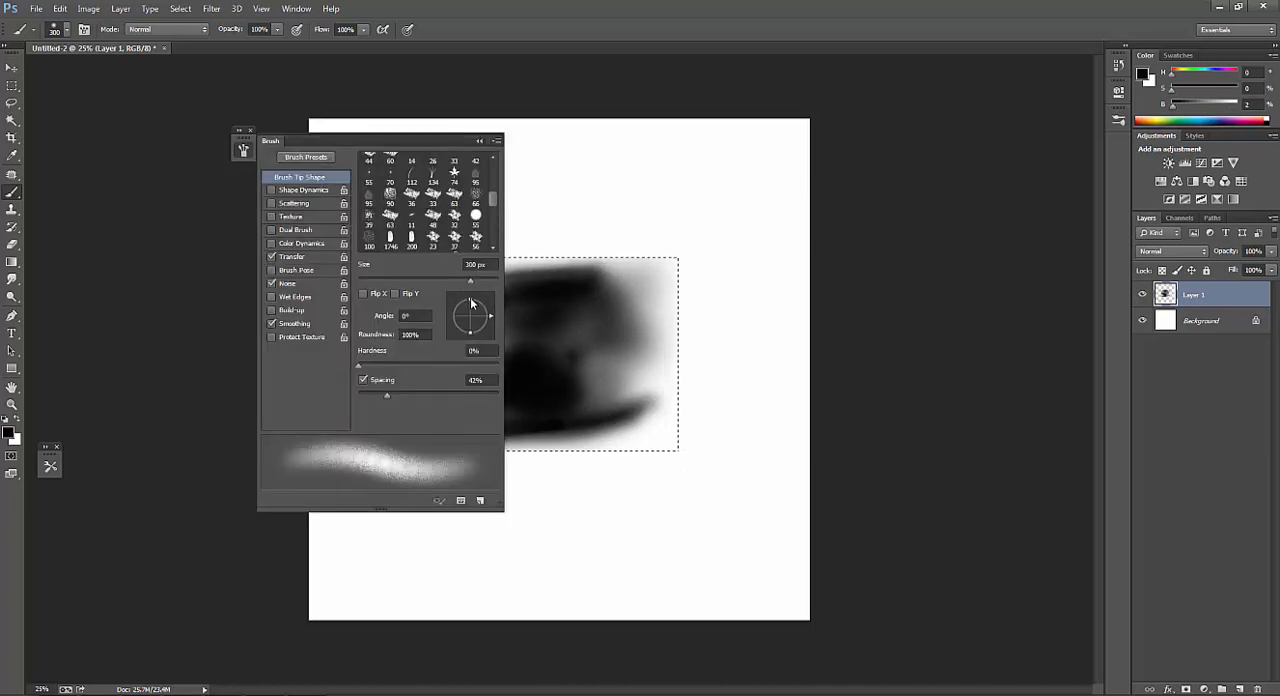
mouse_move(471, 303)
left_mouse_down()
mouse_move(474, 318)
mouse_move(493, 316)
mouse_move(487, 304)
left_mouse_up()
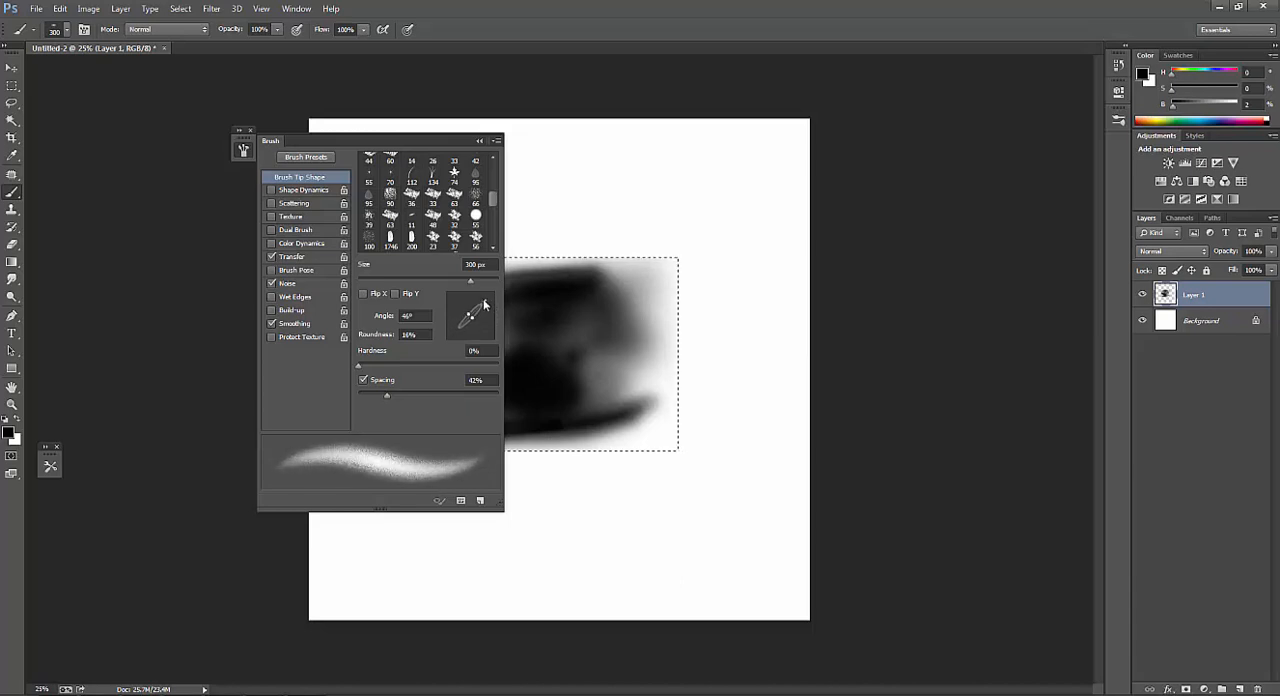
key("F5")
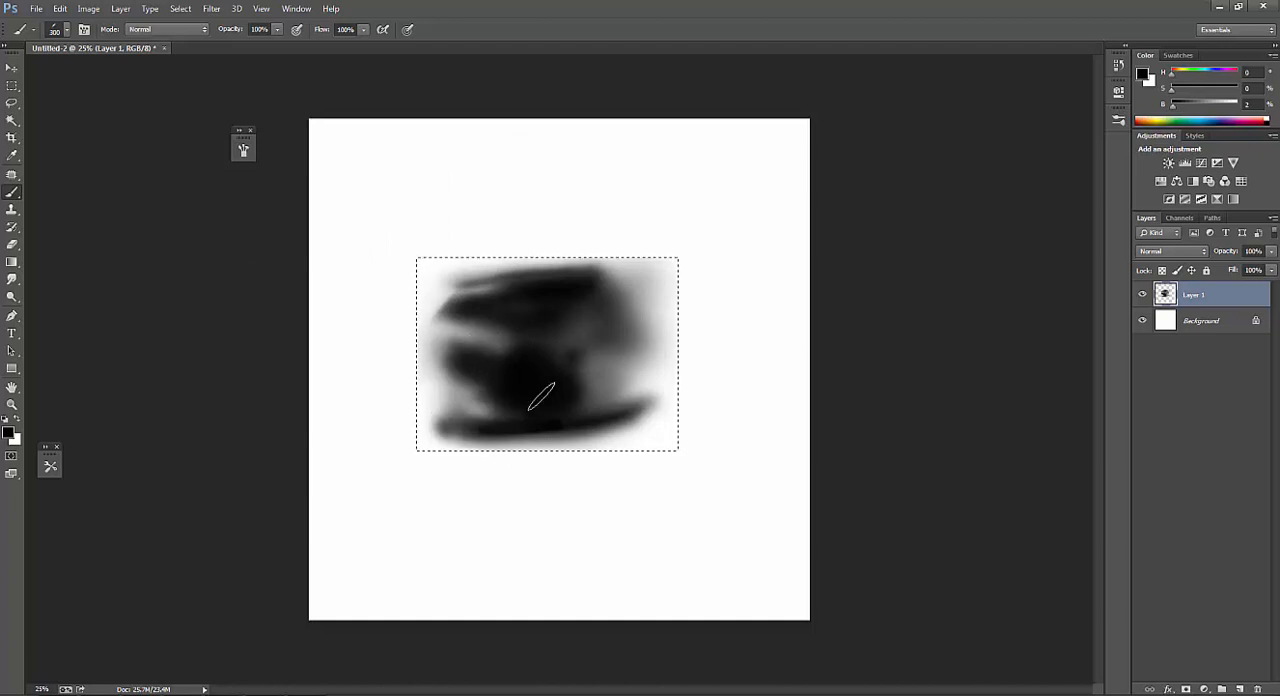
Rework the shape's left side with the flattened brush at 250 px, using sampled gray and near-black tones.
key("[")
mouse_move(452, 352)
left_mouse_down()
mouse_move(480, 323)
mouse_move(434, 324)
mouse_move(504, 345)
mouse_move(434, 319)
mouse_move(525, 353)
left_mouse_up()
left_click(437, 321, "alt")
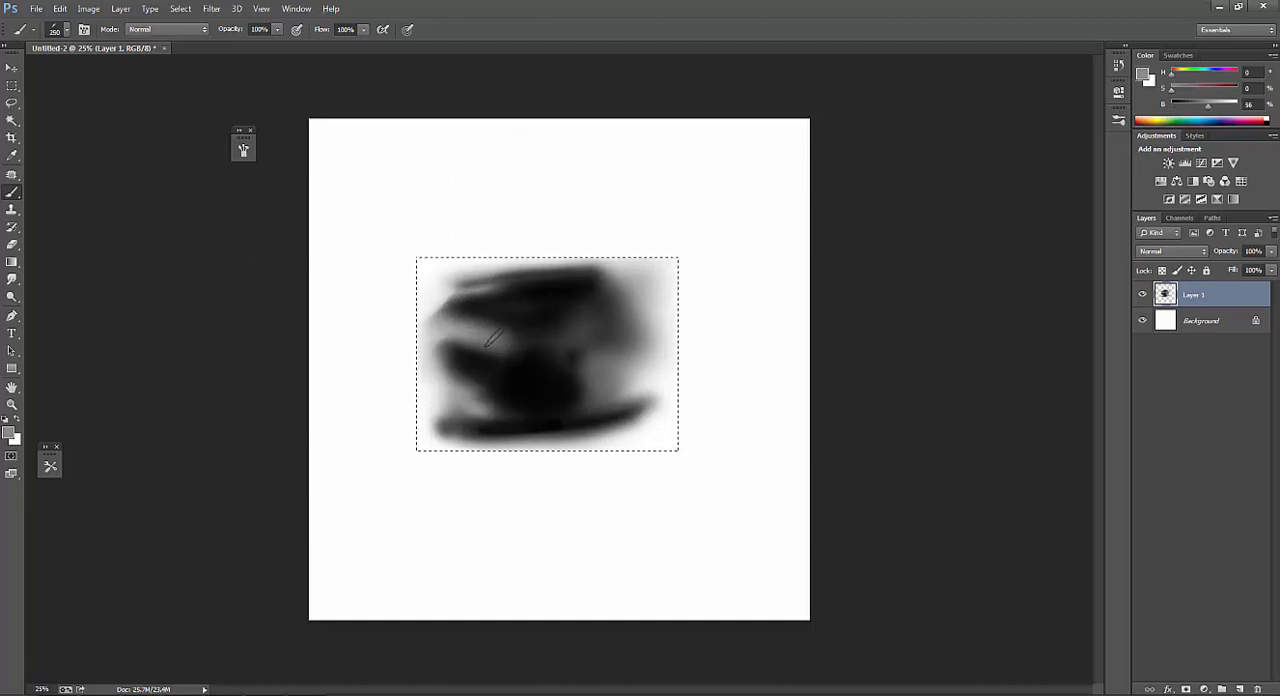
mouse_move(462, 322)
left_mouse_down()
mouse_move(554, 362)
mouse_move(466, 391)
left_mouse_up()
left_click(500, 306, "alt")
left_click(490, 348, "alt")
left_click(516, 380, "alt")
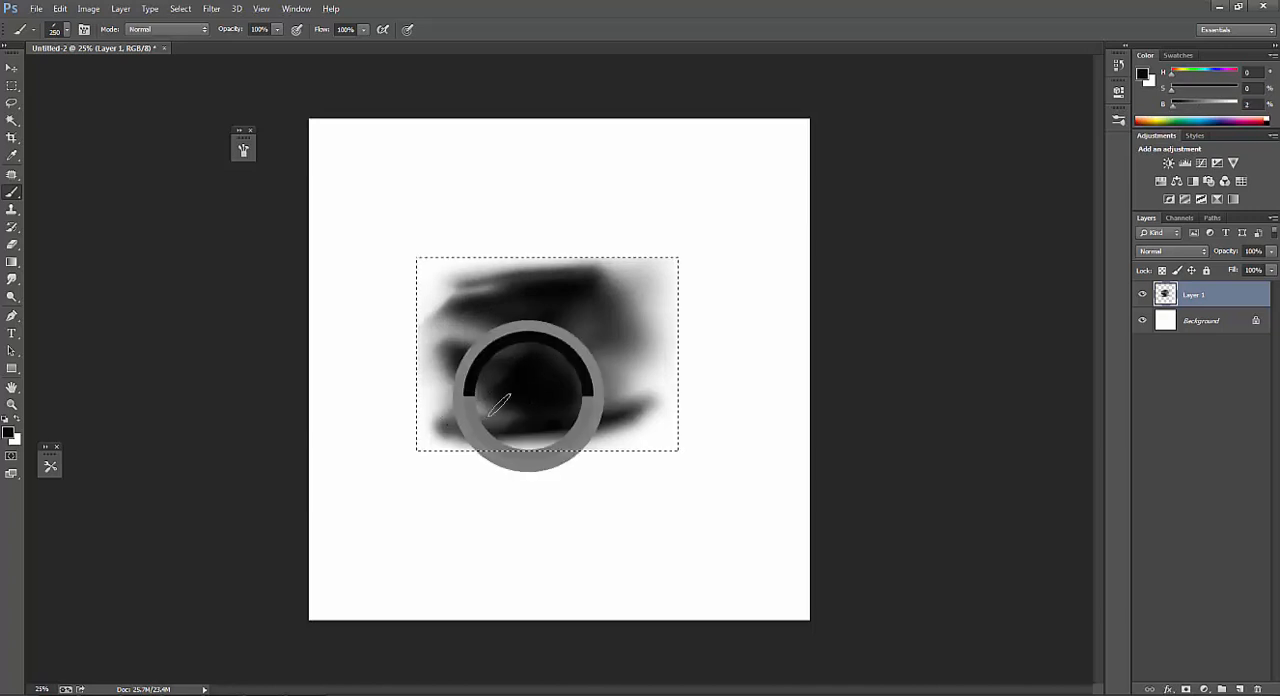
Resize the flattened brush to 200 px, sample black from the shape and darken its upper-right area.
key("bracketright")
key("bracketright")
key("bracketleft")
key("bracketleft")
key("bracketleft")
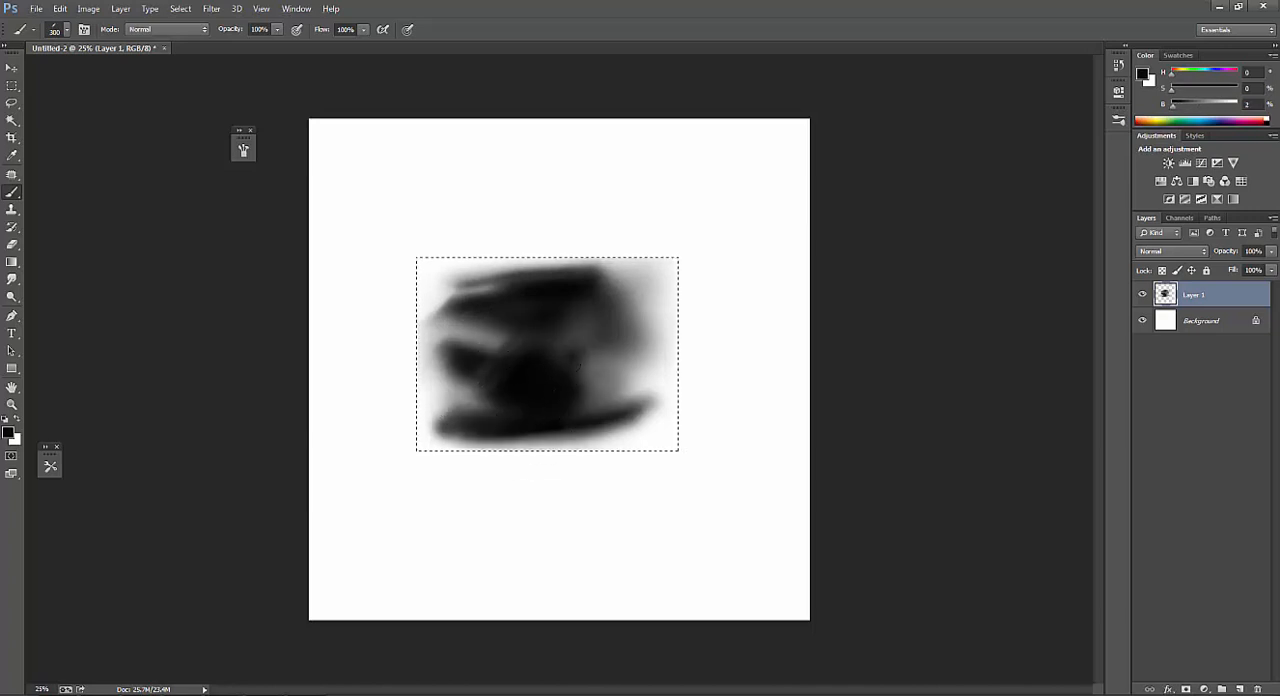
left_click(543, 298, "alt")
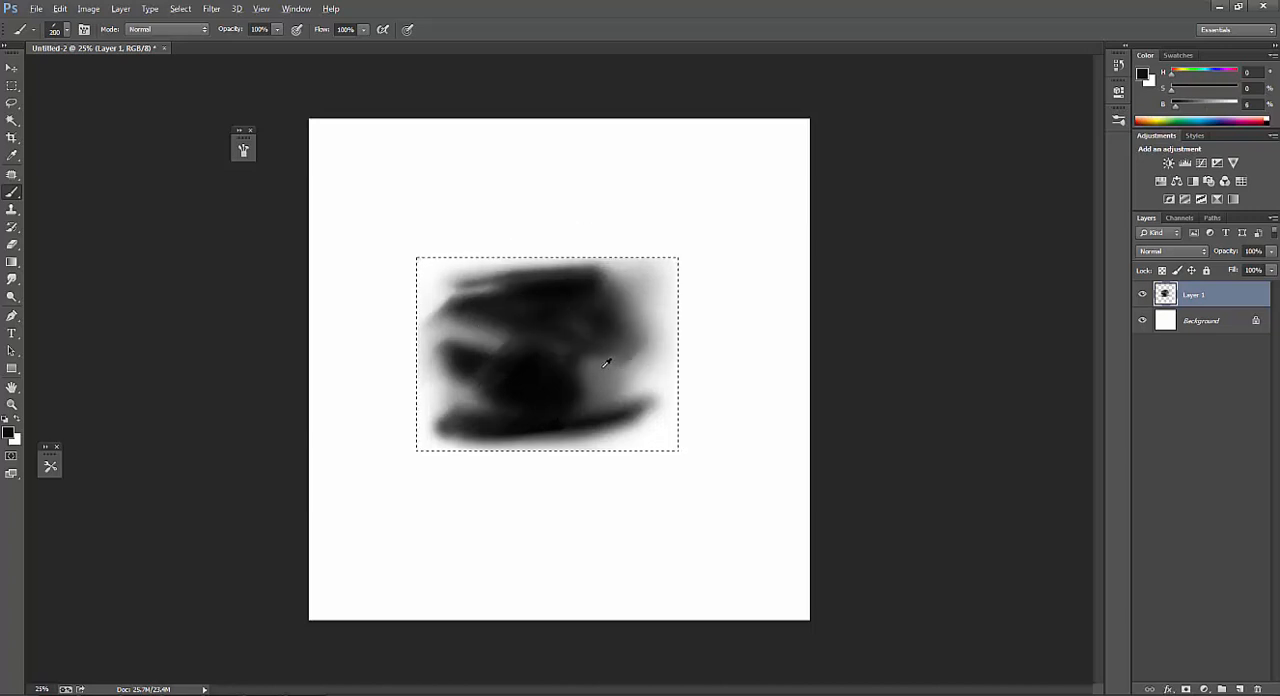
Sample black from the dark center and extend its lower-right edge with the flattened brush at 200 px.
left_click(530, 375, "alt")
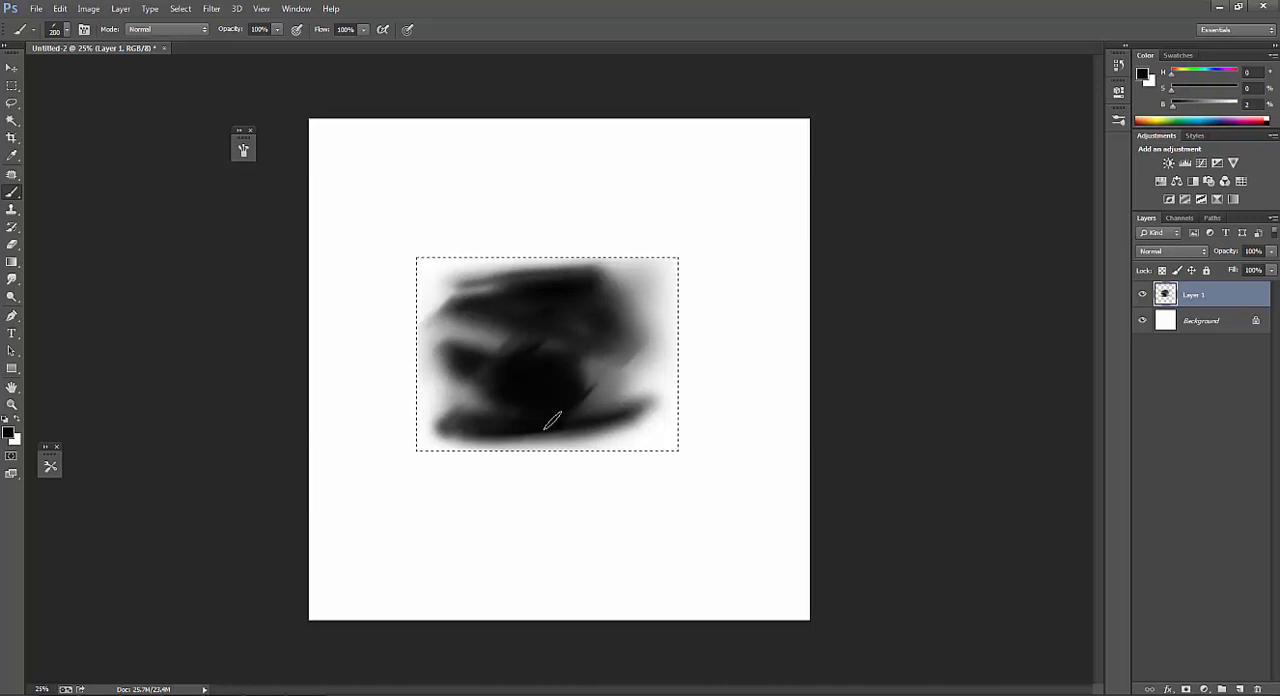
key("bracketleft")
key("bracketleft")
left_click(503, 418, "alt")
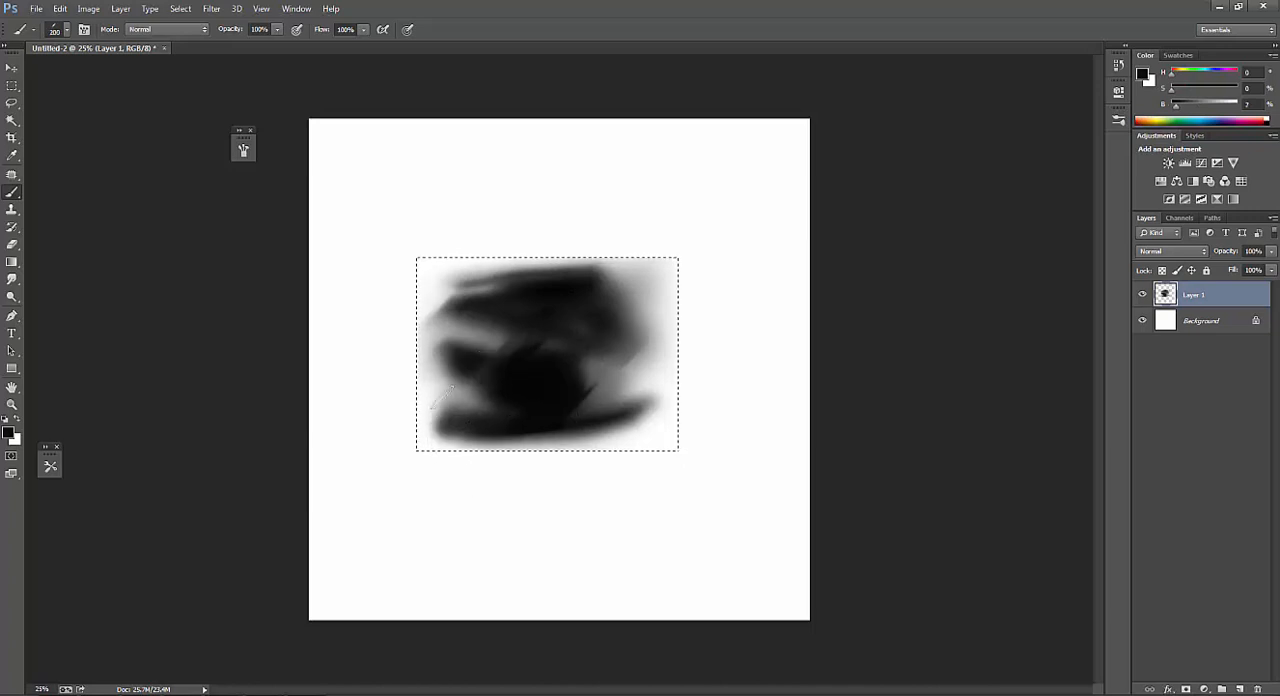
Rework the shape's lower-left corner using sampled mid-gray and near-black tones, enlarging the flattened brush to 300 px.
left_click(445, 407, "alt")
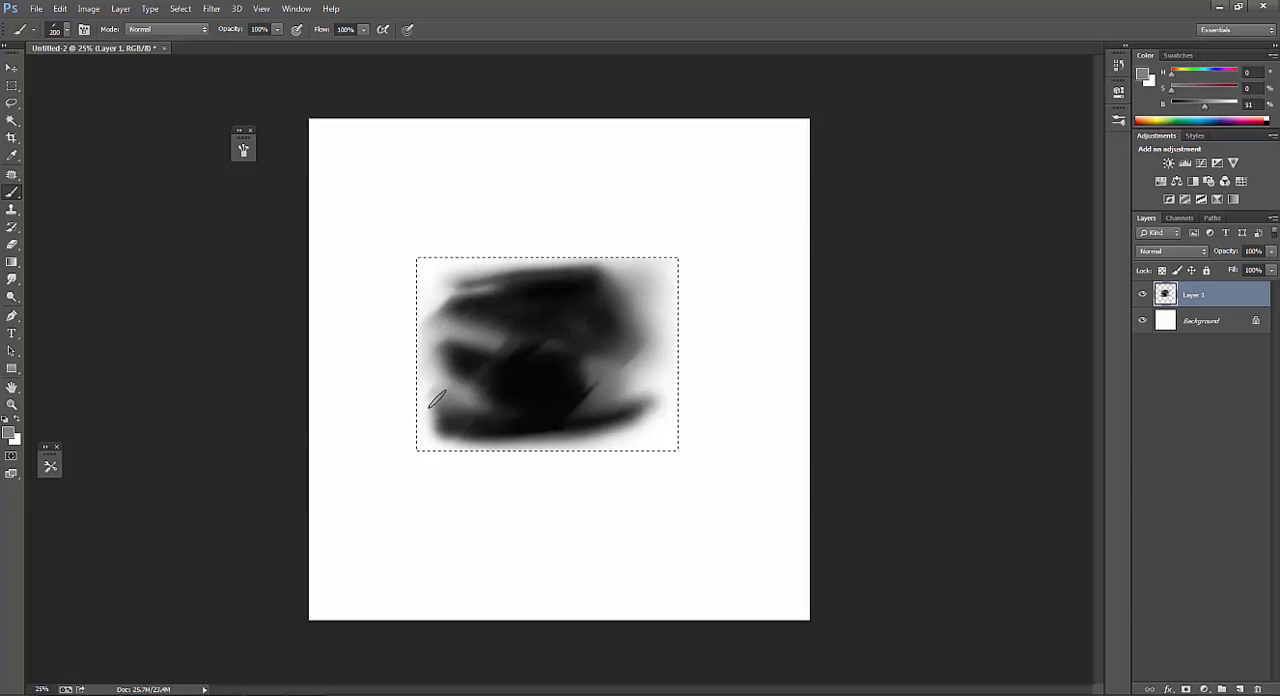
left_click(466, 409, "alt")
key("bracketright")
key("bracketright")
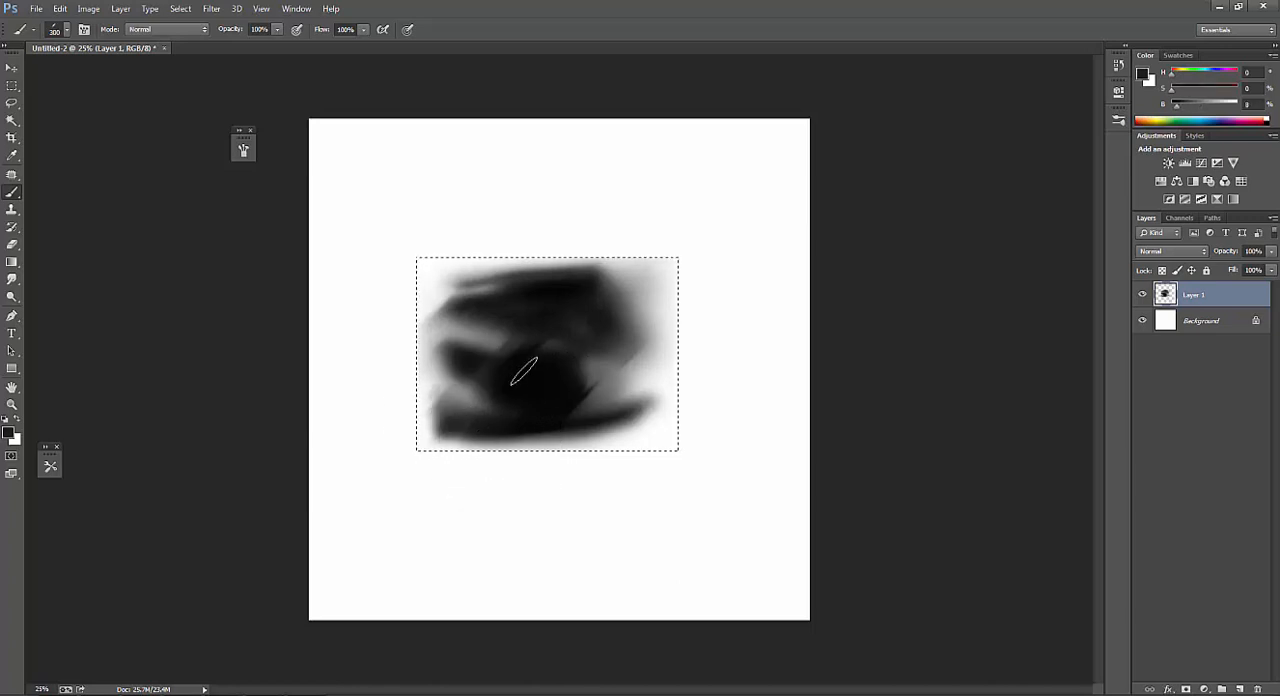
Set the brush tip back to 100% roundness with a -15° angle.
key("F5")
left_click_drag(473, 322, 493, 323)
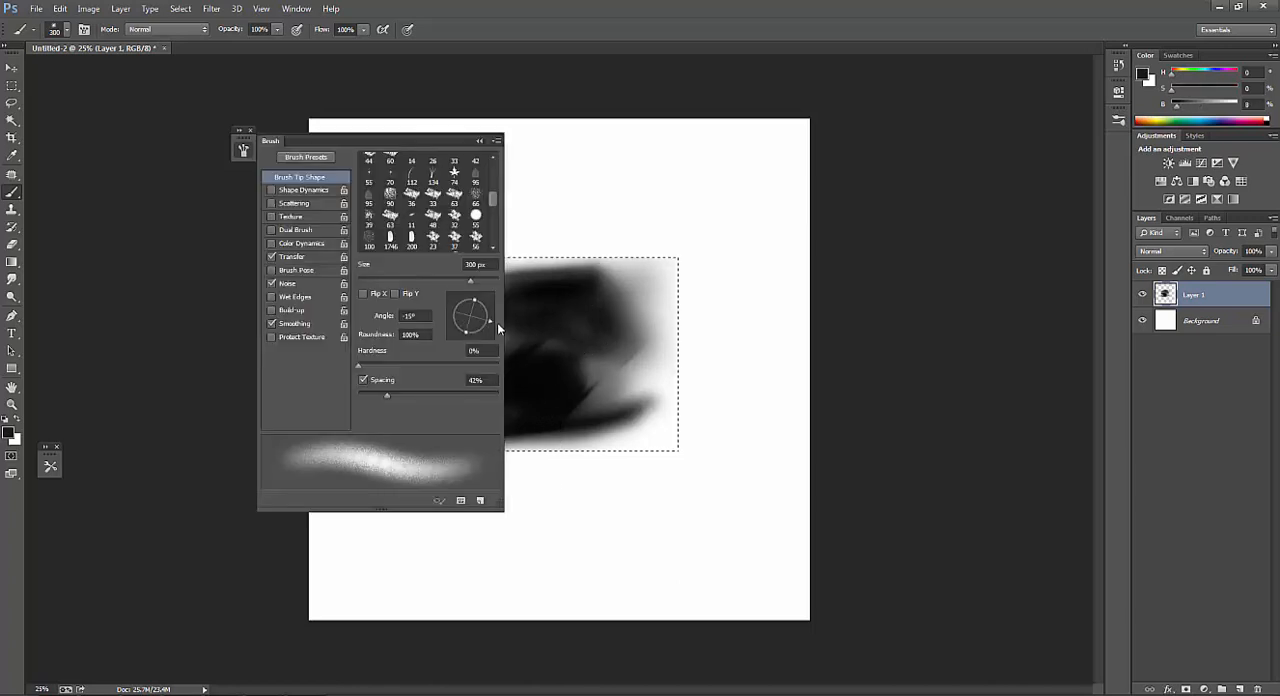
key("F5")
Soften the shape's left edge with sampled light gray and near-white tones, using the round brush at 250 px and 300 px.
left_click(430, 323, "alt")
key("bracketleft")
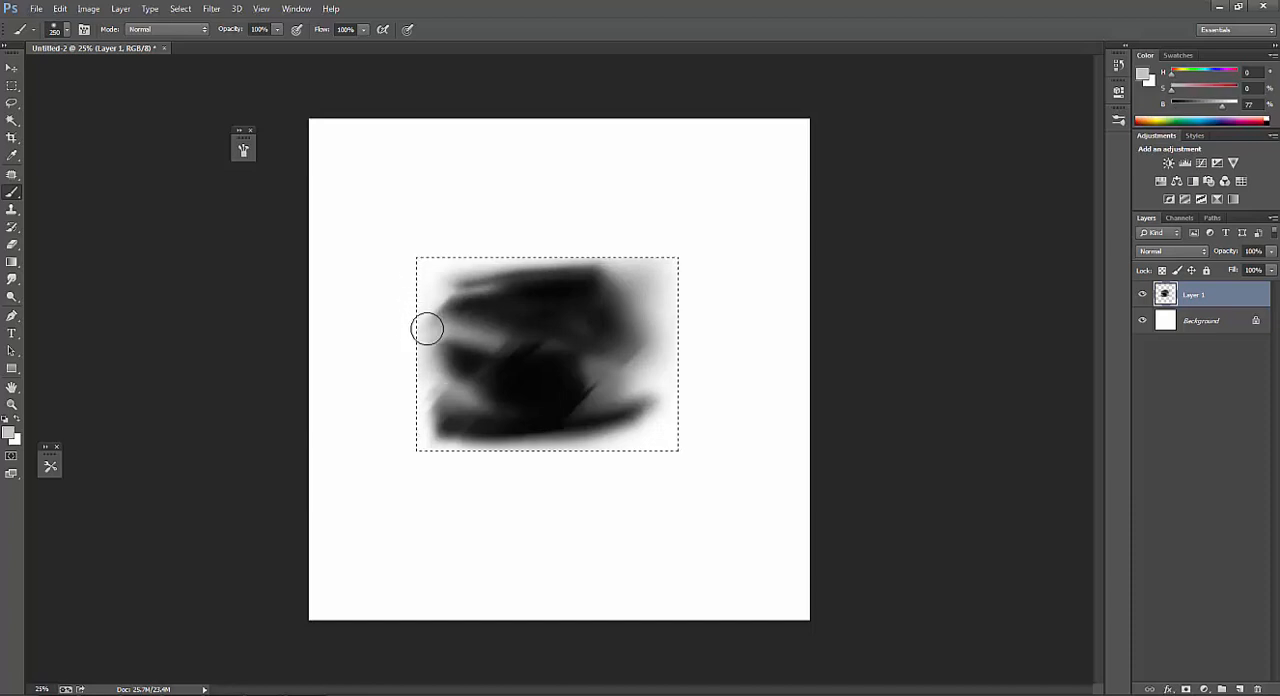
left_click(428, 288, "alt")
key("bracketright")
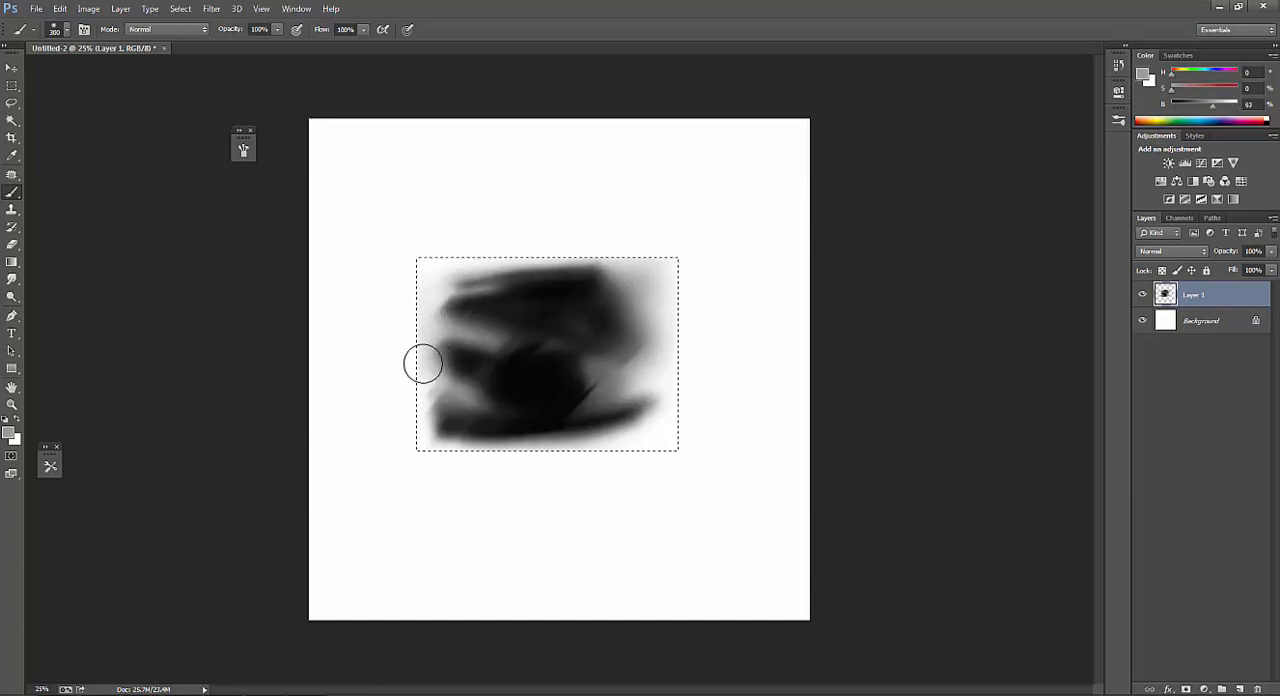
left_click(422, 260, "alt")
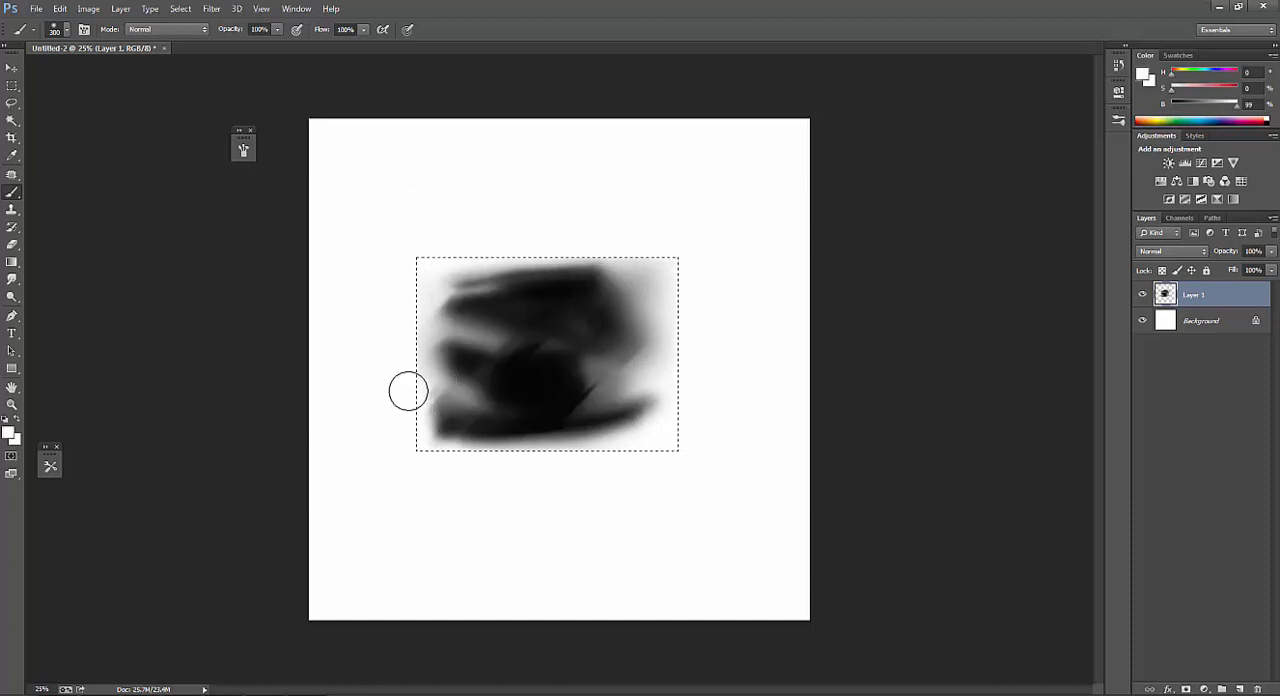
left_click(444, 377, "alt")
left_click(427, 263, "alt")
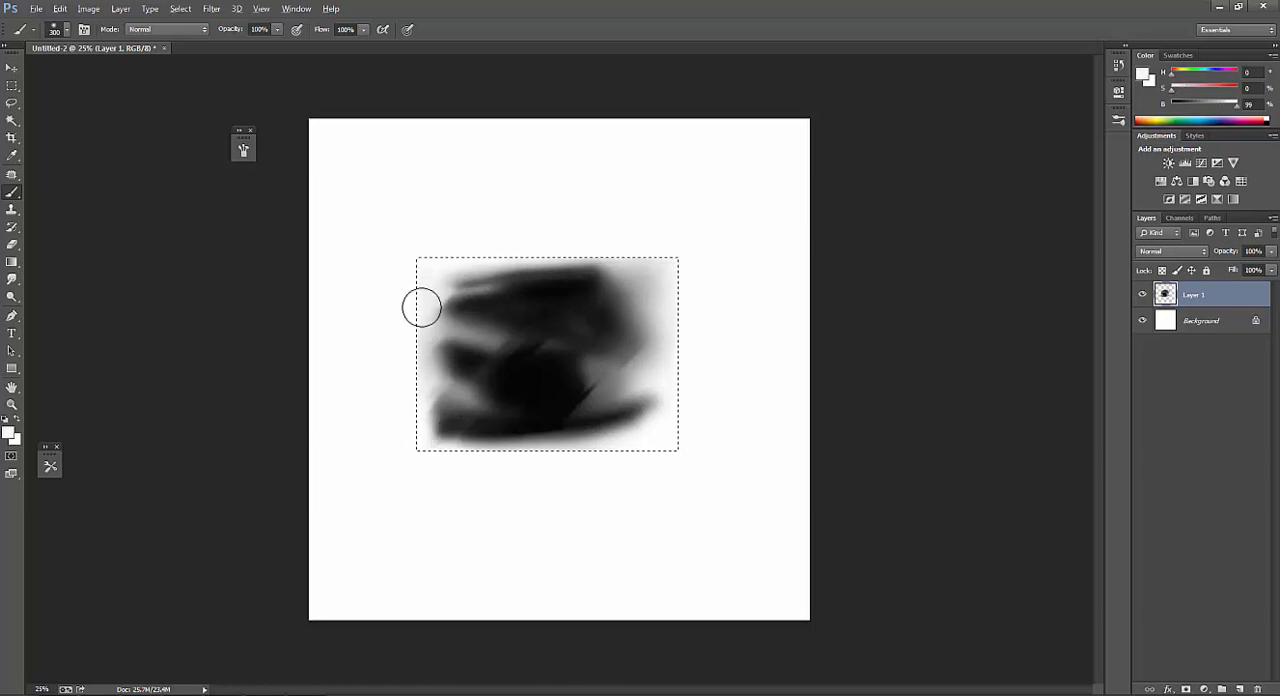
left_click(447, 427, "alt")
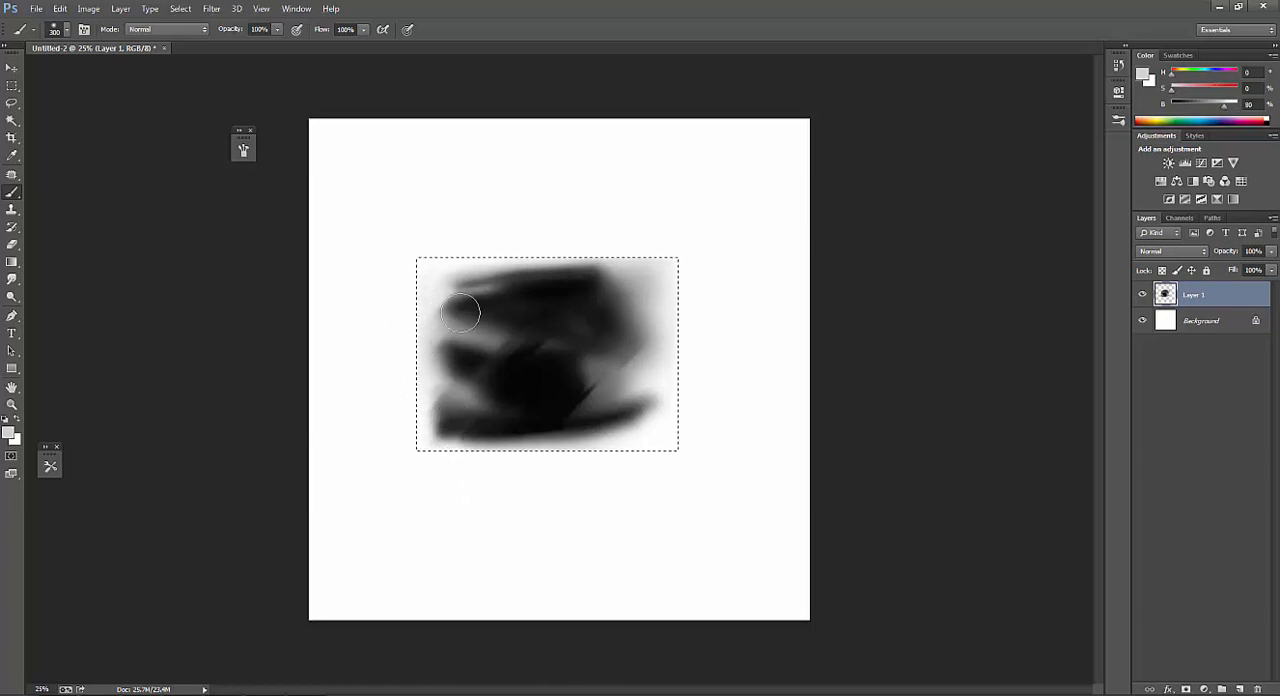
Soften the shape's bottom edge with light gray at 300 px and sample near-black for the brush at 200 px.
left_click(608, 438, "alt")
left_click(600, 434, "alt")
key("bracketleft")
key("bracketleft")
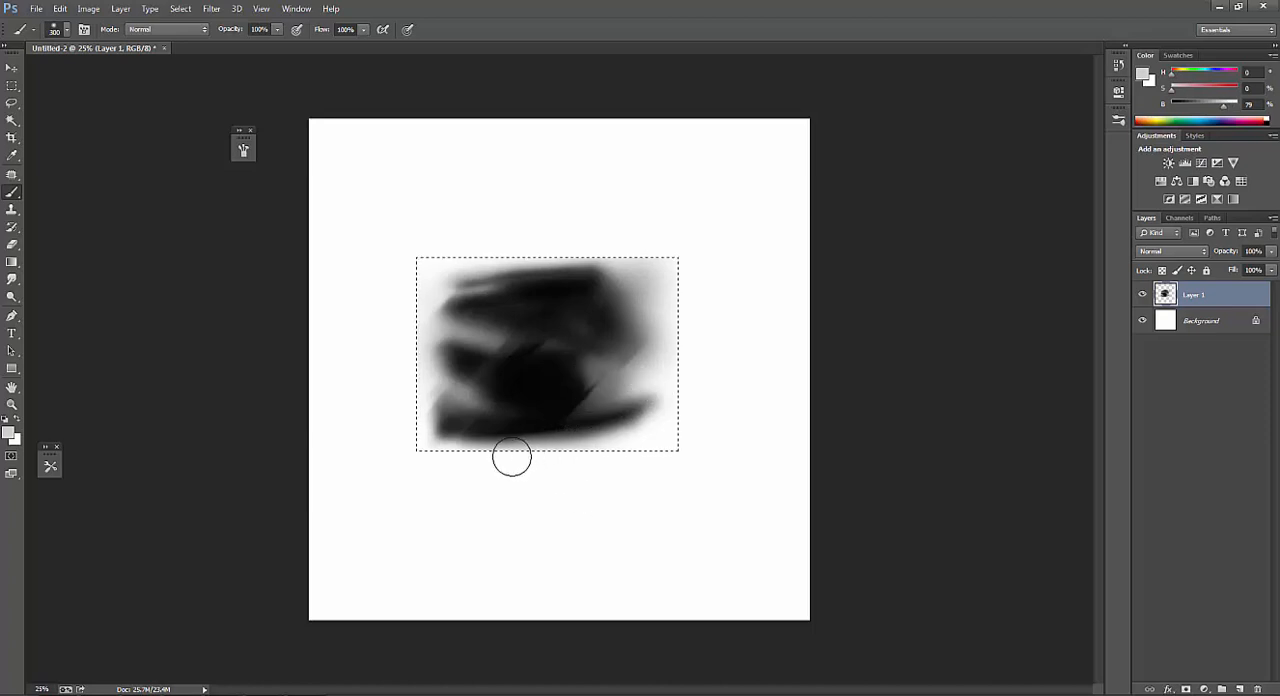
left_click(546, 417, "alt")
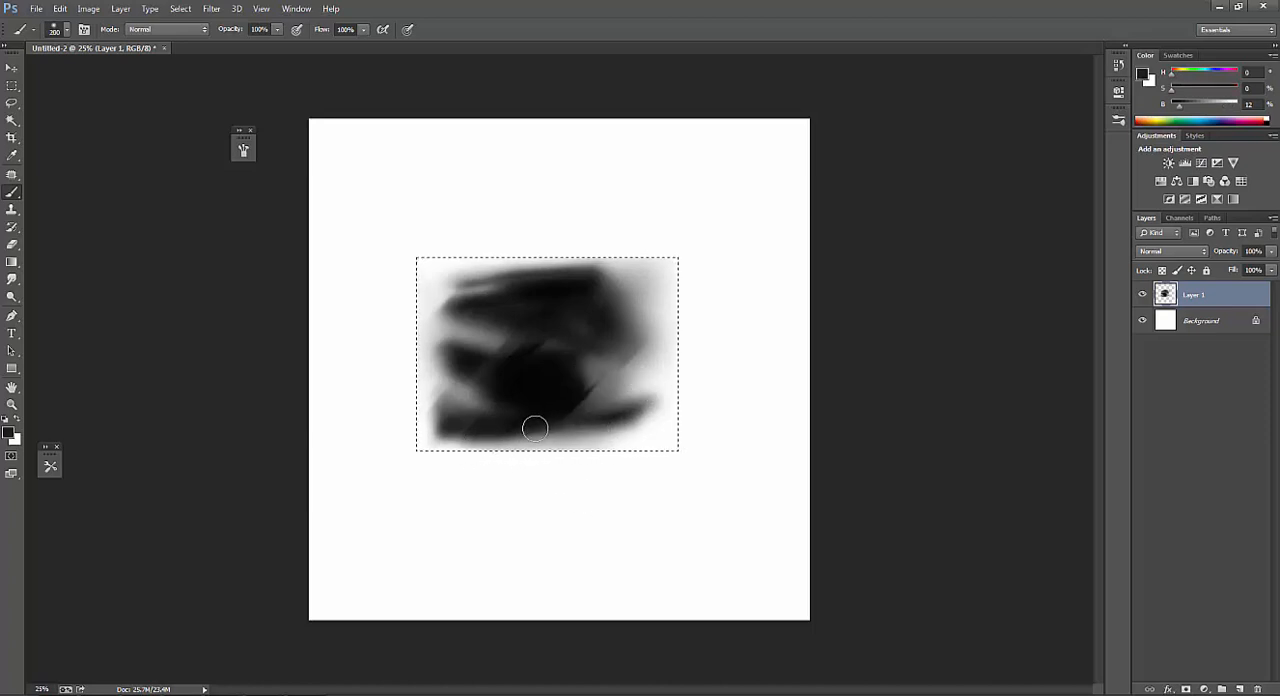
Lighten the shape's bottom and lower-right edges with white and sampled light gray, varying the brush size down to 250 px.
left_click(577, 443, "alt")
key("bracketright")
key("bracketright")
left_click(630, 449, "alt")
key("bracketright")
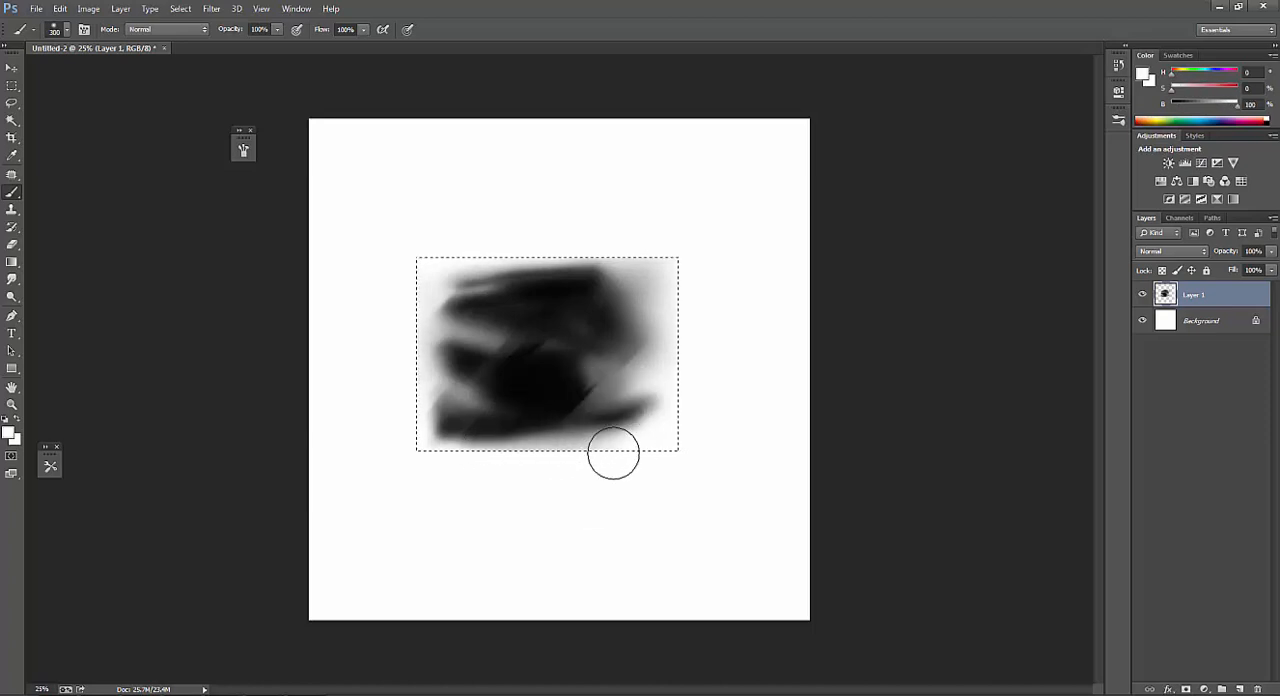
left_click(564, 441, "alt")
key("bracketleft")
key("bracketleft")
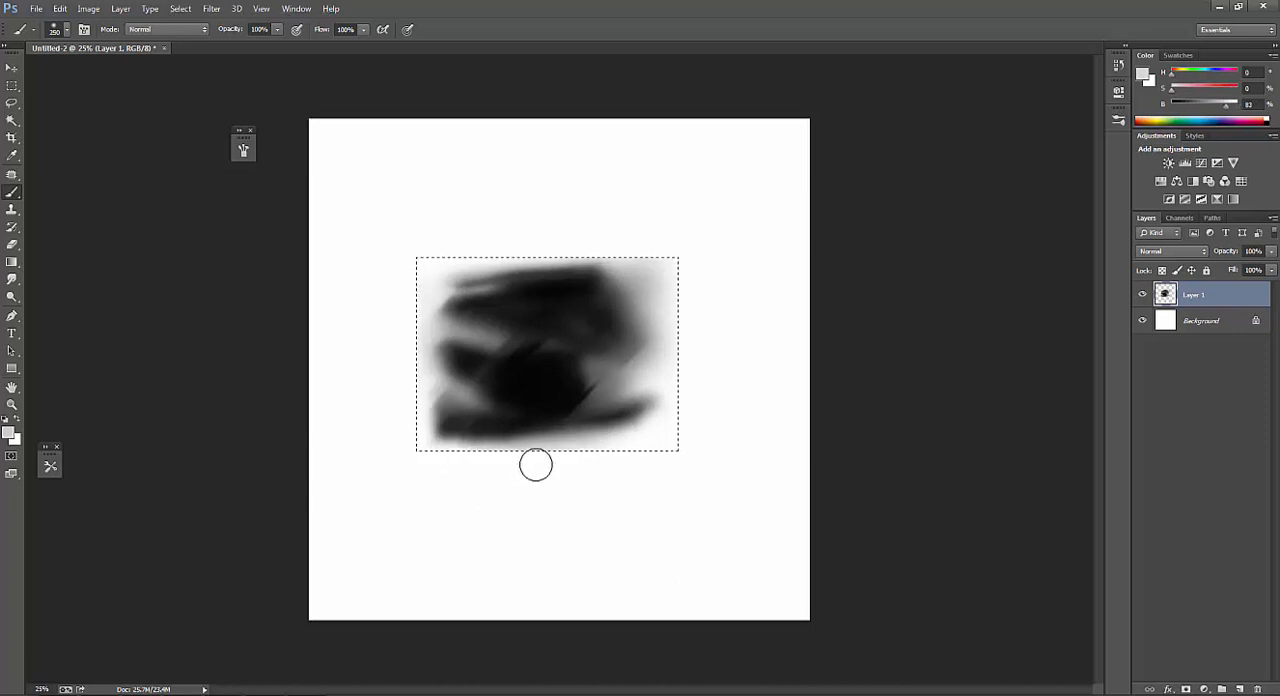
left_click(647, 435, "alt")
Dab sampled near-black tones along the shape's lower-left edge, shrinking the brush from 175 px to 45 px and 70 px.
left_click(497, 435, "alt")
key("bracketleft")
key("bracketleft")
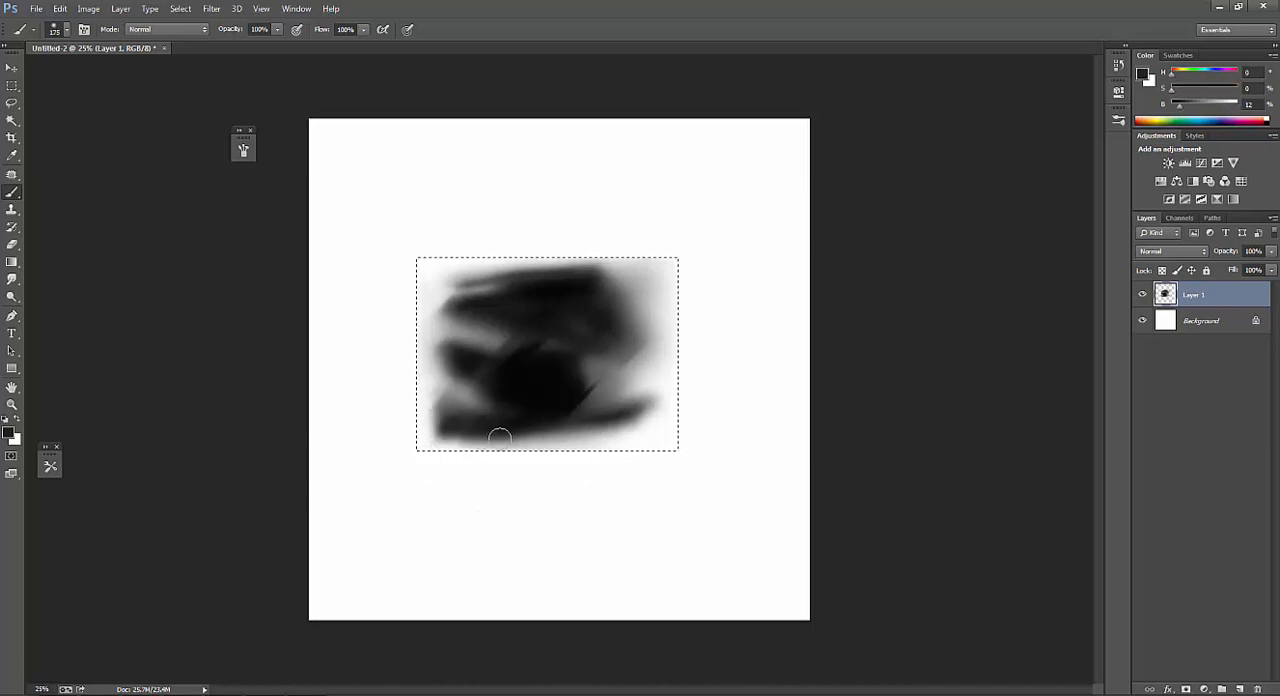
key("bracketleft")
left_click(532, 400, "alt")
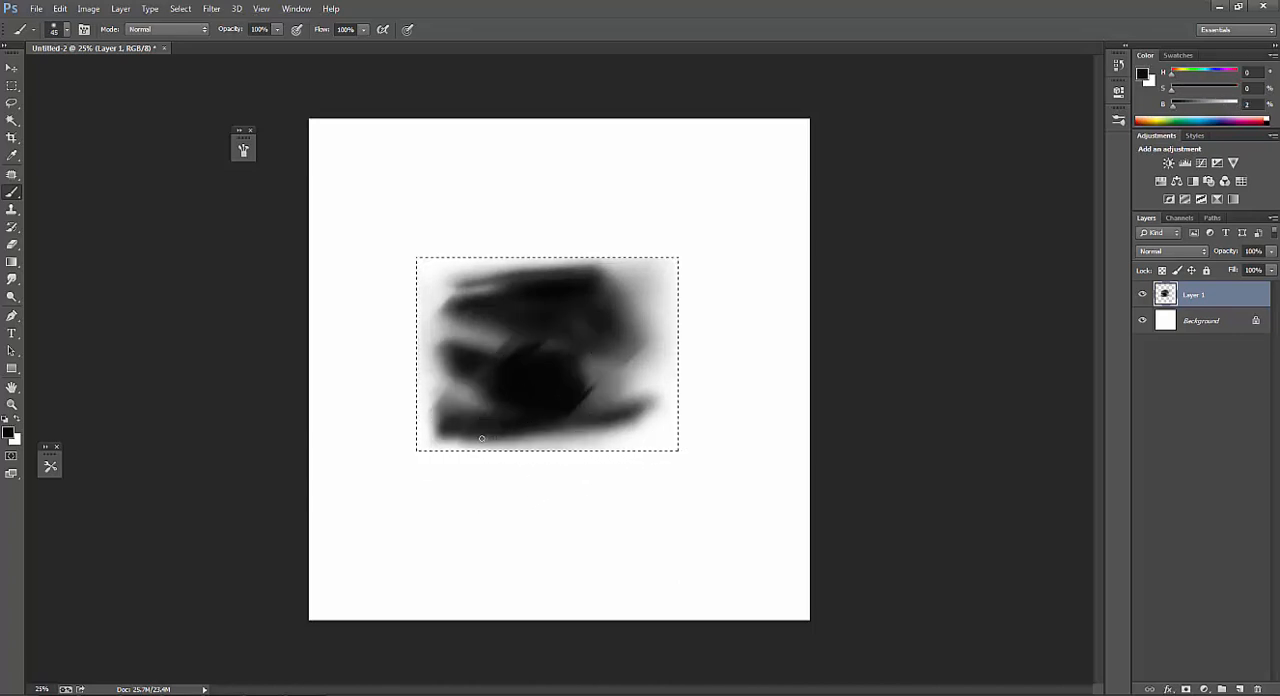
left_click(478, 431, "alt")
key("bracketright")
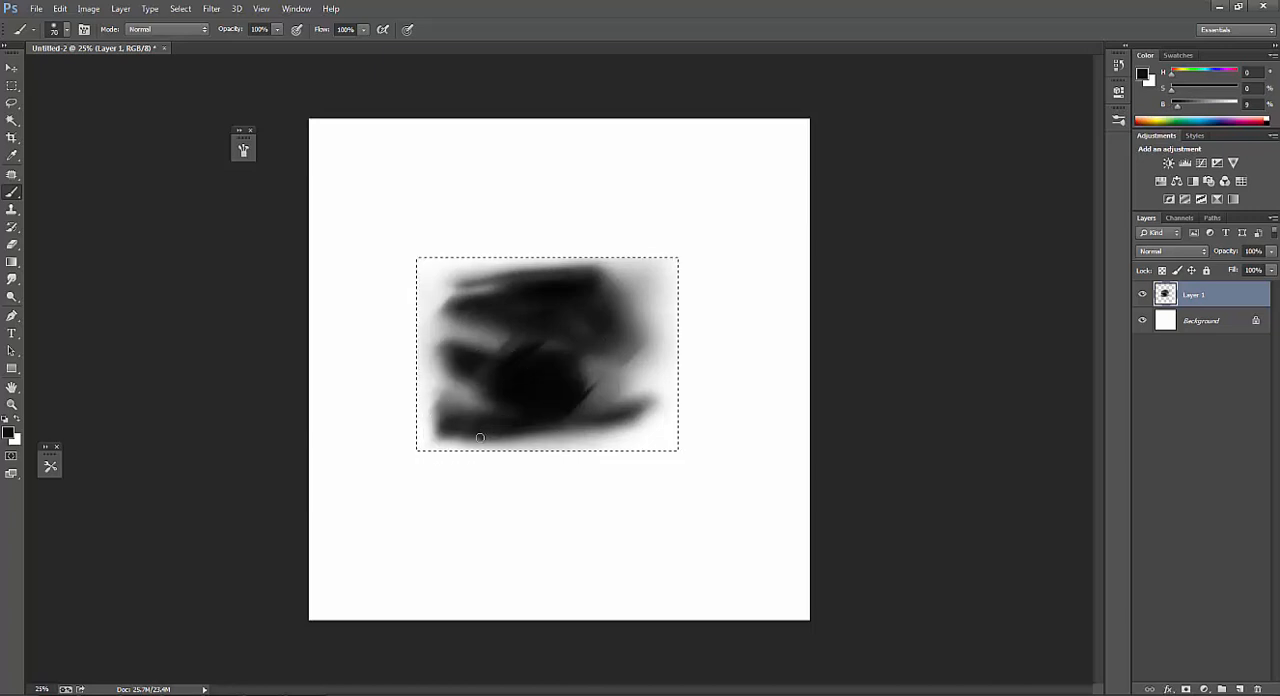
Sample light gray from the bottom edge and lighten the shape's lower-left area, enlarging the brush to 175 px.
left_click(545, 436, "alt")
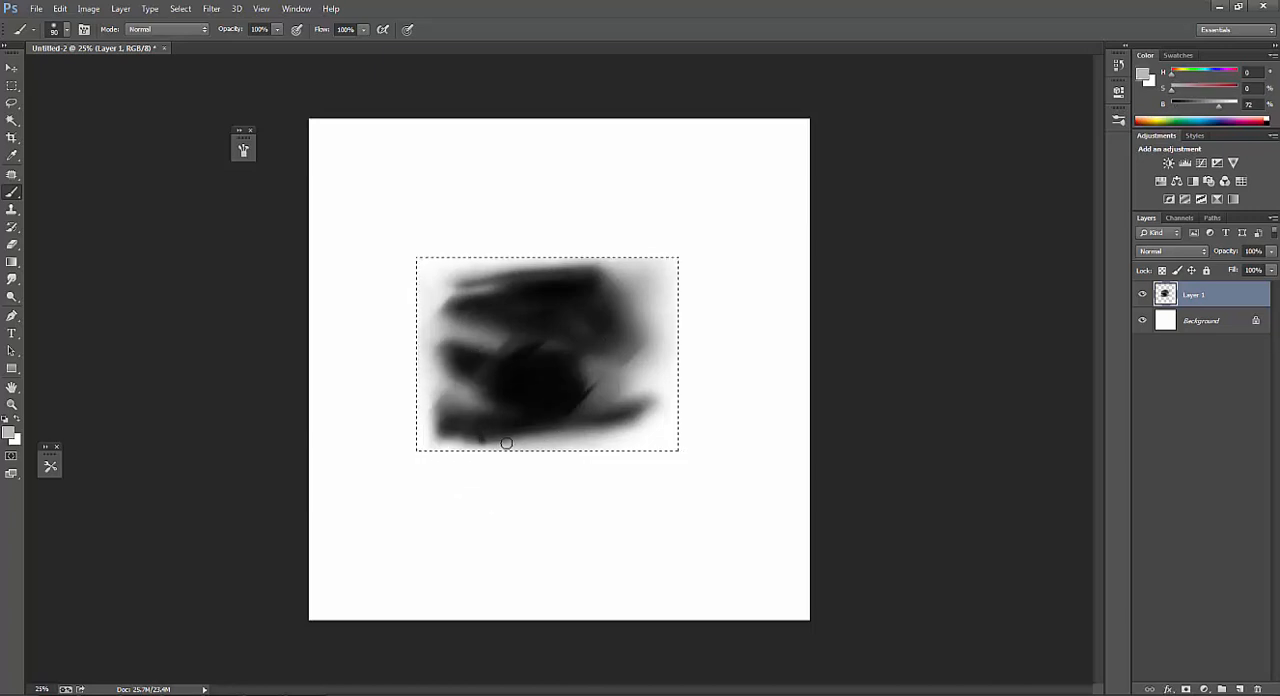
key("bracketright")
key("bracketright")
key("bracketright")
key("bracketright")
key("bracketright")
Darken the shape's upper band with sampled near-black tones, varying the brush between 70 px and 175 px.
left_click(576, 359, "alt")
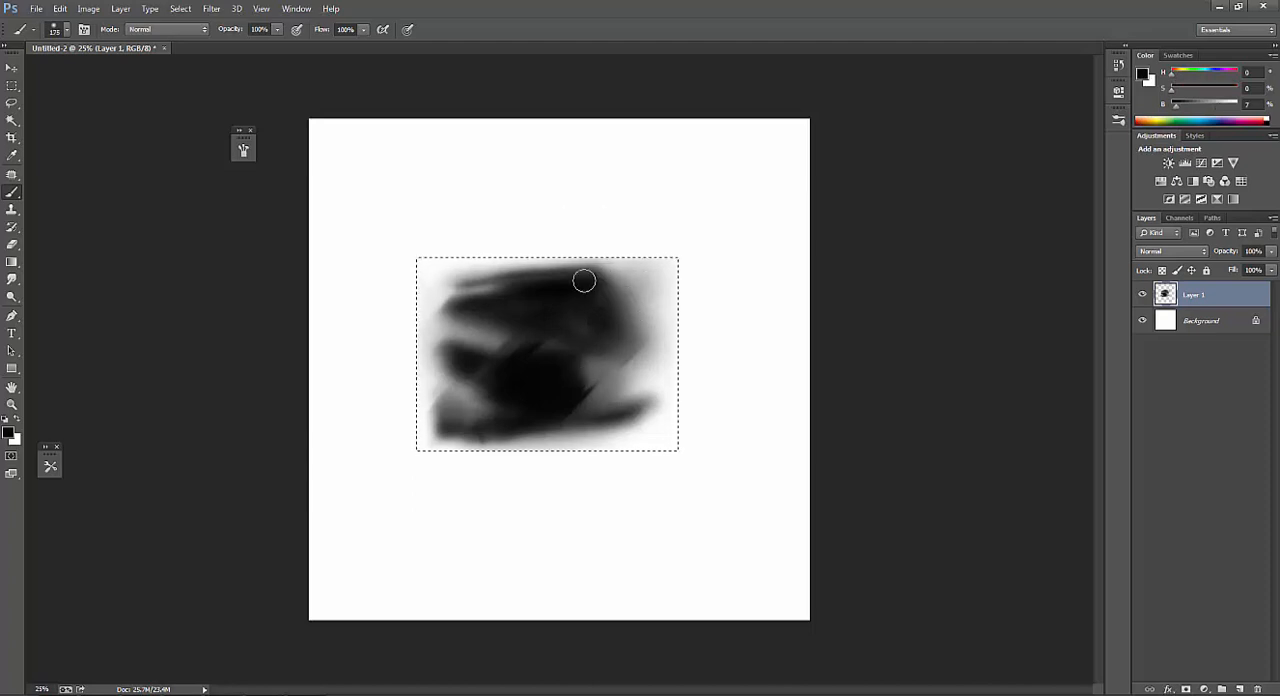
key("bracketright")
key("bracketleft")
key("bracketleft")
key("bracketleft")
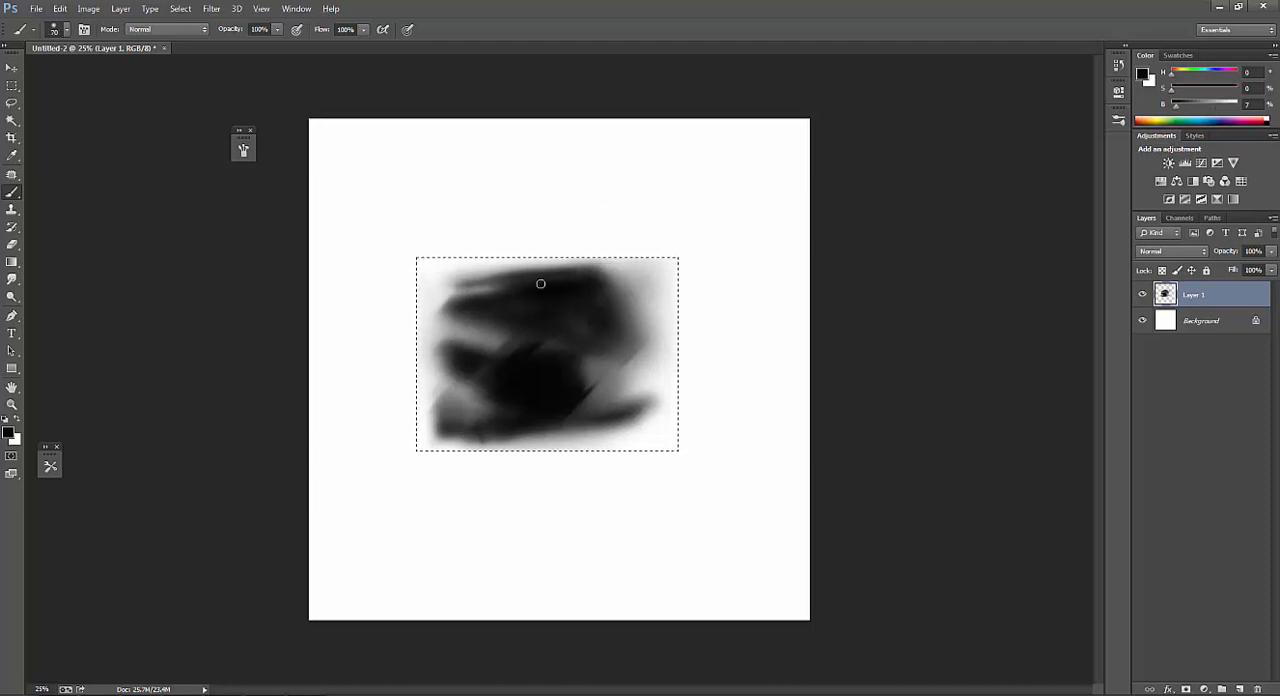
left_click(520, 381, "alt")
key("bracketleft")
key("bracketleft")
key("bracketleft")
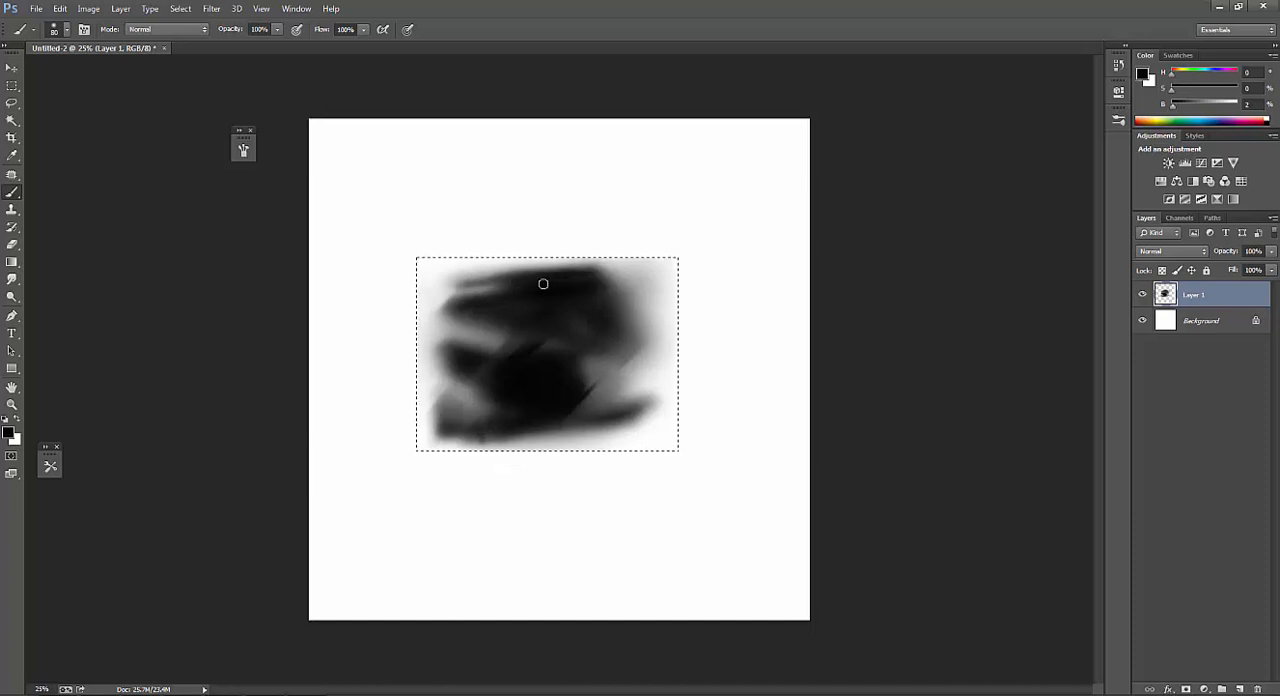
key("bracketright")
key("bracketright")
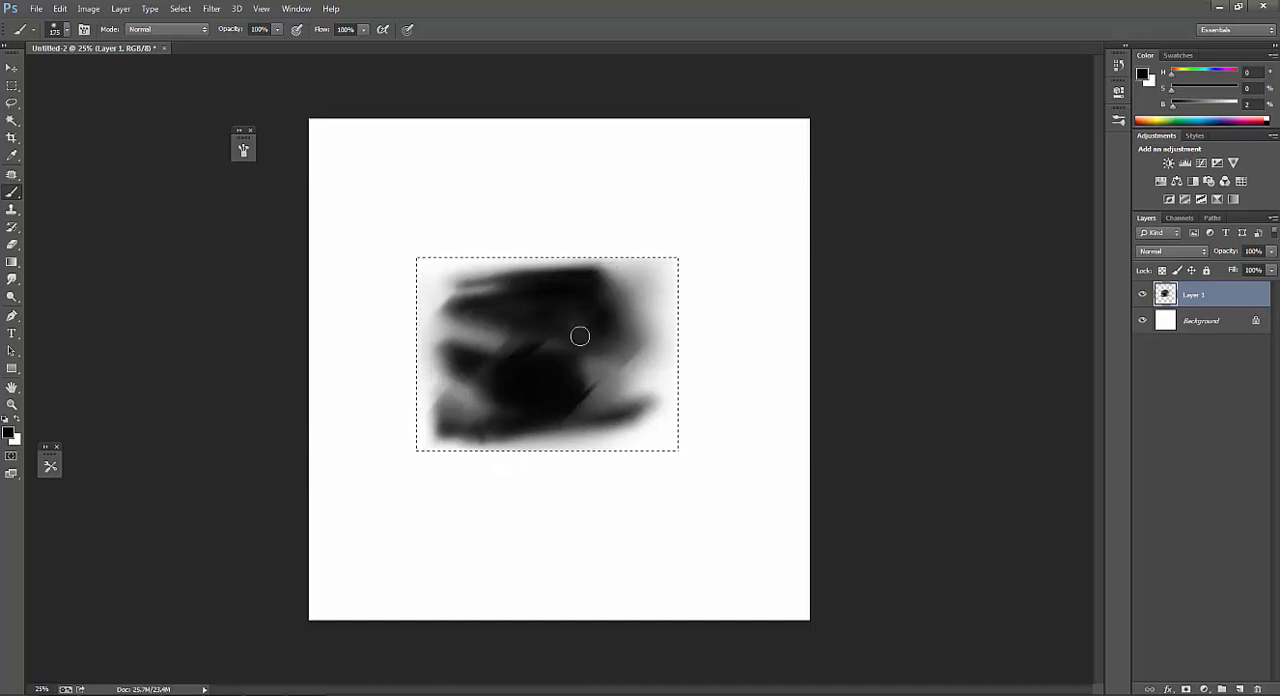
Sample dark gray from the shape's right side and blend the area above the dark center at 175 px.
left_click(616, 344, "alt")
key("bracketright")
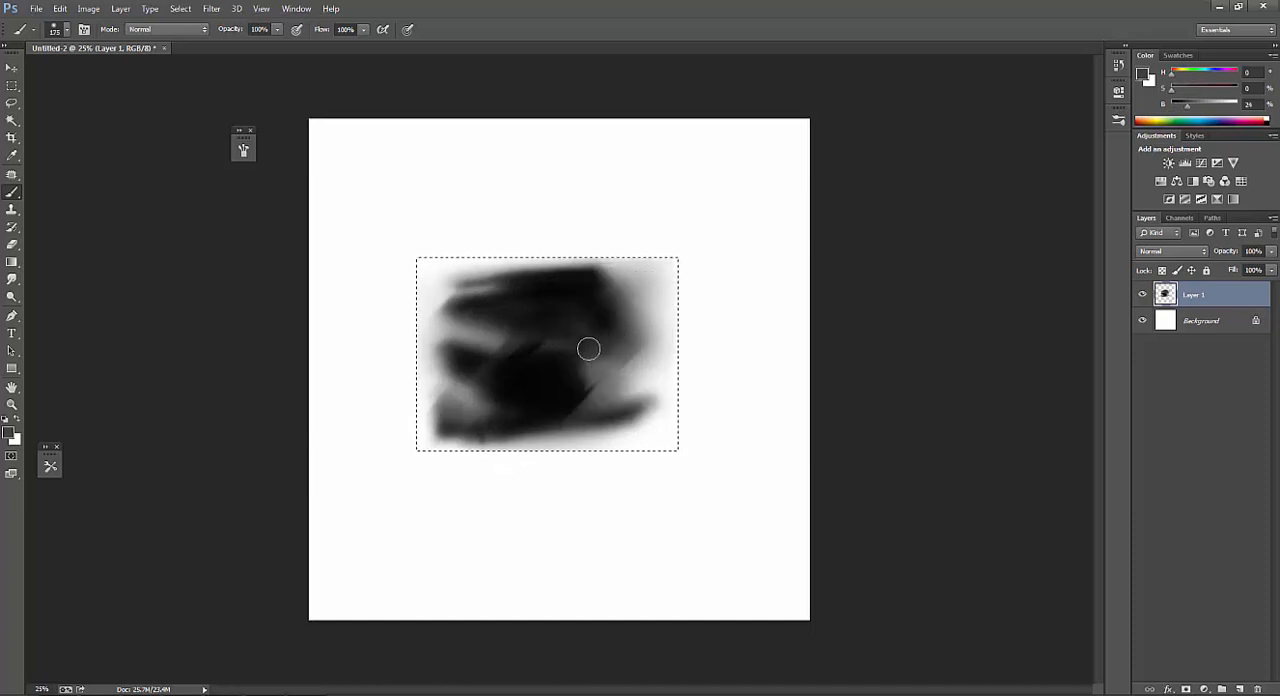
key("bracketleft")
Darken the shape's right side and lower-right band with sampled near-black tones, using the brush at 300 px and 250 px.
left_click(563, 372, "alt")
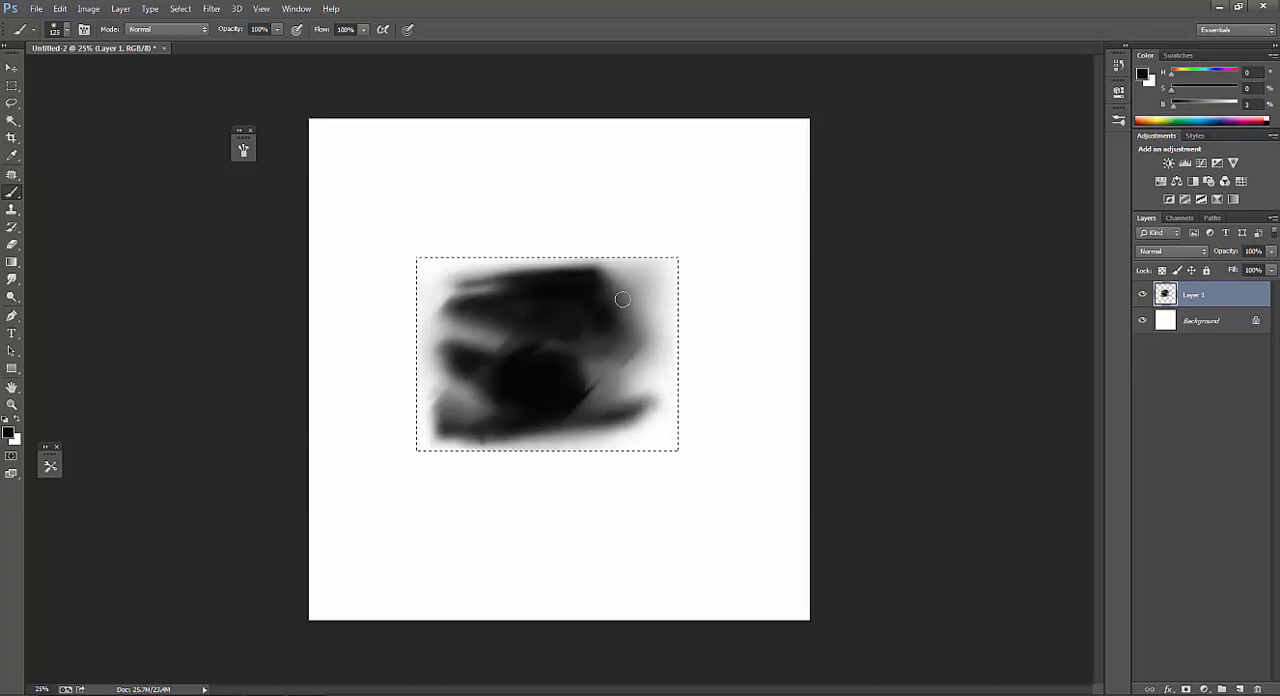
key("bracketright")
key("bracketright")
key("bracketright")
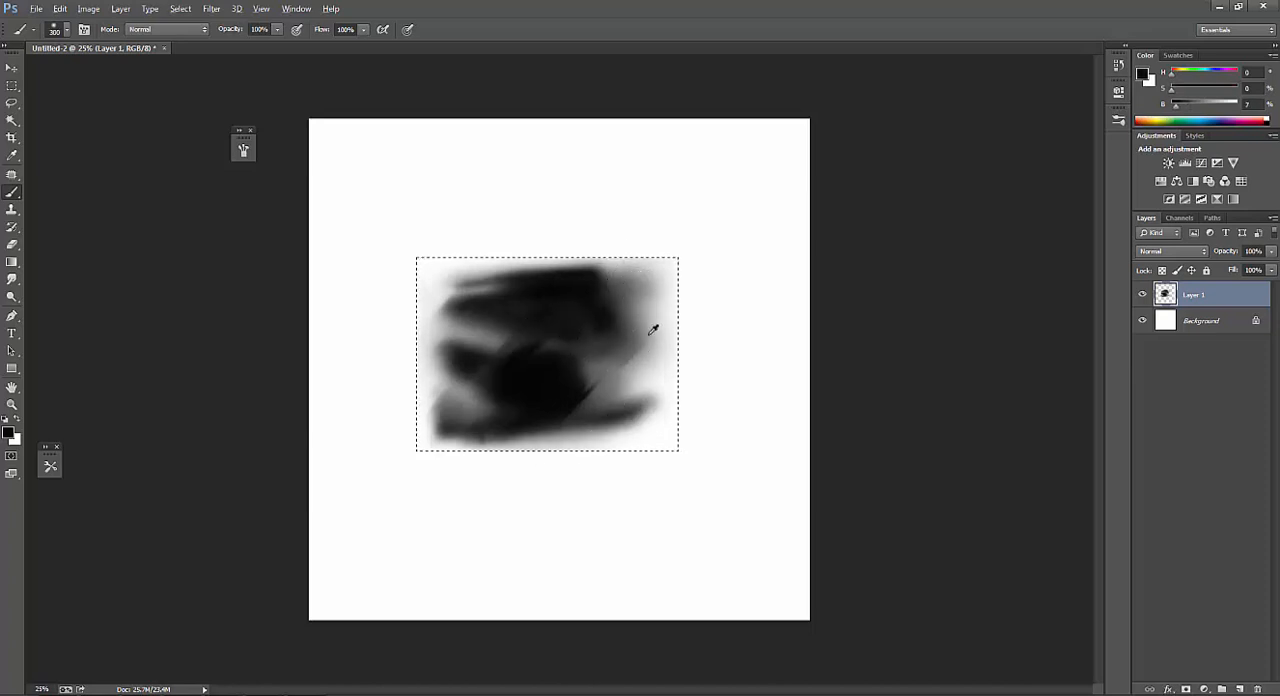
left_click(630, 305, "alt")
key("bracketright")
left_click(612, 267, "alt")
key("bracketleft")
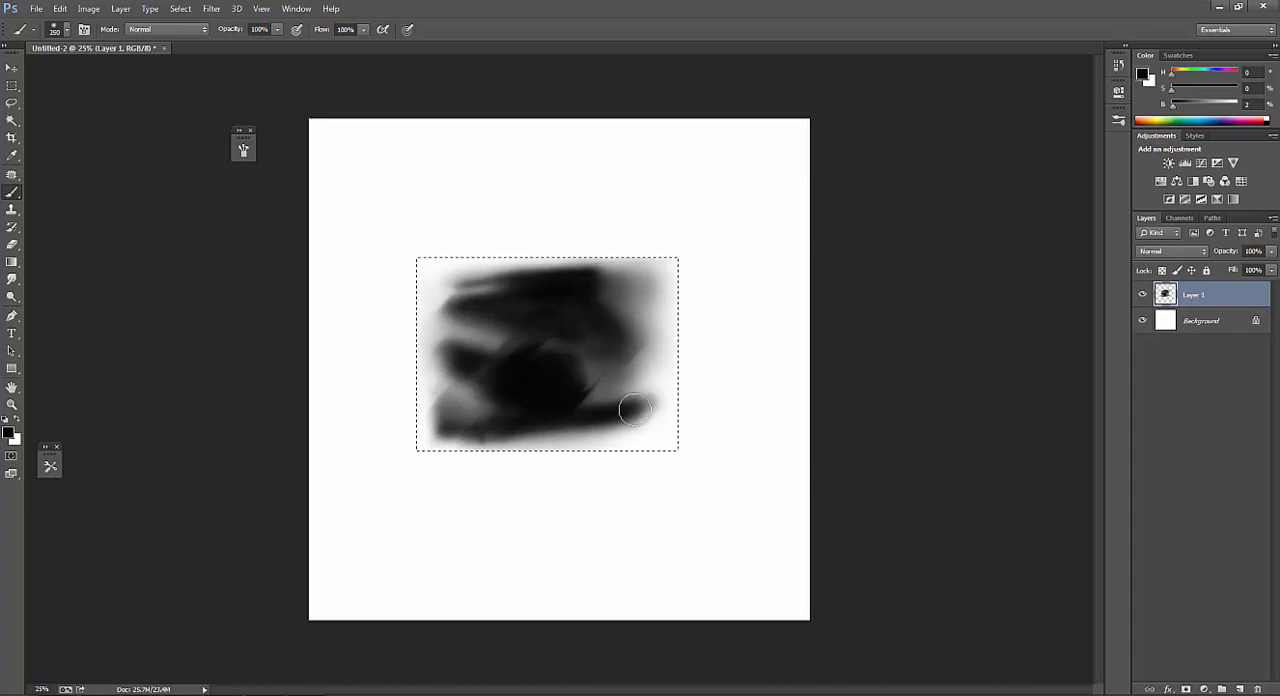
Add small black dabs along the shape's bottom and left edges, reducing the brush to 50 px.
key("bracketright")
key("bracketright")
key("bracketright")
key("bracketright")
key("bracketright")
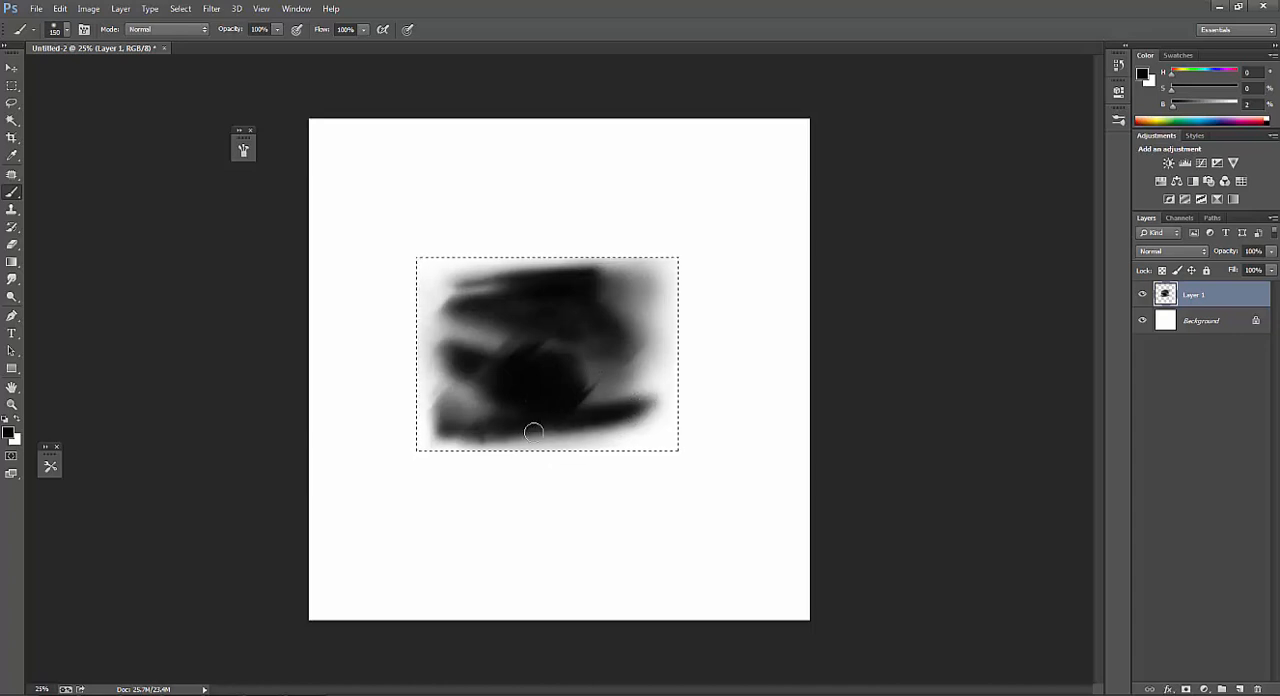
key("bracketleft")
key("bracketleft")
key("bracketleft")
key("bracketleft")
key("bracketleft")
key("bracketleft")
key("bracketleft")
key("bracketleft")
key("bracketleft")
key("bracketleft")
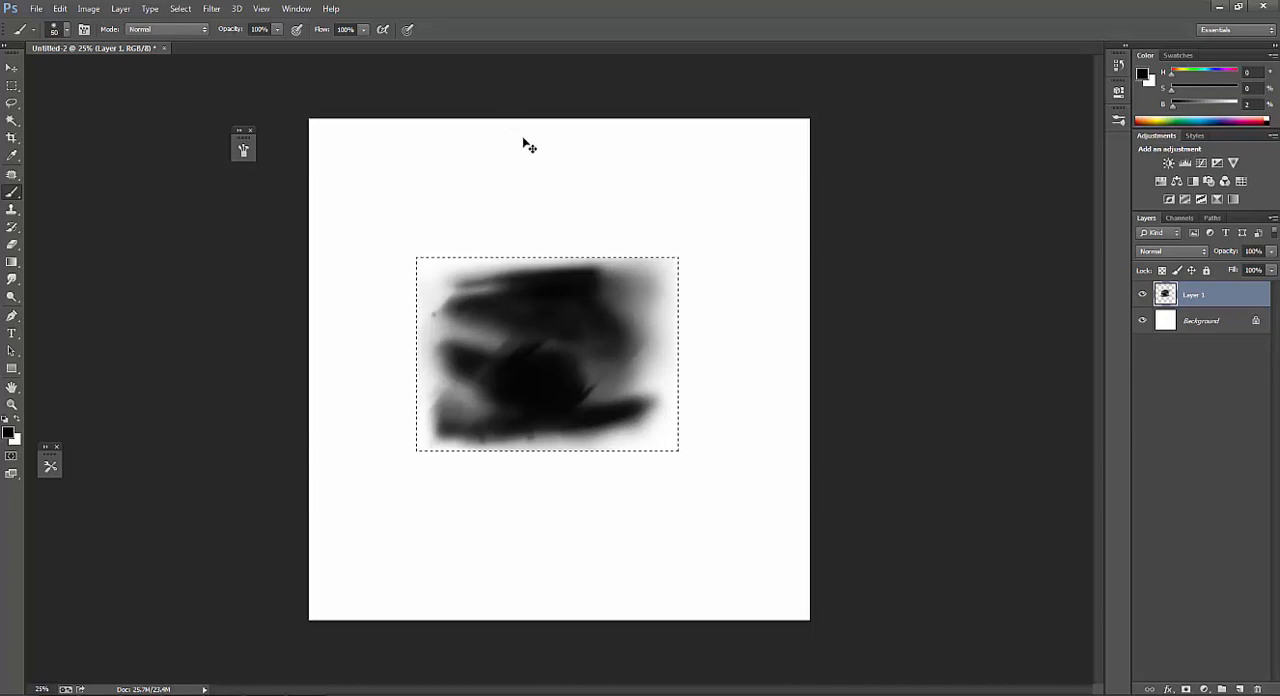
Hide the selection outline by deselecting and examine the whole shape at 12.5% and closer zoom levels.
key("ctrl+d")
left_click(638, 298, "alt")
left_click(677, 266, "alt")
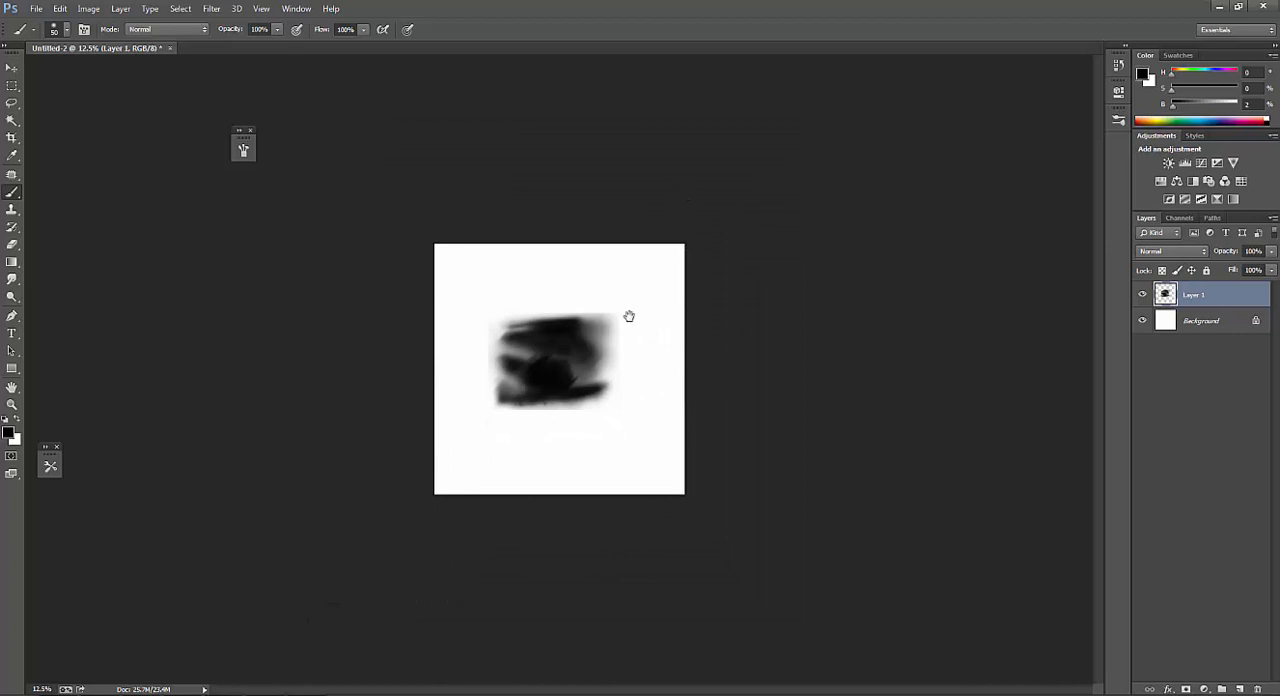
left_click(533, 372)
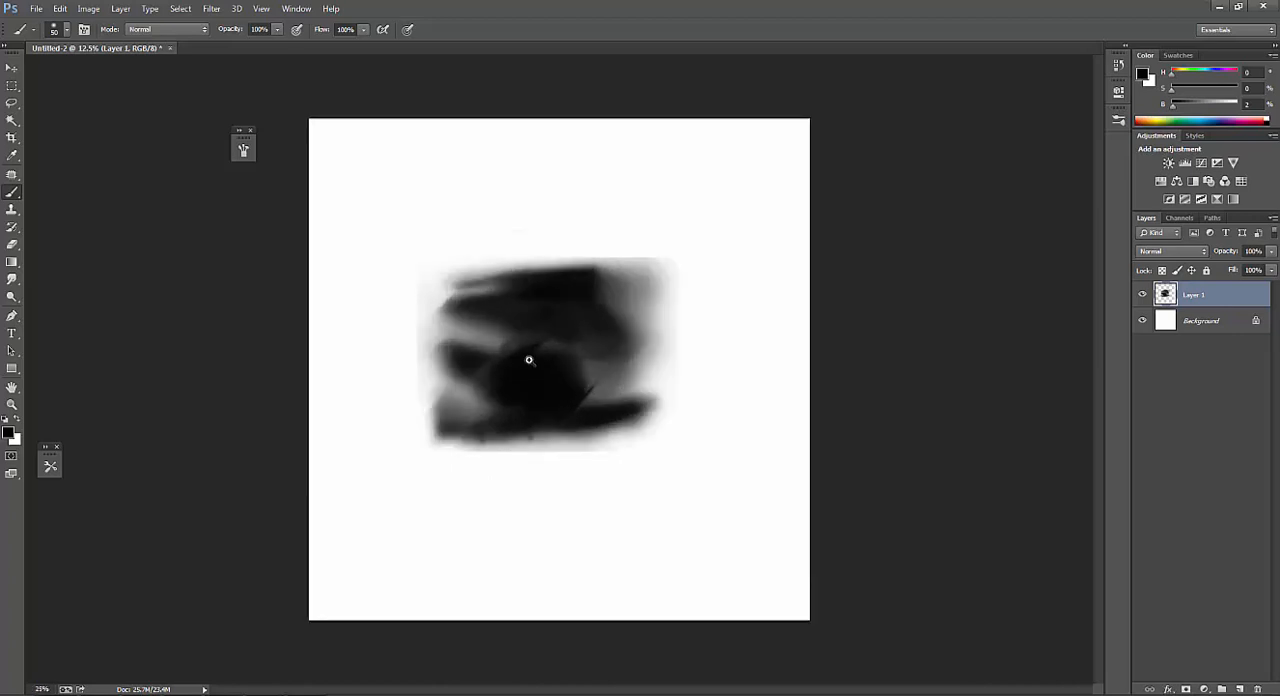
left_click(529, 363)
key("super")
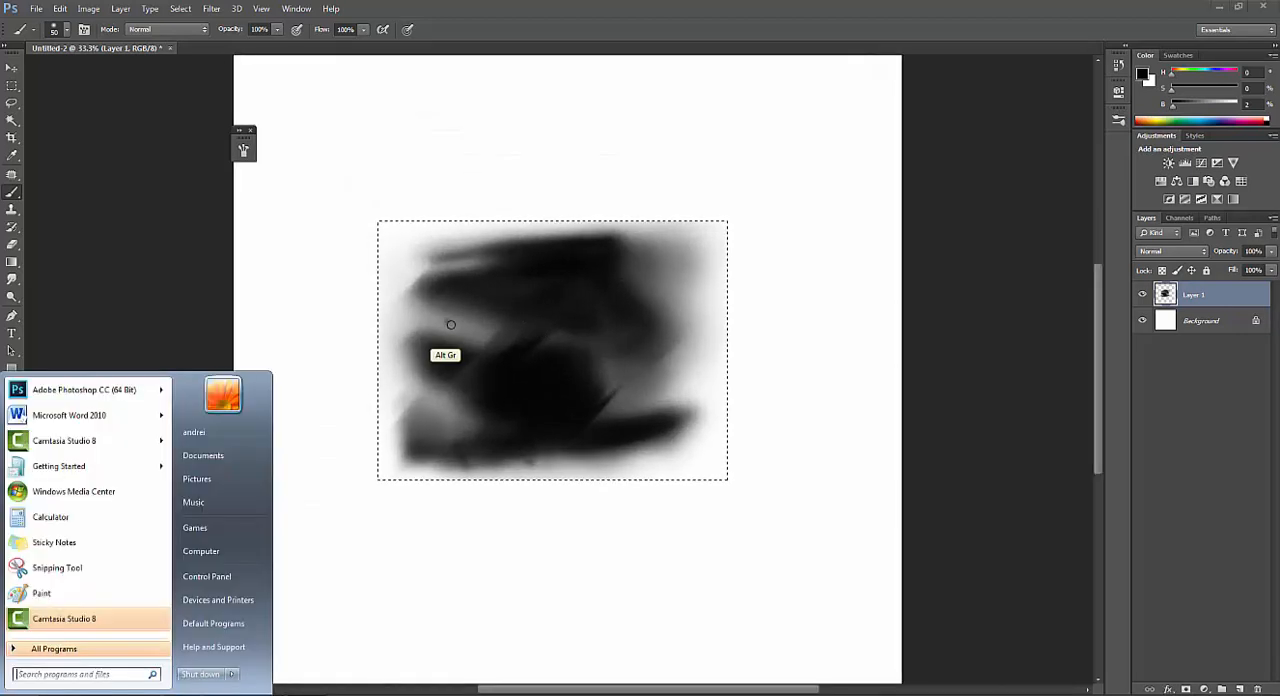
Add a small black dab on the shape's left side and soften the dark patch below it with mid-gray at 250 px.
left_click(446, 321)
key("bracketright")
key("bracketright")
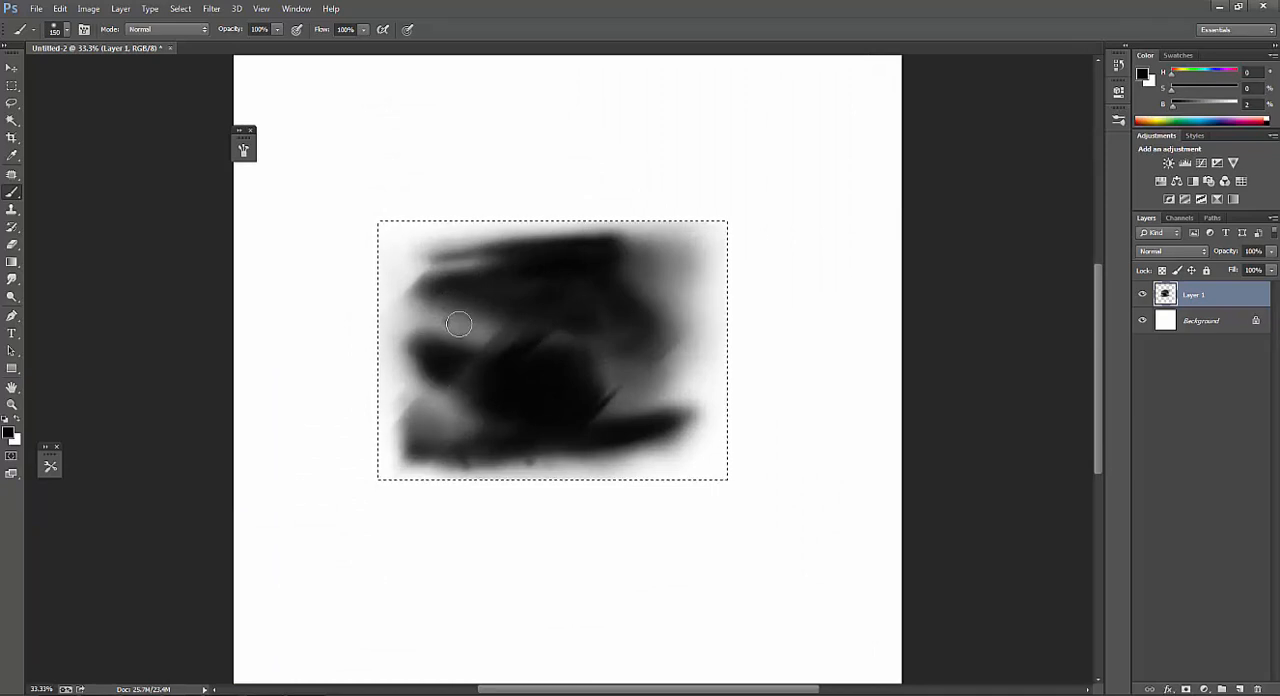
key("bracketright")
left_click(446, 378, "alt")
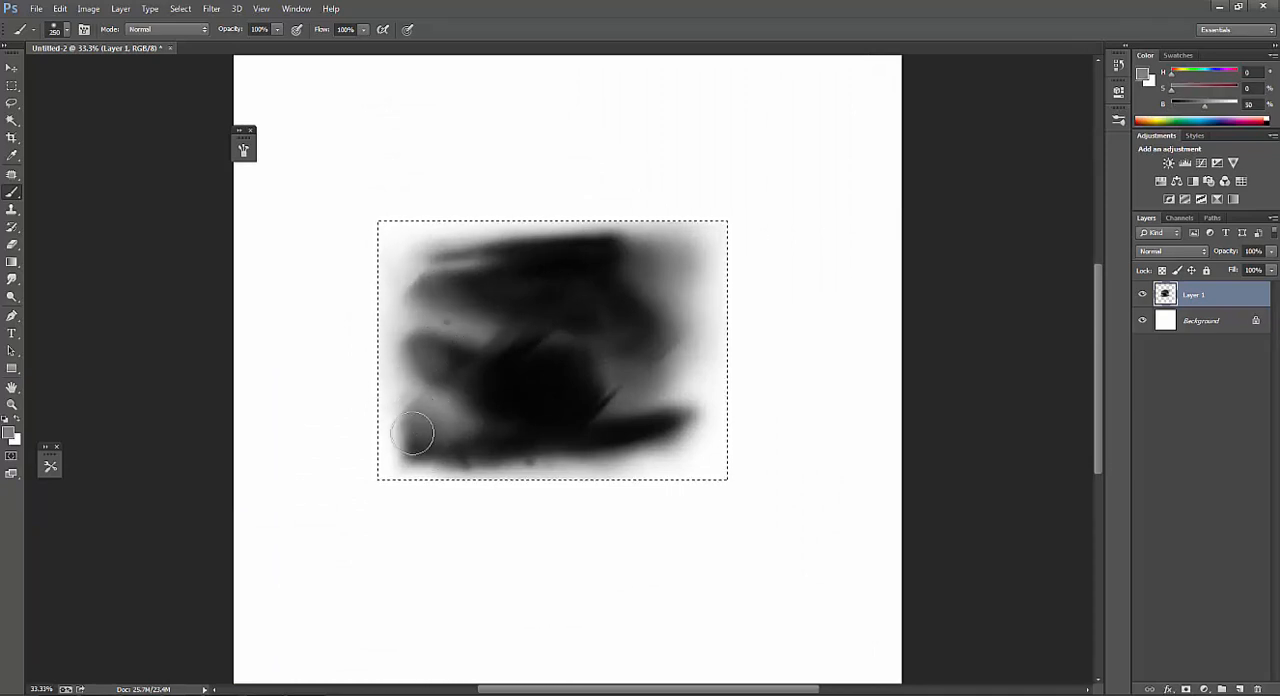
Deepen the dark center with sampled black at 100 px and soften the left edge with light gray at 250 px.
key("bracketleft")
left_click(482, 441, "alt")
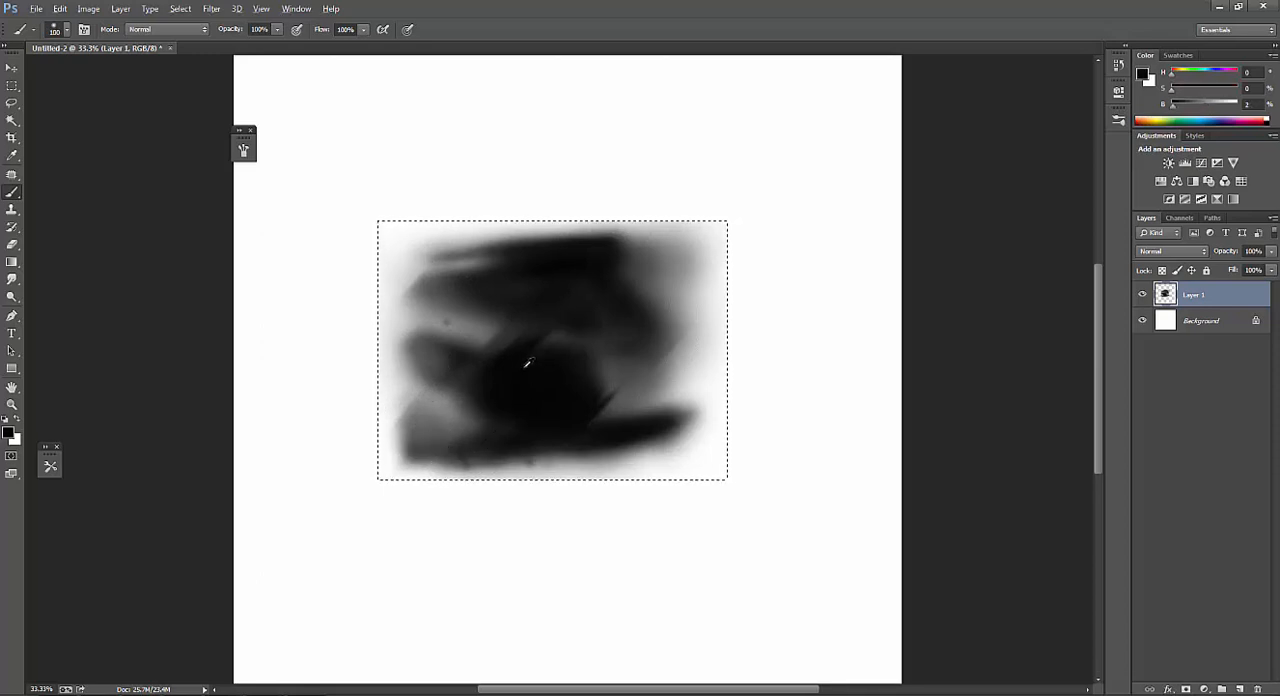
left_click(411, 374, "alt")
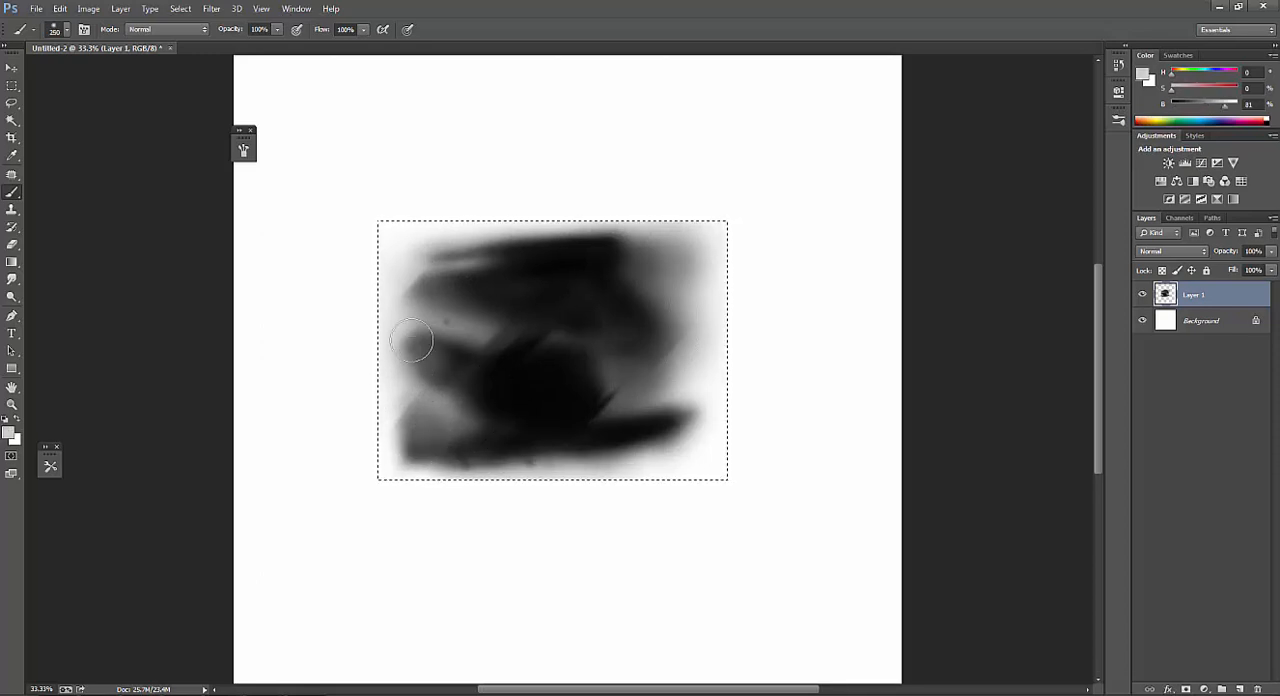
Blend the shape's upper-right side with sampled mid and dark grays, reducing the brush to 150 px.
key("bracketright")
left_click(678, 346, "alt")
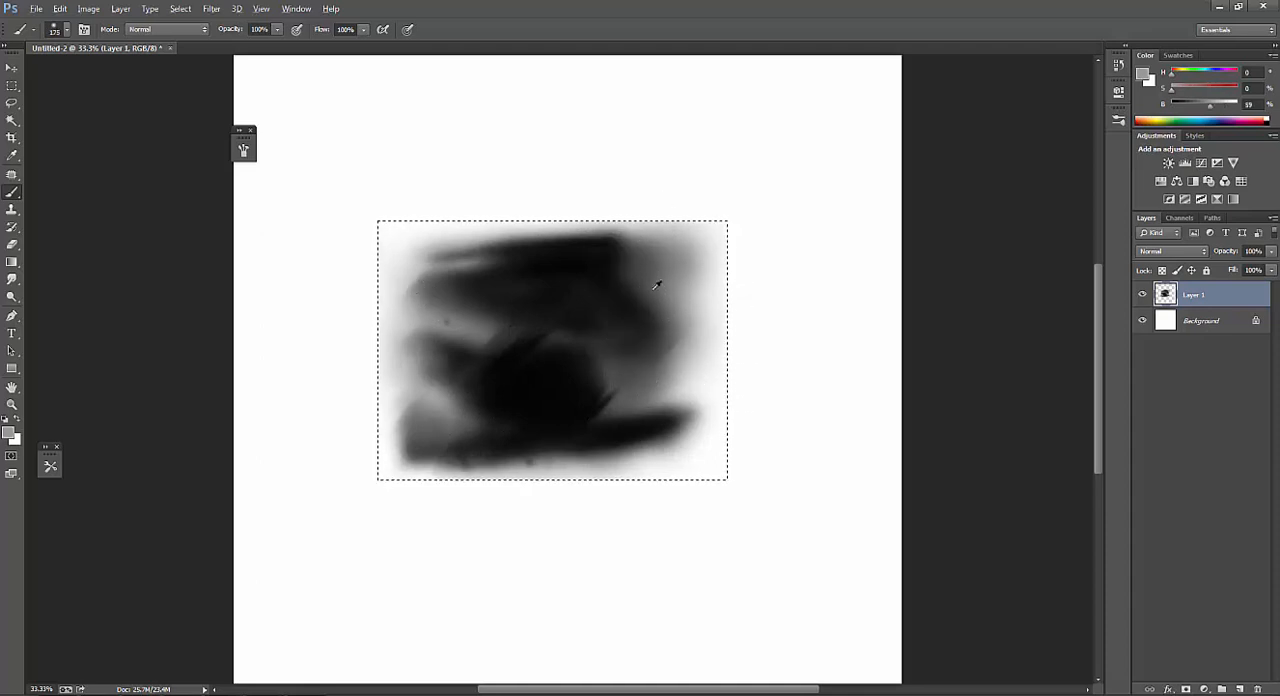
left_click(656, 287, "alt")
key("bracketleft")
left_click(631, 292, "alt")
left_click_drag(640, 298, 678, 333)
left_click(638, 275, "alt")
left_click(636, 278, "alt")
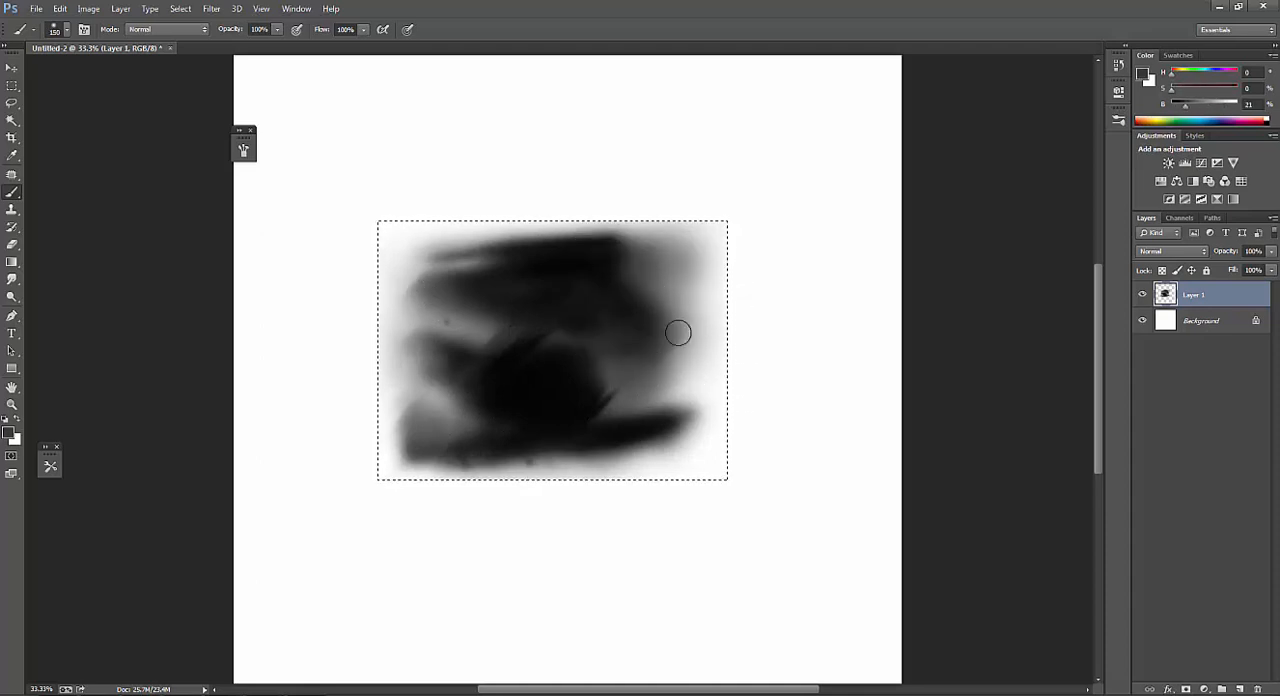
Deepen the upper-right dark area with sampled black and soften its edge with sampled grays at 250 to 300 px.
left_click(605, 259, "alt")
key("bracketleft")
key("bracketleft")
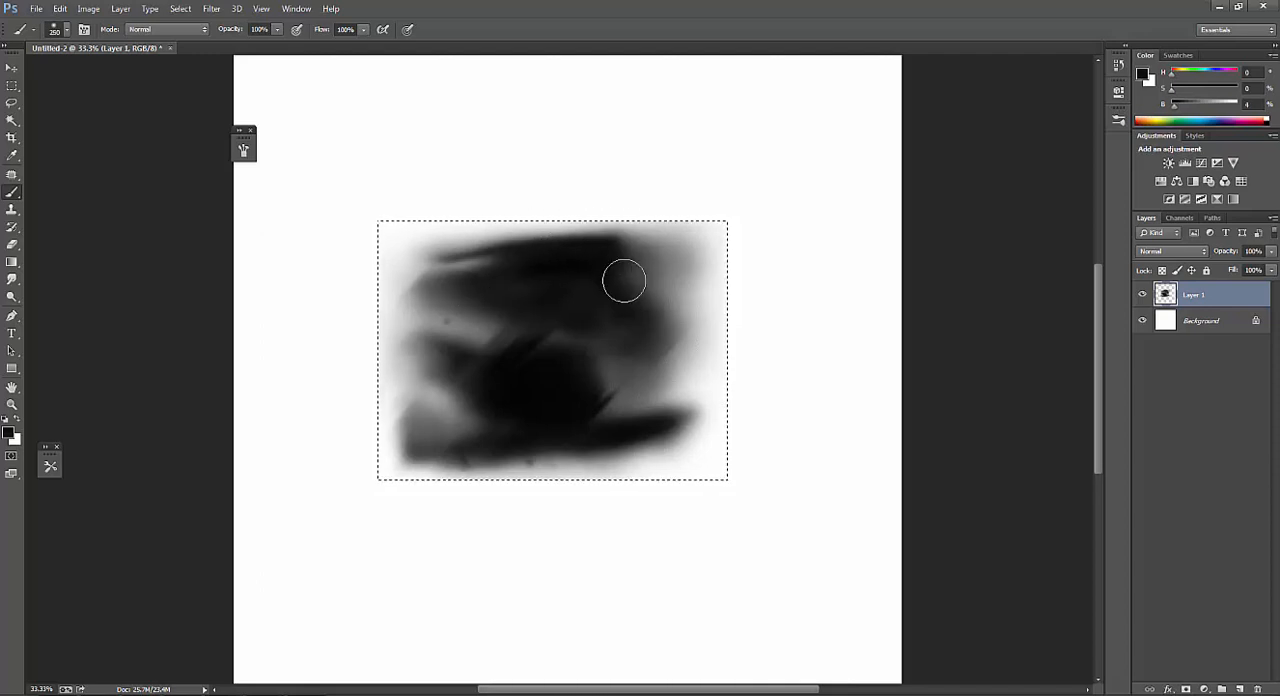
left_click(667, 240, "alt")
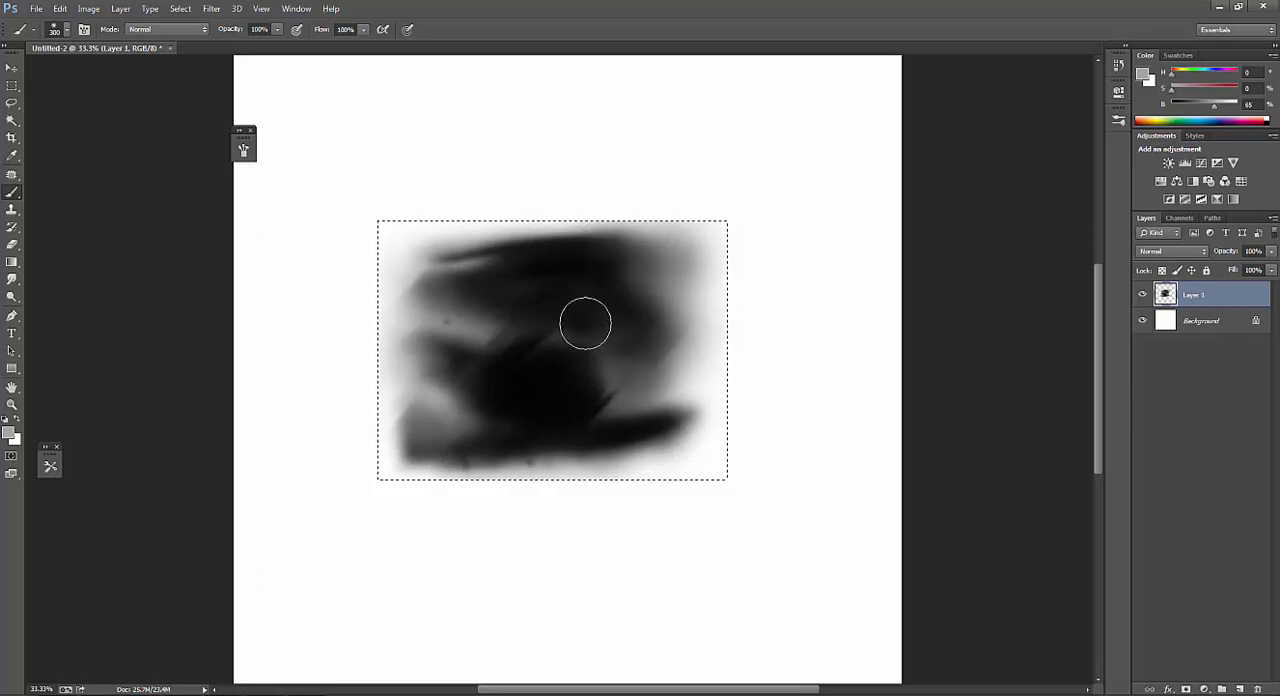
left_click_drag(565, 392, 567, 389)
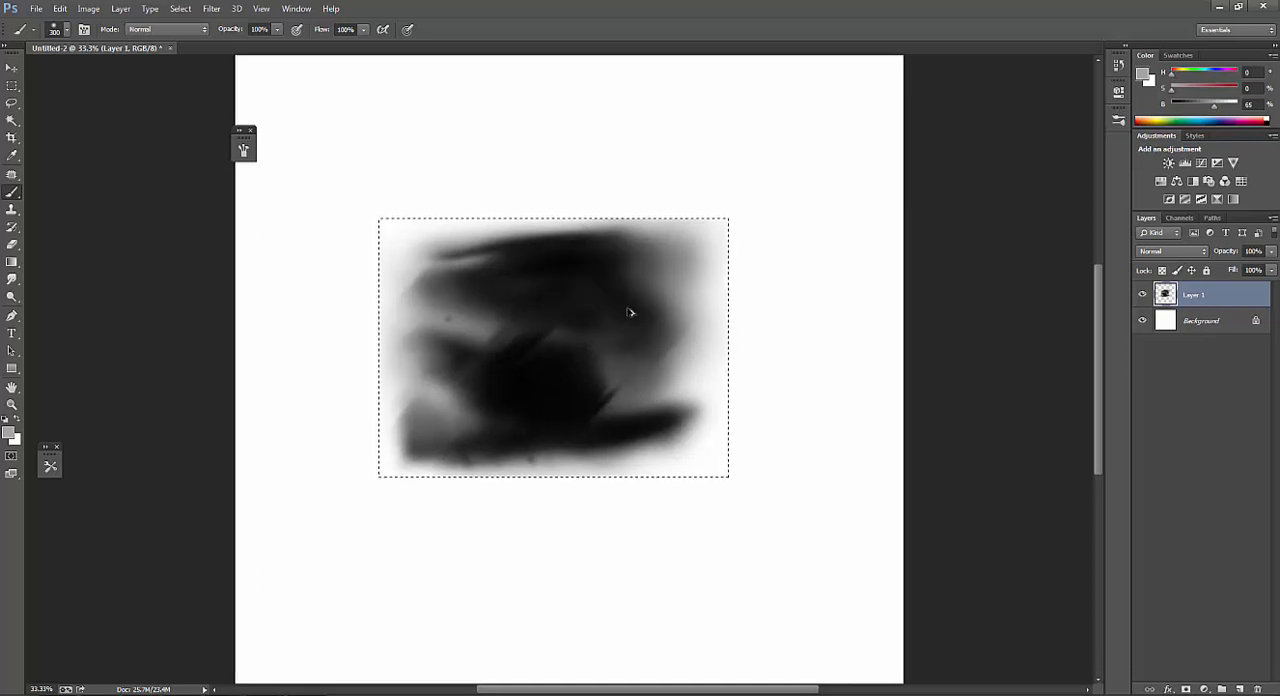
left_click(558, 385, "alt")
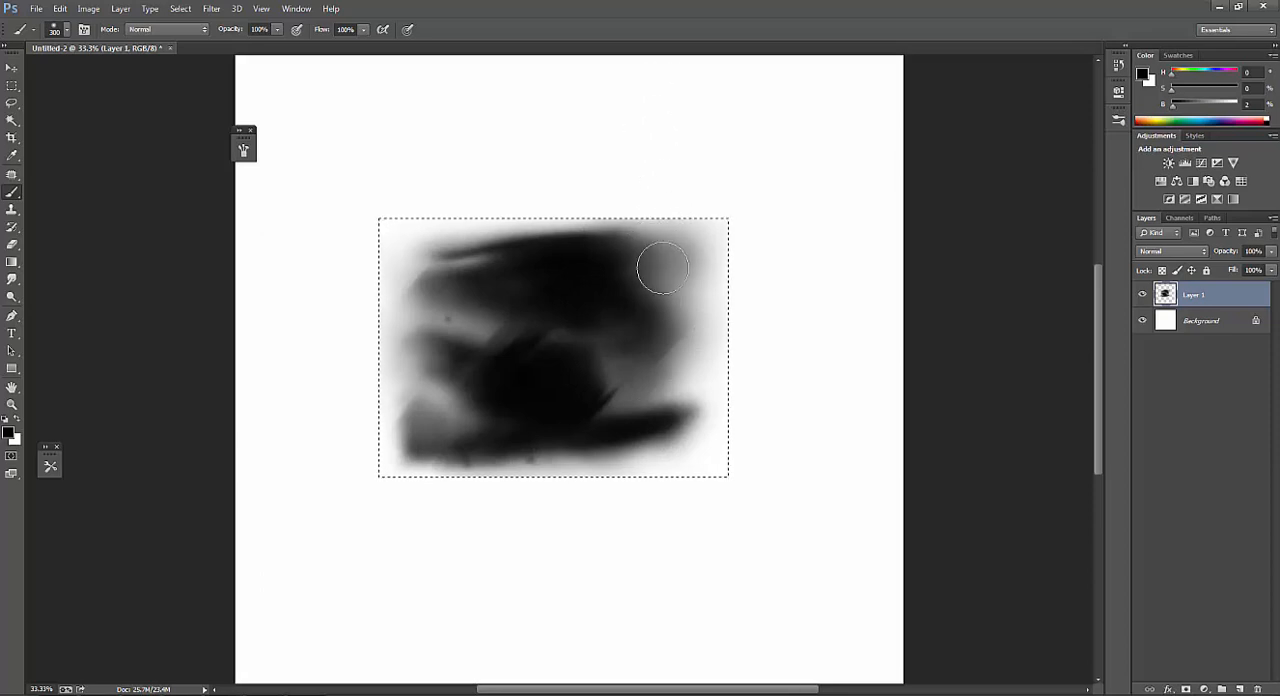
left_click(628, 317, "alt")
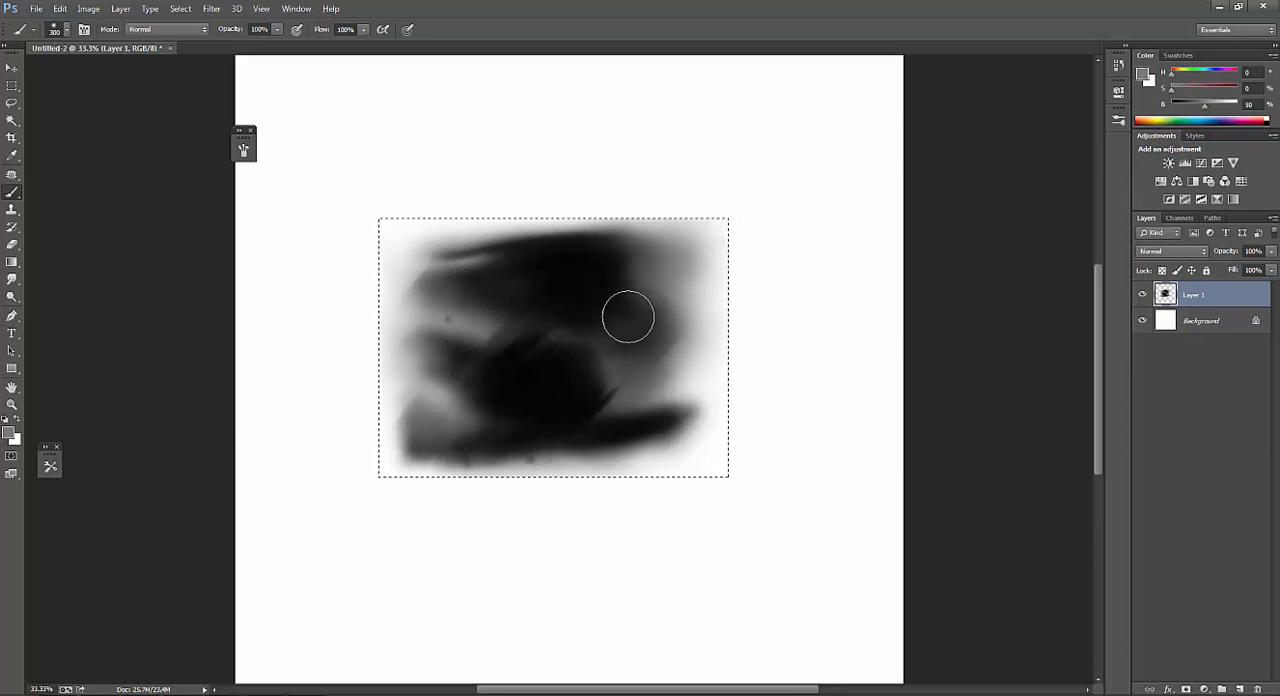
Deselect the rectangular area and examine the whole shape at 16.67%.
key("ctrl+d")
left_click(630, 307, "alt")
left_click(630, 308, "alt")
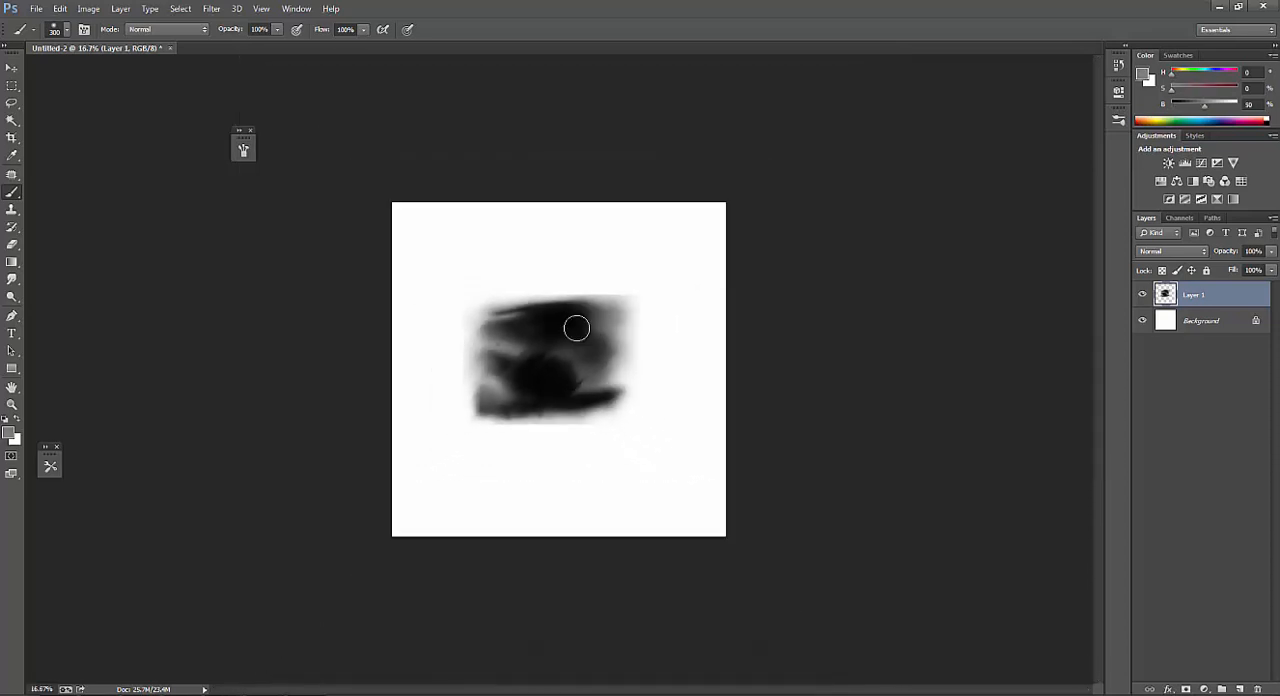
left_click(573, 318, "ctrl")
left_click(573, 318, "ctrl")
Choose a soft round tip for the Eraser and enlarge it to 175 px.
key("e")
right_click(497, 300)
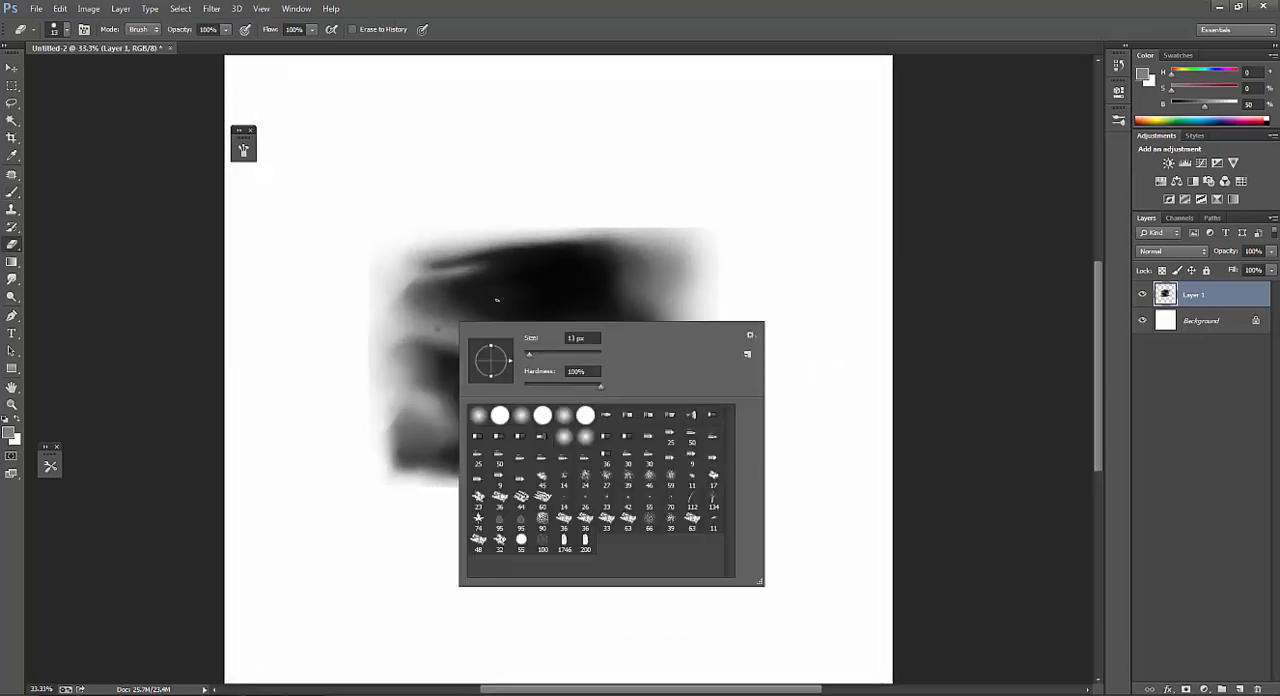
double_click(565, 416)
key("bracketright")
key("bracketright")
key("bracketright")
key("bracketright")
key("bracketright")
key("bracketright")
key("bracketright")
key("bracketright")
key("bracketright")
key("bracketright")
key("bracketright")
key("bracketright")
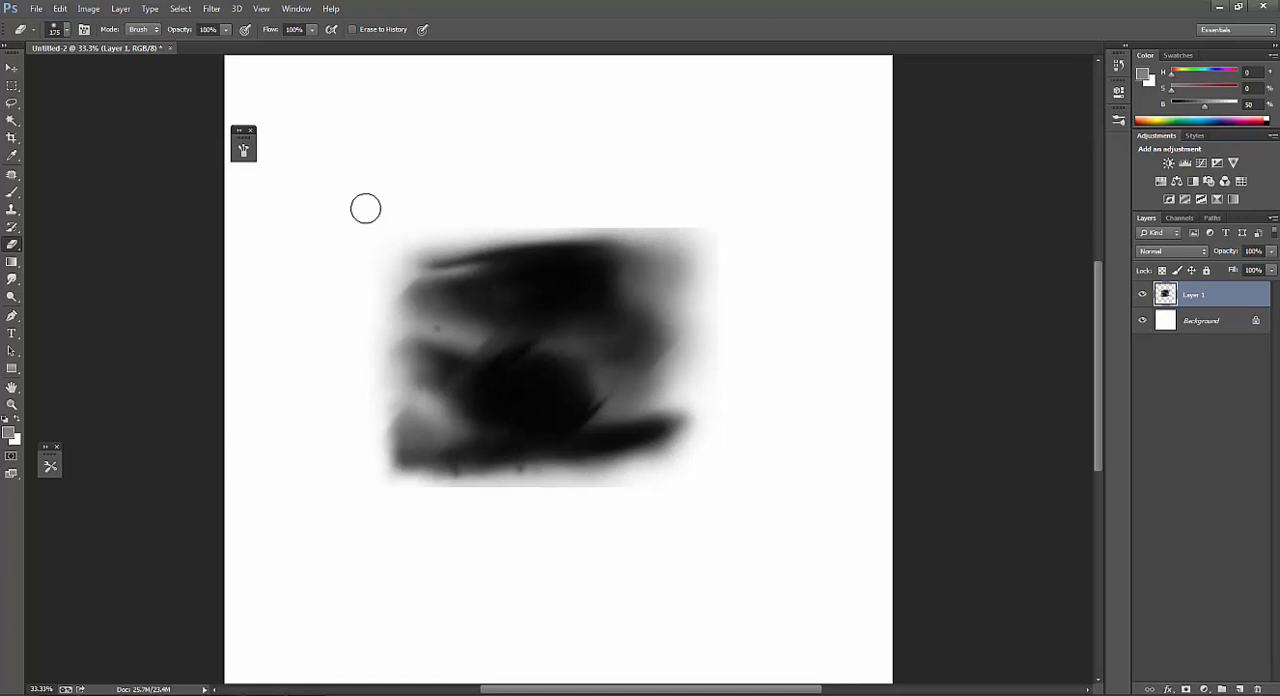
Soften the shape's bottom edge with the Eraser at 400 px, reducing it to 300 px.
key("bracketleft")
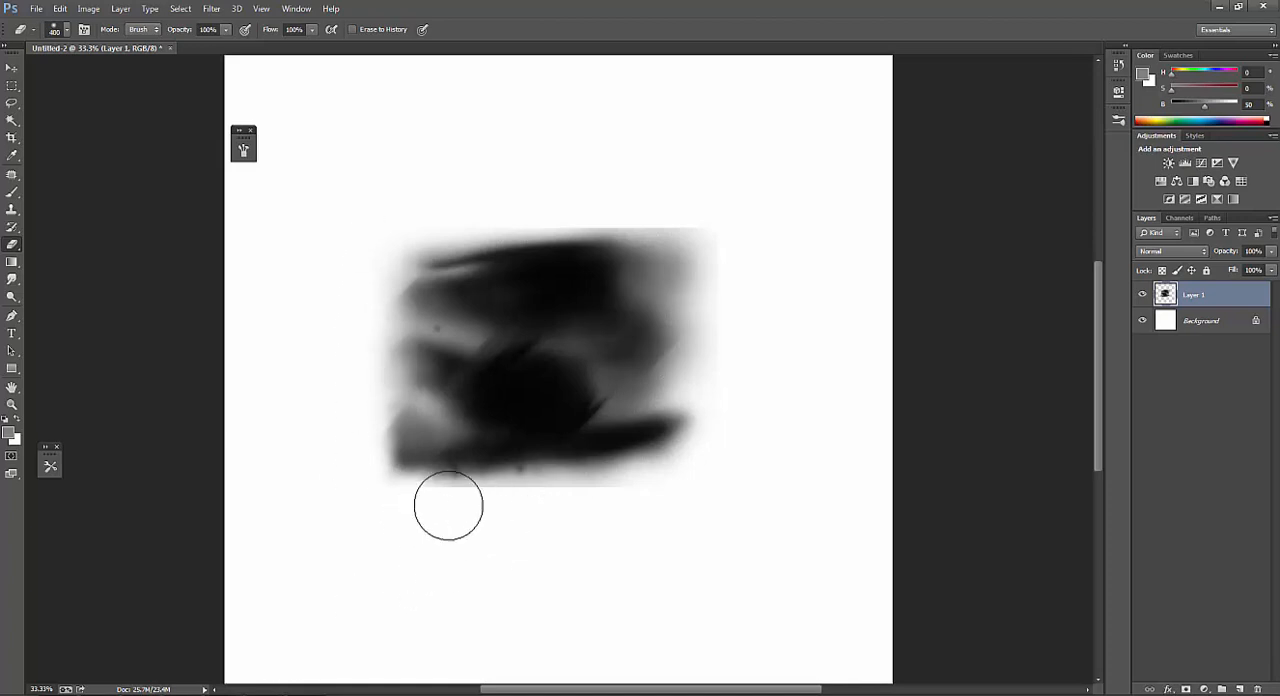
key("bracketright")
key("bracketright")
key("bracketright")
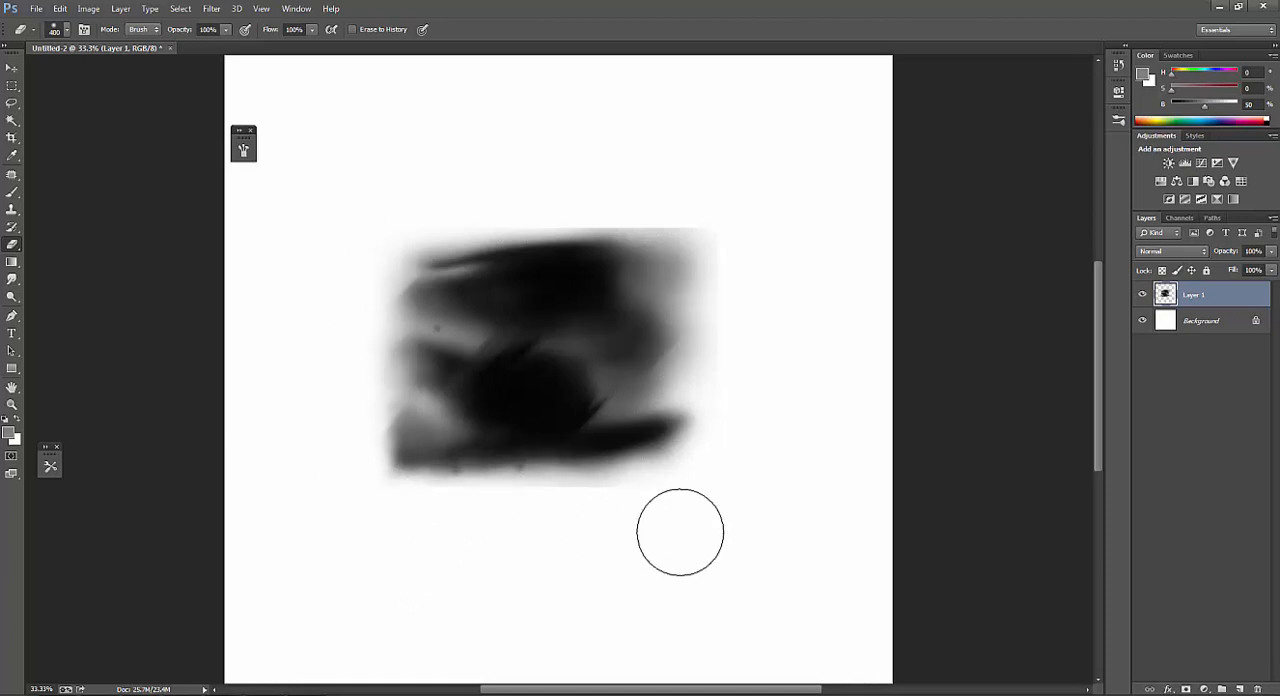
key("bracketleft")
key("bracketleft")
key("bracketleft")
key("bracketleft")
key("bracketleft")
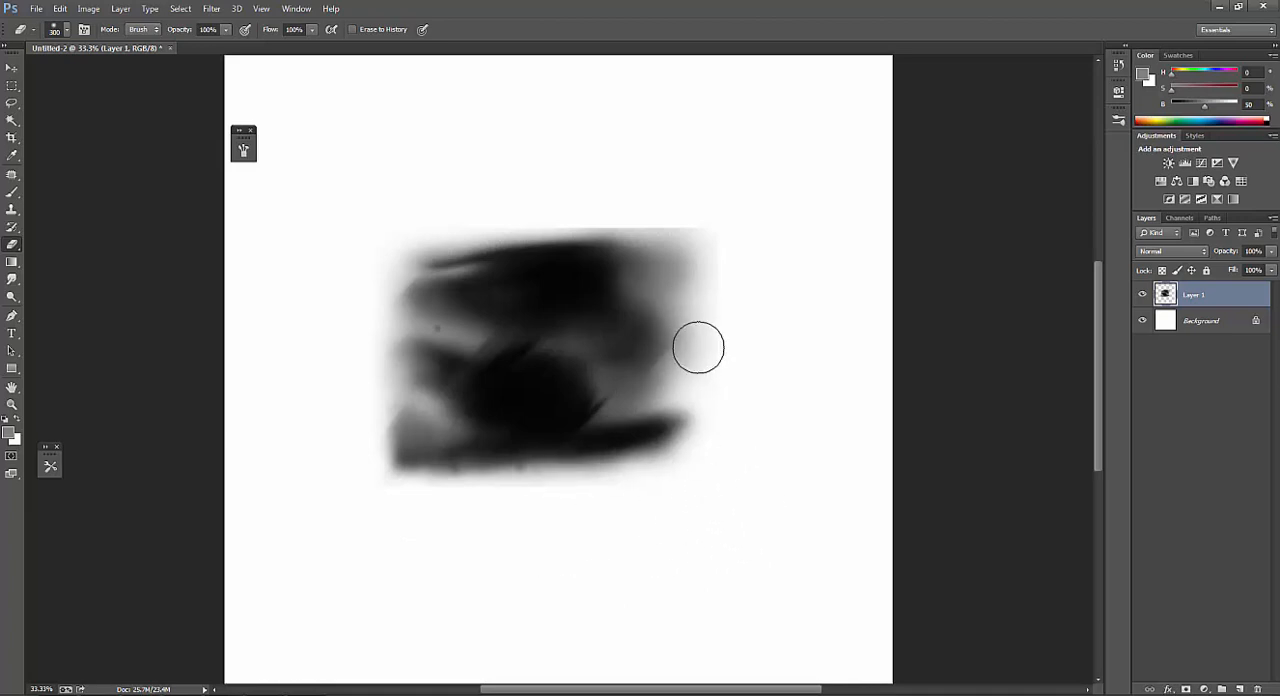
Soften the shape's right and top edges with the Eraser, using sizes of 250, 175 and 200 px.
key("bracketright")
key("bracketright")
key("bracketright")
key("bracketright")
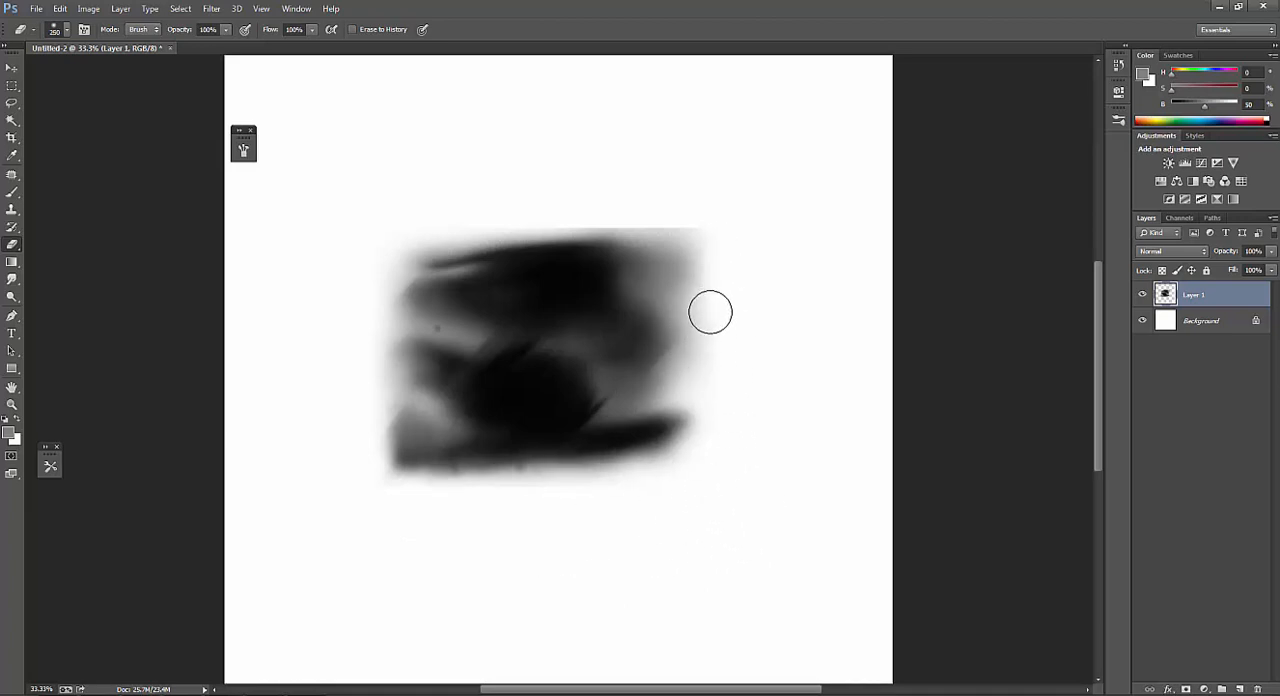
key("bracketleft")
key("bracketleft")
key("bracketleft")
key("bracketleft")
key("bracketleft")
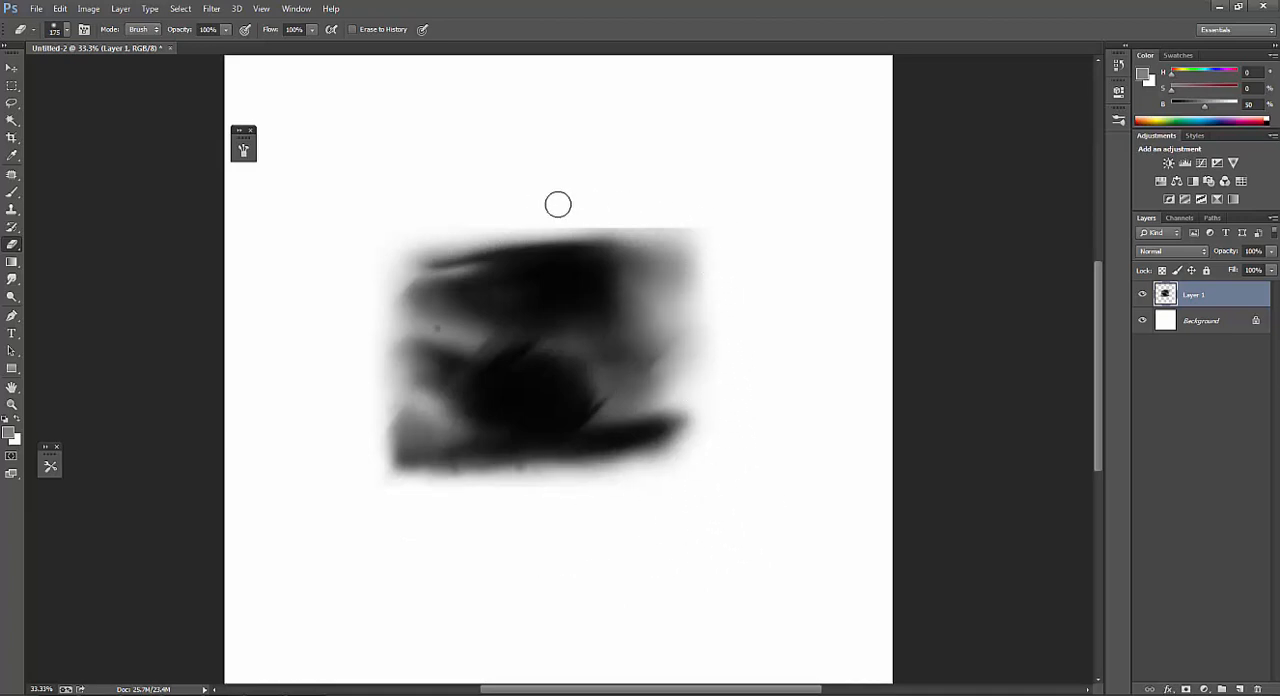
key("bracketright")
key("bracketright")
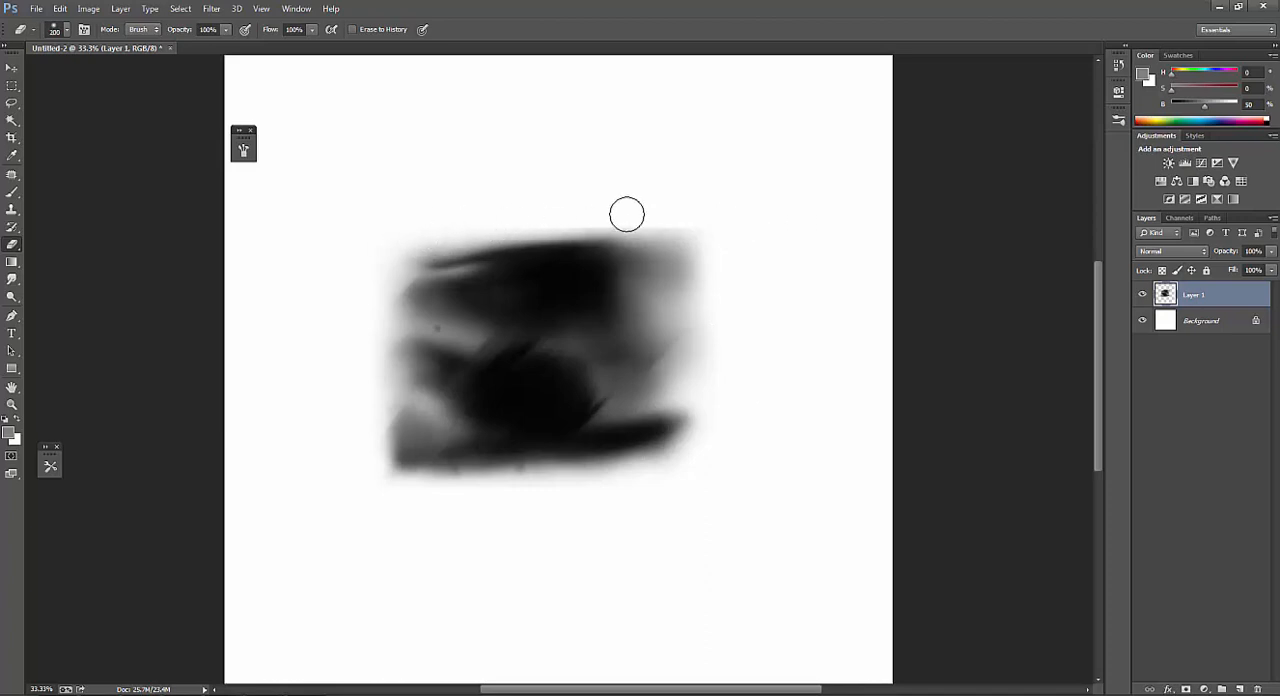
left_click(766, 250, "alt")
Define the finished shape as a brush preset with the default name Sampled Brush 2.
scroll(766, 250, "down", 4)
scroll(656, 332, "up", 3)
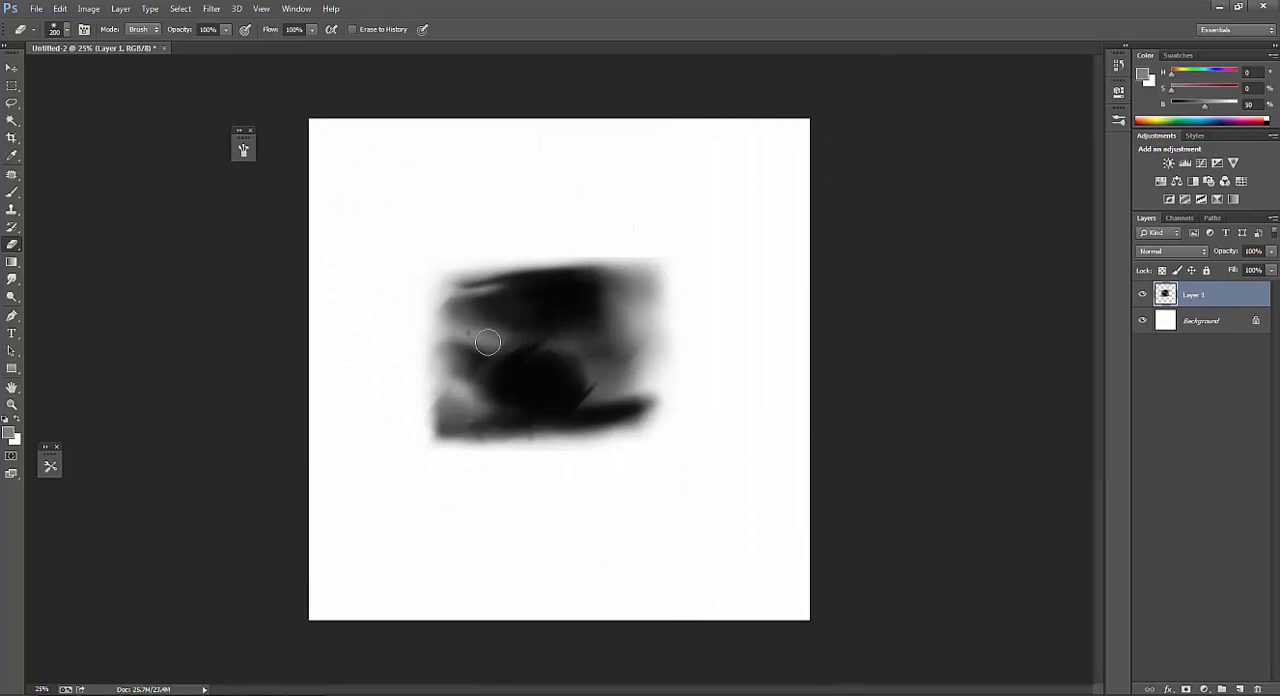
left_click(60, 8)
left_click(118, 313)
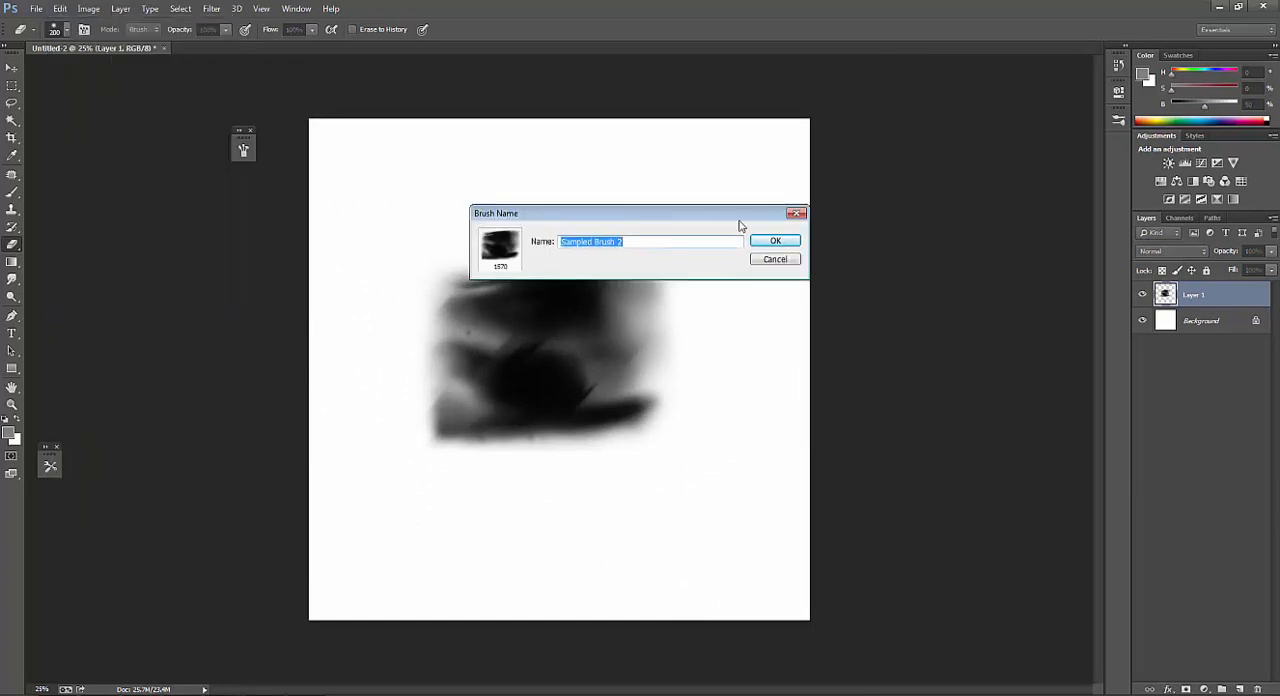
left_click(771, 245)
Select the new 1570 px brush tip, paint black test strokes over the shape and cover the whole canvas with white.
key("b")
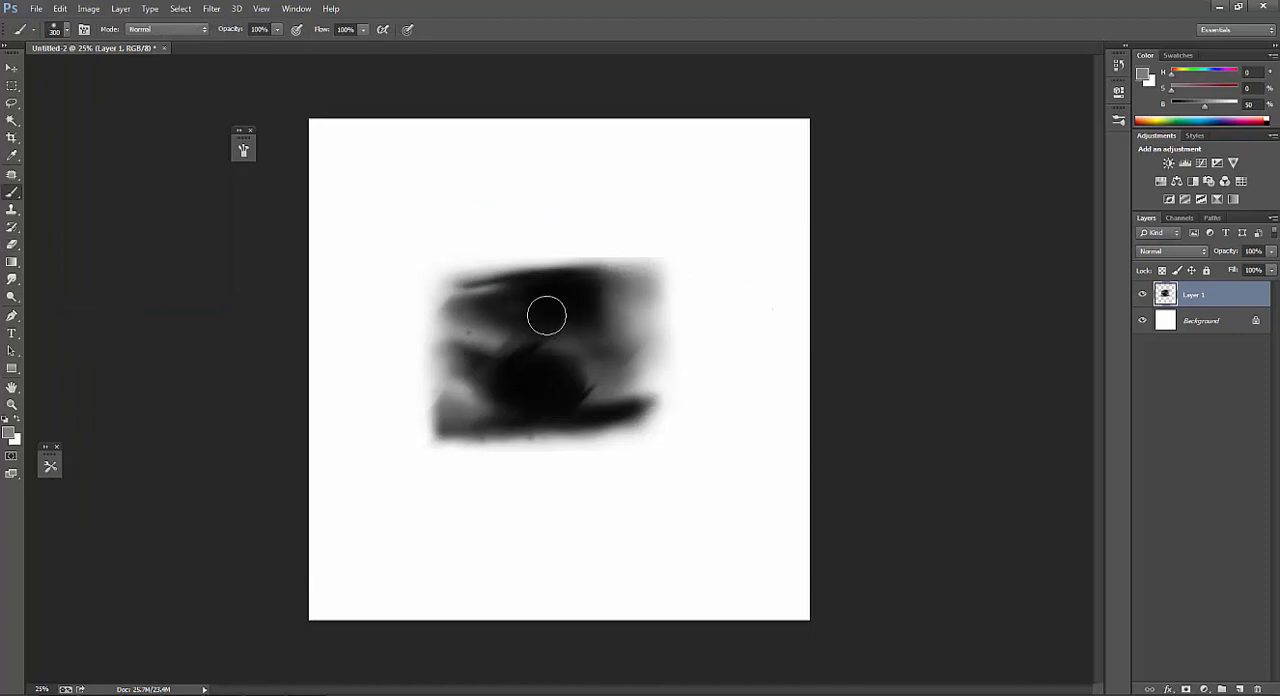
right_click(523, 293)
double_click(684, 516)
mouse_move(677, 506)
left_mouse_down()
mouse_move(592, 373)
mouse_move(555, 384)
mouse_move(508, 441)
mouse_move(515, 292)
mouse_move(536, 333)
mouse_move(533, 411)
mouse_move(577, 330)
mouse_move(476, 397)
mouse_move(605, 365)
left_mouse_up()
key("d")
left_click(510, 190, "alt")
mouse_move(500, 235)
left_mouse_down()
mouse_move(398, 343)
mouse_move(614, 250)
mouse_move(606, 414)
left_mouse_up()
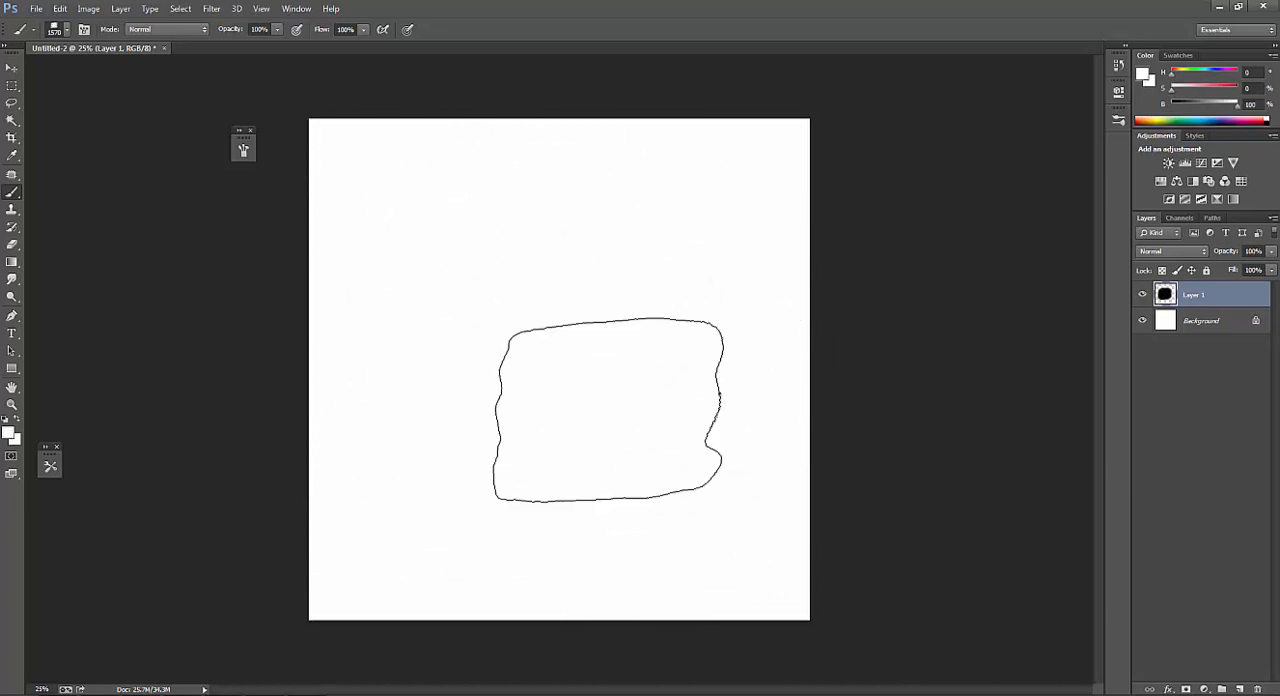
Switch the painting color to black and reduce the new brush to 800 px.
key("x")
key("bracketleft")
key("bracketleft")
key("bracketleft")
key("bracketleft")
key("bracketleft")
key("bracketleft")
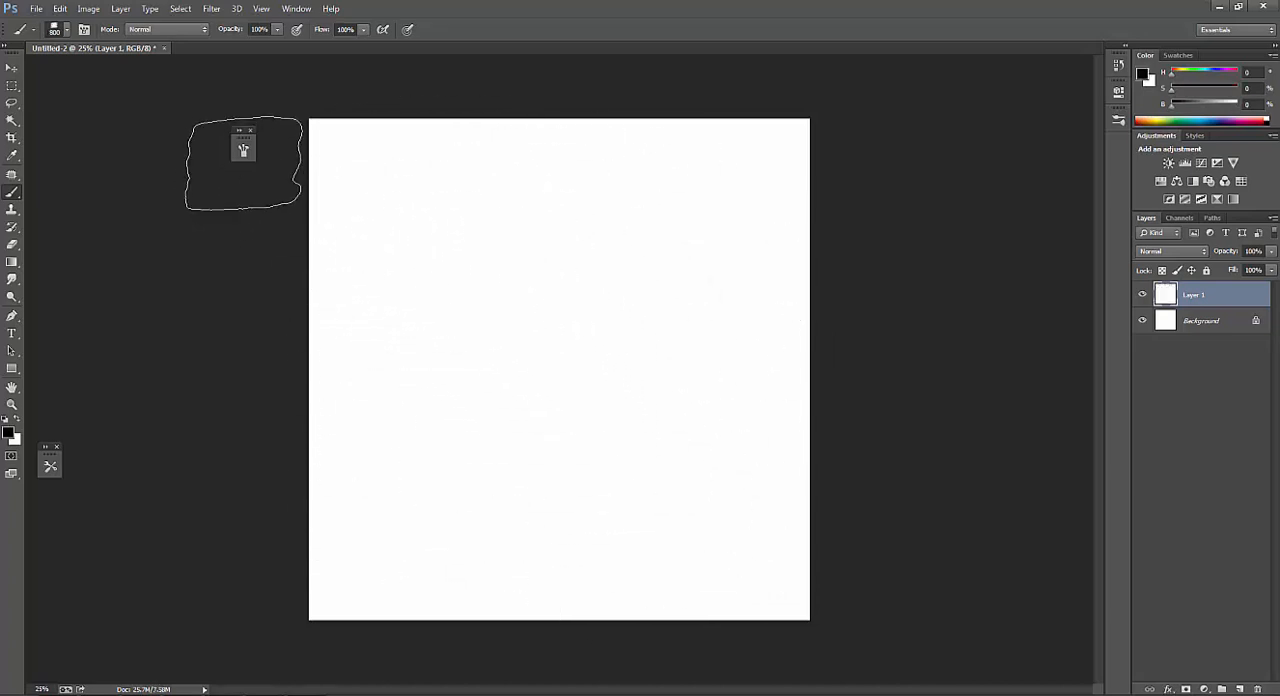
Enable Shape Dynamics in the new brush's settings, with size controlled by Pen Pressure and angle by Direction.
left_click(243, 149)
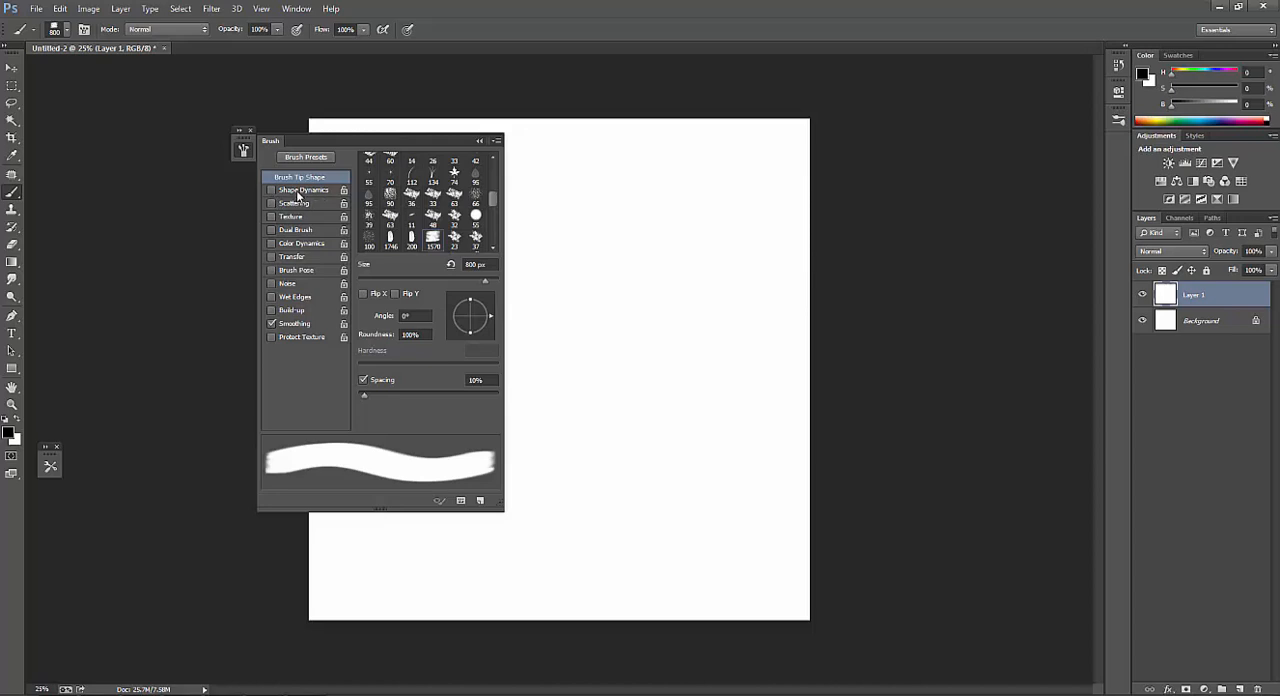
left_click(299, 194)
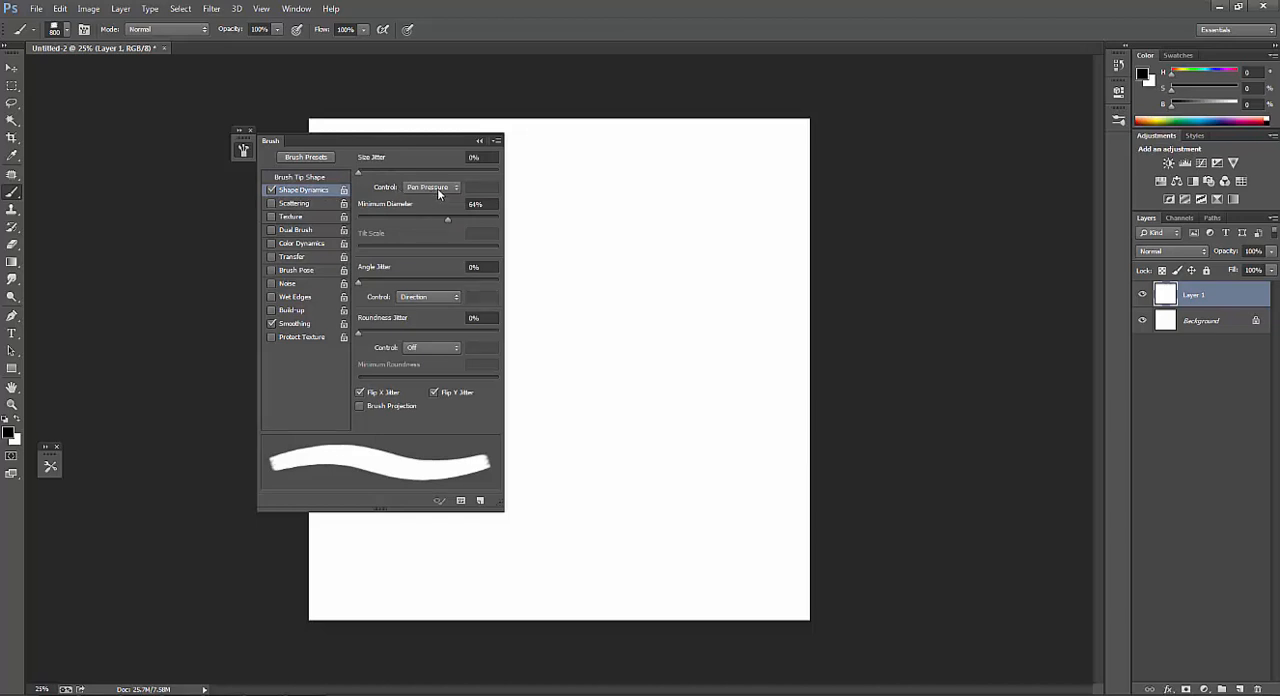
left_click(450, 219)
Enable Texture for the brush and review the available patterns and pattern libraries, keeping the current pattern.
left_click(290, 216)
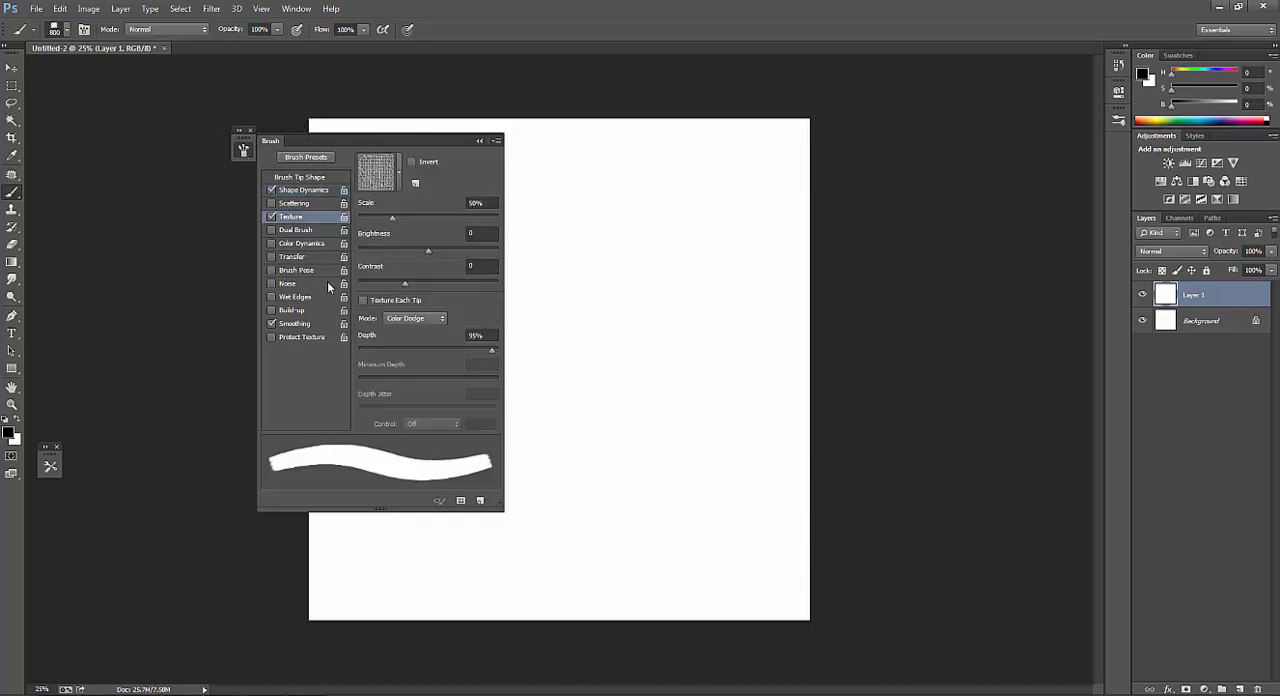
left_click(399, 173)
left_click(451, 205)
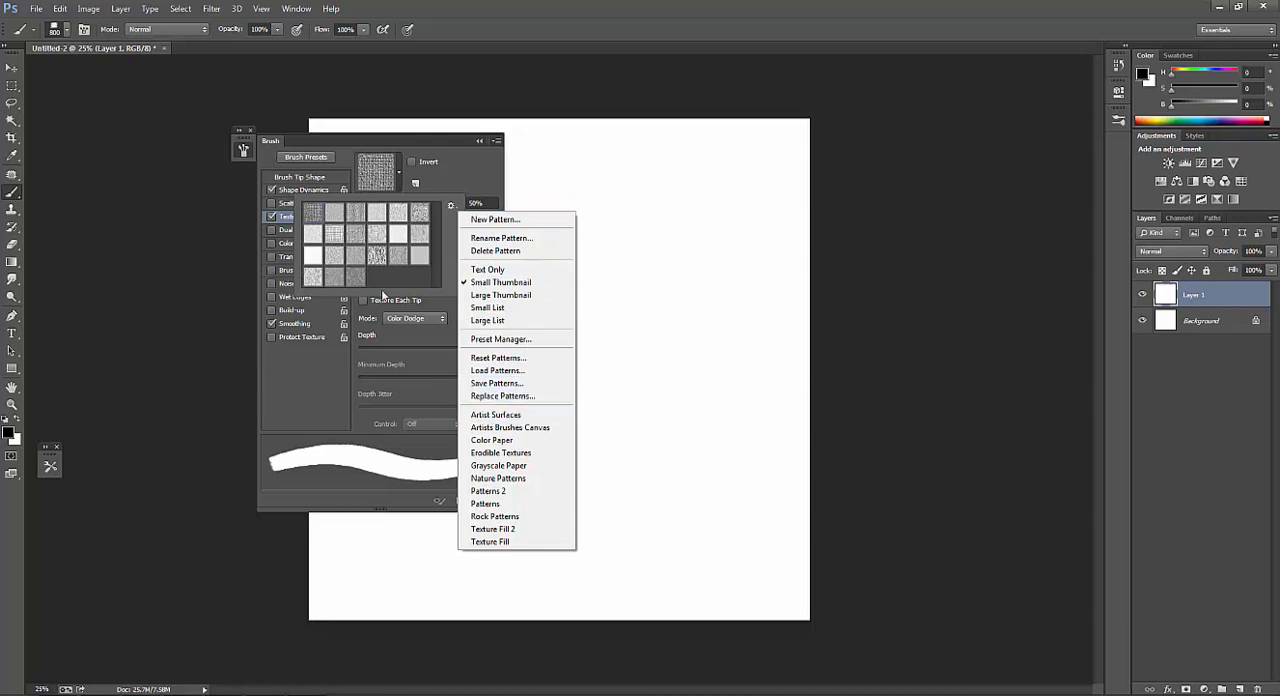
left_click(467, 160)
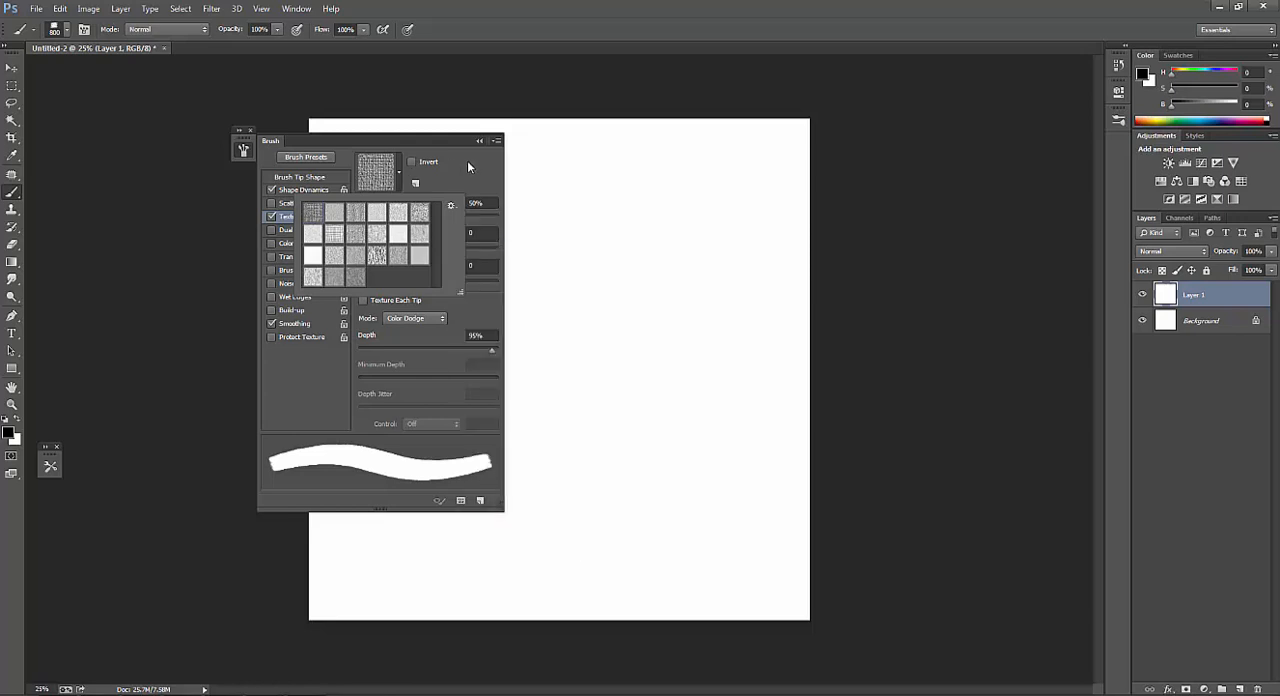
left_click(484, 162)
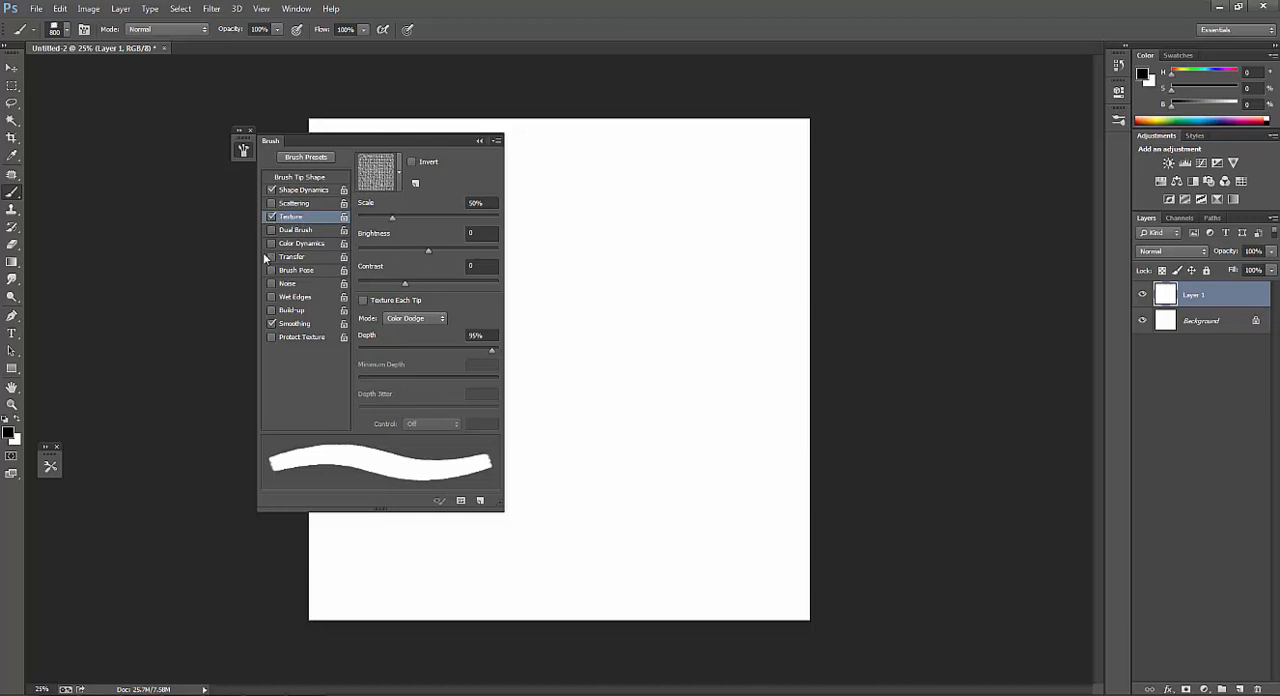
Enable Dual Brush in Multiply mode and choose the textured 184 px tip as the second tip.
left_click(291, 230)
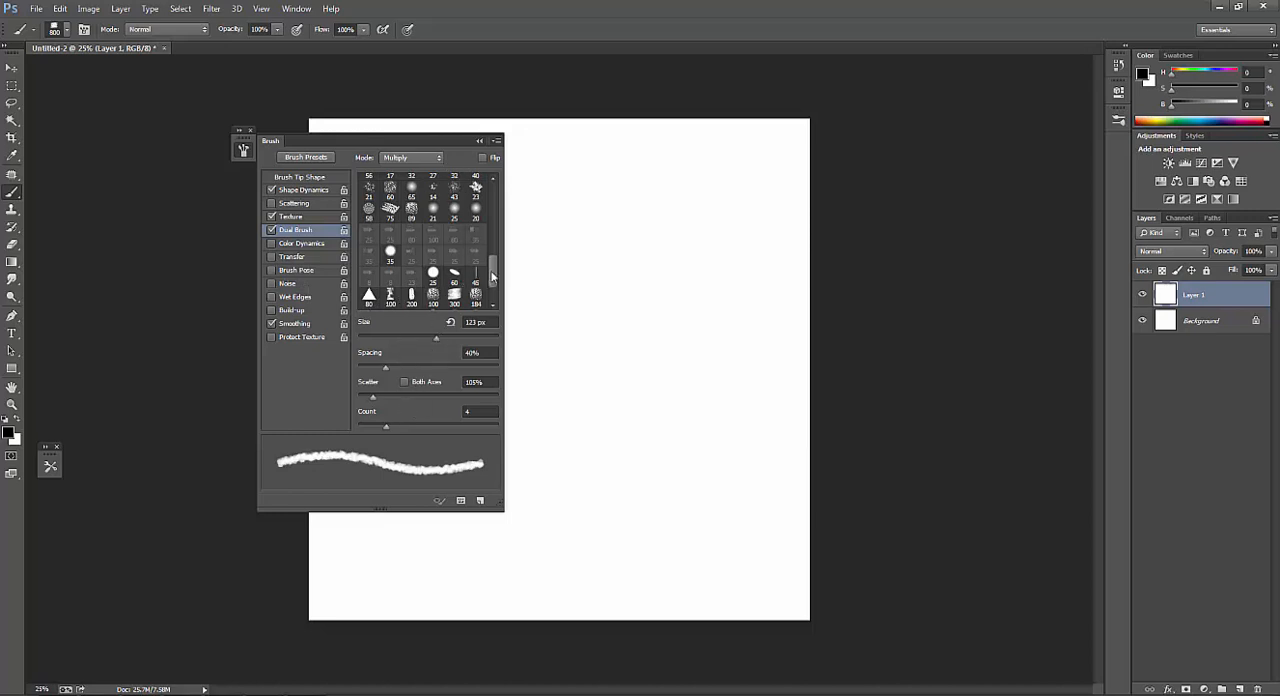
scroll(493, 281, "down", 1)
scroll(495, 278, "down", 2)
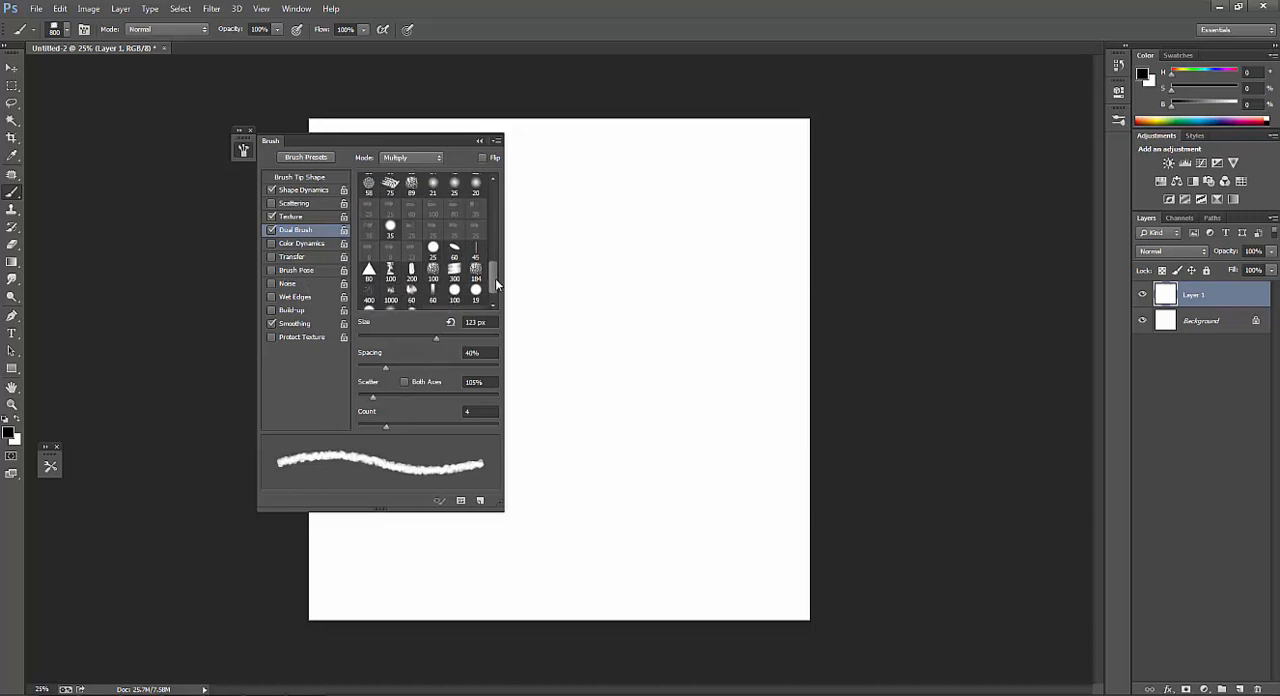
mouse_move(497, 288)
left_mouse_down()
mouse_move(491, 242)
mouse_move(497, 288)
left_mouse_up()
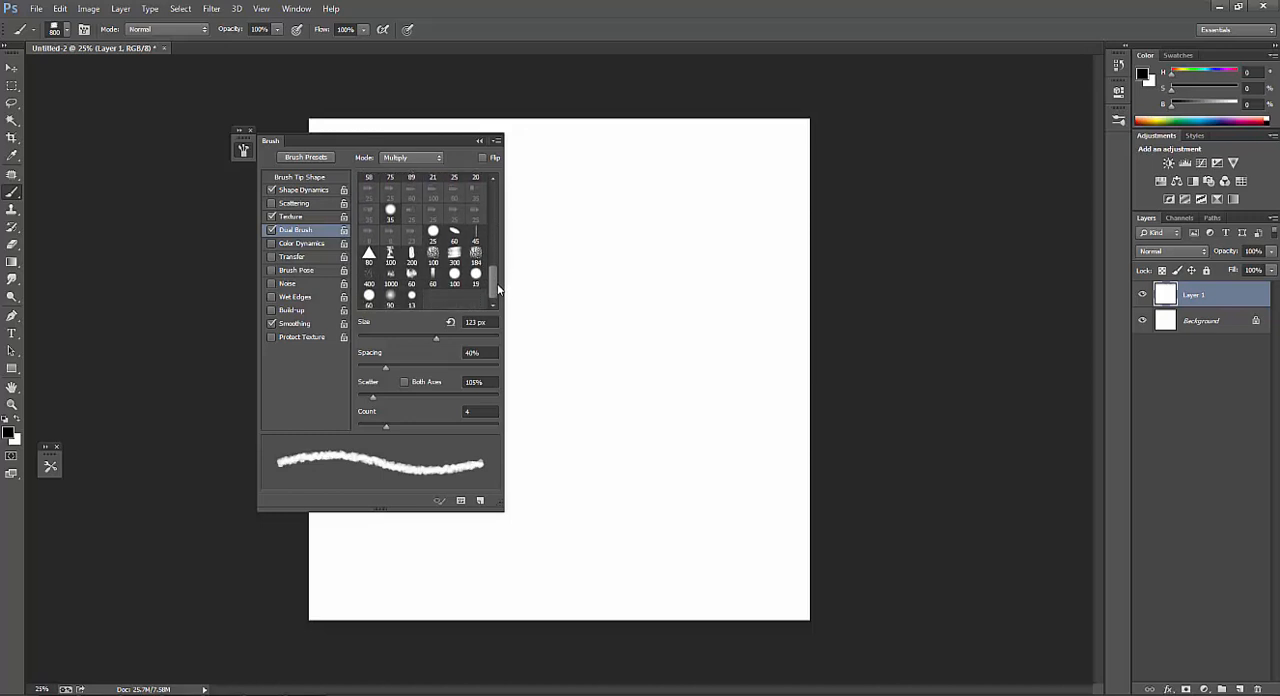
left_click(475, 266)
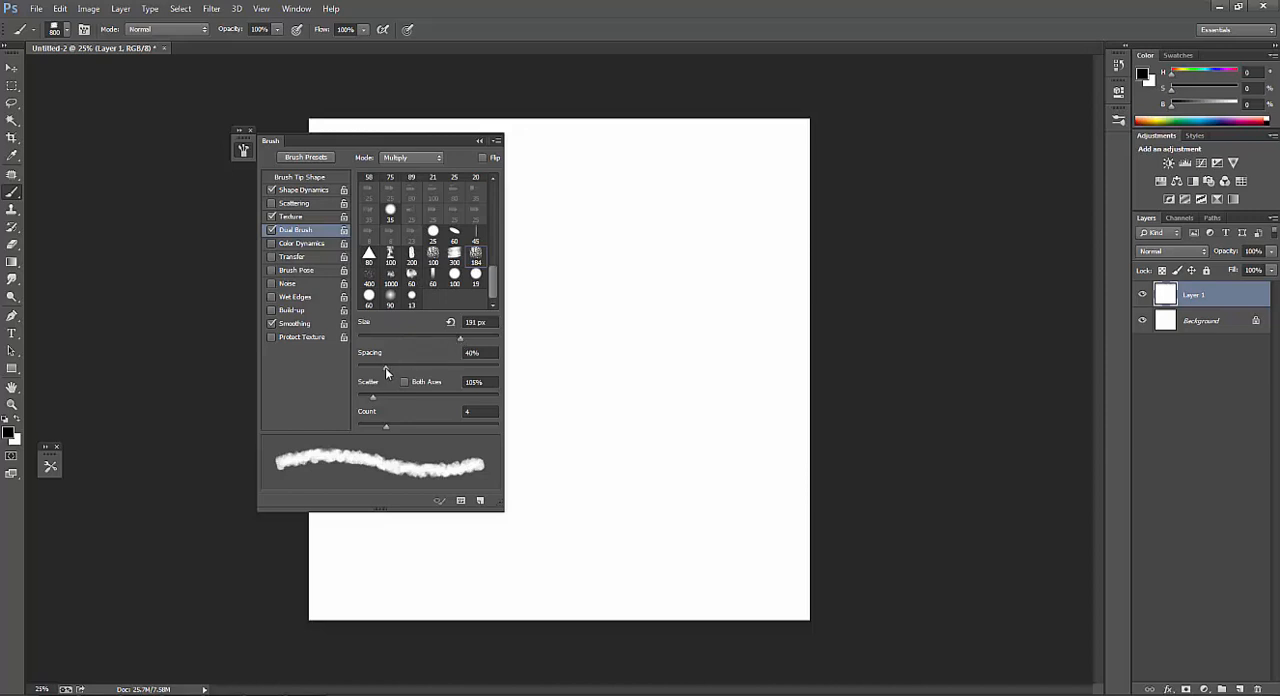
Set the dual brush's size to 195 px and spacing to 40%, and enable Transfer with Pen Pressure flow control.
left_click_drag(387, 367, 382, 369)
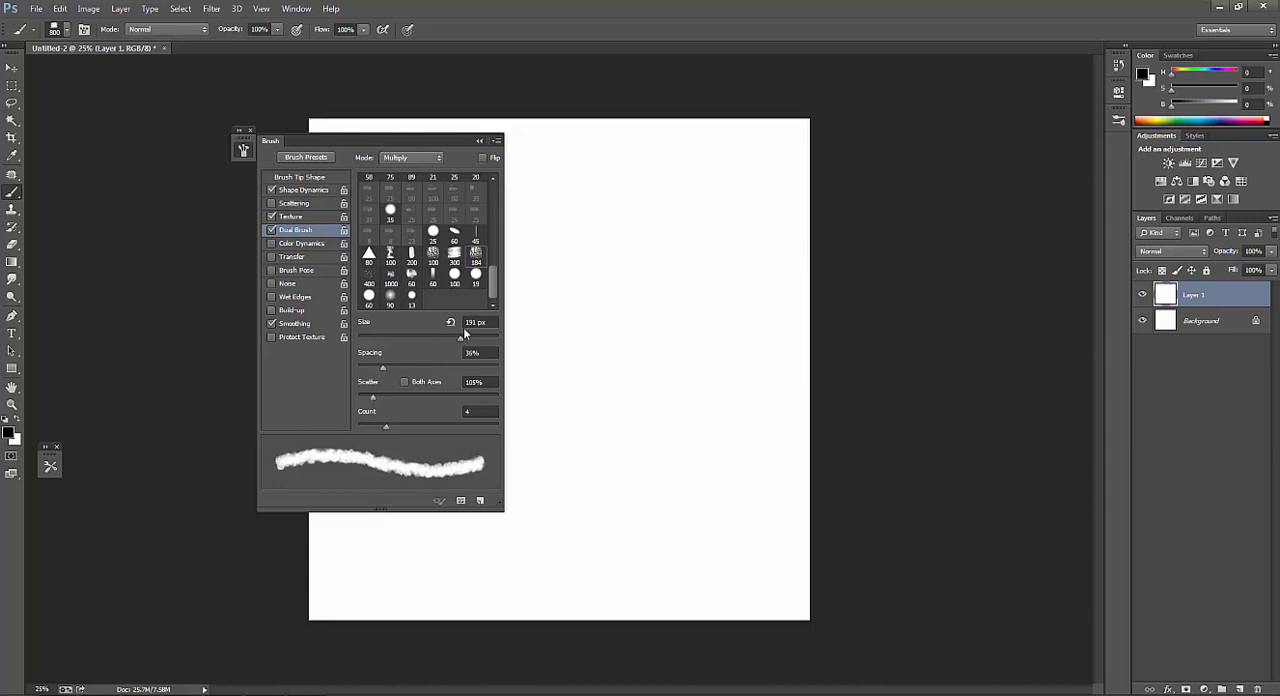
left_click_drag(464, 341, 462, 343)
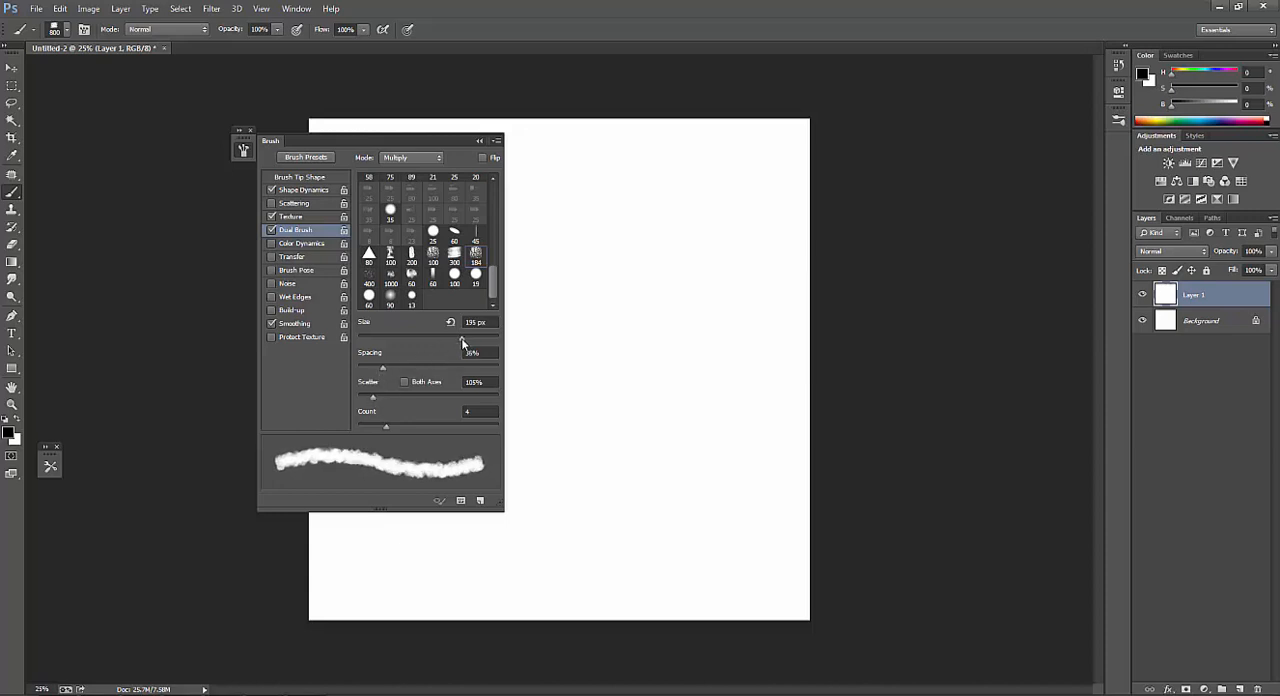
left_click_drag(382, 367, 386, 379)
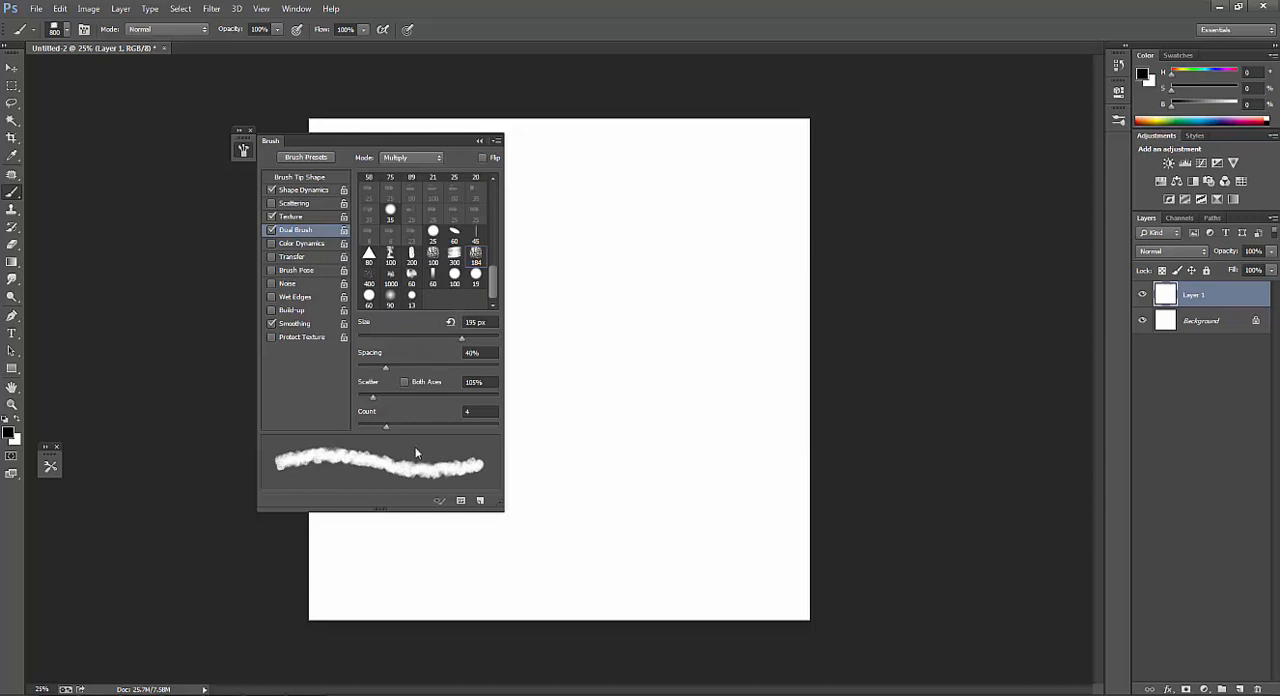
left_click(298, 258)
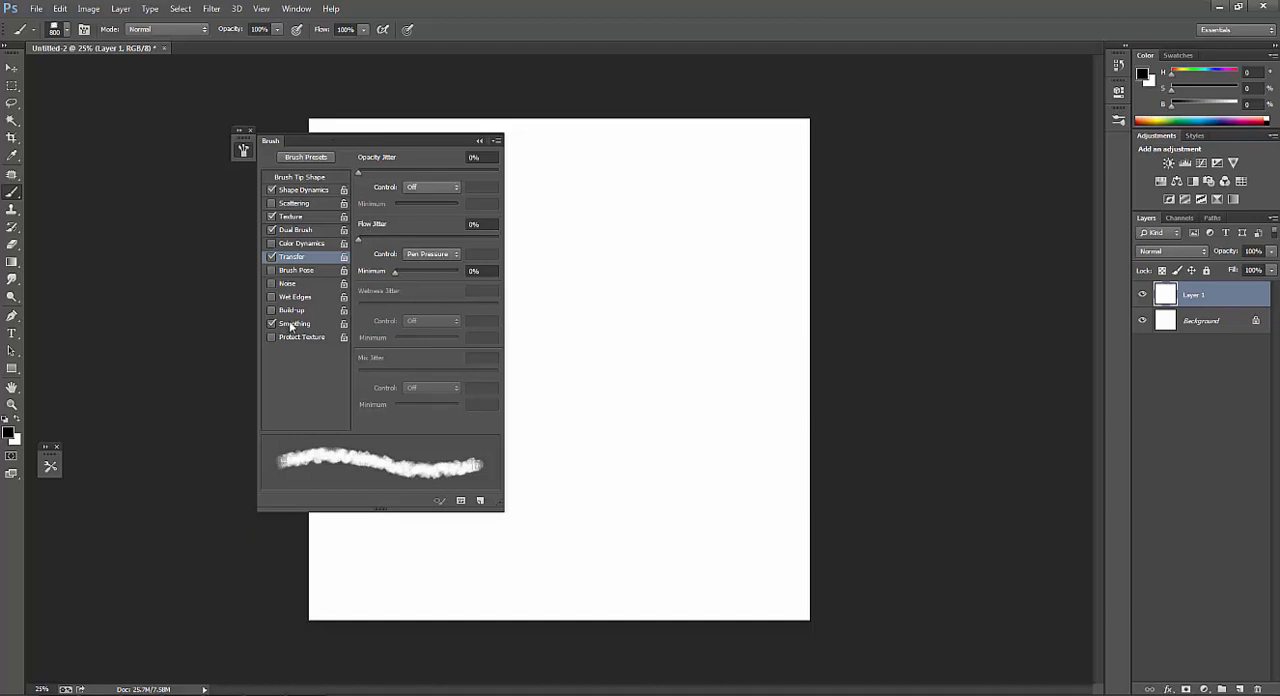
Set the dual brush's spacing to 22% and its size to 310 px, keeping a count of 4.
left_click(312, 229)
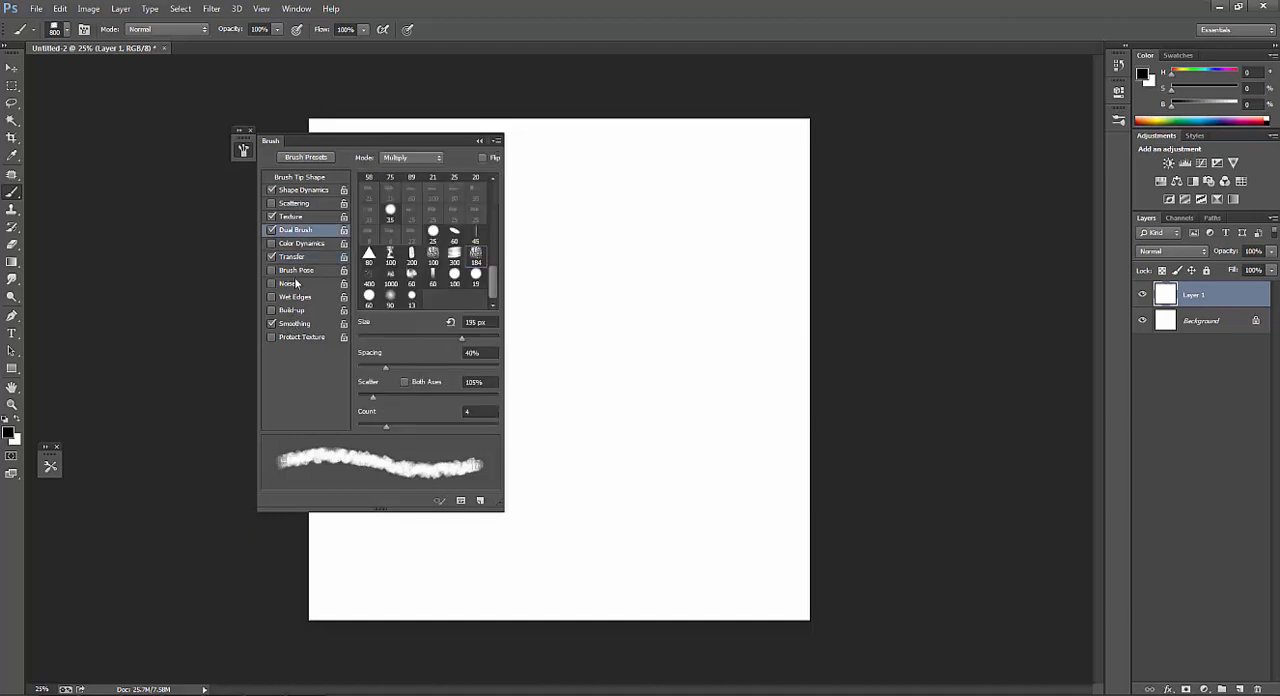
left_click_drag(394, 366, 374, 372)
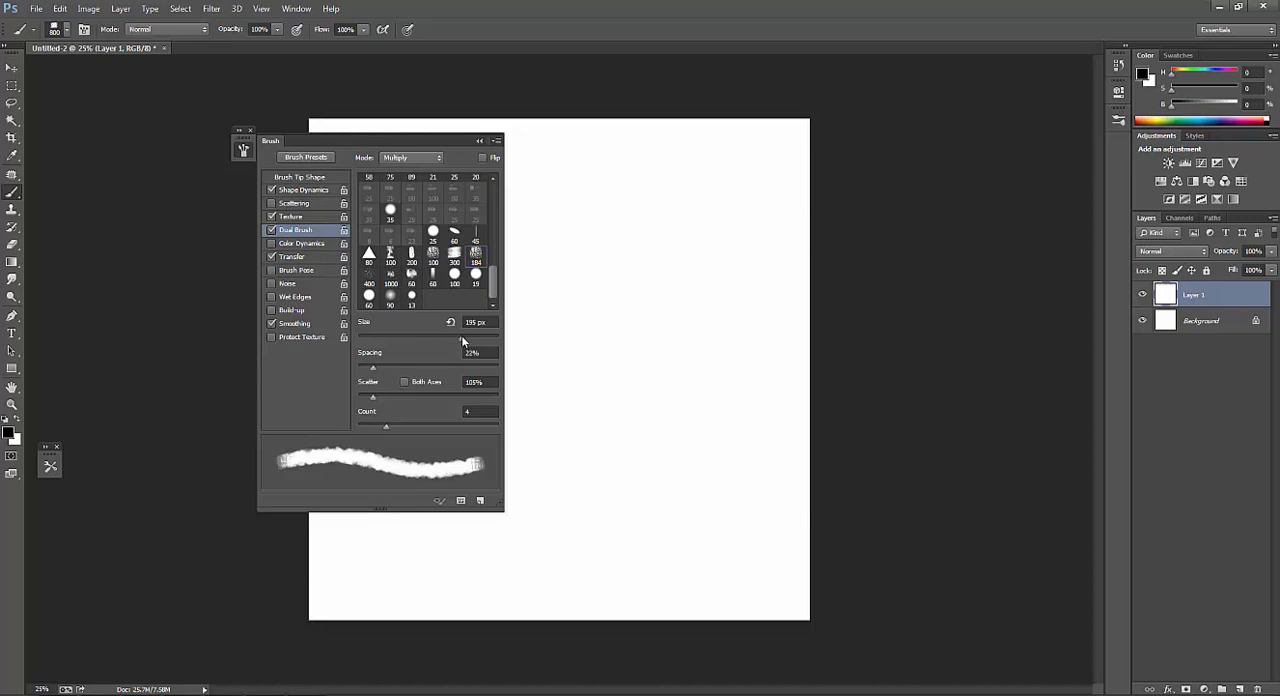
left_click_drag(461, 336, 471, 341)
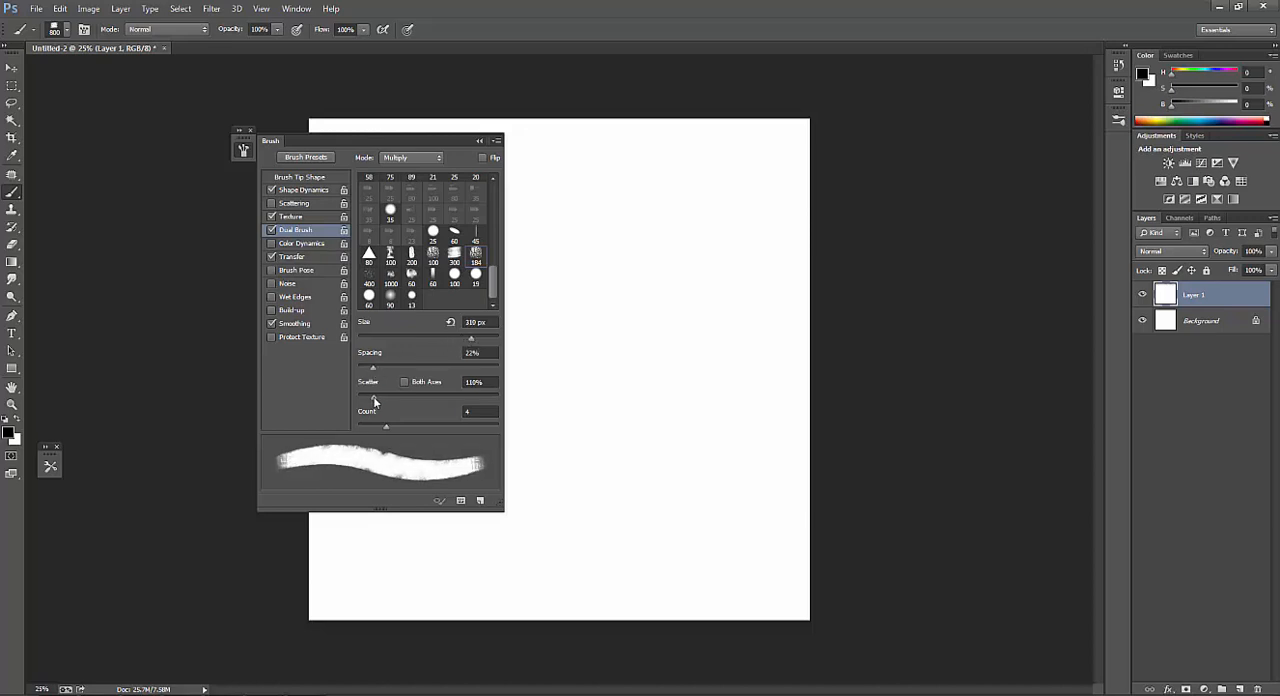
left_click_drag(385, 426, 382, 428)
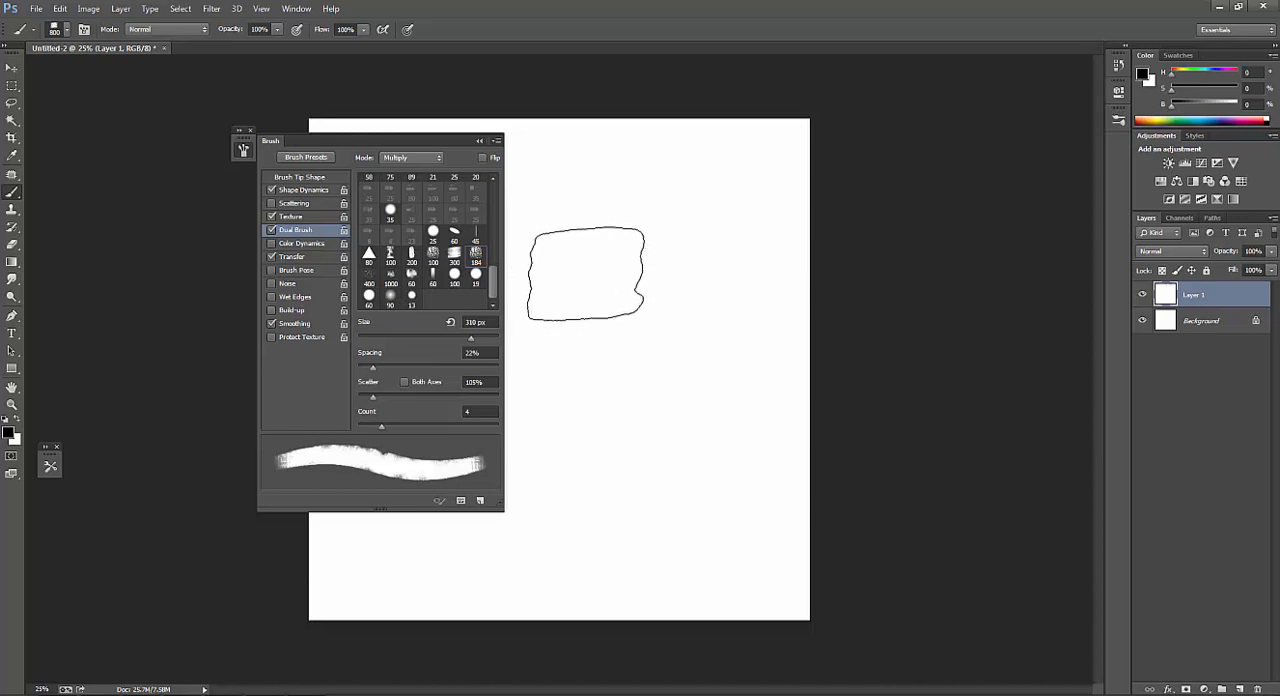
Test the brush at 300 and 250 px with short overlapping black strokes in the canvas's upper middle.
key("bracketleft")
key("bracketleft")
key("bracketleft")
key("bracketleft")
key("bracketleft")
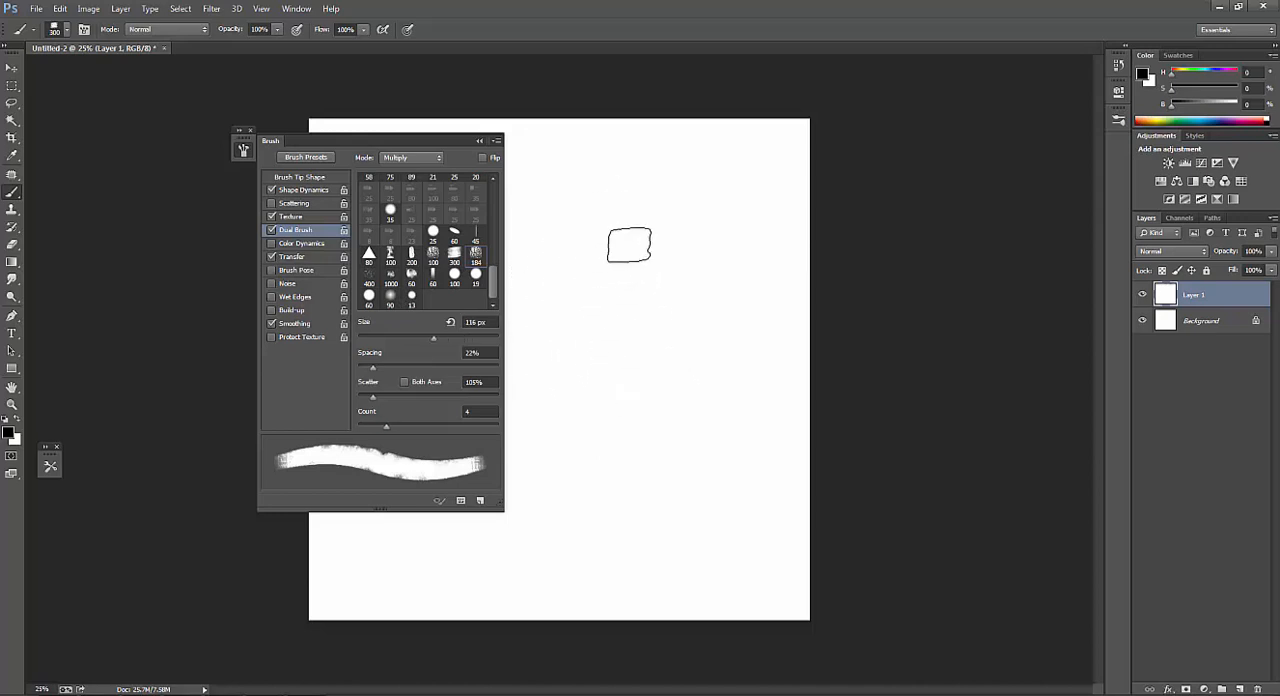
mouse_move(630, 226)
left_mouse_down()
mouse_move(596, 346)
mouse_move(615, 287)
mouse_move(588, 297)
mouse_move(593, 350)
mouse_move(576, 298)
mouse_move(596, 359)
mouse_move(573, 275)
mouse_move(586, 345)
left_mouse_up()
key("bracketleft")
left_click_drag(652, 237, 612, 328)
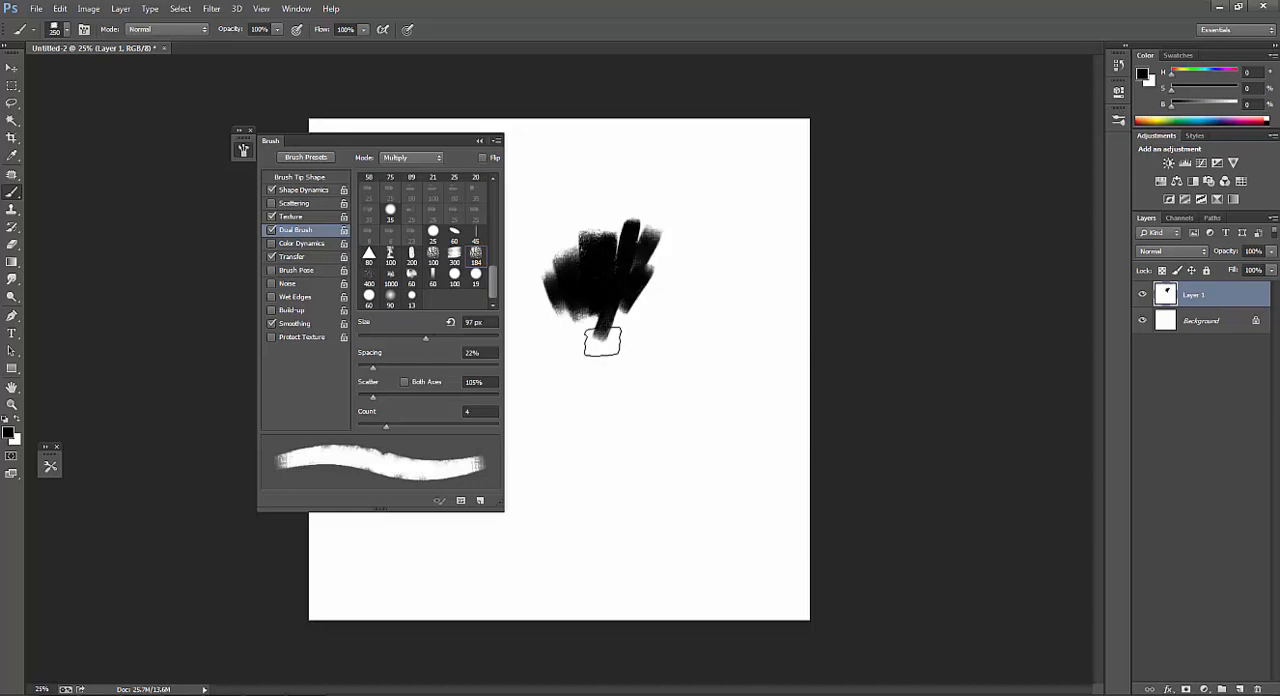
left_click_drag(653, 276, 618, 327)
left_click_drag(672, 267, 636, 326)
key("bracketright")
key("bracketright")
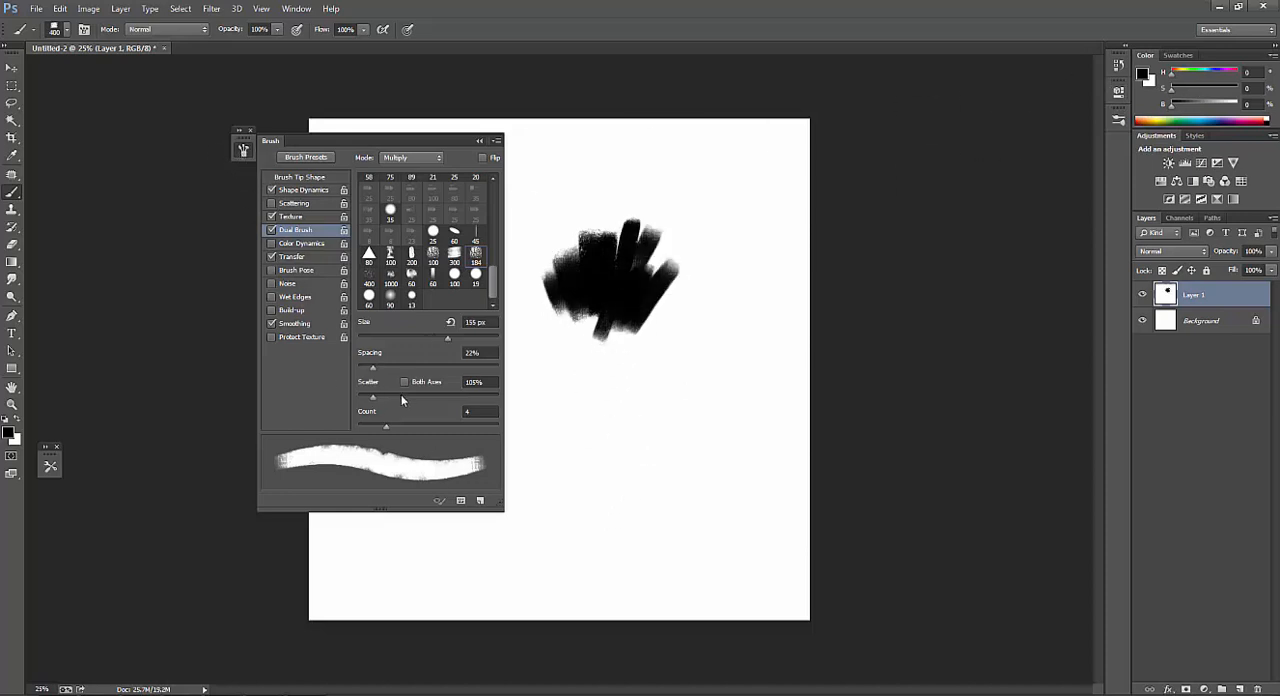
Paint curved strokes along the underside of the black patch with the brush reduced to 250 px.
key("bracketleft")
key("bracketleft")
left_click(580, 307, "alt")
mouse_move(576, 315)
left_mouse_down()
mouse_move(641, 348)
mouse_move(620, 342)
mouse_move(630, 327)
mouse_move(594, 347)
mouse_move(569, 329)
mouse_move(556, 344)
mouse_move(548, 314)
mouse_move(522, 325)
mouse_move(627, 369)
mouse_move(627, 339)
mouse_move(674, 384)
left_mouse_up()
key("bracketleft")
key("bracketleft")
left_click(636, 295, "alt")
key("bracketright")
mouse_move(622, 308)
left_mouse_down()
mouse_move(660, 345)
mouse_move(546, 304)
left_mouse_up()
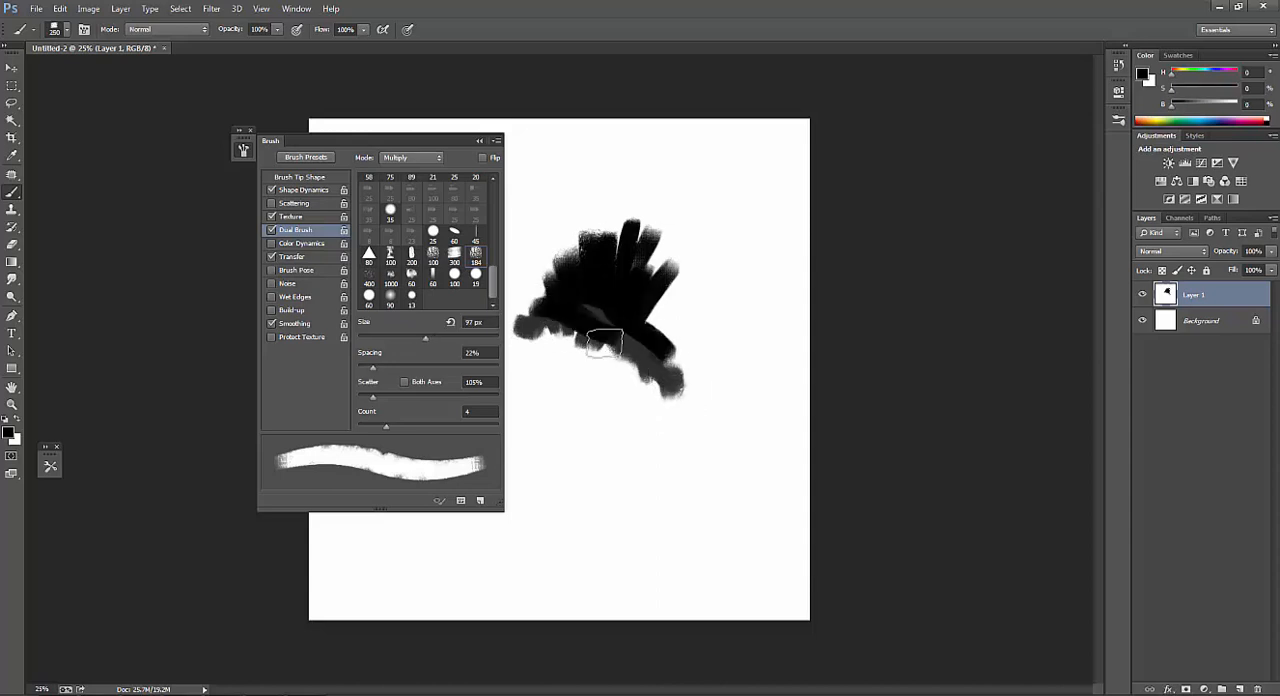
Hide the brush settings and paint dark gray strokes at 17% brightness extending left from the black patch.
key("bracketleft")
left_click(594, 337, "alt")
key("bracketleft")
mouse_move(594, 337)
left_mouse_down()
mouse_move(590, 364)
mouse_move(615, 378)
mouse_move(506, 333)
mouse_move(420, 337)
left_mouse_up()
left_click(247, 153)
key("bracketright")
key("x")
mouse_move(502, 304)
left_mouse_down()
mouse_move(458, 341)
mouse_move(511, 334)
mouse_move(421, 338)
left_mouse_up()
left_click(501, 335, "alt")
key("bracketright")
key("bracketleft")
left_click_drag(460, 290, 393, 321)
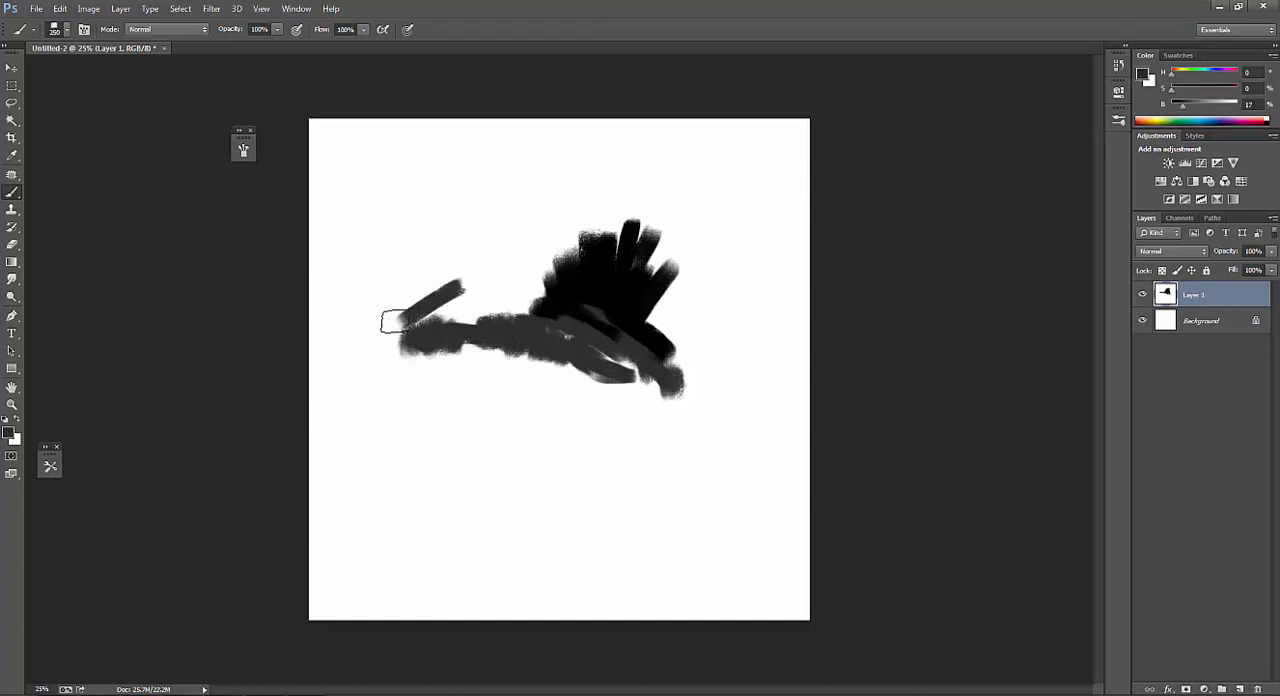
Fill the area left of the black patch with overlapping dark gray strokes, sampling tones from the painted area.
mouse_move(499, 299)
left_mouse_down()
mouse_move(469, 300)
mouse_move(422, 328)
left_mouse_up()
left_click(543, 311, "alt")
key("bracketleft")
mouse_move(508, 320)
left_mouse_down()
mouse_move(482, 363)
mouse_move(485, 331)
mouse_move(437, 339)
mouse_move(476, 371)
mouse_move(439, 338)
mouse_move(438, 389)
mouse_move(550, 382)
left_mouse_up()
left_click(535, 329, "alt")
key("bracketright")
key("bracketright")
key("bracketright")
key("bracketright")
Paint lighter and near-black strokes into the lower part of the left gray shape, reducing the brush to 175 px.
left_click(1206, 105)
key("bracketleft")
key("bracketleft")
mouse_move(463, 357)
left_mouse_down()
mouse_move(473, 370)
mouse_move(521, 345)
left_mouse_up()
left_click(502, 378, "alt")
key("bracketright")
left_click(575, 309, "alt")
key("bracketright")
key("bracketright")
left_click(586, 311, "alt")
key("bracketleft")
key("bracketleft")
mouse_move(521, 300)
left_mouse_down()
mouse_move(479, 345)
mouse_move(477, 401)
mouse_move(490, 406)
mouse_move(489, 330)
mouse_move(501, 414)
mouse_move(463, 417)
mouse_move(480, 370)
mouse_move(456, 404)
mouse_move(457, 469)
mouse_move(457, 437)
left_mouse_up()
left_click(505, 375, "alt")
left_click(481, 364, "alt")
left_click(475, 393, "alt")
left_click_drag(481, 354, 473, 433)
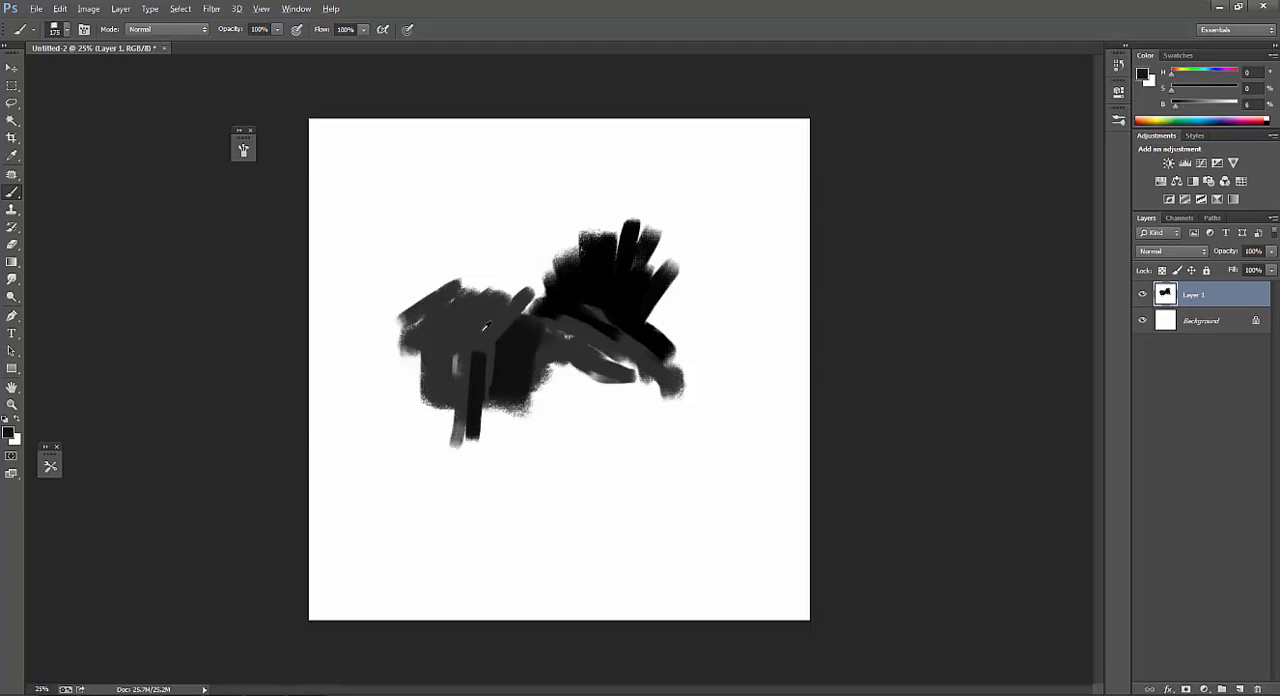
Blend the lower left of the gray shape with vertical strokes, alternating sampled tones of 17% and 6% brightness.
left_click(481, 331, "alt")
mouse_move(478, 347)
left_mouse_down()
mouse_move(443, 442)
mouse_move(448, 405)
left_mouse_up()
left_click(477, 381, "alt")
left_click_drag(442, 358, 443, 451)
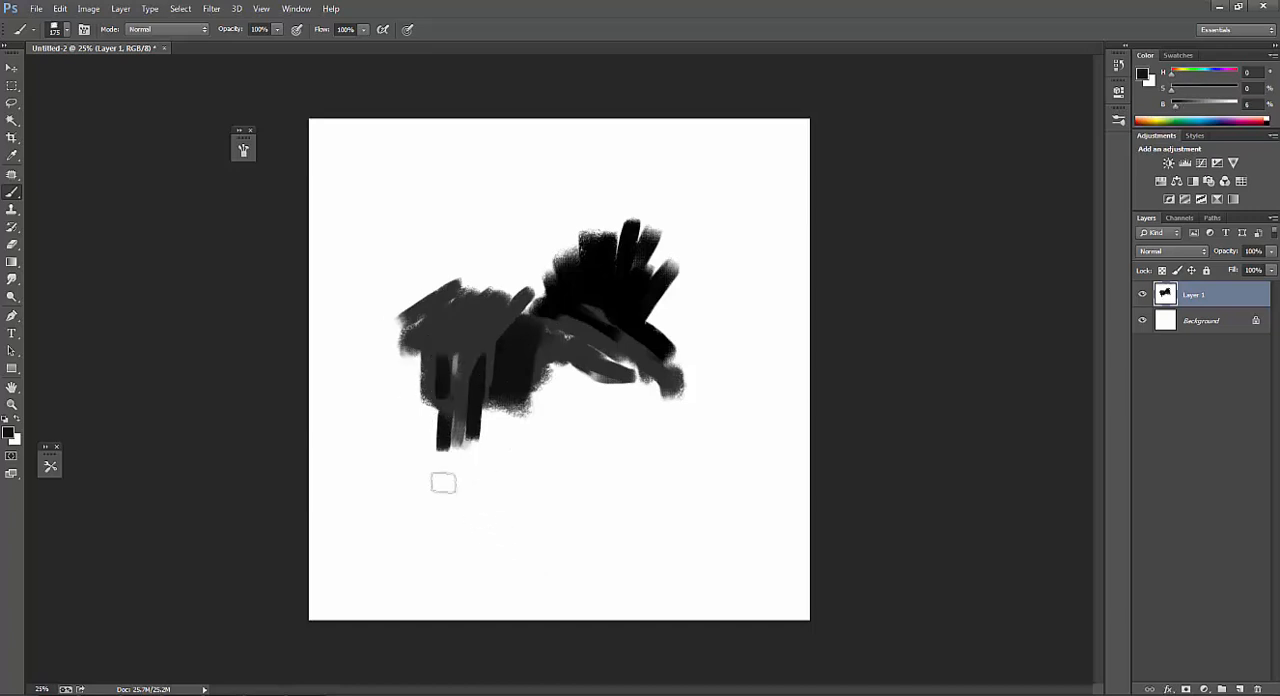
left_click(455, 332, "alt")
left_click_drag(441, 346, 422, 396)
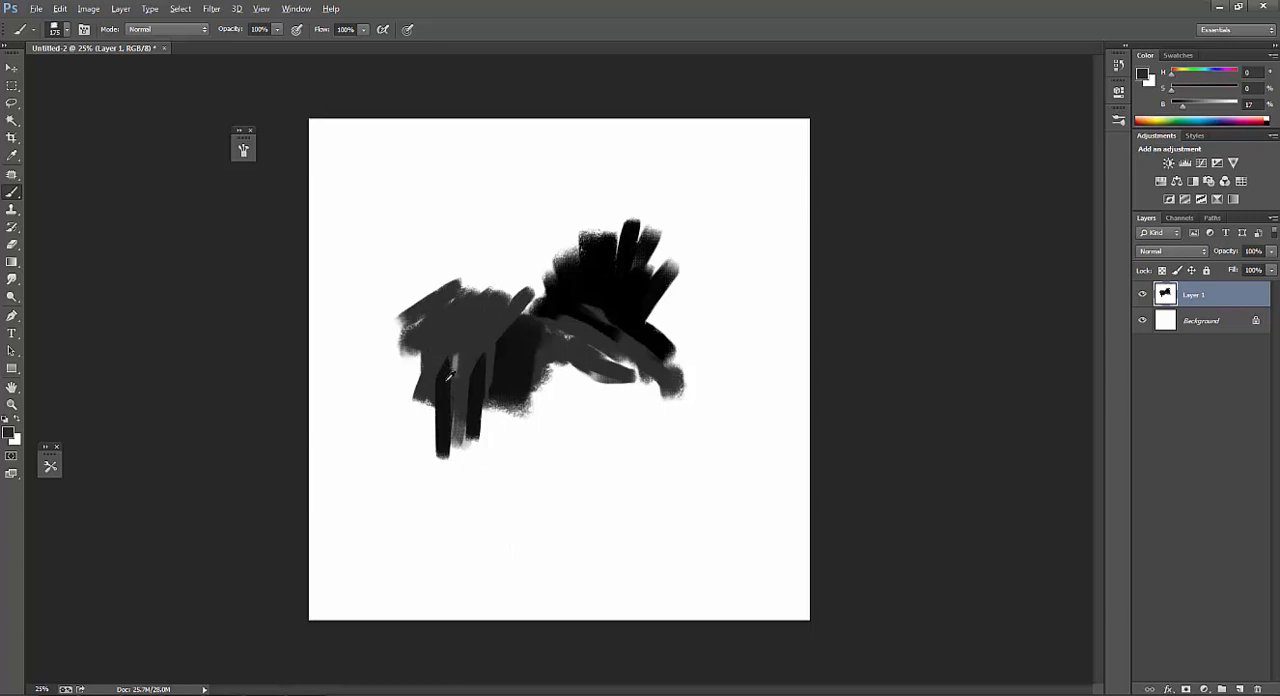
left_click(444, 340, "alt")
left_click(446, 324, "alt")
left_click_drag(563, 371, 603, 401)
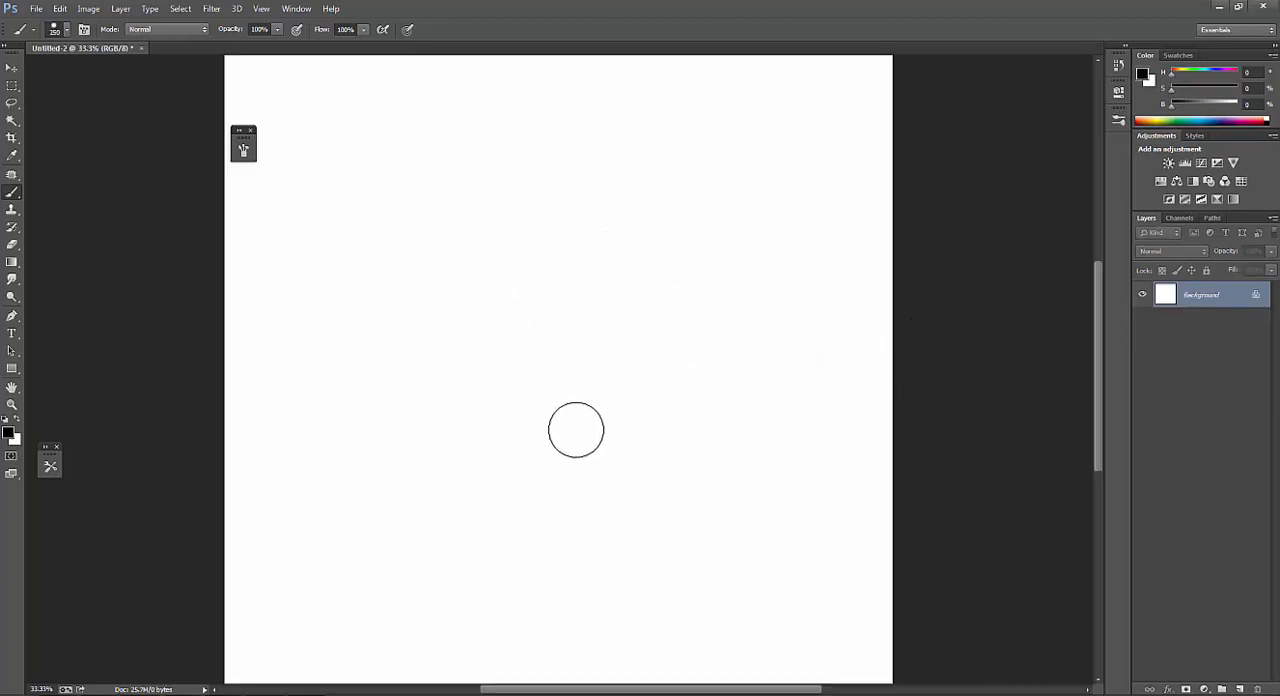
key("space")
left_click_drag(611, 423, 577, 440)
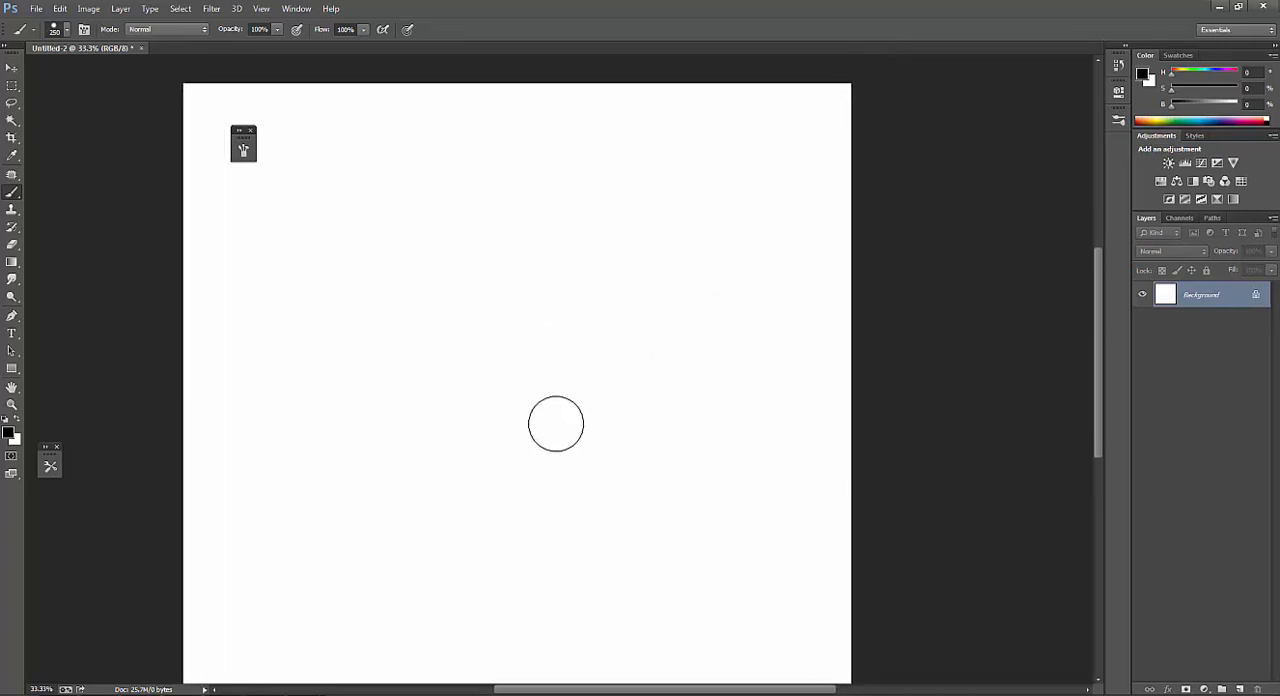
key("bracketleft")
key("bracketleft")
key("bracketleft")
key("bracketleft")
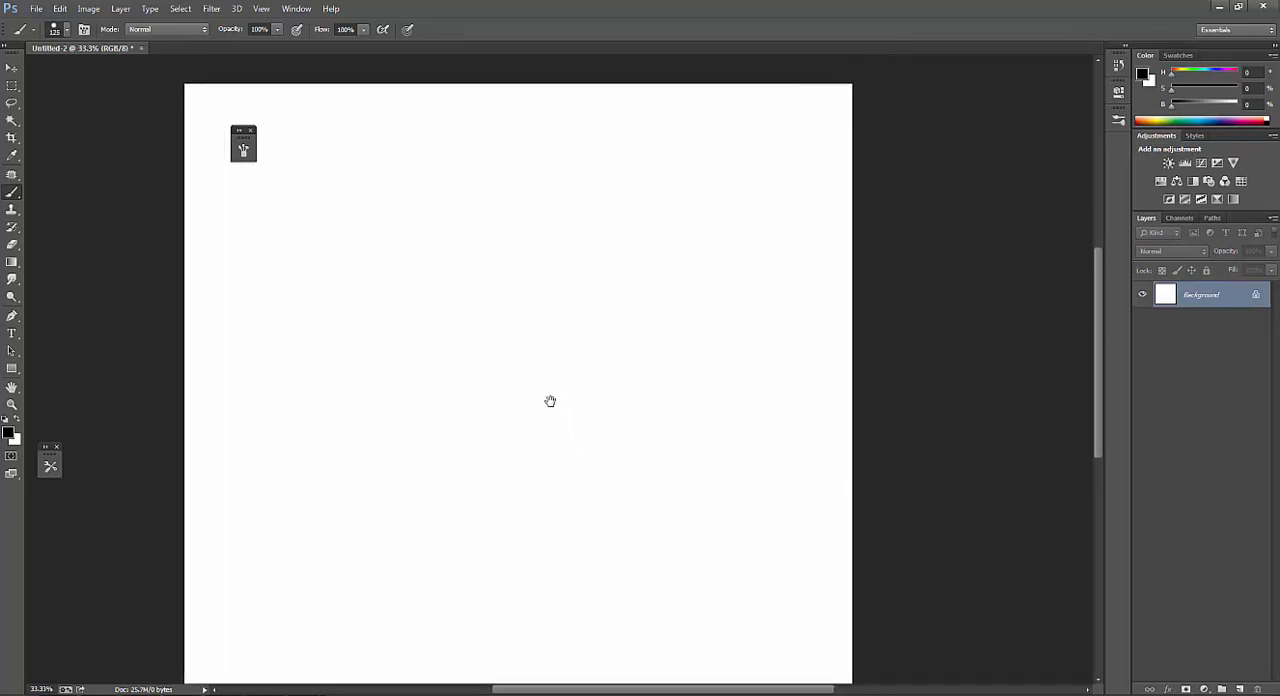
scroll(549, 400, "left", 2)
left_click_drag(569, 392, 566, 388)
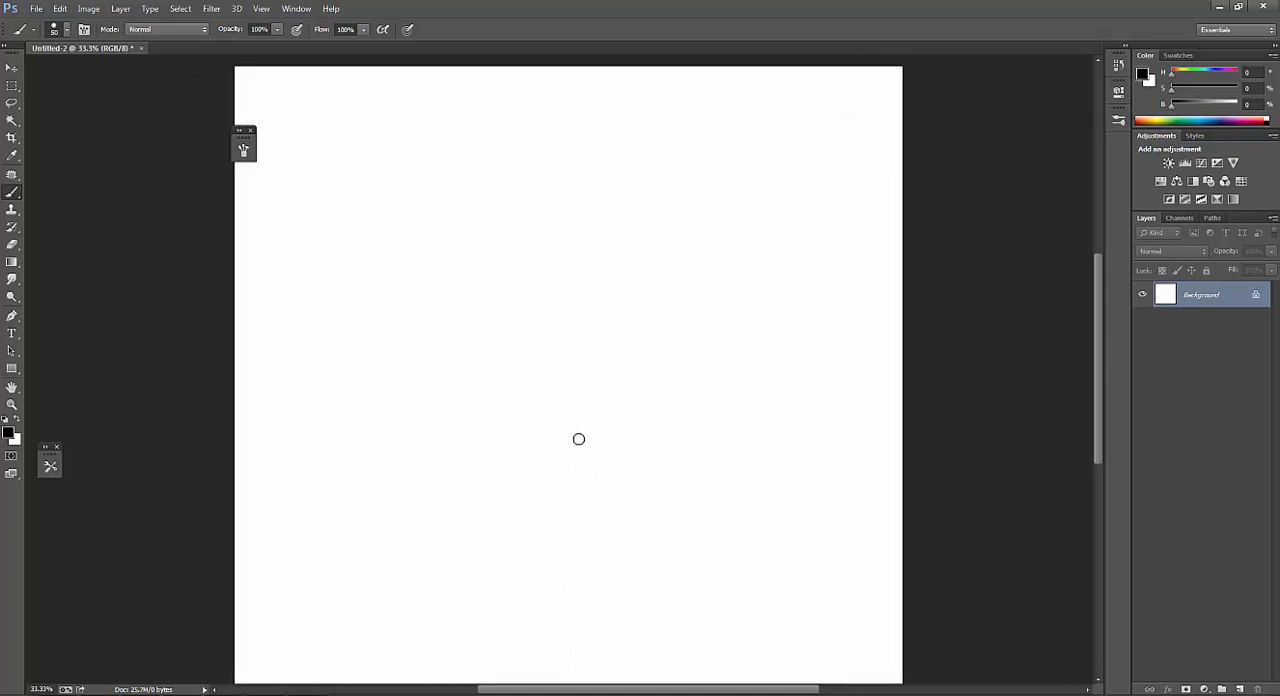
mouse_move(578, 466)
left_mouse_down()
mouse_move(574, 448)
mouse_move(577, 539)
left_mouse_up()
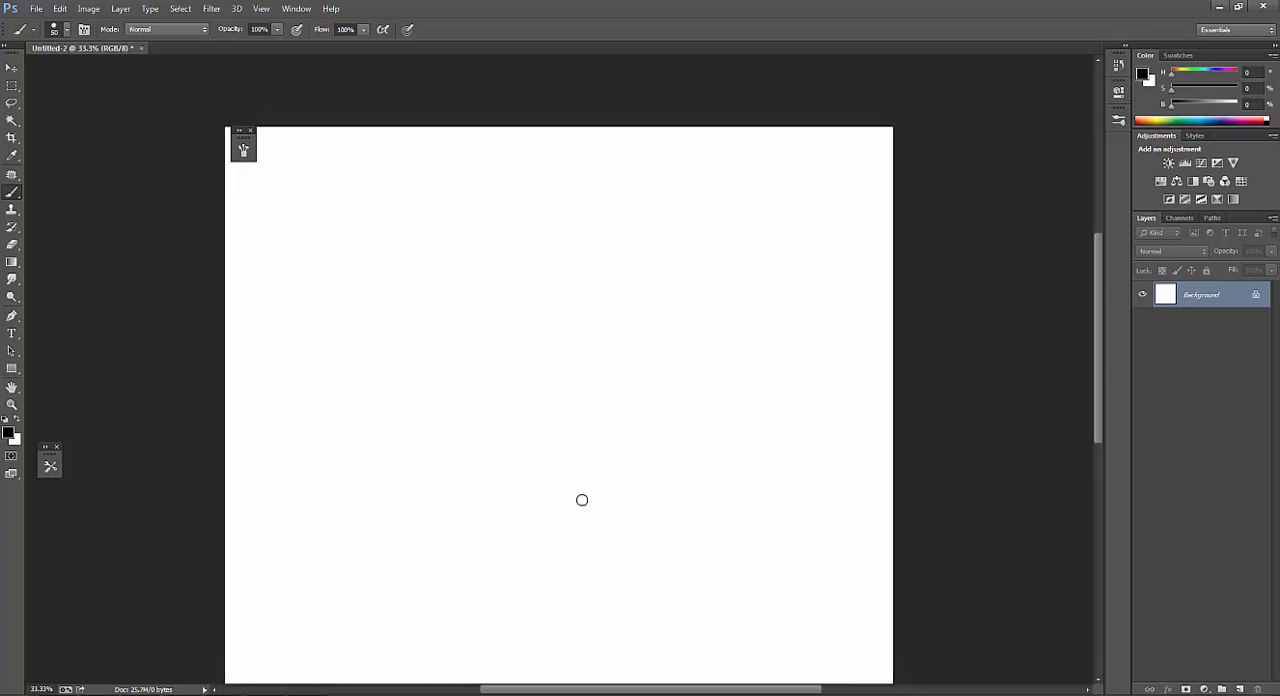
mouse_move(565, 467)
left_mouse_down()
mouse_move(551, 424)
mouse_move(546, 463)
mouse_move(536, 446)
left_mouse_up()
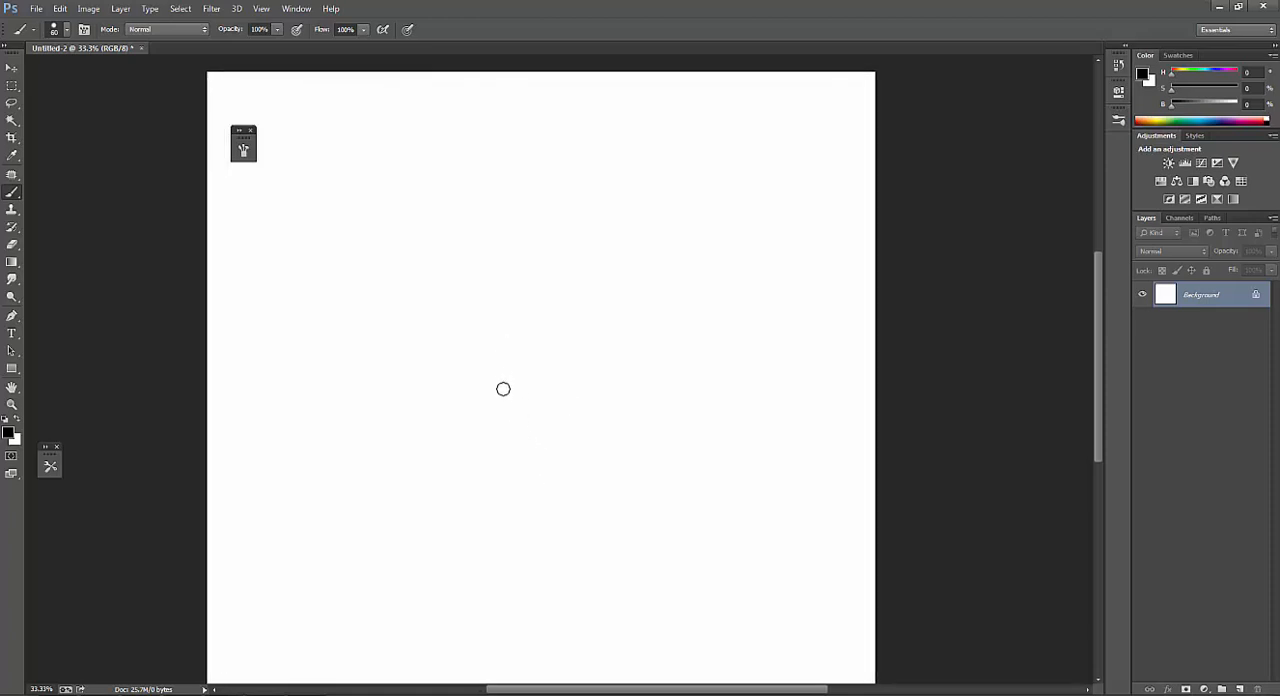
Choose the third brush preset, a soft round tip, and set its size to 175 px.
right_click(511, 381)
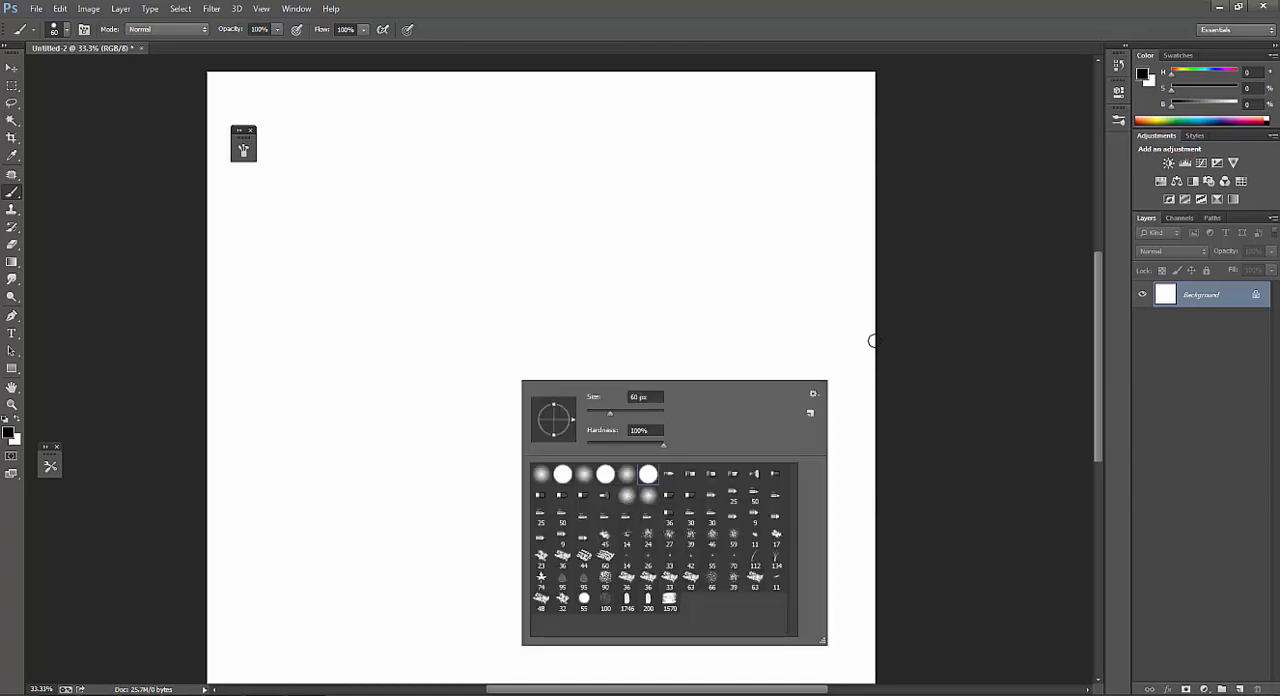
left_click(906, 338)
right_click(498, 345)
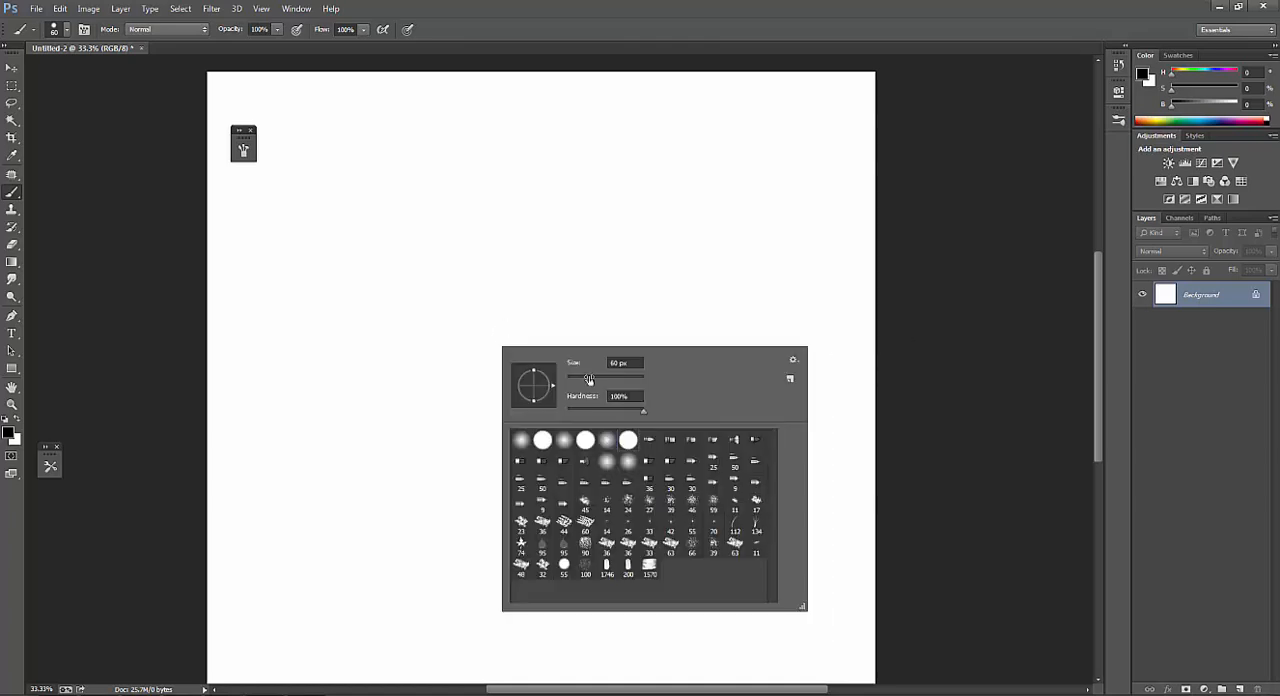
double_click(565, 442)
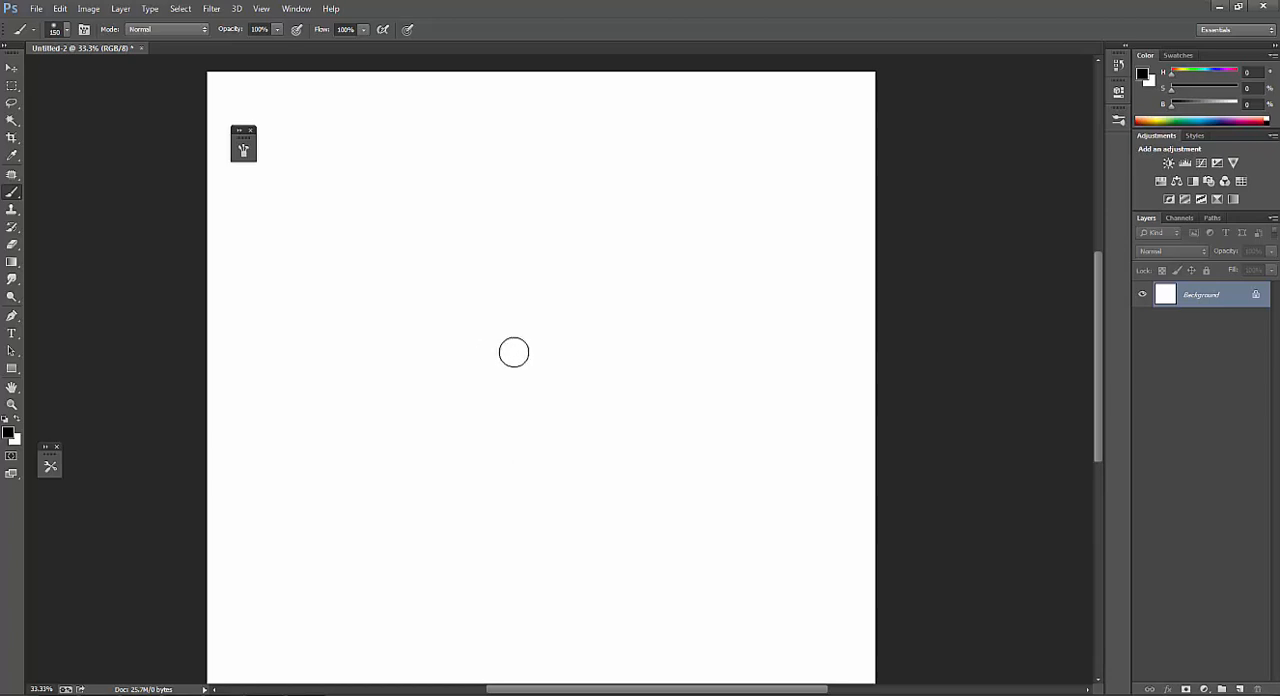
key("bracketright")
Stamp scattered black dots of varied sizes into a roughly round cluster at 100% opacity.
left_click(520, 363)
left_click(538, 335)
left_click(514, 332)
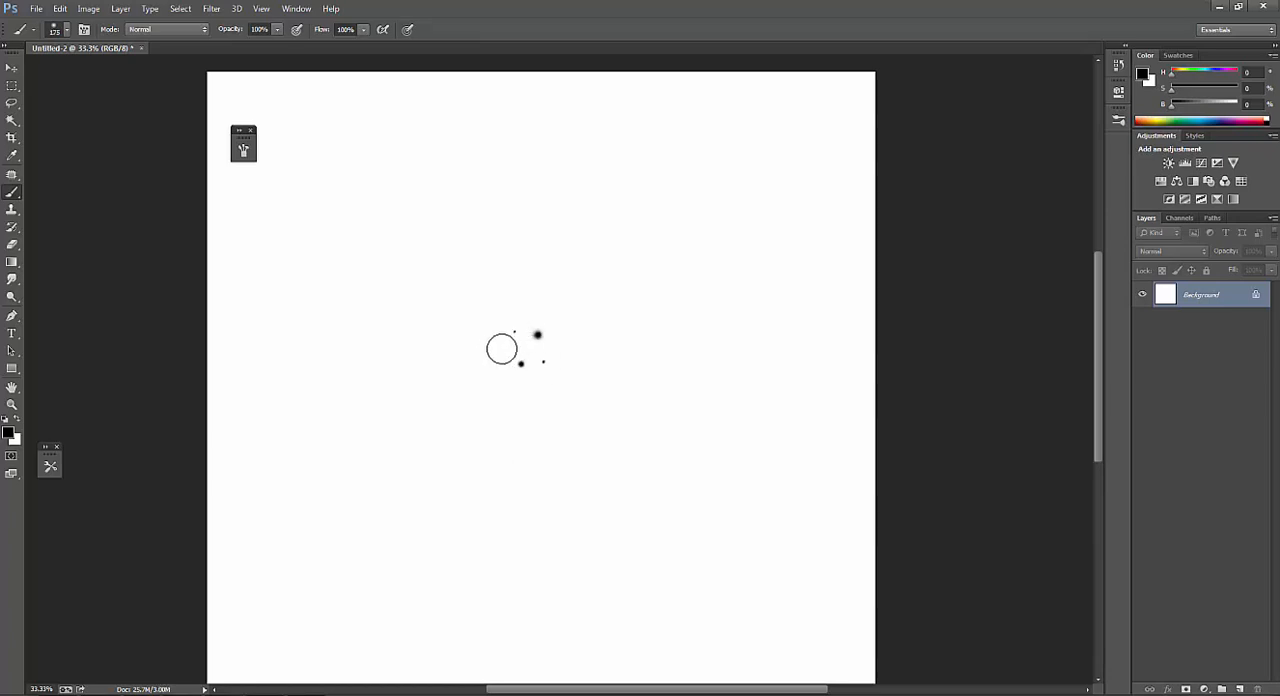
left_click(501, 349)
left_click(498, 376)
left_click(475, 384)
left_click(507, 426)
left_click(545, 417)
left_click(539, 397)
left_click(564, 383)
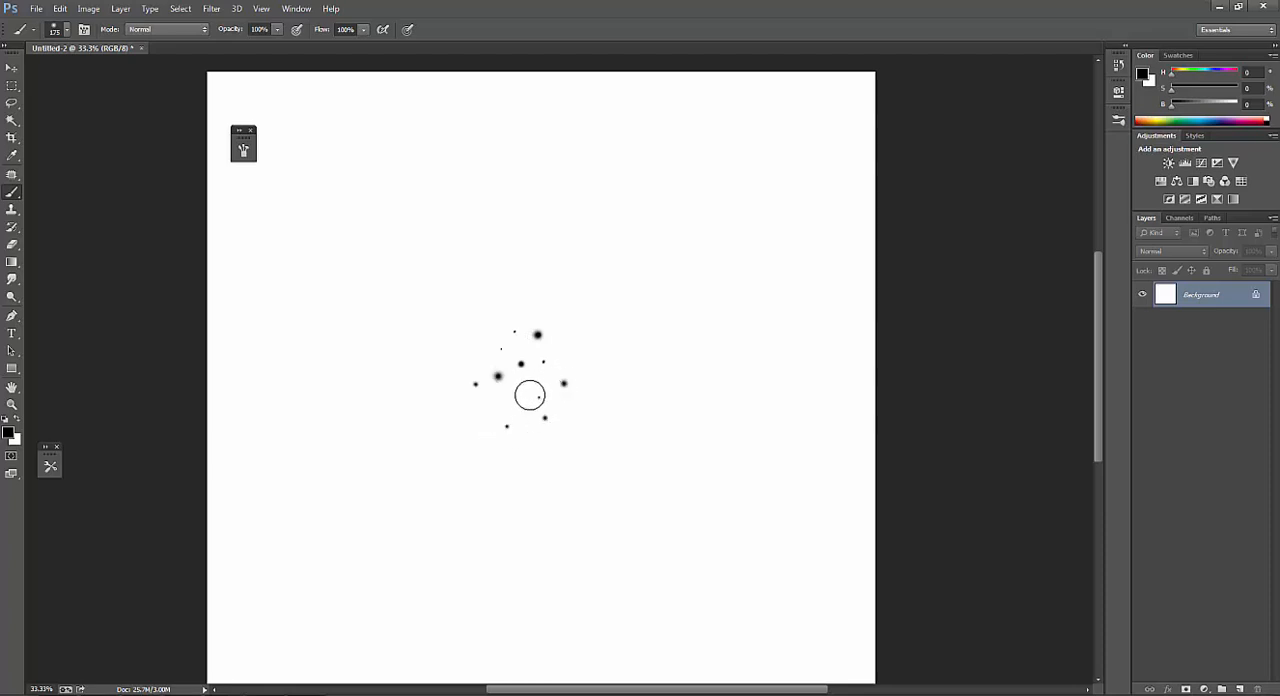
left_click(530, 393)
left_click(540, 383)
left_click(515, 308)
left_click(465, 342)
left_click(486, 318)
left_click(497, 321)
left_click(470, 321)
left_click(545, 312)
left_click(577, 359)
left_click(564, 355)
left_click(565, 364)
left_click(567, 361)
left_click(559, 303)
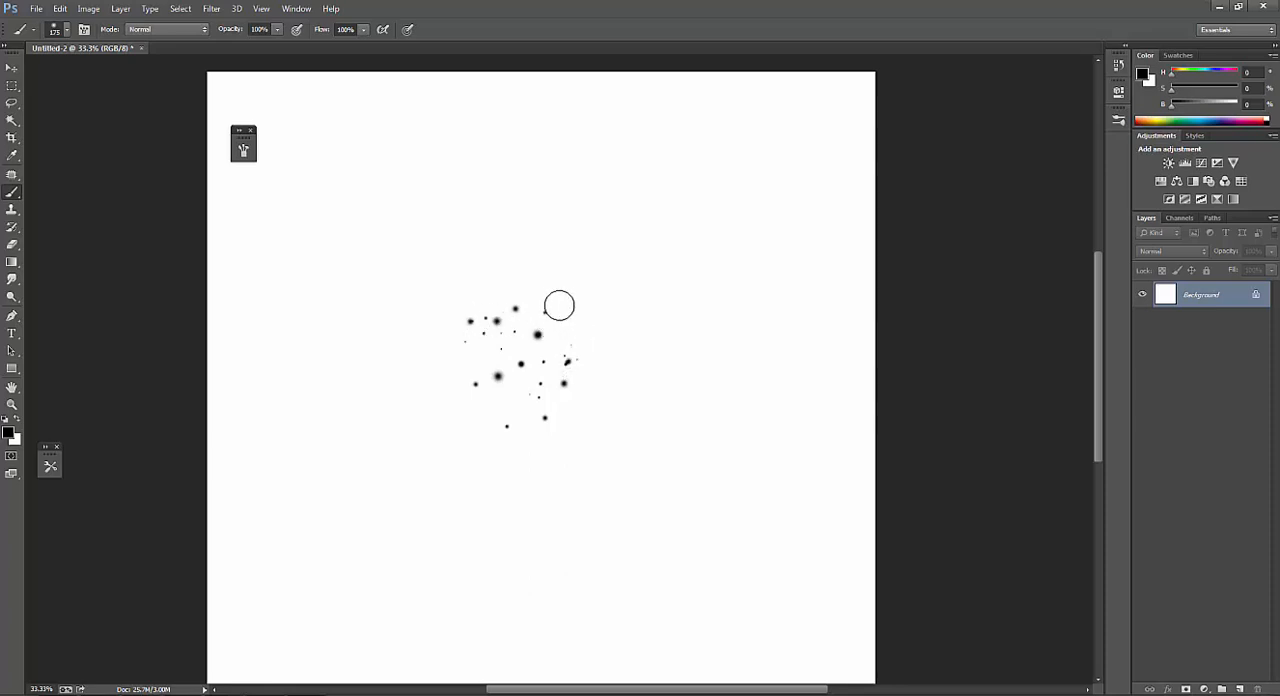
left_click(517, 296)
left_click(489, 303)
left_click(466, 369)
left_click(482, 405)
Lower the brush opacity to 50% and add fainter dots between and around the existing ones.
key("1")
left_click(562, 331)
left_click(571, 345)
left_click(586, 343)
left_click(562, 406)
left_click(524, 408)
left_click(521, 350)
left_click(490, 352)
left_click(574, 326)
left_click(537, 301)
left_click(547, 347)
left_click(535, 348)
left_click(547, 338)
left_click(622, 377, "alt")
left_click(622, 376, "alt")
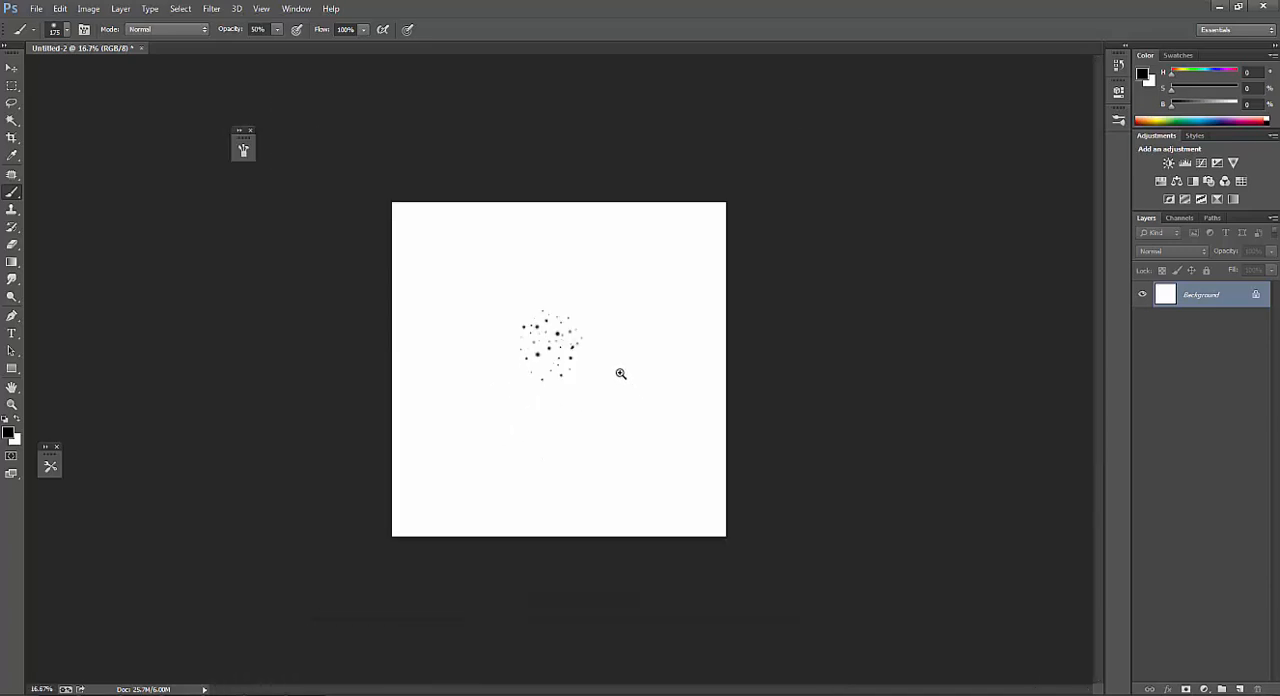
Add a few black dots along the cluster's upper-right edge at 80% opacity.
left_click(620, 371, "ctrl")
left_click(590, 341, "ctrl")
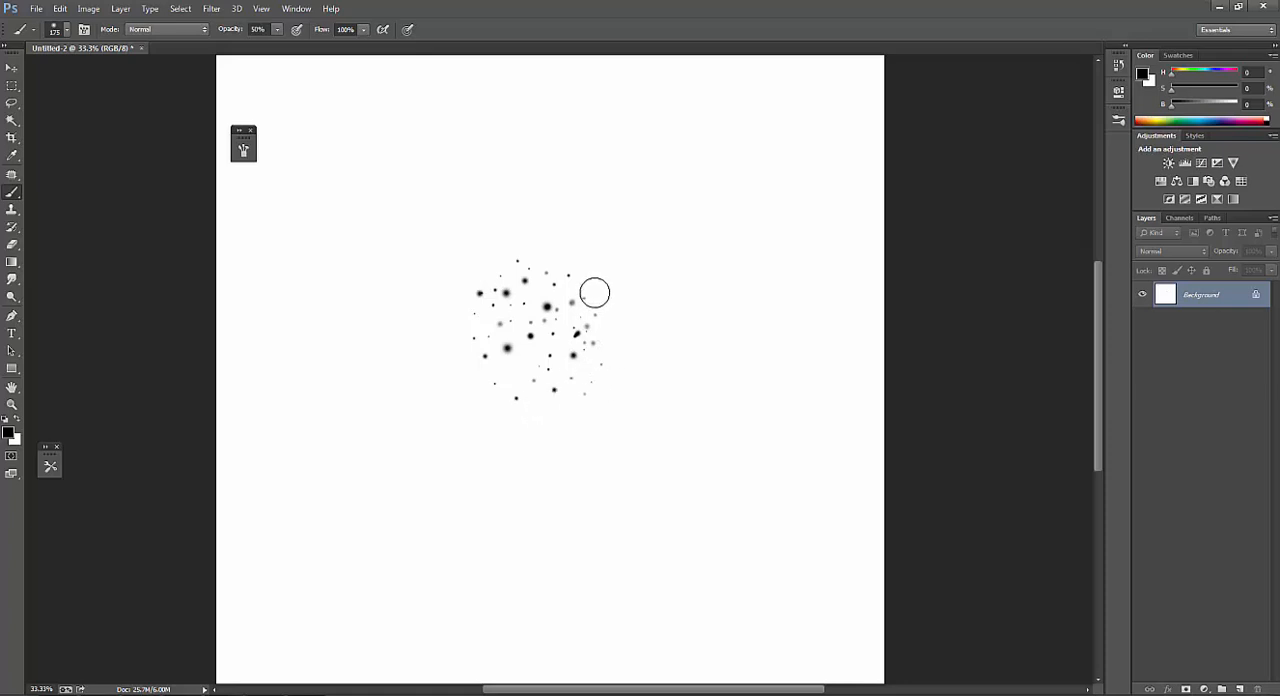
key("x")
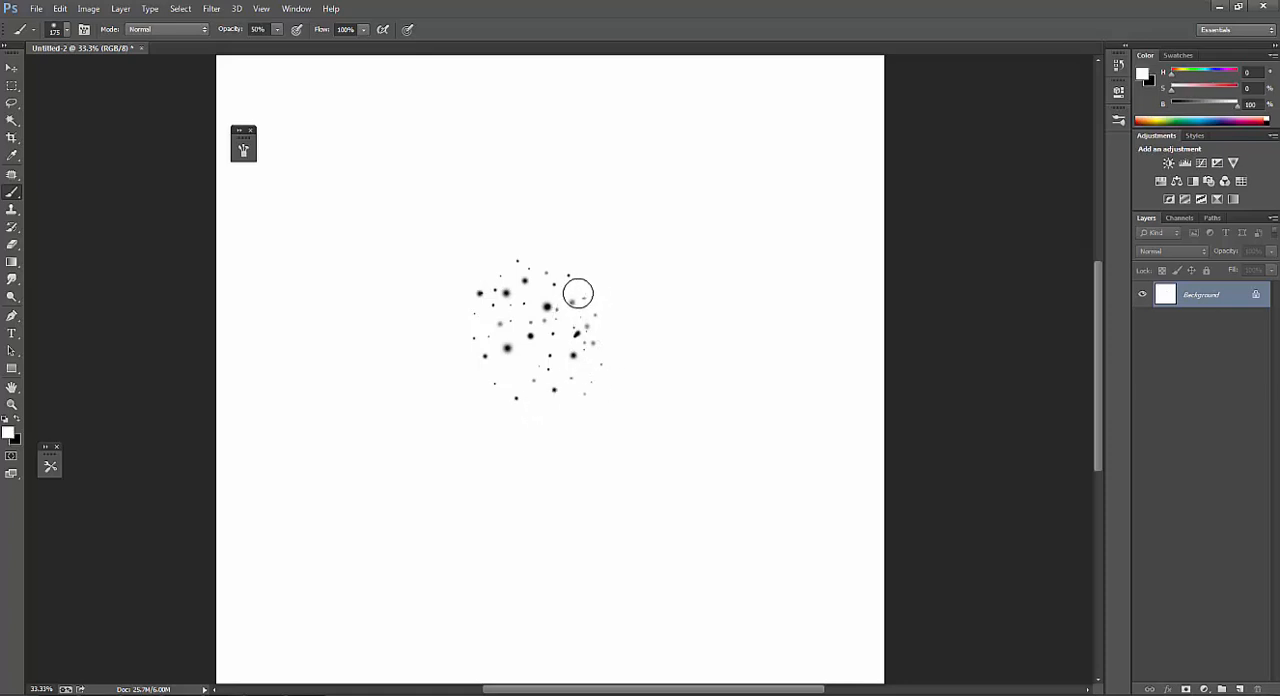
key("x")
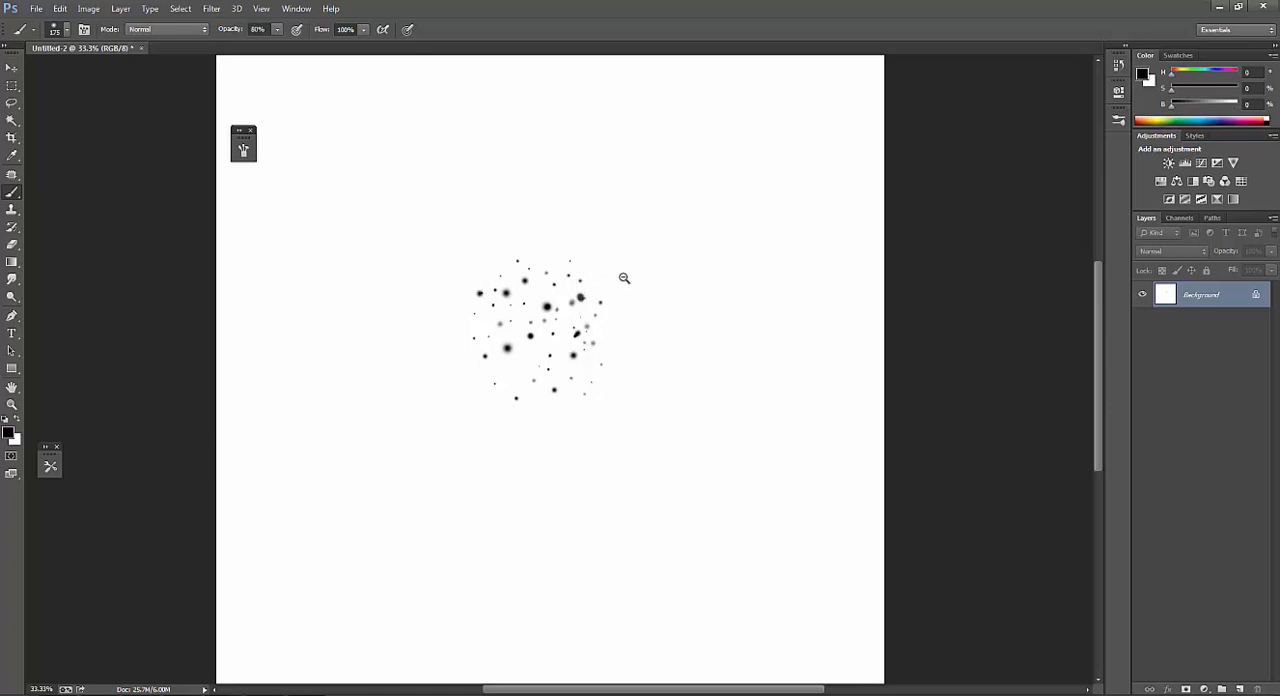
Select the dot cluster with a rectangular marquee, scale it to about 172% and shift it slightly down, leaving nothing selected.
key("ctrl+minus")
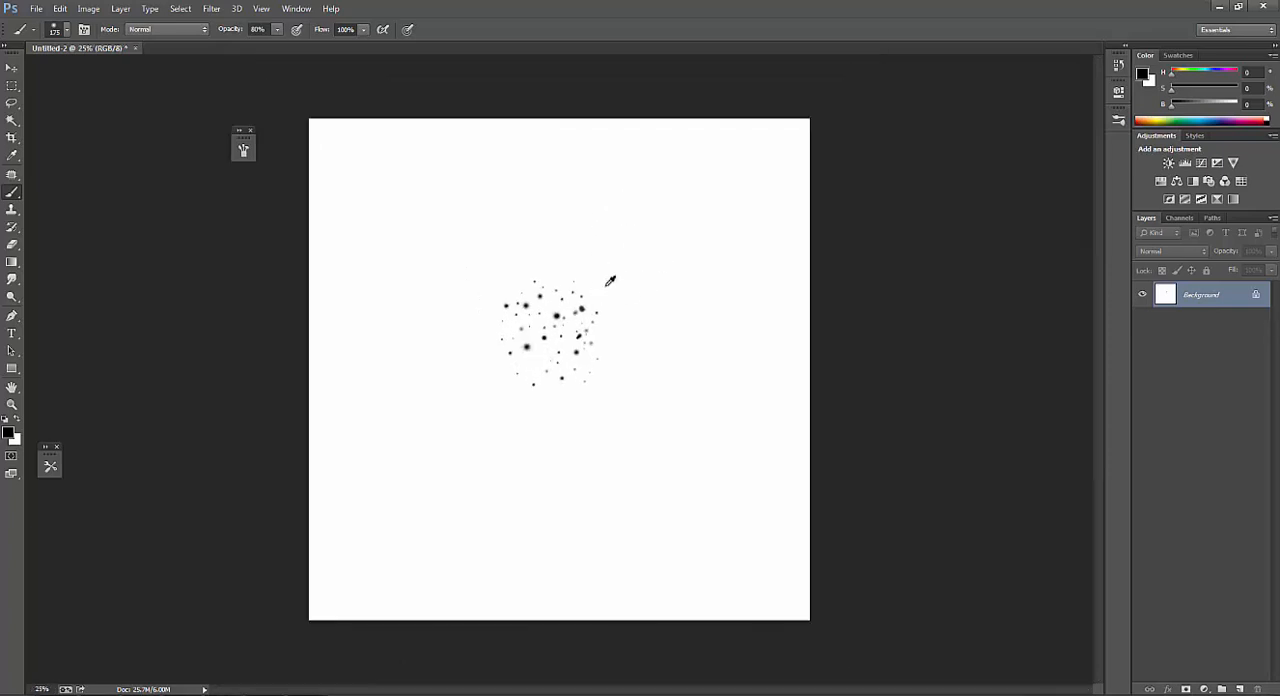
key("m")
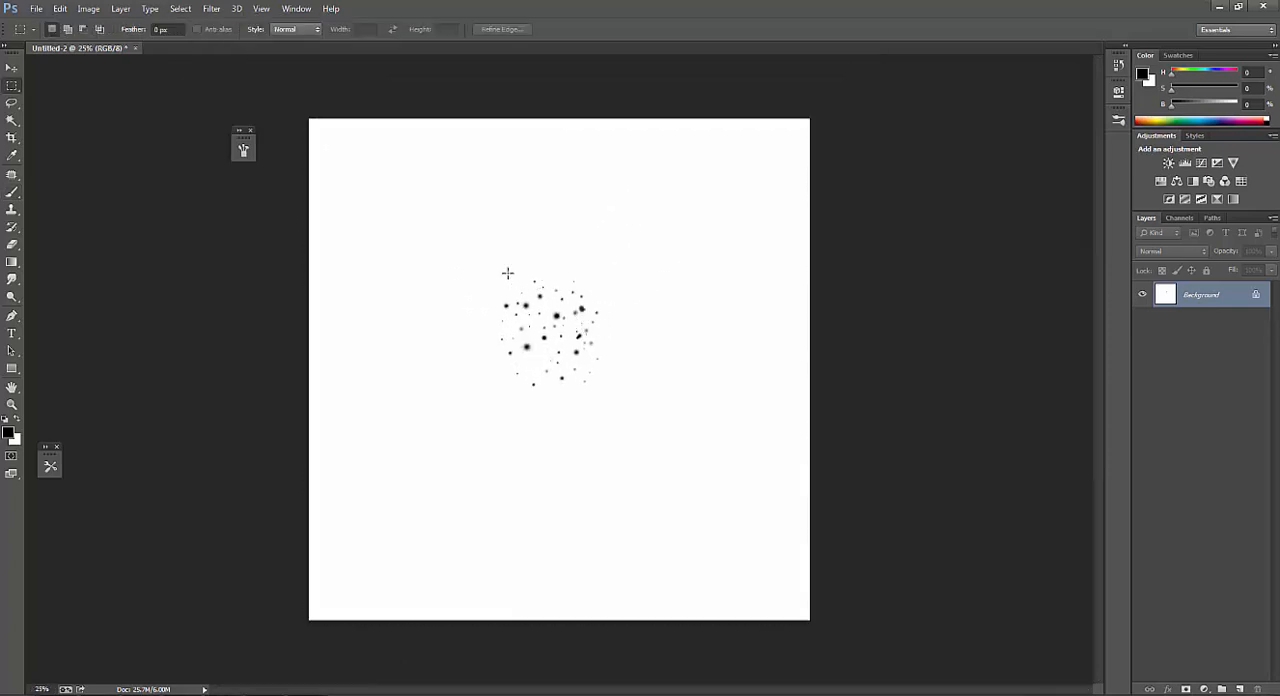
left_click_drag(469, 277, 634, 417)
key("ctrl+t")
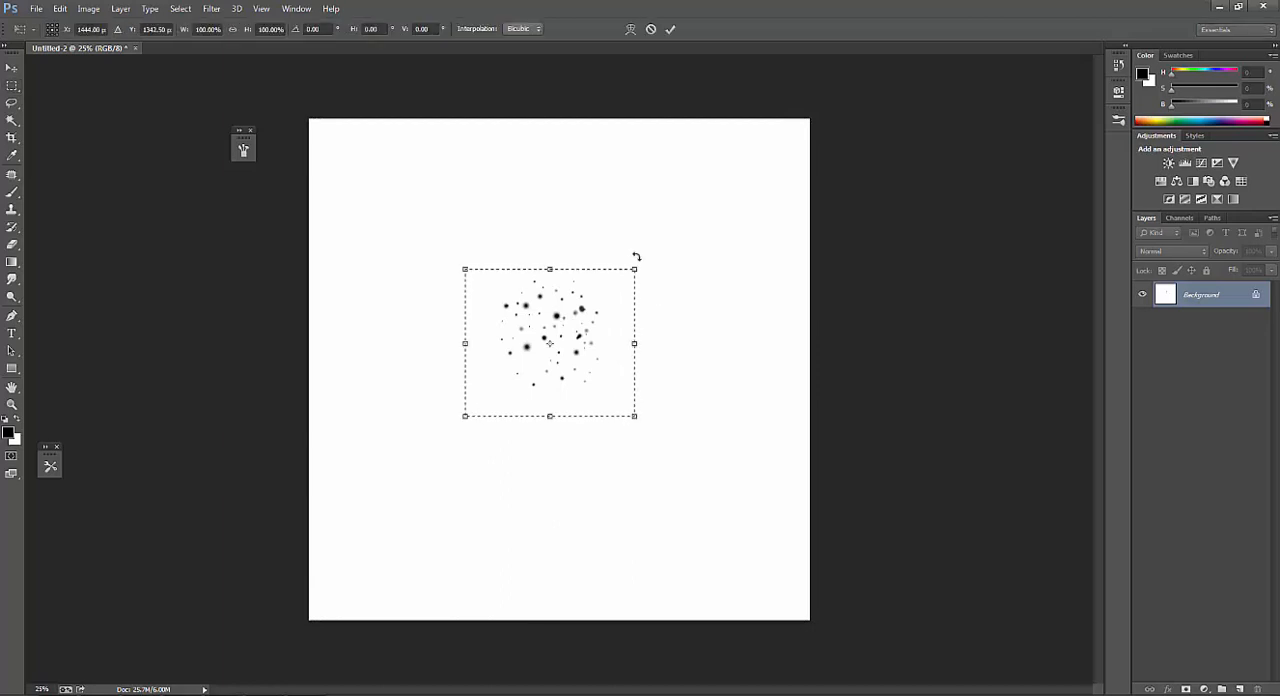
left_click_drag(629, 276, 695, 213)
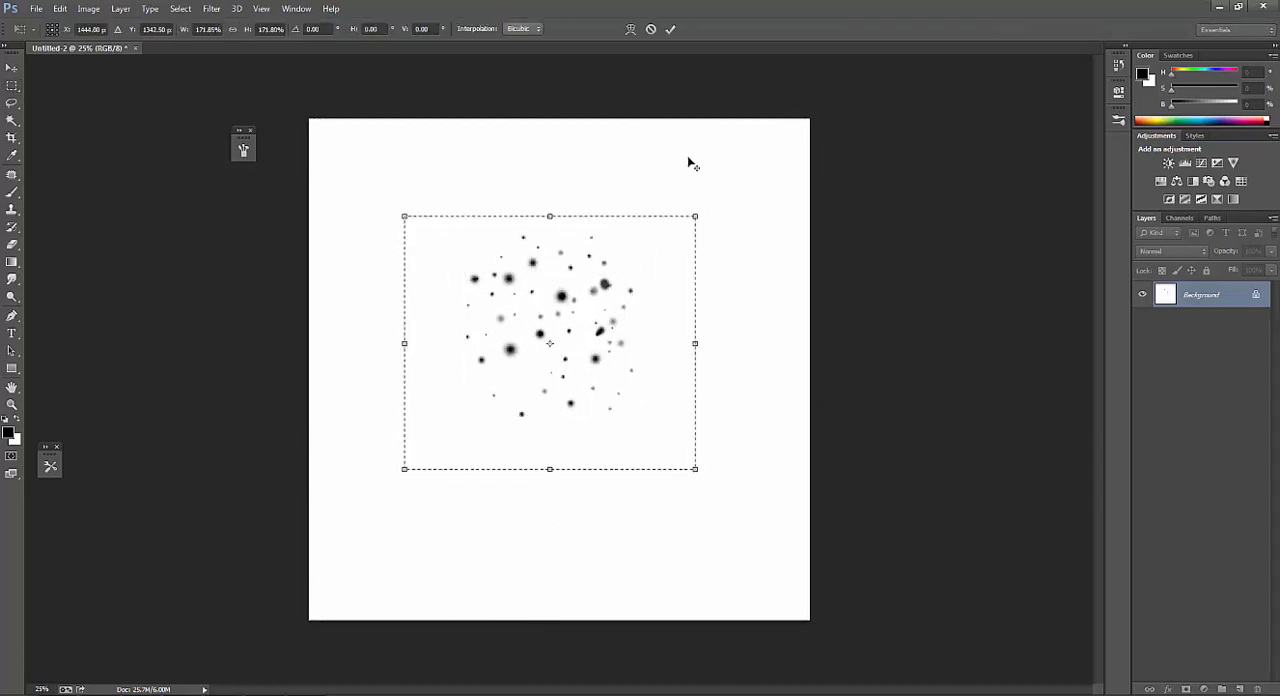
left_click(670, 31)
left_click_drag(611, 310, 613, 332)
key("ctrl+d")
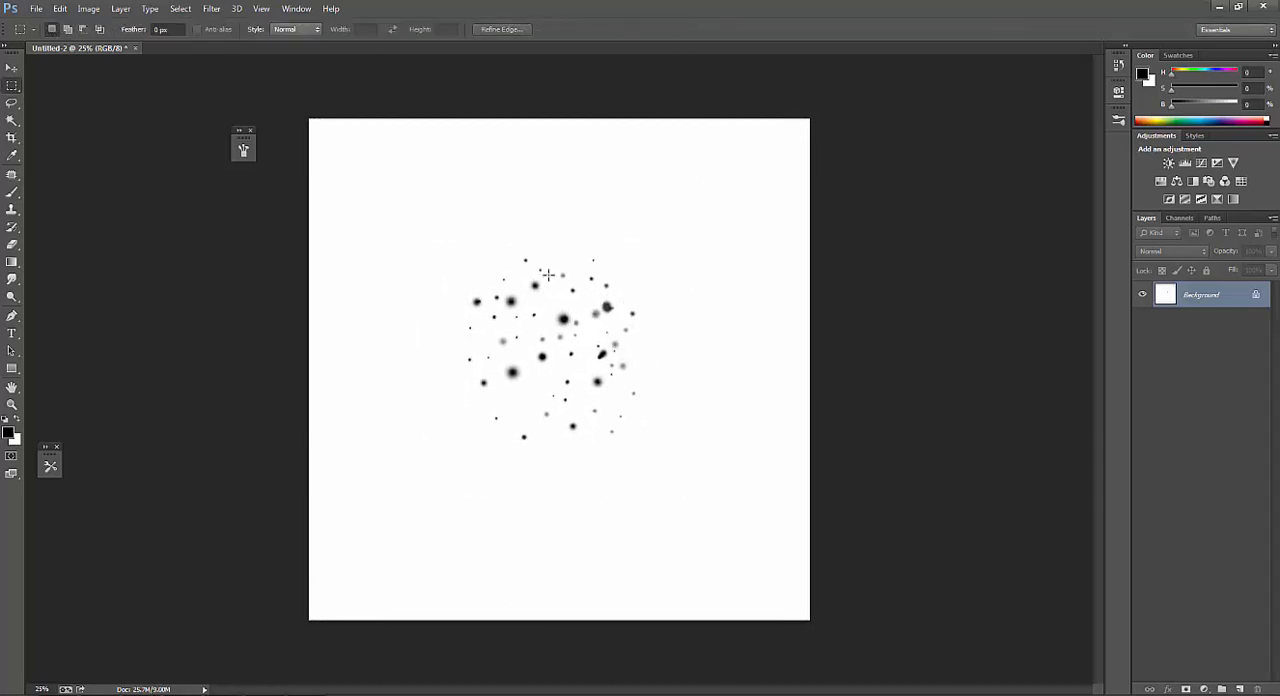
Add small faint dots among the upper dots of the cluster with a 100 px soft brush at 40% opacity.
left_click(547, 347, "ctrl")
left_click(548, 347, "ctrl")
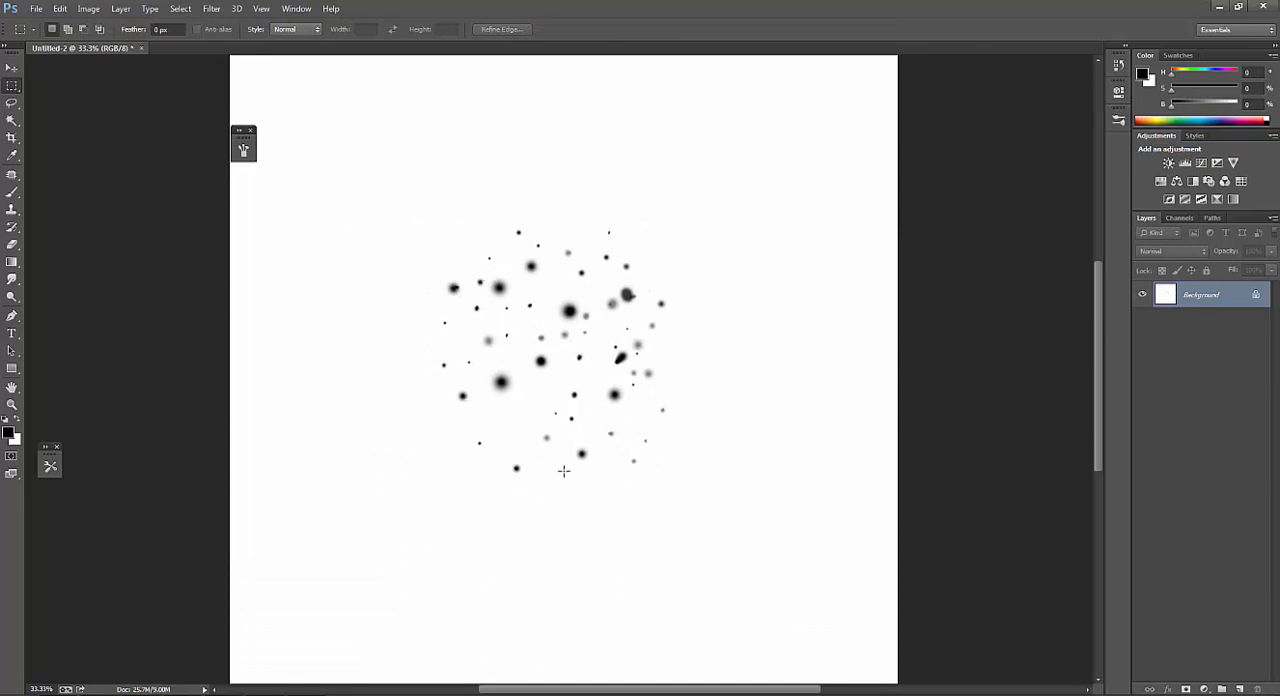
key("b")
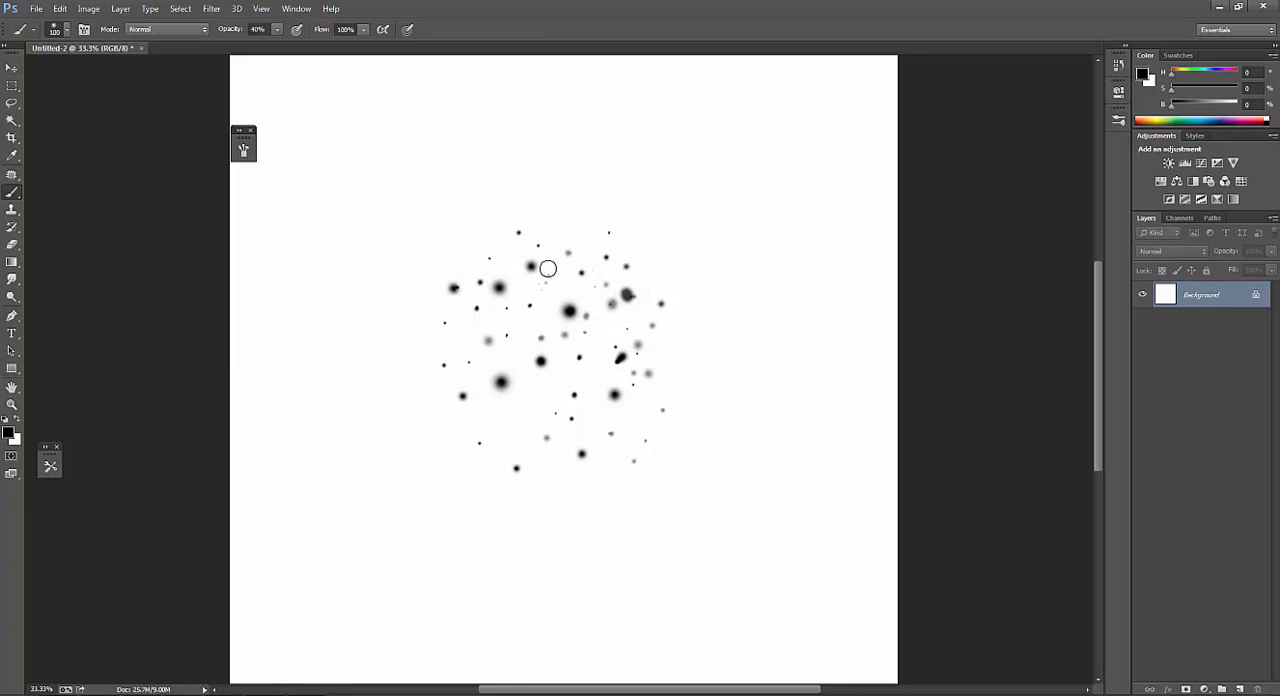
scroll(594, 369, "down", 3)
scroll(566, 349, "up", 2)
Switch to a 30 px soft round brush, sample dark grey from a dot and add faint specks across the cluster.
right_click(541, 326)
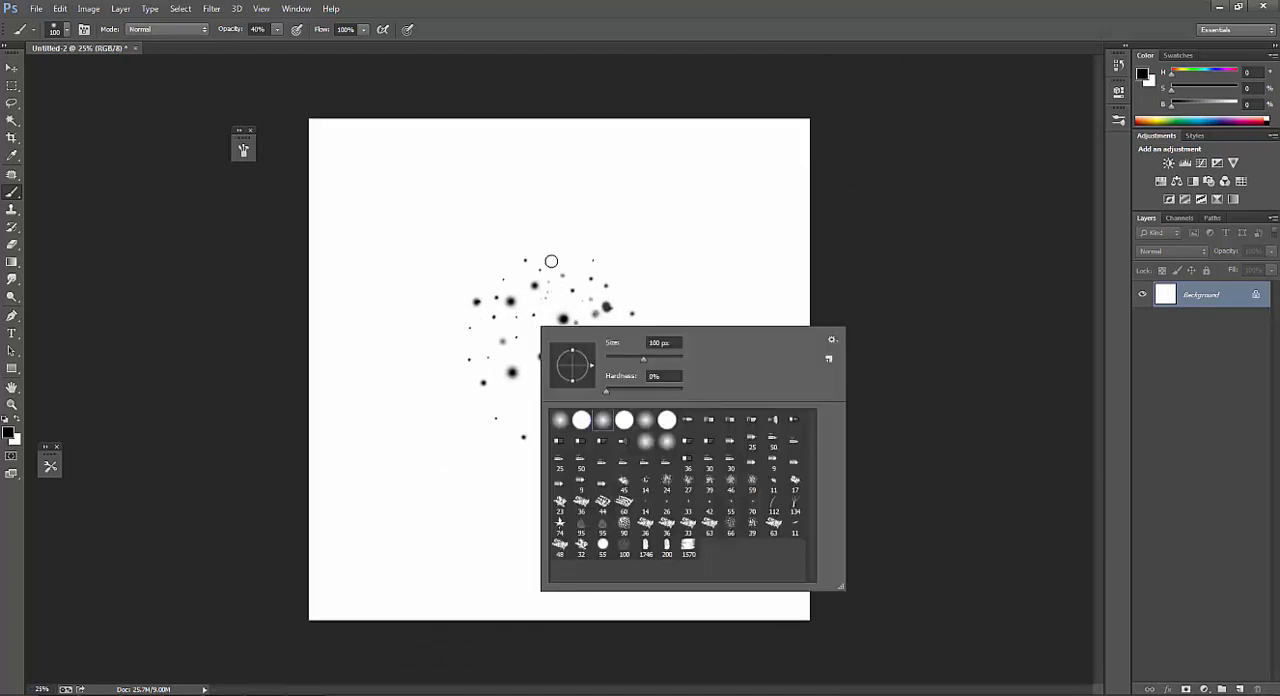
double_click(647, 420)
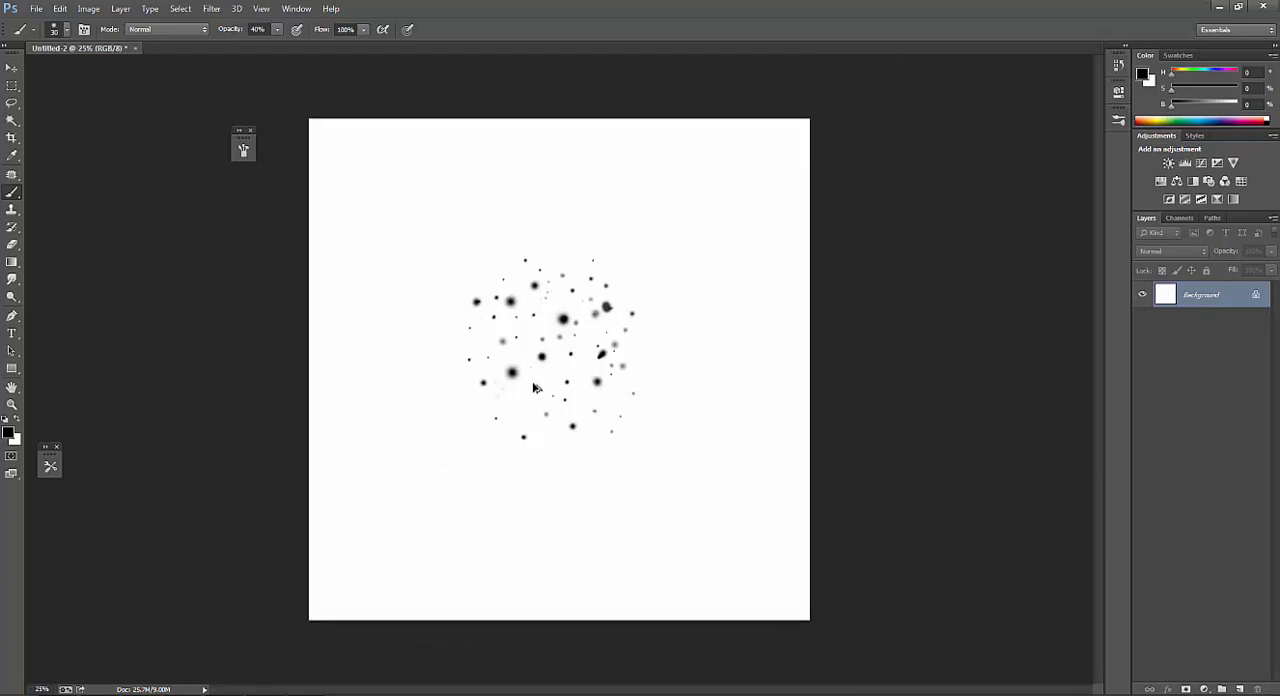
left_click(514, 370, "alt")
scroll(521, 404, "up", 1)
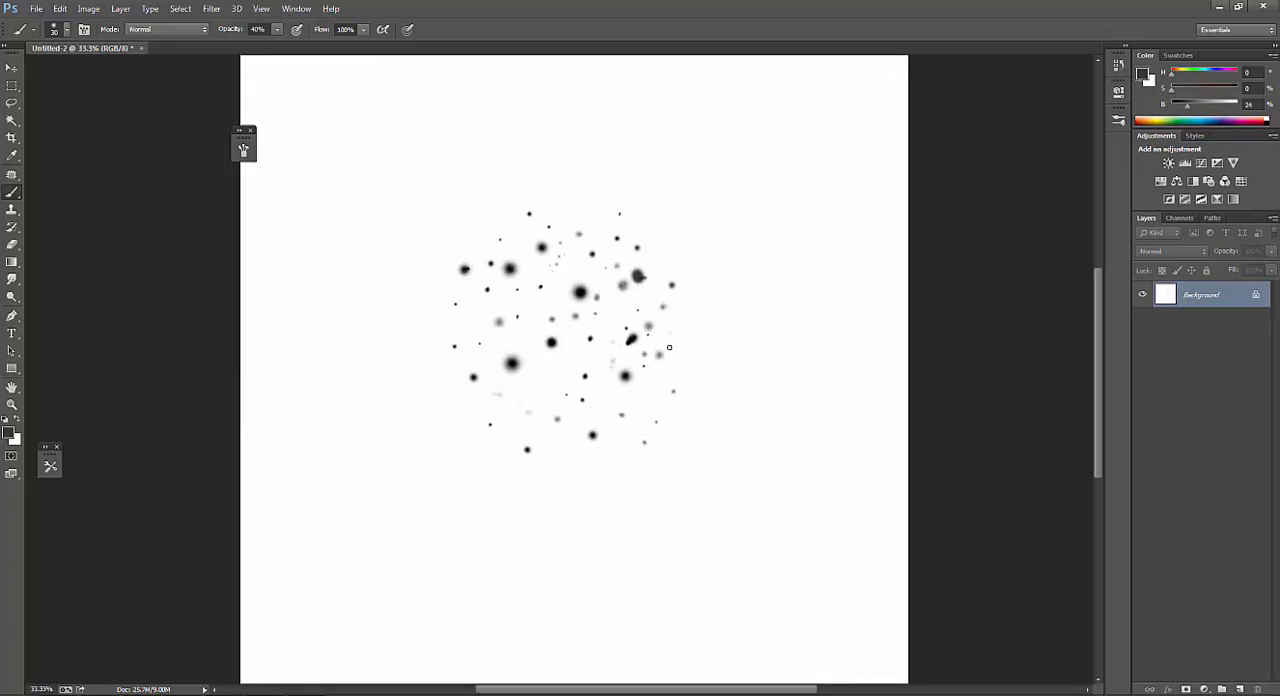
scroll(607, 430, "down", 3)
scroll(600, 390, "up", 2)
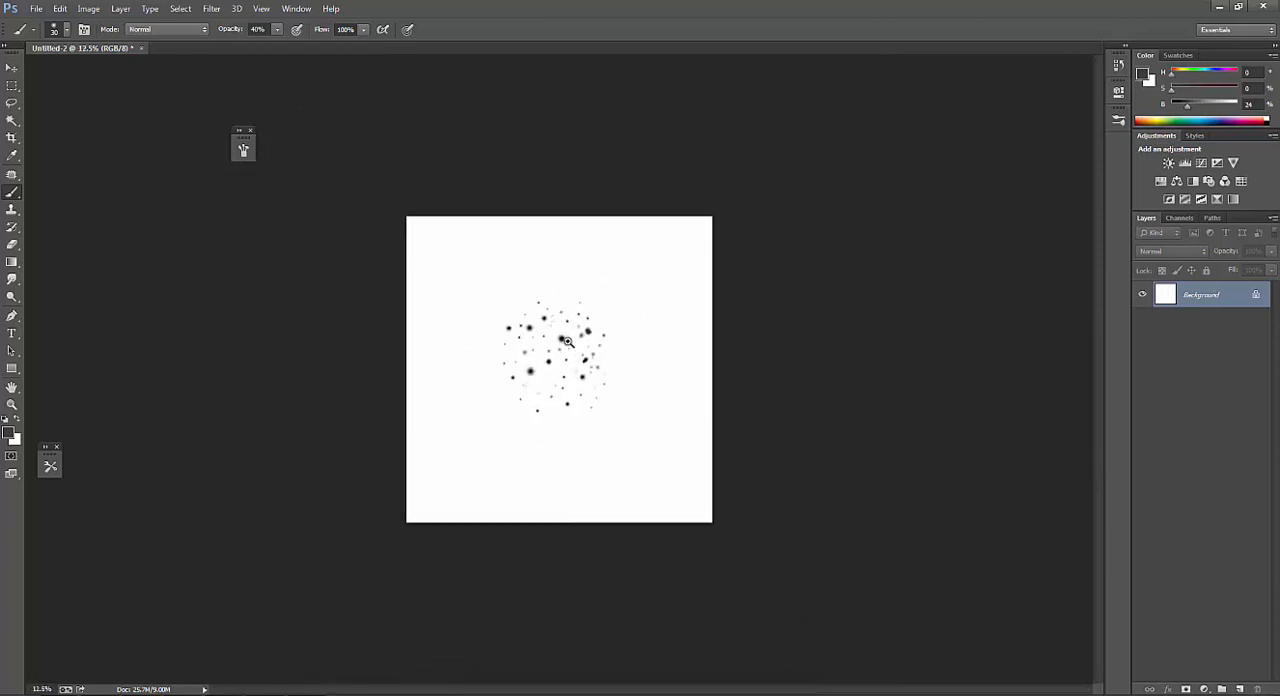
Choose a larger soft round brush at 150 px, sample near-black from a big dot and add more dots inside the cluster.
right_click(515, 407)
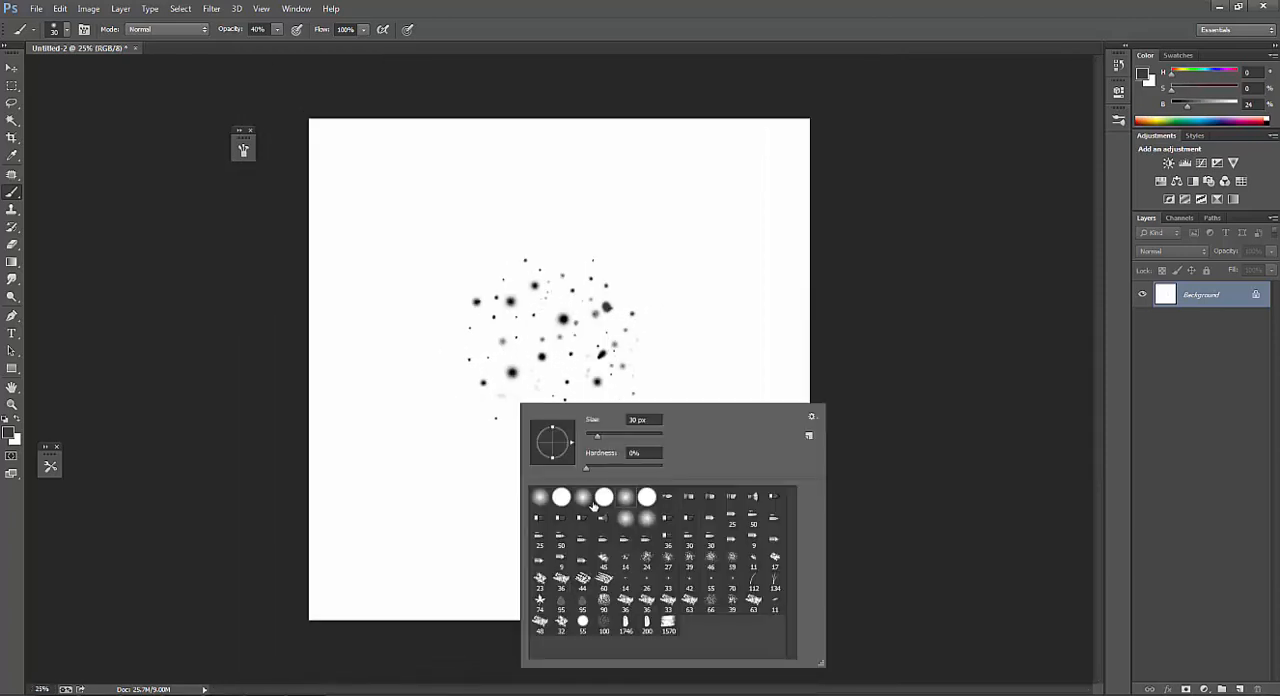
double_click(586, 500)
left_click(512, 373, "alt")
key("bracketright")
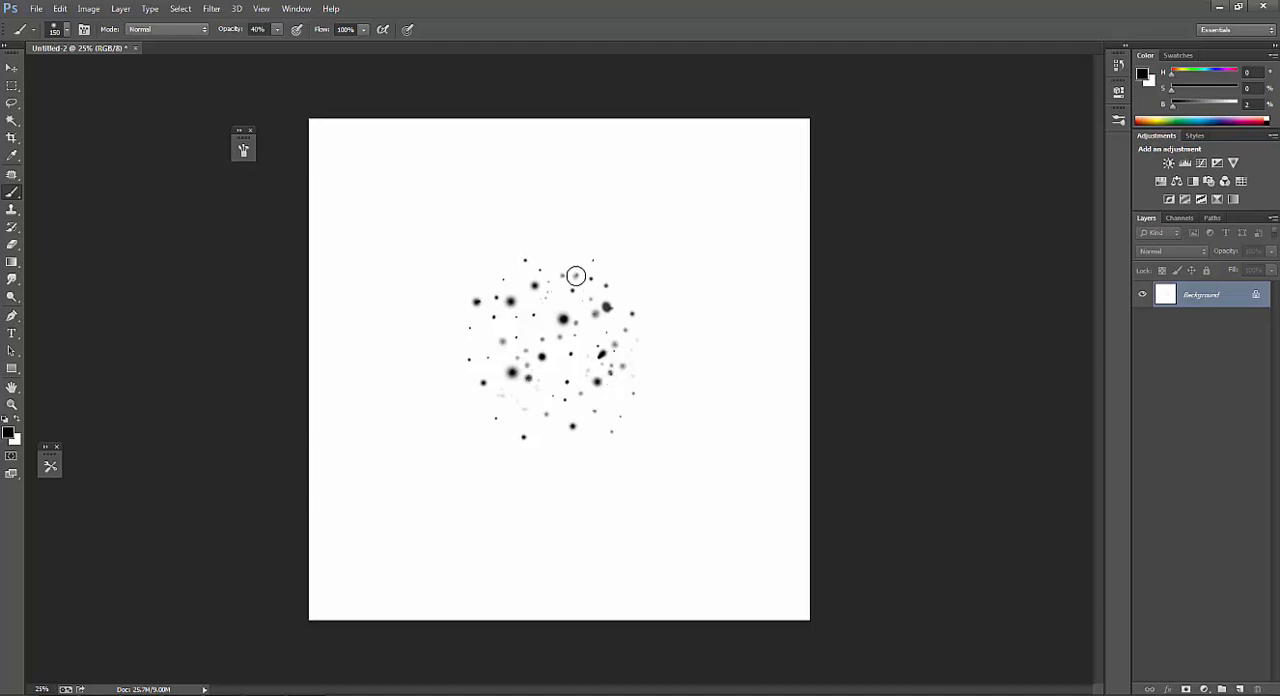
key("ctrl+minus")
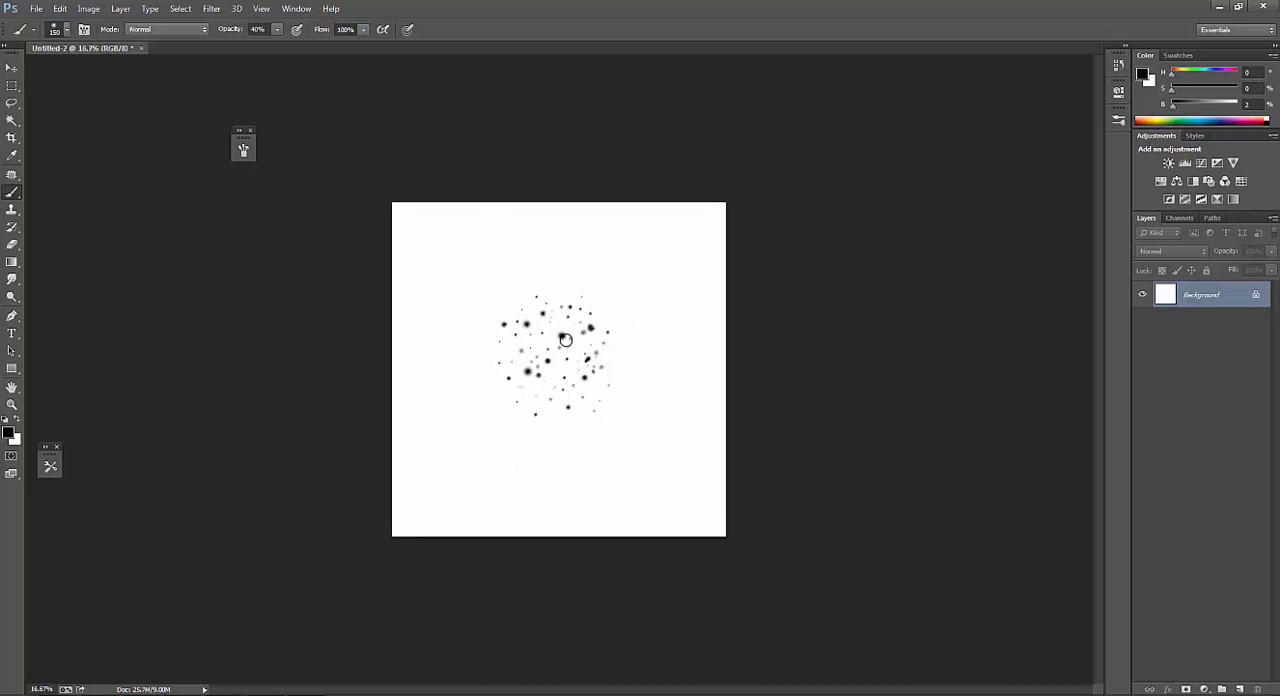
left_click(638, 312)
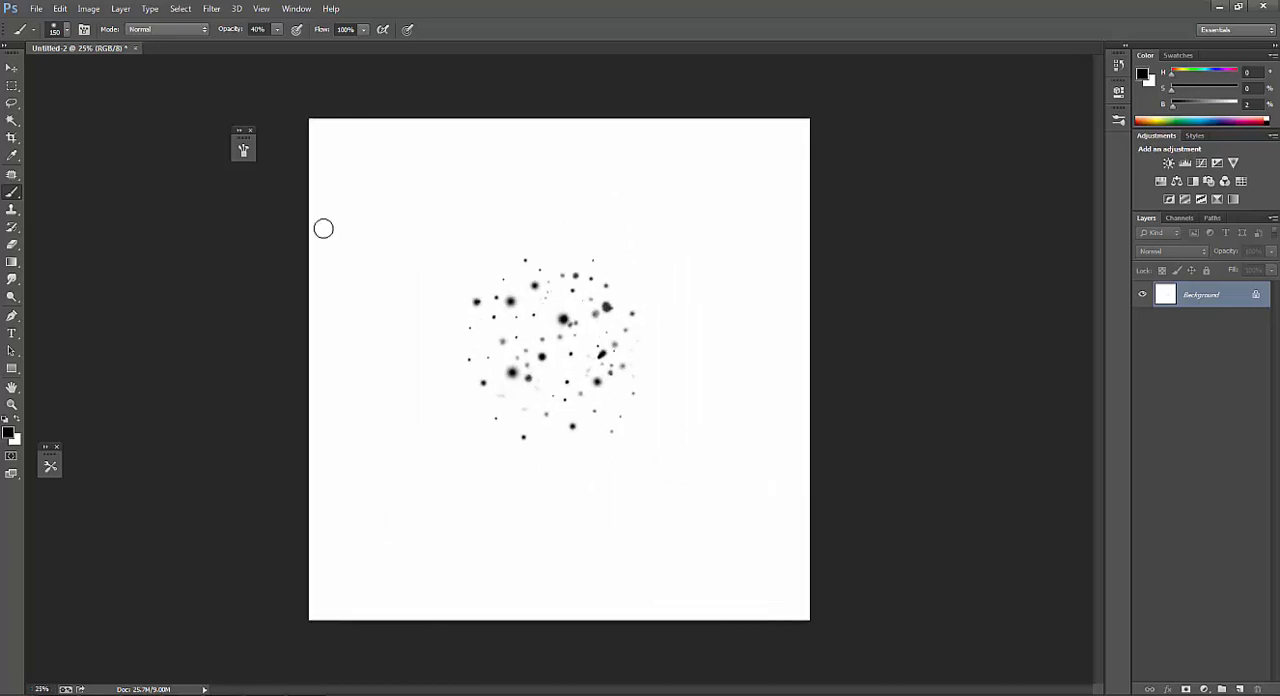
Apply a slight Gaussian Blur with a small radius to the dot cluster.
left_click(211, 8)
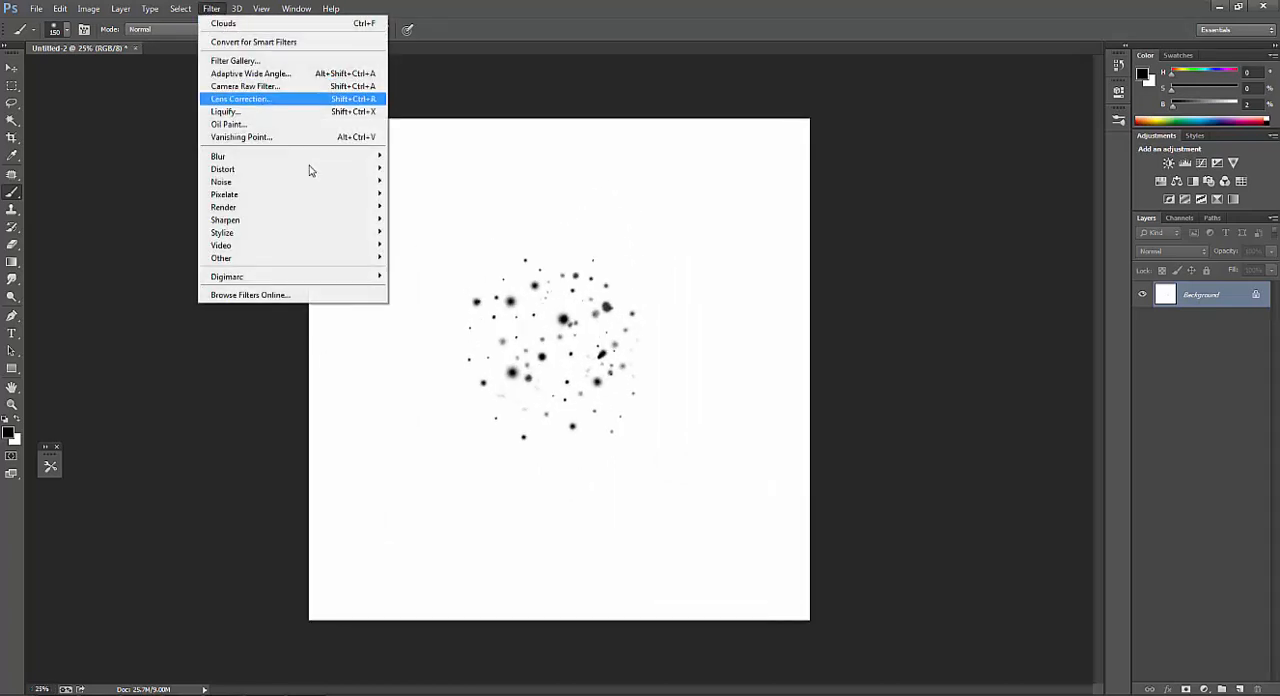
mouse_move(282, 160)
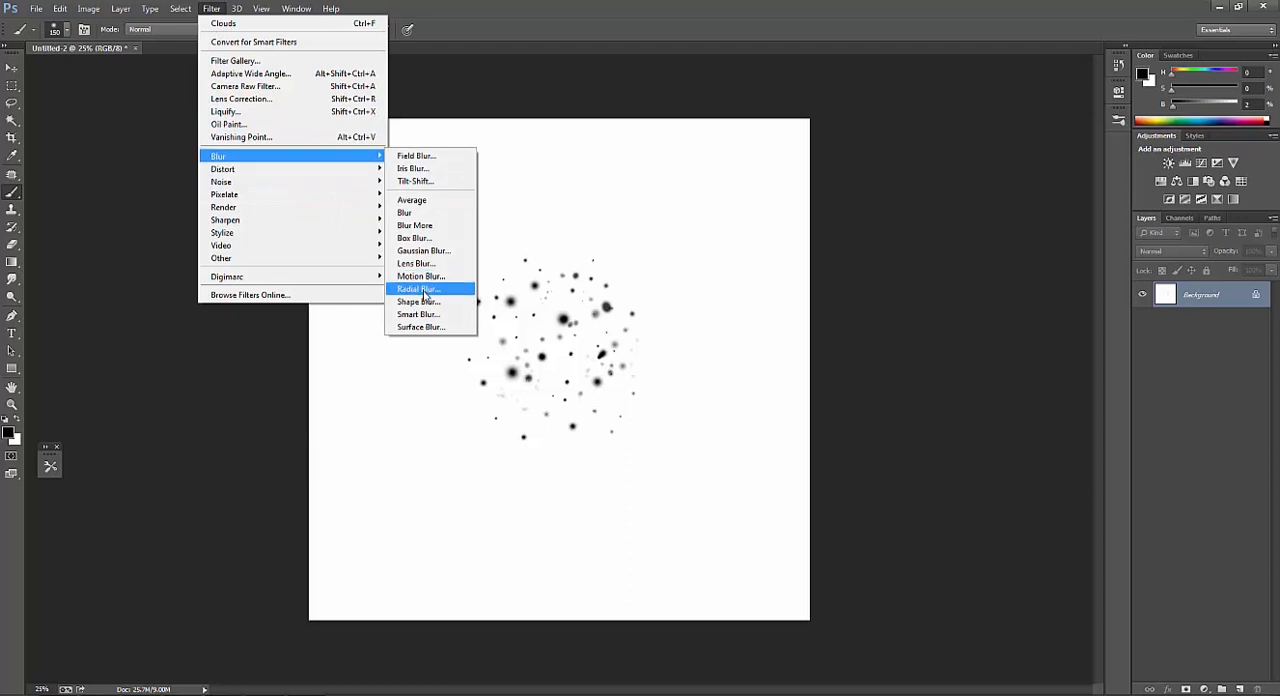
left_click(437, 258)
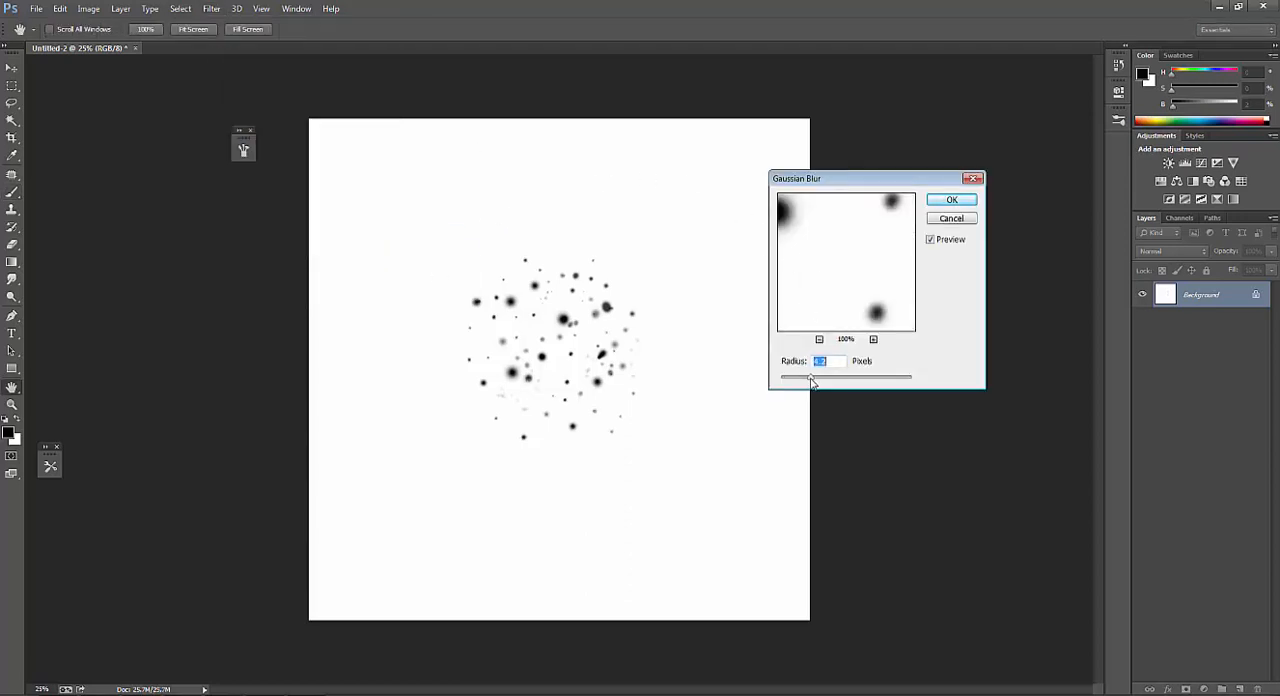
left_click_drag(794, 386, 790, 382)
left_click(941, 203)
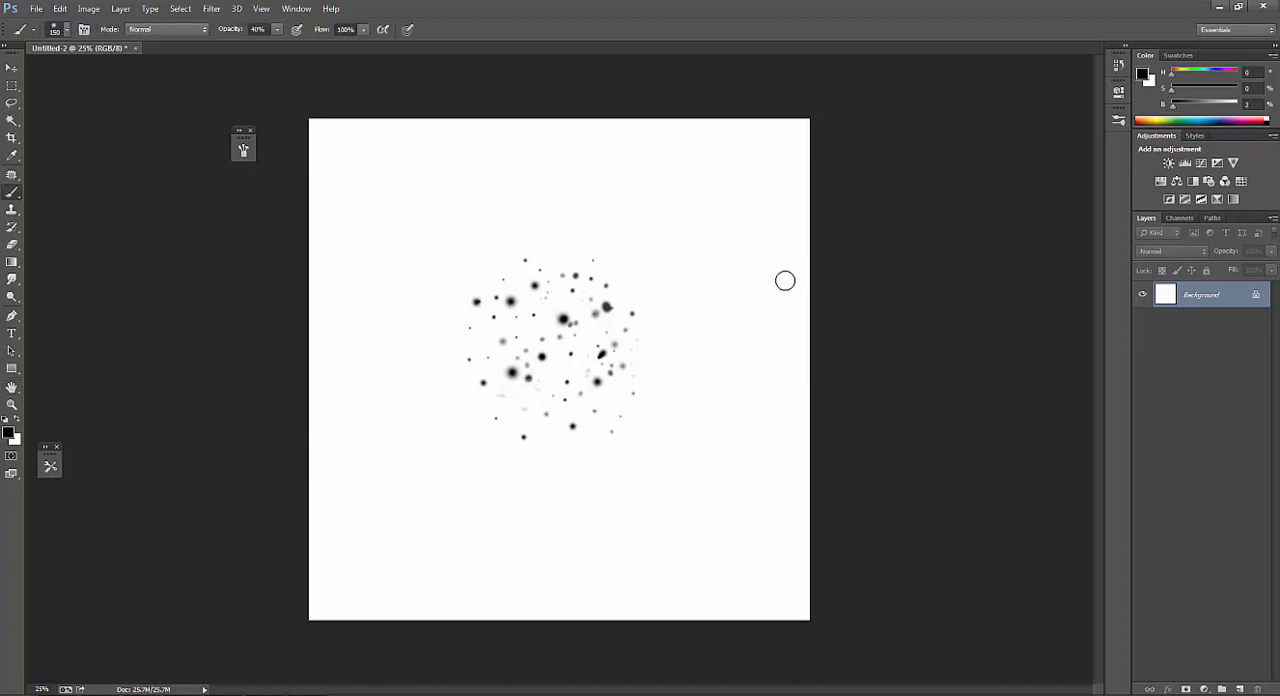
Define the dot cluster as a brush preset named Sampled Brush 3.
left_click(690, 363, "alt")
left_click(653, 376, "ctrl")
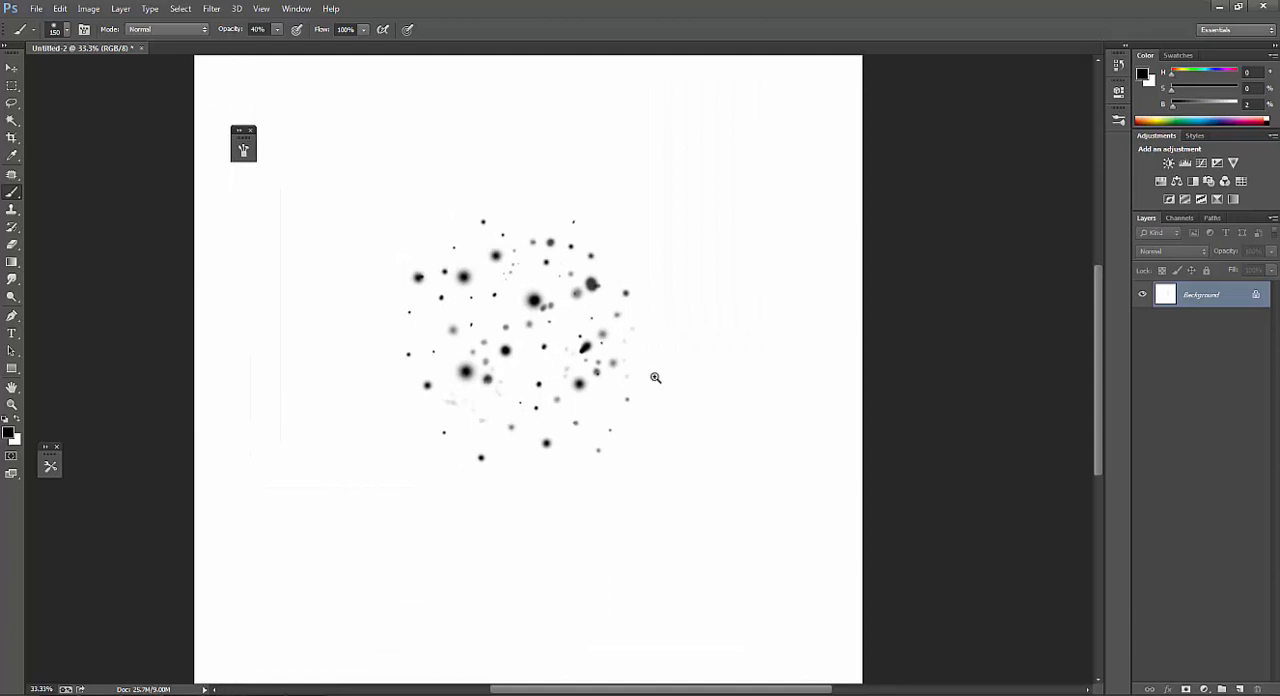
left_click(657, 379, "alt")
left_click(664, 382, "alt")
left_click(682, 396, "ctrl")
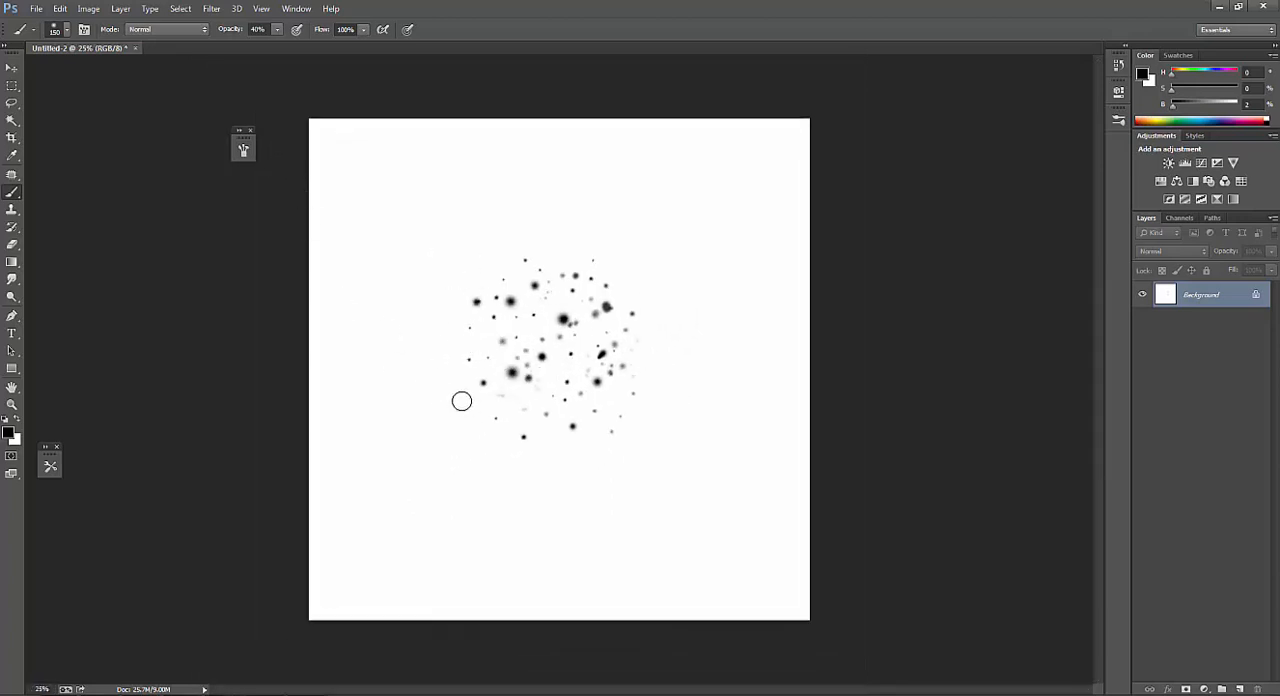
left_click(60, 8)
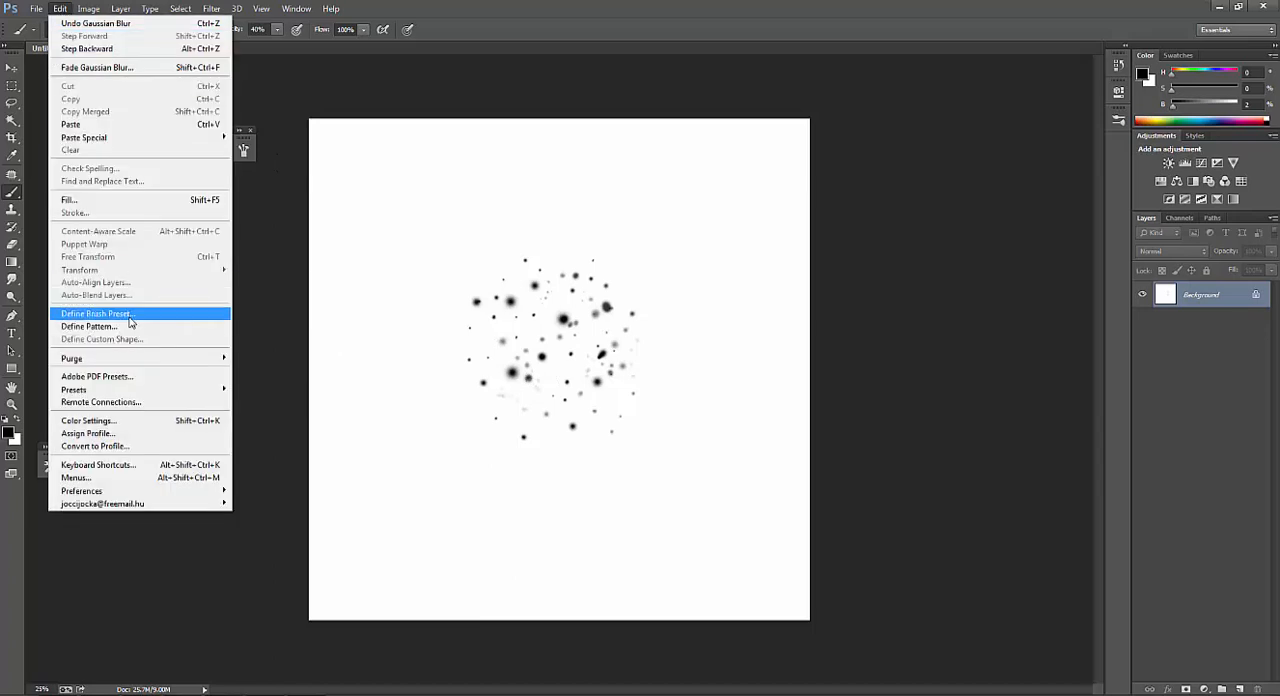
left_click(129, 316)
left_click(784, 243)
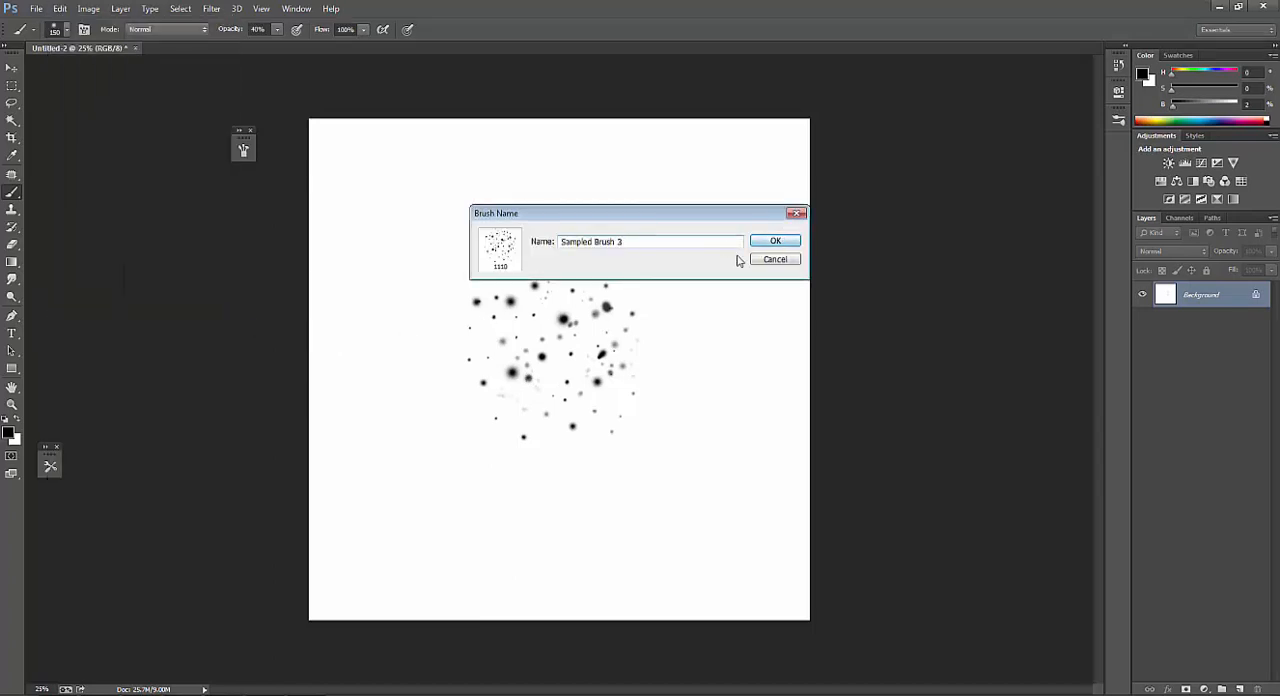
Test the new 1110 px dot brush with sweeping strokes over the canvas and clear the canvas to white.
mouse_move(645, 321)
left_mouse_down()
mouse_move(592, 349)
mouse_move(630, 413)
mouse_move(686, 336)
mouse_move(603, 261)
mouse_move(467, 346)
mouse_move(494, 462)
mouse_move(603, 484)
mouse_move(665, 349)
mouse_move(540, 330)
left_mouse_up()
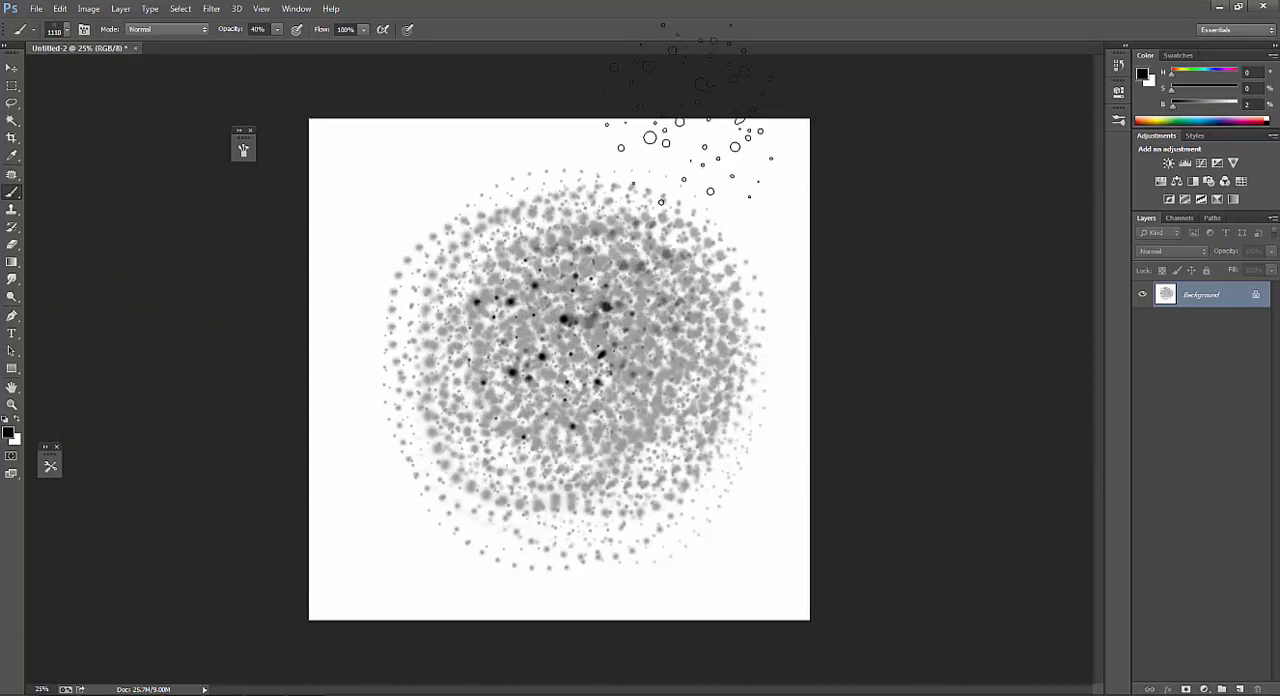
key("ctrl+z")
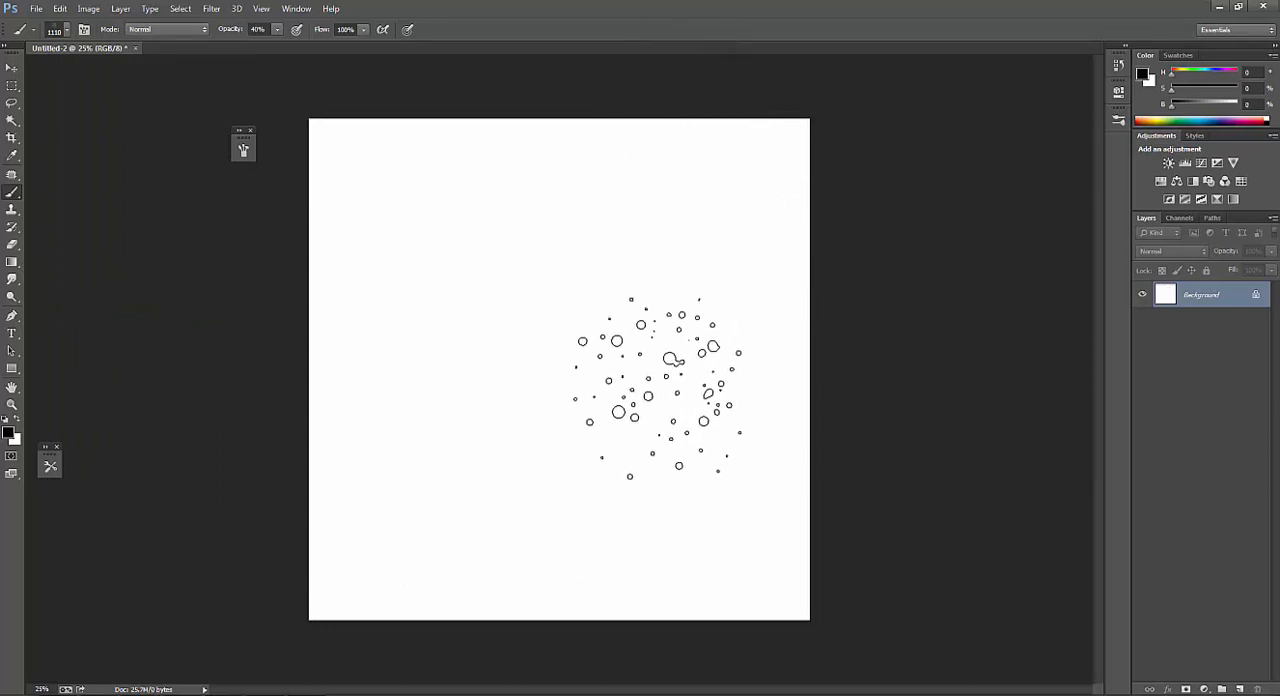
Reduce the dot brush to 400 px, paint a short test stroke and undo it.
key("bracketleft")
key("bracketleft")
key("bracketleft")
key("bracketleft")
key("bracketleft")
key("bracketleft")
key("bracketleft")
key("bracketleft")
key("bracketright")
mouse_move(504, 389)
left_mouse_down()
mouse_move(527, 369)
mouse_move(508, 399)
mouse_move(530, 380)
mouse_move(510, 385)
mouse_move(530, 415)
left_mouse_up()
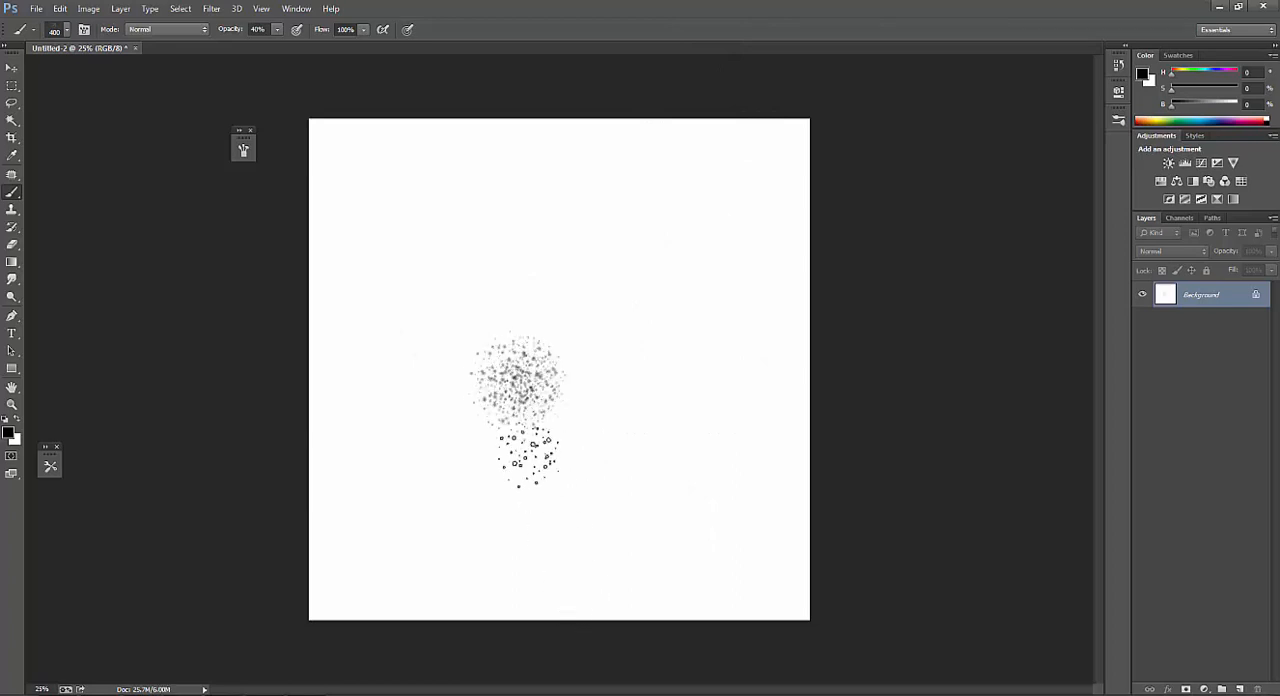
key("ctrl+z")
Set the dot brush size to 300 px and look at its brush settings.
key("bracketleft")
key("bracketleft")
key("bracketleft")
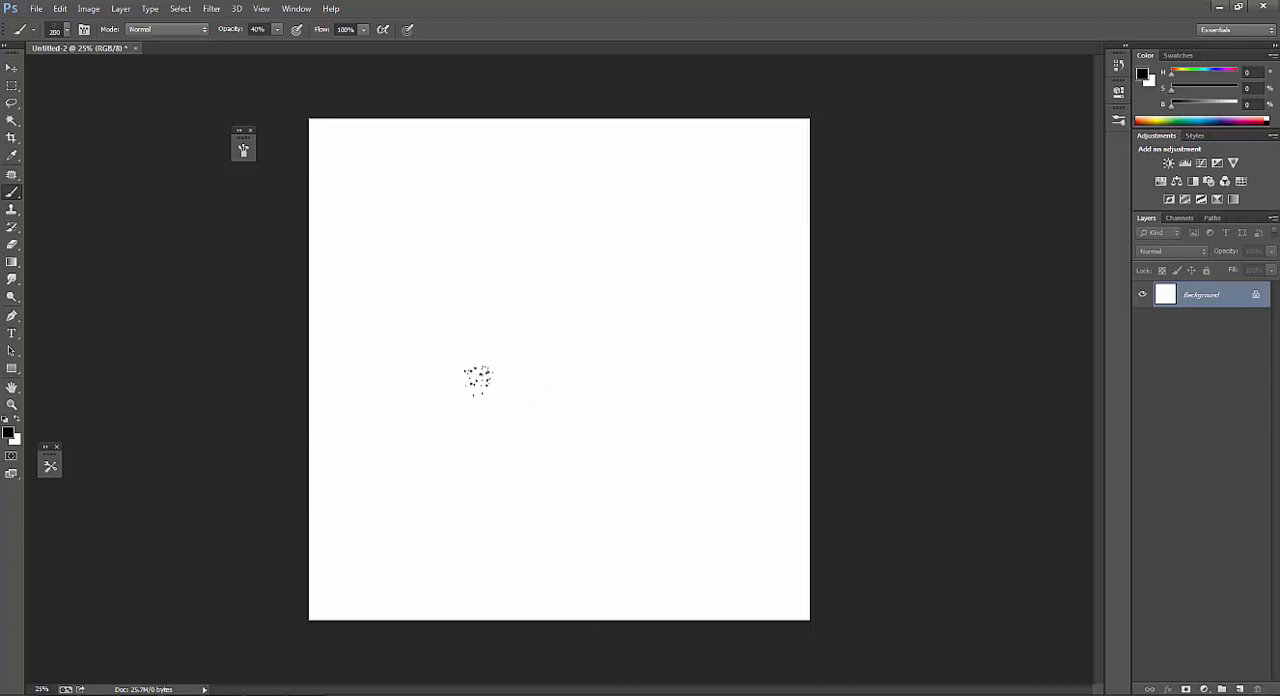
key("bracketright")
left_click(242, 151)
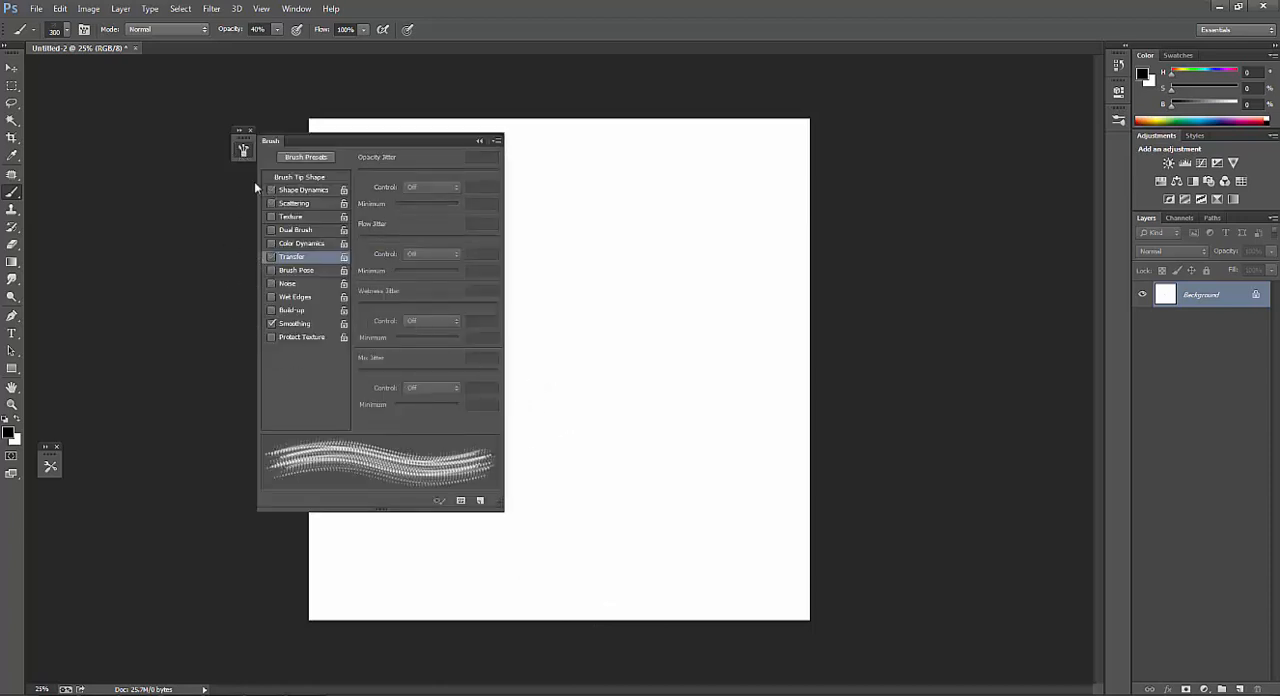
left_click(243, 150)
Select the 1110 px dot cluster brush preset, test it on the canvas, undo the stroke and reduce the brush size.
right_click(543, 330)
left_click(674, 465)
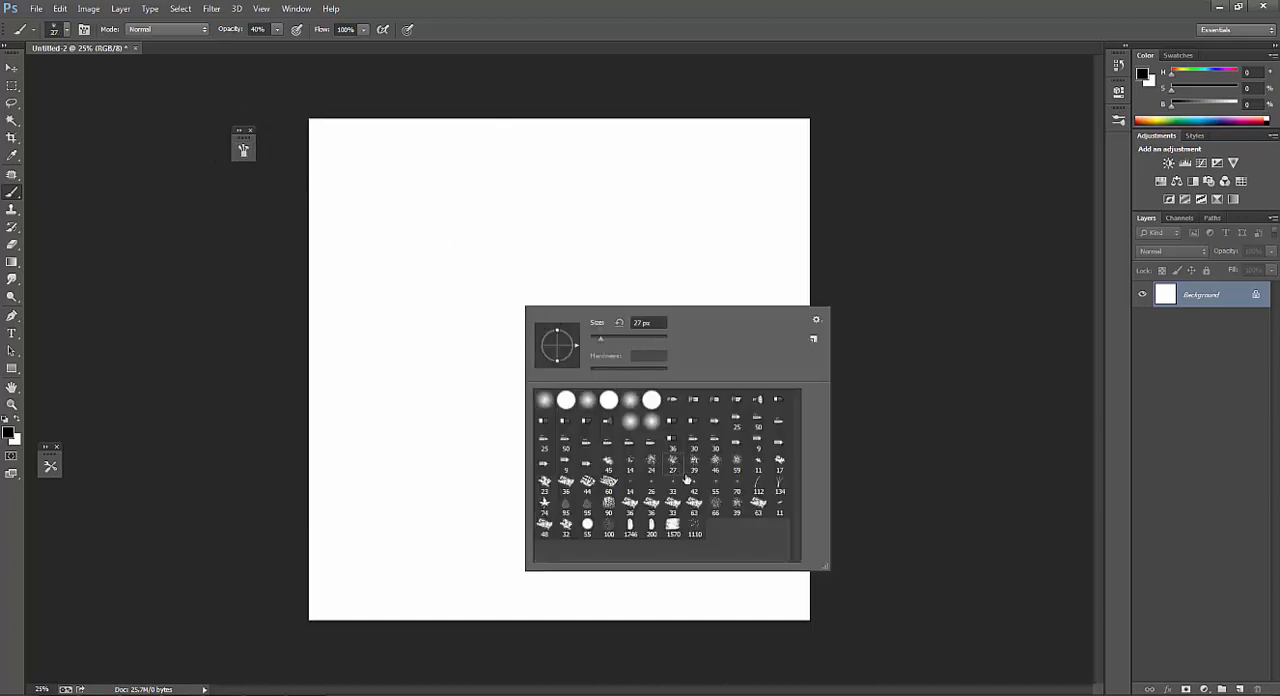
double_click(695, 534)
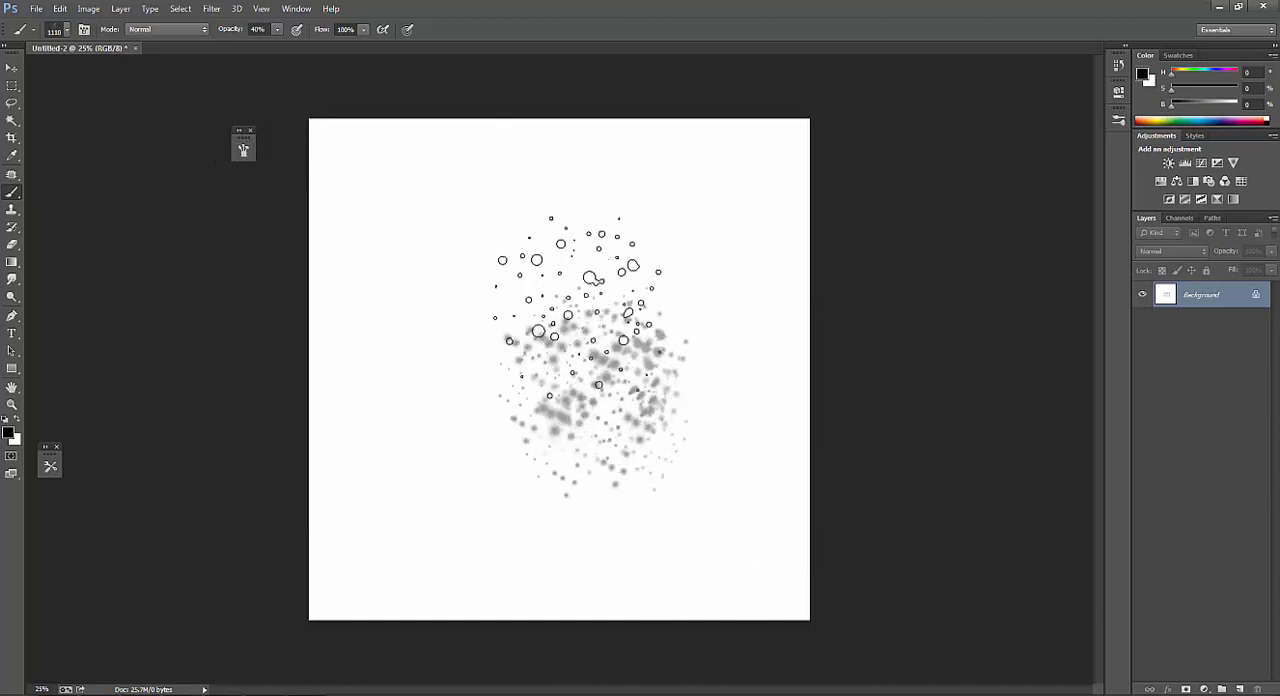
key("bracketleft")
key("bracketleft")
key("bracketleft")
key("bracketleft")
key("bracketleft")
key("bracketleft")
key("bracketleft")
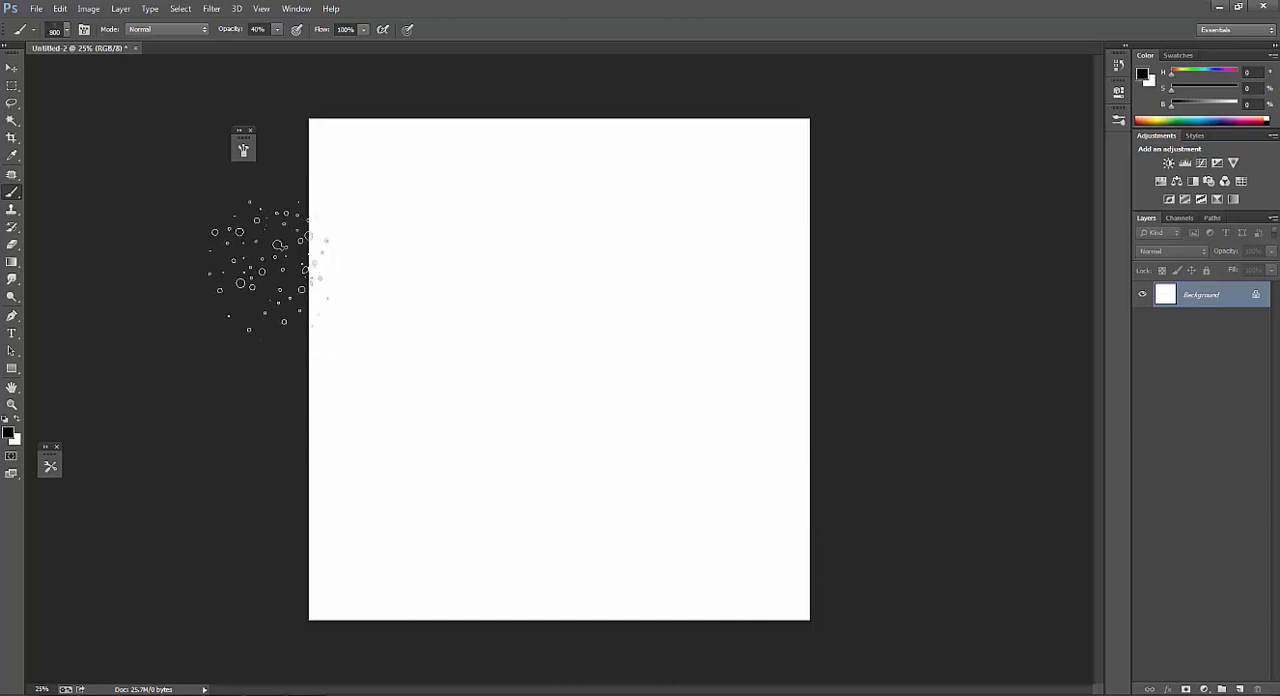
Turn on Shape Dynamics for the dot cluster brush.
left_click(243, 149)
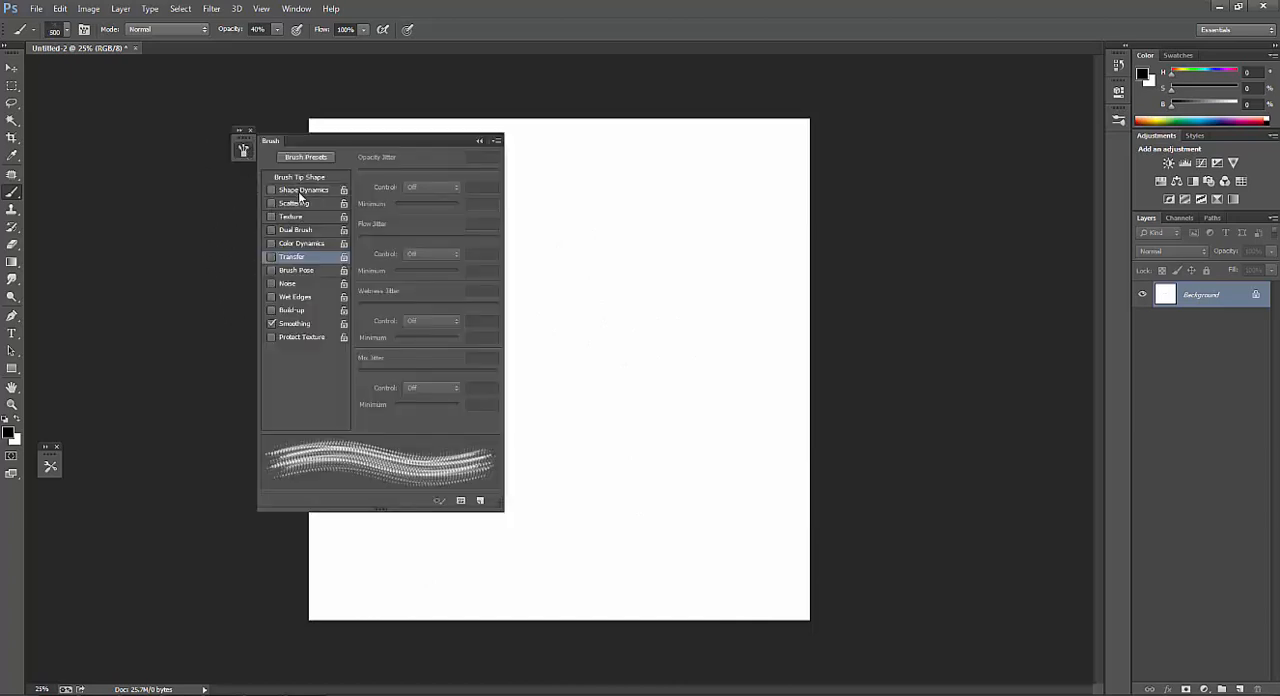
left_click(305, 191)
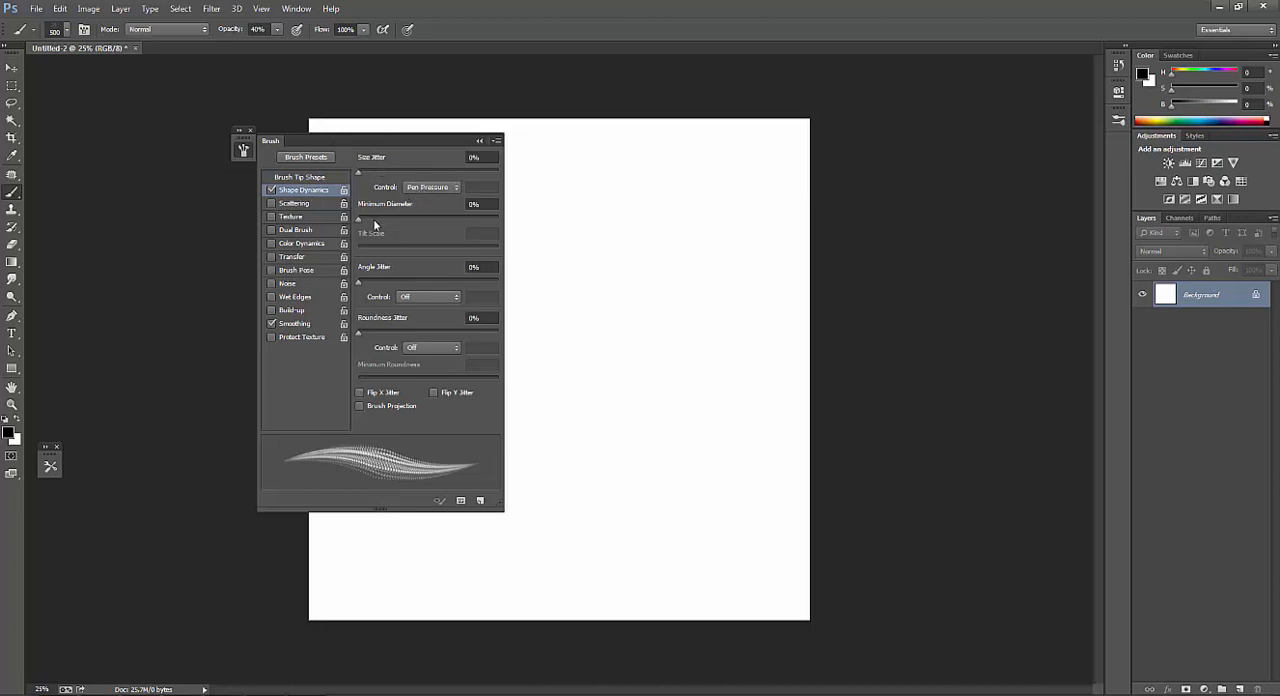
Set the dot brush's Minimum Diameter to 30% and Angle Jitter to 8%, and add a slight Roundness Jitter.
left_click_drag(358, 220, 400, 226)
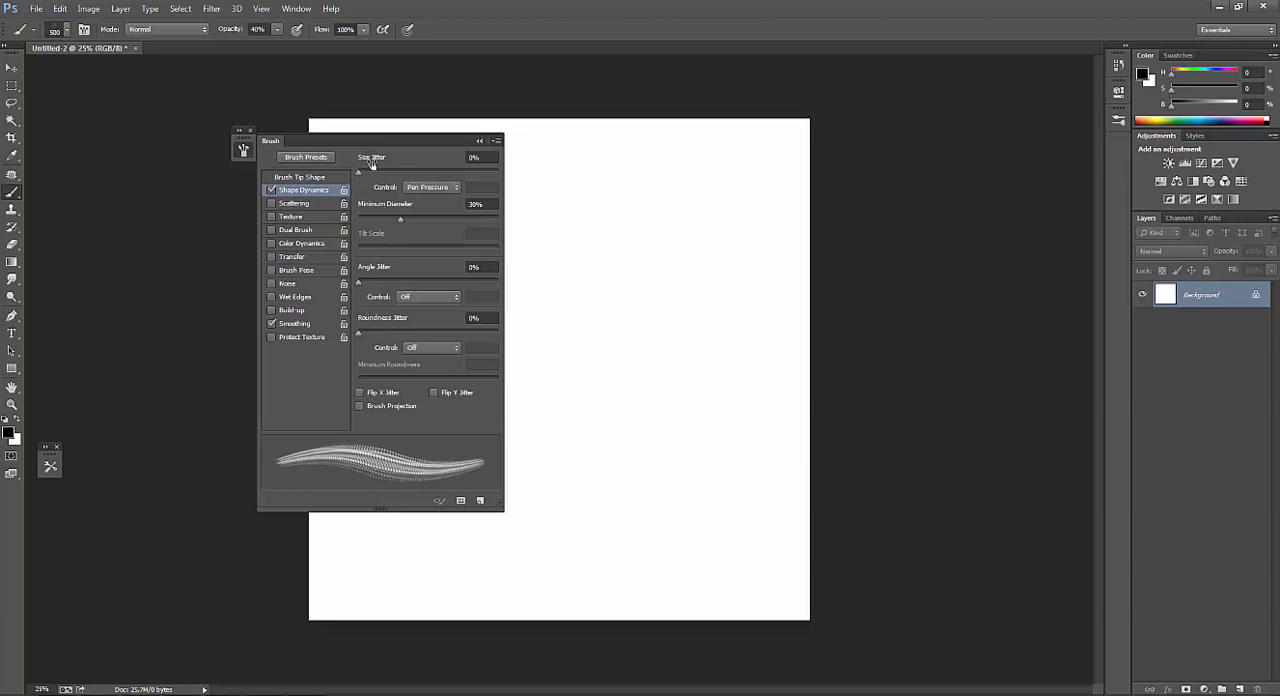
left_click_drag(359, 284, 370, 292)
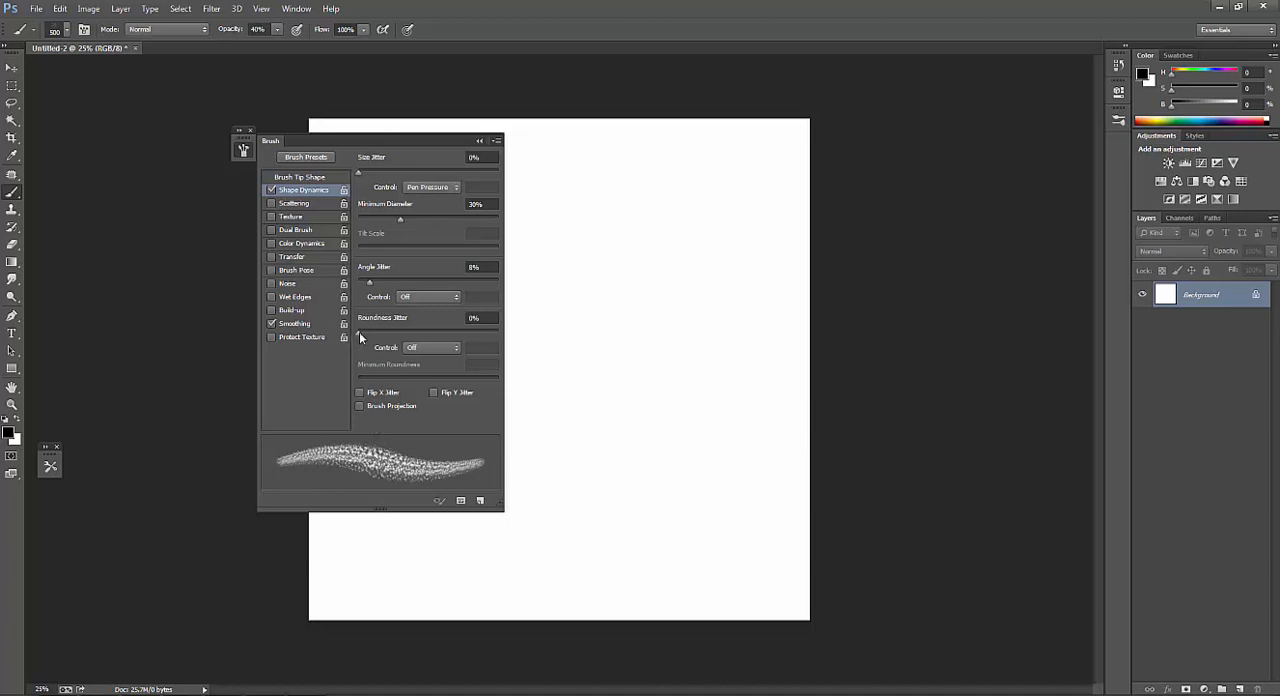
left_click_drag(360, 334, 364, 336)
Turn on Scattering for the dot brush and set Scatter to 100%.
left_click(296, 203)
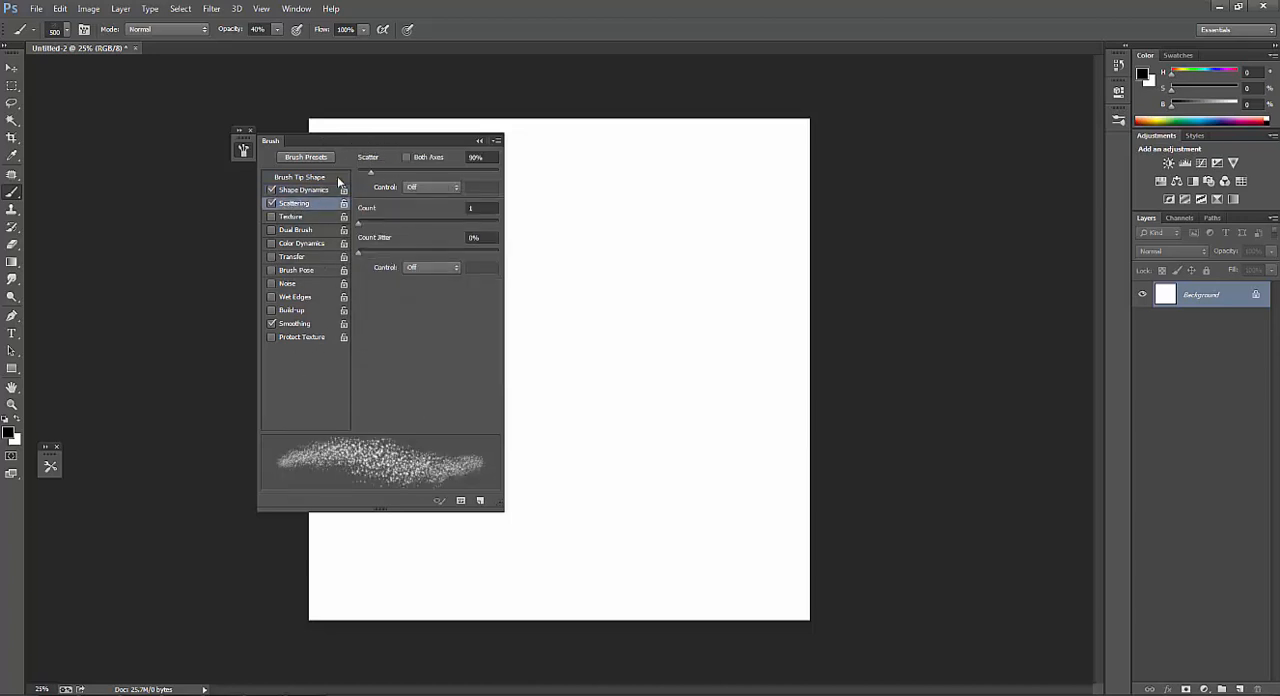
left_click_drag(370, 172, 372, 177)
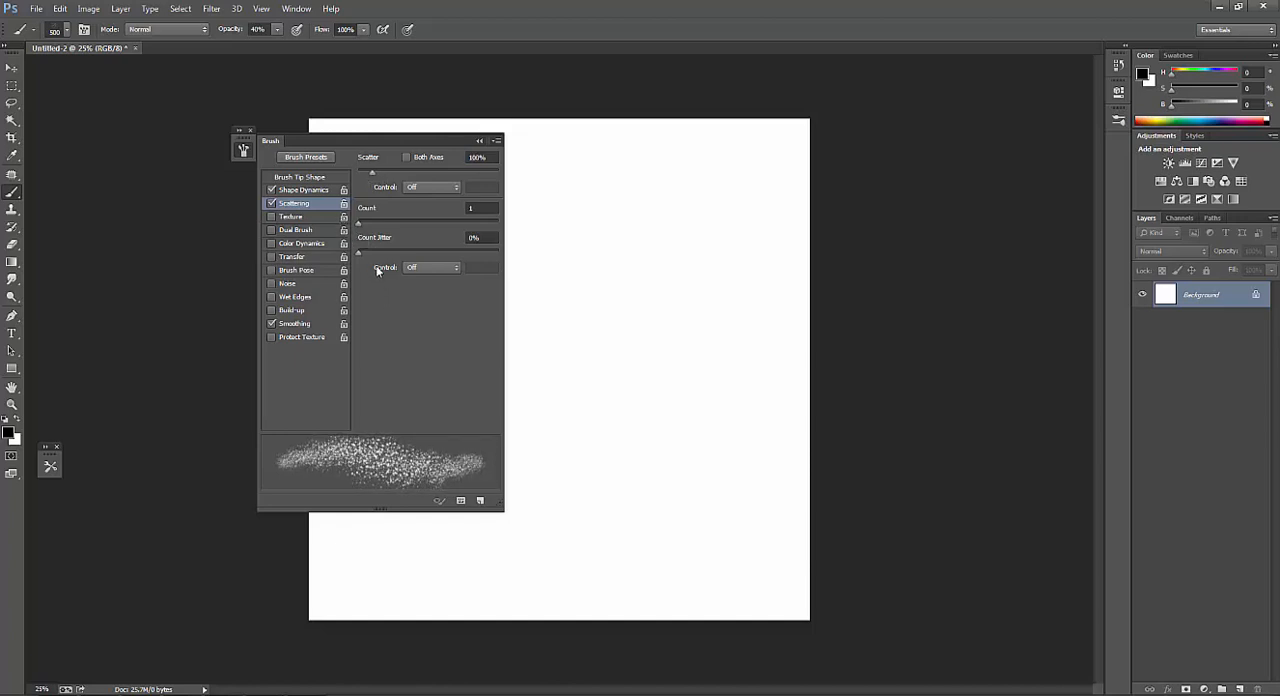
left_click_drag(371, 176, 373, 177)
Turn on Transfer with the opacity control set to Pen Pressure, and turn on Noise for the dot brush.
left_click(292, 257)
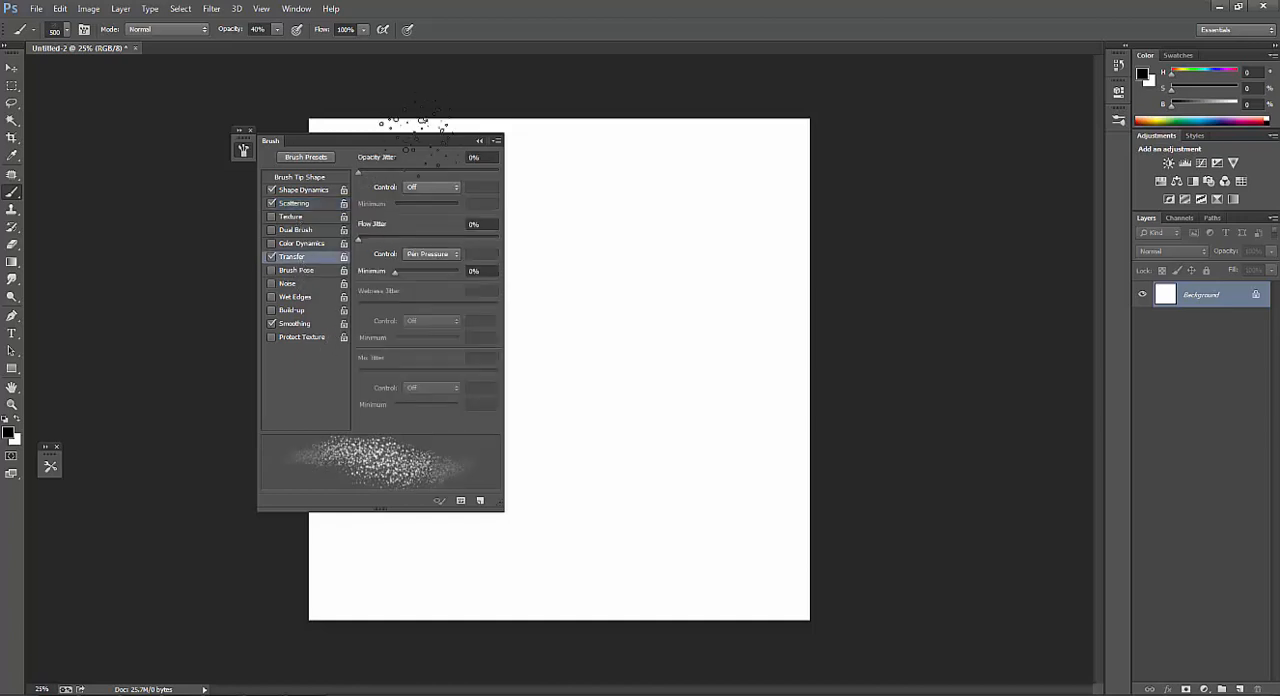
left_click(425, 220)
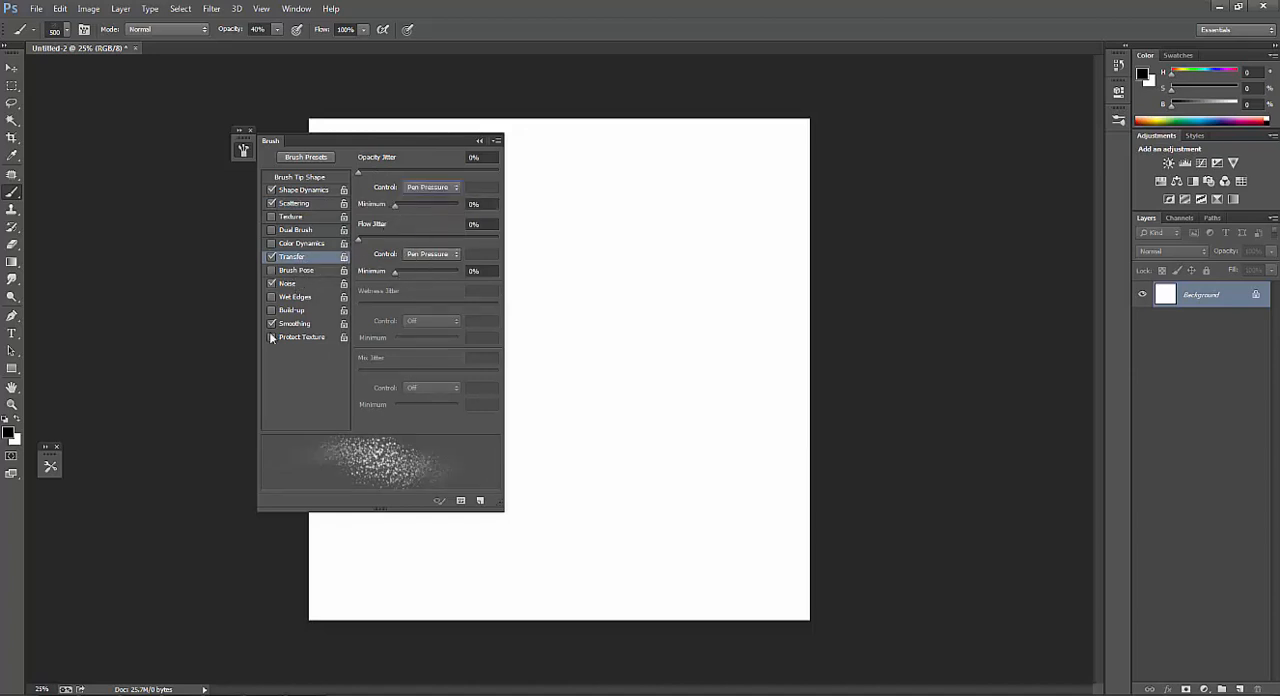
left_click(243, 150)
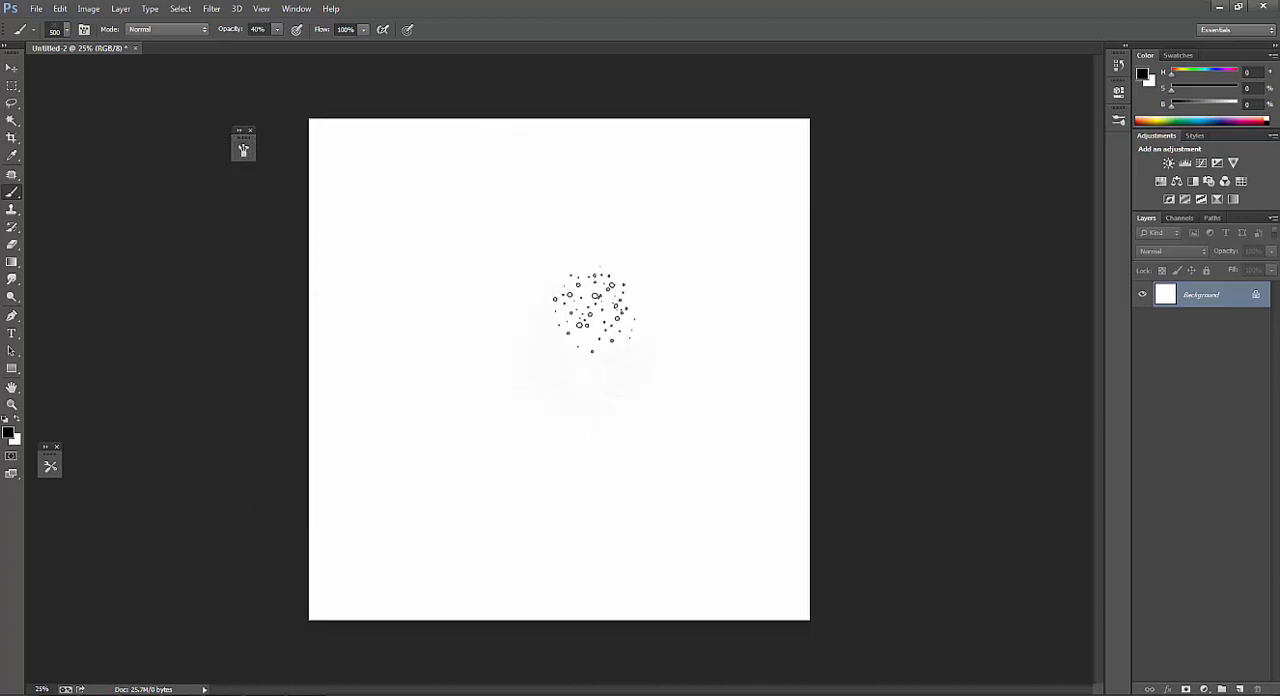
Set the brush opacity to 100% and paint test strokes of the dot texture around the canvas centre.
key("0")
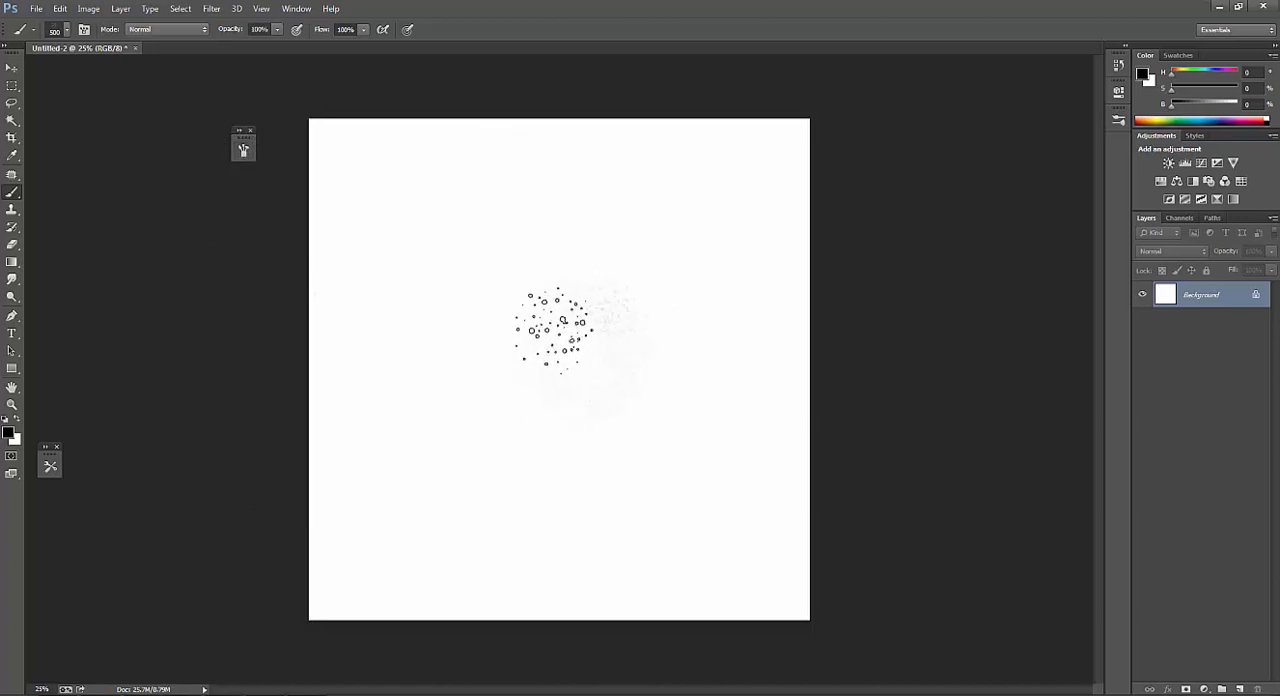
mouse_move(549, 329)
left_mouse_down()
mouse_move(566, 382)
mouse_move(539, 300)
mouse_move(549, 345)
mouse_move(492, 320)
mouse_move(529, 350)
mouse_move(489, 275)
mouse_move(549, 298)
mouse_move(539, 380)
mouse_move(534, 300)
mouse_move(514, 398)
mouse_move(512, 295)
mouse_move(436, 322)
mouse_move(609, 385)
mouse_move(491, 410)
mouse_move(562, 410)
mouse_move(529, 262)
mouse_move(447, 282)
mouse_move(432, 345)
mouse_move(537, 470)
mouse_move(597, 285)
mouse_move(514, 410)
mouse_move(534, 450)
mouse_move(449, 340)
mouse_move(459, 348)
mouse_move(492, 312)
mouse_move(489, 335)
mouse_move(439, 325)
mouse_move(479, 273)
mouse_move(534, 440)
mouse_move(456, 340)
mouse_move(605, 330)
left_mouse_up()
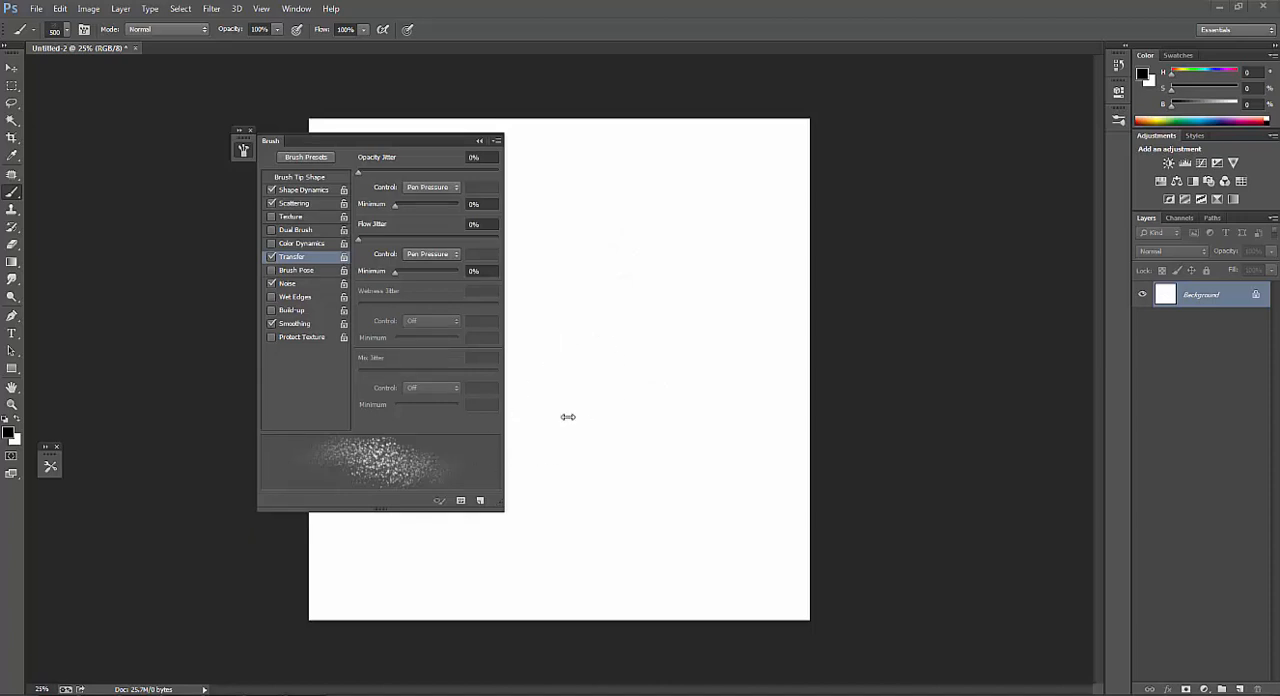
left_click(622, 414)
Save the configured dot brush as a preset named "texture brush" with its size captured, and undo the test strokes.
left_click(480, 500)
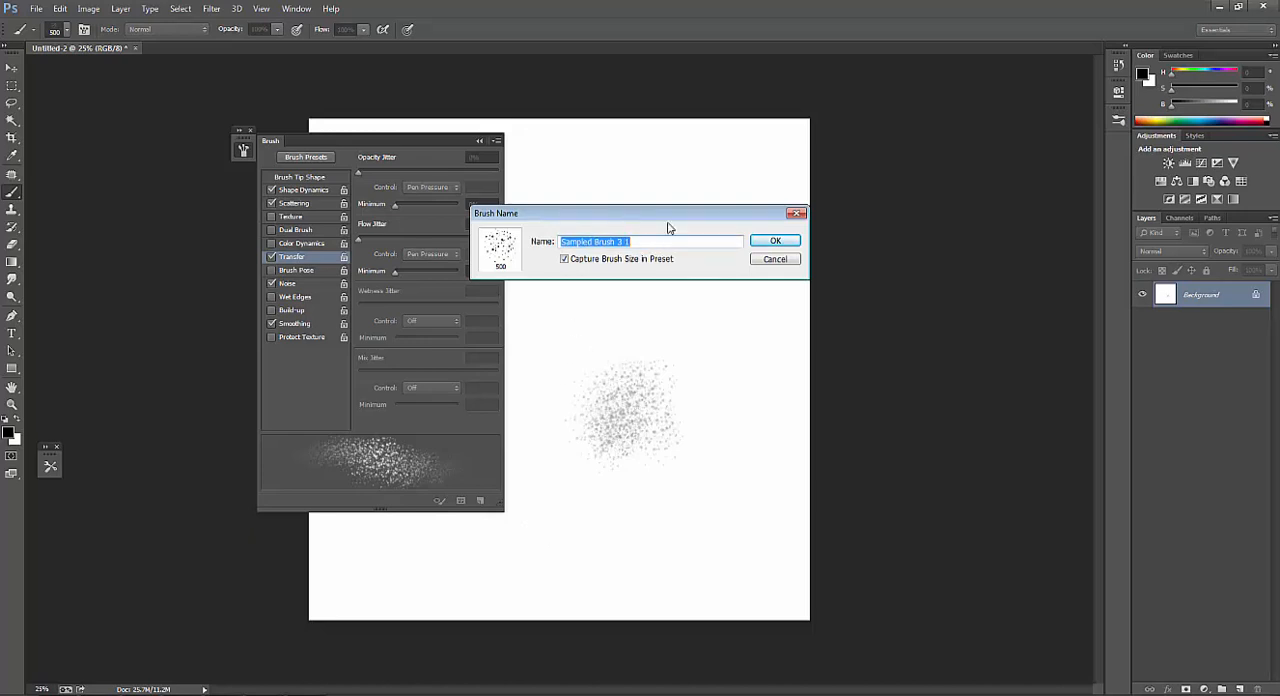
type("texture brush")
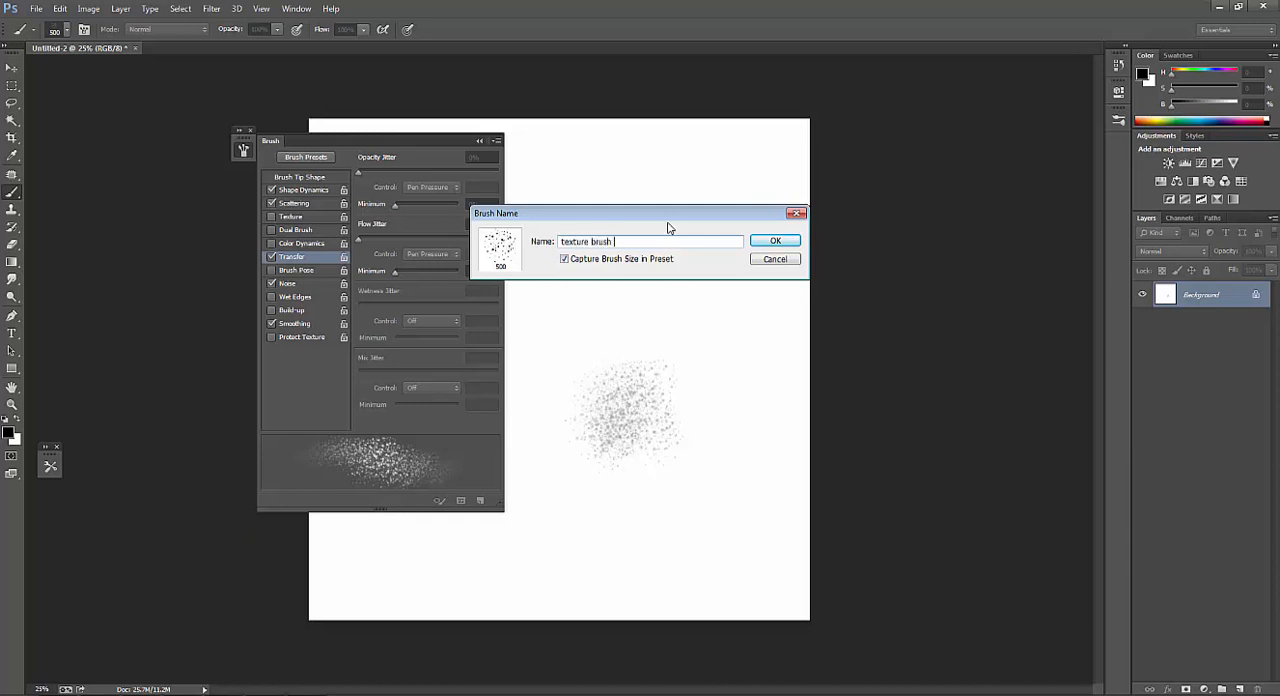
left_click(775, 242)
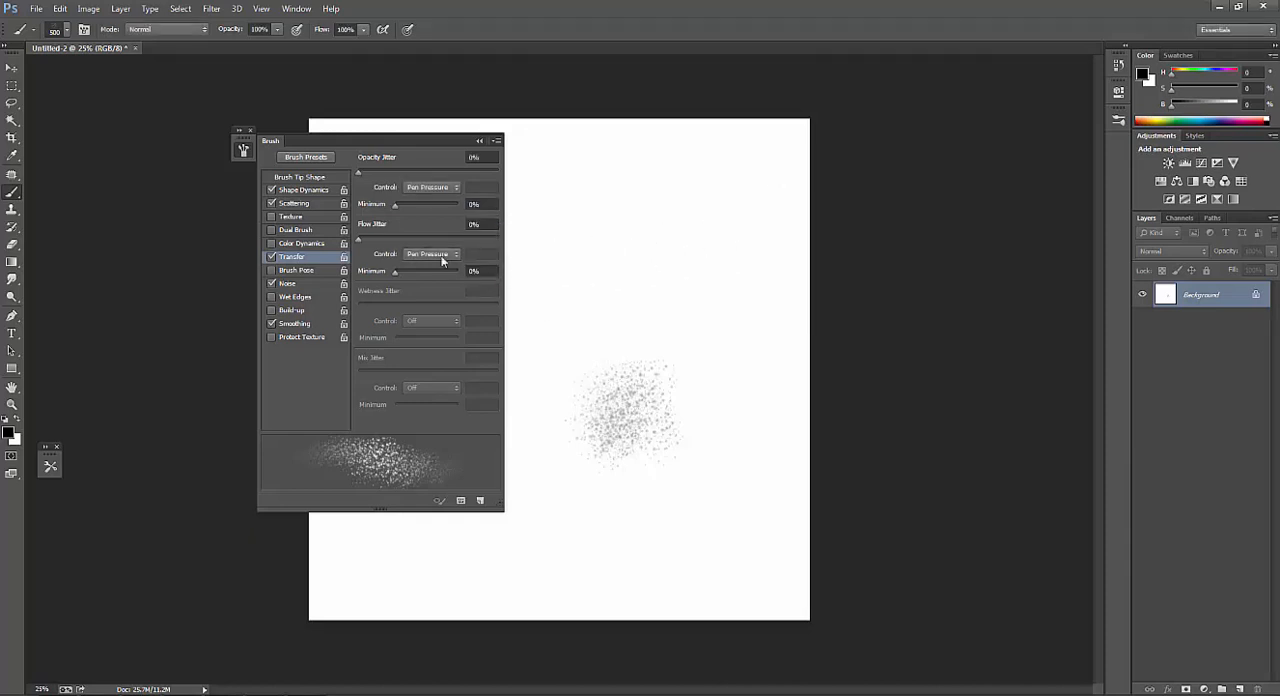
left_click(241, 152)
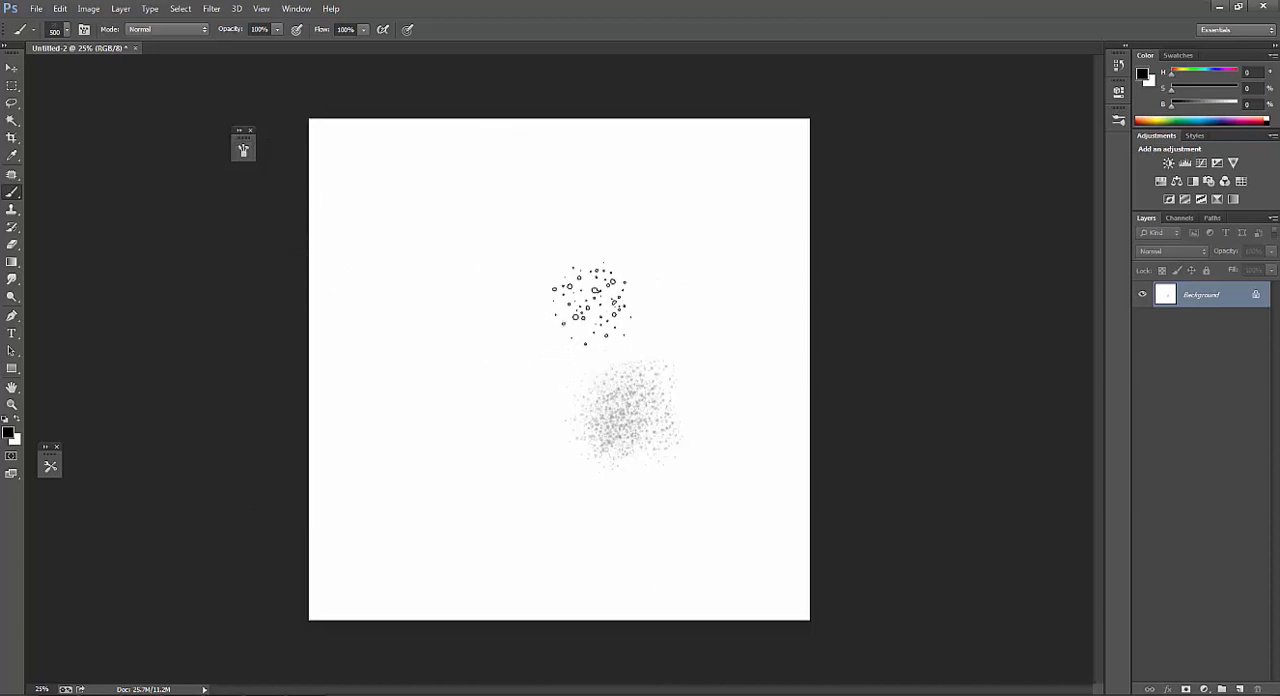
key("ctrl+z")
key("m")
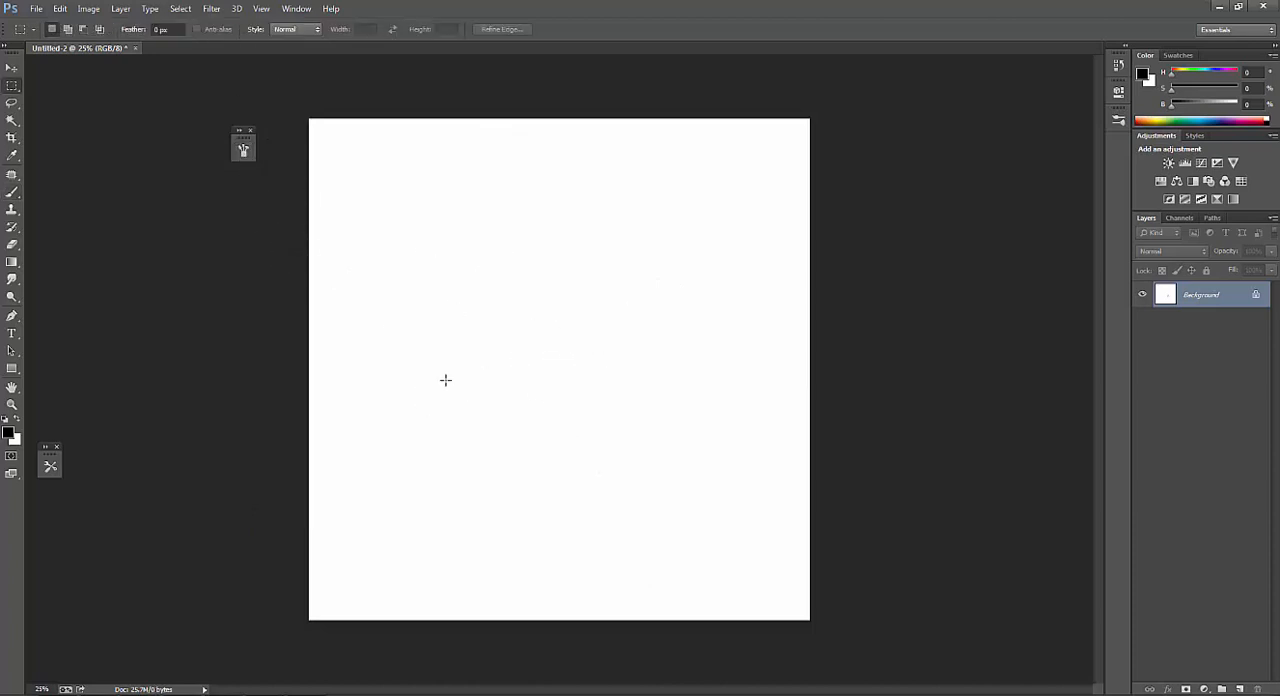
right_click(497, 323)
left_click(747, 295)
key("b")
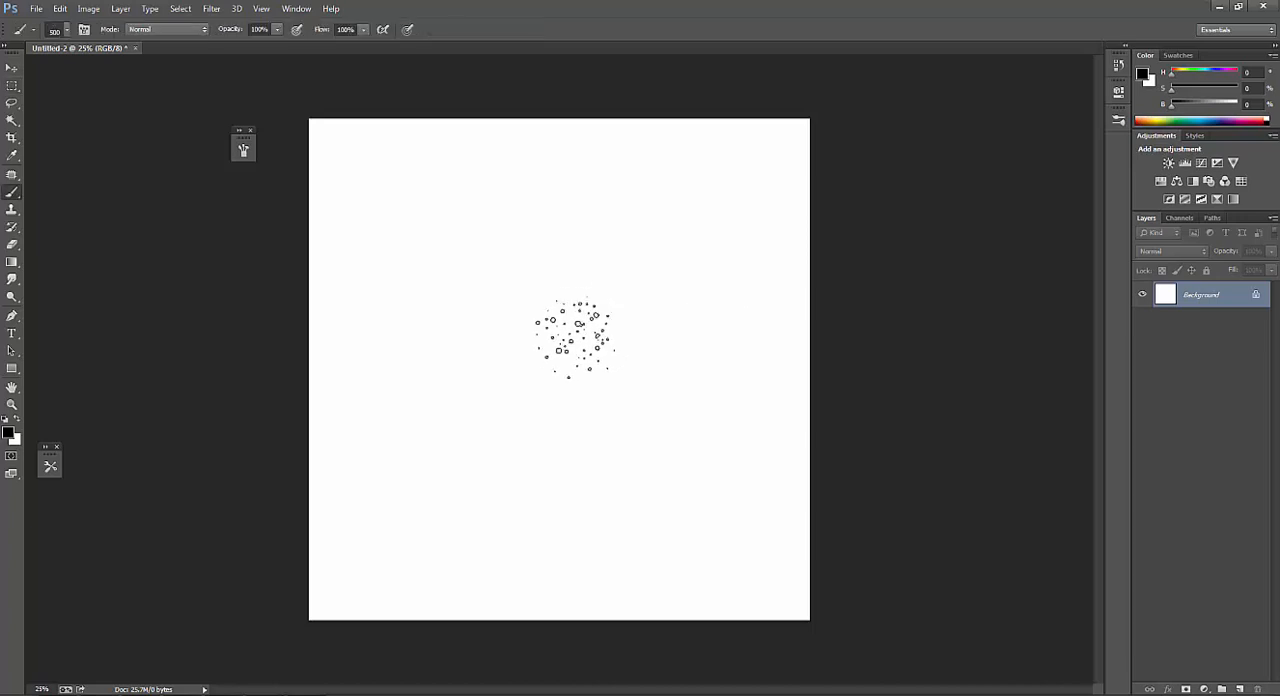
right_click(577, 321)
left_click(850, 290)
Draw a circular selection near the canvas centre with the Elliptical Marquee and add a new layer.
key("m")
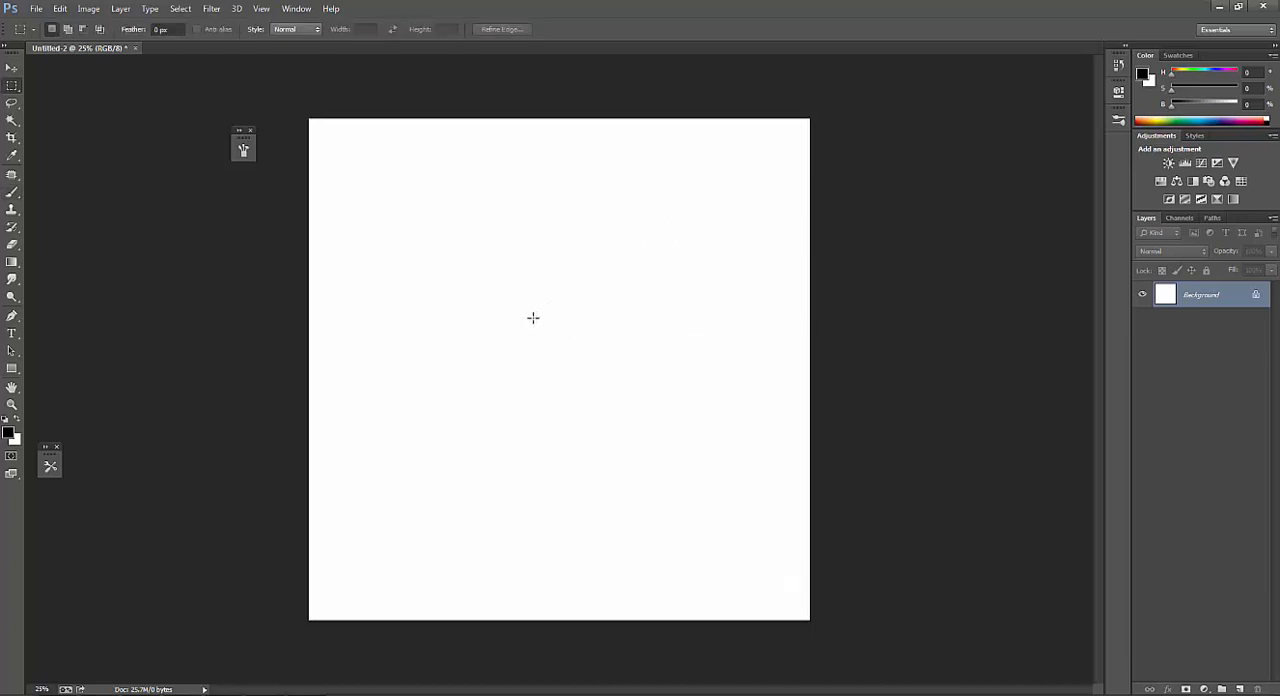
key("shift+m")
mouse_move(474, 307)
left_mouse_down()
mouse_move(623, 465)
mouse_move(609, 428)
mouse_move(652, 463)
left_mouse_up()
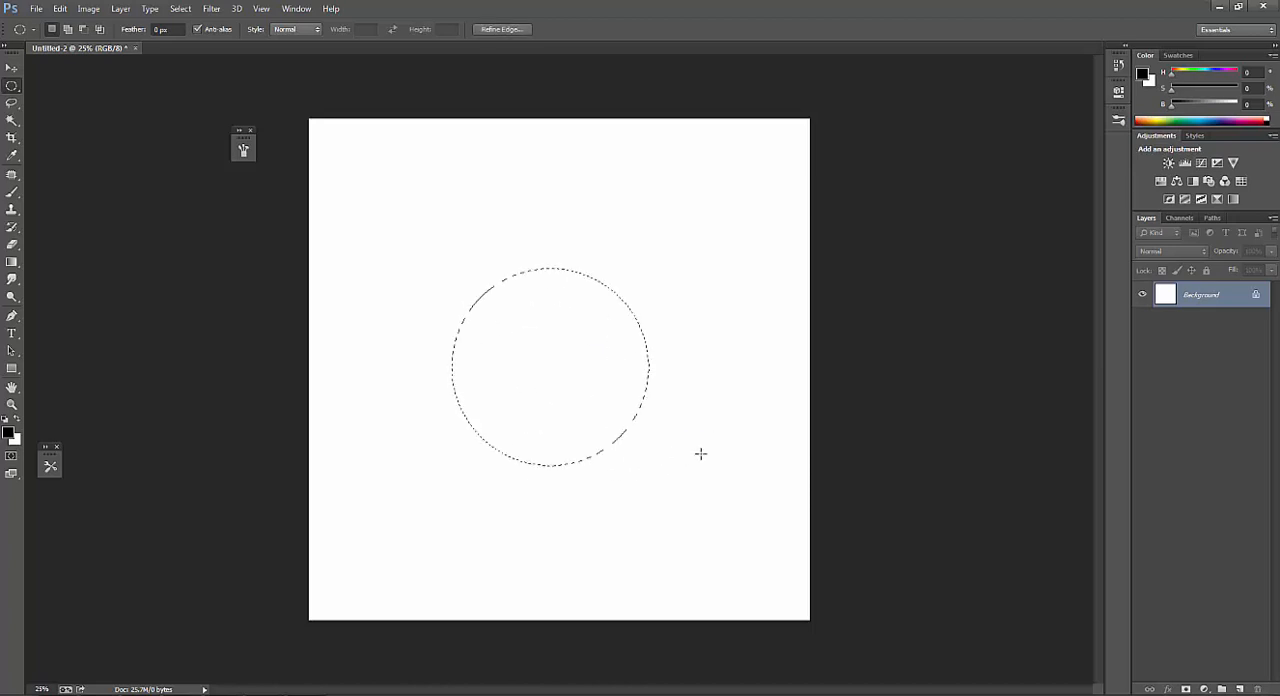
left_click(1239, 689)
Choose the soft round brush, enlarge it to 1200 px and fill the circular selection with soft dark shading.
key("b")
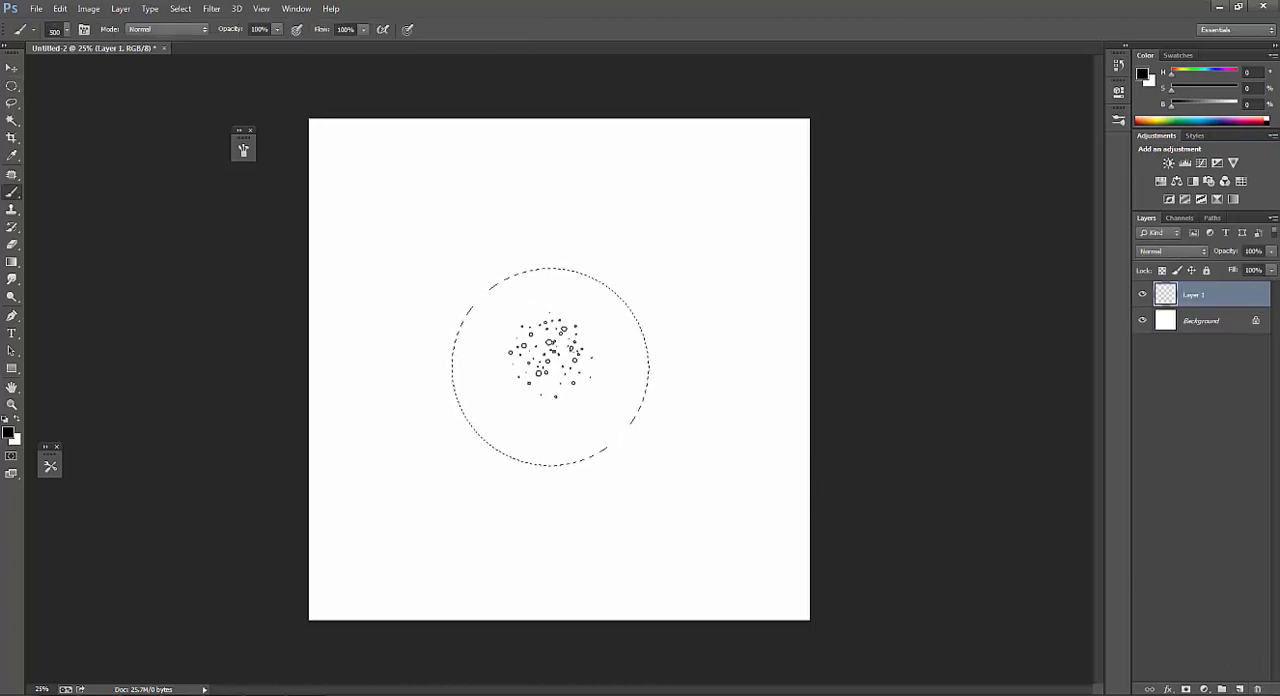
right_click(551, 352)
double_click(659, 446)
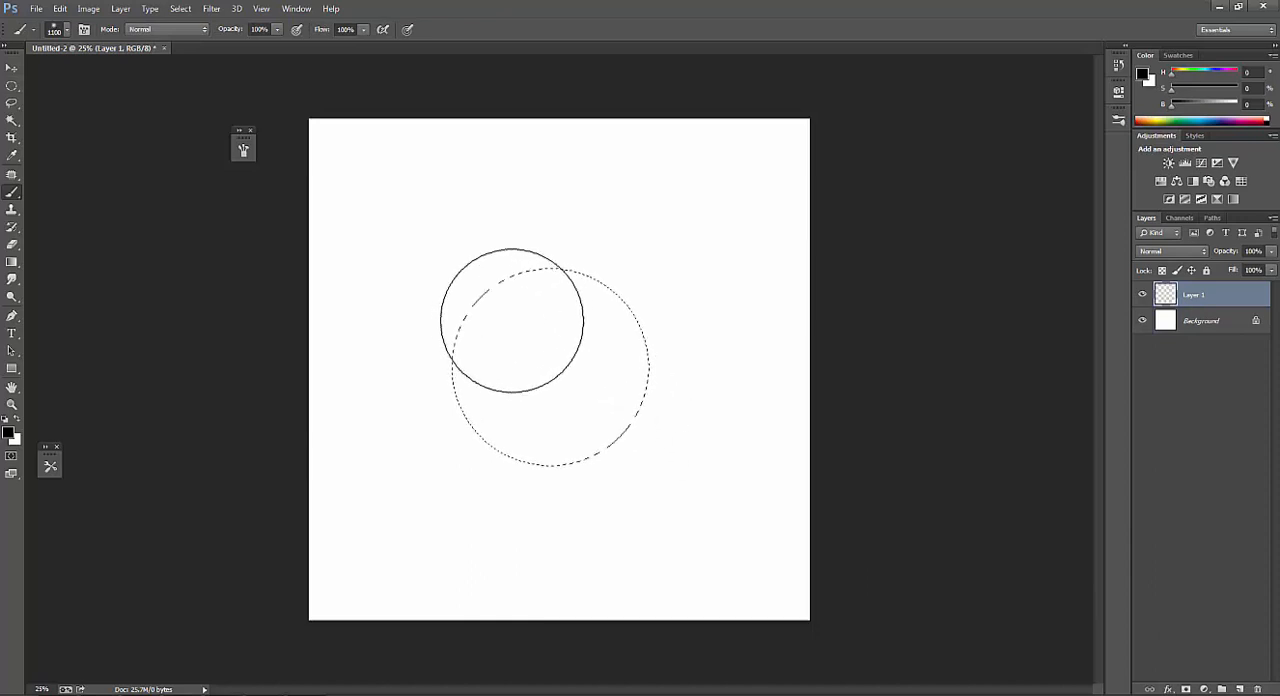
key("bracketright")
mouse_move(476, 358)
left_mouse_down()
mouse_move(606, 260)
mouse_move(622, 272)
left_mouse_up()
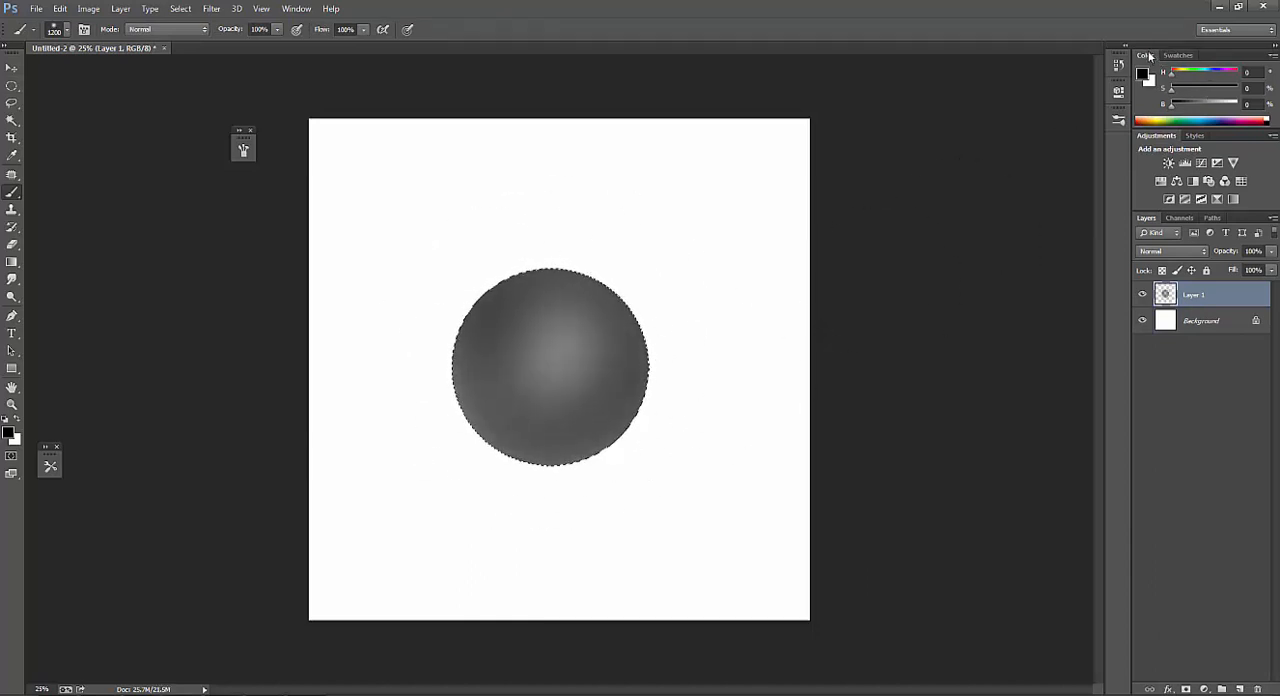
Detach the Color panel, widen it over the canvas and set the foreground brightness to 17%.
left_click_drag(1145, 55, 356, 102)
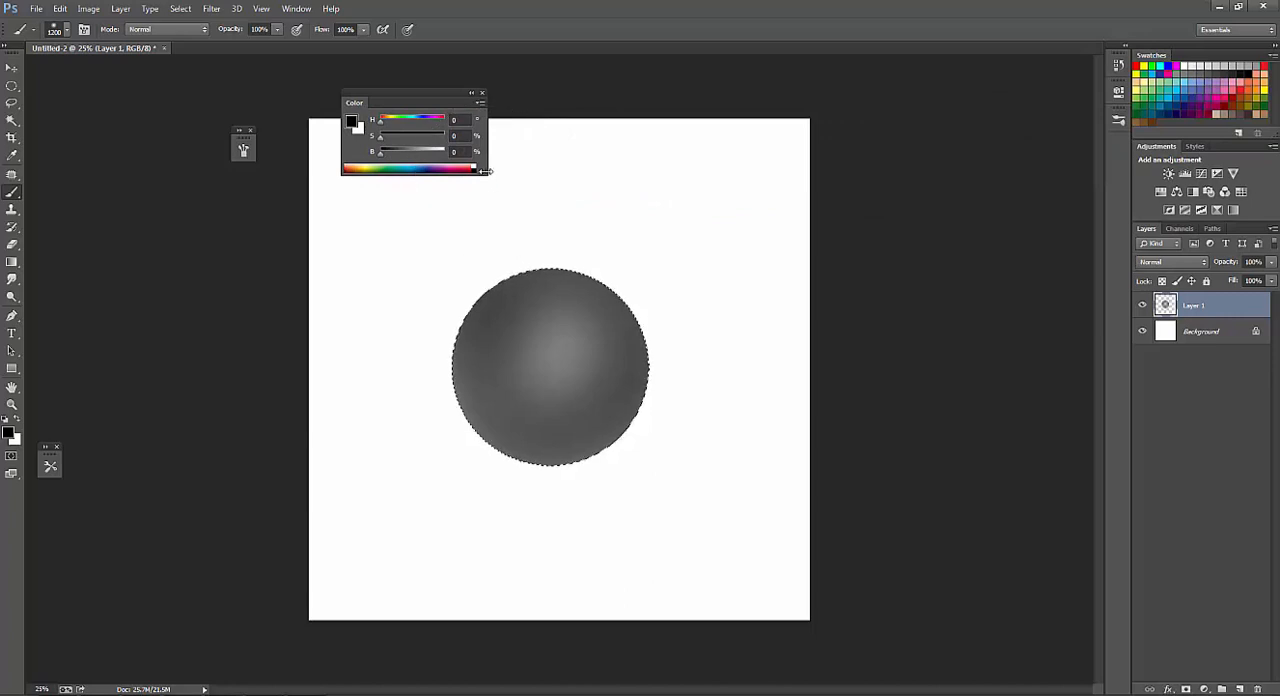
left_click_drag(491, 172, 660, 172)
left_click(423, 153)
Shade the sphere's lower-right side darker with a smaller soft brush, sampling gray from the sphere.
key("bracketleft")
key("bracketleft")
key("bracketleft")
key("bracketleft")
key("bracketleft")
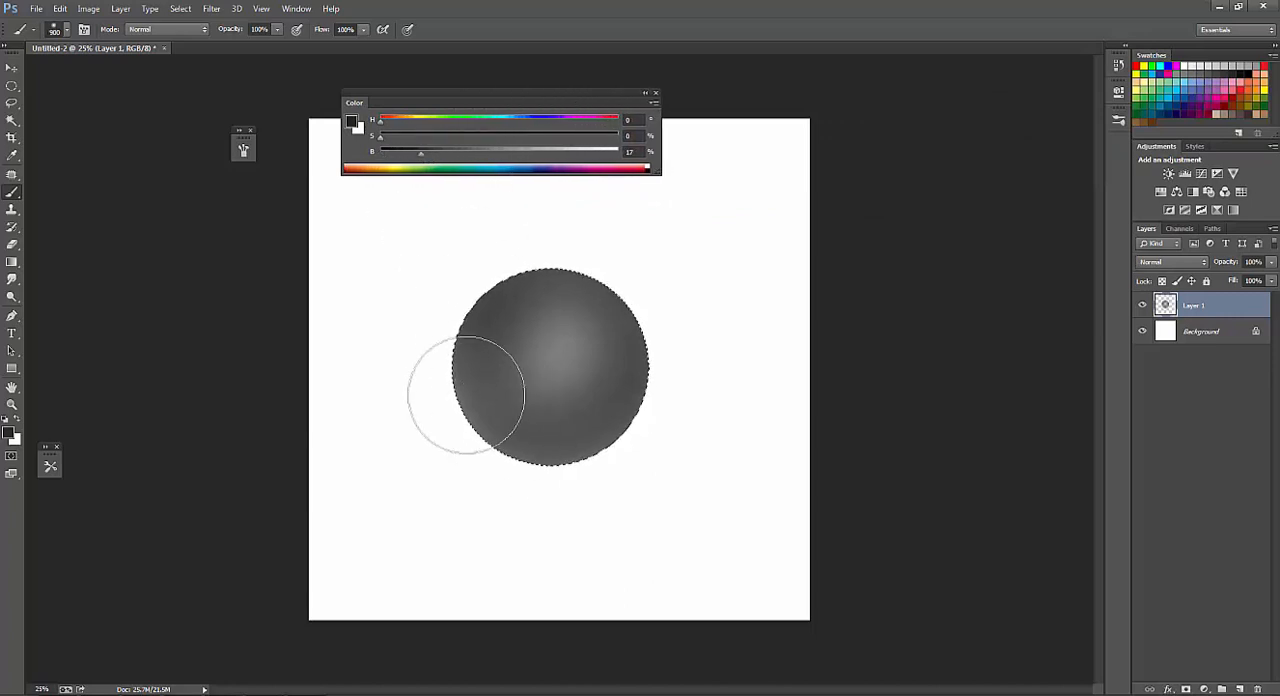
key("bracketleft")
left_click(550, 317, "alt")
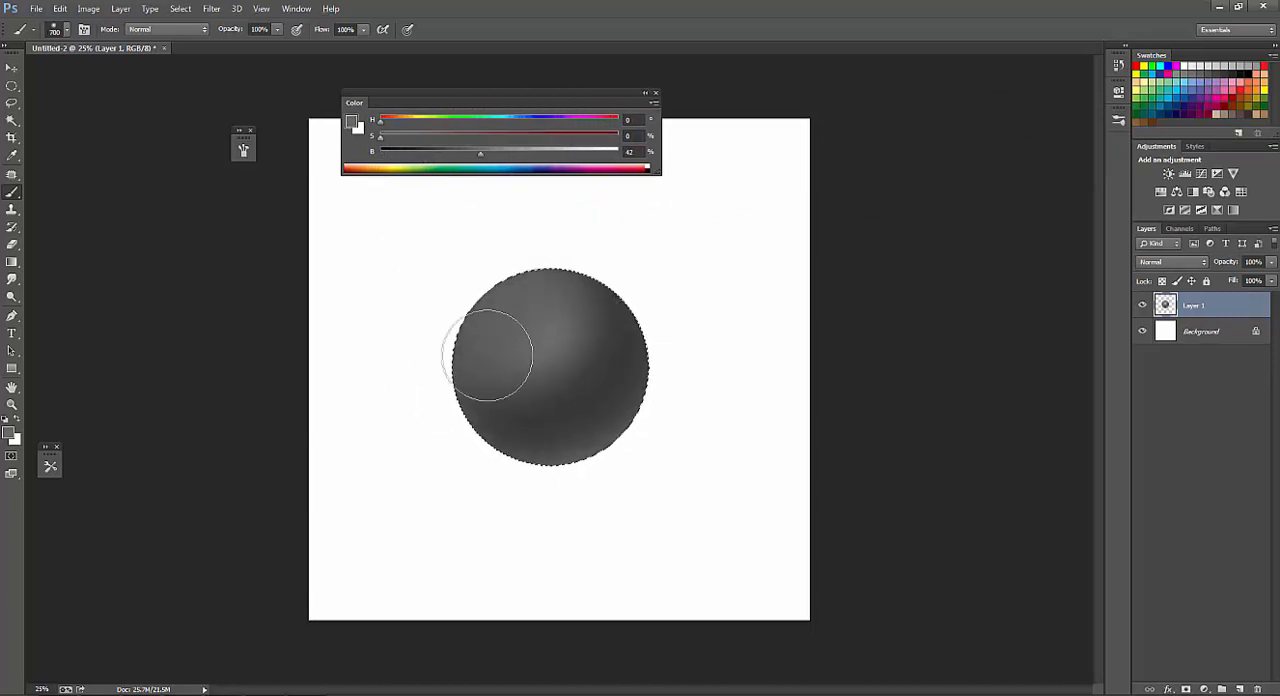
Adjust the brush size, sample grays from the sphere and blend shading along its left side.
key("bracketleft")
key("bracketleft")
key("bracketleft")
key("bracketleft")
key("bracketleft")
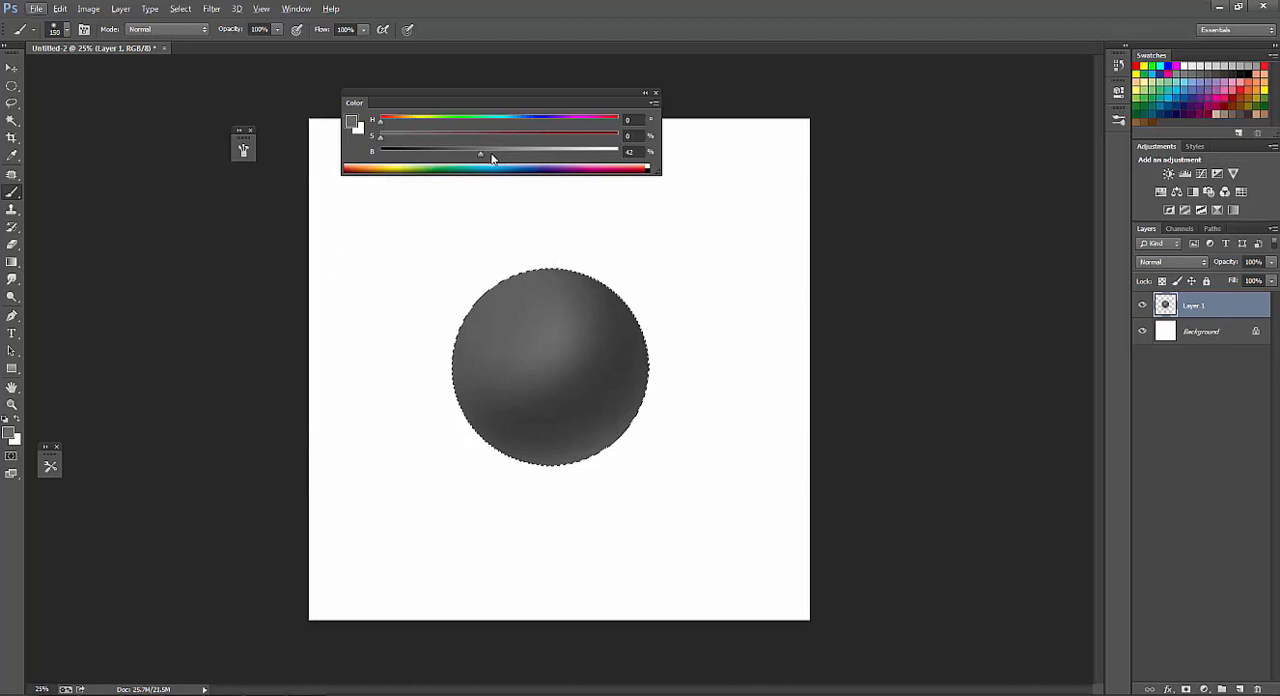
left_click(509, 152)
key("bracketright")
left_click(452, 365, "alt")
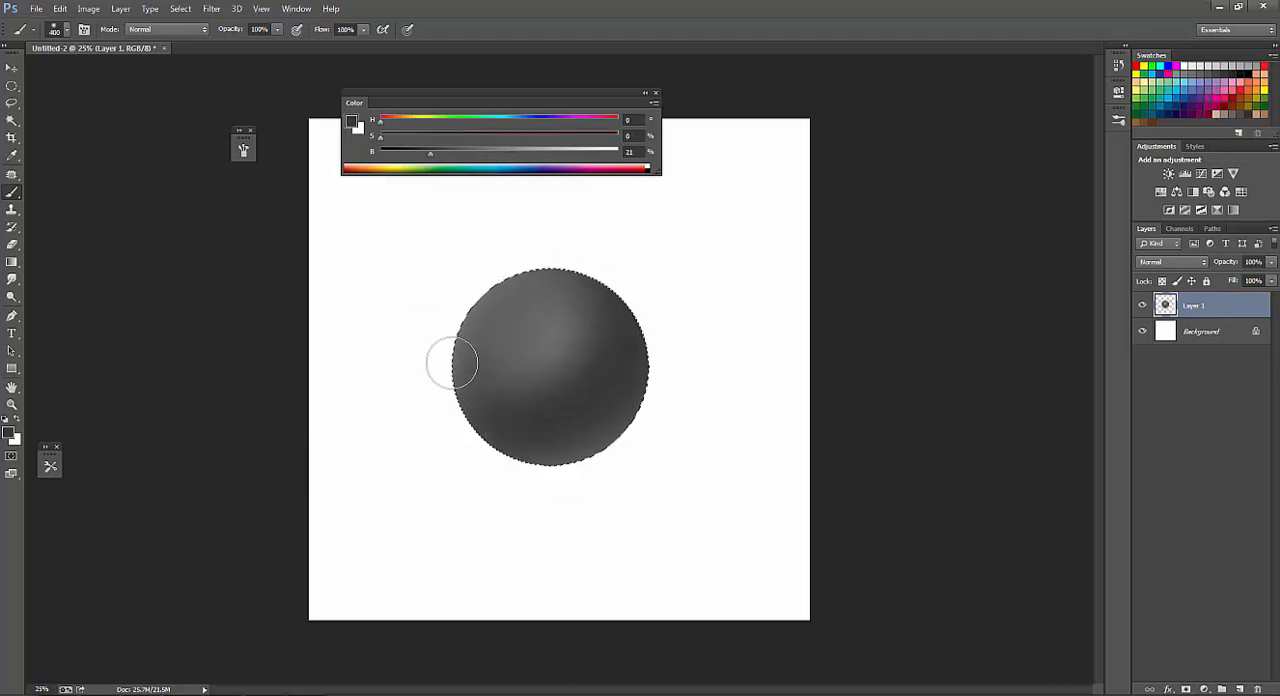
left_click(533, 342, "alt")
mouse_move(494, 291)
left_mouse_down()
mouse_move(609, 329)
mouse_move(490, 396)
left_mouse_up()
Paint the sphere's upper area with a 500 px brush at 25% brightness, and set the brightness to 19%.
left_click(440, 152)
key("bracketleft")
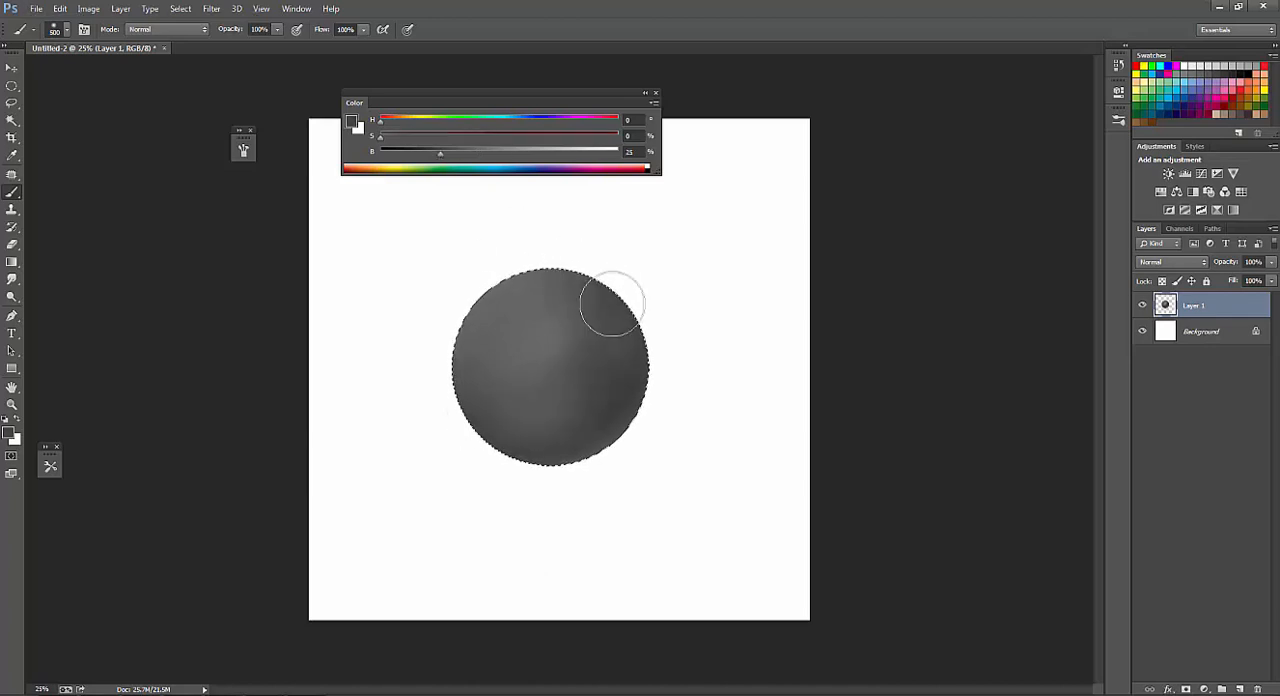
left_click_drag(612, 304, 494, 298)
left_click_drag(437, 157, 411, 155)
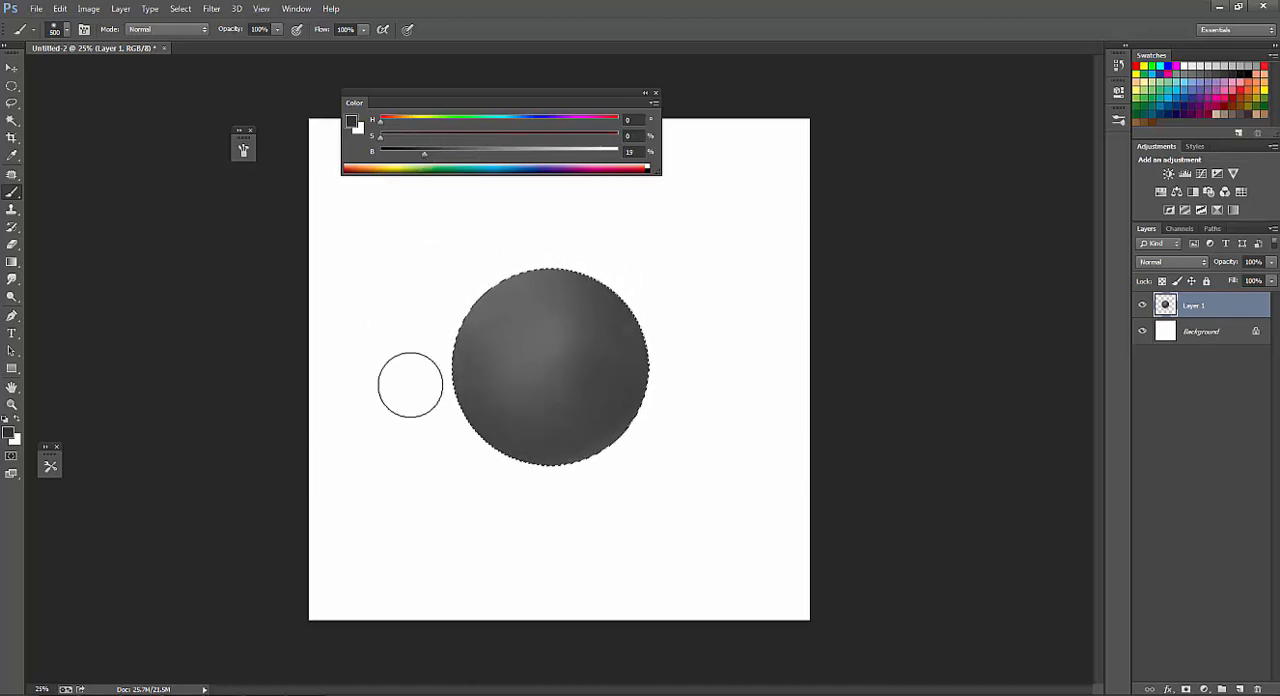
Turn on Noise for the soft round brush.
key("F5")
left_click(272, 284)
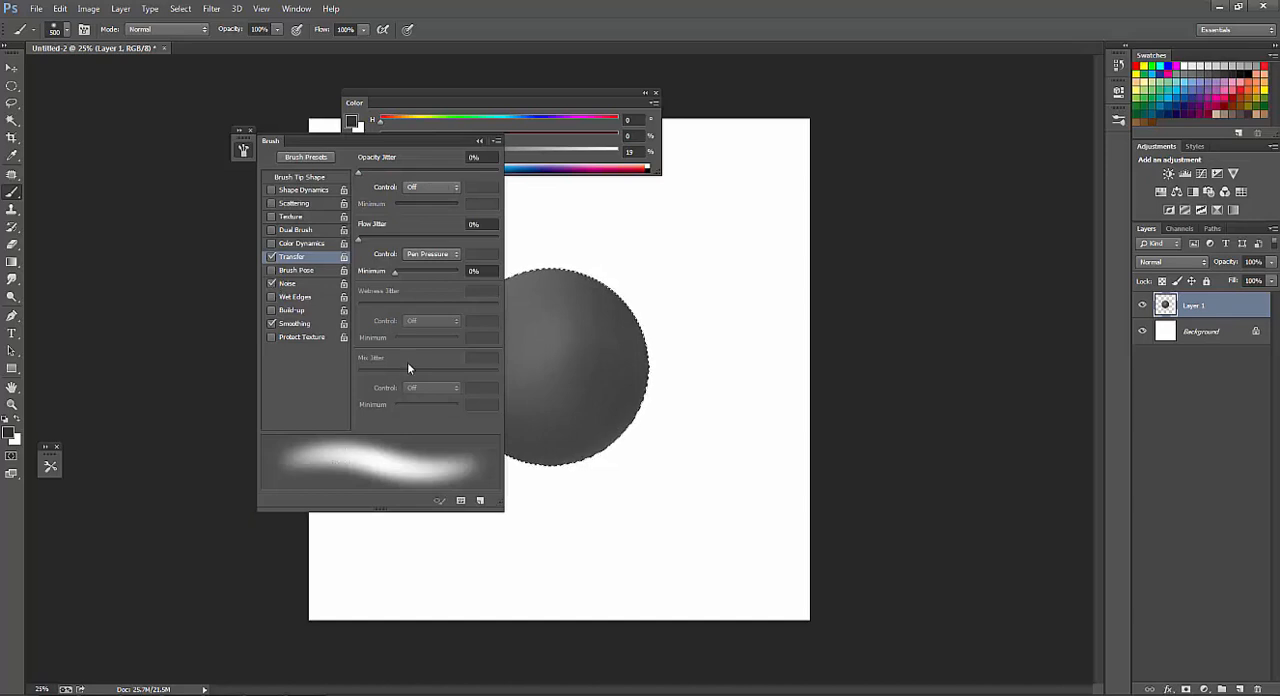
key("F5")
Sample grays from the sphere, lighten its upper-left area with a 400 px brush and darken the paint color.
left_click(539, 312, "alt")
key("bracketleft")
left_click(593, 361, "alt")
key("bracketright")
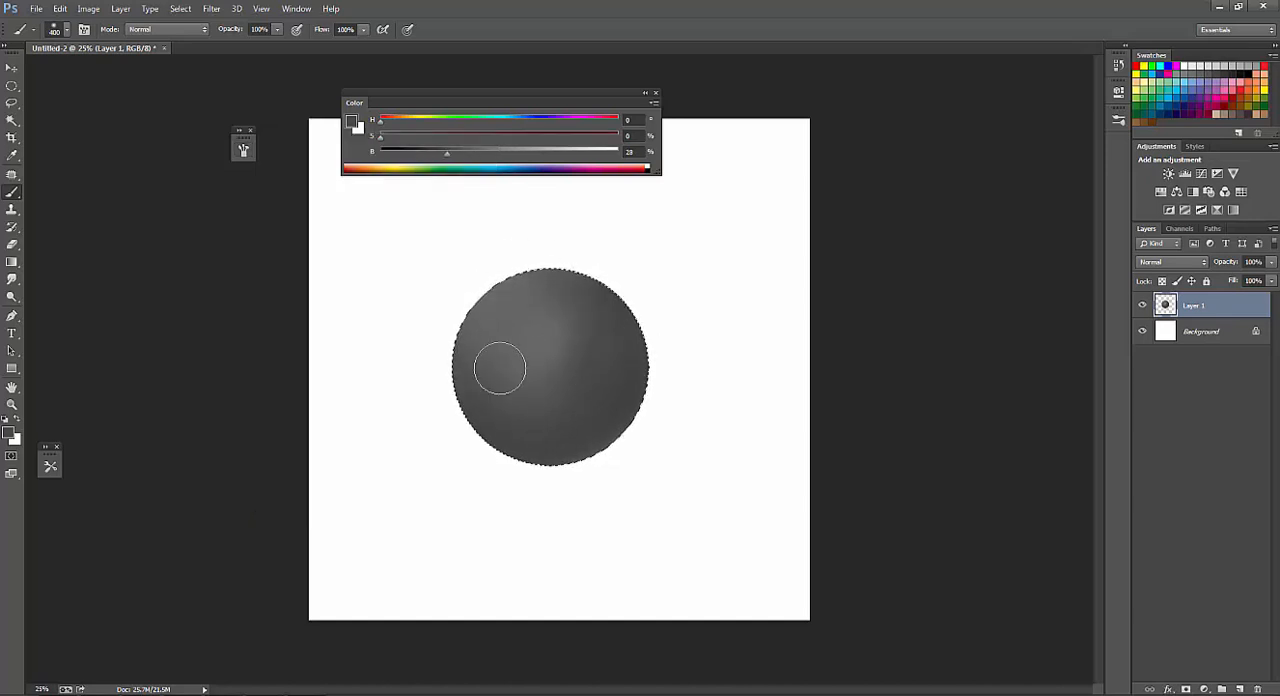
left_click_drag(435, 157, 423, 155)
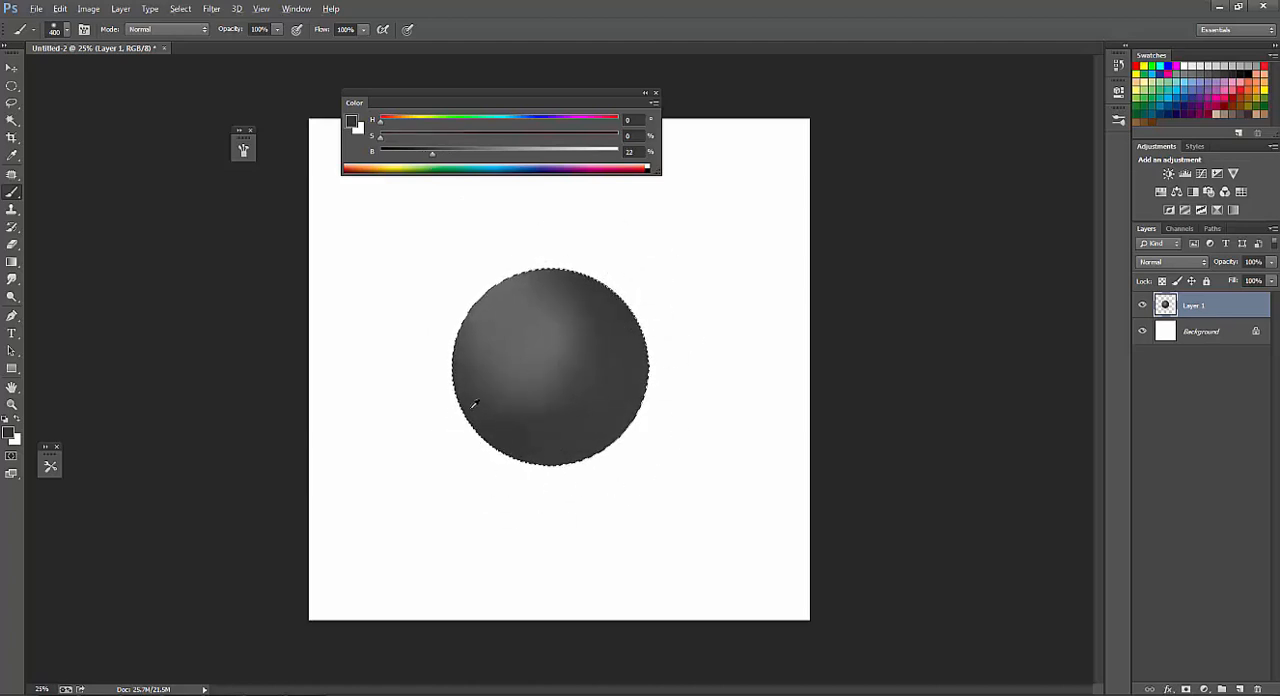
Blend the sphere's highlight into the shadow side with sampled grays, finishing with a 500 px brush at 23% brightness.
left_click_drag(599, 276, 563, 338)
left_click(530, 328, "alt")
key("[")
mouse_move(511, 287)
left_mouse_down()
mouse_move(482, 309)
mouse_move(508, 322)
mouse_move(526, 300)
mouse_move(552, 343)
mouse_move(513, 377)
mouse_move(587, 337)
mouse_move(581, 302)
mouse_move(538, 409)
mouse_move(469, 362)
left_mouse_up()
key("]")
left_click(588, 320, "alt")
key("]")
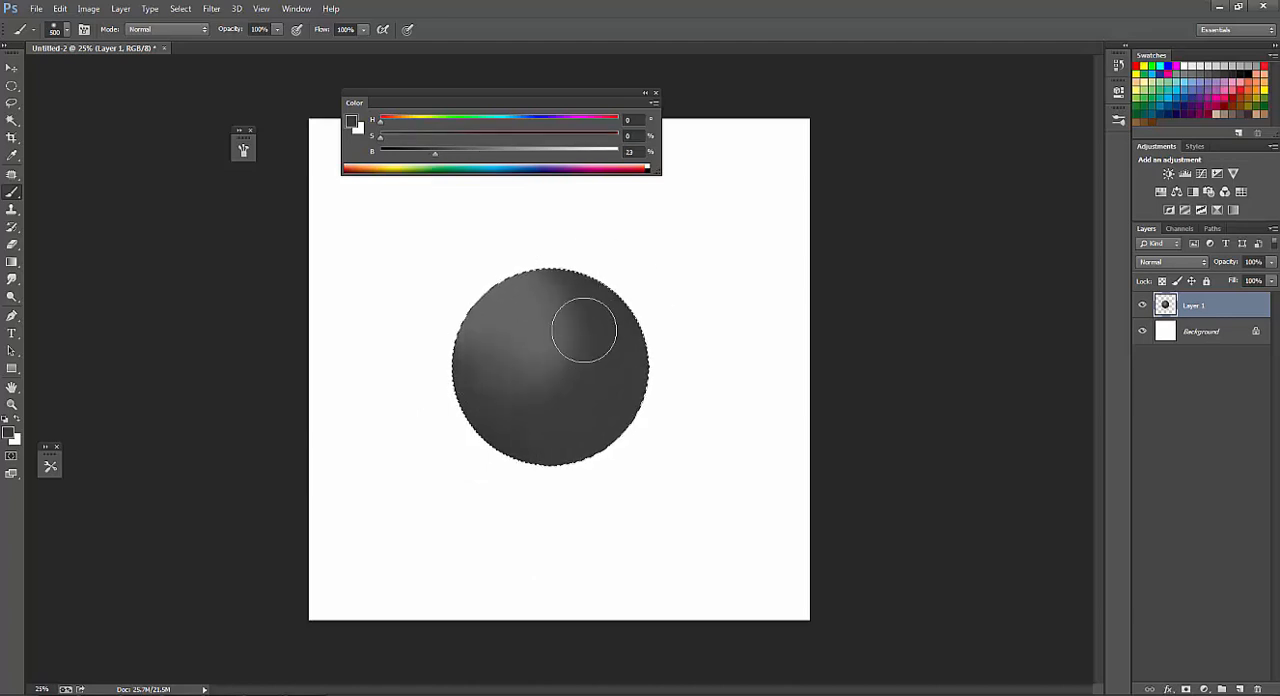
left_click_drag(584, 331, 555, 406)
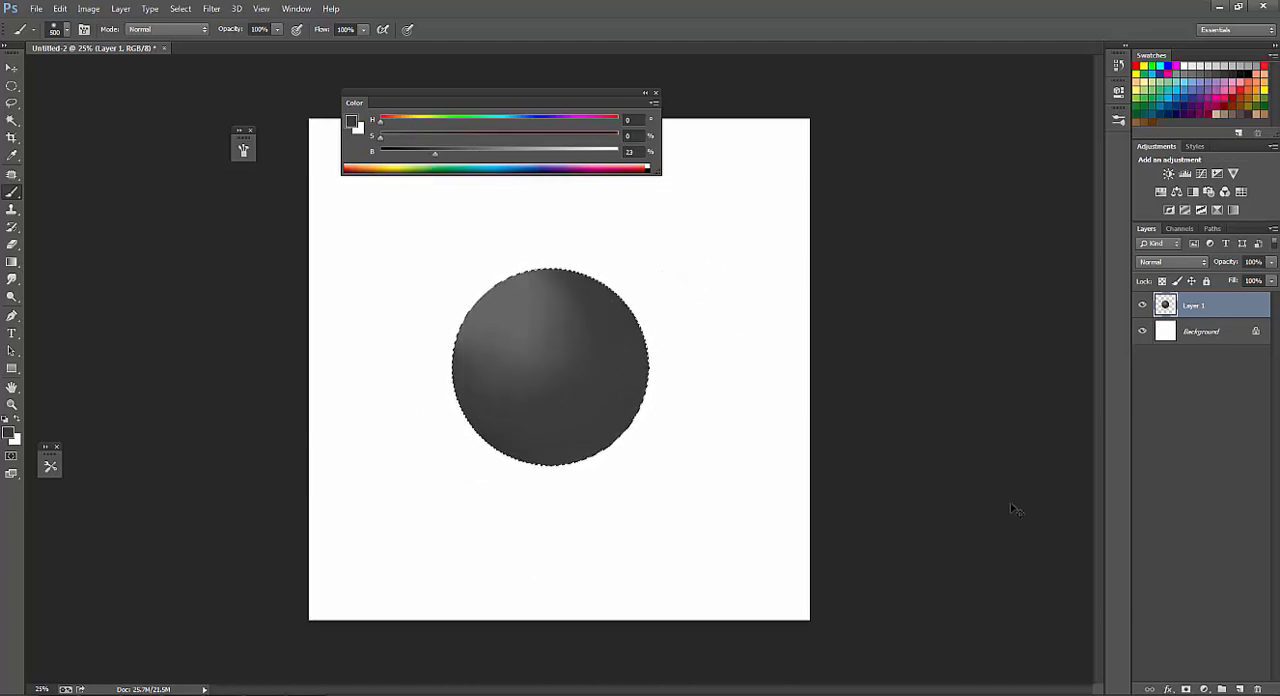
Clear the circular selection and add a new layer above the sphere.
key("ctrl+d")
left_click(1239, 689)
Choose a hard round brush, reduce it to 70 px and sketch small cone-shaped light marks at the sphere's upper left.
right_click(476, 378)
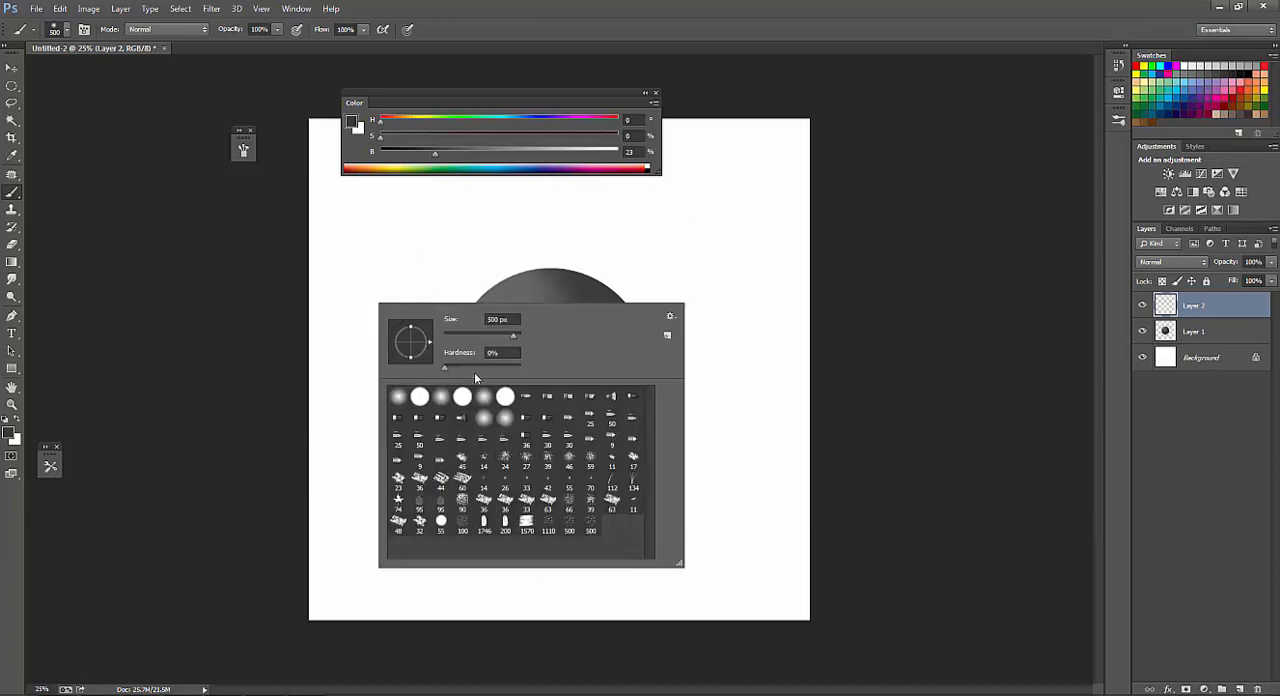
left_click(463, 398)
key("Return")
key("[")
key("[")
key("[")
key("[")
key("[")
key("[")
key("[")
key("[")
key("[")
key("[")
key("[")
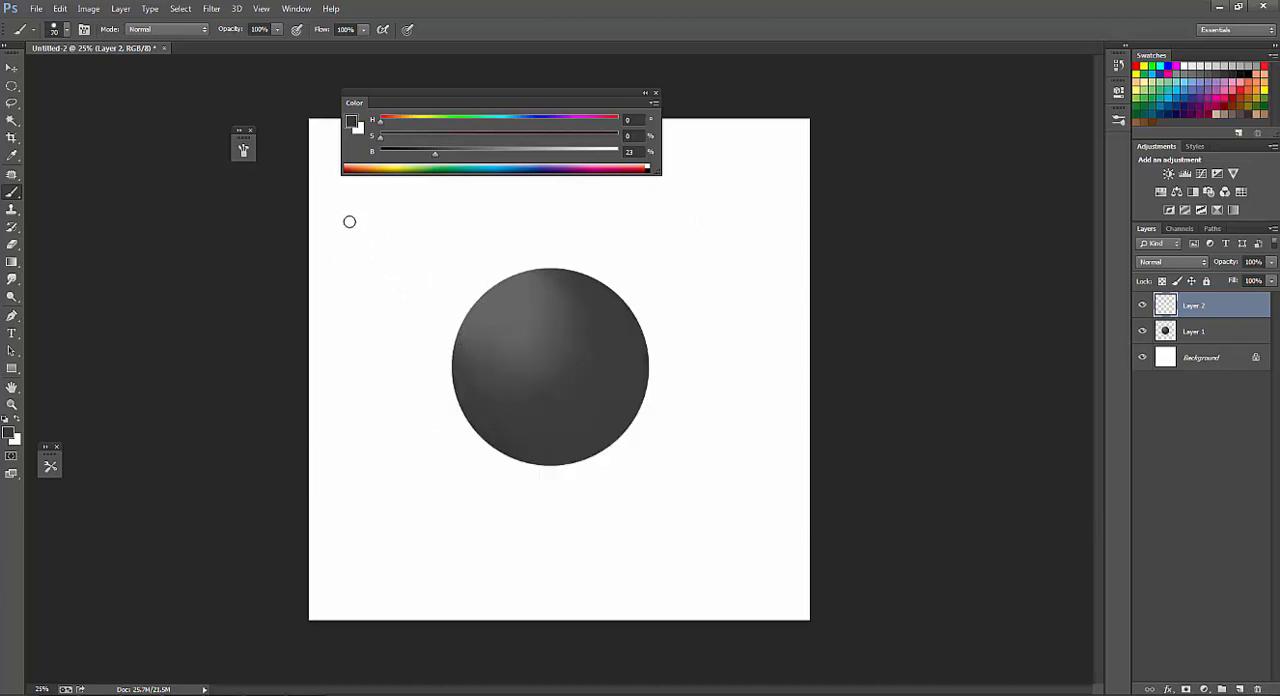
mouse_move(342, 210)
left_mouse_down()
mouse_move(389, 273)
mouse_move(398, 249)
mouse_move(400, 278)
mouse_move(390, 257)
mouse_move(365, 258)
mouse_move(340, 215)
mouse_move(335, 238)
mouse_move(325, 232)
left_mouse_up()
left_click_drag(401, 258, 381, 280)
Select Layer 1, lock its transparent pixels and choose a soft round brush at 100 px.
left_click(1206, 330)
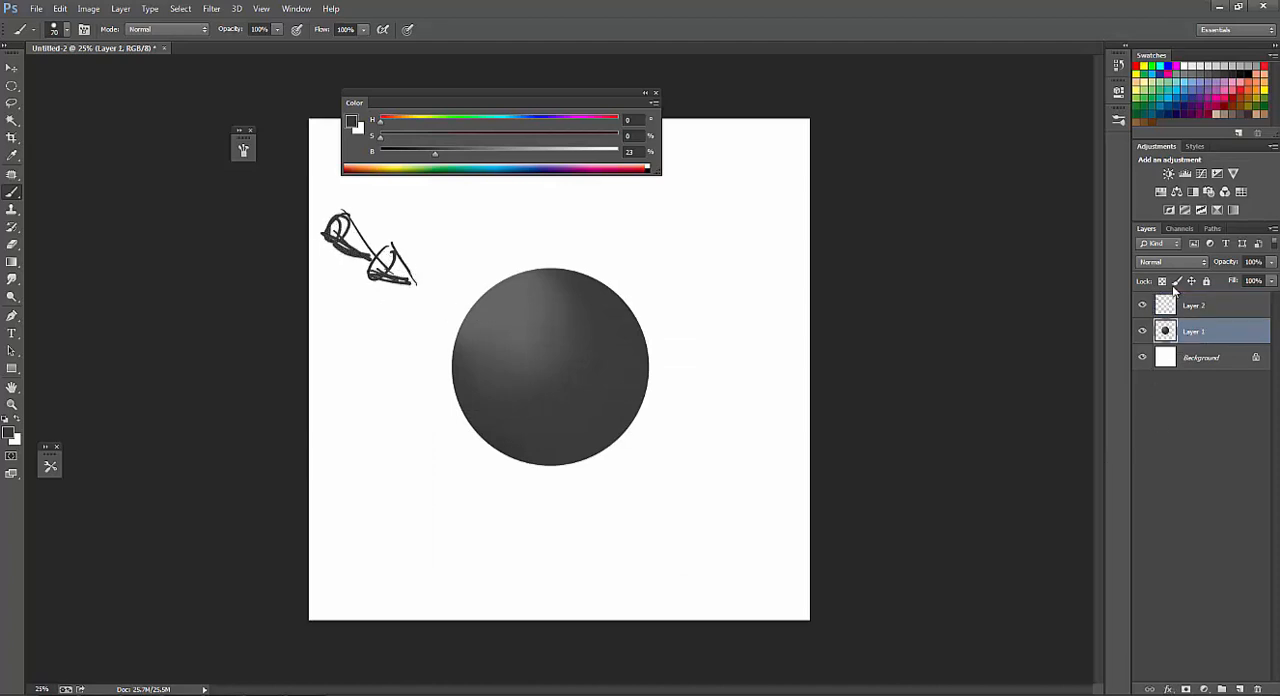
right_click(516, 315)
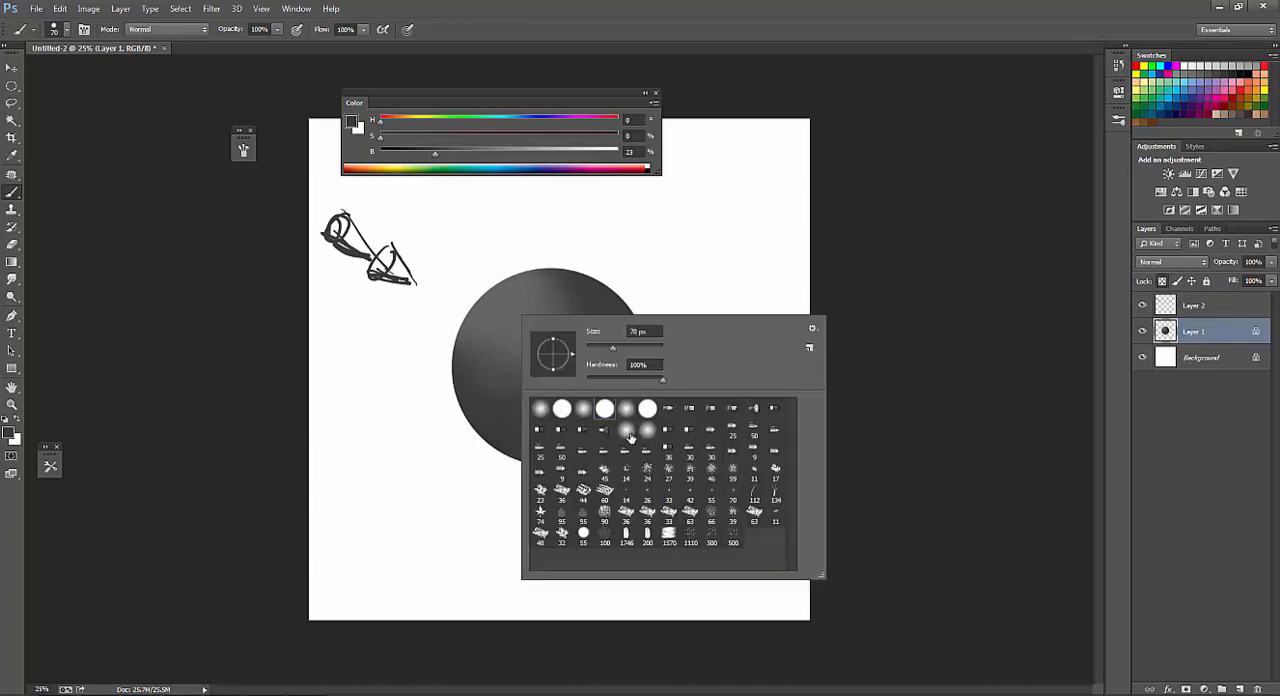
double_click(629, 411)
key("bracketright")
key("bracketright")
key("bracketright")
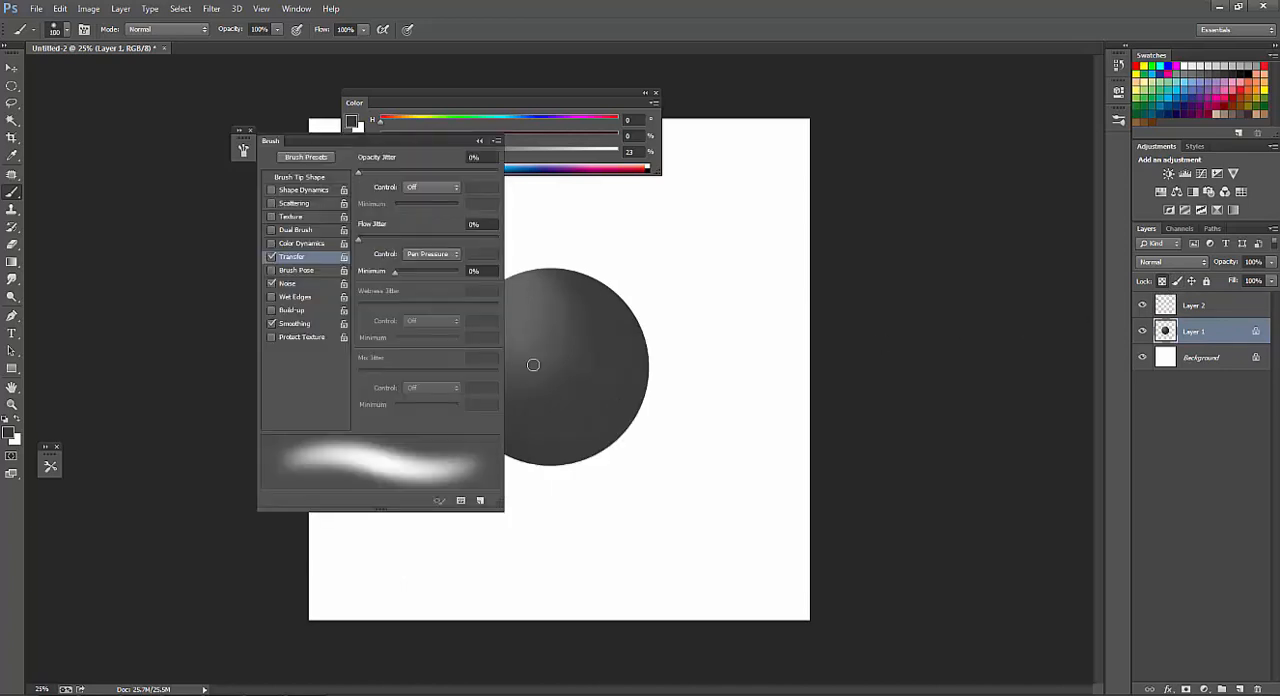
key("F5")
key("F5")
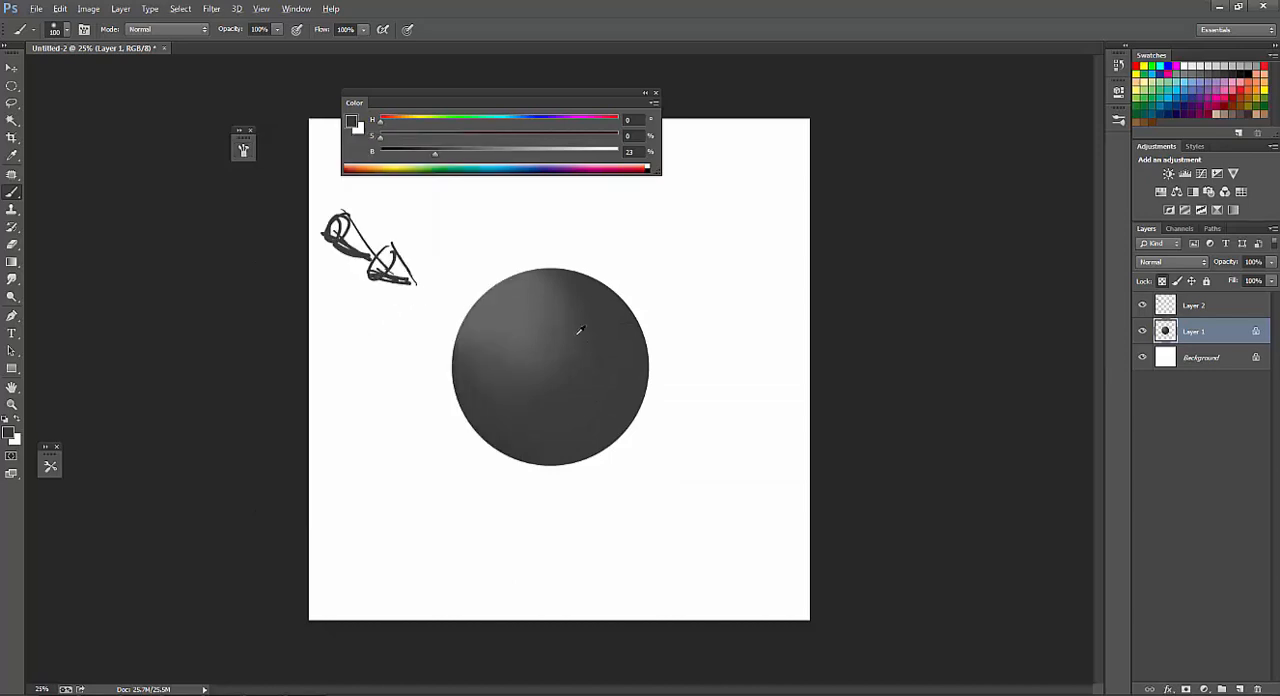
Set the paint brightness to 68% and brush a highlight onto the sphere's upper left with a 300 px brush.
key("bracketright")
key("bracketright")
key("bracketright")
key("bracketright")
key("bracketright")
key("bracketright")
left_click_drag(434, 153, 542, 153)
key("bracketleft")
key("bracketleft")
left_click_drag(491, 318, 488, 338)
key("bracketleft")
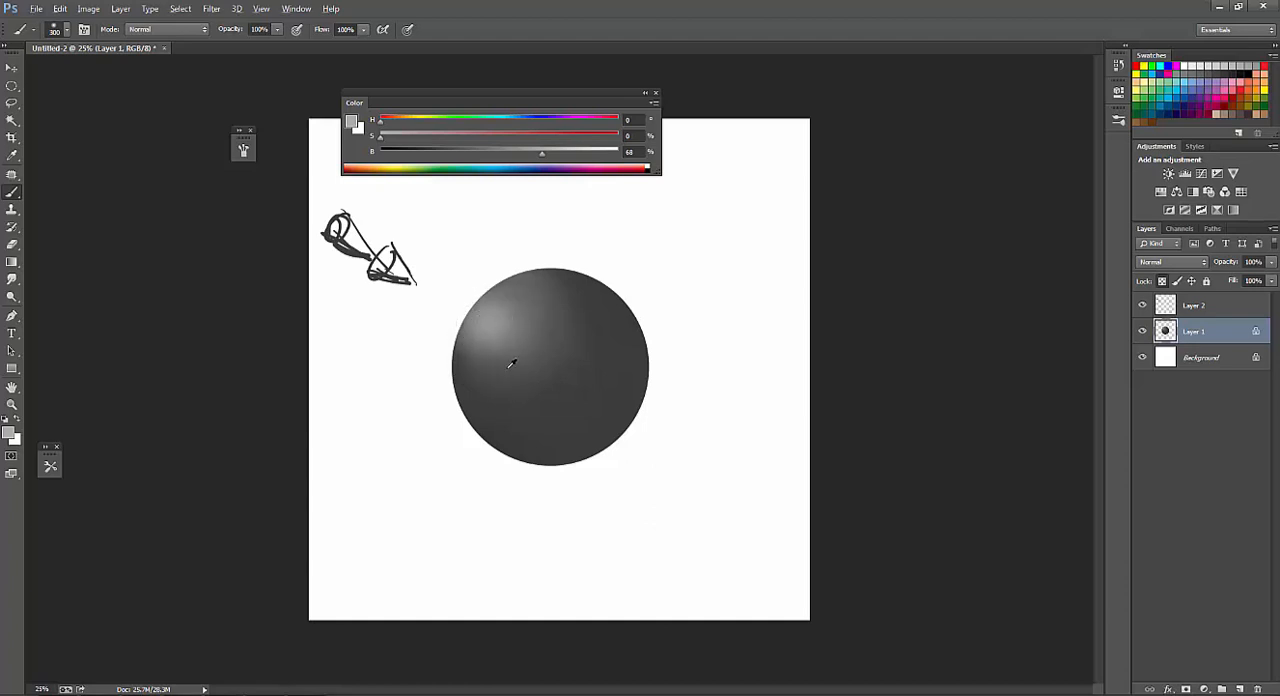
Sample progressively darker grays and blend the highlight toward the sphere's middle, enlarging the brush to 700 px.
left_click(489, 319, "alt")
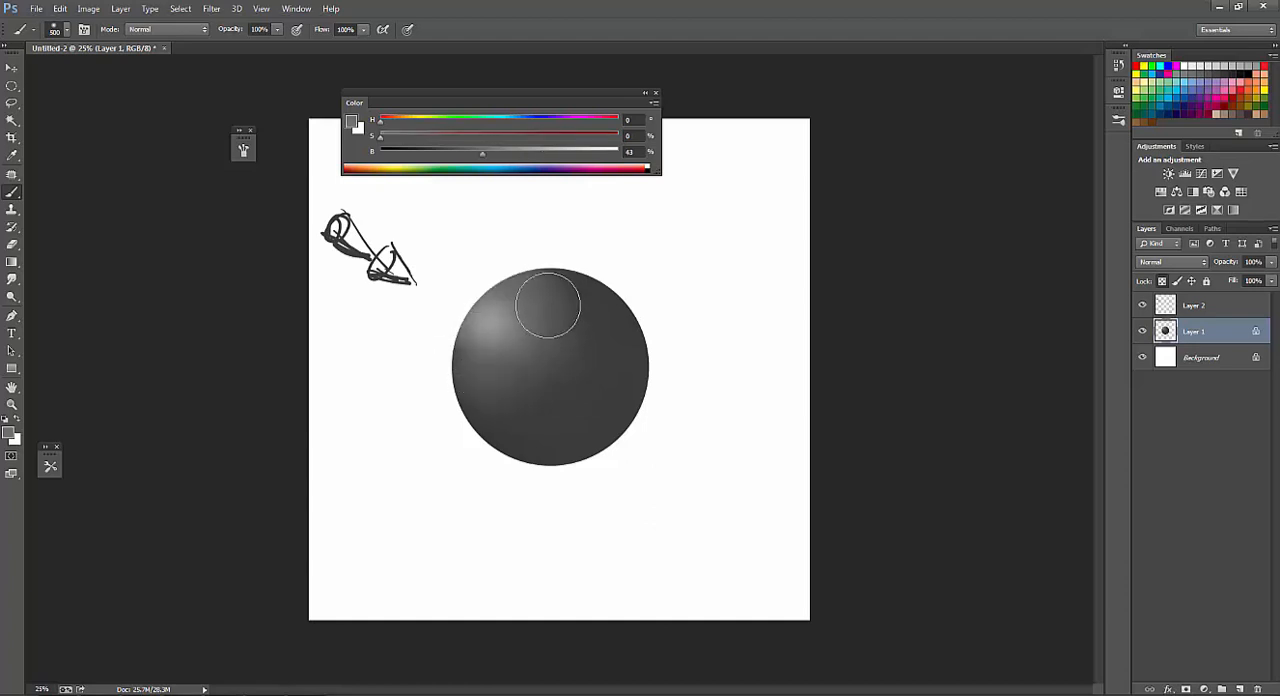
left_click_drag(523, 375, 571, 363)
left_click(589, 314, "alt")
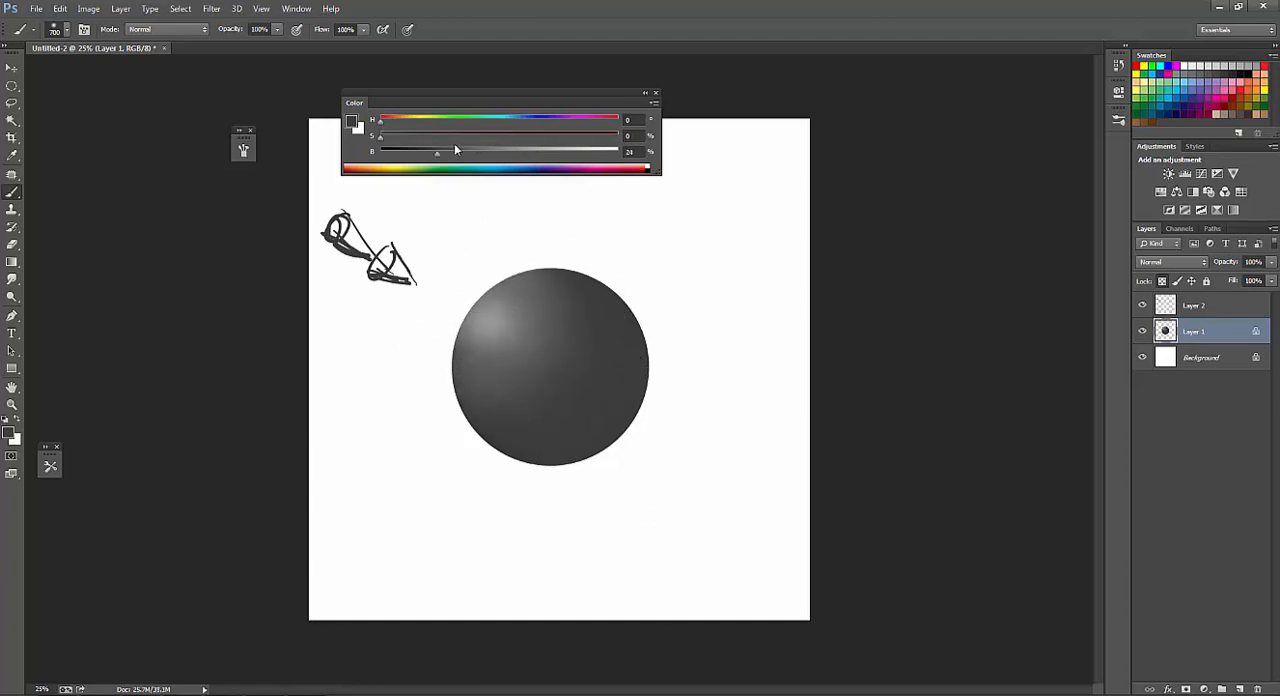
Set the brightness to 14% and shade the sphere's right and lower edges with a 400 px brush.
left_click_drag(434, 154, 414, 152)
key("bracketleft")
key("bracketleft")
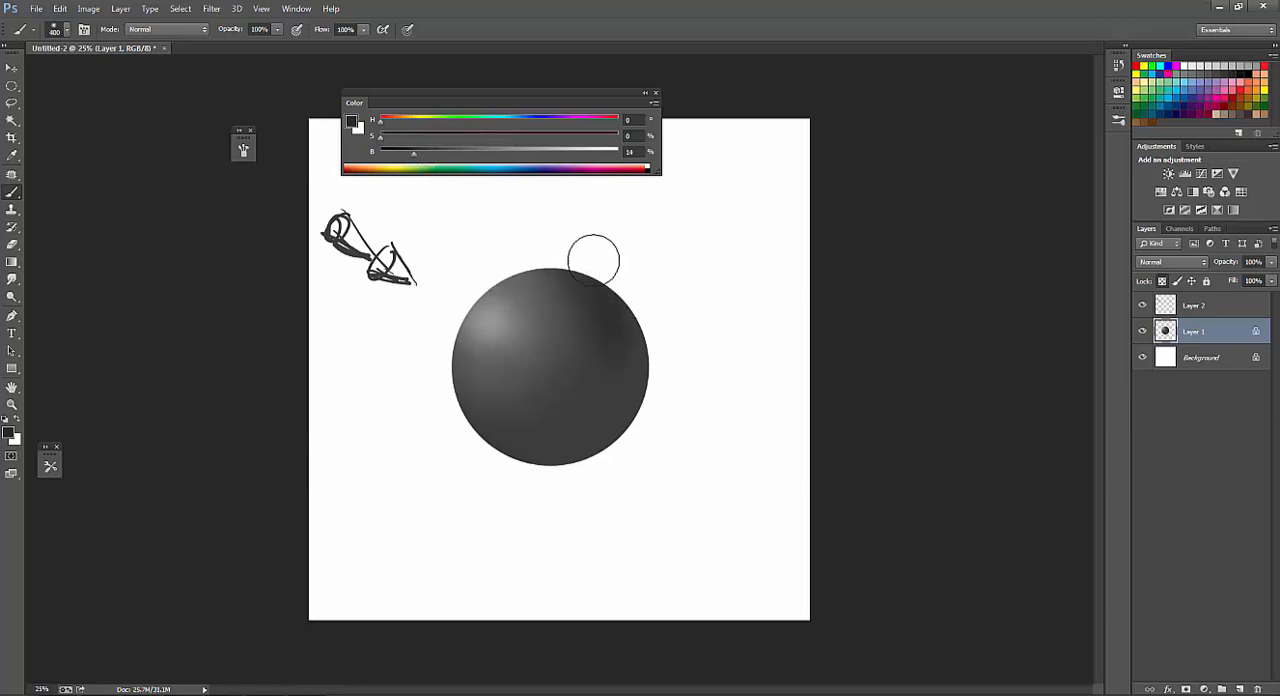
left_click_drag(612, 378, 440, 361)
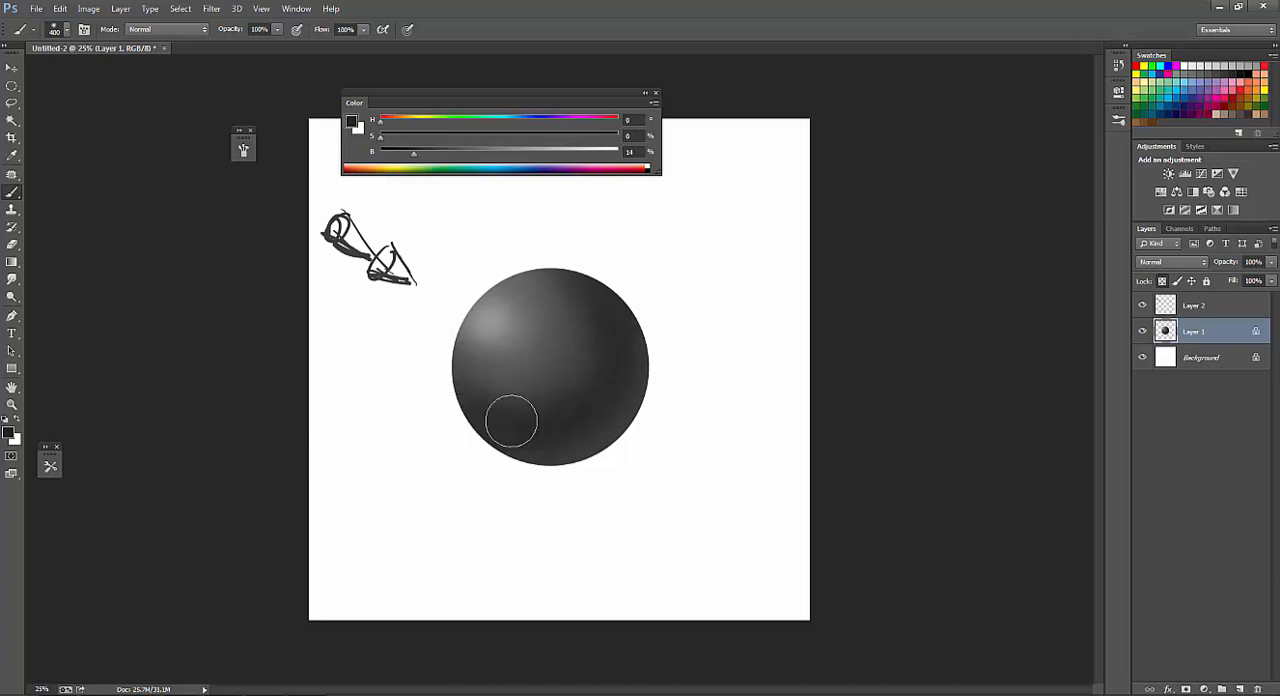
Sample darker grays near the sphere's top and soften the shadow's inner edge with a 600 px brush.
left_click(543, 309, "alt")
key("bracketright")
key("bracketright")
key("bracketright")
key("bracketright")
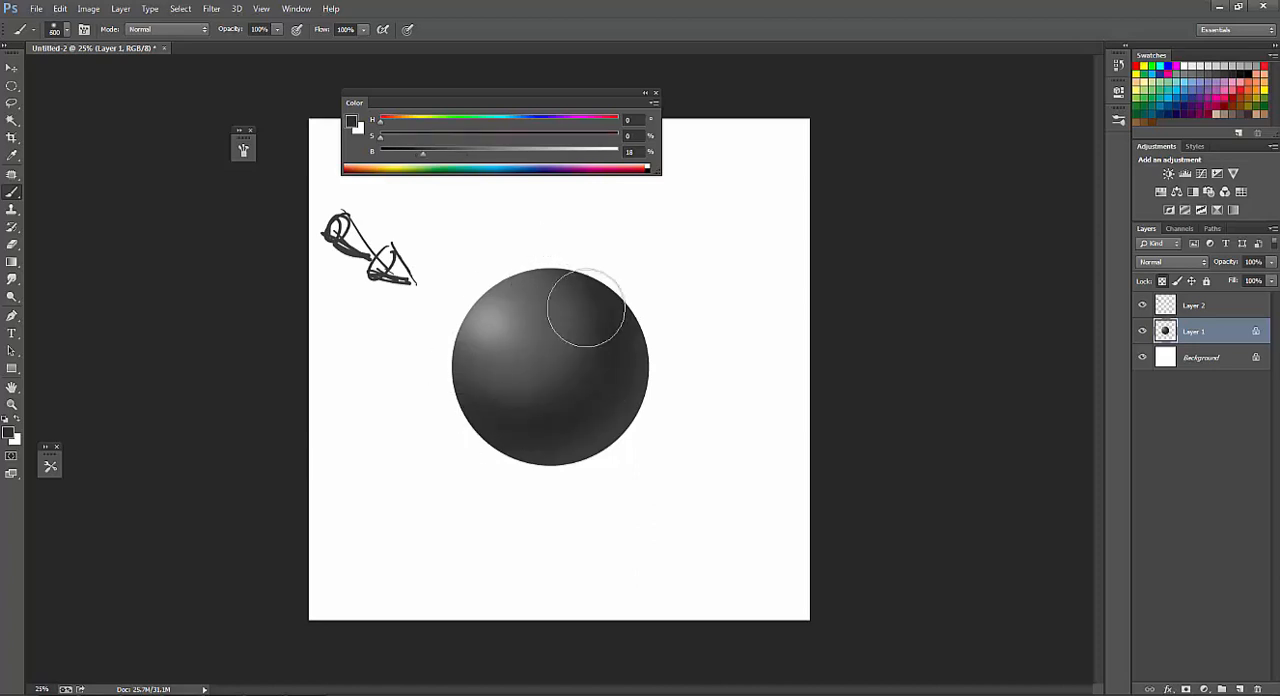
left_click(553, 325, "alt")
Sample highlight and midtone grays and smooth the transition from the sphere's bright area into its lower half.
left_click(488, 324, "alt")
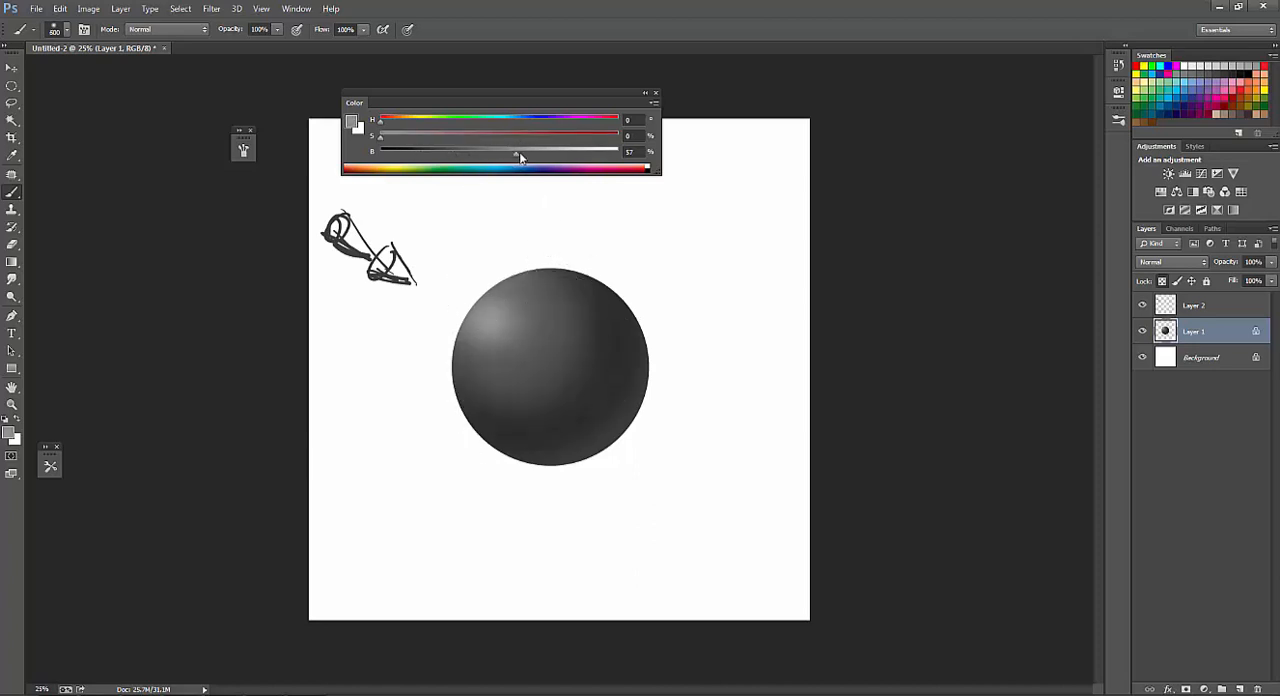
key("bracketright")
mouse_move(500, 318)
left_mouse_down()
mouse_move(520, 332)
mouse_move(526, 396)
mouse_move(550, 416)
left_mouse_up()
left_click(491, 328, "alt")
key("bracketright")
left_click(546, 319, "alt")
left_click(608, 345, "alt")
Sample the shadow gray, deepen the band from the sphere's right side to its lower left and reduce the brush to 300 px.
key("bracketright")
left_click(610, 384, "alt")
key("bracketleft")
left_click_drag(613, 385, 511, 429)
key("bracketleft")
key("bracketleft")
key("bracketleft")
key("bracketleft")
key("bracketleft")
key("bracketleft")
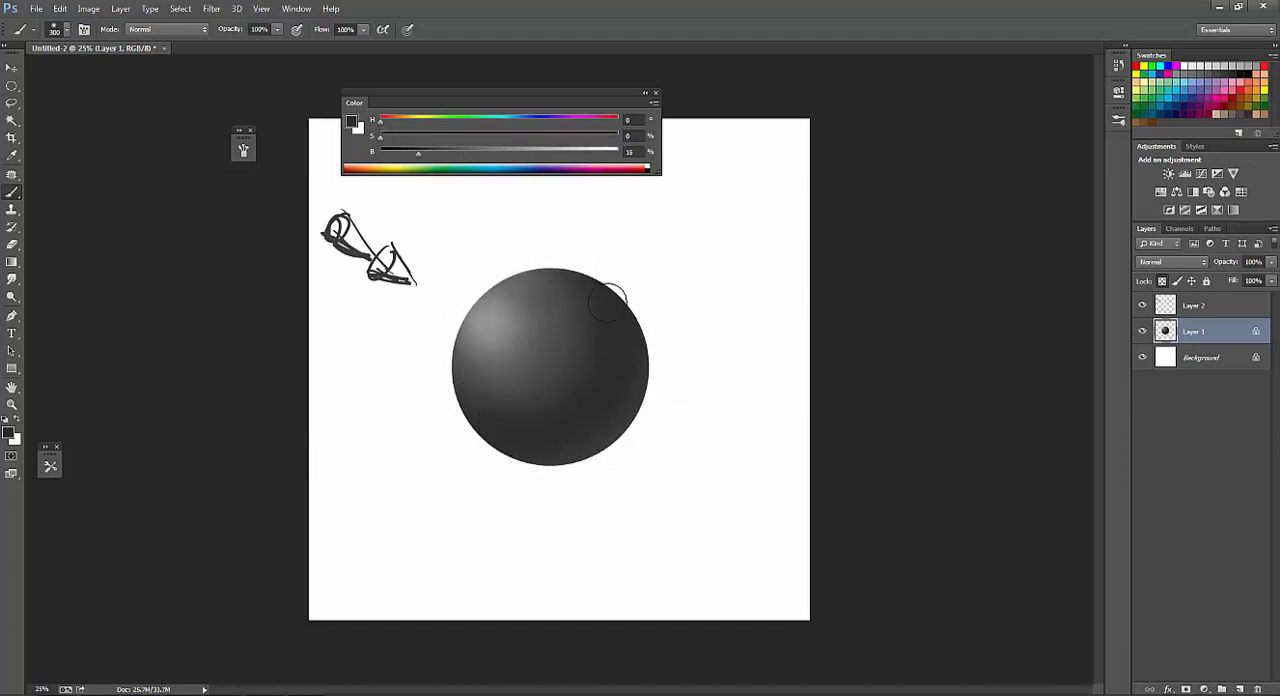
Paint faint reflected light on the sphere's lower-right rim with a 30% brightness gray and a 300 px brush.
left_click(503, 410, "alt")
key("bracketright")
key("bracketright")
key("bracketright")
key("bracketleft")
key("bracketleft")
key("bracketleft")
key("bracketleft")
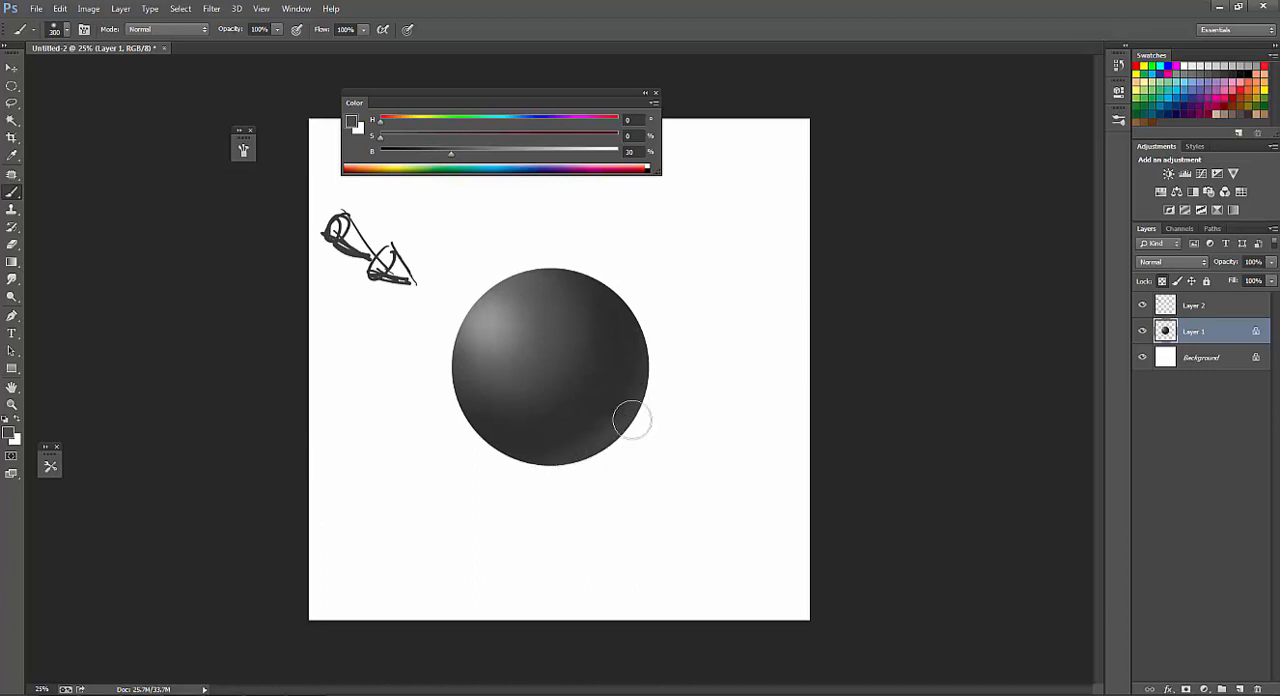
Sample grays around the lower-right rim and blend the reflected light into the shadow, ending on 17% brightness at 400 px.
key("bracketright")
key("bracketright")
key("bracketright")
key("bracketright")
left_click(608, 383, "alt")
left_click(608, 384, "alt")
left_click(629, 425, "alt")
mouse_move(645, 382)
left_mouse_down()
mouse_move(645, 413)
mouse_move(595, 424)
mouse_move(552, 470)
left_mouse_up()
key("bracketright")
left_click(622, 416, "alt")
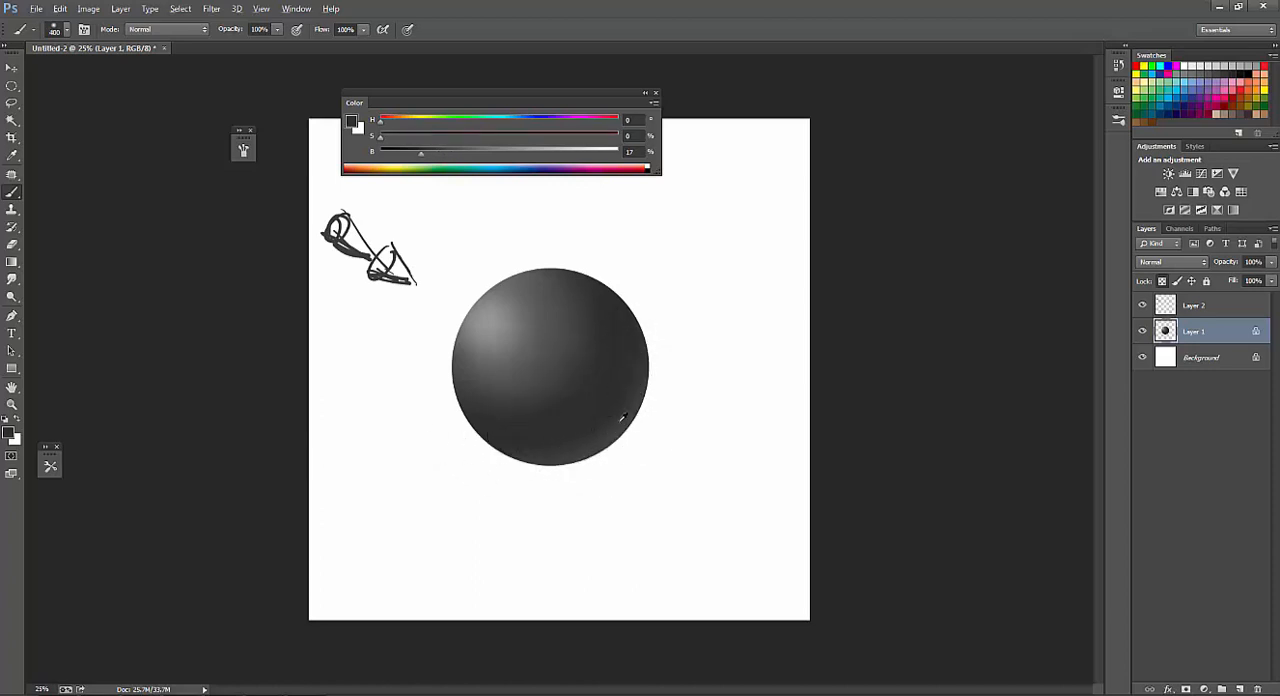
Lighten the paint gray and extend the reflected light along the sphere's right and bottom rim with a 400 to 500 px brush.
key("bracketright")
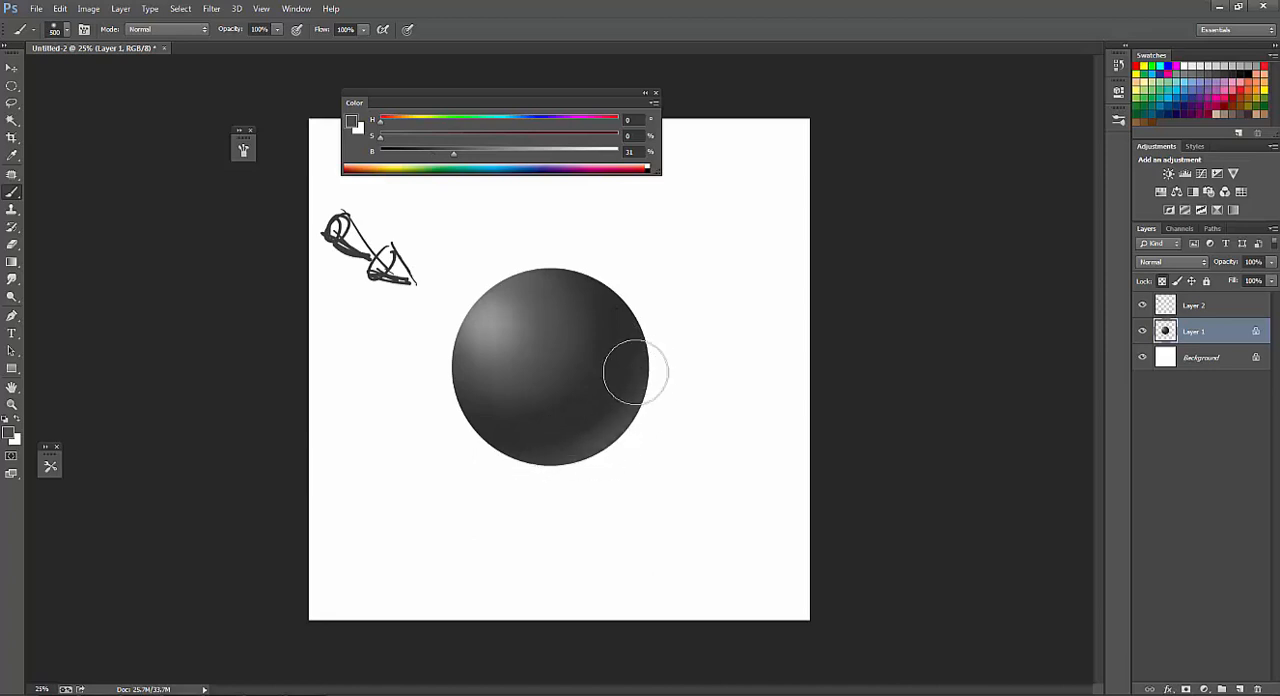
left_click(629, 413, "alt")
key("bracketleft")
left_click(610, 427, "alt")
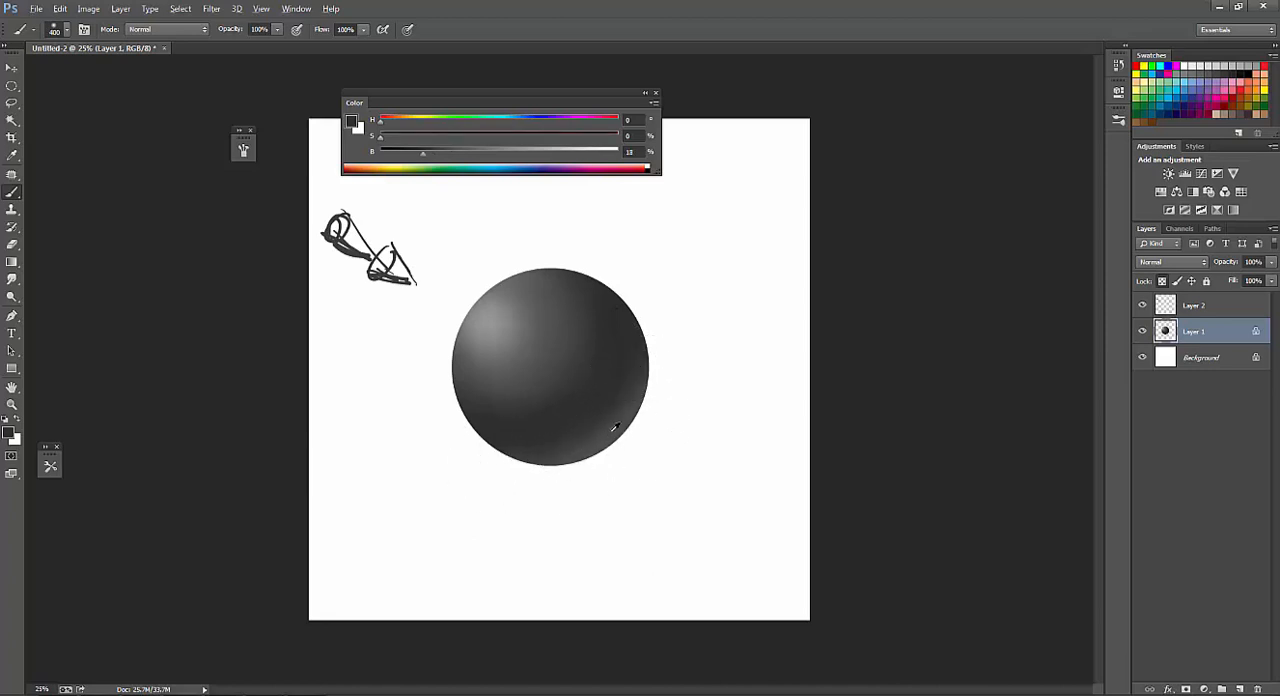
left_click(468, 153)
mouse_move(652, 343)
left_mouse_down()
mouse_move(611, 438)
mouse_move(518, 486)
left_mouse_up()
Set the sampled shadow gray to 15% brightness and darken the band inside the reflected light, ending at 400 px.
key("bracketright")
left_click(614, 336, "alt")
key("bracketleft")
key("bracketleft")
key("bracketleft")
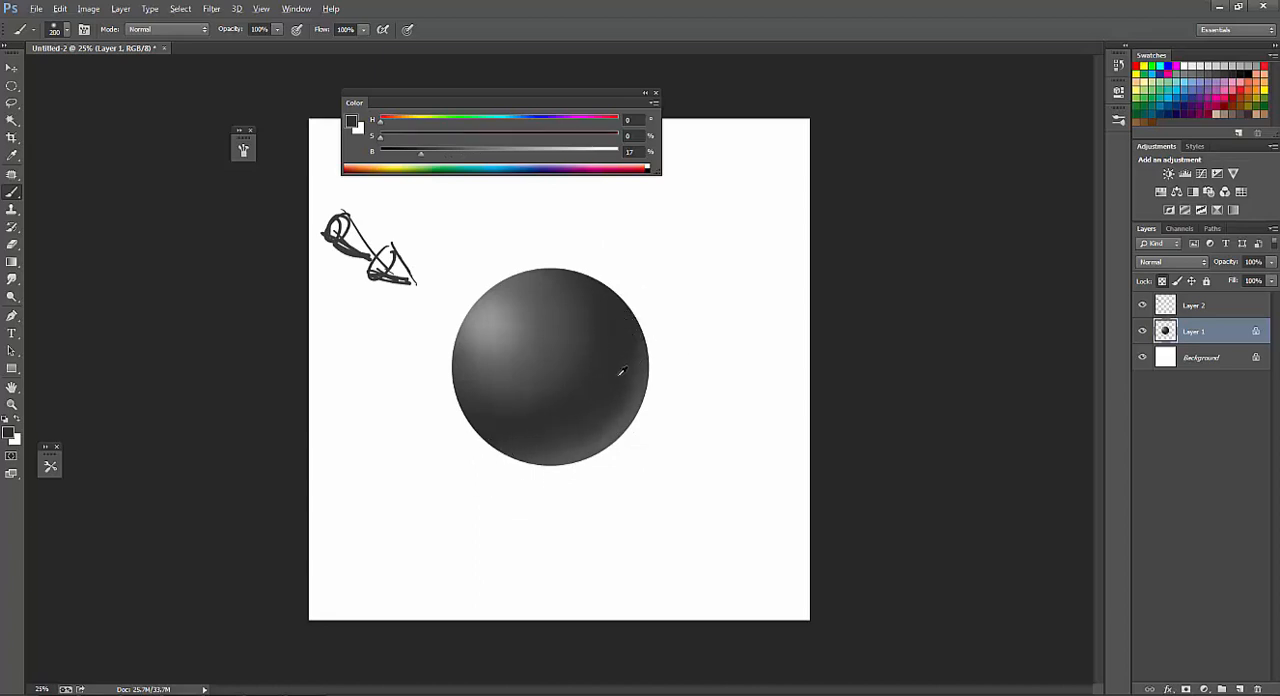
key("bracketright")
left_click(623, 414, "alt")
left_click_drag(420, 158, 415, 158)
mouse_move(617, 315)
left_mouse_down()
mouse_move(612, 359)
mouse_move(601, 284)
mouse_move(590, 429)
mouse_move(575, 382)
mouse_move(517, 441)
left_mouse_up()
key("bracketright")
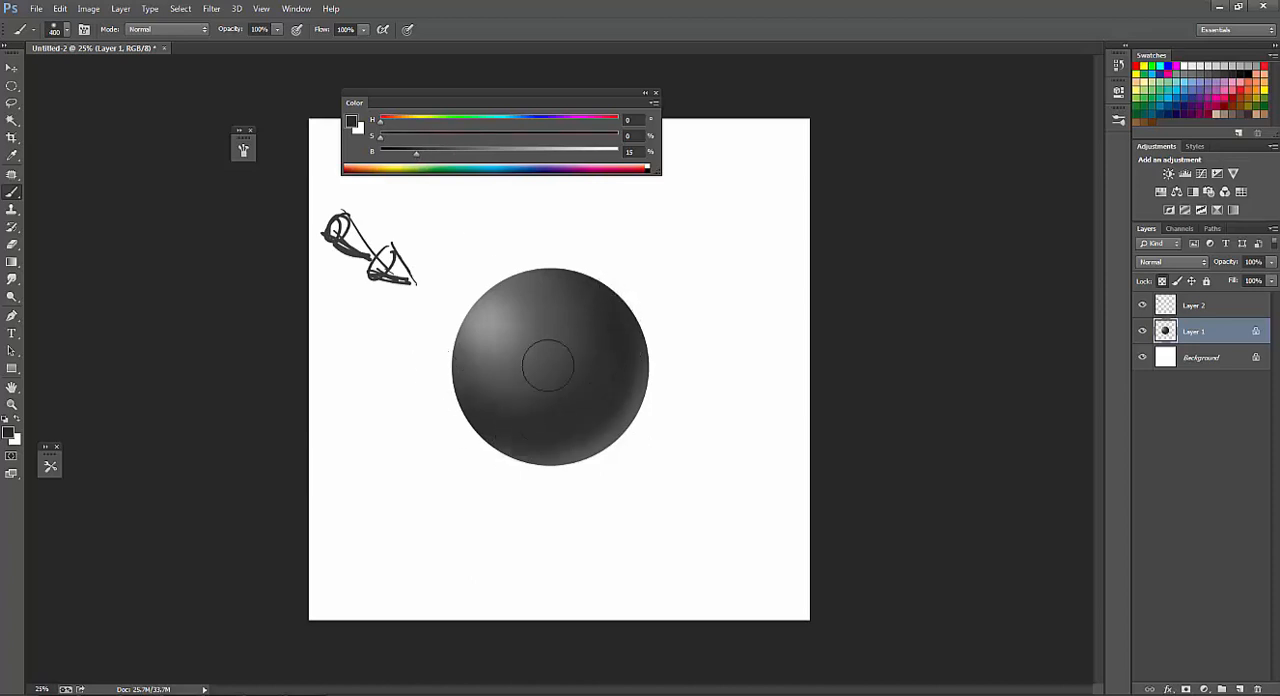
Sample midtone and shadow grays and blend the core shadow into the sphere's center and top.
key("bracketleft")
key("bracketleft")
key("bracketright")
left_click(574, 336, "alt")
left_click_drag(558, 319, 525, 402)
key("bracketright")
left_click(594, 384, "alt")
key("bracketright")
mouse_move(585, 294)
left_mouse_down()
mouse_move(578, 388)
mouse_move(587, 313)
mouse_move(450, 387)
mouse_move(544, 322)
left_mouse_up()
Touch up the sphere's left edge with a 38% gray and blend its middle with a 17% gray at 600 px.
left_click(488, 334, "alt")
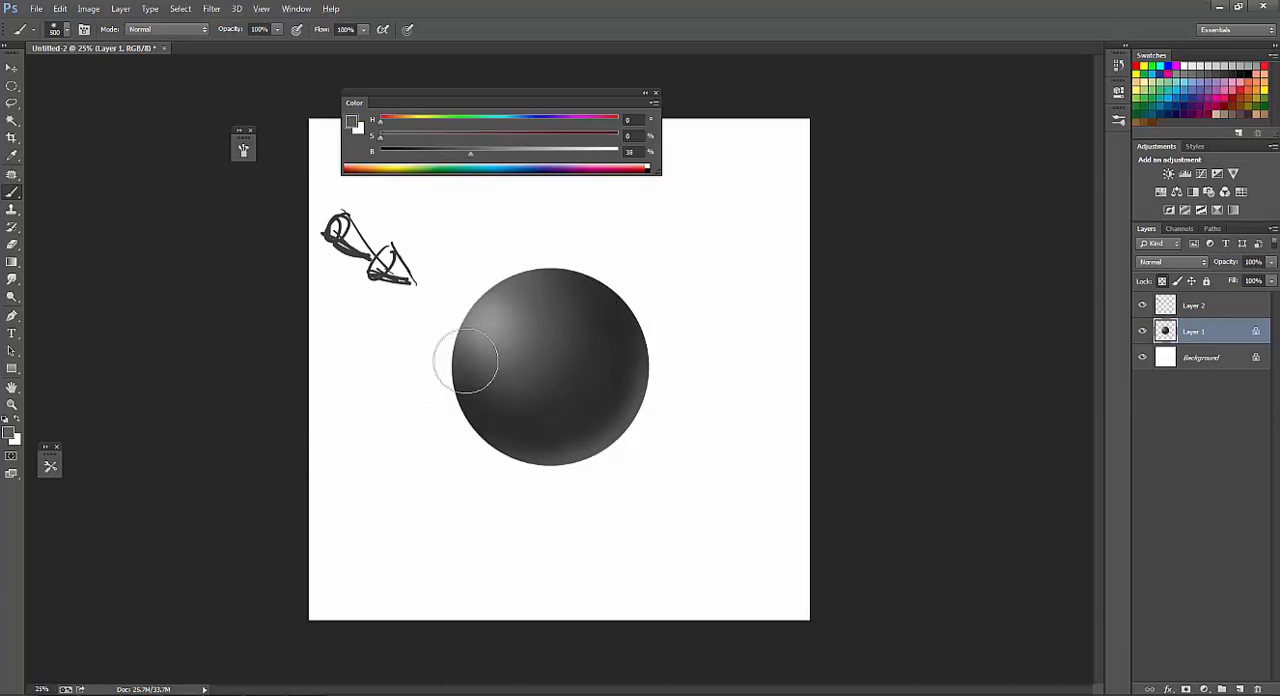
left_click_drag(466, 362, 474, 368)
left_click(585, 336, "alt")
key("bracketright")
mouse_move(572, 297)
left_mouse_down()
mouse_move(518, 402)
mouse_move(498, 399)
left_mouse_up()
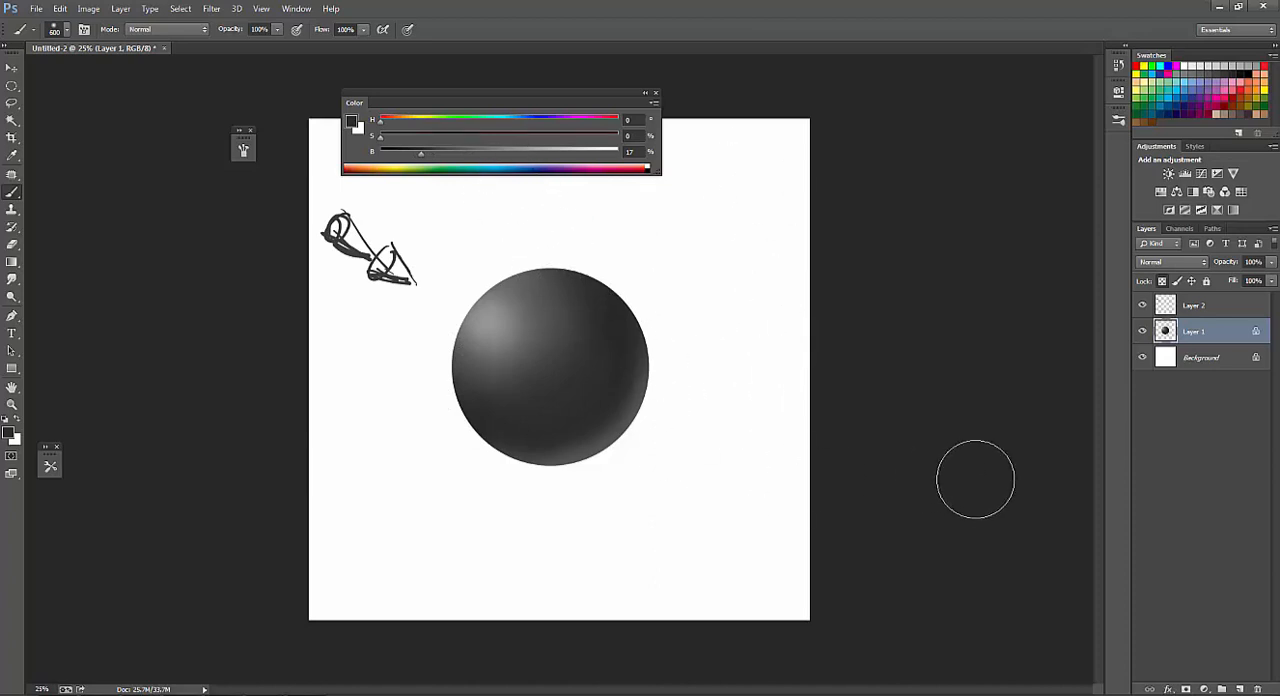
Set the brightness to 9% and paint a darker core shadow across the sphere's lower right with a 300 px brush.
left_click_drag(416, 157, 409, 157)
key("bracketleft")
key("bracketleft")
key("bracketleft")
key("bracketleft")
key("bracketleft")
key("bracketleft")
key("bracketleft")
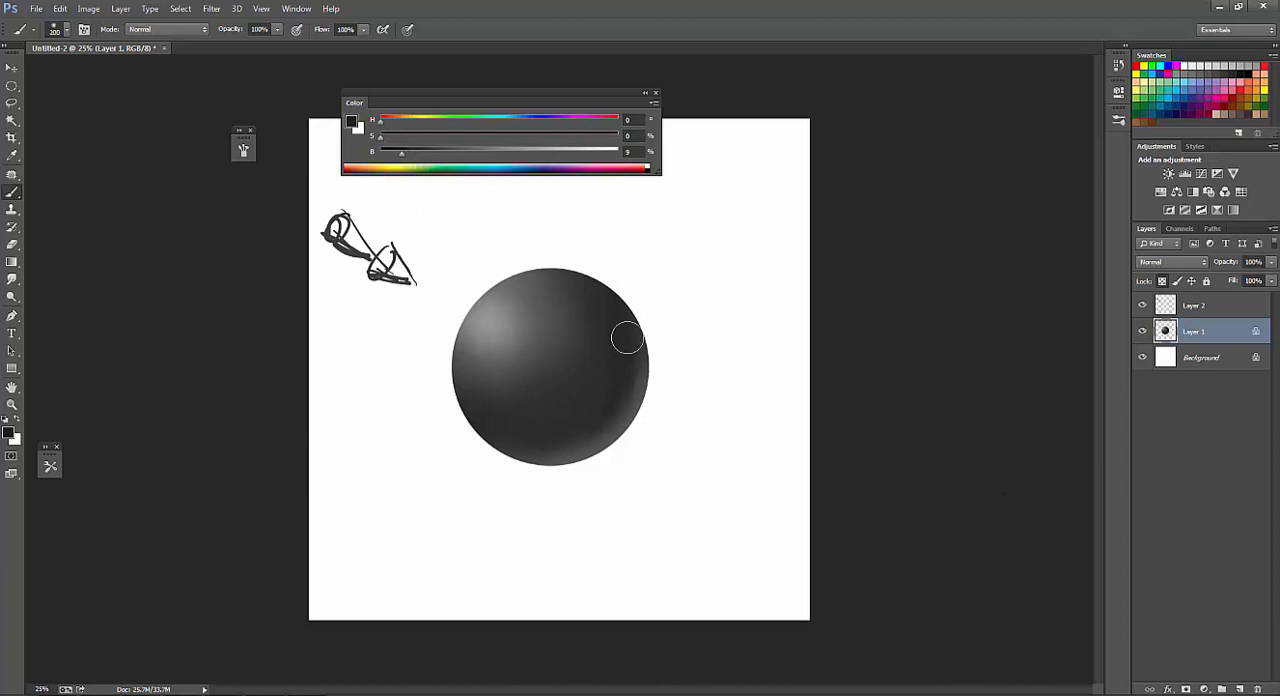
key("bracketright")
key("bracketright")
mouse_move(612, 316)
left_mouse_down()
mouse_move(510, 441)
mouse_move(606, 378)
mouse_move(584, 348)
mouse_move(519, 432)
mouse_move(594, 402)
left_mouse_up()
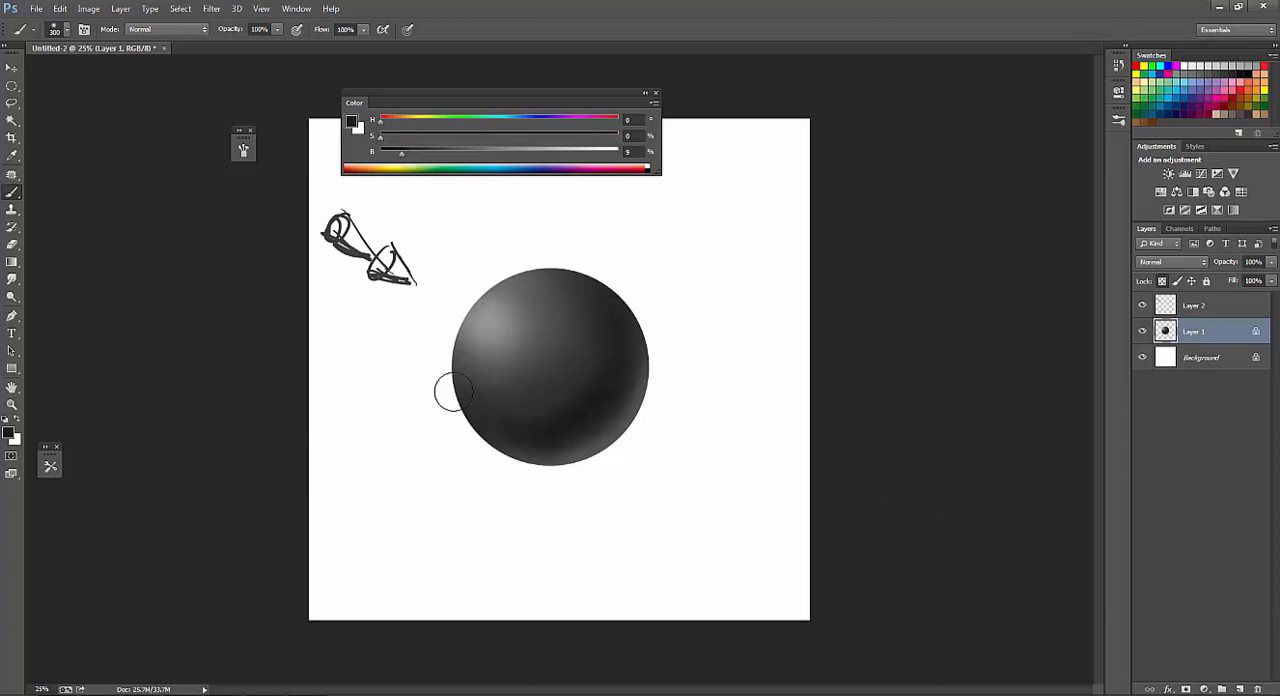
Soften the dark core shadow with grays sampled from the sphere's right and lower left, finishing at 300 px.
key("bracketright")
key("bracketright")
key("bracketright")
left_click(588, 327, "alt")
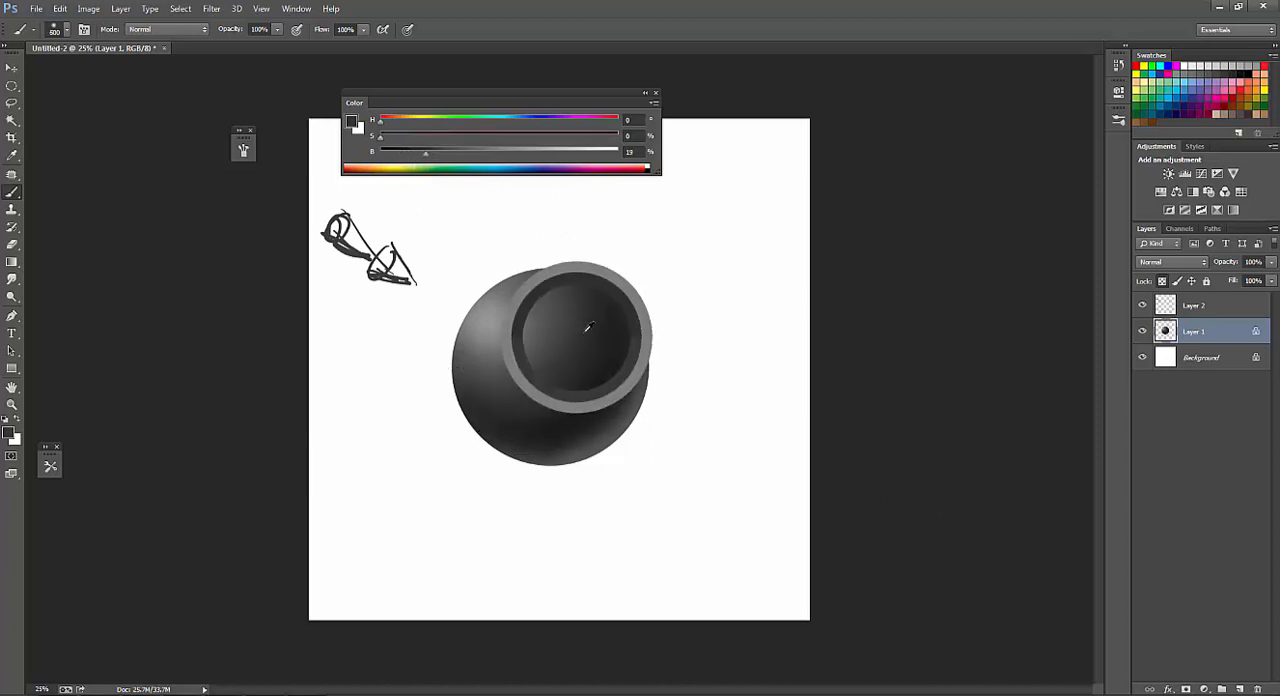
key("bracketleft")
key("bracketleft")
key("bracketleft")
left_click(514, 423, "alt")
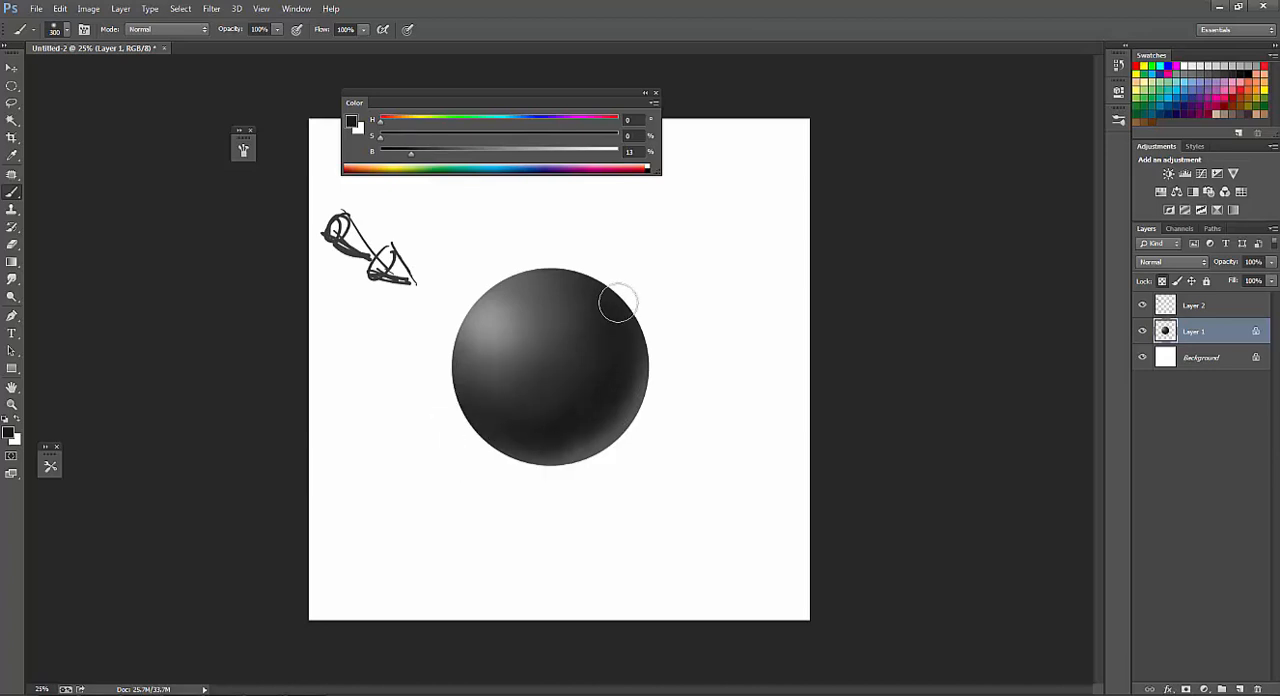
Refine the lower-right reflected light and neighboring shadow with sampled grays and a 200 px brush.
key("bracketleft")
key("bracketleft")
left_click(625, 410, "alt")
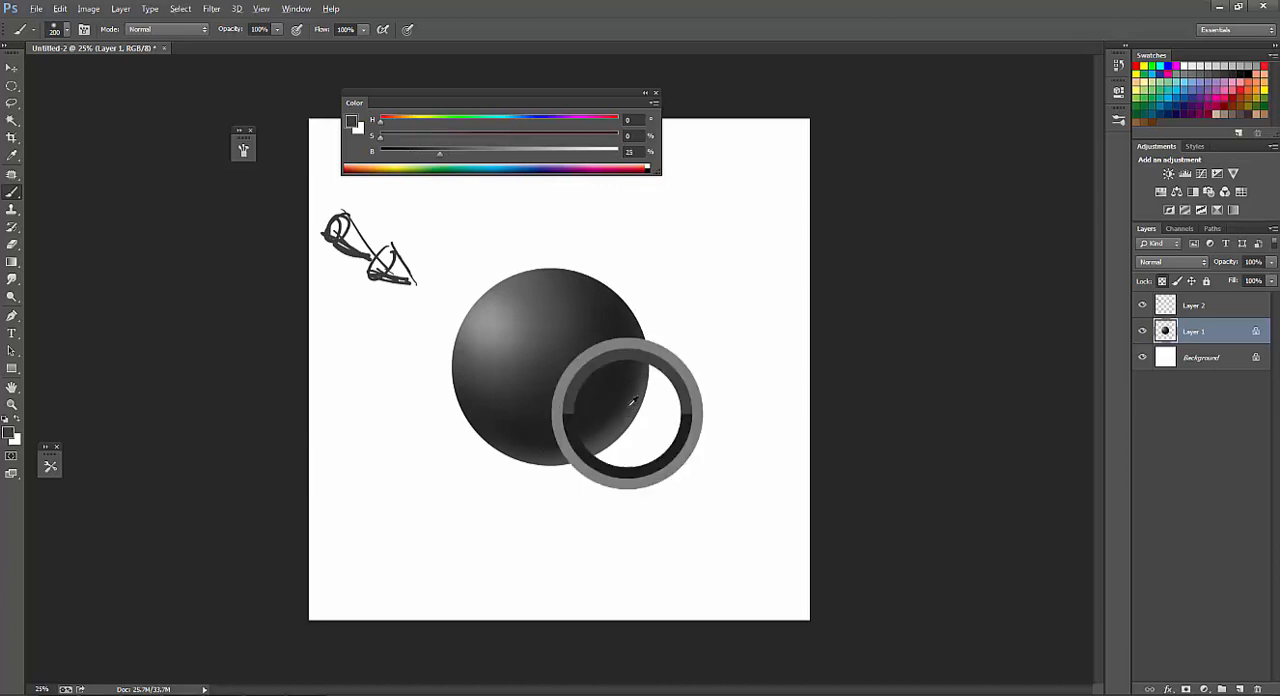
left_click(609, 371, "alt")
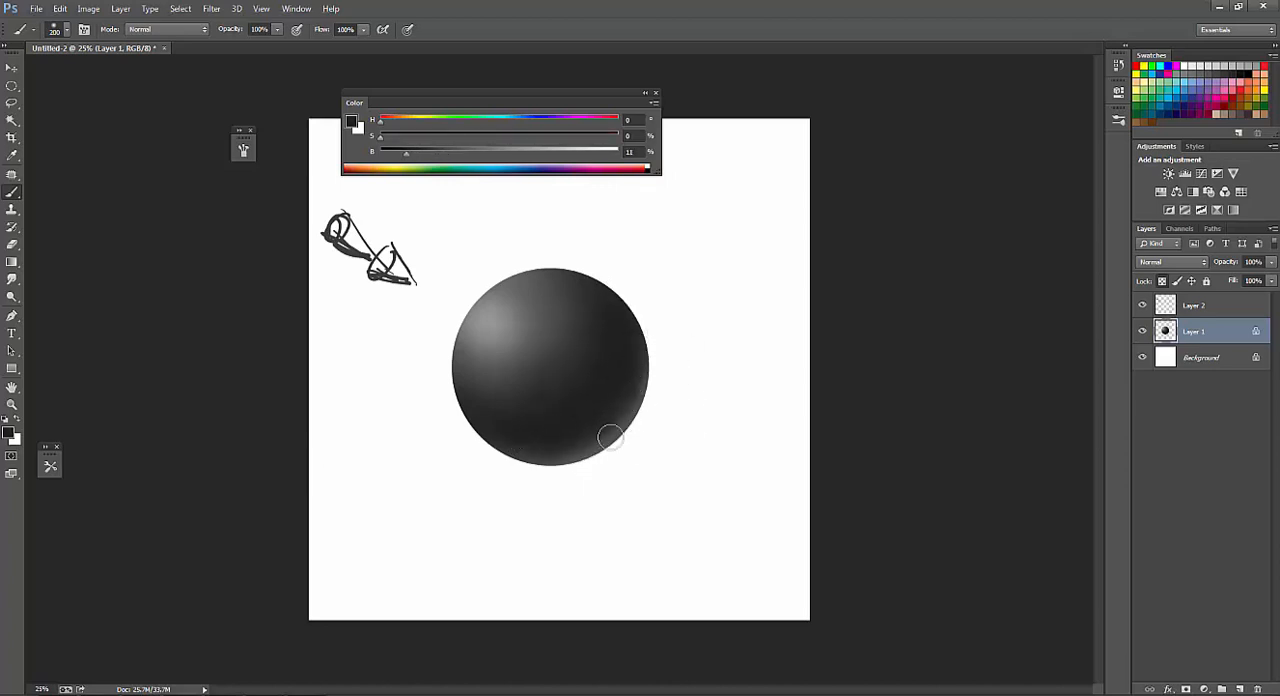
left_click(617, 397, "alt")
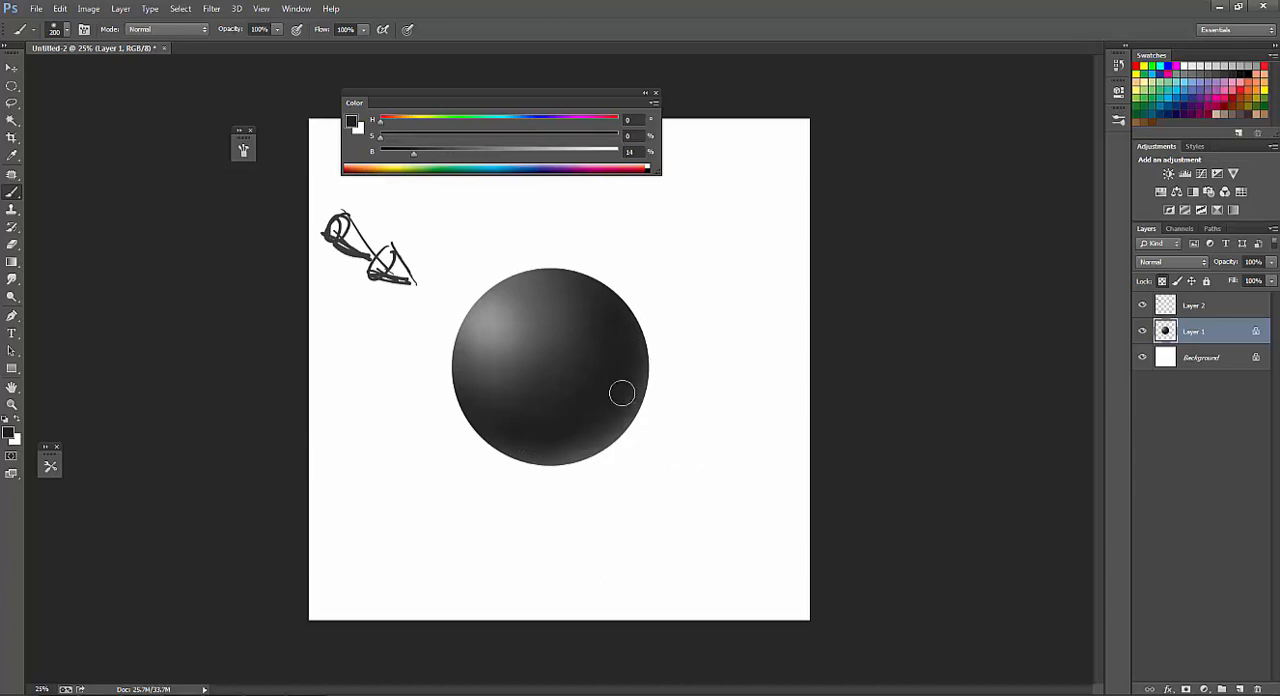
left_click(613, 437, "alt")
mouse_move(635, 393)
left_mouse_down()
mouse_move(530, 461)
mouse_move(500, 450)
left_mouse_up()
left_click(569, 421, "alt")
Add a new layer clipped to Layer 1 and choose the last custom dot texture brush preset.
left_click(1240, 690)
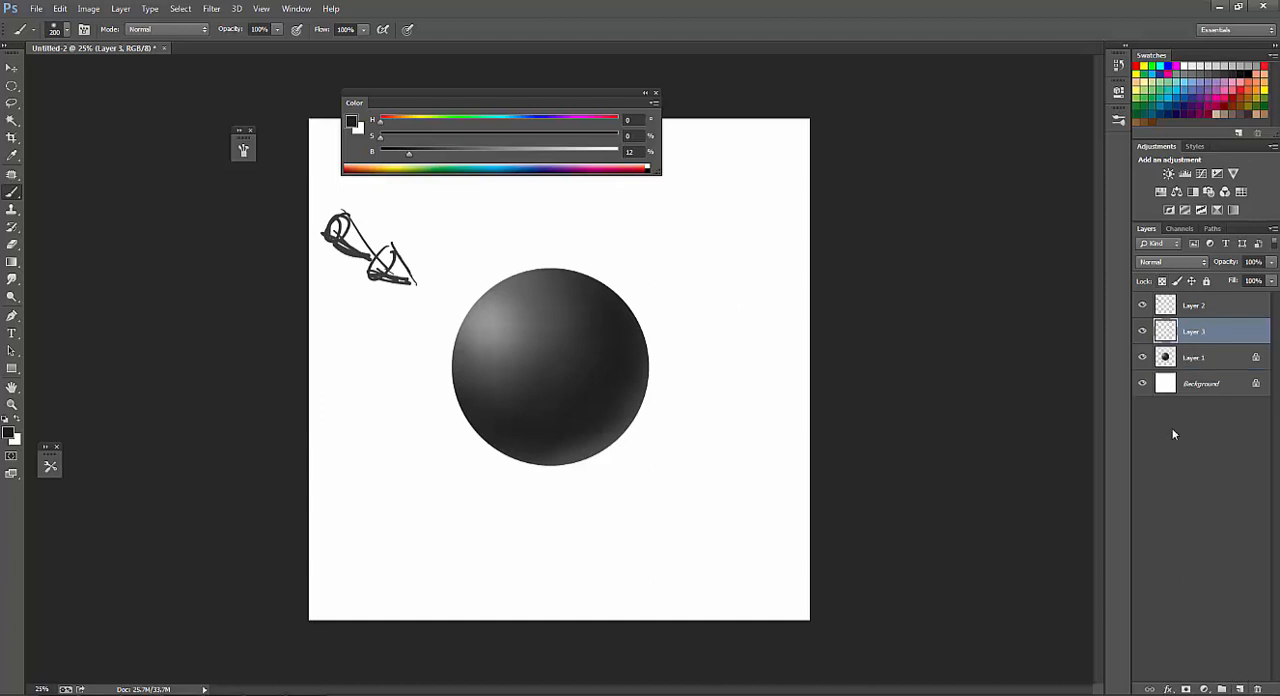
left_click(1215, 343, "alt")
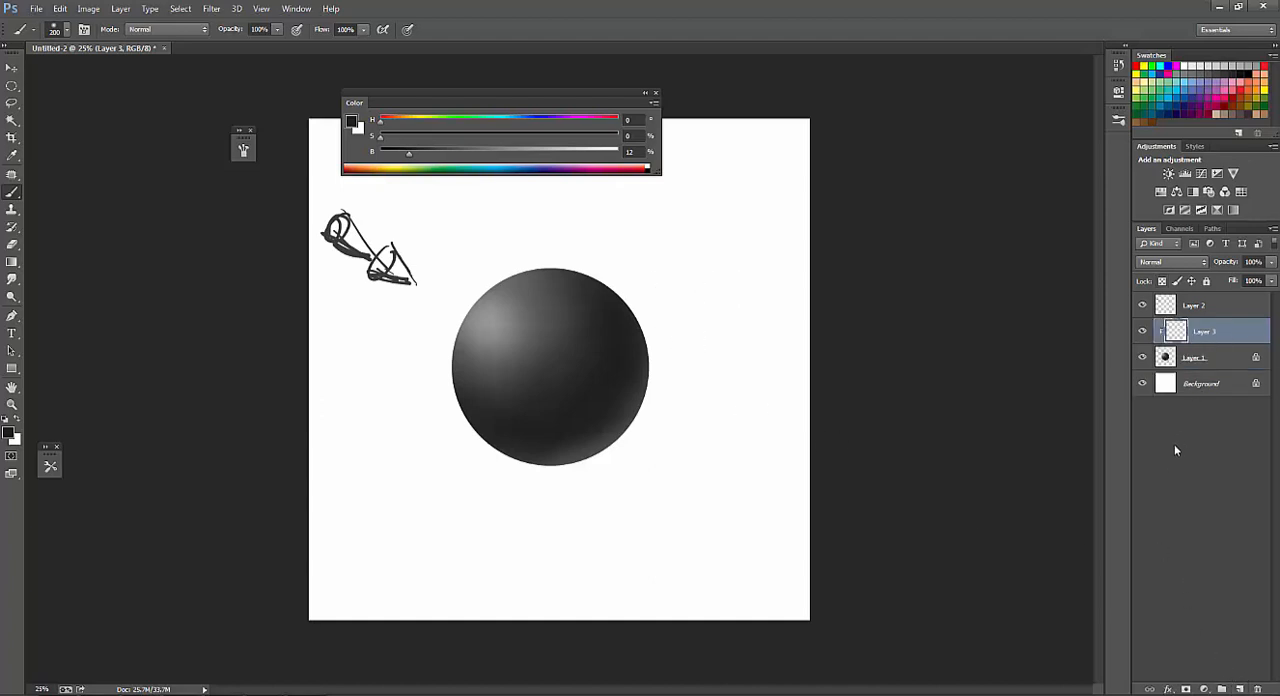
right_click(535, 310)
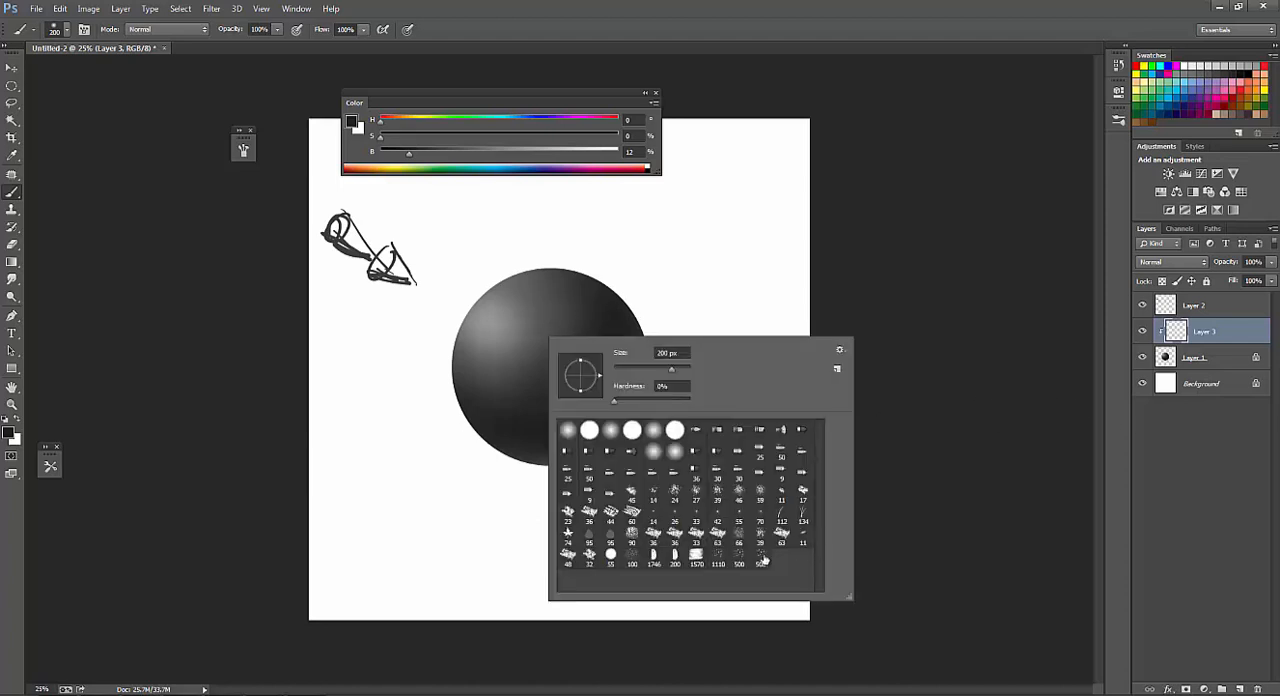
double_click(763, 561)
Sample the highlight gray, raise its brightness to 86% and dab texture dots on the highlight with a 150 px brush.
left_click(507, 313, "alt")
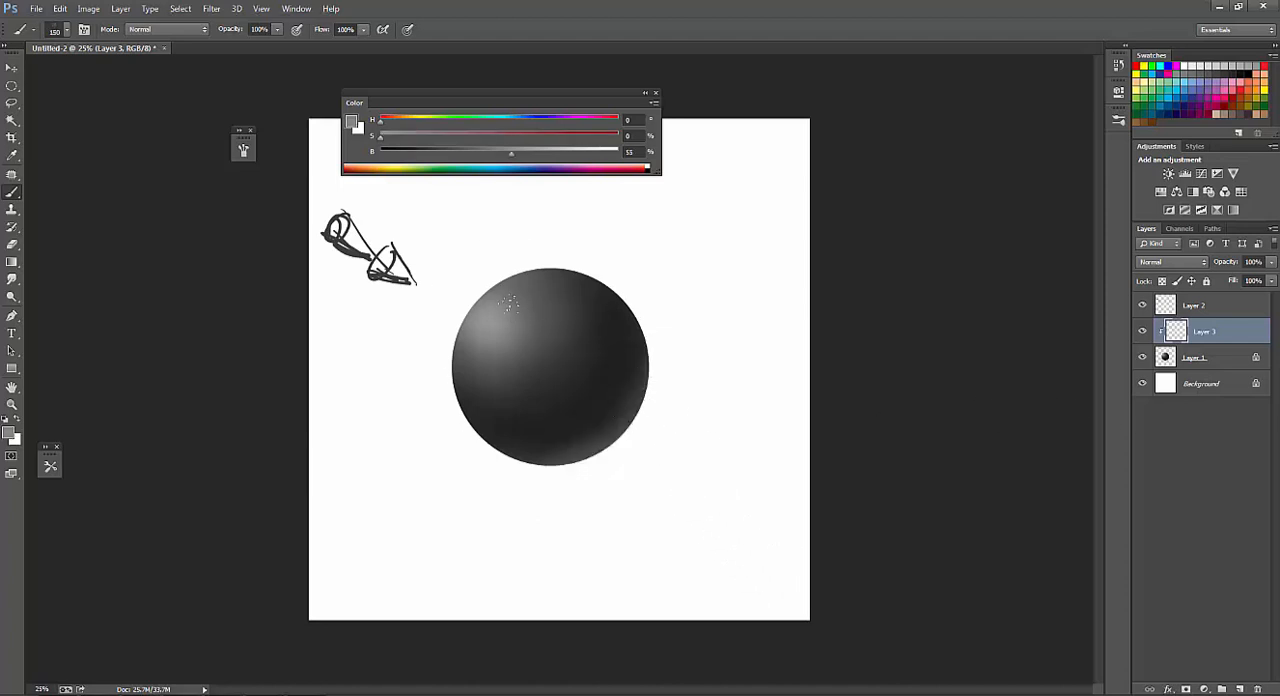
left_click(489, 319, "alt")
left_click_drag(549, 154, 571, 154)
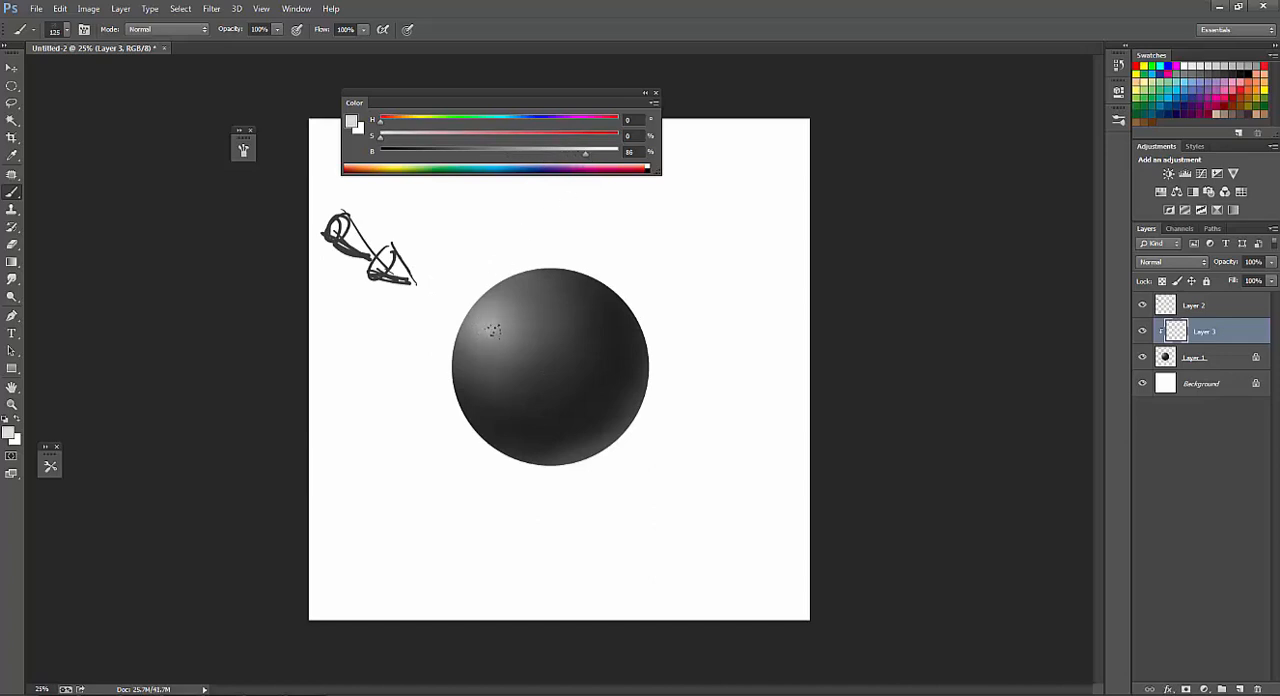
Dab texture dots in sampled dark grays around the sphere's upper edge and center, working with 400 px and 250 px brush sizes.
left_click(540, 305, "alt")
left_click(583, 307, "alt")
key("bracketright")
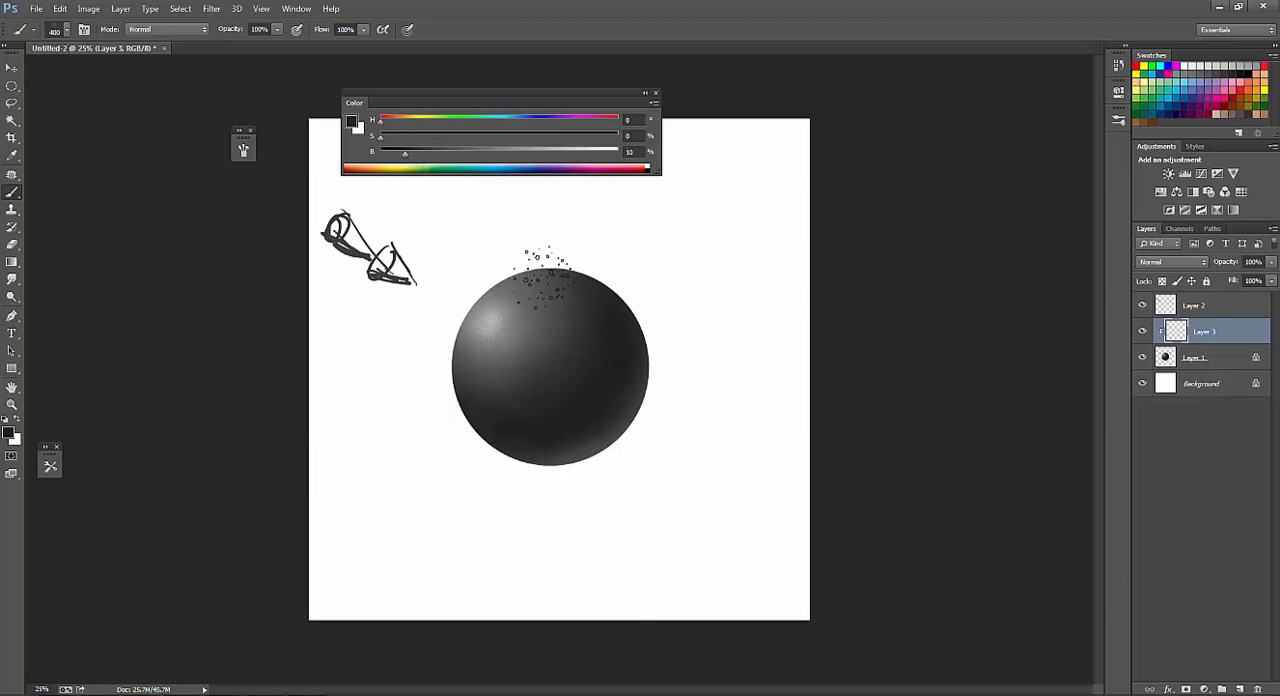
key("bracketleft")
key("bracketleft")
left_click(555, 304, "alt")
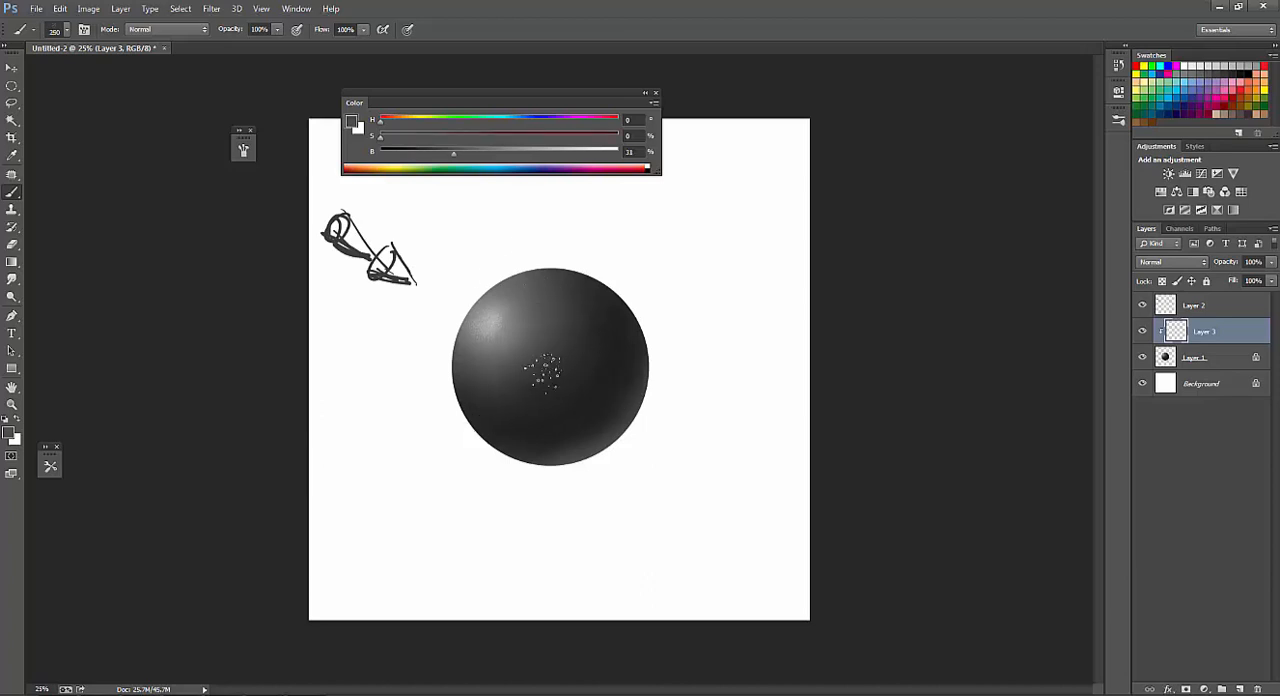
Sample a dark gray from the sphere's right side and dab texture dots below the highlight with a 400 px brush.
left_click(612, 344, "alt")
key("bracketright")
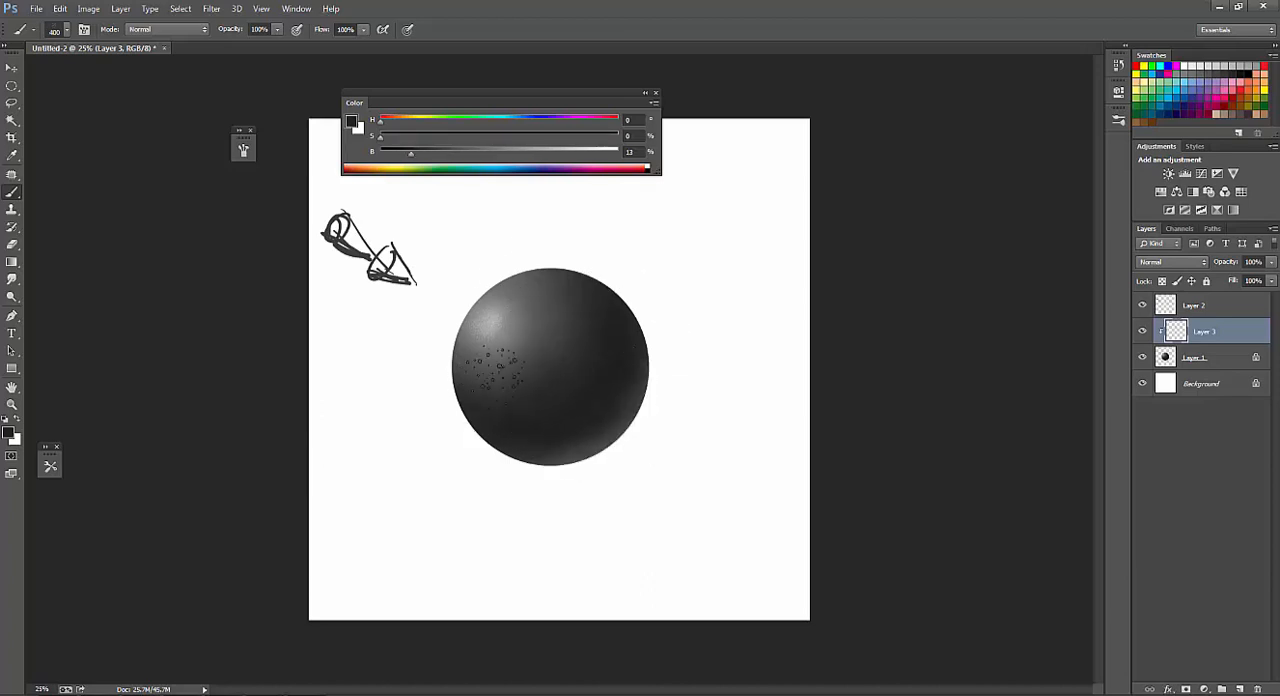
key("bracketleft")
key("bracketleft")
key("bracketright")
Blend more texture dots into the sphere with midtone and shadow grays sampled from its upper middle and right, finishing at 250 px.
left_click(545, 318, "alt")
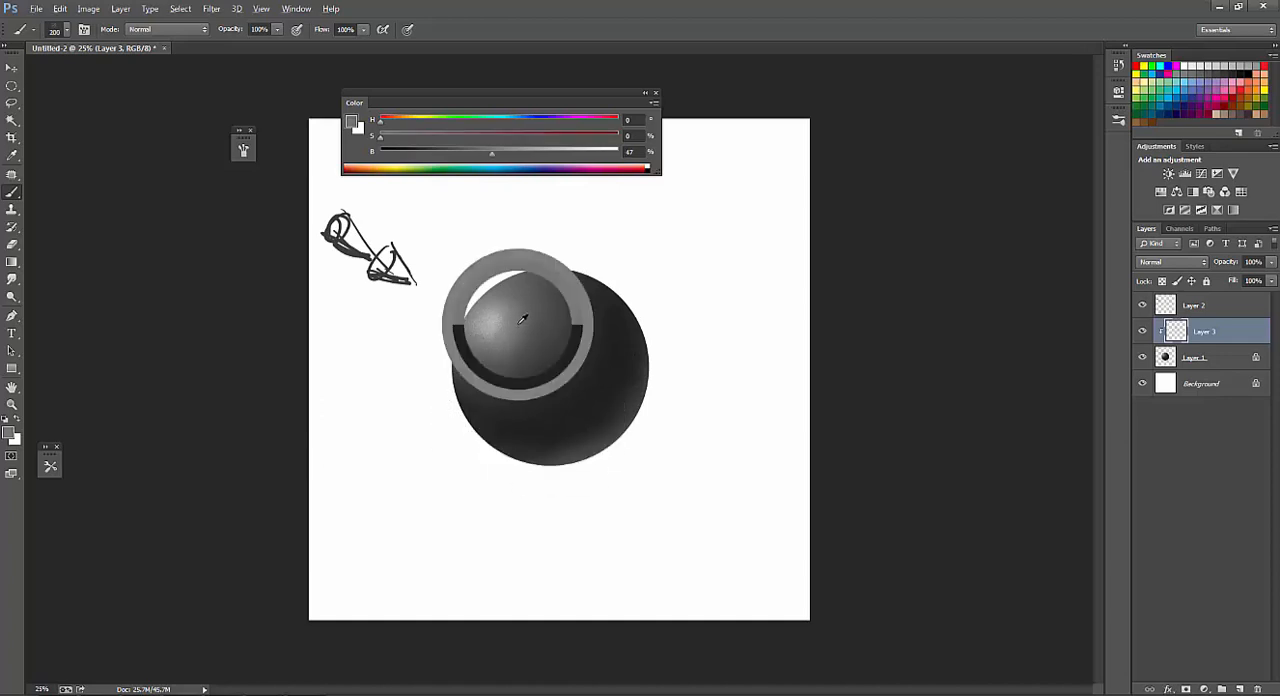
key("bracketright")
key("bracketright")
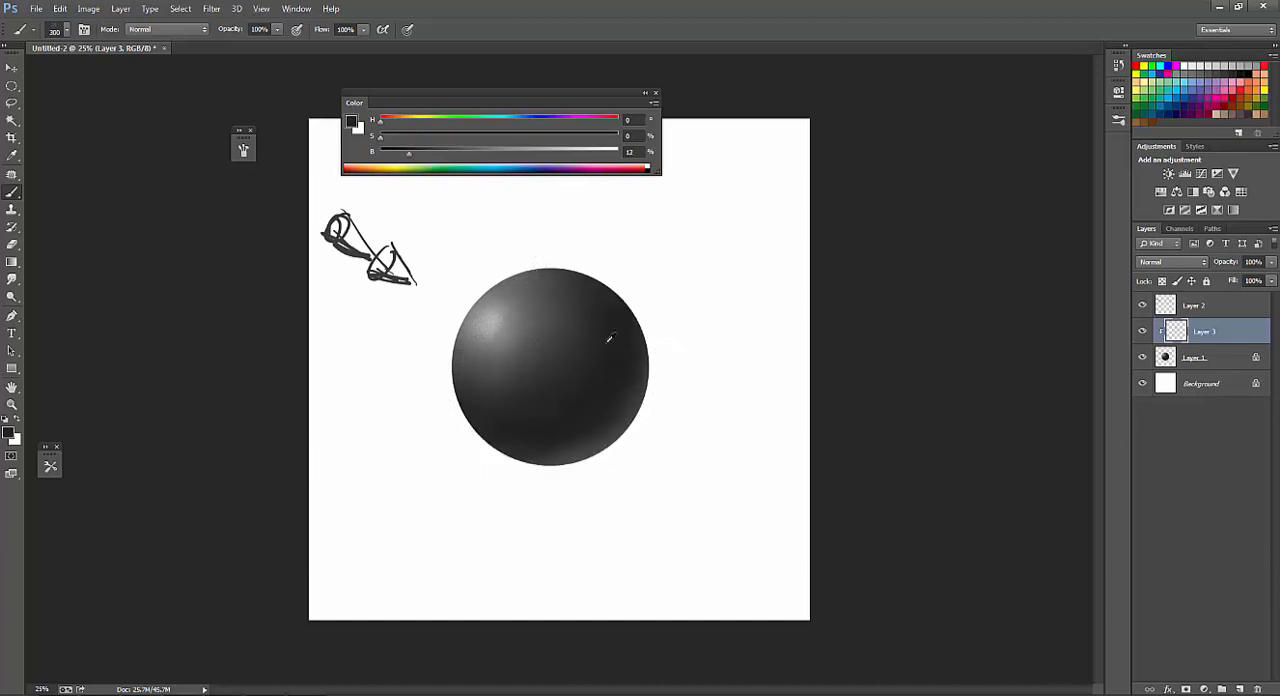
left_click(610, 338, "alt")
key("bracketright")
left_click(598, 355, "alt")
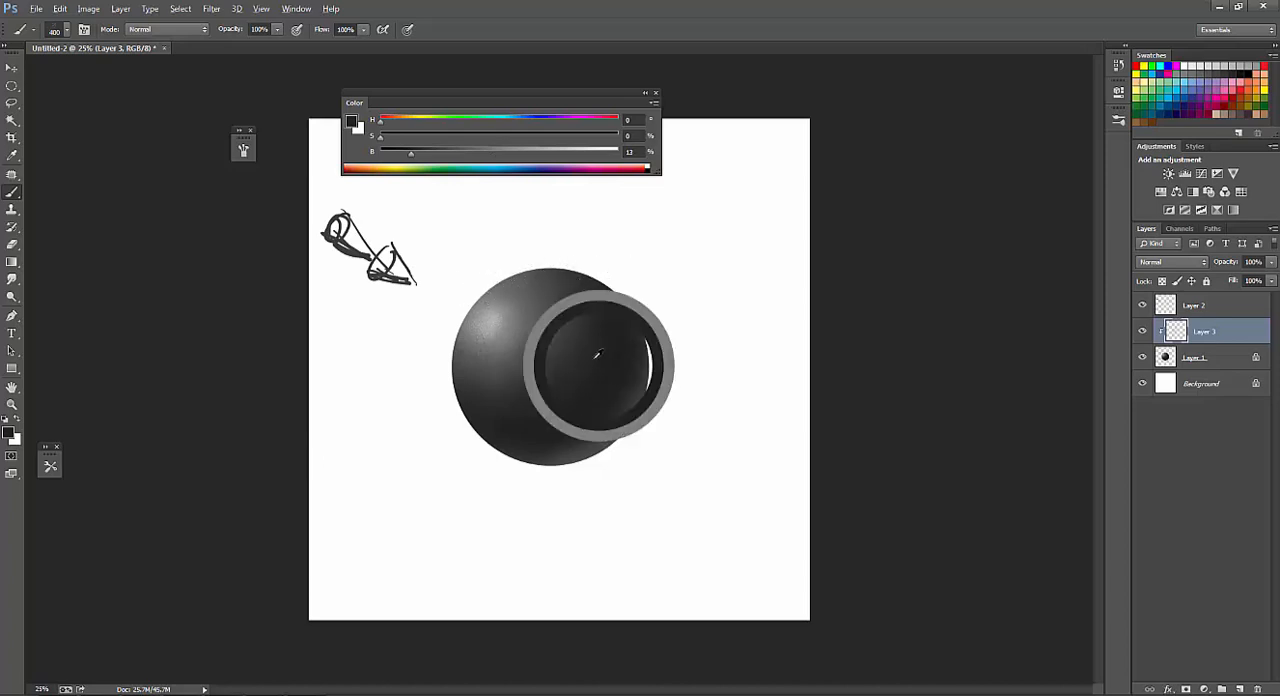
key("bracketleft")
key("bracketleft")
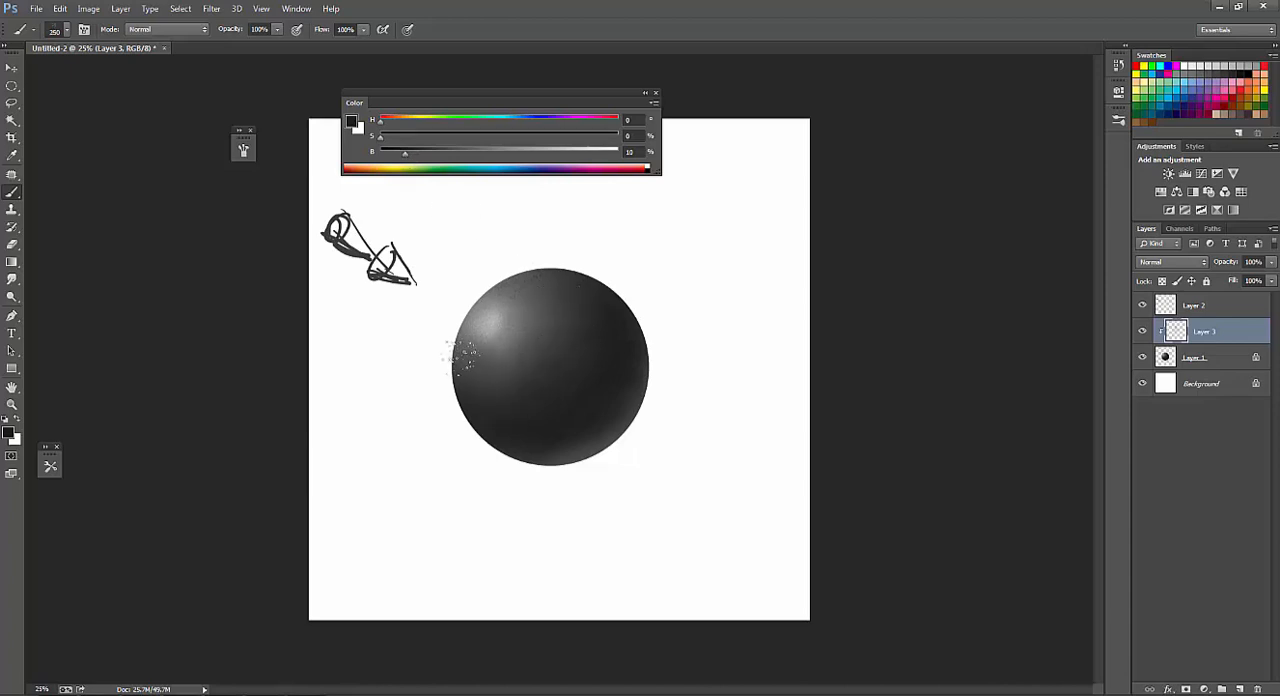
Texture the sphere's left edge with grays sampled near the highlight and lower left, enlarging the brush to 300 px.
left_click(511, 332, "alt")
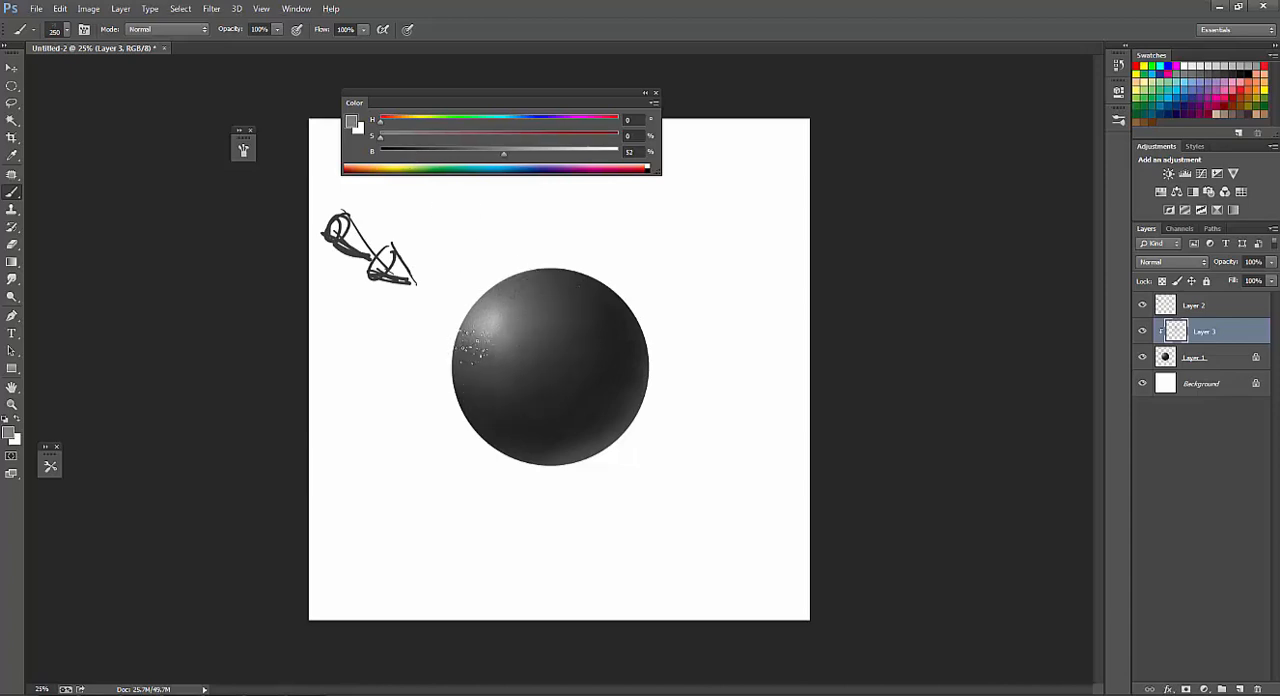
left_click(490, 386, "alt")
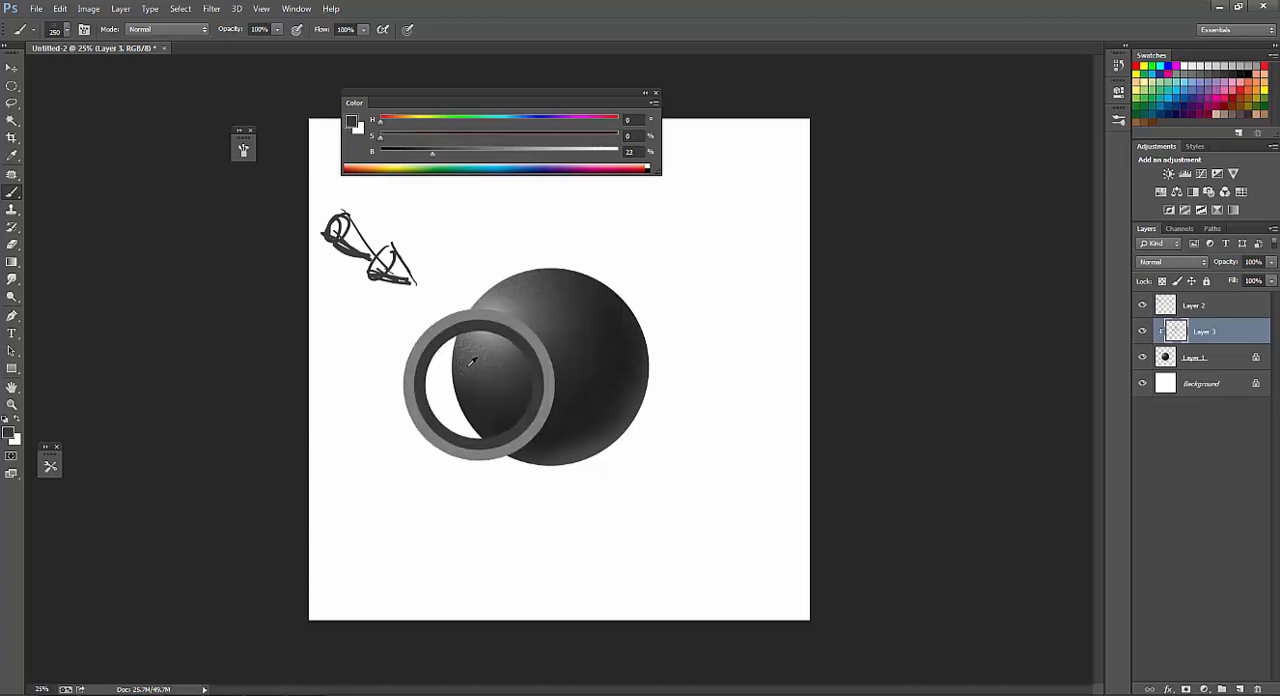
key("bracketright")
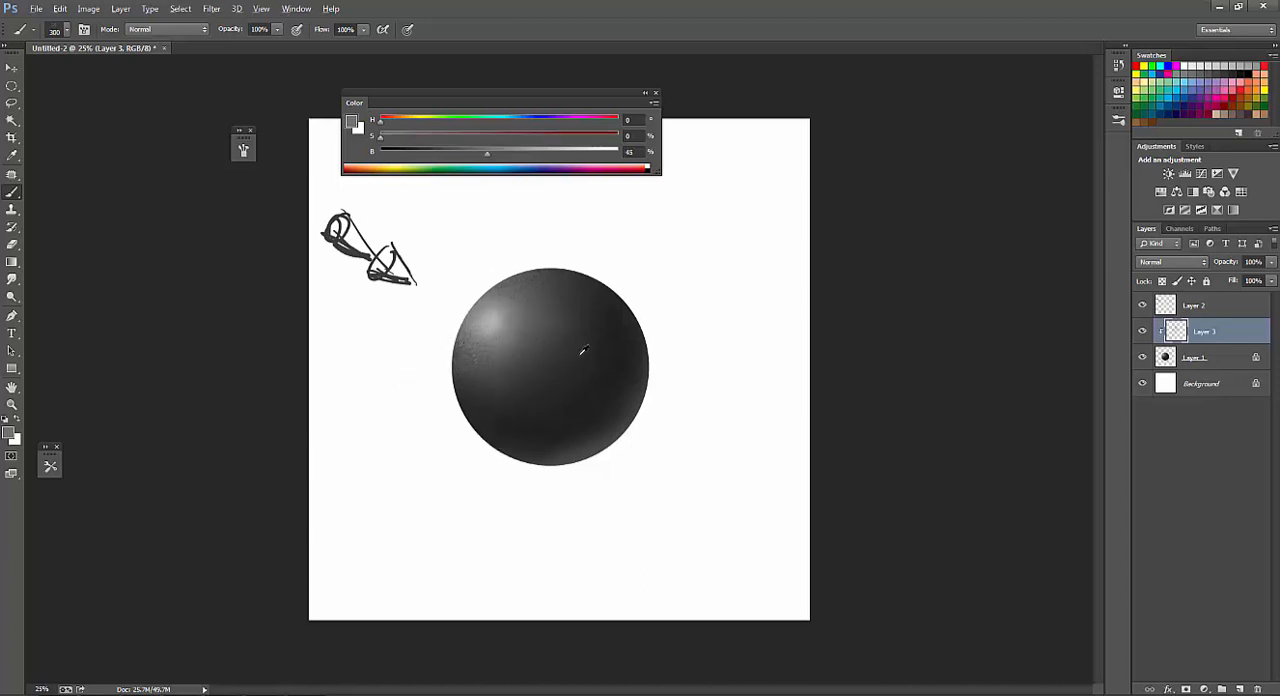
Sample dark grays from the sphere's core shadow and brush texture dots onto its lower left at 400 px.
left_click(580, 348, "alt")
key("bracketright")
left_click(629, 383, "alt")
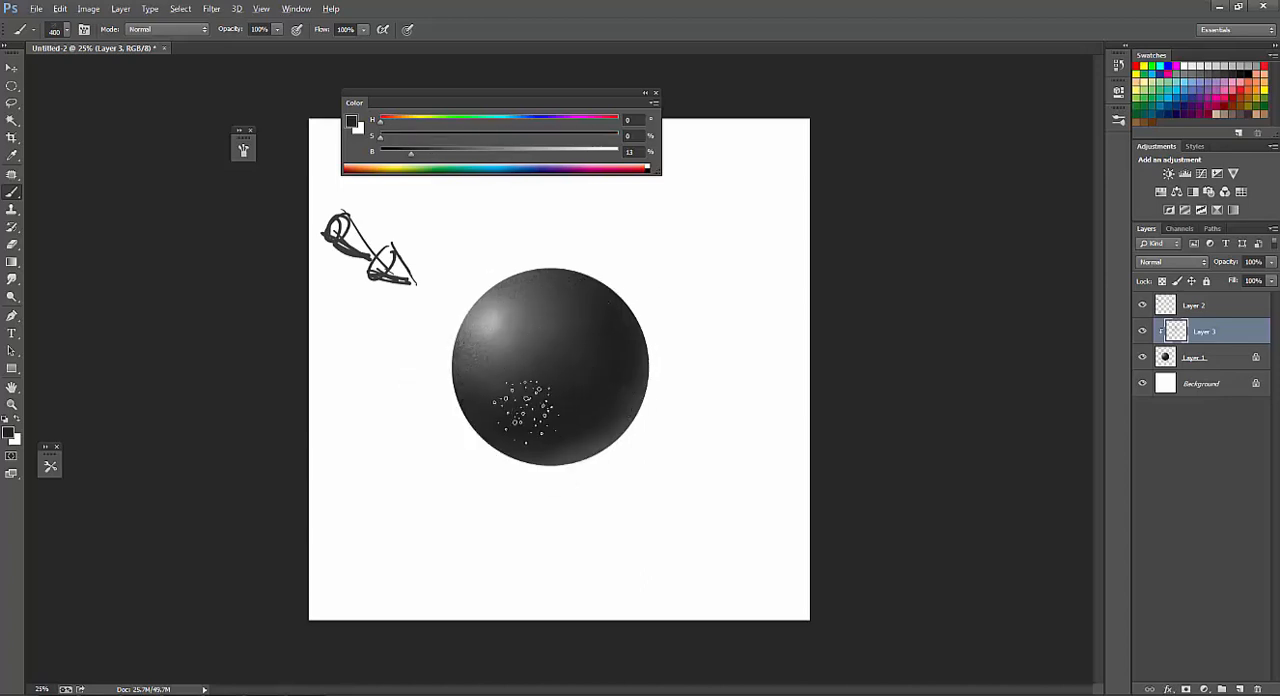
mouse_move(523, 414)
left_mouse_down()
mouse_move(577, 316)
mouse_move(502, 435)
left_mouse_up()
key("bracketleft")
key("bracketleft")
Soften the texture with grays sampled from the sphere's upper middle and lower right, reducing the brush to 175 px.
left_click(542, 310, "alt")
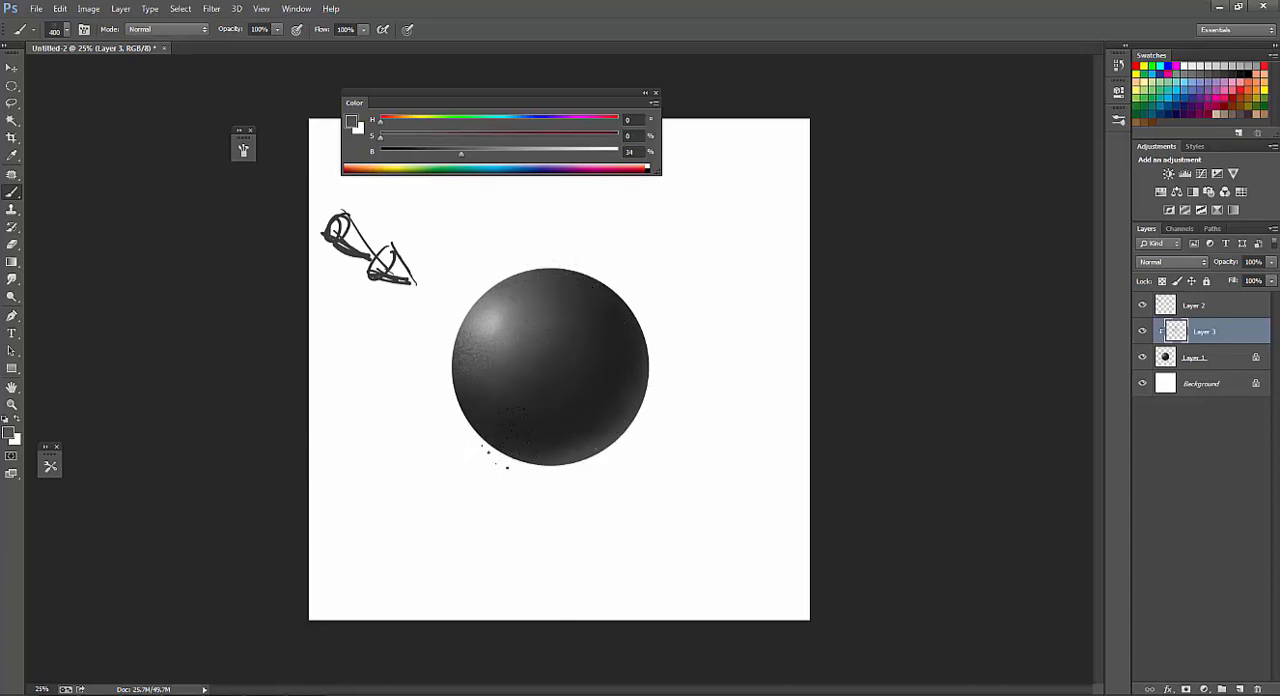
key("bracketleft")
left_click(625, 397, "alt")
key("bracketleft")
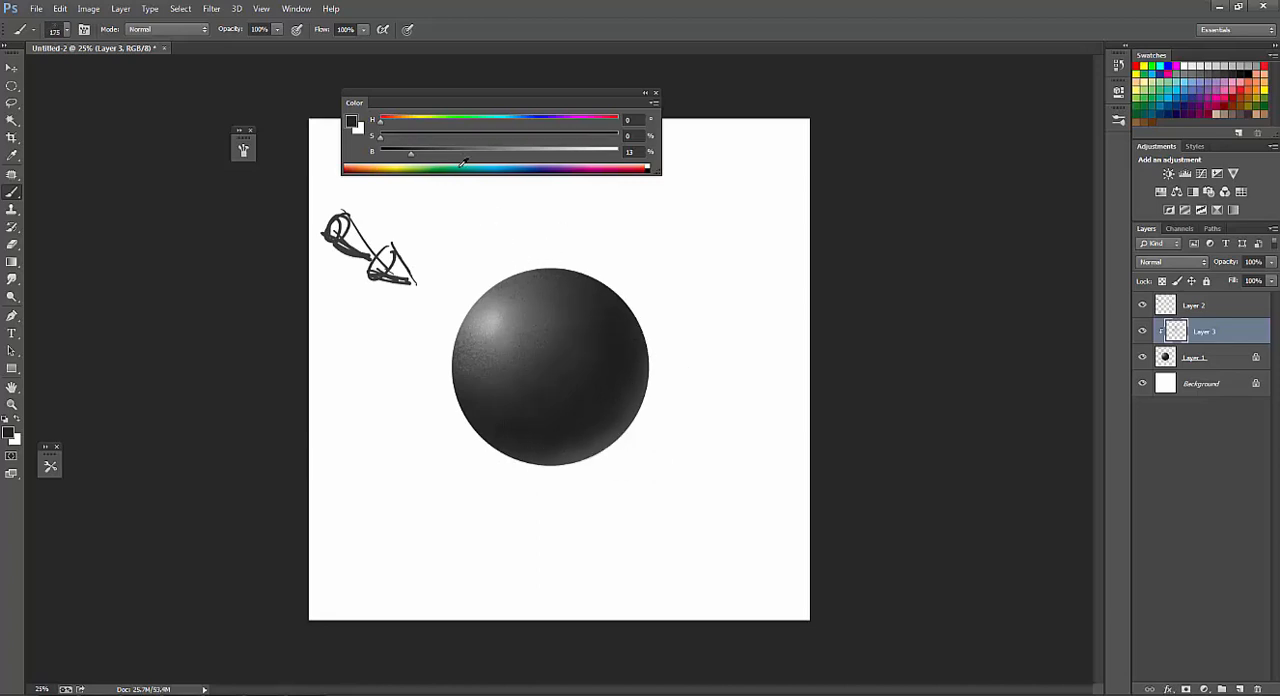
Raise the color's brightness to 78% for the highlight dots, sample white beside the sphere and enlarge the brush to 250 px.
left_click_drag(442, 154, 567, 178)
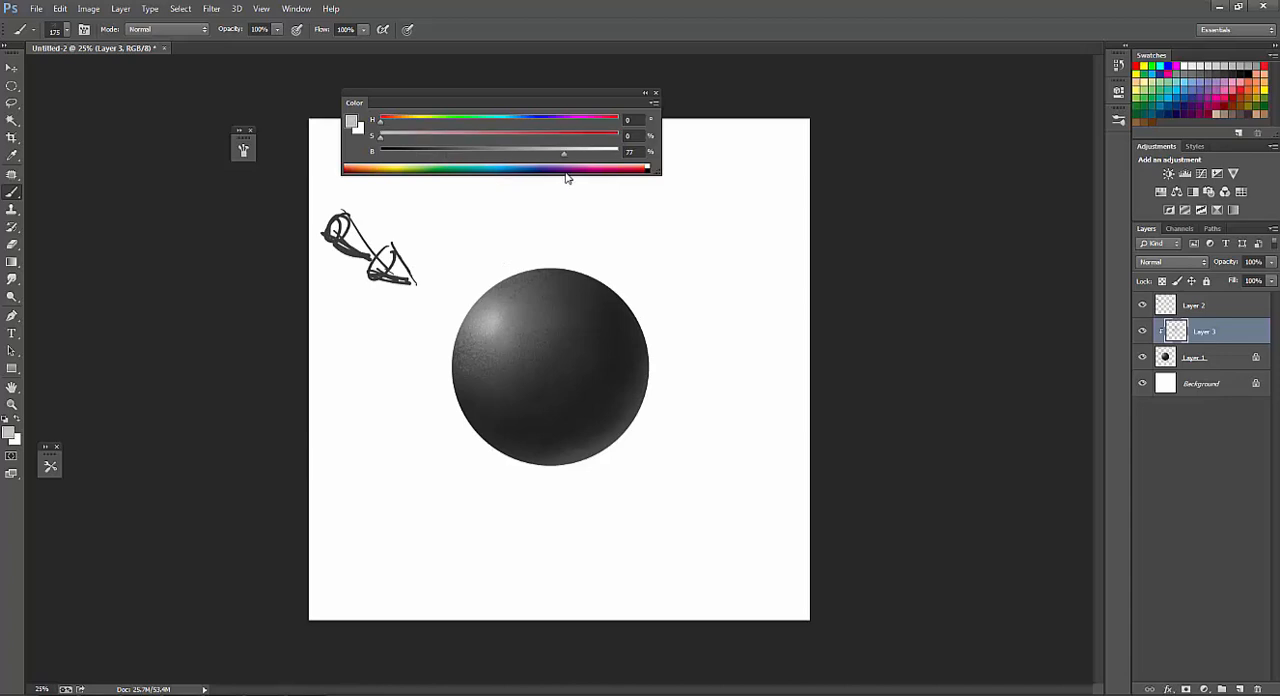
left_click(466, 292, "alt")
key("bracketright")
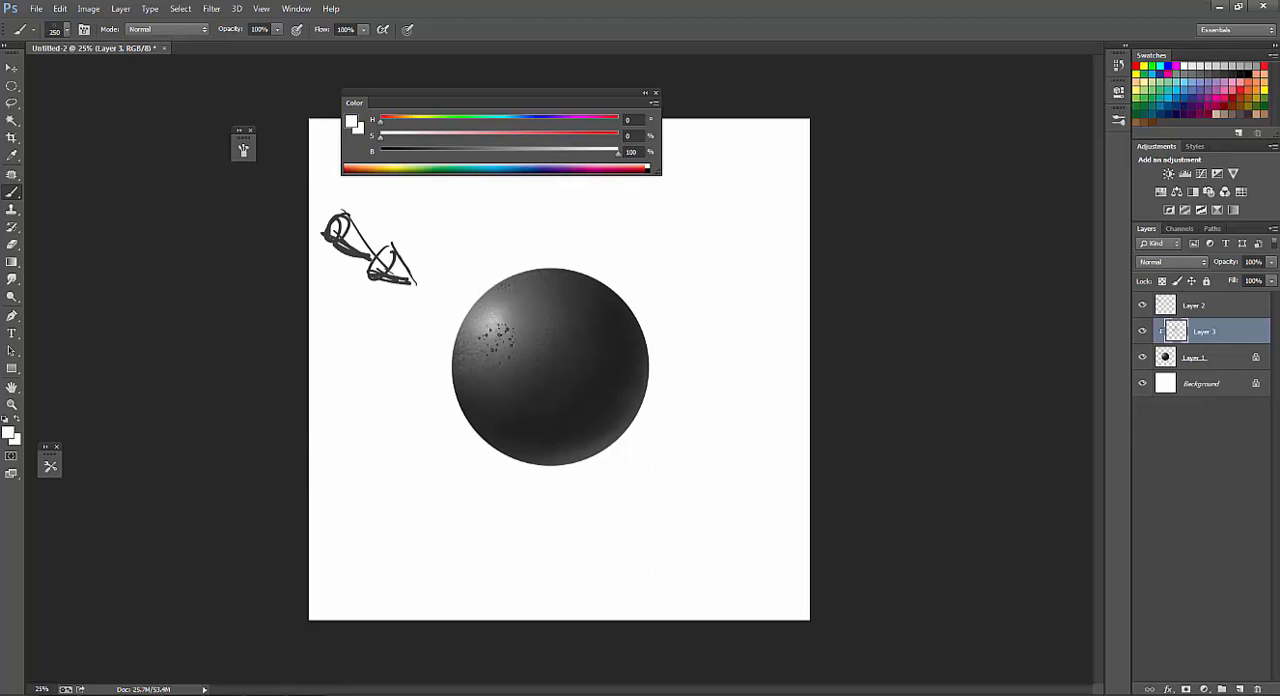
Texture the area around the highlight and left edge with sampled dark and mid grays using a 250 px brush.
left_click(532, 308, "alt")
left_click(530, 292, "alt")
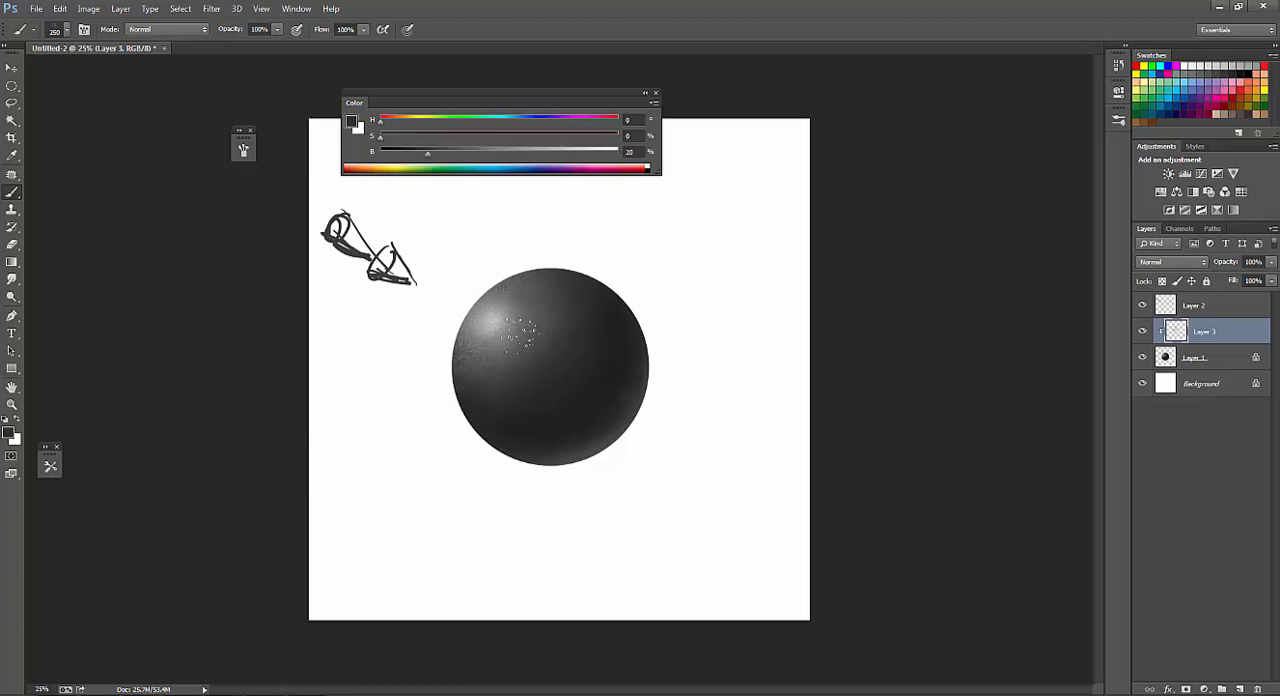
left_click(575, 344, "alt")
left_click(503, 339, "alt")
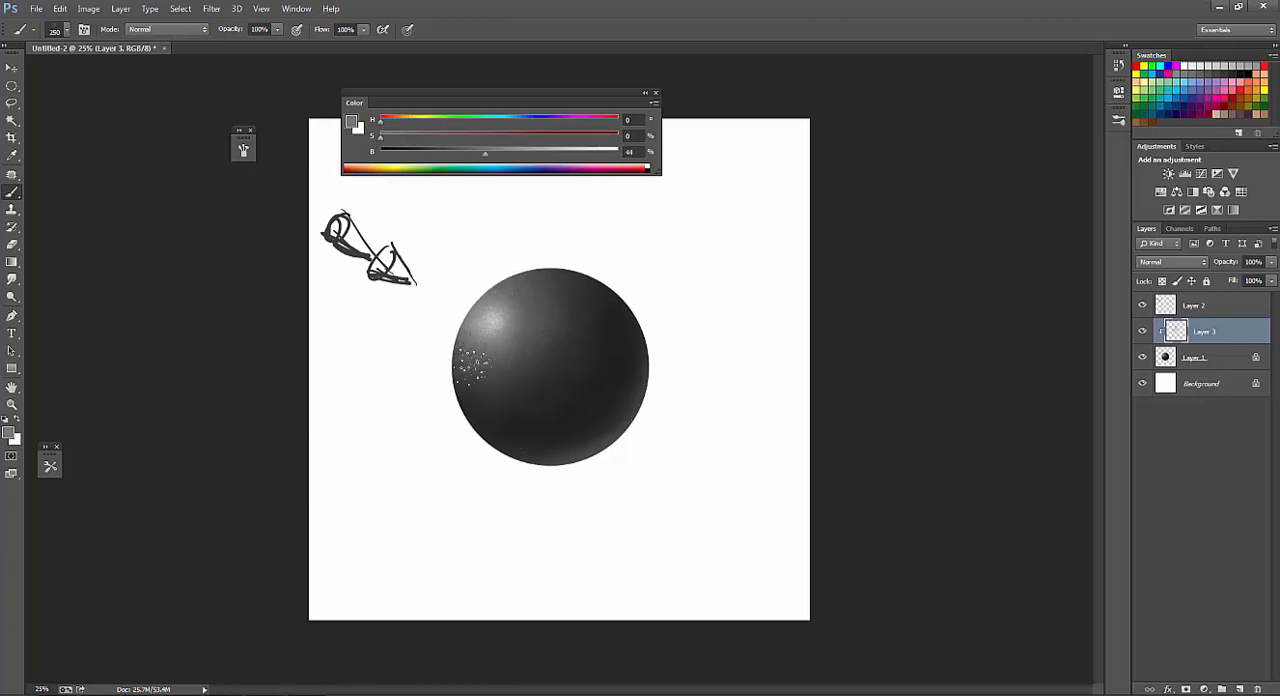
left_click(572, 380, "alt")
left_click(625, 268)
Toggle the visibility of Layer 3 repeatedly to compare the sphere with and without the dot texture.
left_click(1141, 331)
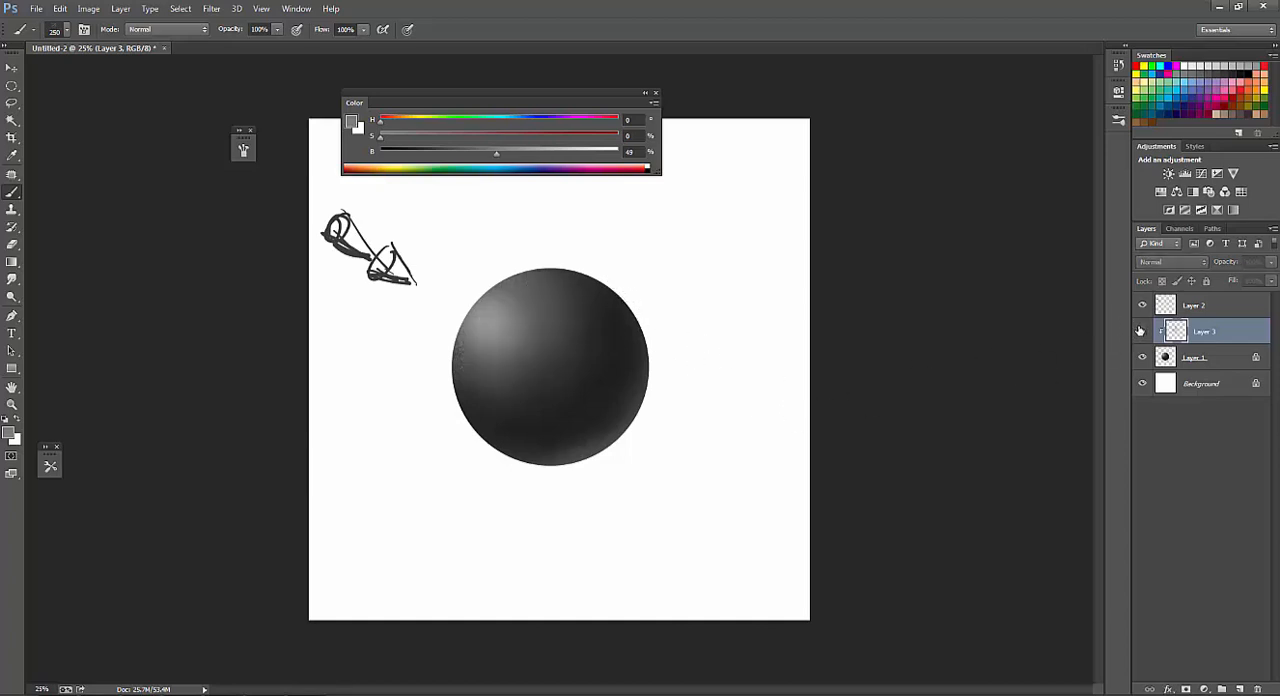
left_click(1141, 331)
left_click(1141, 331)
left_click(1141, 331)
left_click(1141, 331)
left_click(1141, 331)
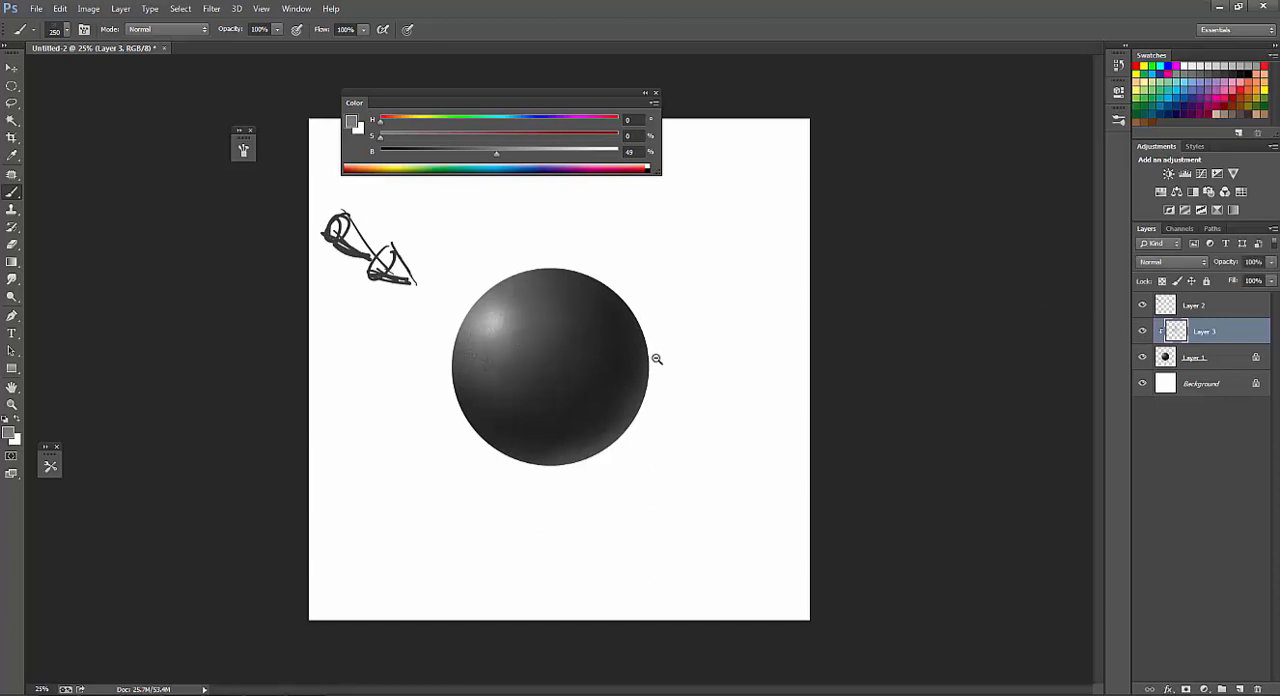
Add dark dots at 13% brightness with a 250 px brush, and light dots at 78% brightness with a 125 px brush, across the sphere.
scroll(657, 360, "down", 2)
scroll(598, 371, "up", 3)
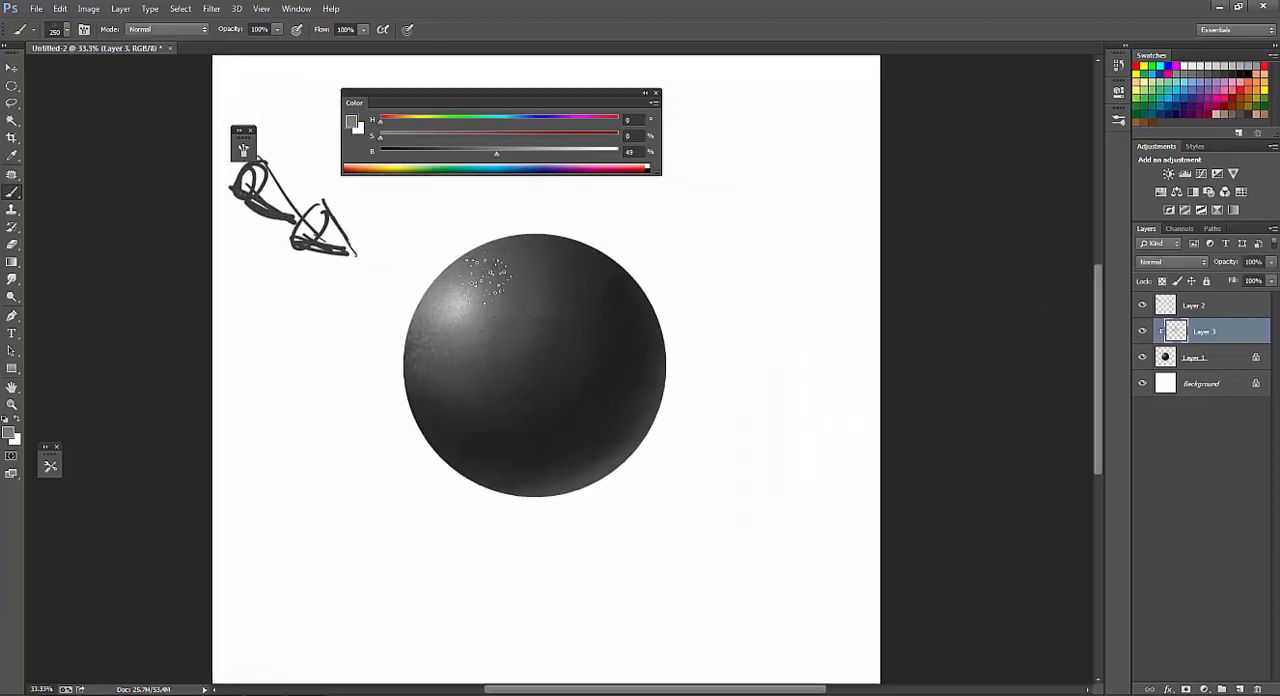
left_click(411, 150)
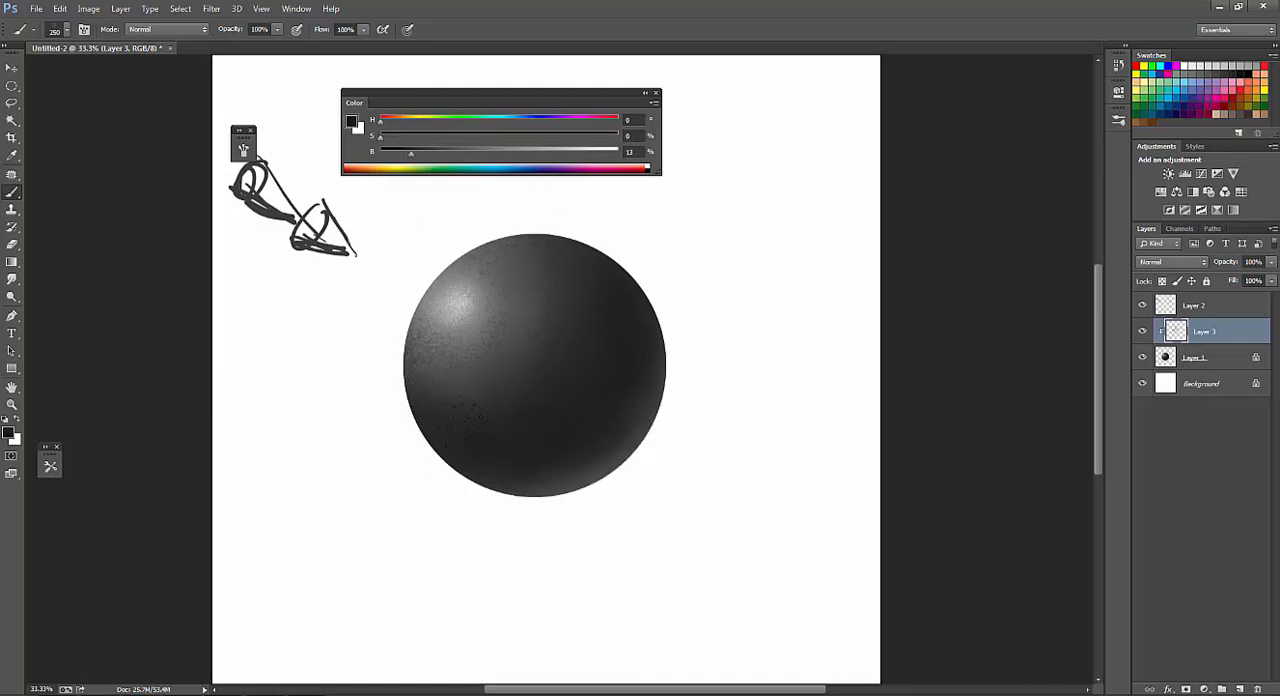
left_click(569, 154)
key("bracketleft")
key("bracketleft")
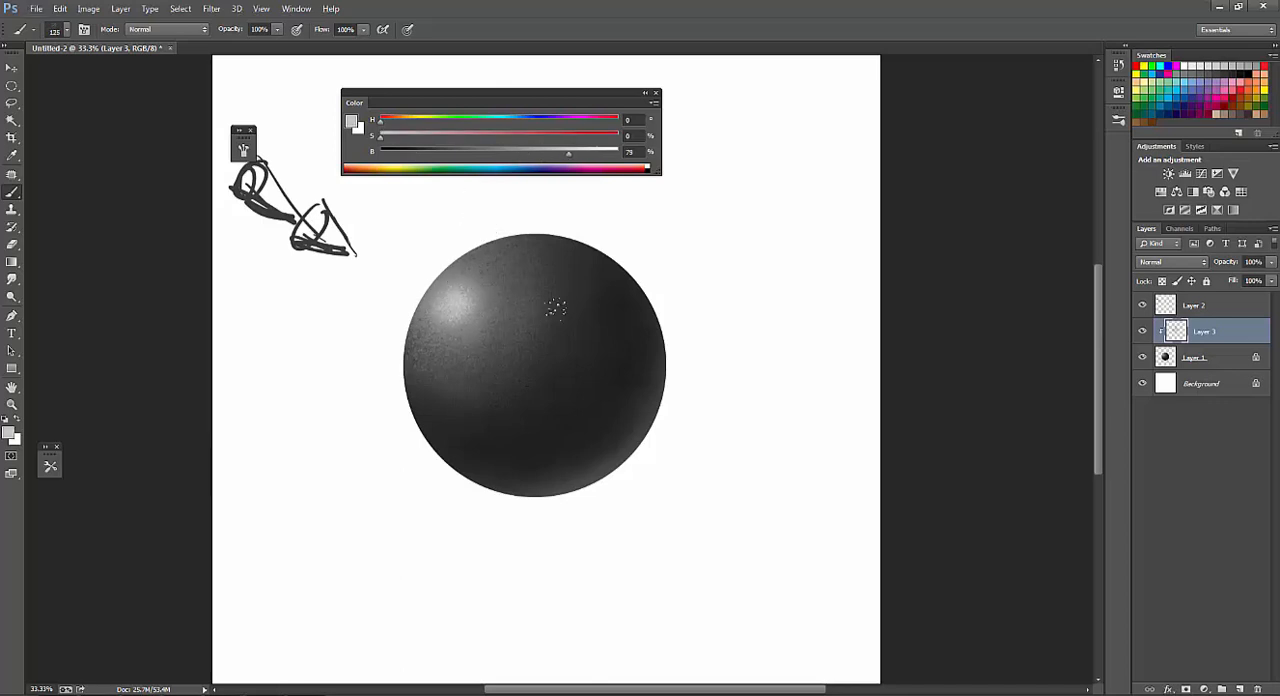
key("ctrl+minus")
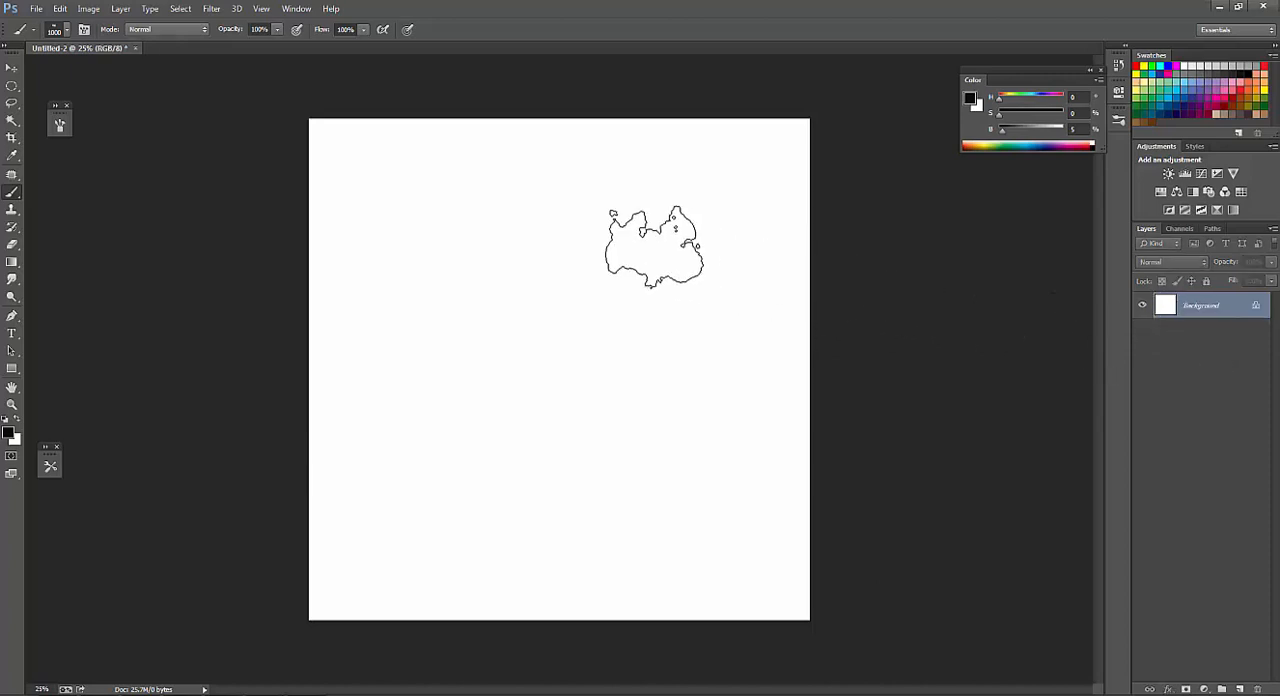
Try a stroke with the 1000 px cloud-shaped brush on the blank canvas and undo it.
right_click(441, 339)
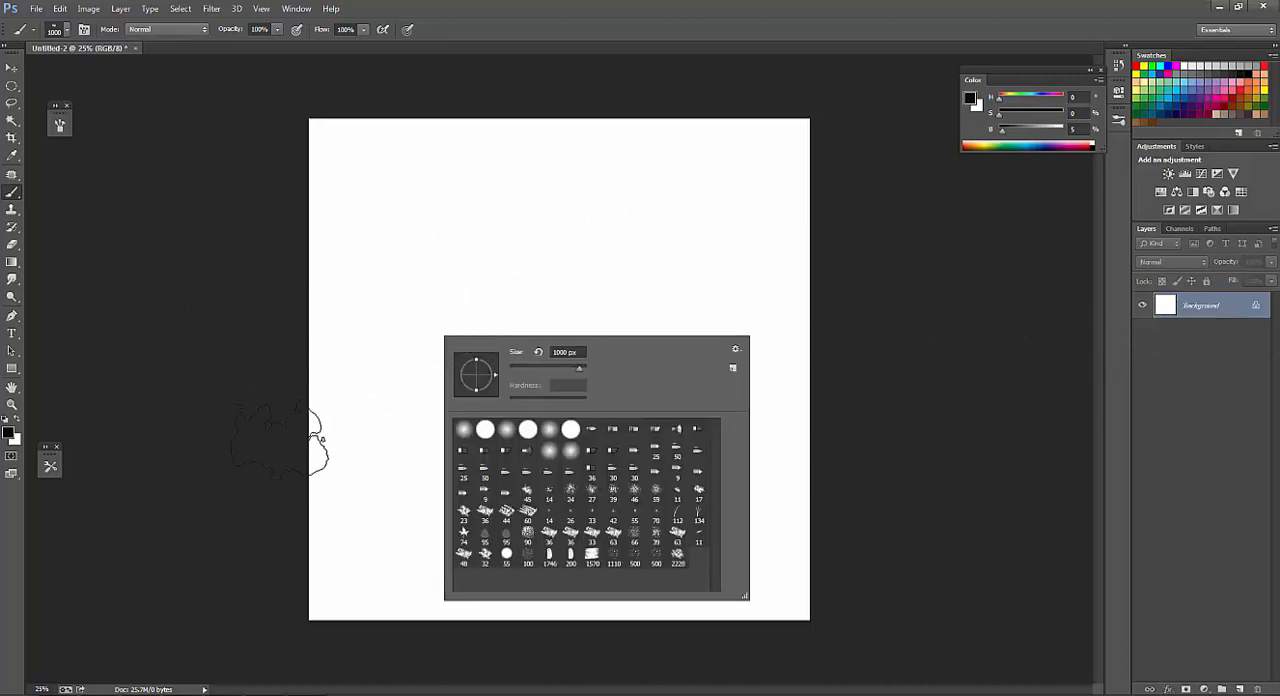
left_click(232, 436)
mouse_move(530, 300)
left_mouse_down()
mouse_move(563, 345)
mouse_move(557, 360)
mouse_move(512, 325)
left_mouse_up()
key("ctrl+alt+z")
key("ctrl+alt+z")
key("ctrl+alt+z")
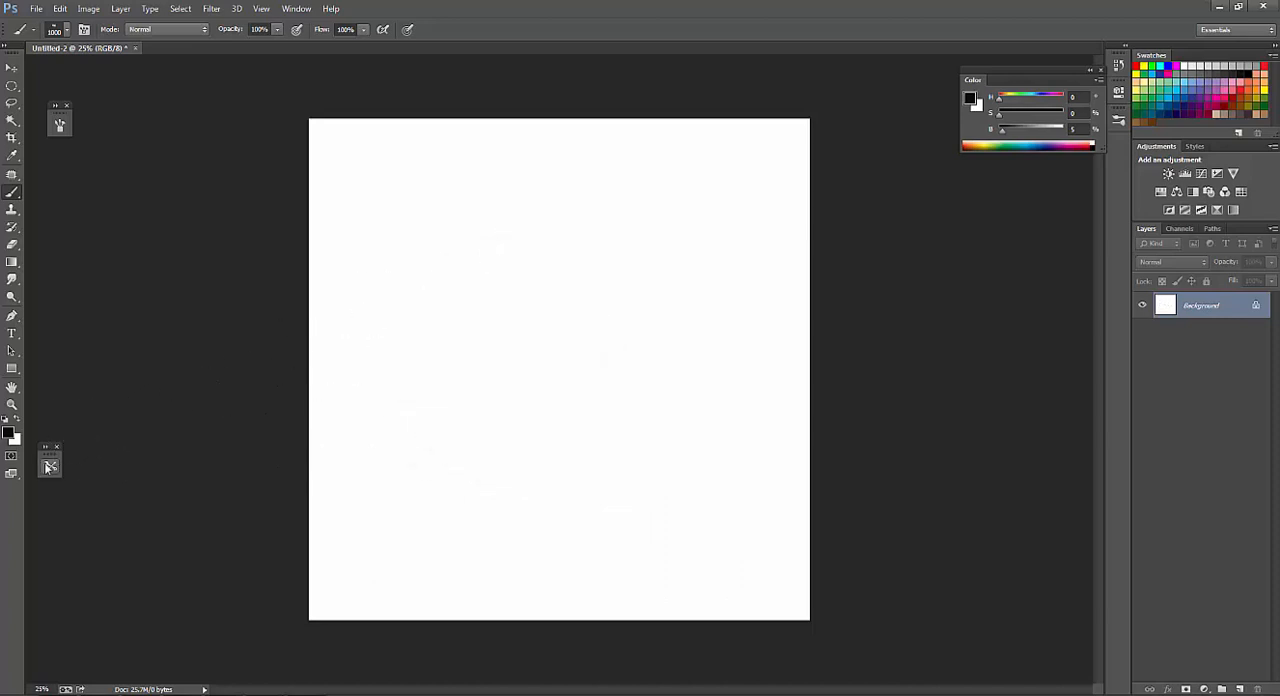
Choose the 08 cloud/smoke texture brush preset and paint a smoke cloud in the canvas center, blending with sampled dark grays.
left_click(49, 470)
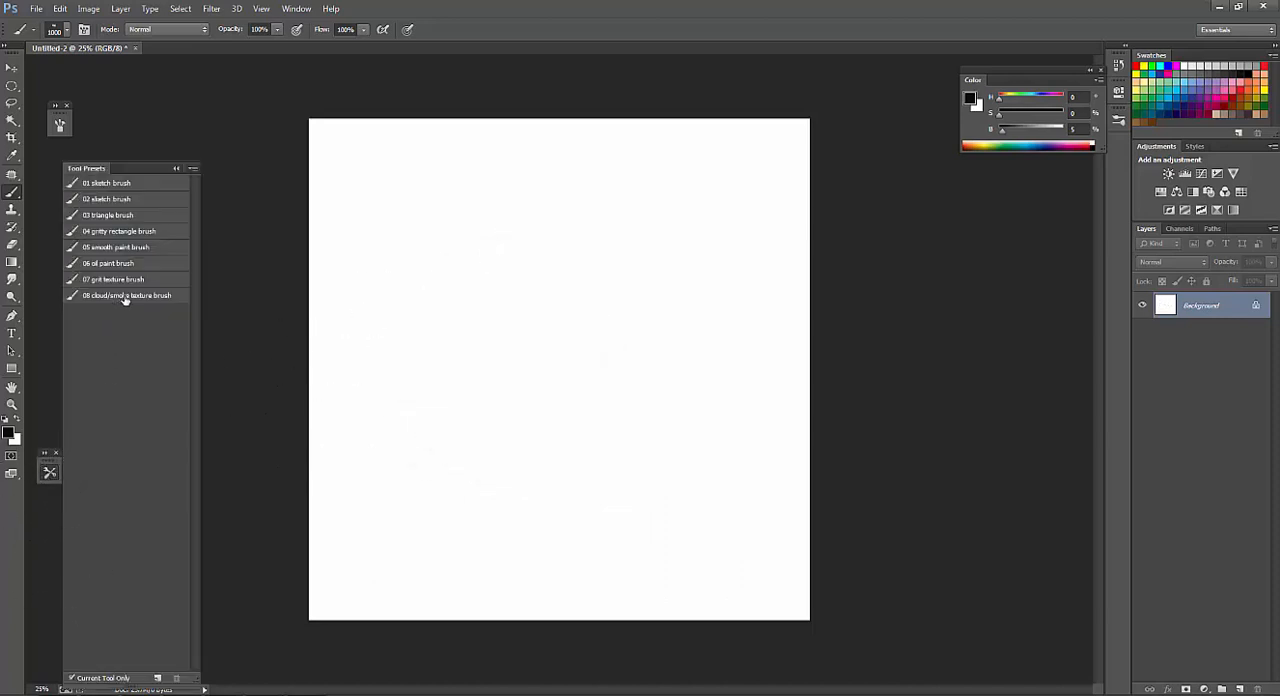
left_click(125, 296)
mouse_move(491, 400)
left_mouse_down()
mouse_move(534, 309)
mouse_move(596, 416)
mouse_move(572, 250)
mouse_move(449, 354)
mouse_move(563, 443)
mouse_move(629, 412)
mouse_move(514, 366)
mouse_move(588, 406)
mouse_move(471, 414)
mouse_move(560, 485)
left_mouse_up()
left_click(588, 352, "alt")
left_click(516, 302, "alt")
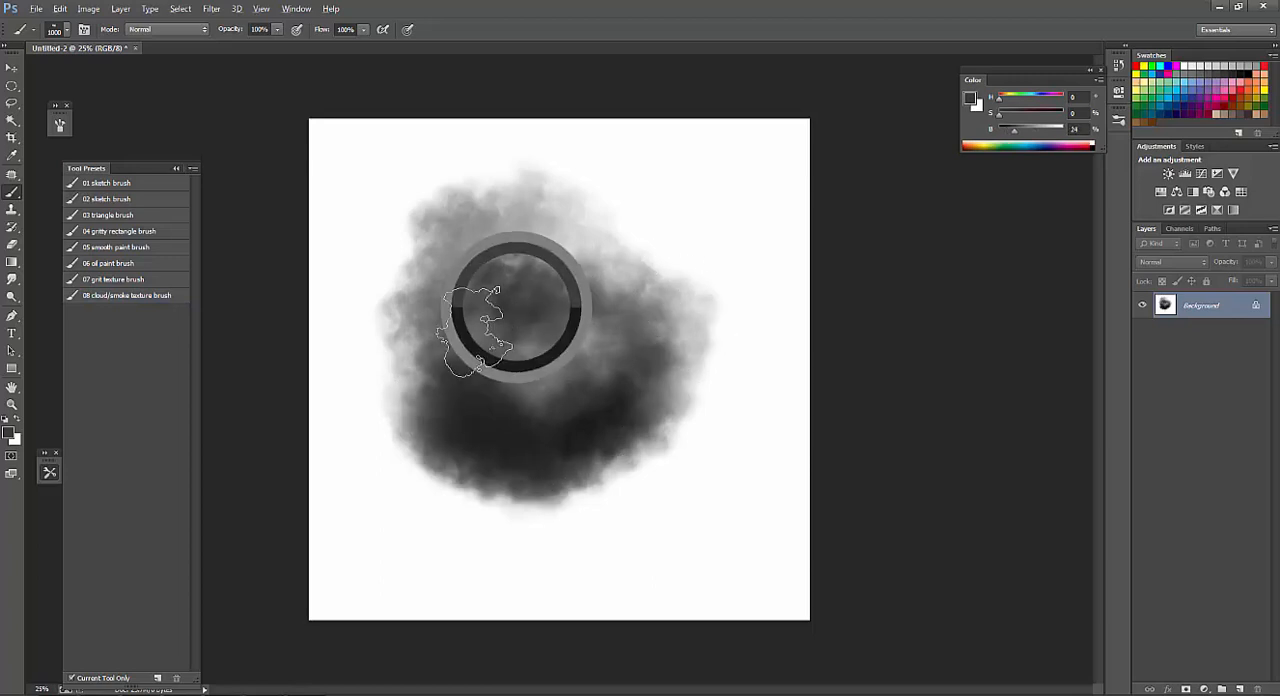
left_click_drag(475, 333, 466, 444)
left_click(548, 364, "alt")
left_click_drag(455, 372, 515, 412)
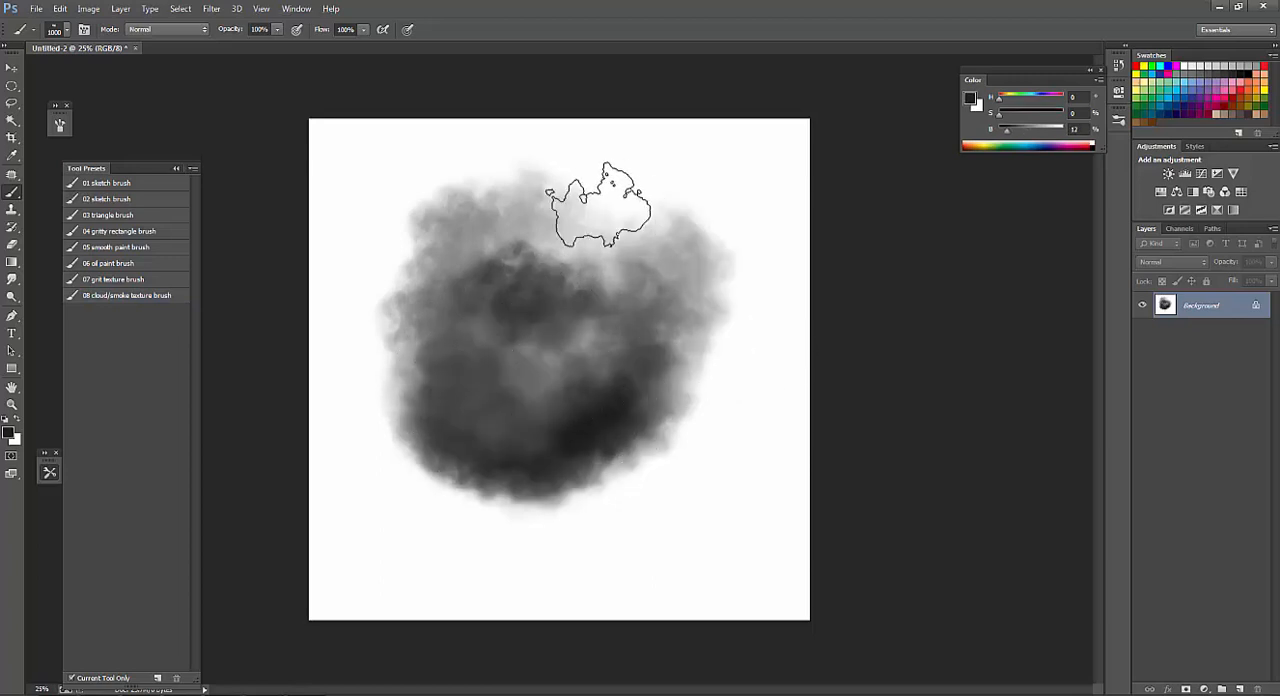
Sample white, undo the last trial stroke over the smoke and clear the canvas by filling it with white.
left_click(660, 154, "alt")
mouse_move(370, 215)
left_mouse_down()
mouse_move(443, 243)
mouse_move(620, 260)
left_mouse_up()
key("ctrl+z")
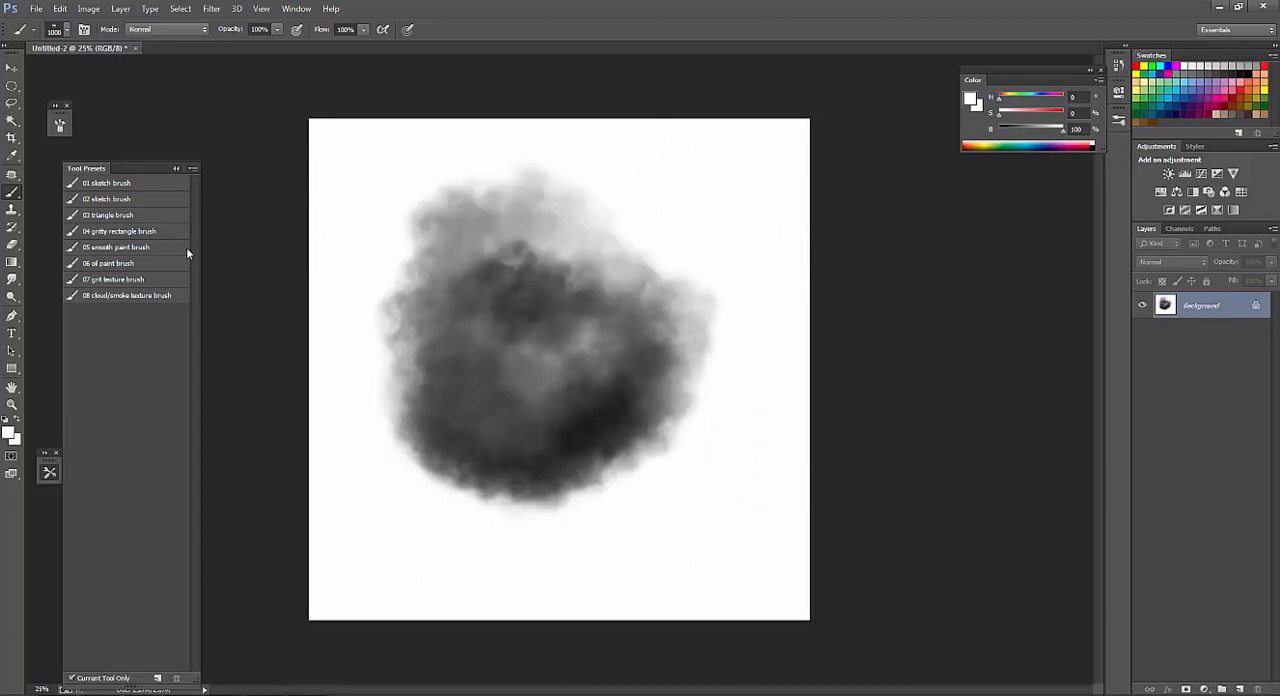
left_click(50, 474)
key("ctrl+BackSpace")
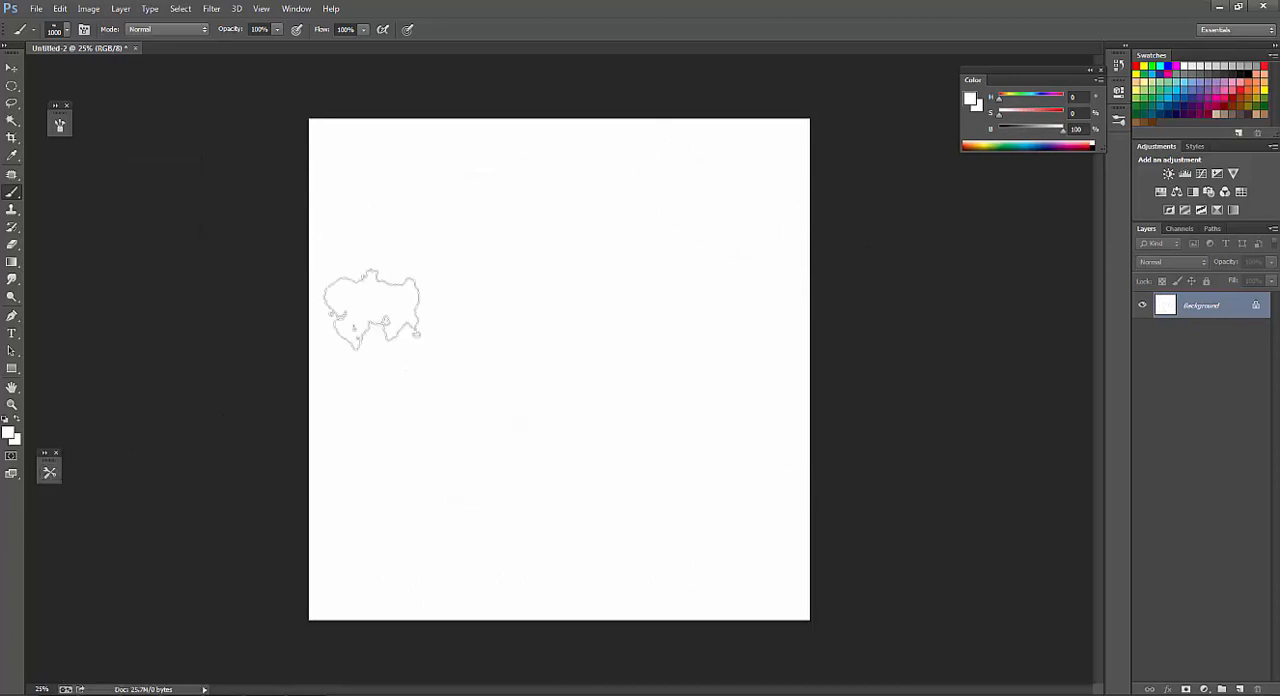
Choose a hard round brush and reduce its size to 125 px.
right_click(428, 326)
double_click(560, 420)
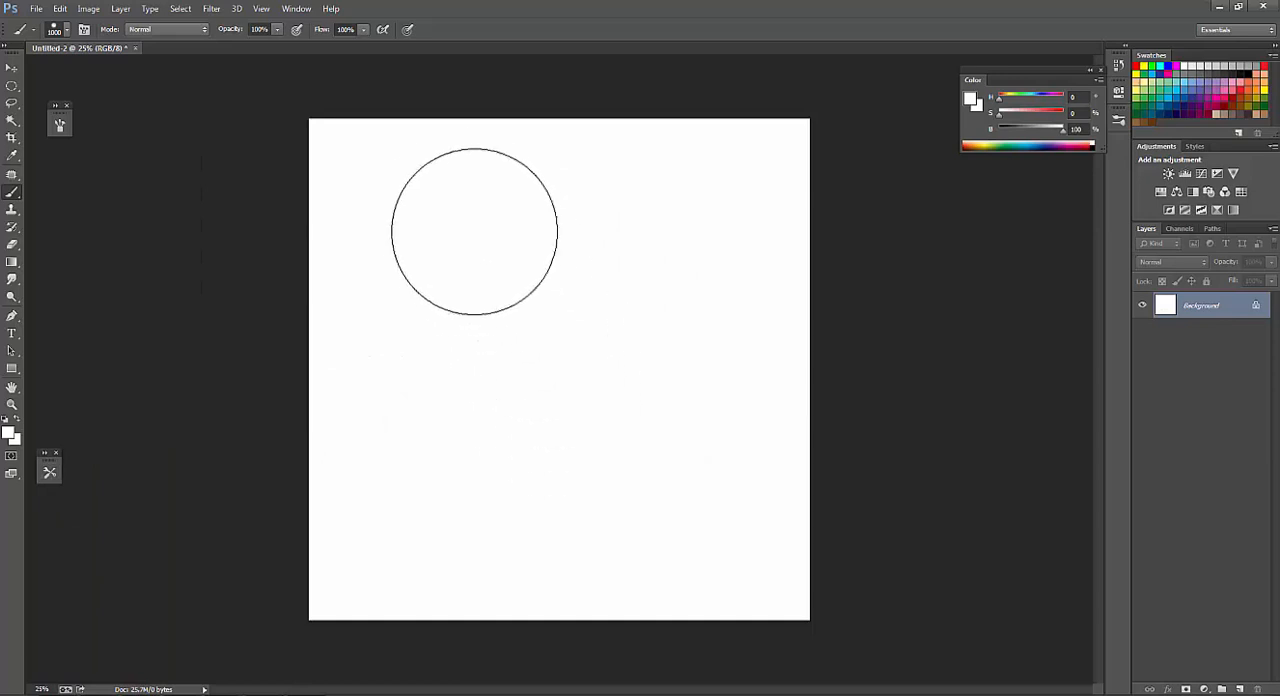
key("bracketleft")
key("bracketleft")
key("bracketleft")
key("bracketleft")
key("bracketleft")
key("bracketleft")
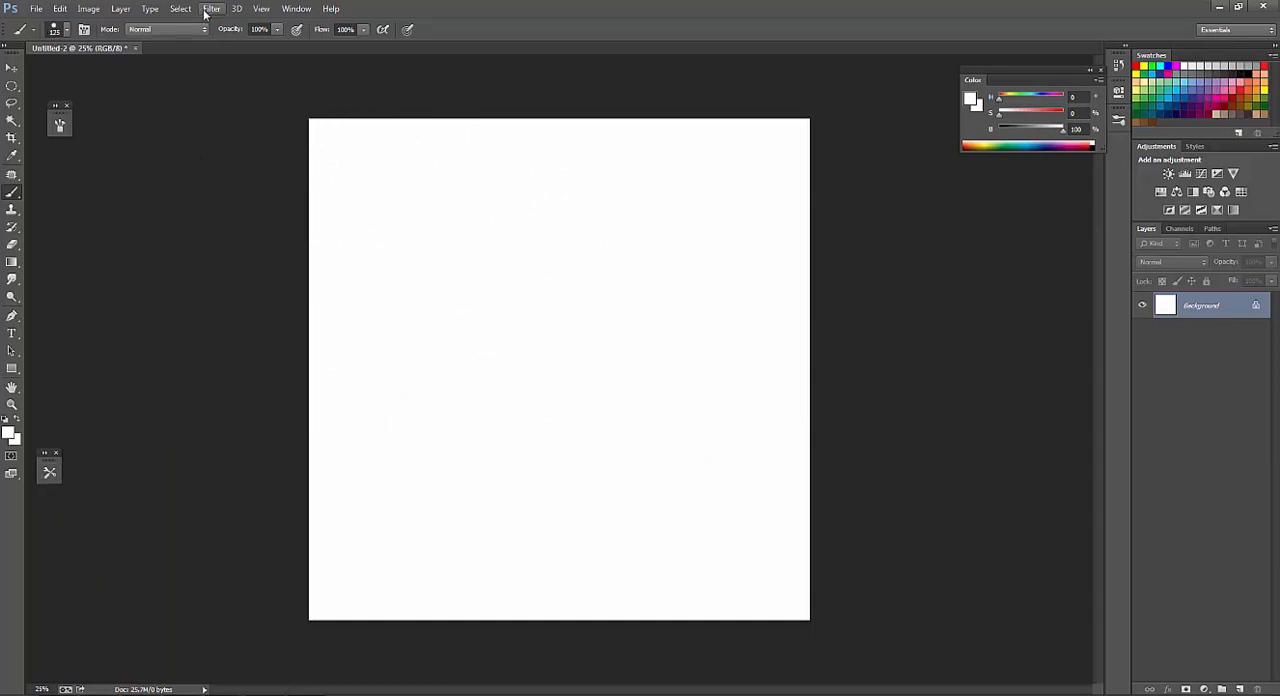
Reset the foreground color to black against the white background and fill the canvas with rendered Clouds.
left_click(210, 9)
mouse_move(331, 208)
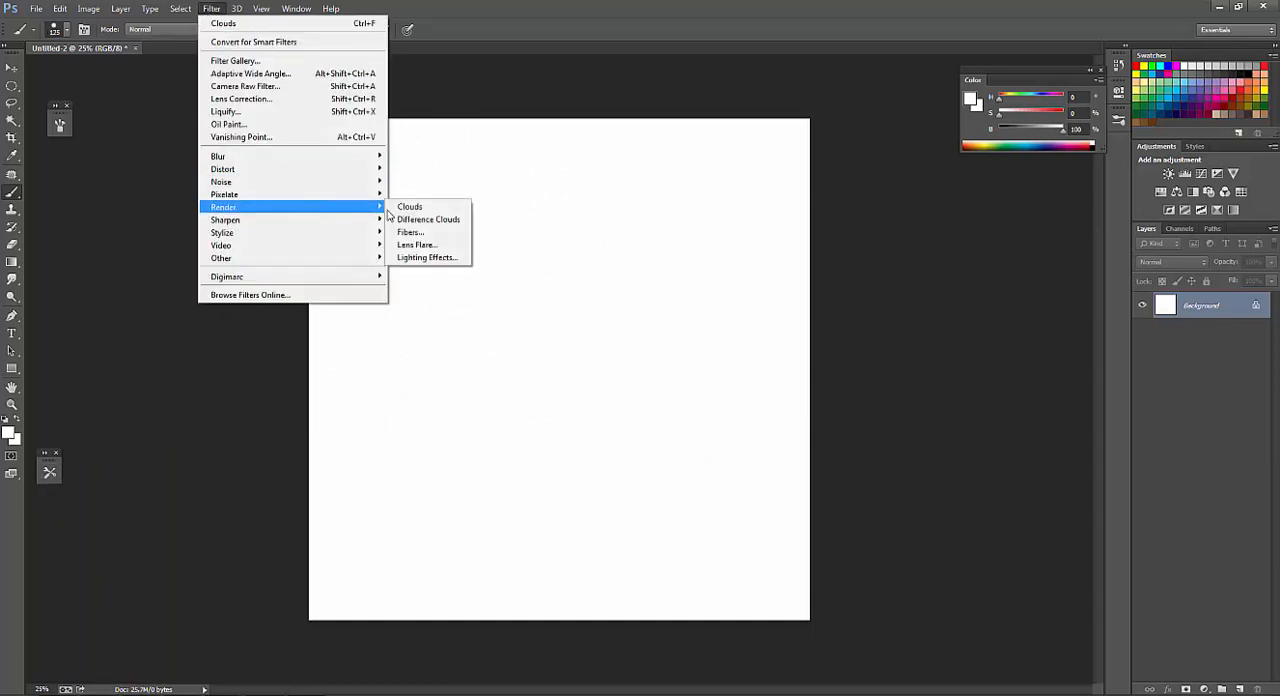
left_click(433, 209)
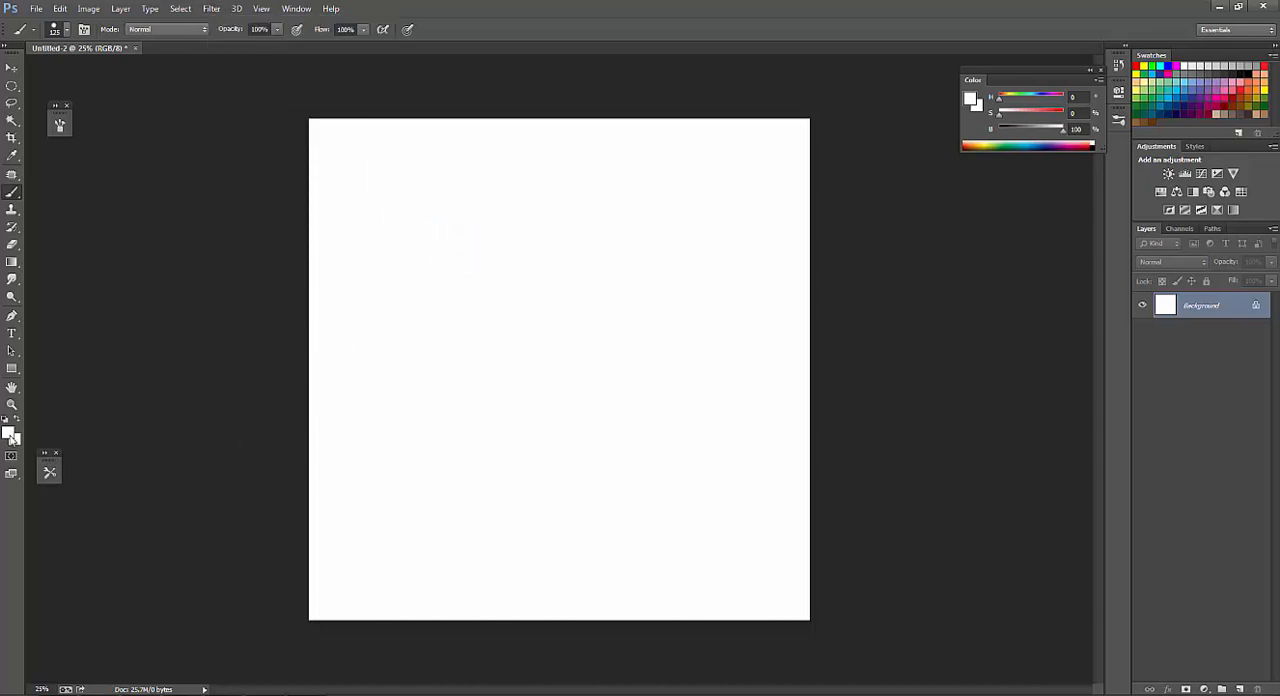
left_click(213, 10)
mouse_move(292, 208)
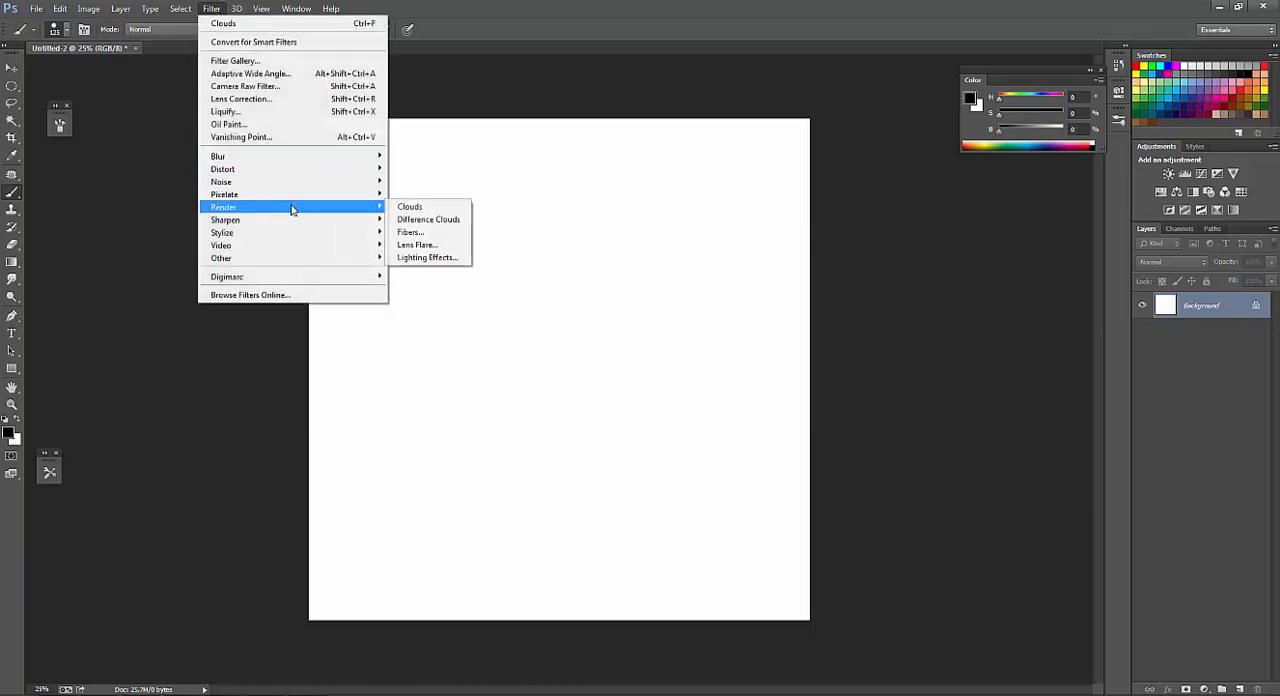
left_click(411, 208)
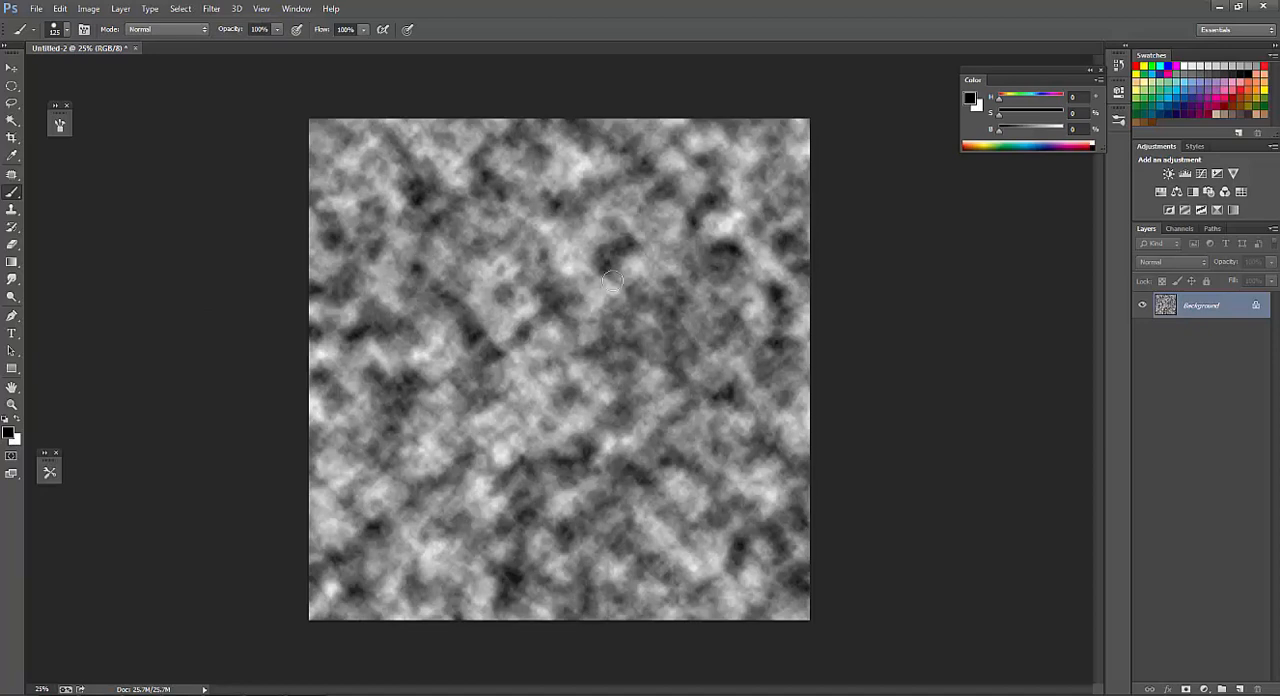
Select an elliptical area in the middle of the clouds, enlarge and reposition it with Free Transform, and deselect it.
key("m")
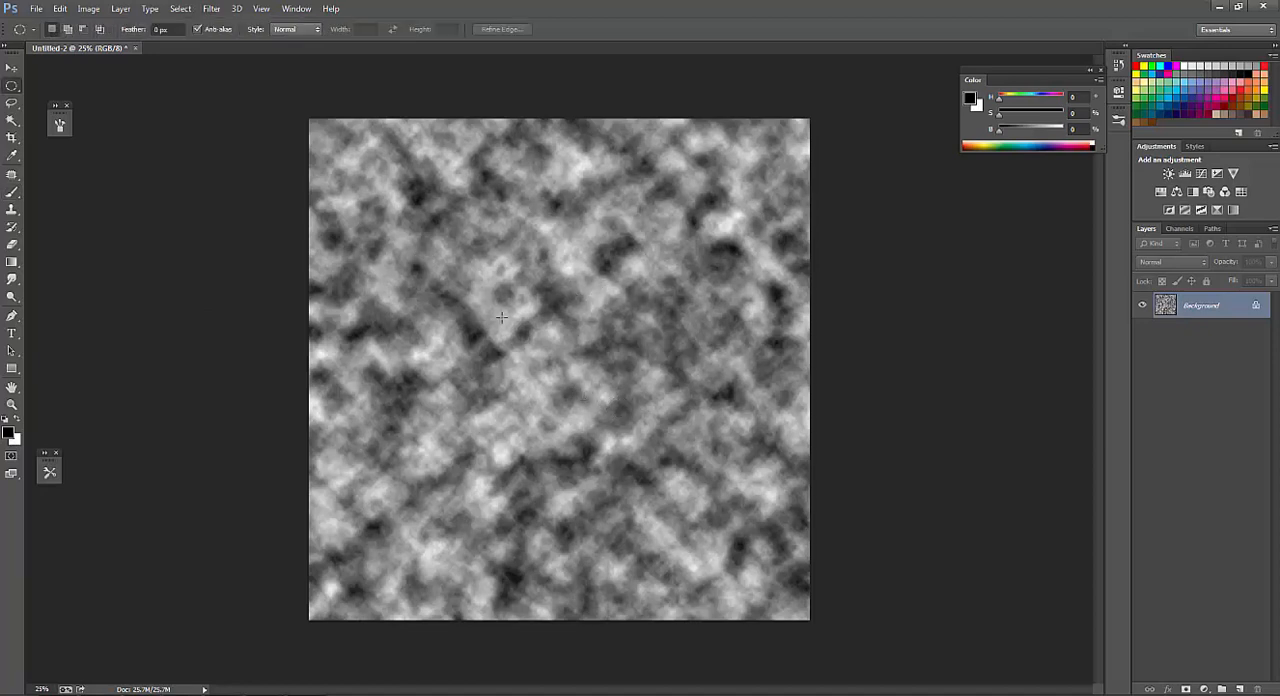
mouse_move(497, 298)
left_mouse_down()
mouse_move(650, 455)
mouse_move(660, 412)
mouse_move(693, 460)
left_mouse_up()
key("ctrl+t")
left_click_drag(693, 297, 795, 224)
left_click_drag(718, 307, 658, 303)
left_click(670, 29)
key("ctrl+d")
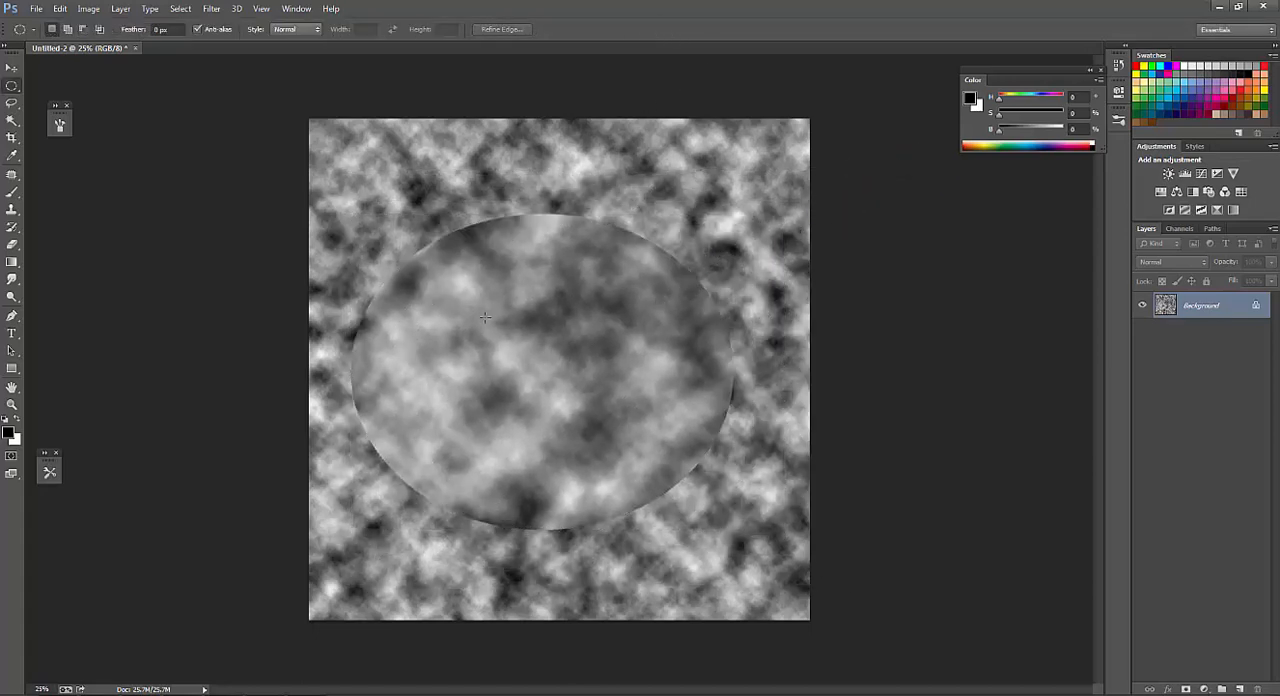
Switch to the Eraser with a soft round tip and reduce its size to 700 px.
key("e")
right_click(418, 204)
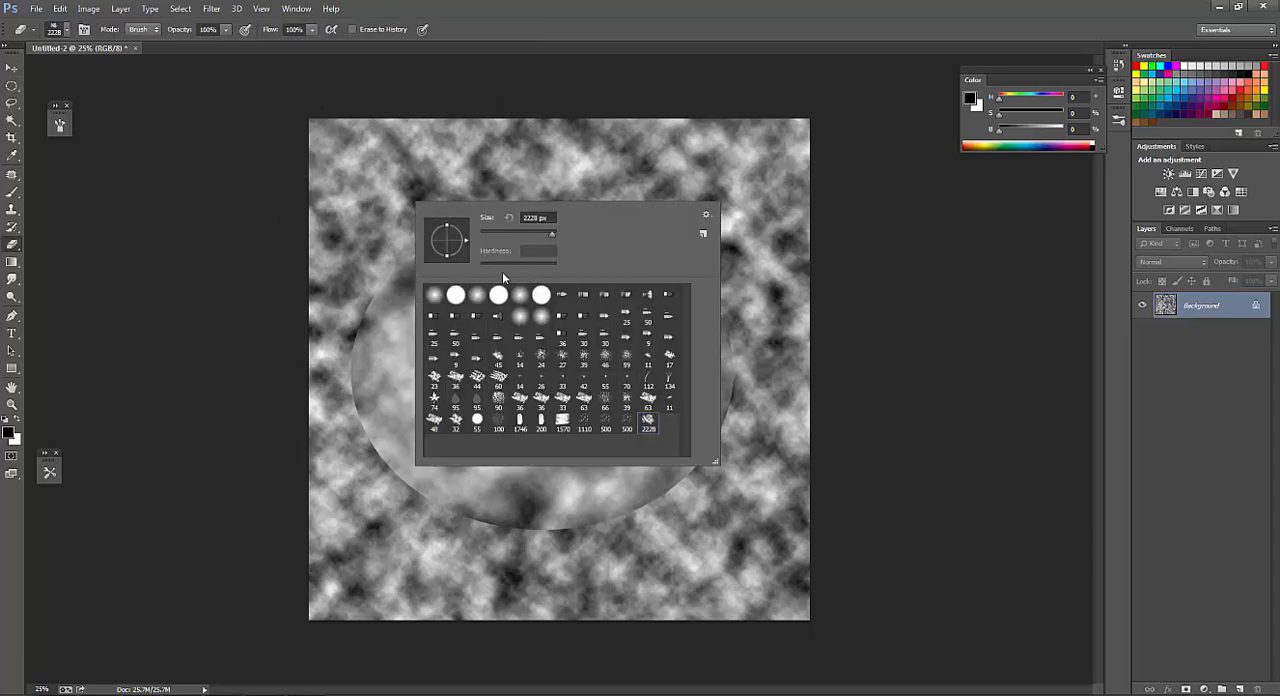
double_click(520, 296)
key("bracketleft")
key("bracketleft")
key("bracketleft")
key("bracketleft")
key("bracketleft")
key("bracketleft")
key("bracketleft")
key("bracketleft")
key("bracketleft")
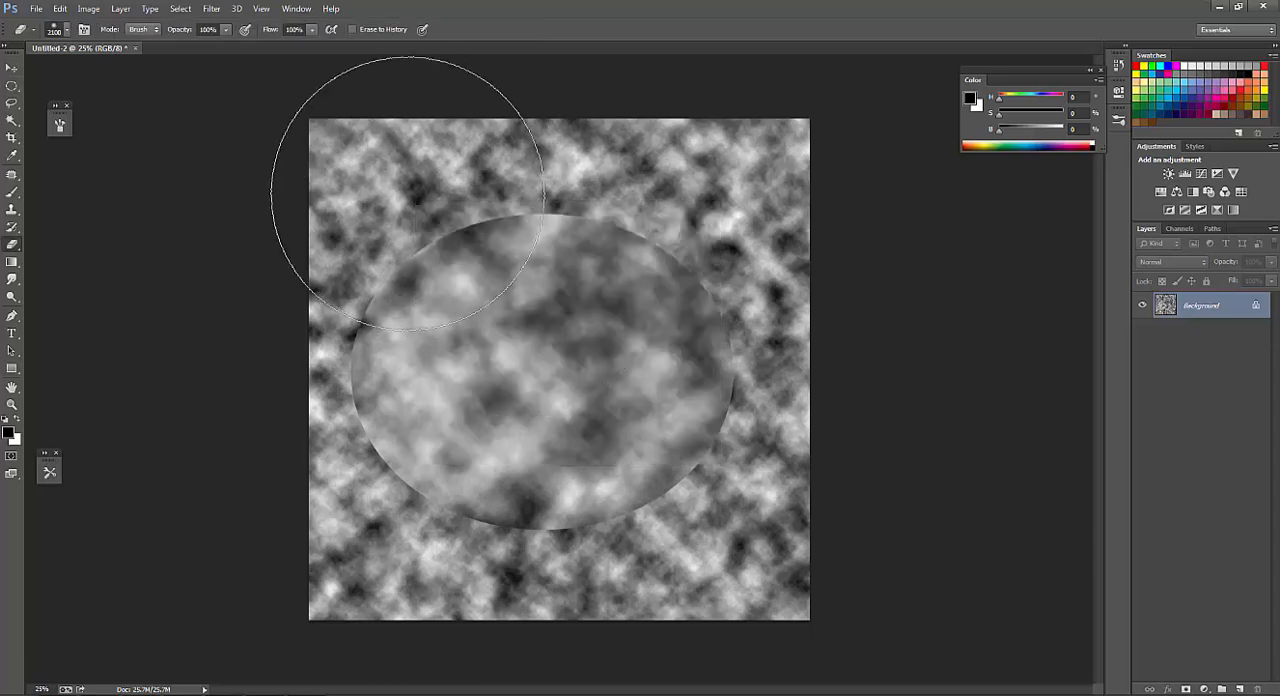
key("bracketleft")
key("bracketleft")
key("bracketleft")
key("bracketleft")
key("bracketleft")
key("bracketleft")
key("bracketleft")
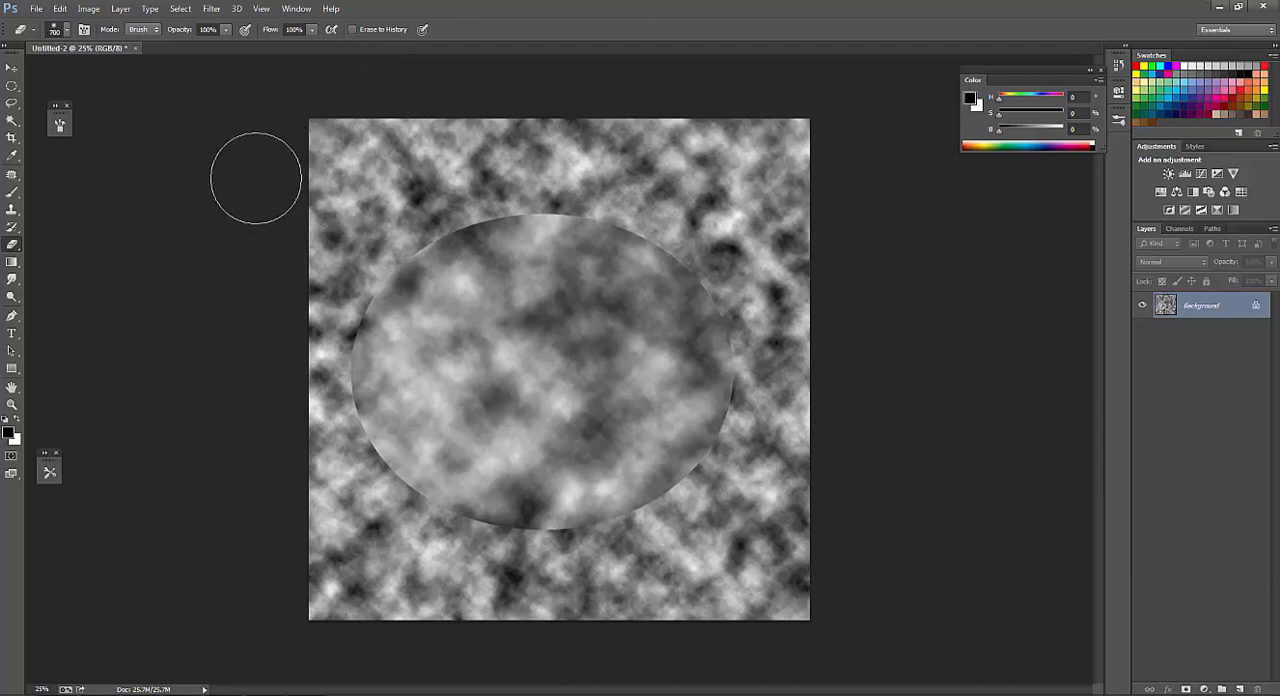
Erase the surrounding clouds and the ellipse's hard edge, leaving a soft irregular cloud patch in the center, and reduce the eraser to 400 px.
mouse_move(254, 177)
left_mouse_down()
mouse_move(223, 228)
mouse_move(434, 131)
mouse_move(734, 123)
mouse_move(814, 343)
mouse_move(803, 463)
mouse_move(577, 604)
mouse_move(300, 230)
mouse_move(334, 585)
mouse_move(514, 605)
mouse_move(886, 450)
mouse_move(657, 630)
mouse_move(549, 605)
mouse_move(640, 600)
left_mouse_up()
mouse_move(325, 122)
left_mouse_down()
mouse_move(706, 94)
mouse_move(789, 257)
mouse_move(791, 148)
left_mouse_up()
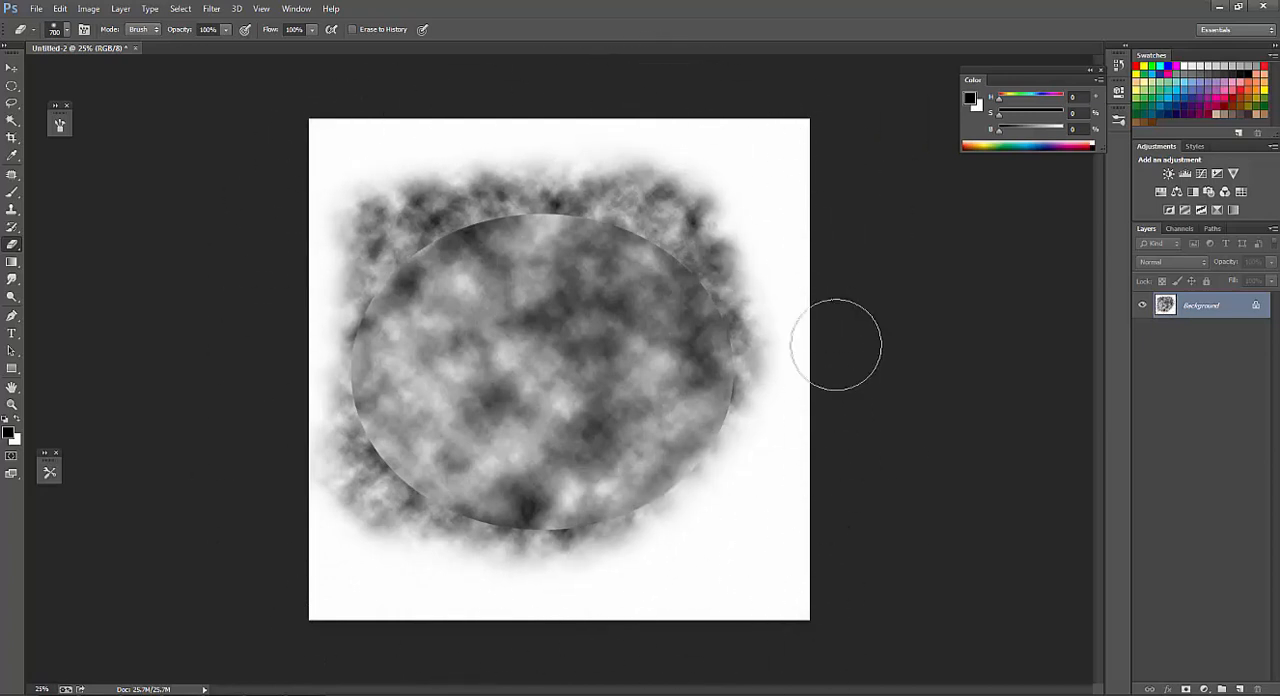
mouse_move(340, 568)
left_mouse_down()
mouse_move(294, 486)
mouse_move(304, 309)
mouse_move(329, 465)
mouse_move(405, 559)
mouse_move(447, 538)
mouse_move(544, 556)
mouse_move(673, 527)
mouse_move(465, 521)
mouse_move(301, 319)
mouse_move(312, 260)
mouse_move(492, 148)
mouse_move(480, 150)
mouse_move(673, 184)
mouse_move(746, 237)
mouse_move(714, 207)
mouse_move(486, 195)
mouse_move(362, 306)
mouse_move(526, 197)
mouse_move(391, 284)
mouse_move(406, 312)
mouse_move(499, 203)
mouse_move(517, 227)
mouse_move(715, 237)
mouse_move(652, 202)
mouse_move(748, 284)
mouse_move(704, 258)
mouse_move(664, 282)
mouse_move(643, 245)
mouse_move(746, 397)
mouse_move(676, 522)
mouse_move(689, 431)
mouse_move(660, 379)
mouse_move(567, 400)
mouse_move(573, 389)
mouse_move(382, 316)
mouse_move(411, 296)
mouse_move(436, 341)
mouse_move(450, 261)
mouse_move(422, 324)
mouse_move(333, 336)
mouse_move(499, 149)
mouse_move(507, 159)
mouse_move(417, 269)
mouse_move(358, 305)
mouse_move(381, 431)
mouse_move(363, 341)
mouse_move(714, 379)
mouse_move(688, 485)
mouse_move(626, 558)
mouse_move(605, 531)
mouse_move(485, 515)
mouse_move(581, 518)
left_mouse_up()
key("bracketleft")
key("bracketleft")
key("bracketright")
key("bracketright")
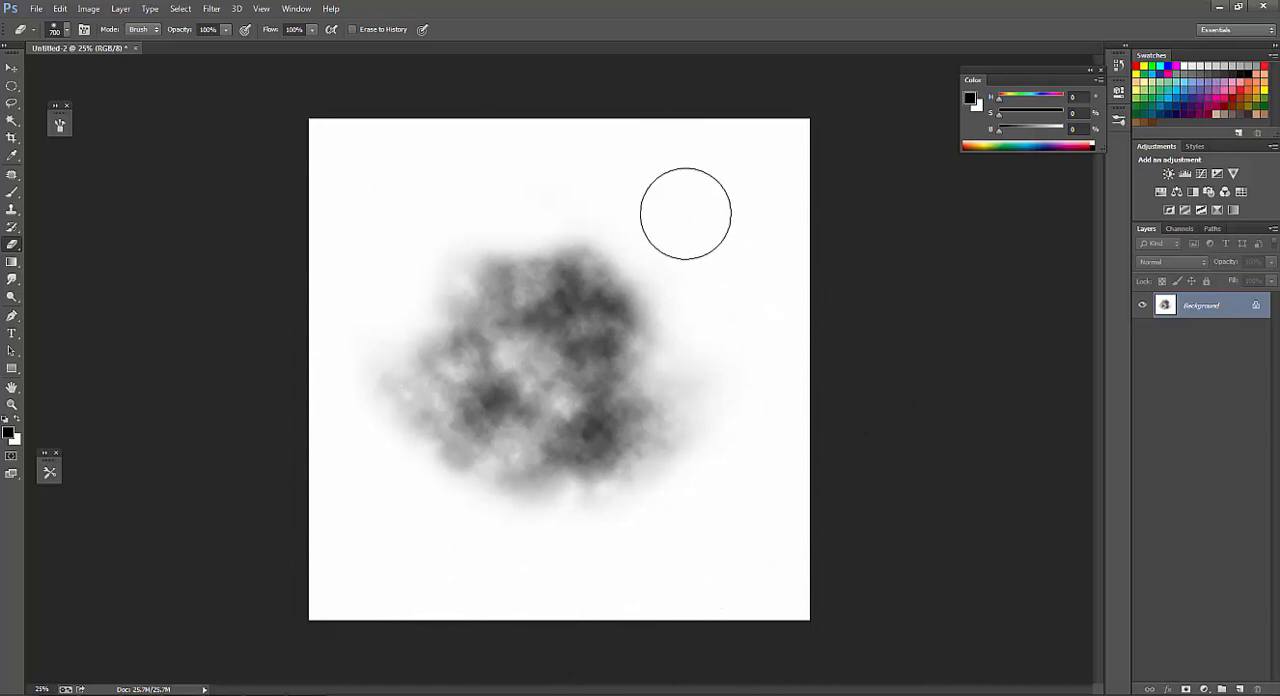
key("bracketleft")
key("bracketleft")
key("bracketleft")
key("bracketleft")
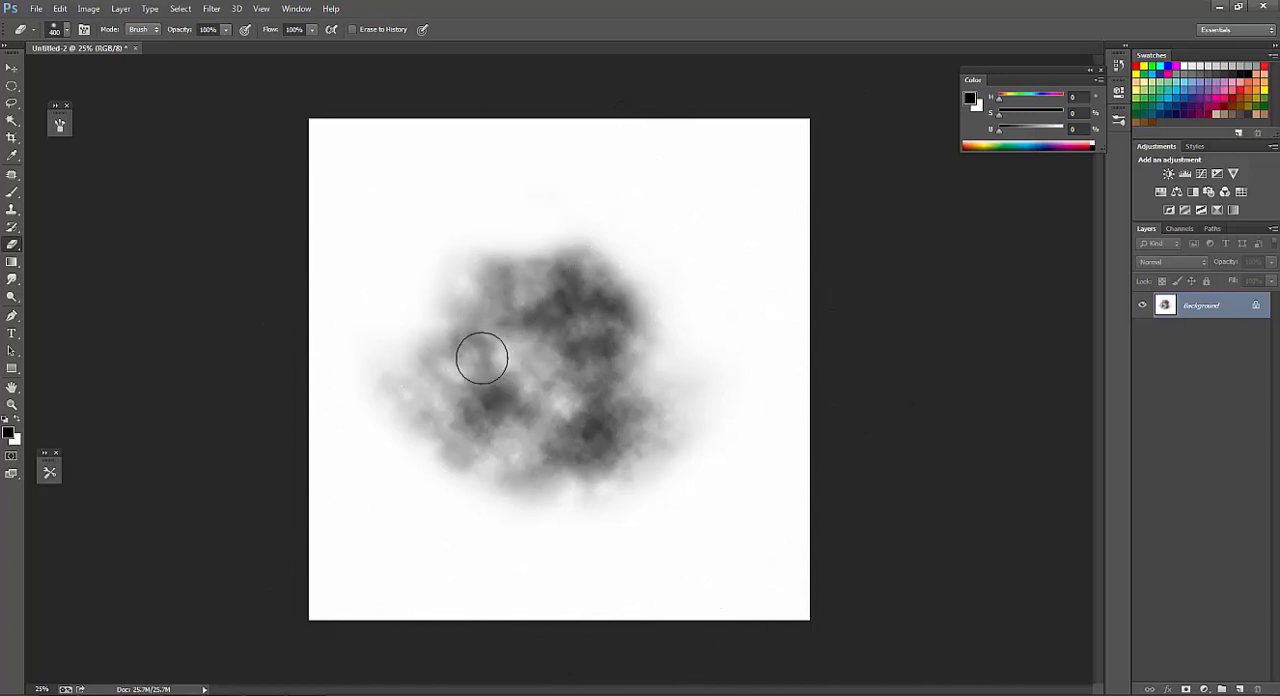
Define the cloud patch as a brush preset and use its 2576 px tip as an eraser to wipe the canvas.
left_click(60, 8)
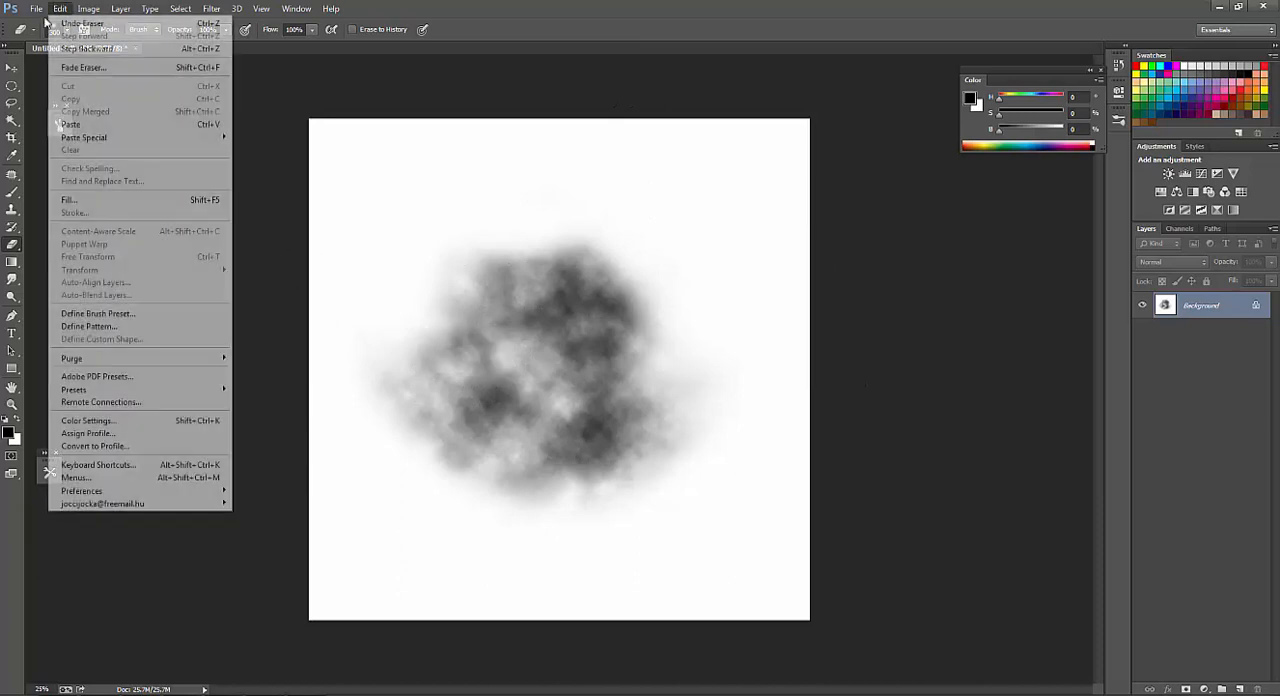
left_click(124, 316)
left_click(775, 240)
right_click(502, 300)
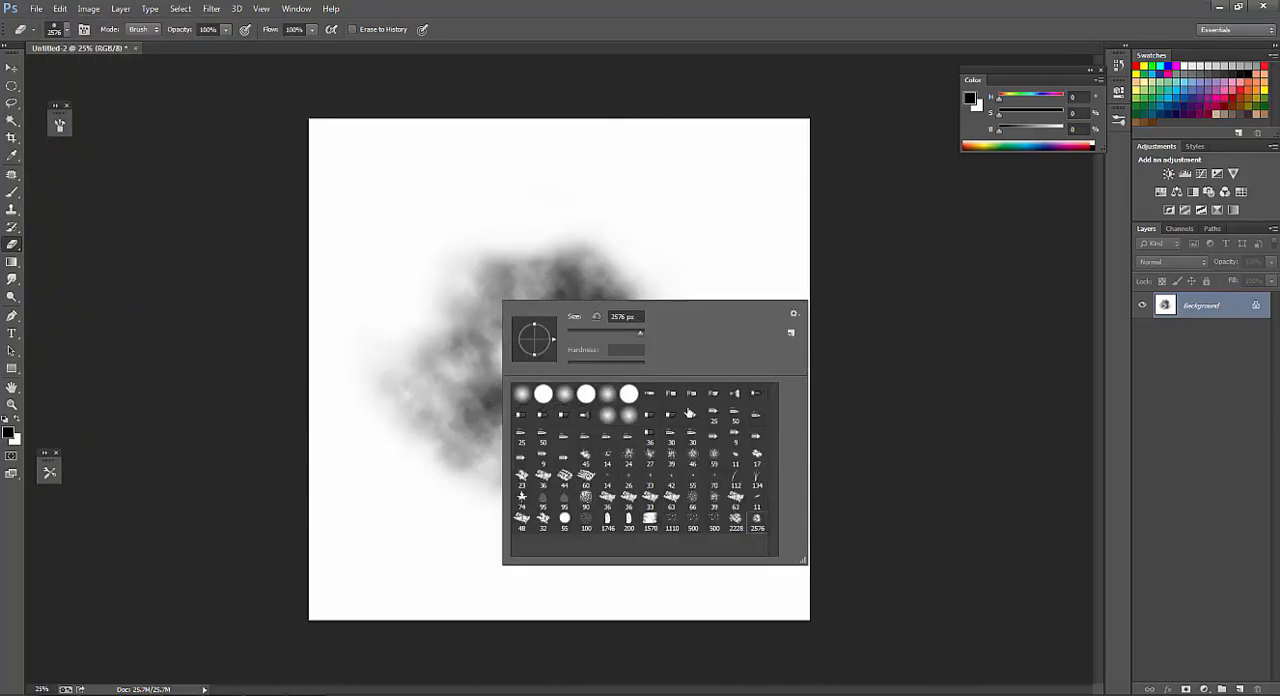
double_click(759, 524)
left_click_drag(626, 368, 597, 368)
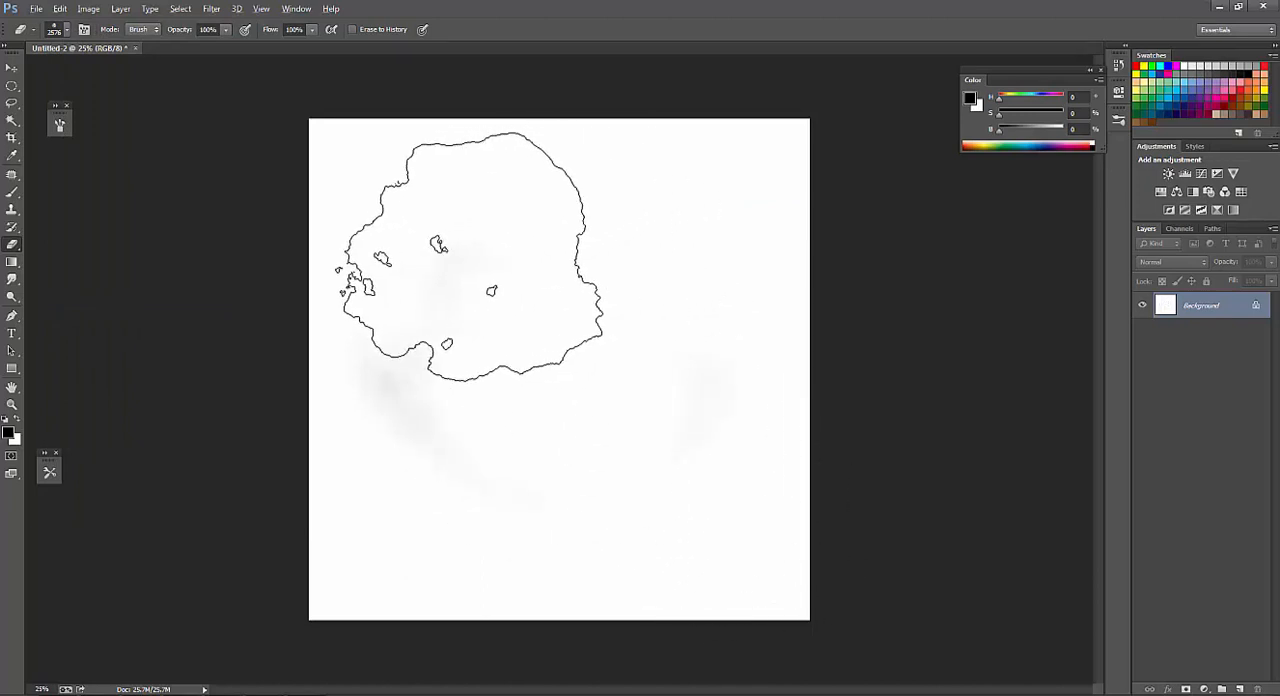
left_click_drag(452, 358, 583, 353)
Switch to the Brush tool with the new 2576 px cloud tip and cover the canvas with a sampled near-white.
key("b")
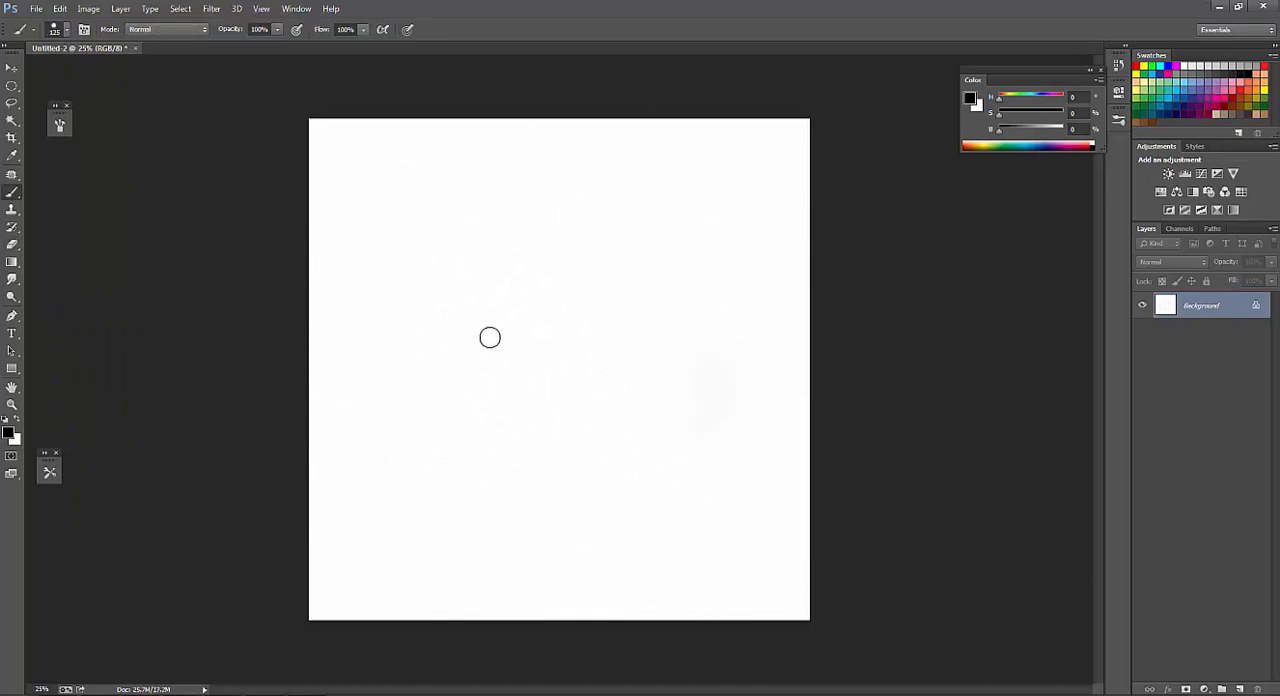
right_click(478, 284)
double_click(740, 536)
mouse_move(495, 440)
left_mouse_down()
mouse_move(552, 392)
mouse_move(555, 358)
left_mouse_up()
left_click(445, 205, "alt")
mouse_move(445, 205)
left_mouse_down()
mouse_move(465, 568)
mouse_move(677, 389)
mouse_move(540, 486)
mouse_move(495, 445)
left_mouse_up()
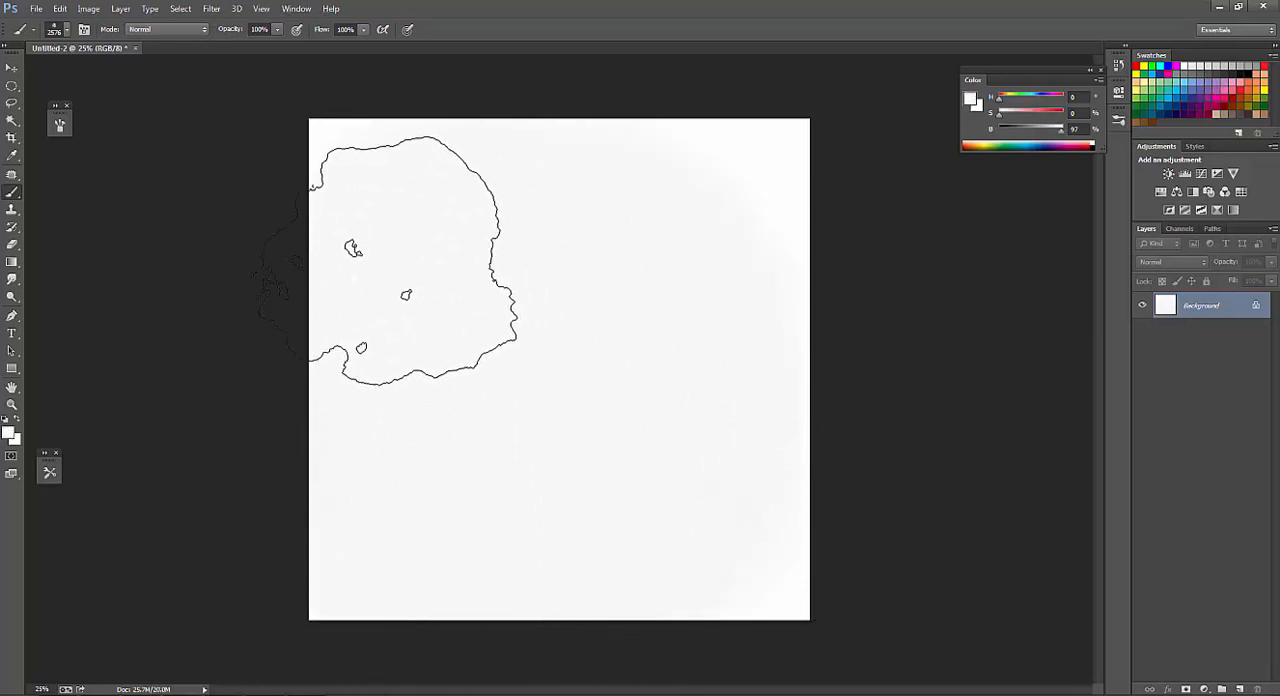
Enable Shape Dynamics with 20% size, 100% angle and 5% roundness jitter, plus Transfer with flow controlled by pen pressure.
left_click(60, 125)
left_click_drag(62, 120, 226, 110)
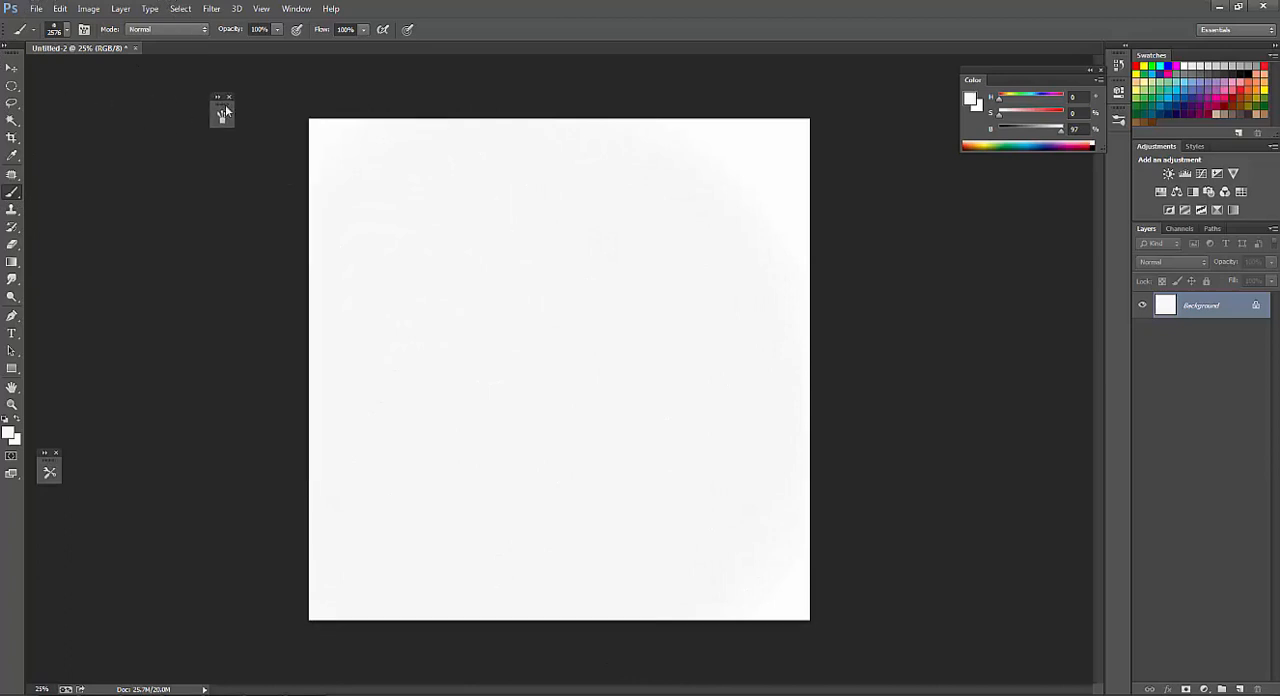
left_click(222, 115)
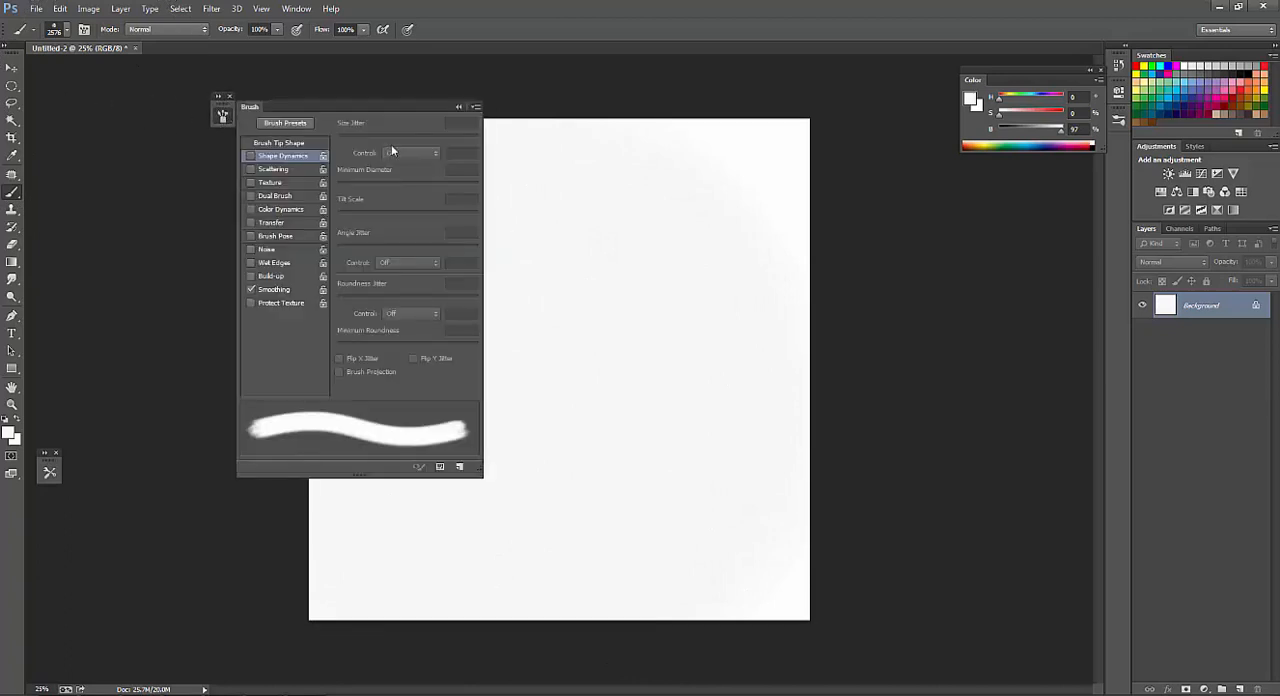
left_click(275, 158)
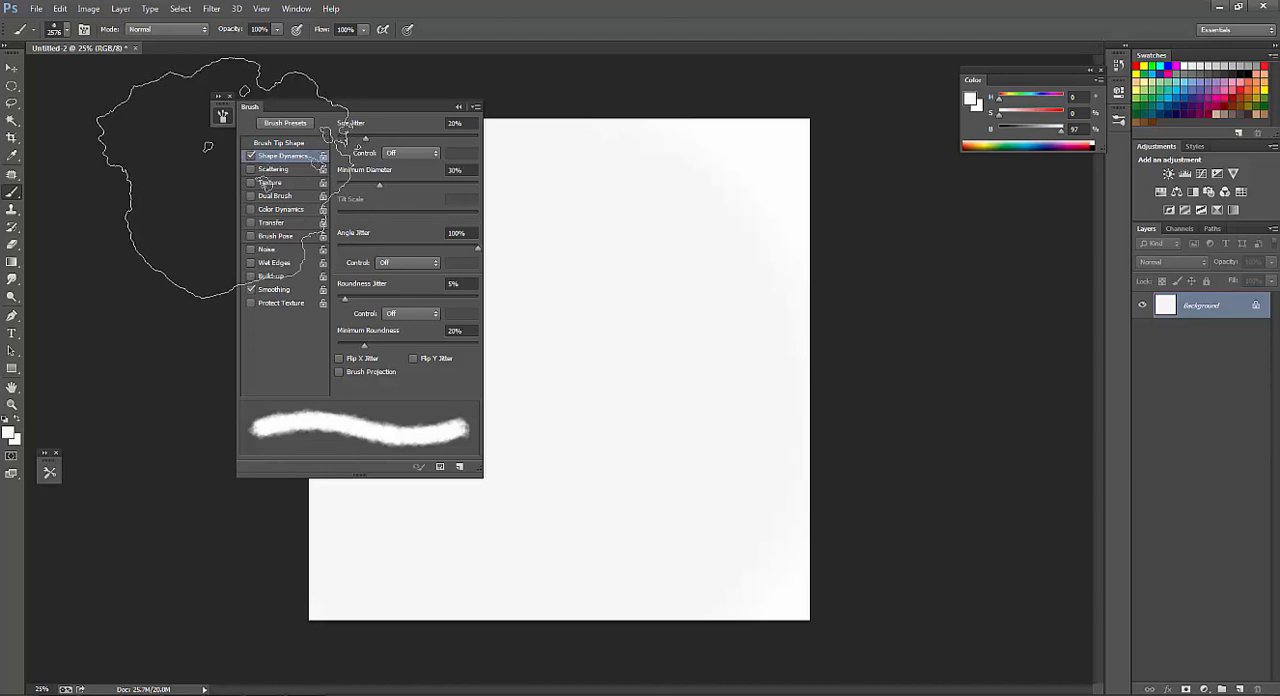
left_click(270, 222)
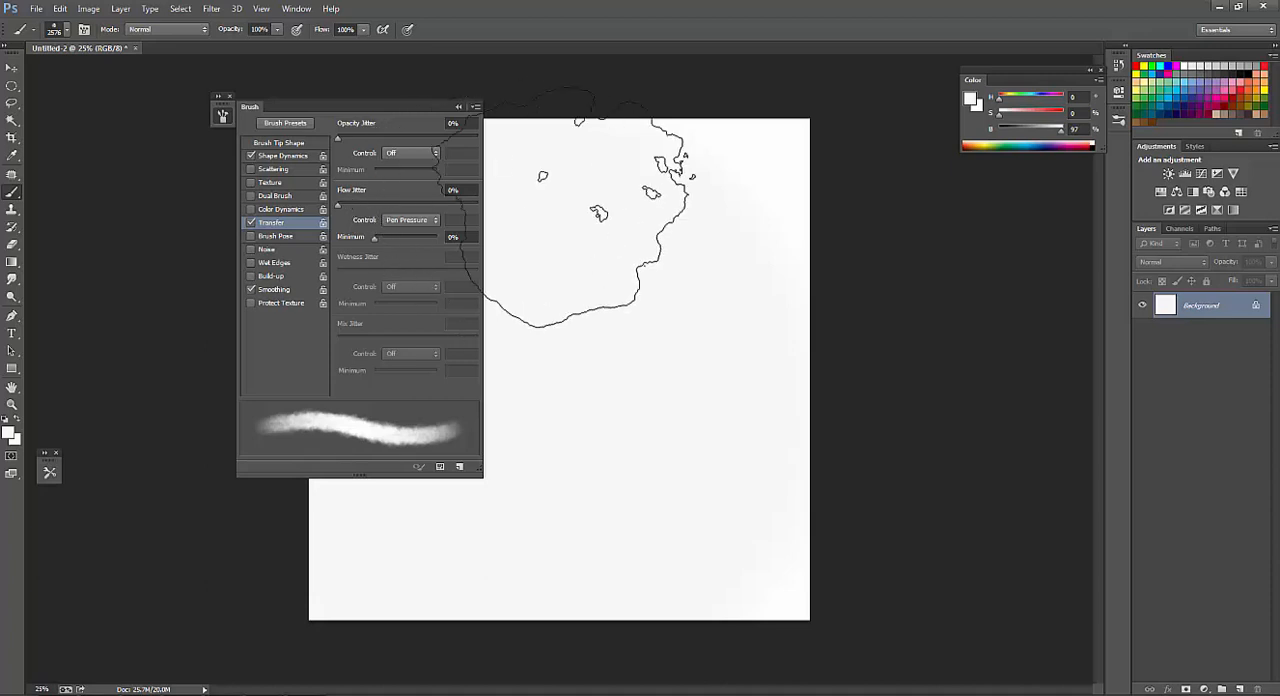
Paint a black smoke cloud in the canvas's upper right half, reducing the brush from 1600 to 800 px, and collapse the brush settings.
key("[")
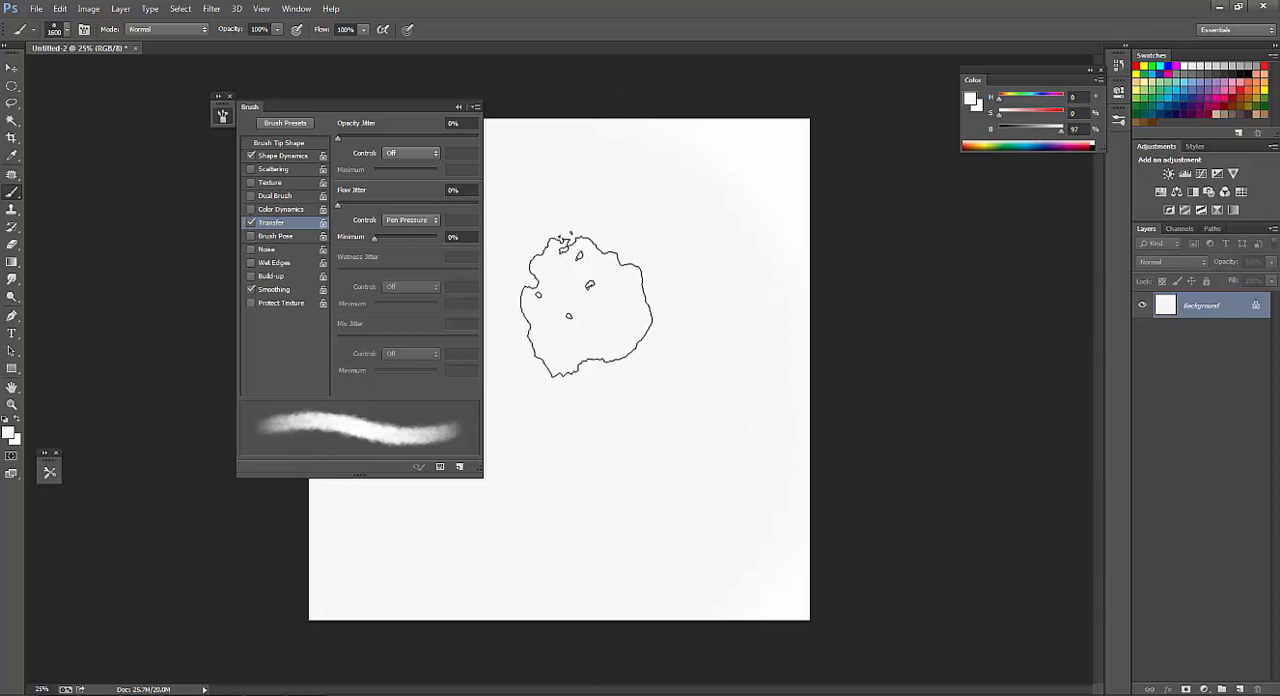
key("d")
left_click_drag(593, 296, 680, 326)
key("[")
mouse_move(640, 385)
left_mouse_down()
mouse_move(688, 254)
mouse_move(614, 276)
mouse_move(578, 326)
mouse_move(591, 350)
mouse_move(703, 303)
left_mouse_up()
key("[")
key("[")
key("[")
key("[")
key("[")
key("[")
key("[")
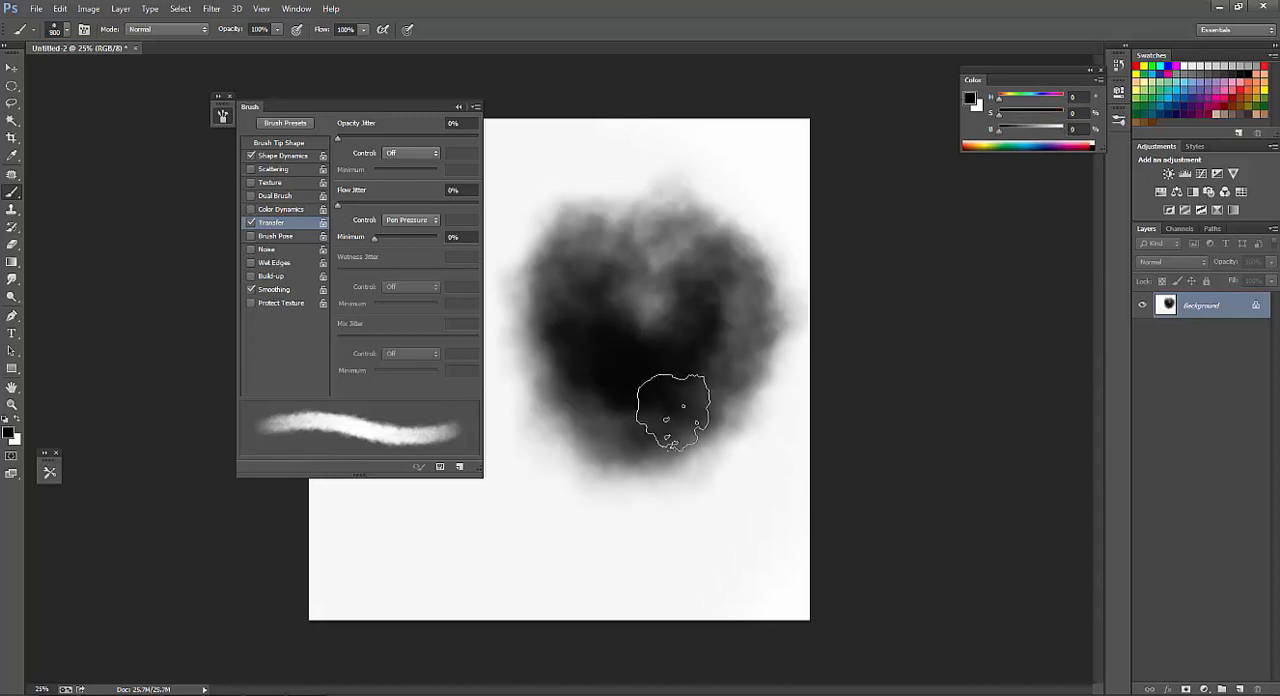
left_click_drag(666, 423, 490, 428)
left_click(222, 117)
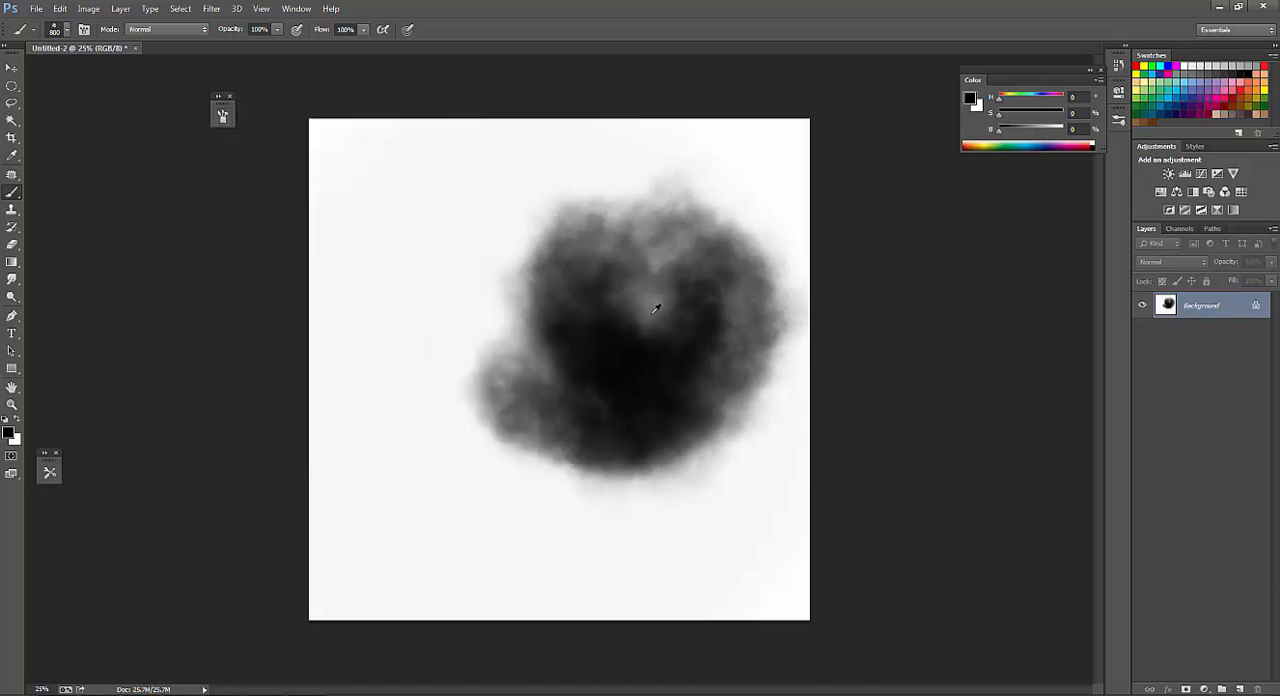
Extend the smoke across the canvas's left side and lower edge, blending its dark areas with sampled grays.
mouse_move(488, 298)
left_mouse_down()
mouse_move(568, 458)
mouse_move(468, 443)
mouse_move(673, 496)
mouse_move(488, 443)
mouse_move(596, 398)
left_mouse_up()
left_click(521, 334, "alt")
mouse_move(503, 338)
left_mouse_down()
mouse_move(762, 390)
mouse_move(598, 440)
mouse_move(737, 429)
mouse_move(443, 480)
mouse_move(423, 423)
mouse_move(452, 505)
mouse_move(500, 286)
mouse_move(429, 429)
mouse_move(521, 363)
left_mouse_up()
left_click(650, 415, "alt")
key("]")
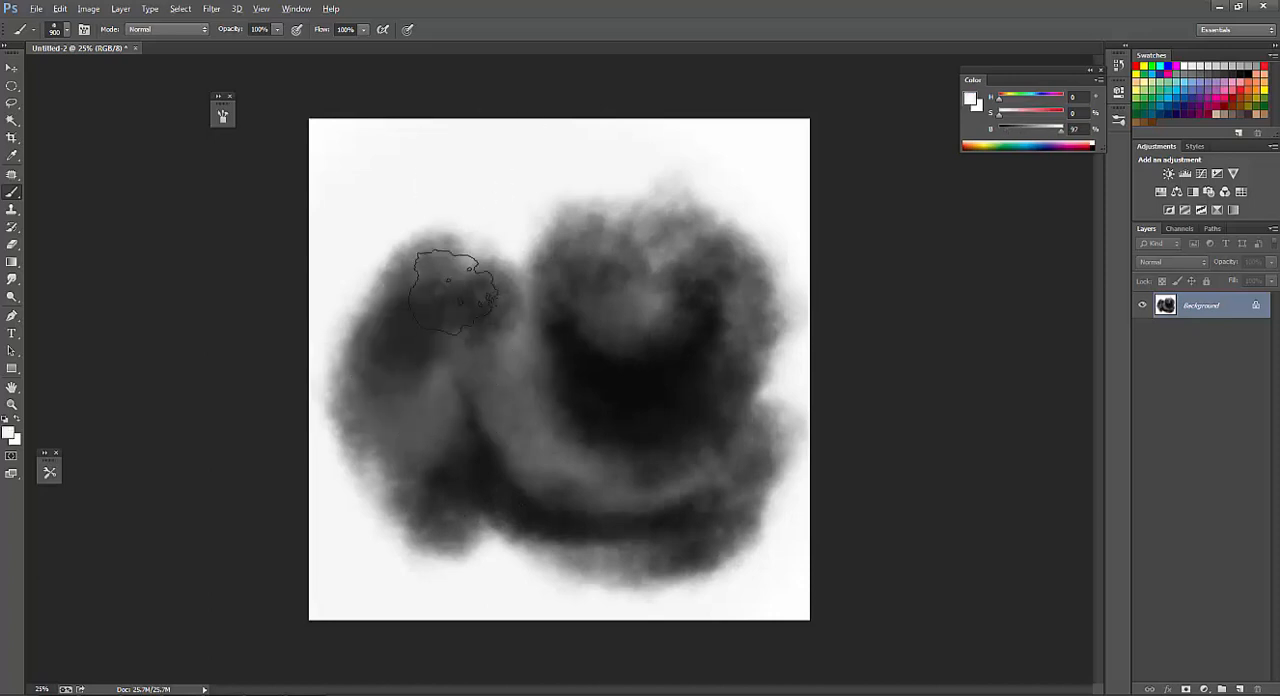
Sample dark grays and paint shadows and small puffs along the smoke's left side with the 800 px brush.
left_click(489, 354, "alt")
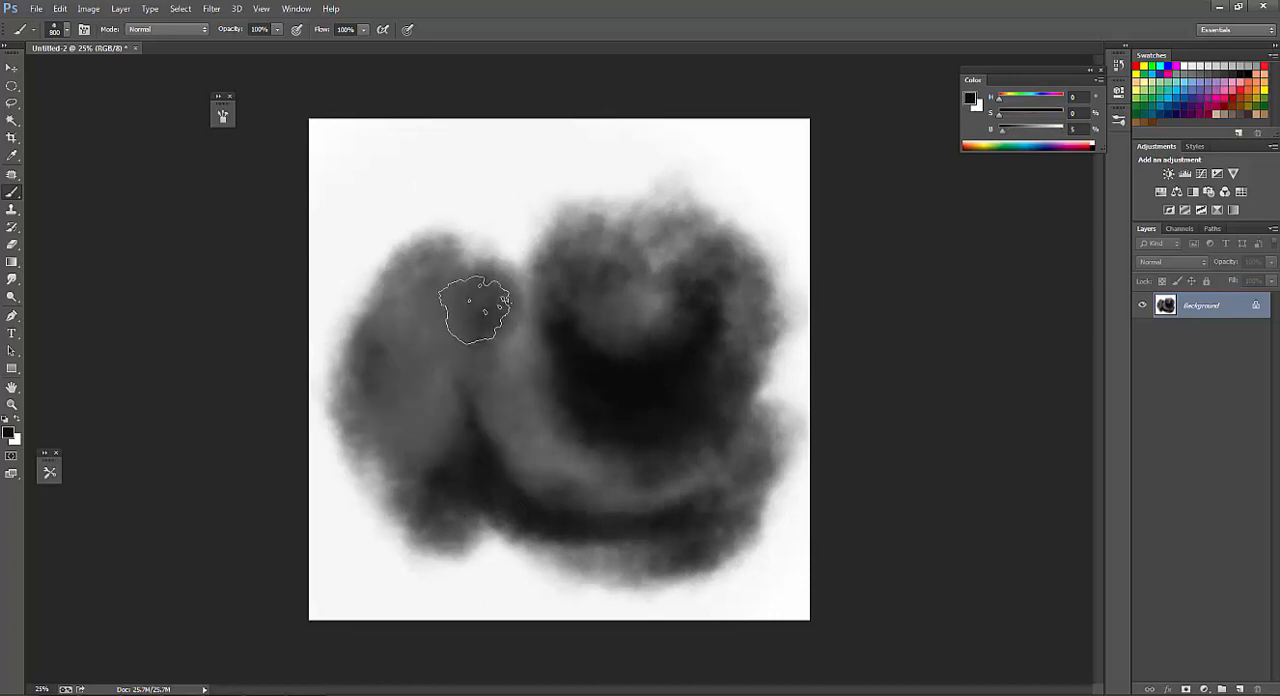
mouse_move(457, 286)
left_mouse_down()
mouse_move(375, 429)
mouse_move(455, 455)
mouse_move(435, 510)
left_mouse_up()
left_click_drag(340, 379, 326, 397)
left_click(428, 474, "alt")
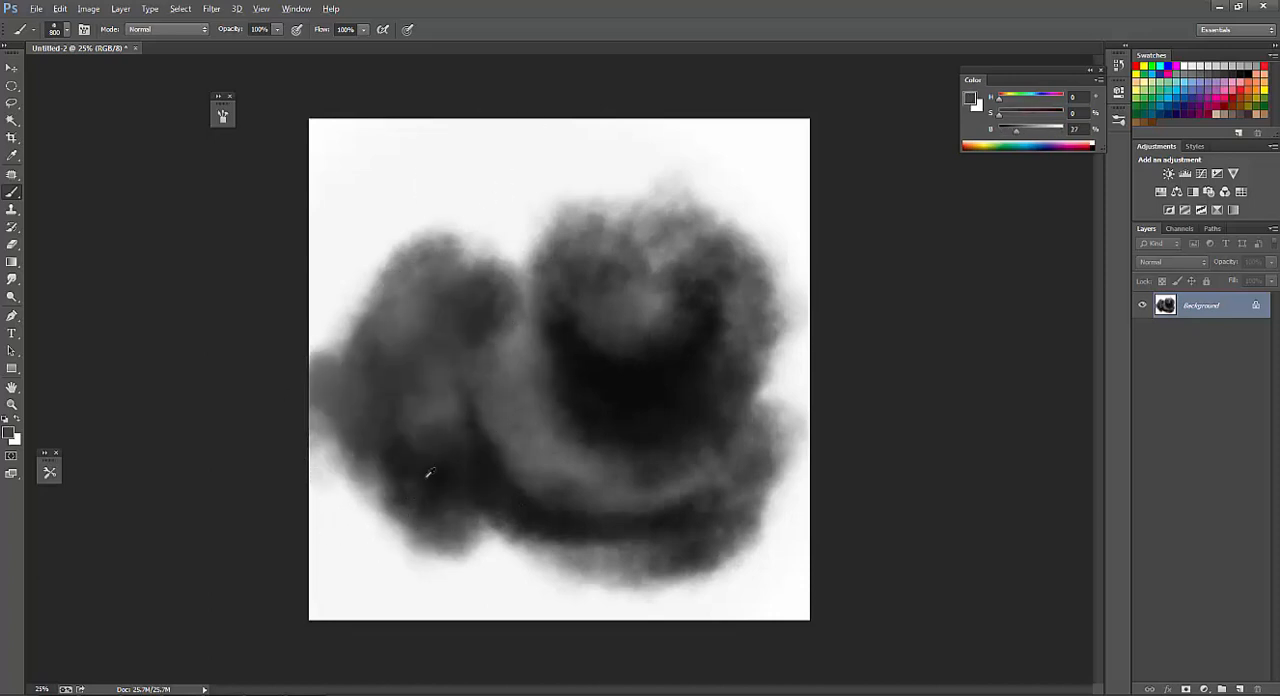
mouse_move(350, 451)
left_mouse_down()
mouse_move(320, 491)
mouse_move(343, 508)
left_mouse_up()
mouse_move(342, 245)
left_mouse_down()
mouse_move(309, 277)
mouse_move(335, 270)
left_mouse_up()
Enlarge the brush to 1000 px and build up a dark puff near the canvas's upper left corner with sampled grays.
key("bracketright")
left_click(591, 347, "alt")
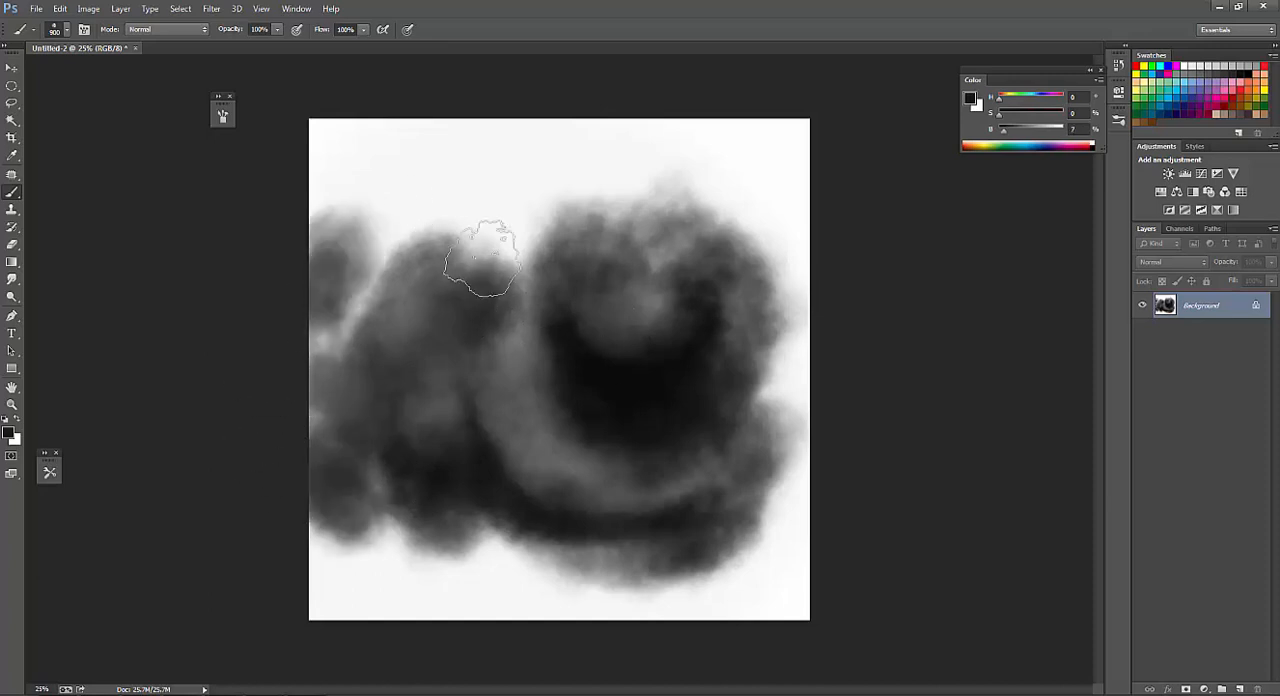
mouse_move(398, 246)
left_mouse_down()
mouse_move(320, 312)
mouse_move(325, 300)
left_mouse_up()
key("bracketright")
left_click_drag(391, 249, 412, 298)
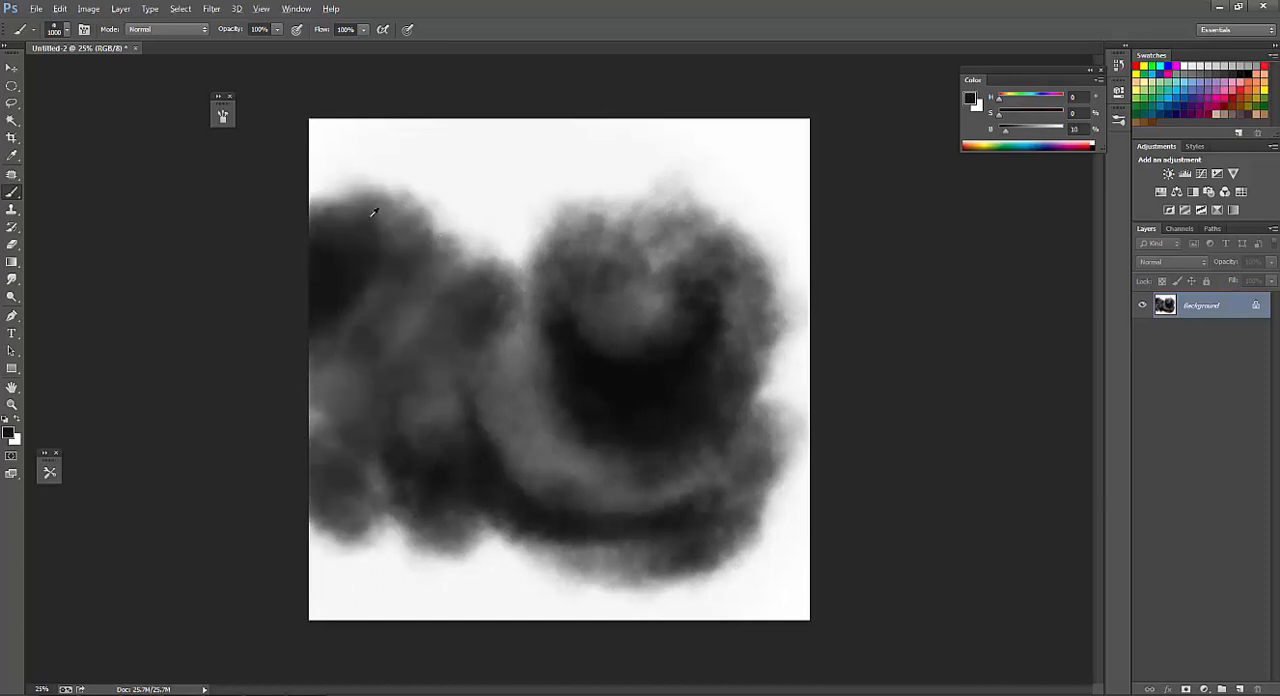
left_click(374, 214, "alt")
mouse_move(362, 209)
left_mouse_down()
mouse_move(325, 247)
mouse_move(365, 311)
mouse_move(322, 299)
mouse_move(357, 240)
mouse_move(269, 228)
left_mouse_up()
left_click(323, 297, "alt")
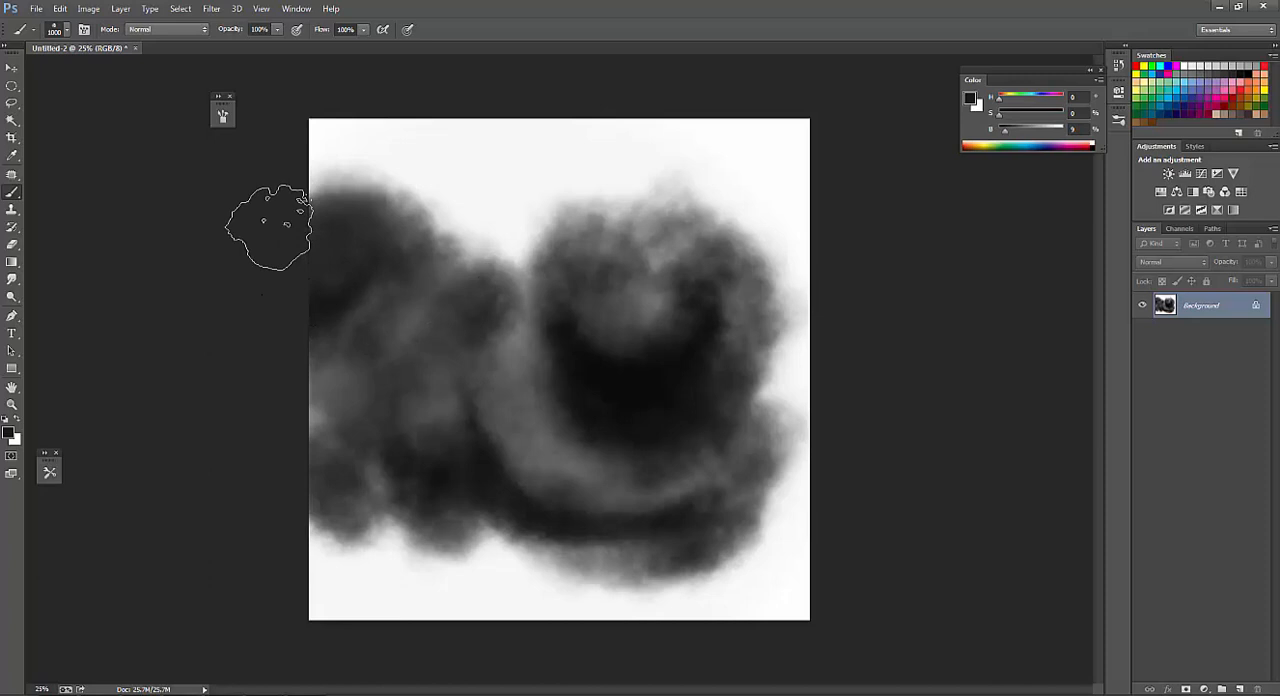
left_click(461, 254, "alt")
left_click_drag(352, 212, 325, 234)
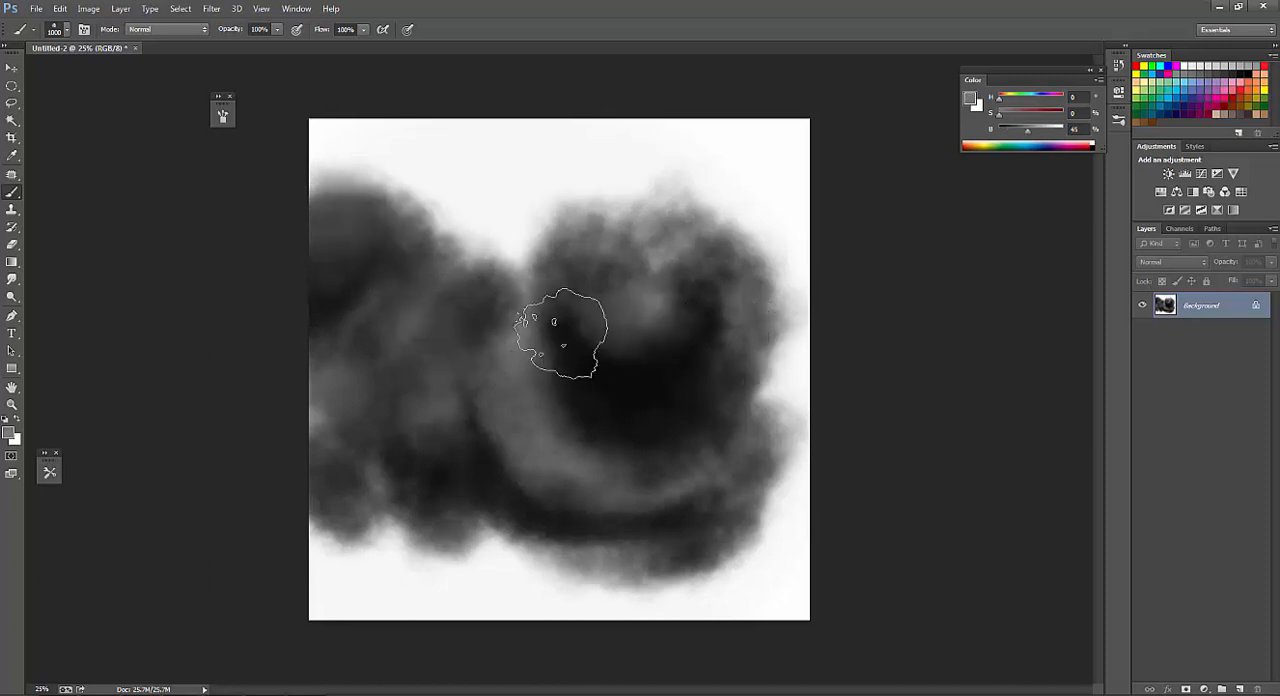